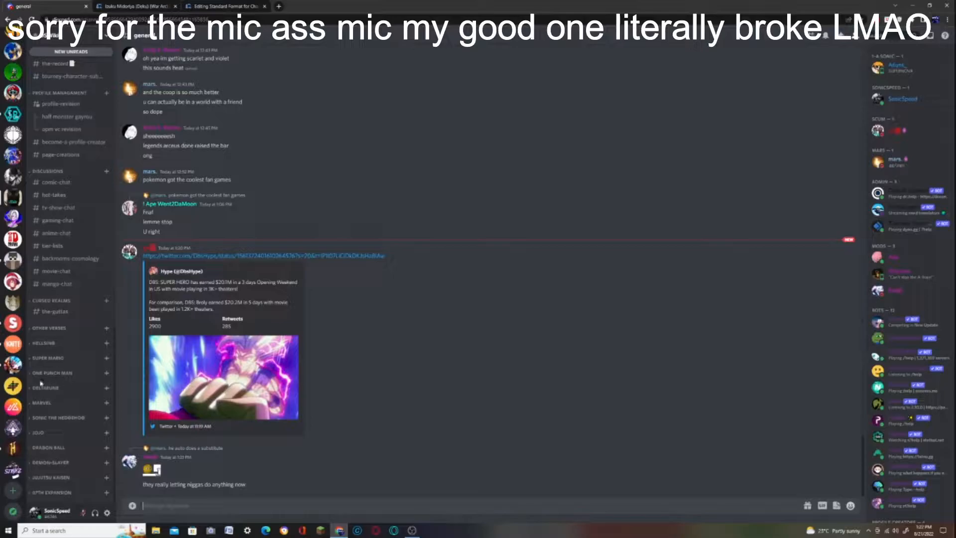
pyautogui.click(418, 533)
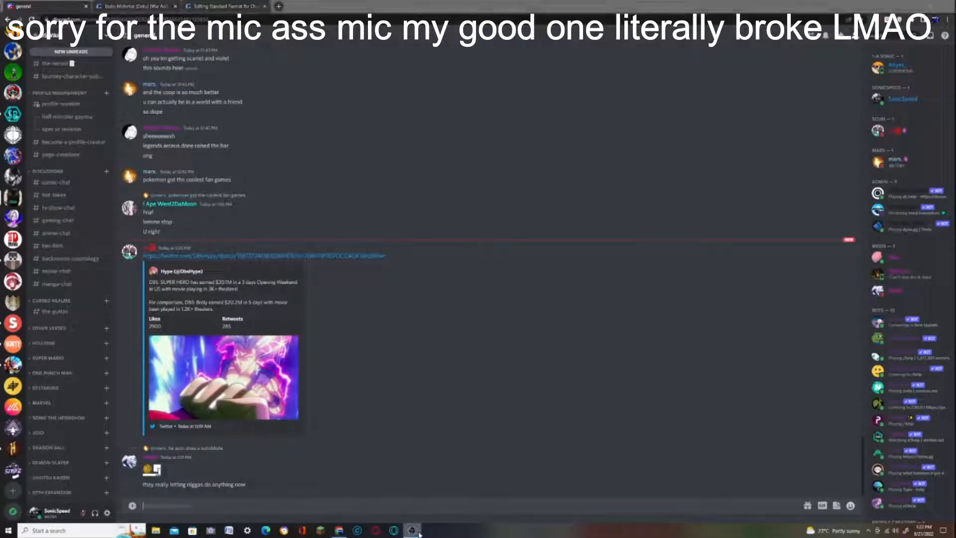
pyautogui.click(417, 534)
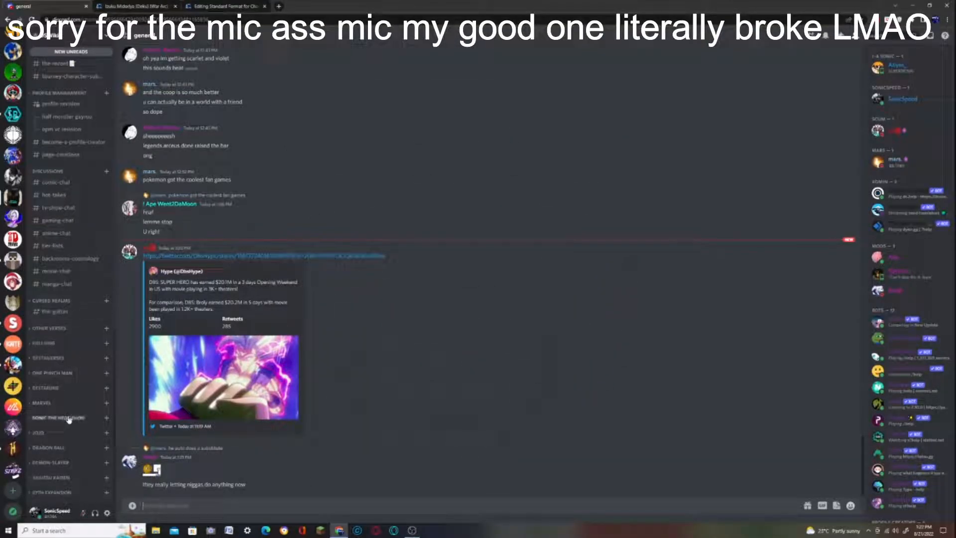
pyautogui.click(69, 420)
pyautogui.scroll(-2, 67, 420)
pyautogui.click(65, 305)
pyautogui.scroll(2, 60, 349)
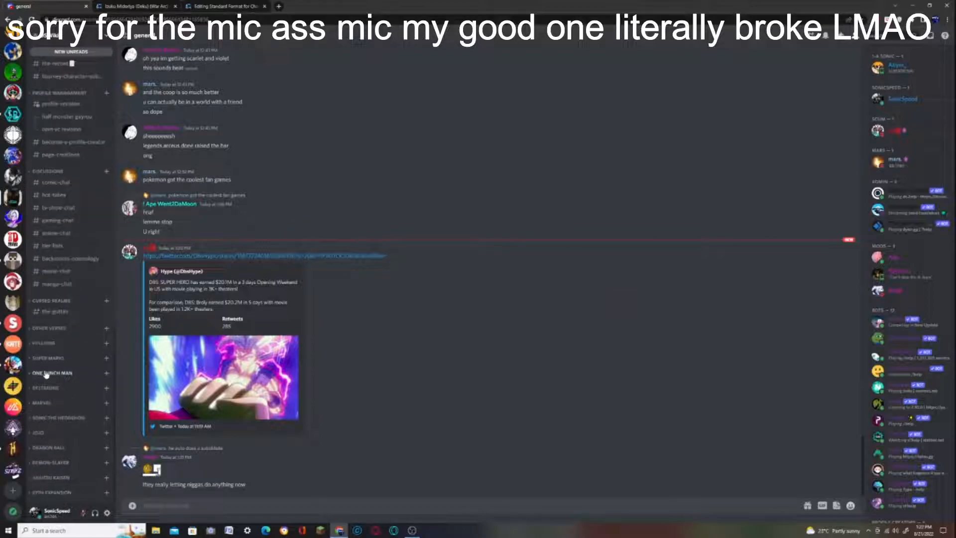
# - Open the xeno-goku channel in the Dragon Ball category and go to its earliest post
pyautogui.click(50, 447)
pyautogui.scroll(-5, 50, 349)
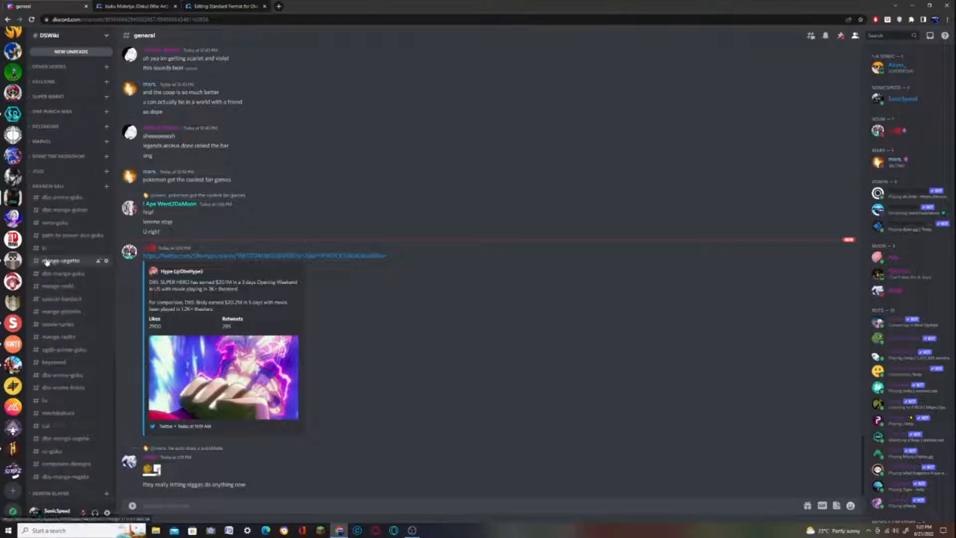
pyautogui.click(55, 223)
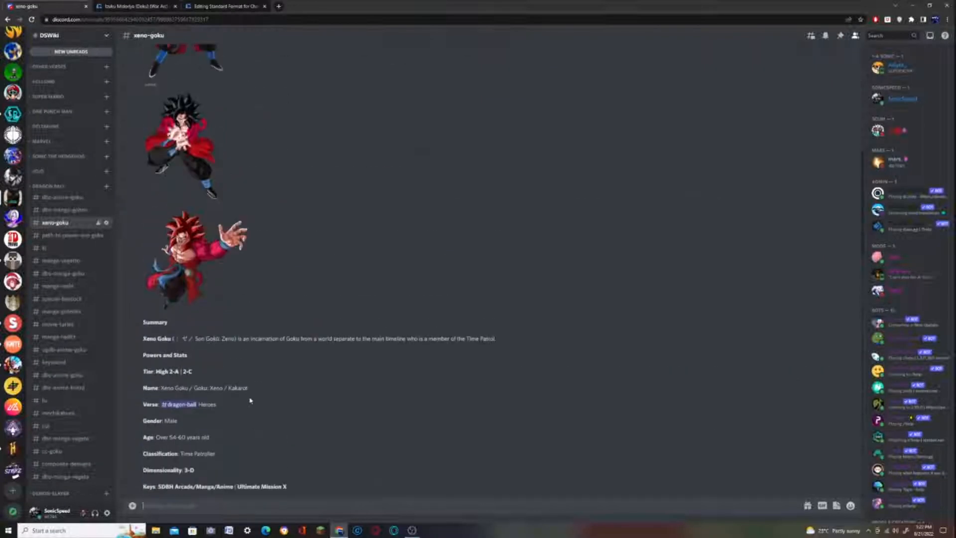
pyautogui.scroll(10, 250, 400)
# - Switch to the DS Wiki article on Izuku Midoriya (Deku) (War Arc) and return to its beginning
pyautogui.click(224, 6)
pyautogui.click(137, 6)
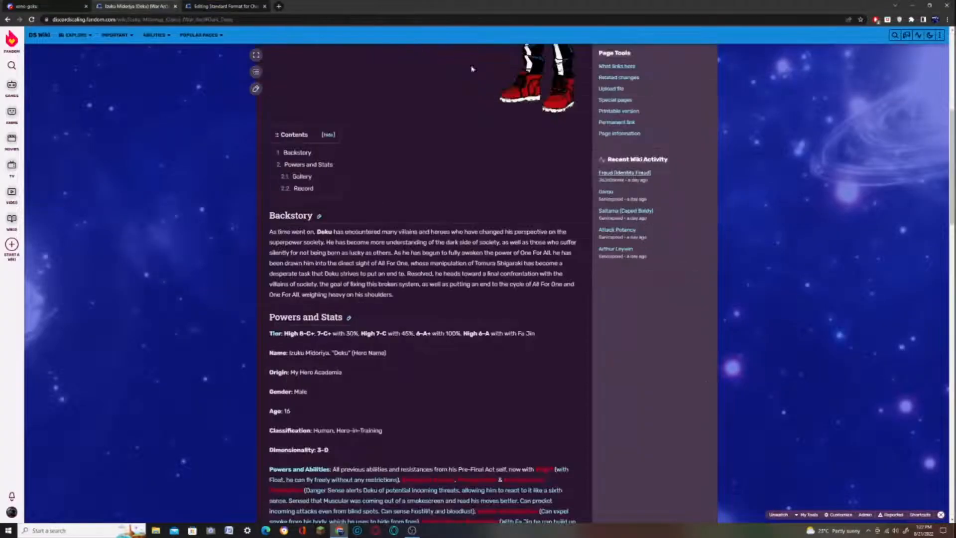
pyautogui.scroll(7, 416, 45)
pyautogui.moveTo(713, 62)
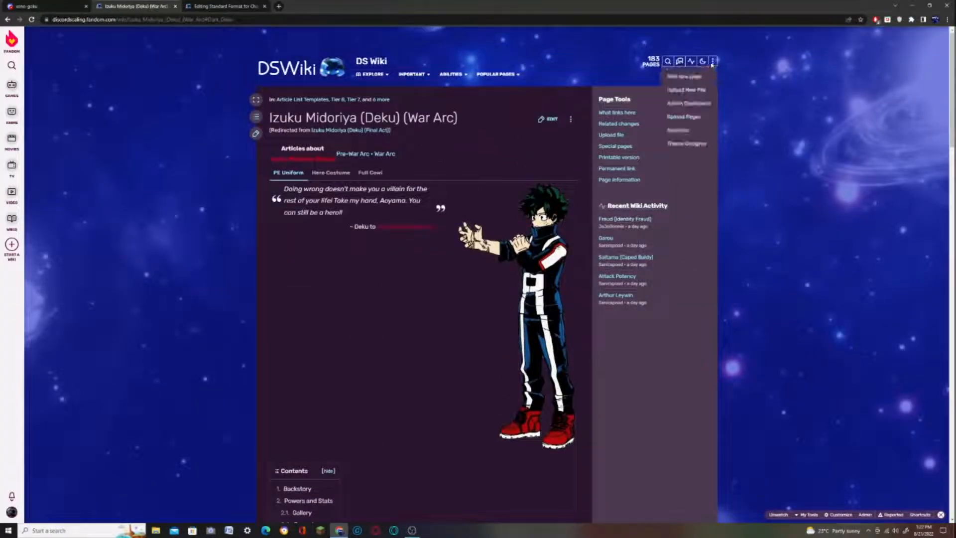
pyautogui.click(685, 77)
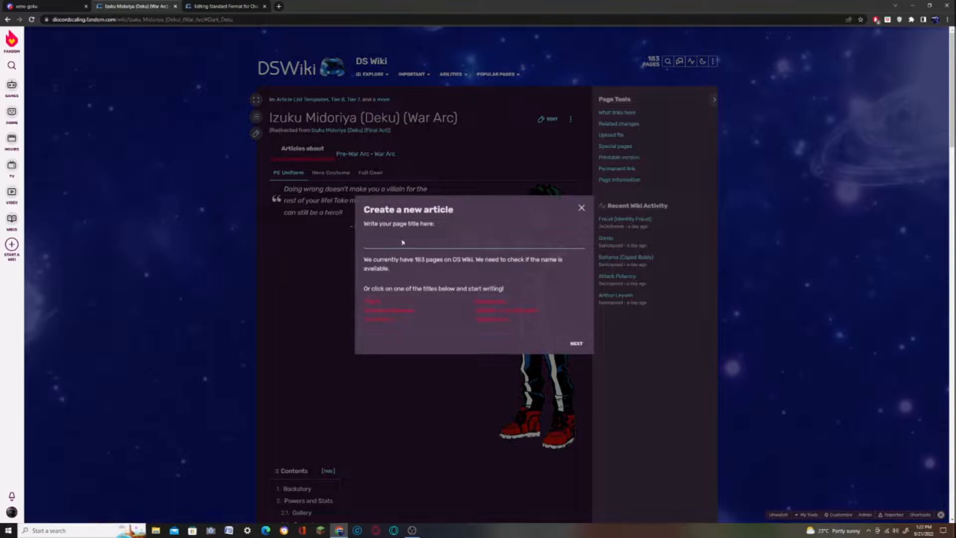
pyautogui.click(668, 109)
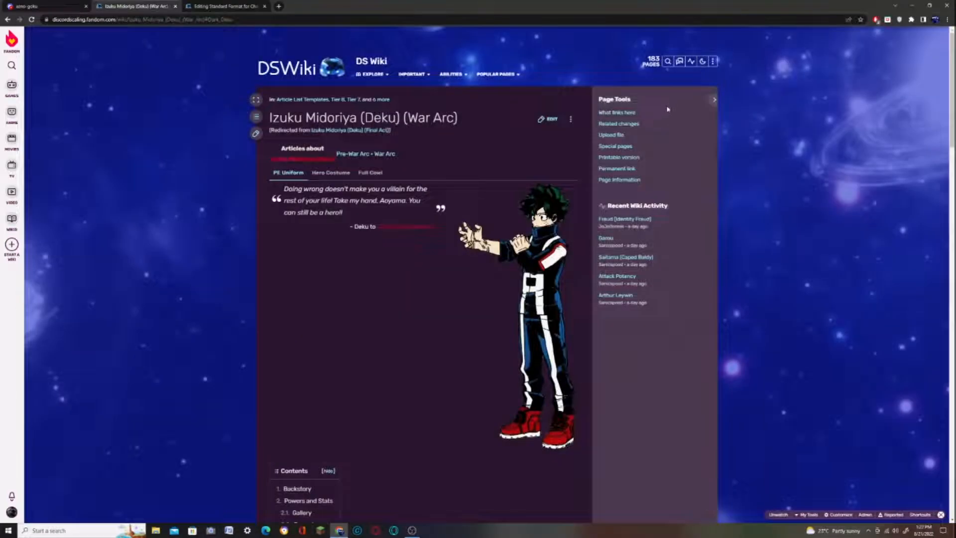
# - Search the wiki for "son goku", open Son Goku (DBS Manga), and start creating the linked Xeno Goku article
pyautogui.click(669, 61)
pyautogui.write('son goku')
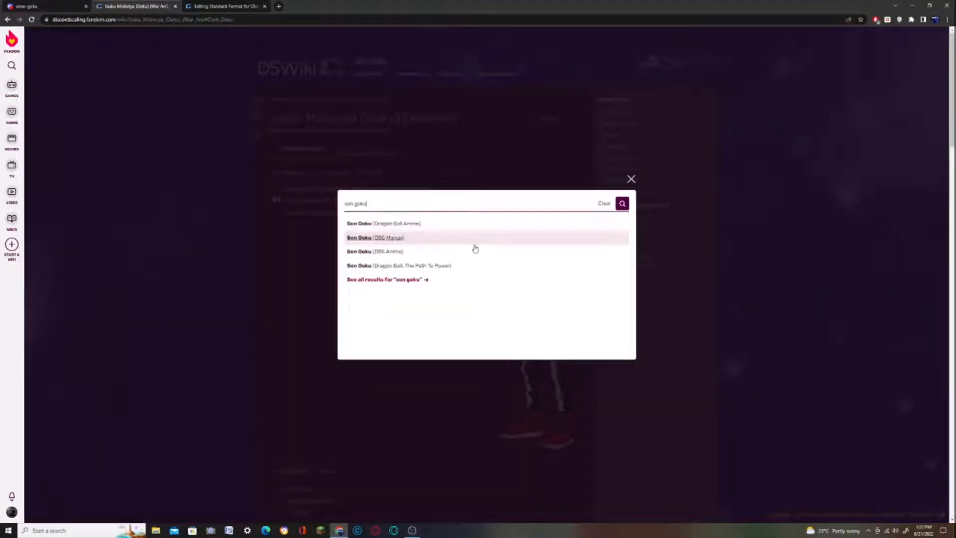
pyautogui.click(406, 238)
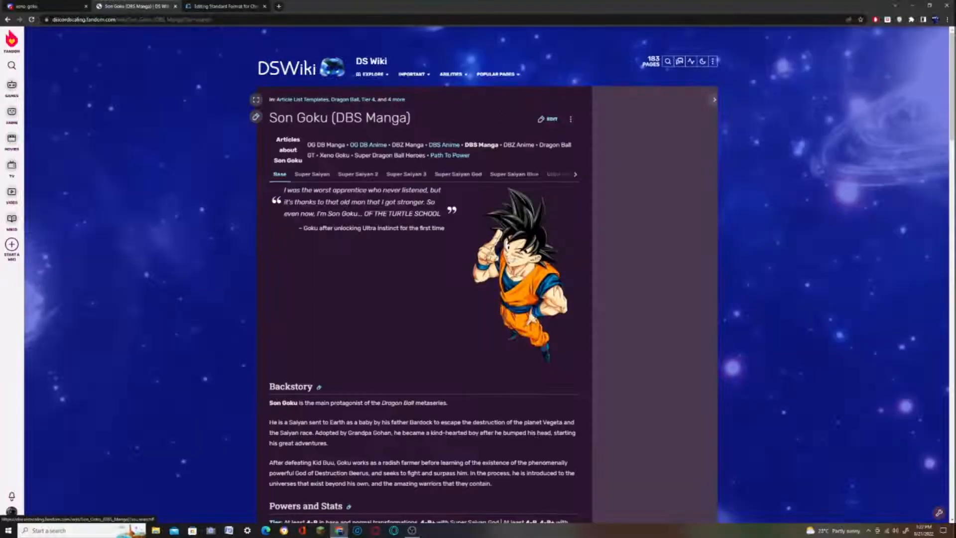
pyautogui.click(336, 157)
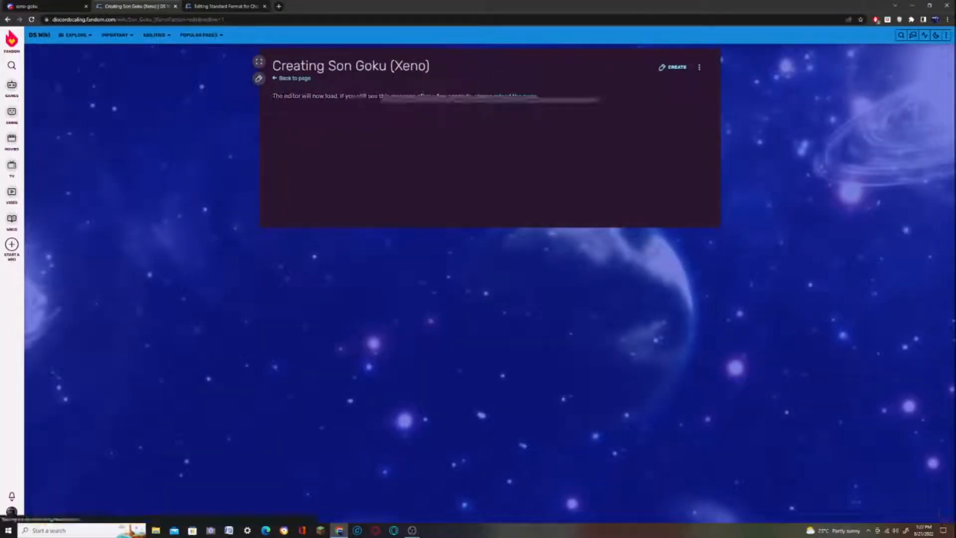
# - Go to the open edit page of Standard Format for Character Profiles and switch it to the source editor
pyautogui.click(219, 6)
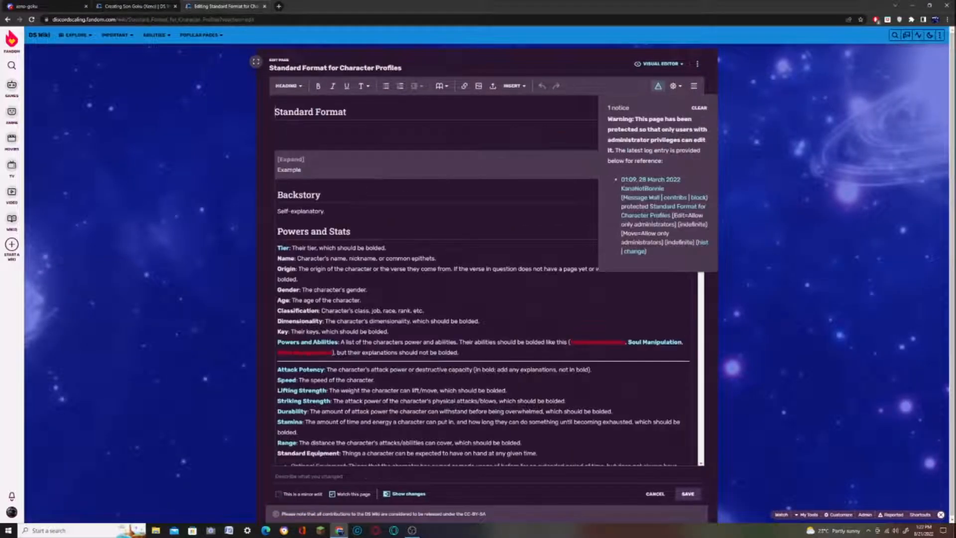
pyautogui.moveTo(270, 69); pyautogui.dragTo(407, 69)
pyautogui.click(427, 70)
pyautogui.hotkey('ctrl', 'shift', 'Right')
pyautogui.hotkey('ctrl', 'shift', 'Right')
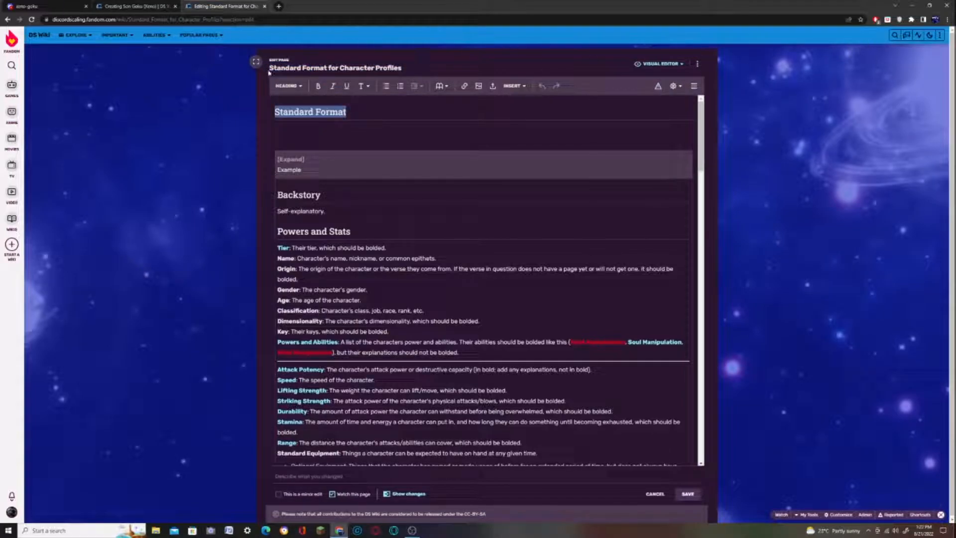
pyautogui.click(895, 35)
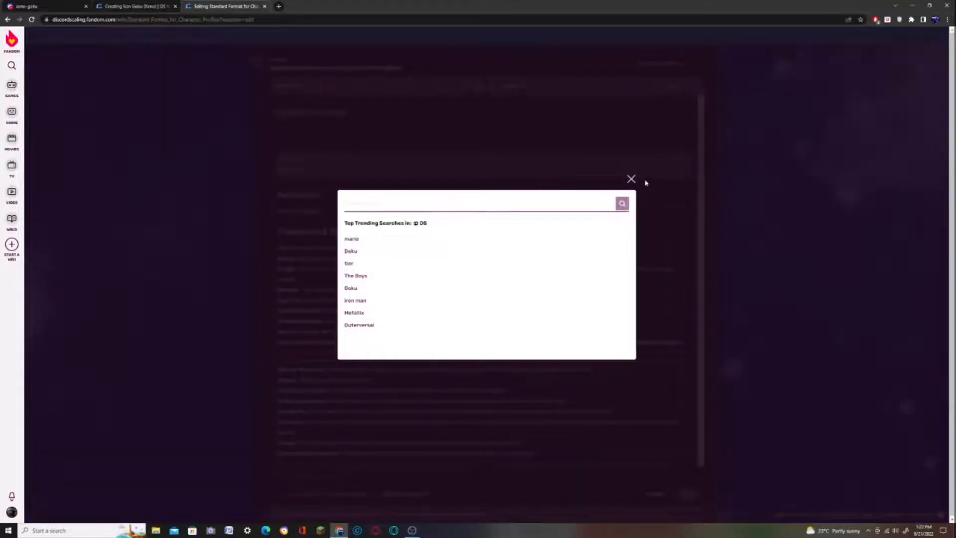
pyautogui.click(632, 179)
pyautogui.click(660, 64)
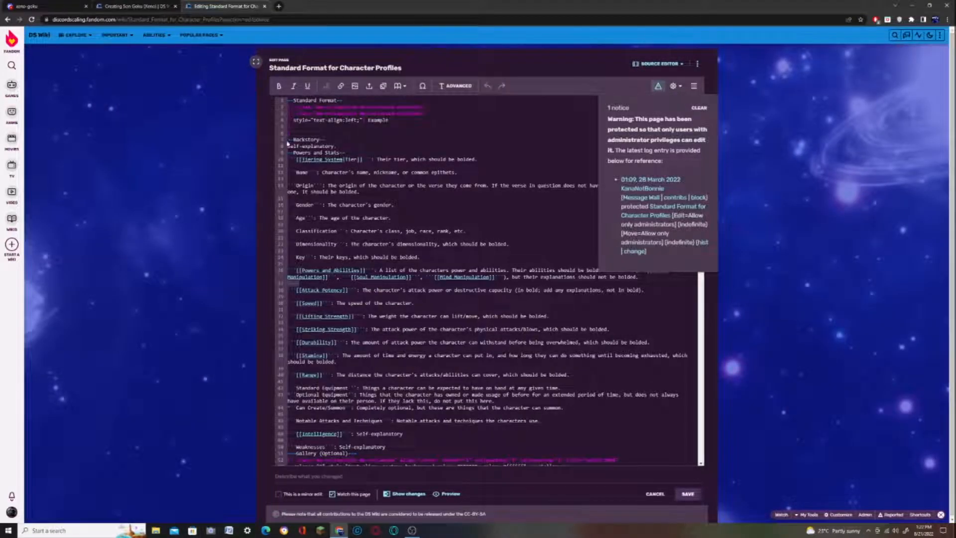
# - Copy the profile template source from the Backstory heading through the Record tabber and paste it into the Son Goku (Xeno) page
pyautogui.click(288, 101)
pyautogui.moveTo(287, 139); pyautogui.dragTo(294, 286)
pyautogui.scroll(-5, 372, 223)
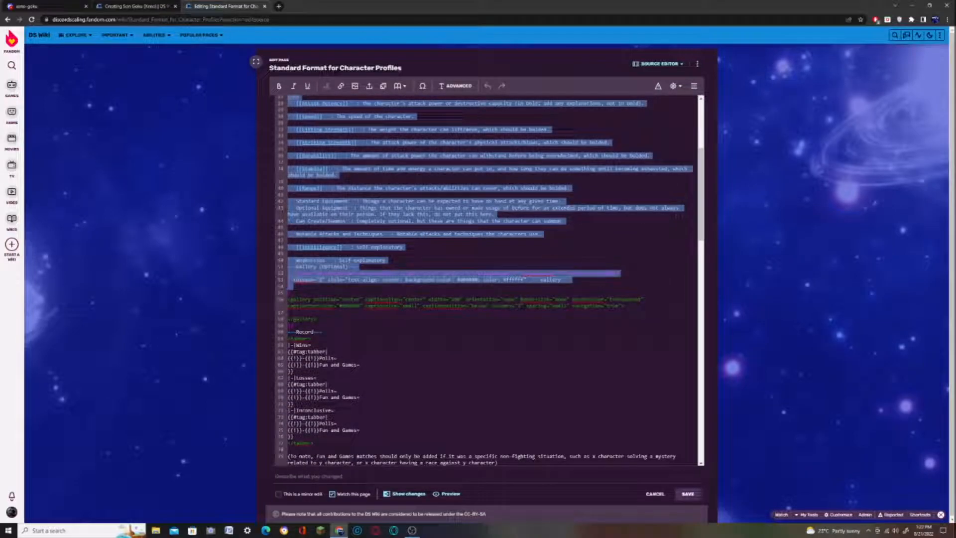
pyautogui.moveTo(294, 287); pyautogui.dragTo(311, 443)
pyautogui.click(136, 6)
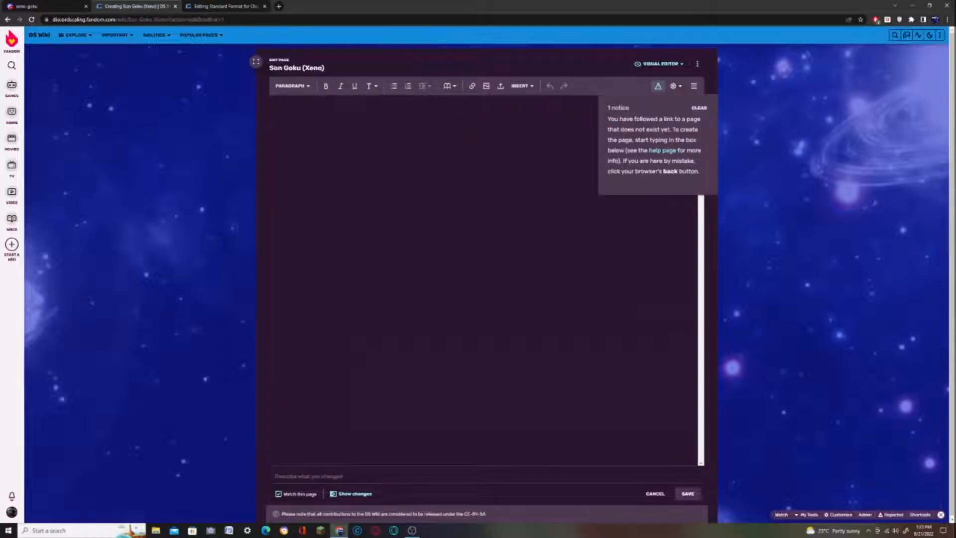
pyautogui.hotkey('ctrl', 'v')
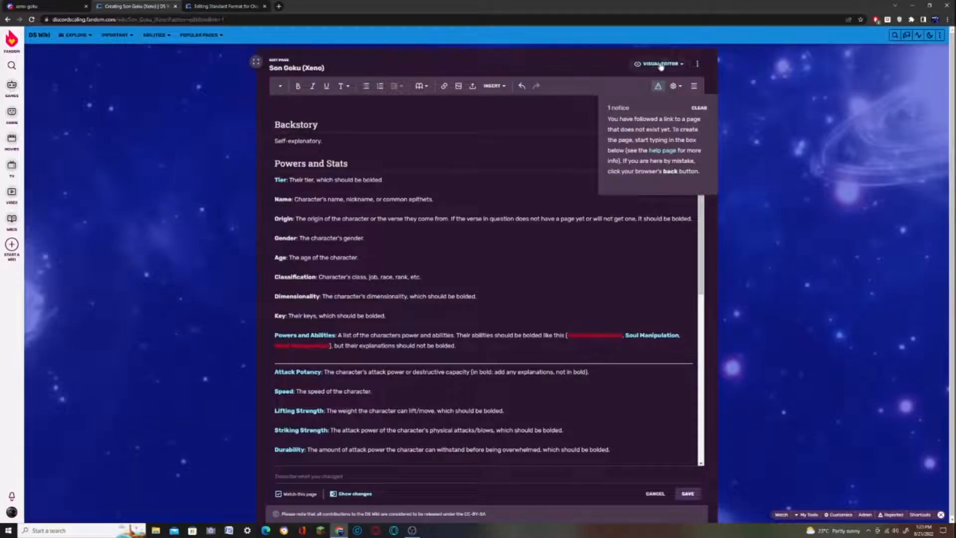
# - Switch the Son Goku (Xeno) page to the source editor and add an opening <tabber> tag with blank lines above Backstory
pyautogui.click(660, 64)
pyautogui.click(652, 99)
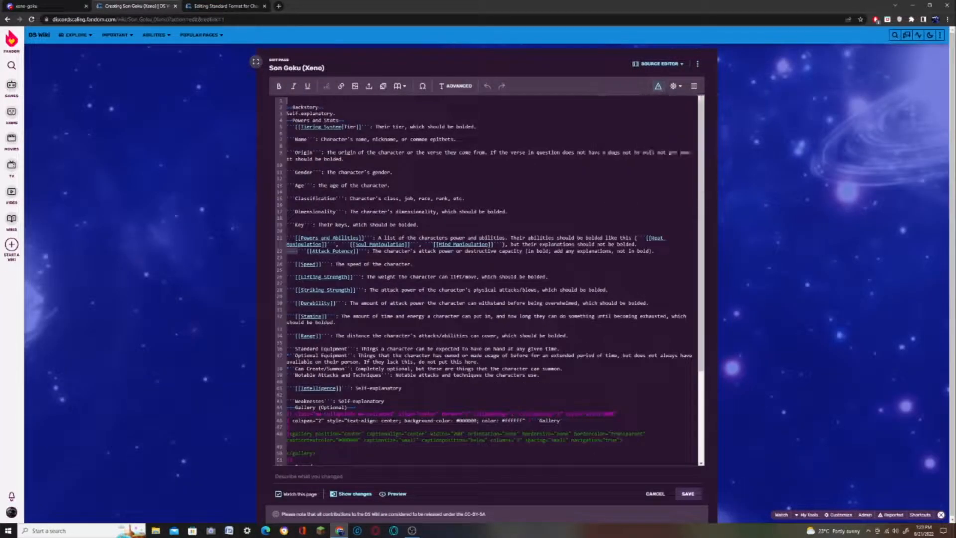
pyautogui.press('Return')
pyautogui.press('Return')
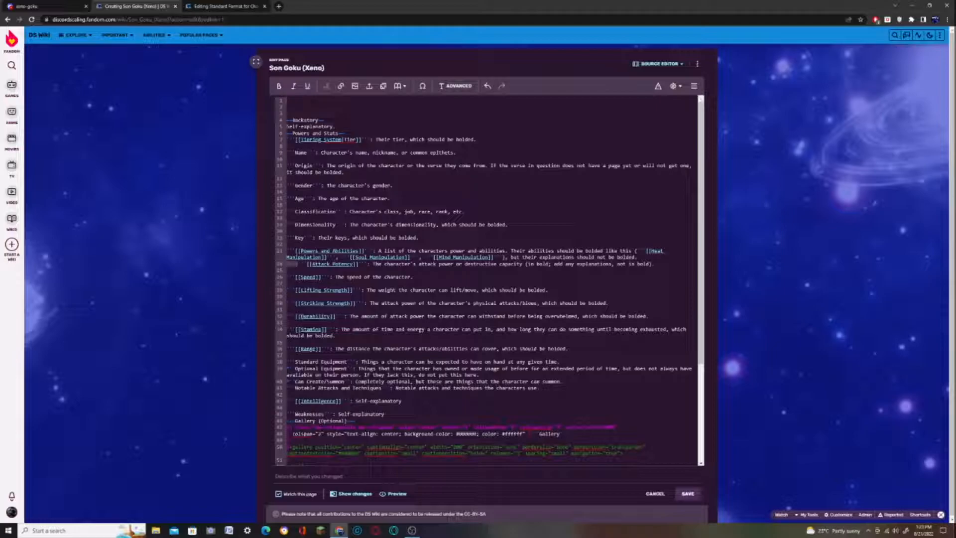
pyautogui.write('<center>')
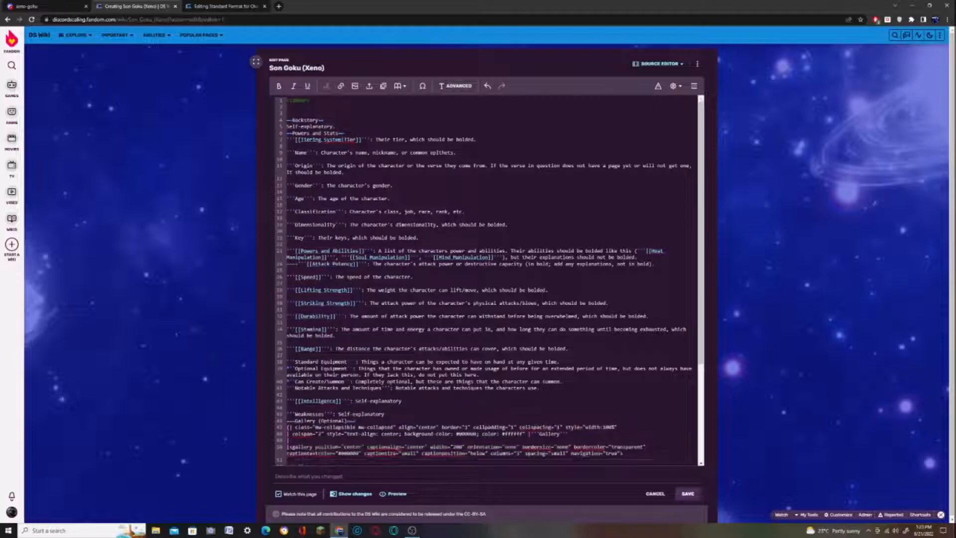
pyautogui.press('Return')
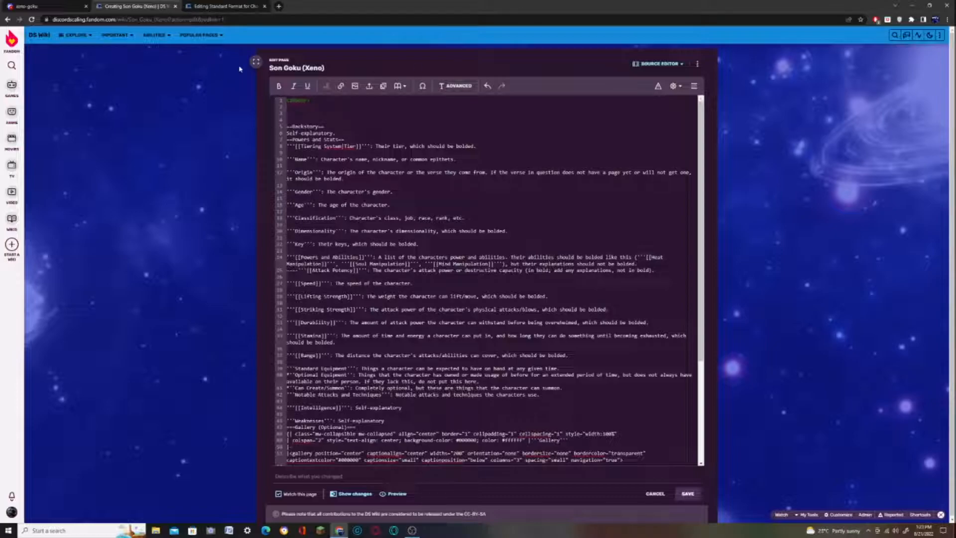
# - Bring the first base-form Goku image from the Discord xeno-goku channel into the wiki page's file uploader
pyautogui.click(61, 7)
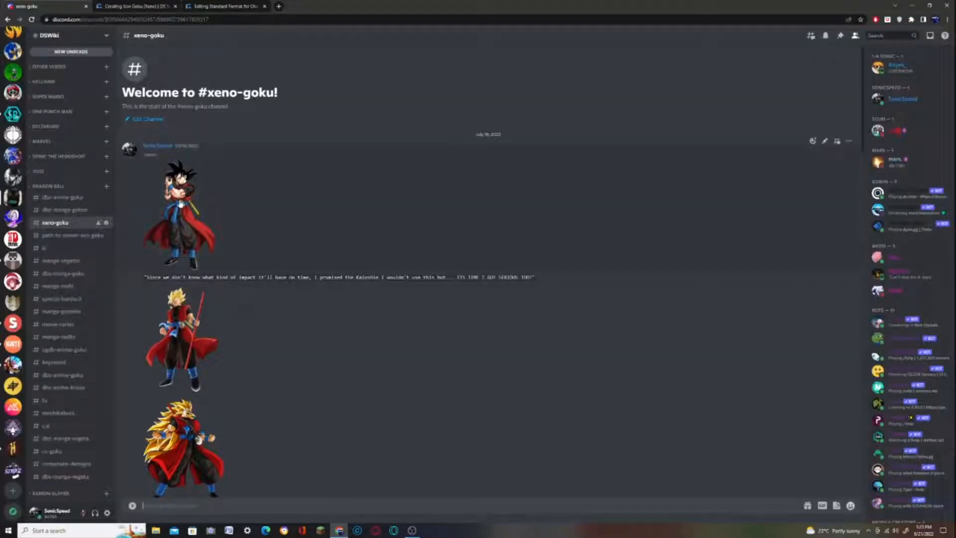
pyautogui.click(183, 214)
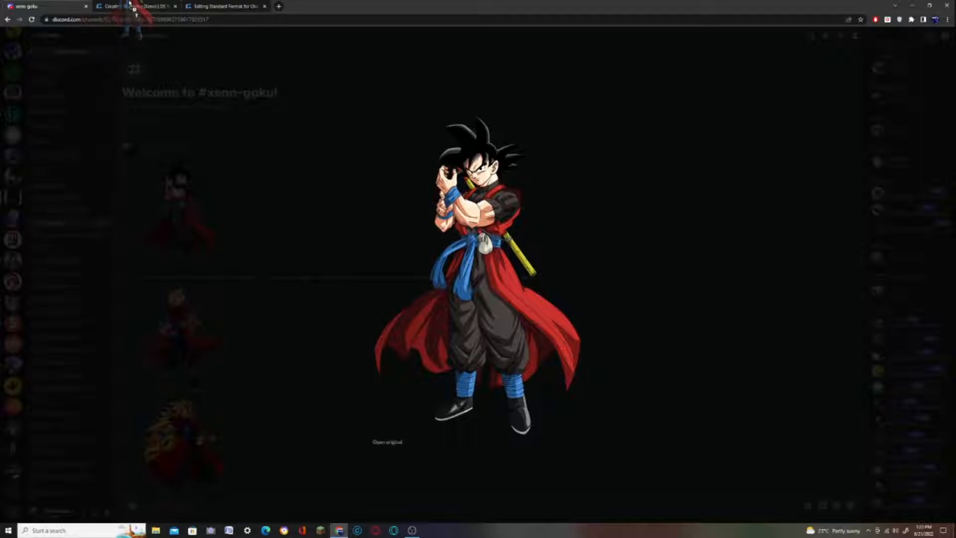
pyautogui.click(131, 7)
pyautogui.click(49, 7)
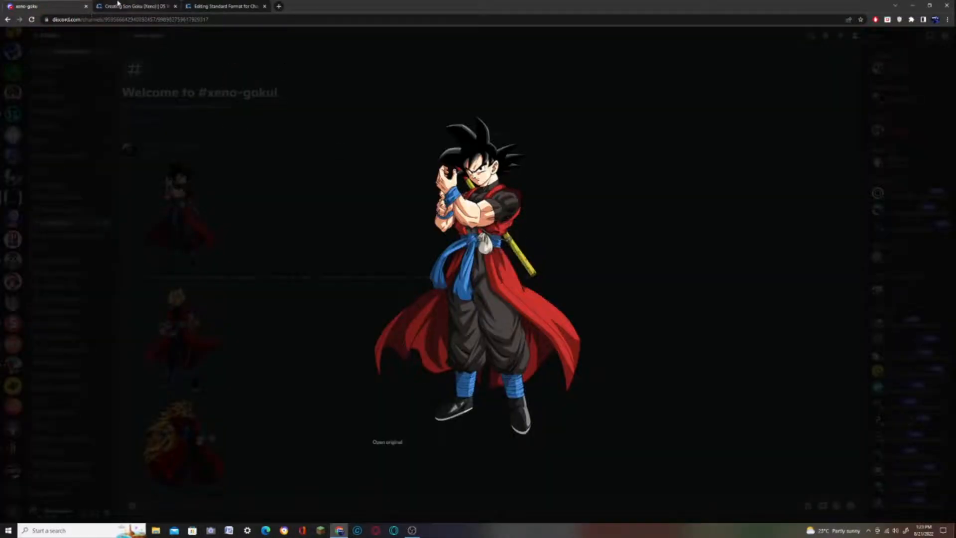
pyautogui.click(119, 6)
pyautogui.click(369, 85)
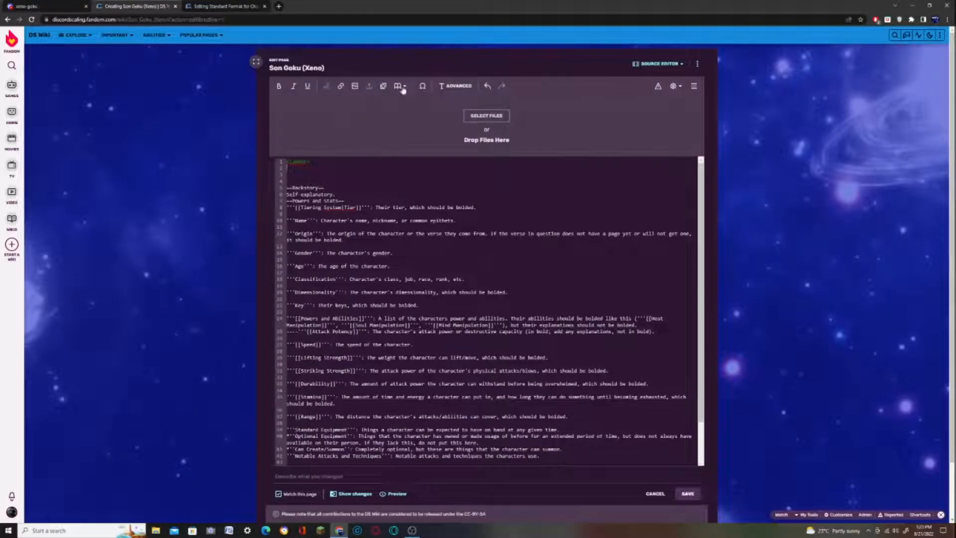
pyautogui.click(29, 6)
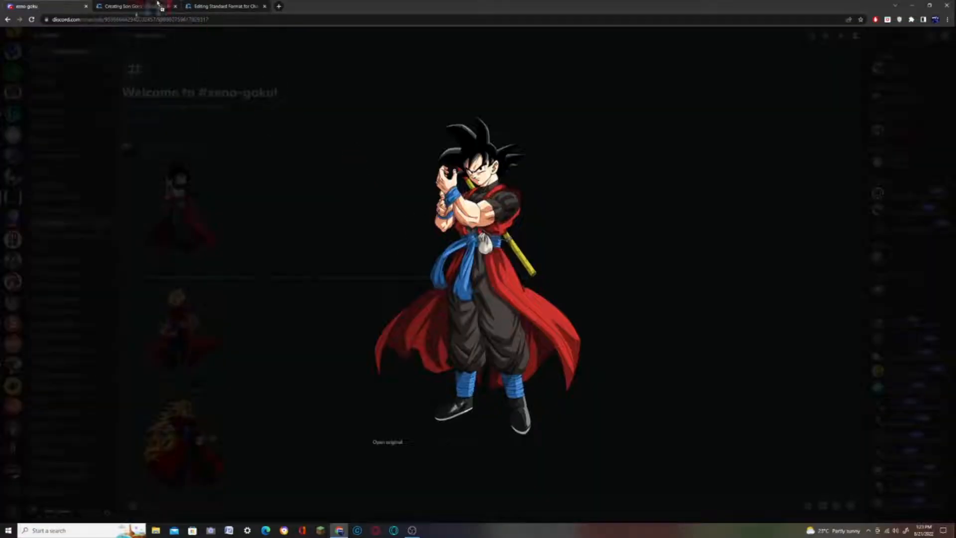
pyautogui.moveTo(166, 4); pyautogui.dragTo(495, 129)
# - Name the image basexenogoku.png, upload it, and insert it below the opening <tabber> tag
pyautogui.click(312, 142)
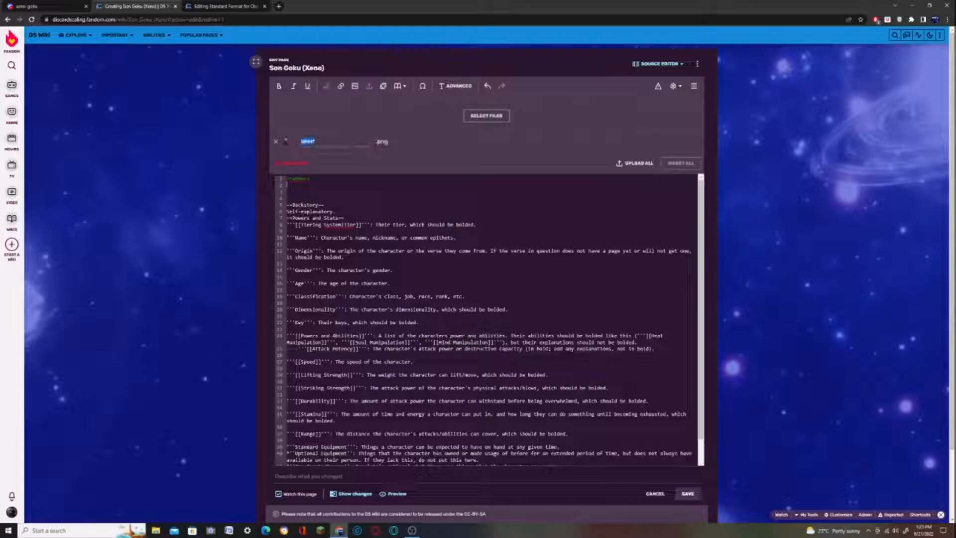
pyautogui.write('baji')
pyautogui.click(636, 163)
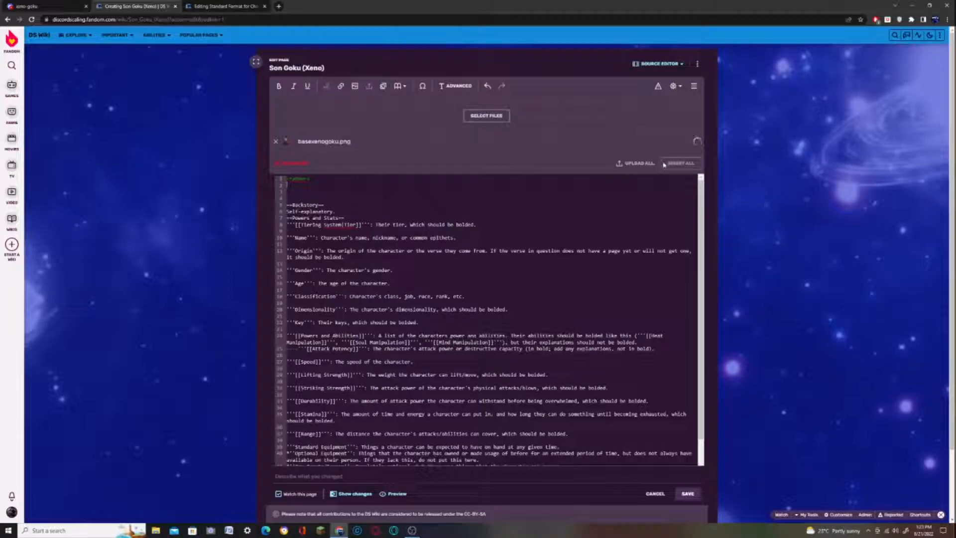
pyautogui.click(678, 164)
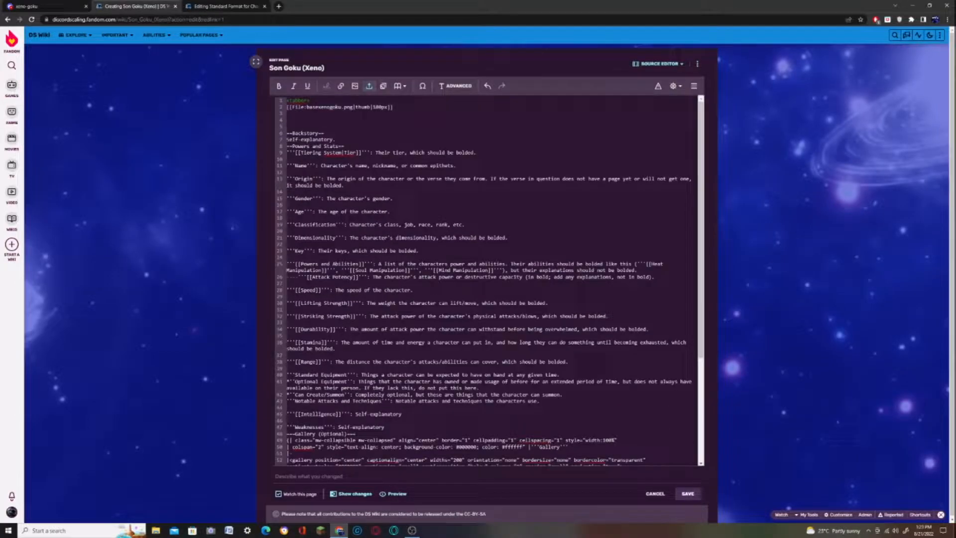
# - Change the basexenogoku.png image options to right alignment and 400px, and add a new line below it
pyautogui.moveTo(371, 108); pyautogui.dragTo(354, 107)
pyautogui.write('righ')
pyautogui.moveTo(371, 107); pyautogui.dragTo(388, 107)
pyautogui.write('30')
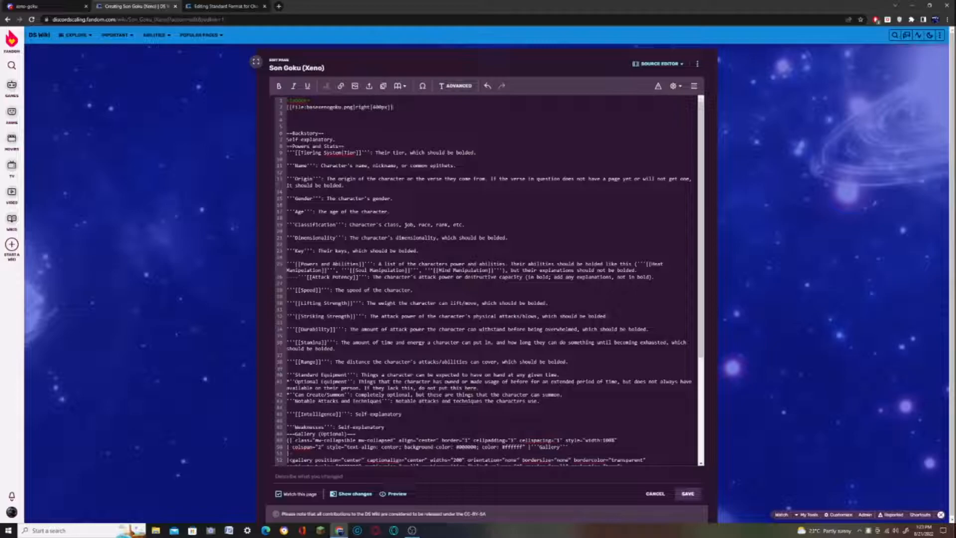
pyautogui.press('Return')
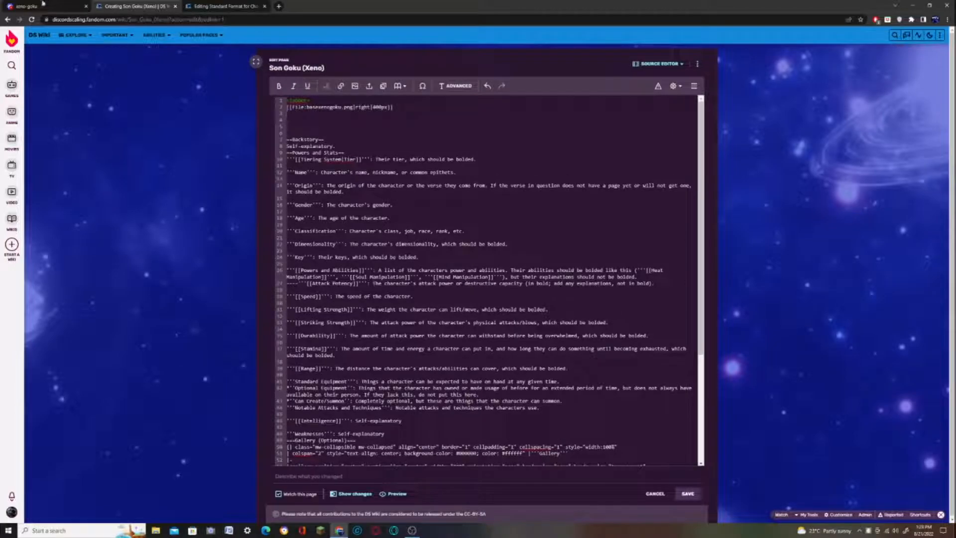
# - Copy the Xeno Goku quote beginning "Since we don't know what kind of impact" from the Discord xeno-goku channel
pyautogui.click(42, 4)
pyautogui.click(199, 197)
pyautogui.moveTo(136, 276); pyautogui.dragTo(537, 277)
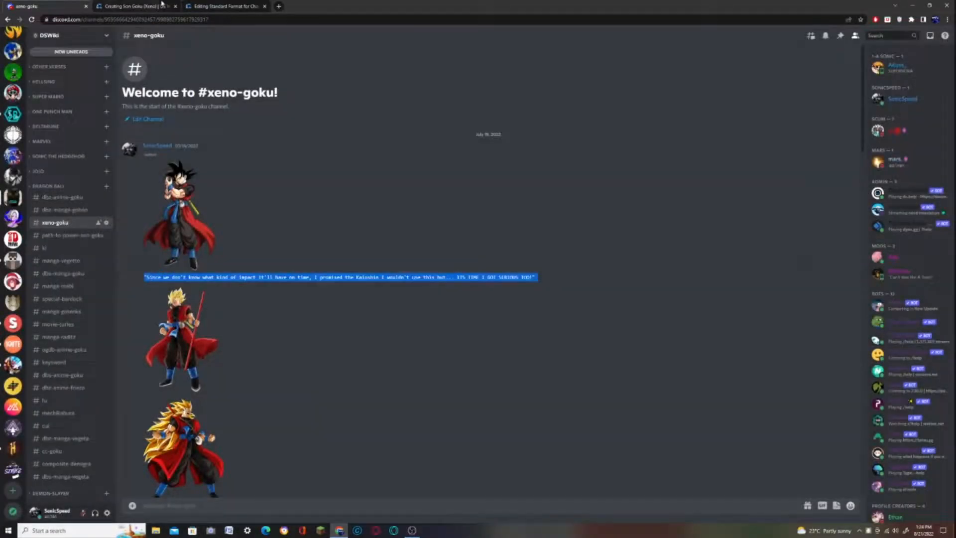
pyautogui.hotkey('ctrl', 'c')
# - Copy the example Quote template line from the Standard Format page and paste it below the basexenogoku.png image on the Son Goku (Xeno) page
pyautogui.click(225, 6)
pyautogui.click(357, 299)
pyautogui.scroll(-15, 356, 299)
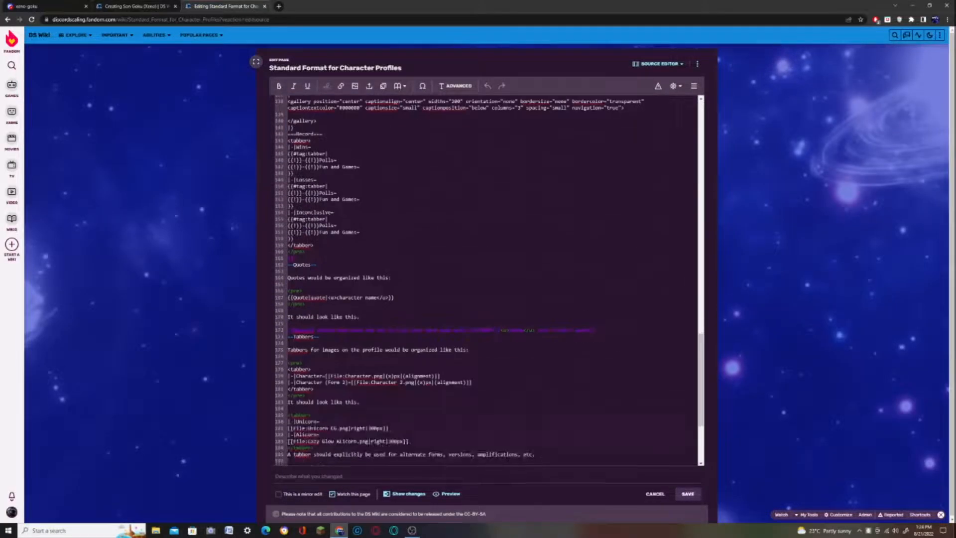
pyautogui.tripleClick(313, 329)
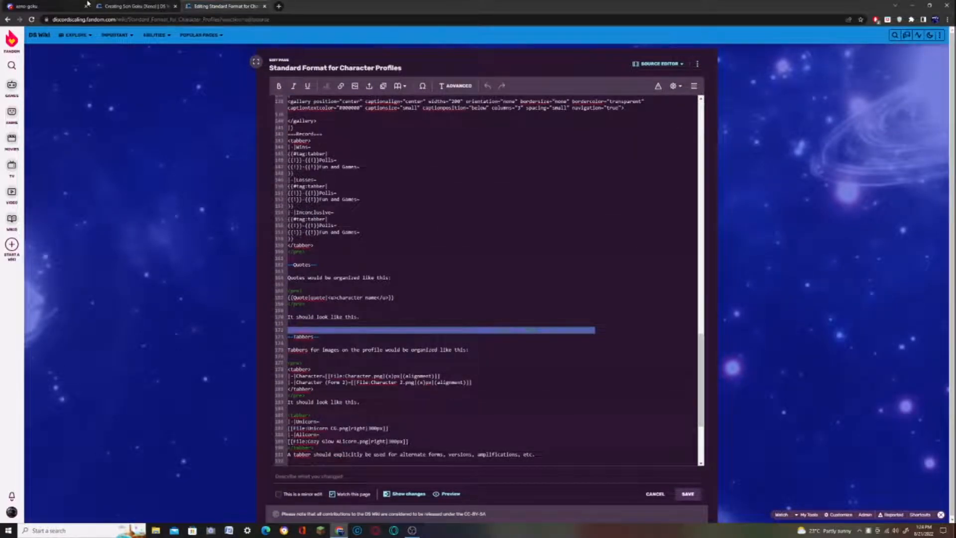
pyautogui.click(130, 6)
# - Replace the example quote text in the template with the Xeno Goku quote copied without its quotation marks from Discord
pyautogui.moveTo(310, 113); pyautogui.dragTo(496, 113)
pyautogui.click(44, 6)
pyautogui.click(149, 271)
pyautogui.click(149, 276)
pyautogui.moveTo(147, 277); pyautogui.dragTo(527, 283)
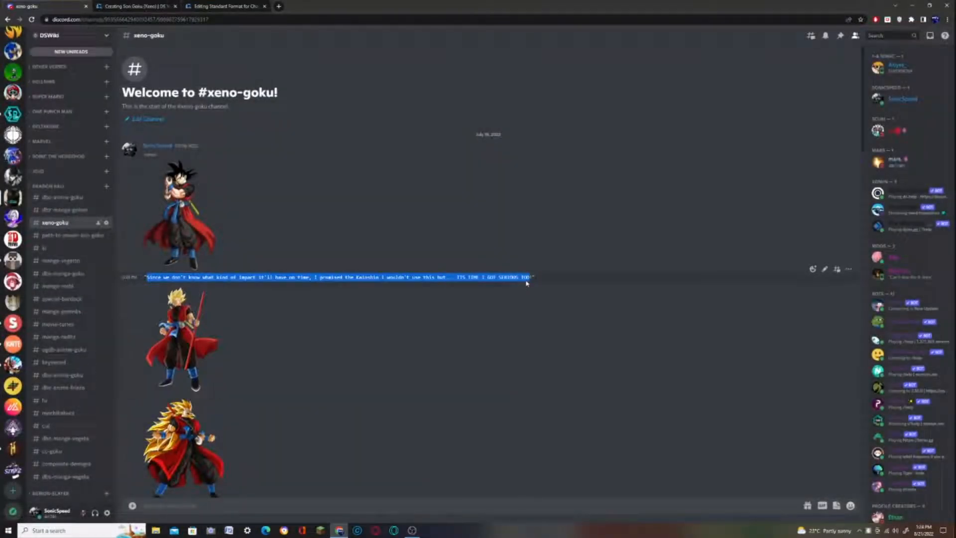
pyautogui.hotkey('ctrl', 'c')
pyautogui.click(119, 6)
pyautogui.hotkey('ctrl', 'v')
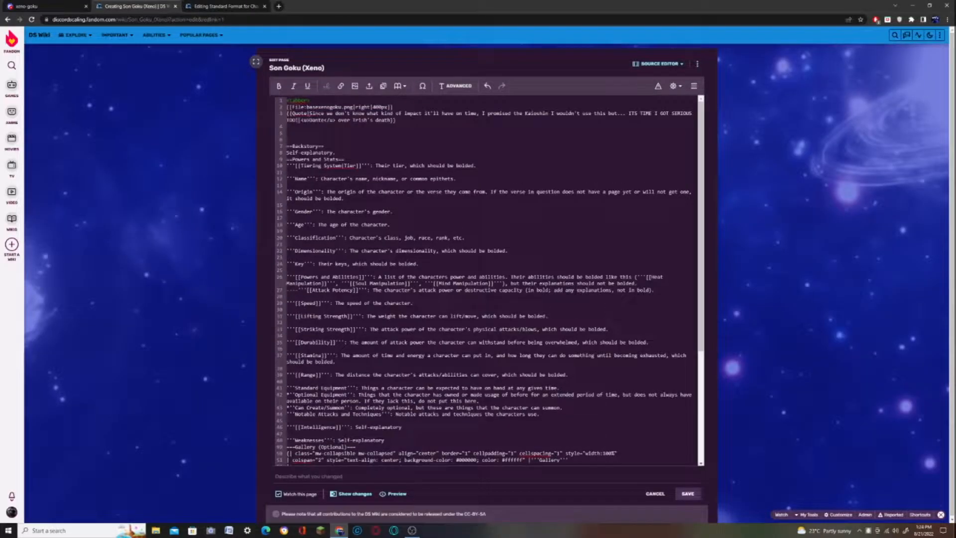
# - Replace the quote's attribution with "Goku as he prepares to go all out." and add a new line below the quote
pyautogui.click(9, 6)
pyautogui.click(164, 6)
pyautogui.moveTo(301, 120); pyautogui.dragTo(389, 121)
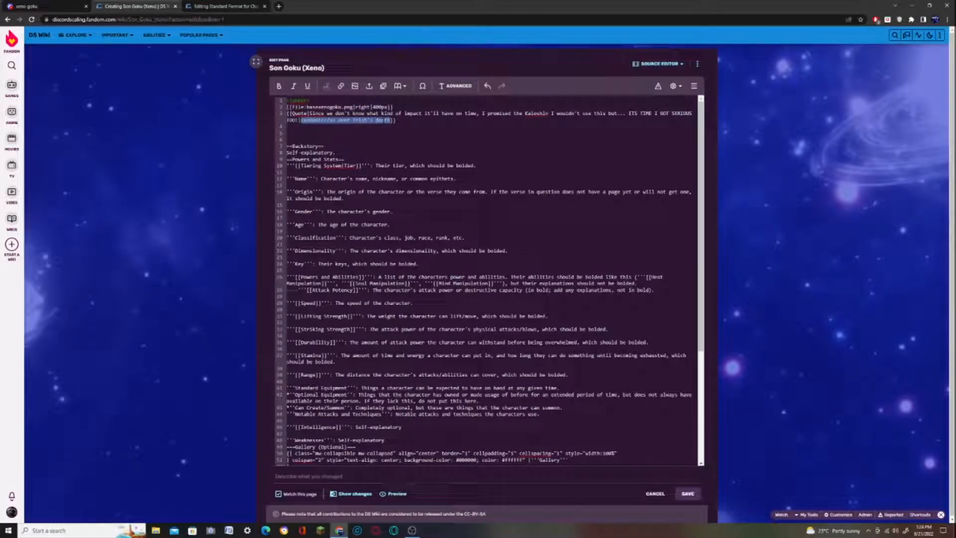
pyautogui.write('Goku as N')
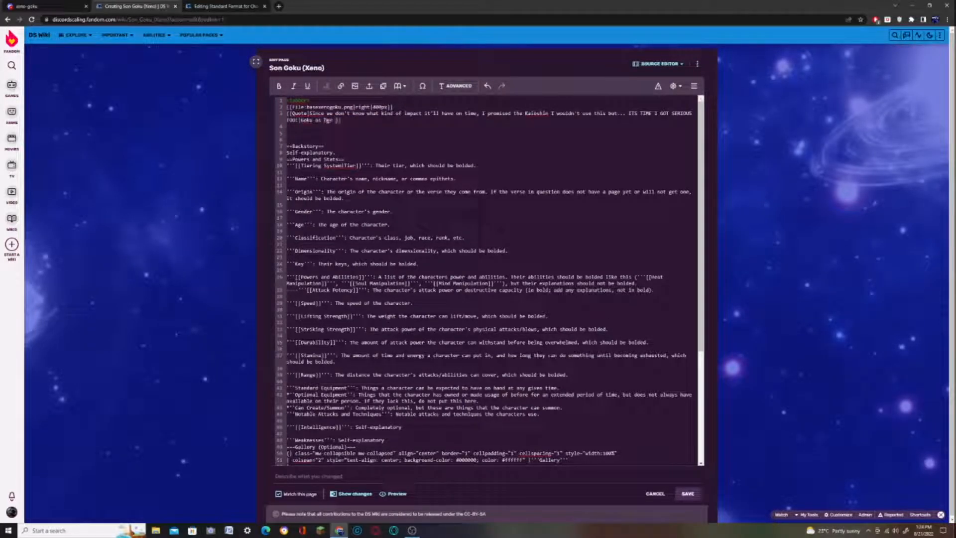
pyautogui.write('e prepares to go all out.')
pyautogui.press('Return')
# - Bring the Super Saiyan Goku image from the Discord xeno-goku channel into the wiki page's file uploader
pyautogui.click(40, 4)
pyautogui.click(141, 4)
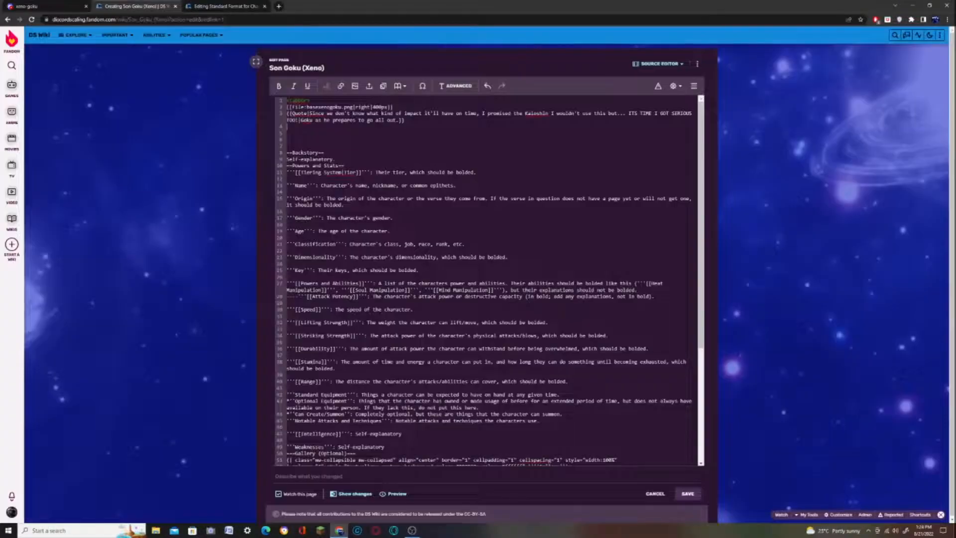
pyautogui.click(369, 86)
pyautogui.click(40, 4)
pyautogui.click(177, 328)
pyautogui.moveTo(409, 318); pyautogui.dragTo(468, 131)
# - Upload the image as ssjxenogoku.png and insert it below the quote with right alignment
pyautogui.click(317, 141)
pyautogui.write('ssjxenogoku')
pyautogui.press('Return')
pyautogui.click(639, 163)
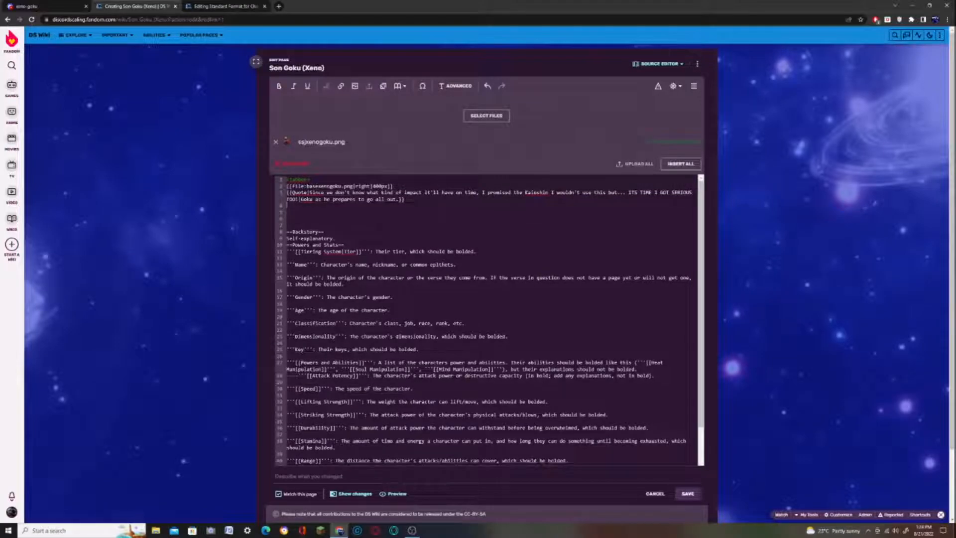
pyautogui.click(680, 164)
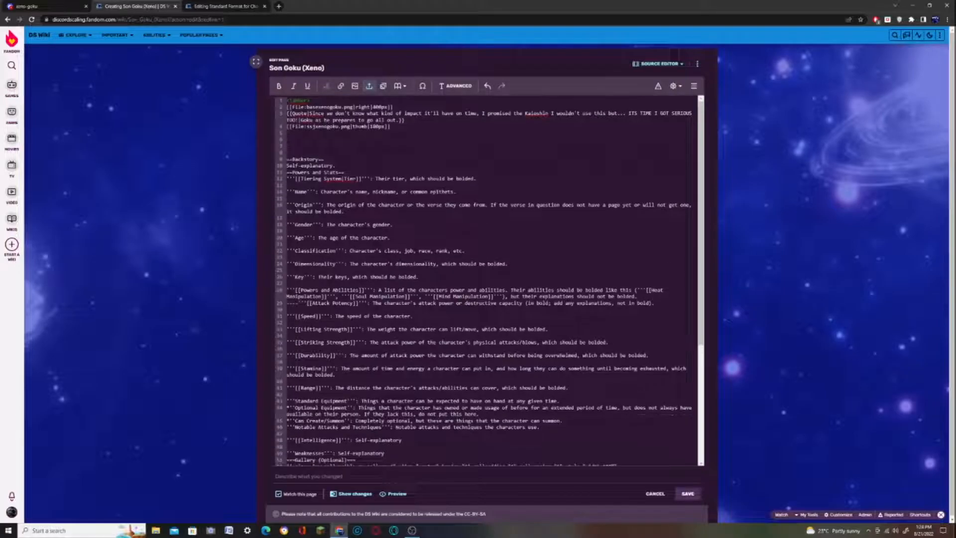
pyautogui.doubleClick(363, 127)
pyautogui.write('right')
pyautogui.click(354, 87)
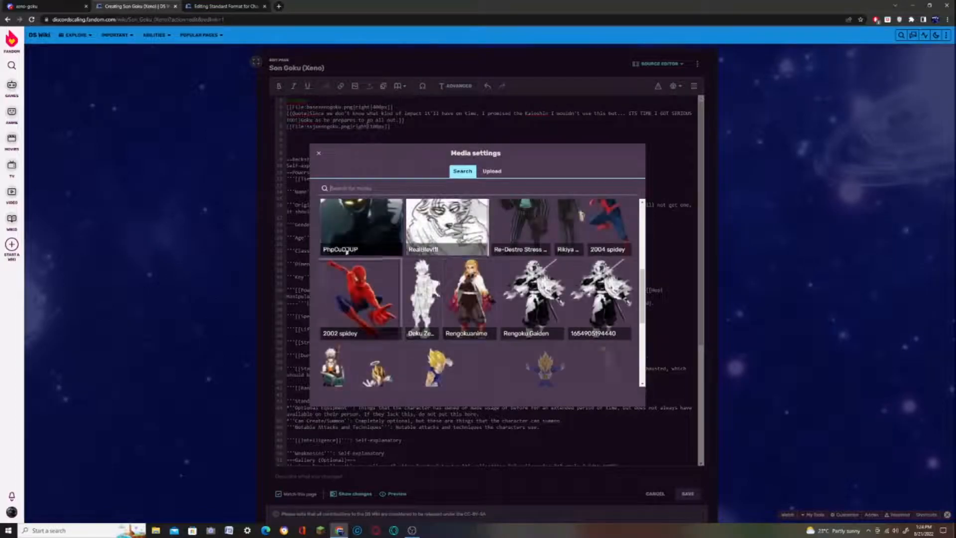
pyautogui.scroll(-4, 424, 298)
pyautogui.scroll(3, 425, 298)
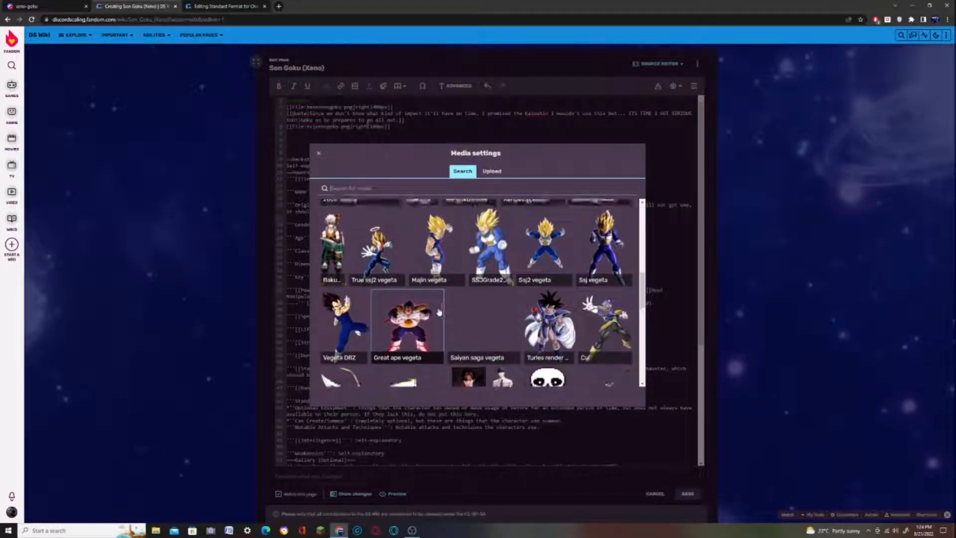
pyautogui.click(317, 154)
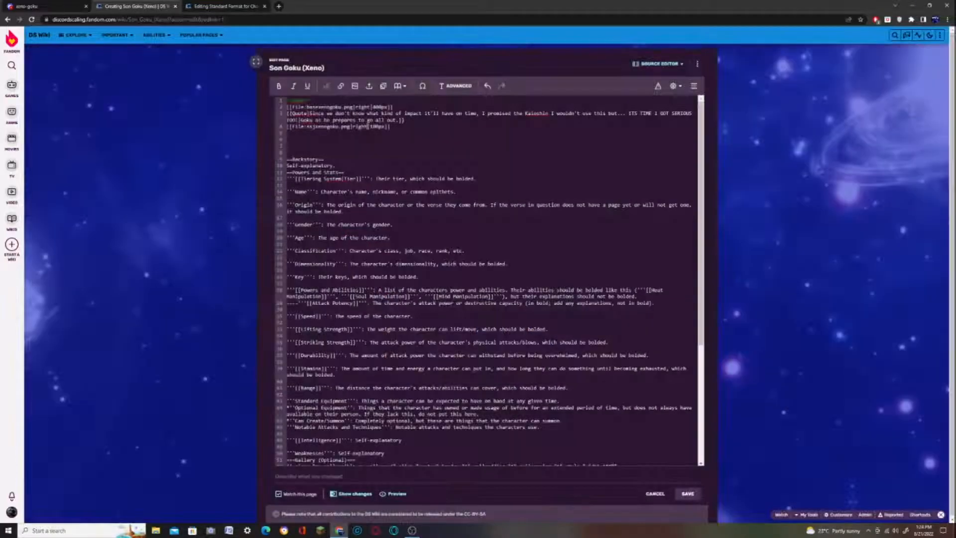
# - Set the ssjxenogoku.png image size to 400px and add a new line below it
pyautogui.doubleClick(367, 126)
pyautogui.doubleClick(377, 127)
pyautogui.write('40')
pyautogui.press('Return')
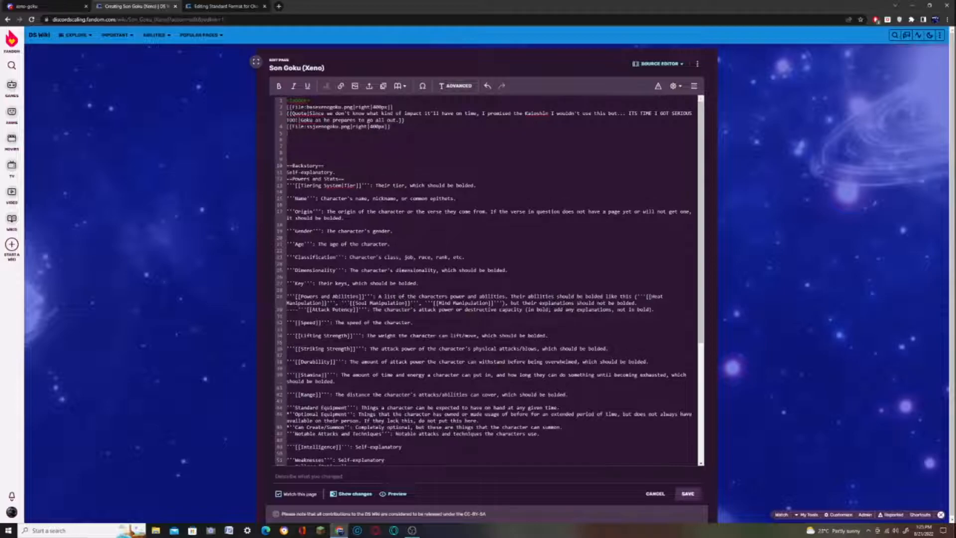
# - Bring the long-haired Super Saiyan 3 Goku image from the Discord channel into the wiki page's file uploader
pyautogui.click(59, 6)
pyautogui.click(125, 91)
pyautogui.scroll(-4, 187, 272)
pyautogui.click(187, 272)
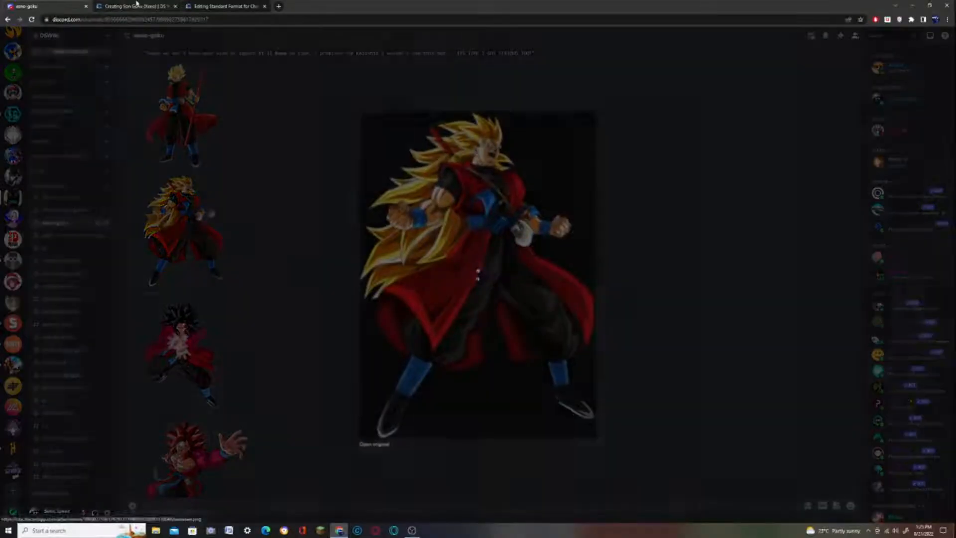
pyautogui.click(137, 6)
pyautogui.click(369, 88)
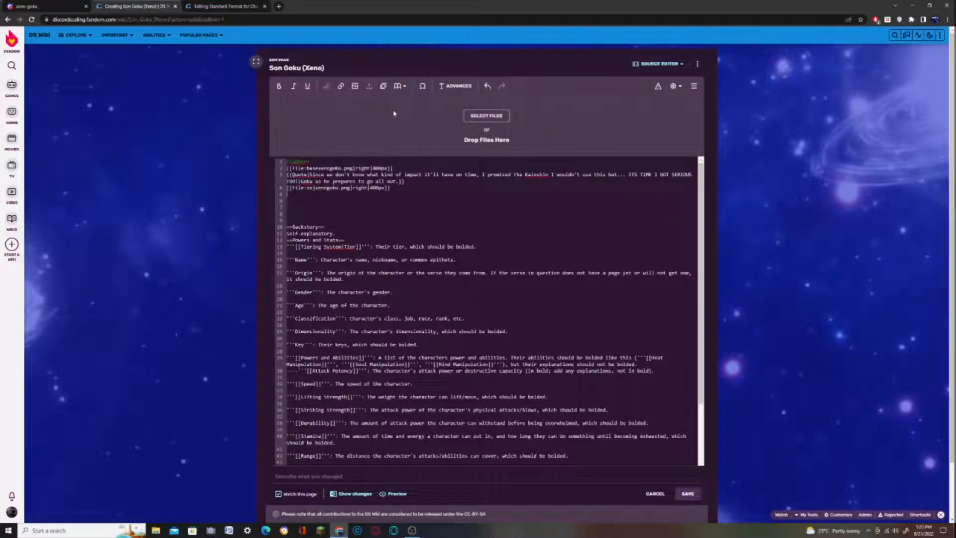
pyautogui.click(68, 6)
pyautogui.moveTo(453, 289); pyautogui.dragTo(487, 117)
# - Name the image xenossj3goku.png, upload it, and insert it below the ssjxenogoku.png line
pyautogui.write('s')
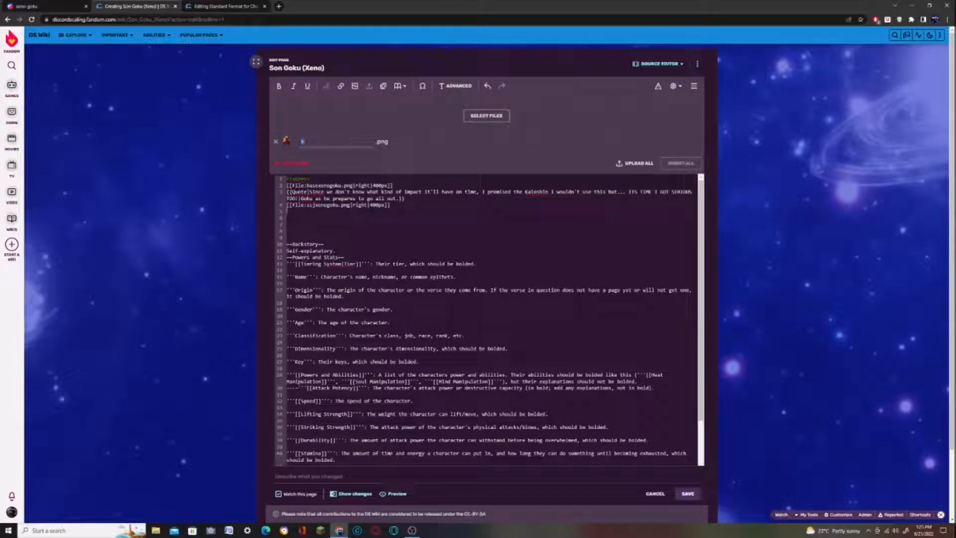
pyautogui.write('sjossj3')
pyautogui.write('goku.png')
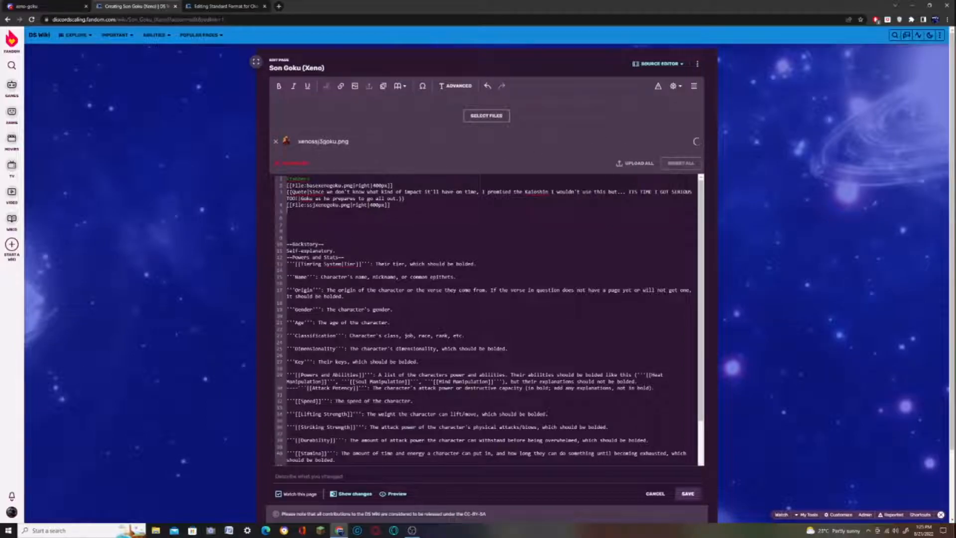
pyautogui.click(685, 166)
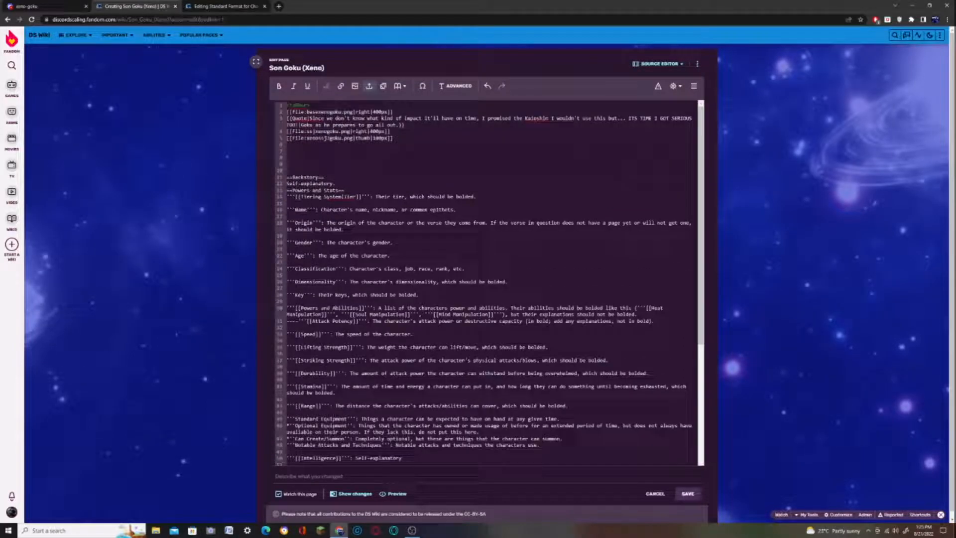
# - Change the xenossj3goku.png image options to right alignment and 400px, and add a new line below it
pyautogui.doubleClick(360, 133)
pyautogui.press('BackSpace')
pyautogui.write('ri')
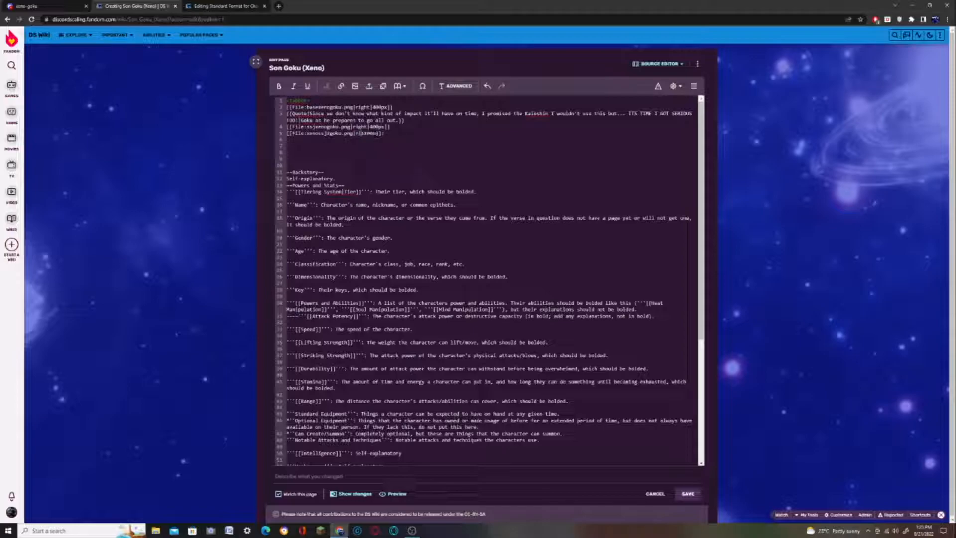
pyautogui.write('ght')
pyautogui.doubleClick(381, 133)
pyautogui.write('400px')
pyautogui.press('Return')
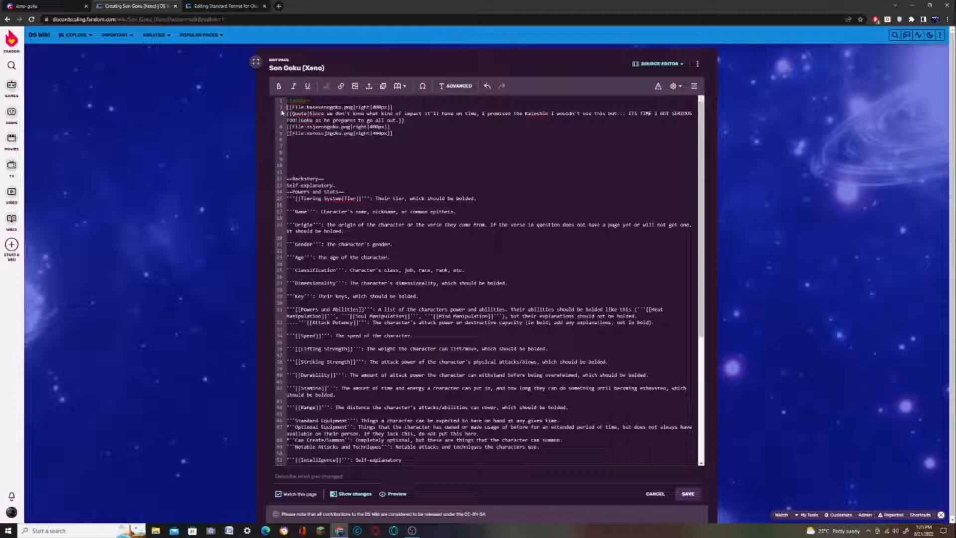
# - Prefix the three image lines with the tabber labels |-|Base=, |-|Super Saiyan=, and |-|Super Saiyan 3=
pyautogui.write('|-|Base=')
pyautogui.click(288, 127)
pyautogui.write('|-|')
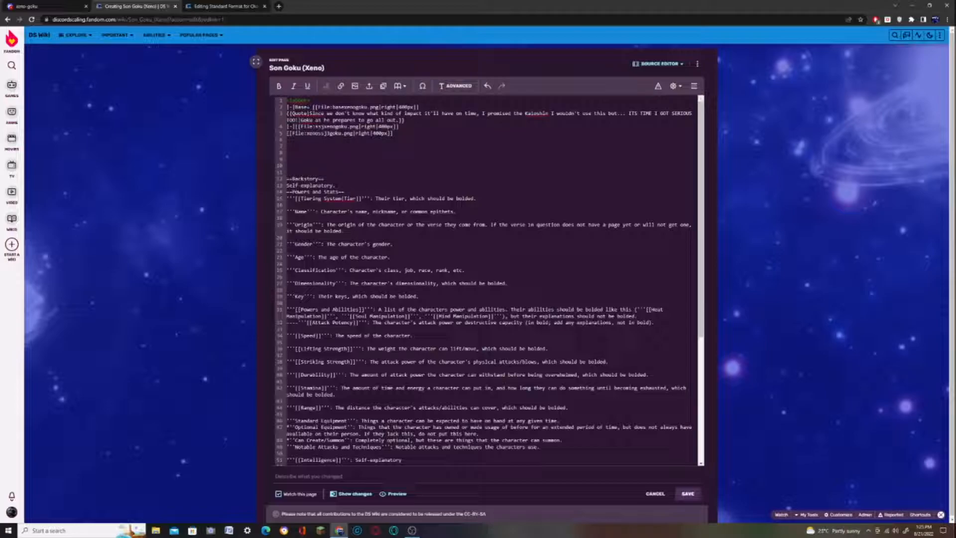
pyautogui.write('Super Saiyan')
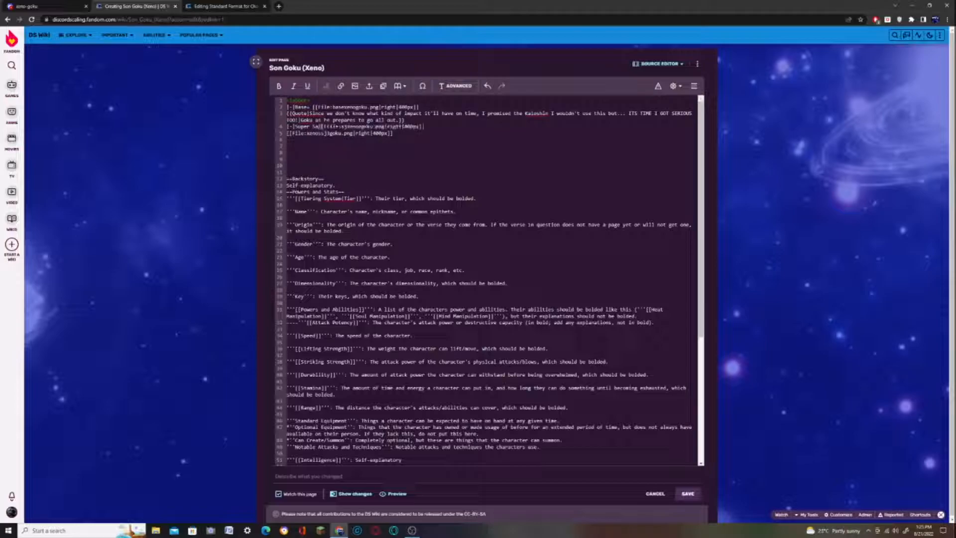
pyautogui.write('= |-|Su')
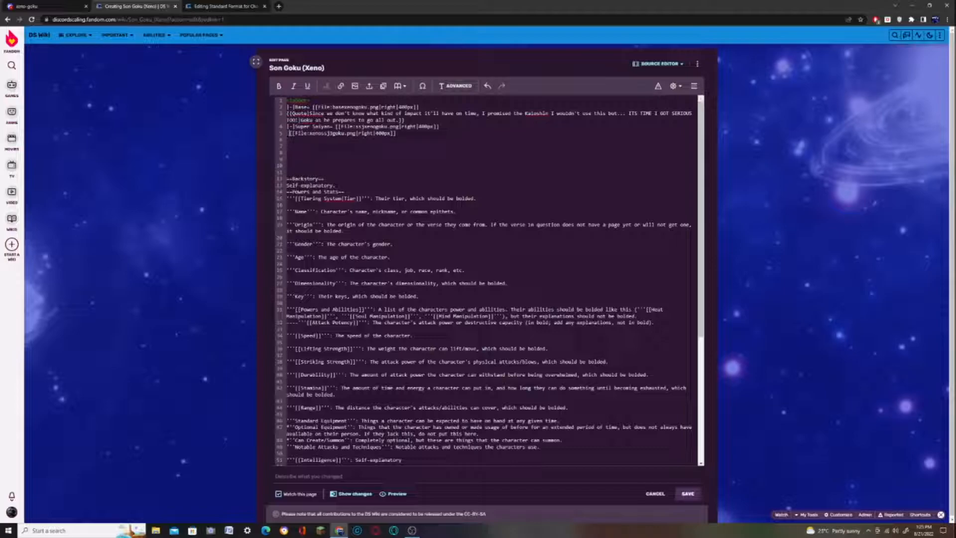
pyautogui.write('per Saiyan ')
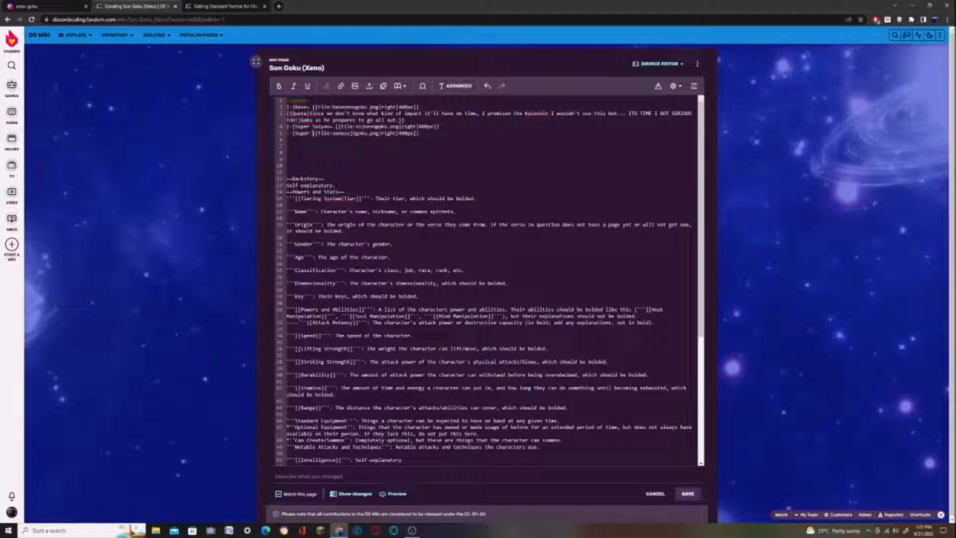
pyautogui.write('3=')
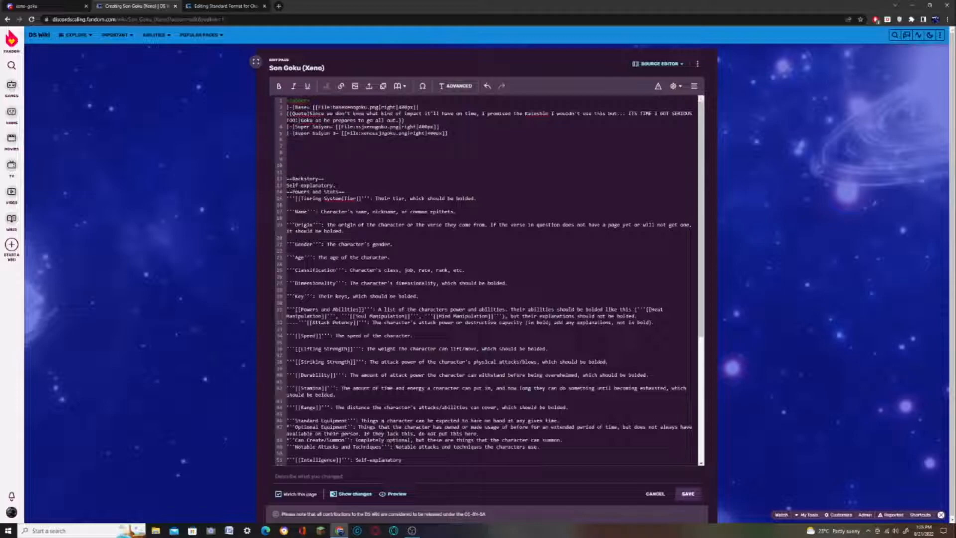
# - Add a new line with the tabber label |-|Super Saiyan 4= below the Super Saiyan 3 entry
pyautogui.press('Return')
pyautogui.write('|}')
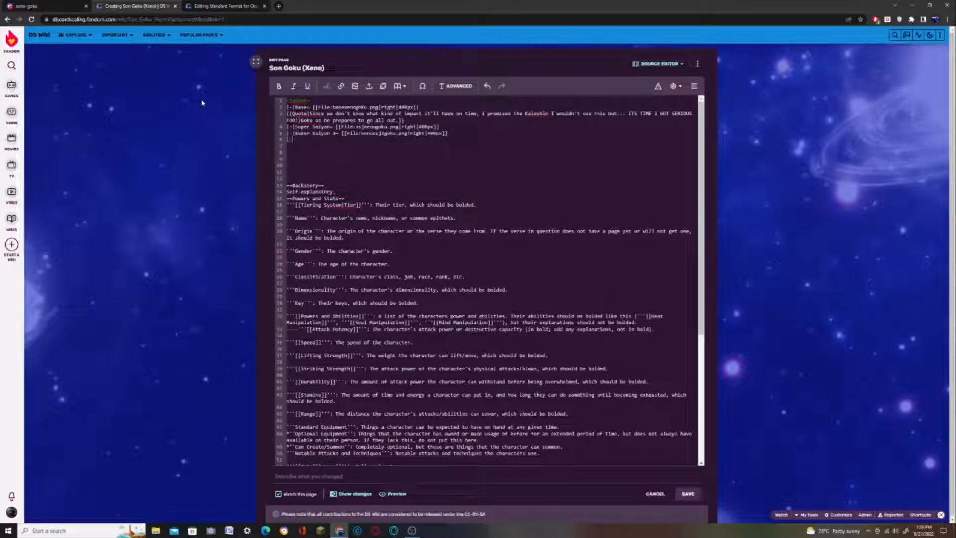
pyautogui.write('Super Sai')
# - Bring the black-haired Super Saiyan 4 Goku image from the Discord channel into the wiki page's file uploader
pyautogui.click(62, 6)
pyautogui.click(173, 339)
pyautogui.click(178, 370)
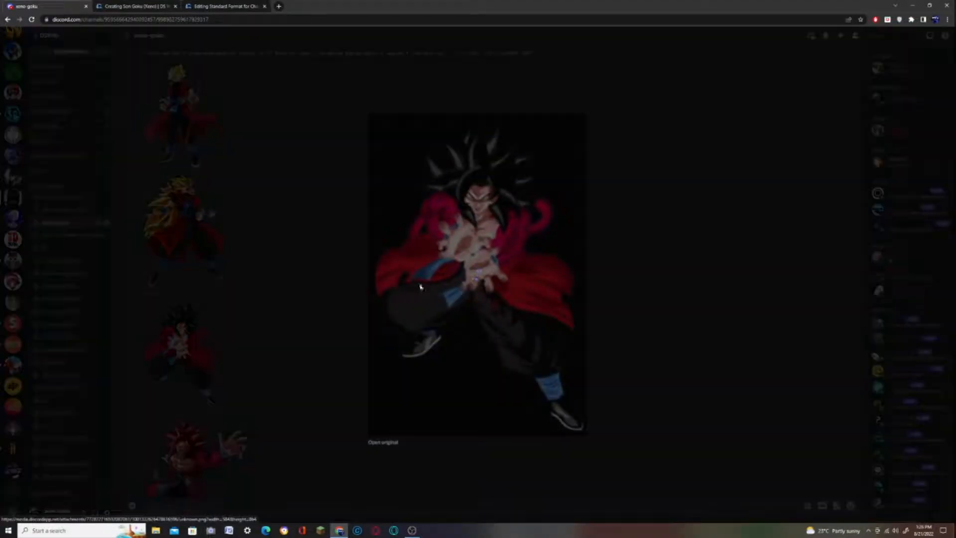
pyautogui.click(169, 2)
pyautogui.click(369, 88)
pyautogui.click(45, 6)
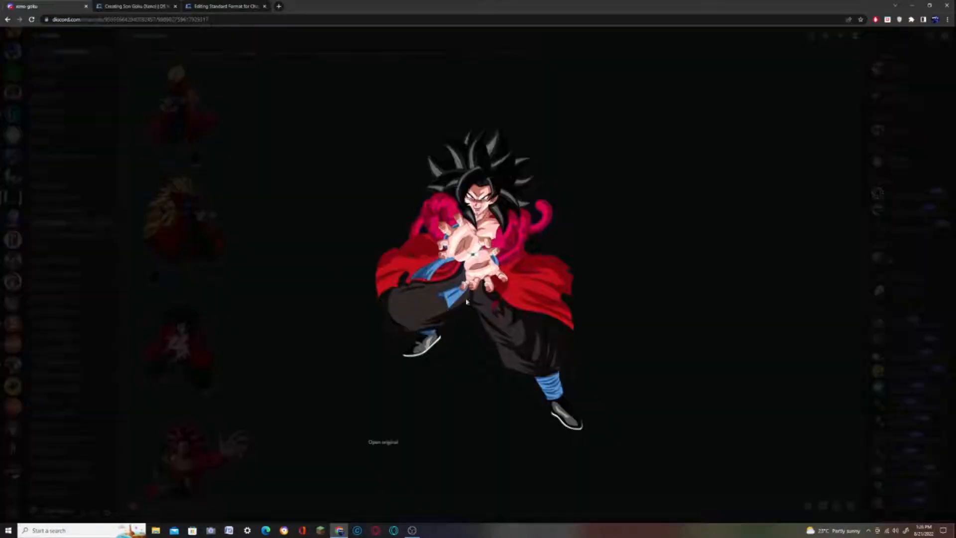
pyautogui.click(139, 6)
pyautogui.moveTo(487, 129); pyautogui.dragTo(488, 130)
# - Name the image xenossj4goku.png, upload it, and insert it after the Super Saiyan 4 label
pyautogui.click(318, 141)
pyautogui.write('xenossj4goku')
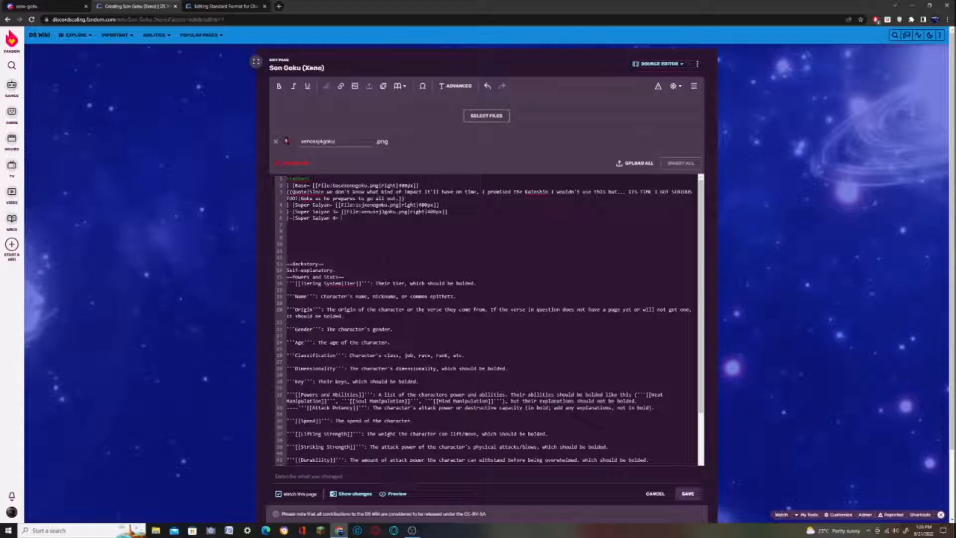
pyautogui.press('Return')
pyautogui.click(681, 163)
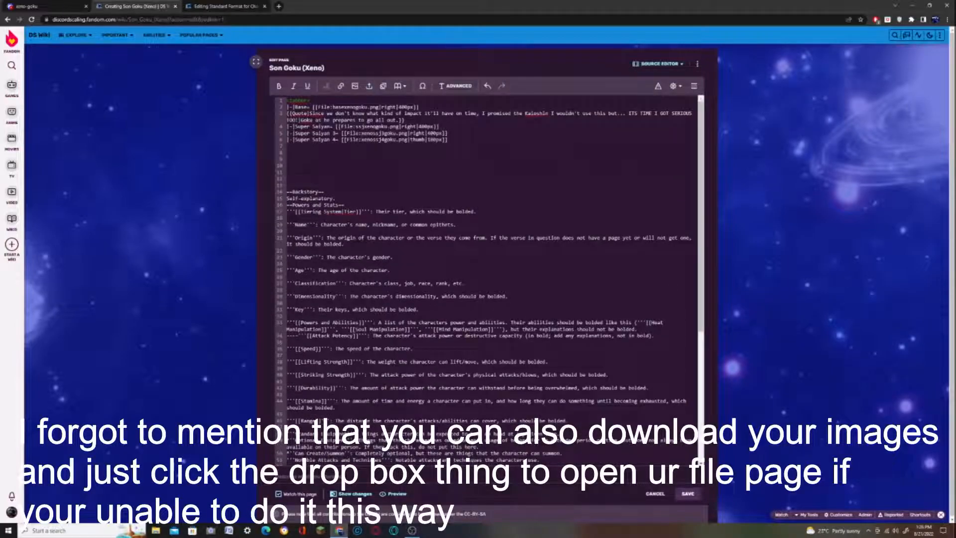
# - Change the xenossj4goku.png image options to right alignment and 400px
pyautogui.doubleClick(418, 140)
pyautogui.write('right')
pyautogui.doubleClick(435, 140)
pyautogui.write('400px')
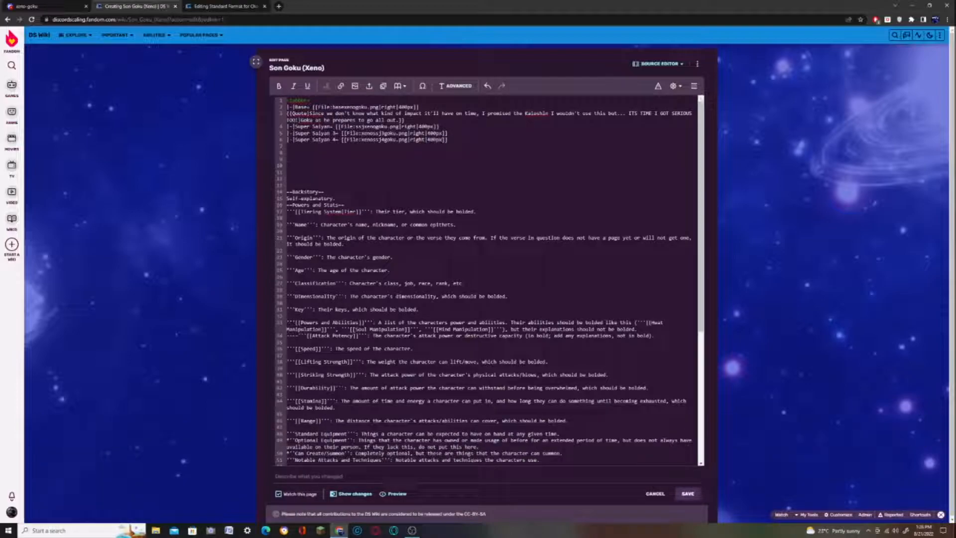
# - Check the final form's name in Discord and add the tabber label |-|Super Full Power Saiyan 4 Limit Breaker= below the Super Saiyan 4 entry
pyautogui.press('Return')
pyautogui.write('|-|')
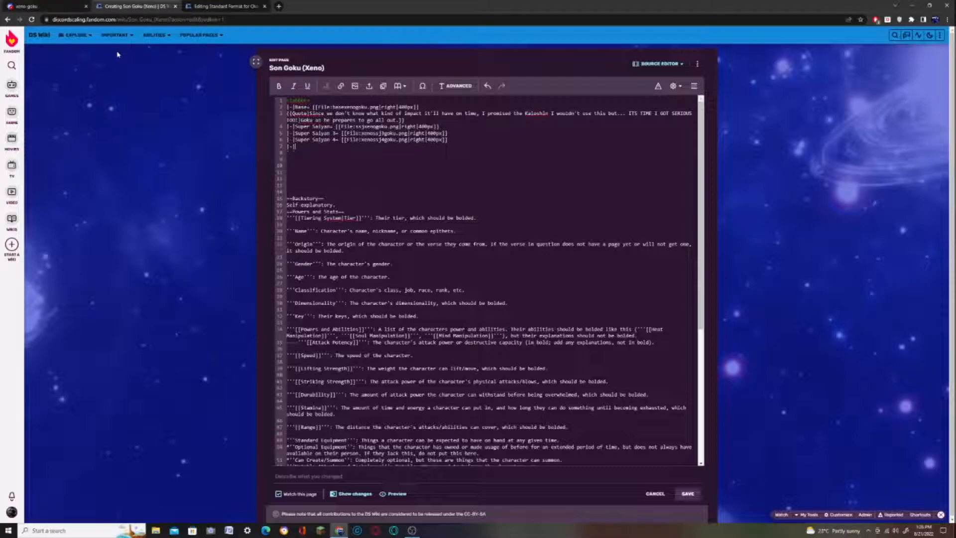
pyautogui.click(24, 4)
pyautogui.click(241, 369)
pyautogui.scroll(-15, 181, 439)
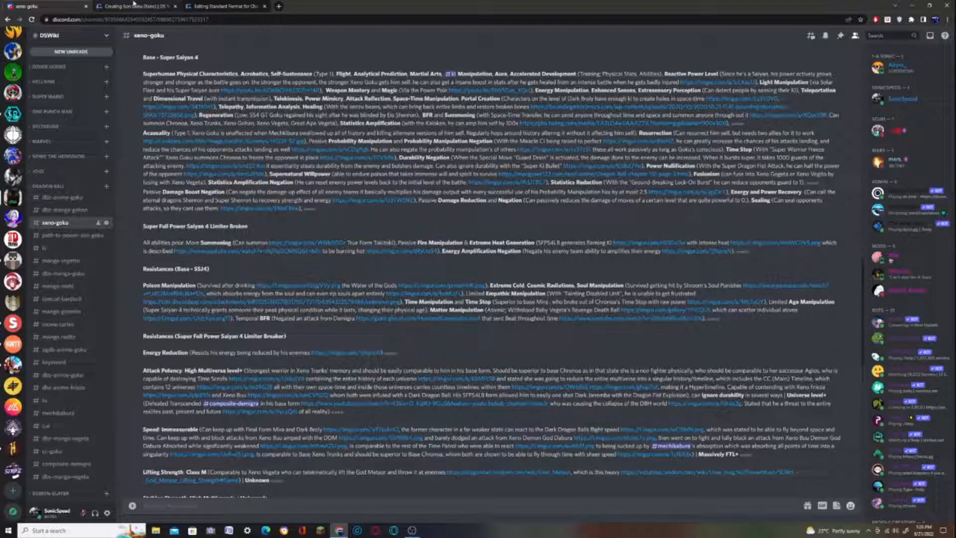
pyautogui.click(133, 5)
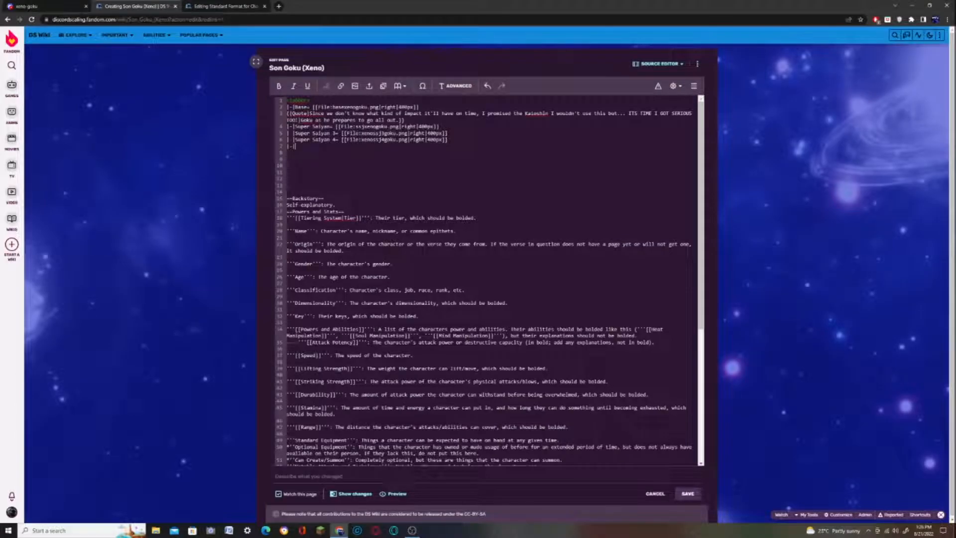
pyautogui.write('per Full Power Saiyan 4 Limit Breaker=')
# - Bring the red-haired Limit Breaker Goku image from the Discord channel into the wiki page's file uploader
pyautogui.click(54, 7)
pyautogui.scroll(11, 193, 312)
pyautogui.click(176, 366)
pyautogui.moveTo(468, 285); pyautogui.dragTo(489, 136)
# - Name the image SFPS4LBgoku.png, upload it, and insert it after the Super Full Power Saiyan 4 Limit Breaker label
pyautogui.click(318, 141)
pyautogui.write('s')
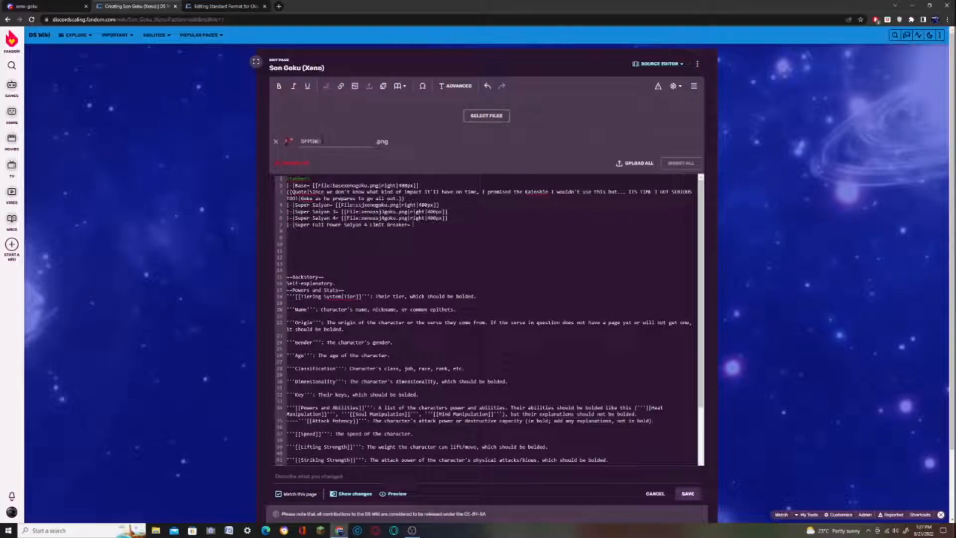
pyautogui.write('FPS4LBgoku')
pyautogui.press('Return')
pyautogui.click(635, 164)
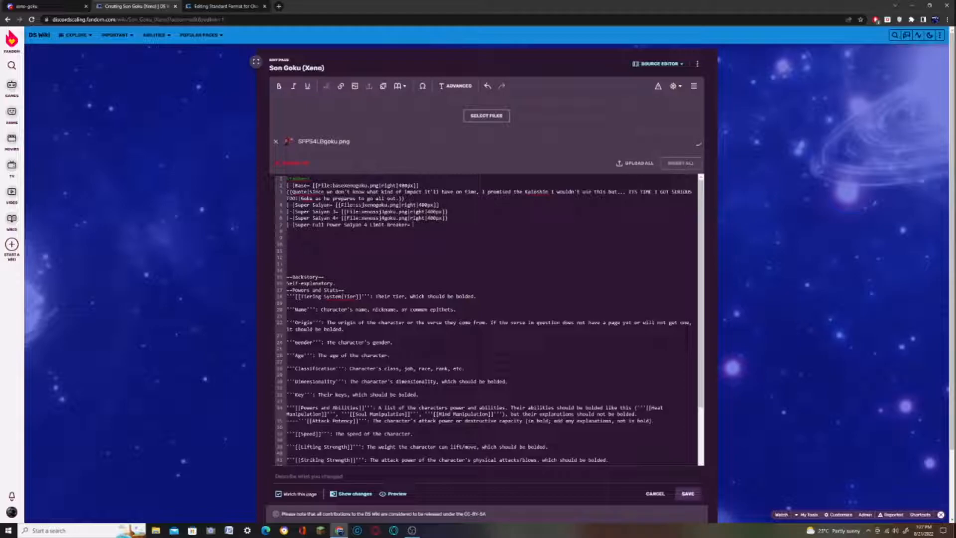
# - Change the SFPS4LBgoku.png image options to right alignment and 400px
pyautogui.doubleClick(490, 147)
pyautogui.write('right|100px]]')
pyautogui.doubleClick(502, 147)
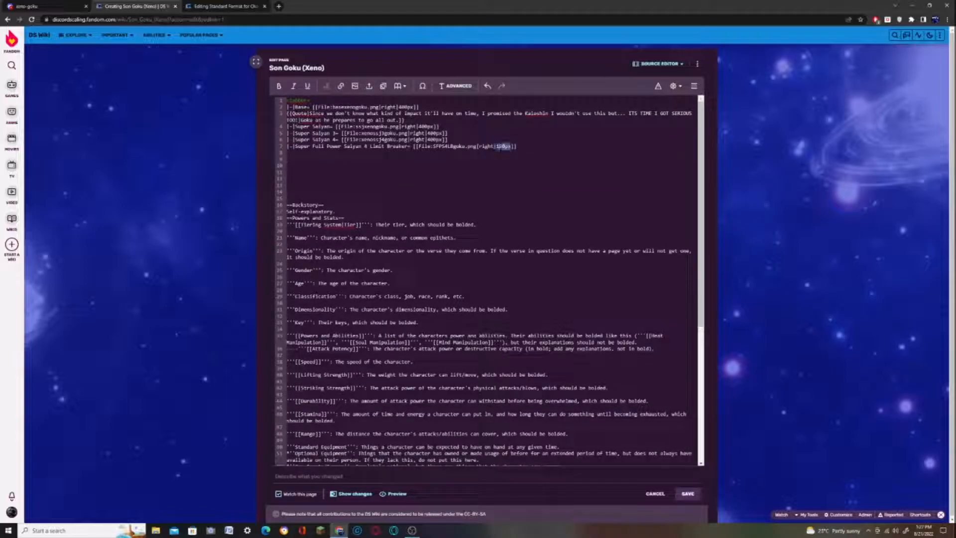
pyautogui.write('400px')
# - Close the tabber block with </tabber> and remove the extra blank lines above the Backstory heading
pyautogui.write('ber>')
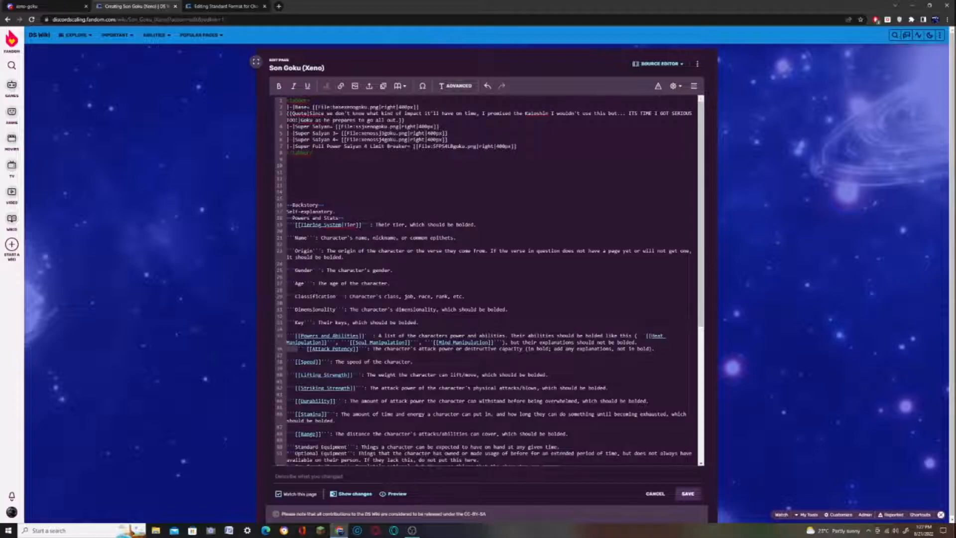
pyautogui.press('BackSpace')
pyautogui.press('BackSpace')
pyautogui.press('BackSpace')
pyautogui.press('BackSpace')
pyautogui.press('BackSpace')
pyautogui.press('BackSpace')
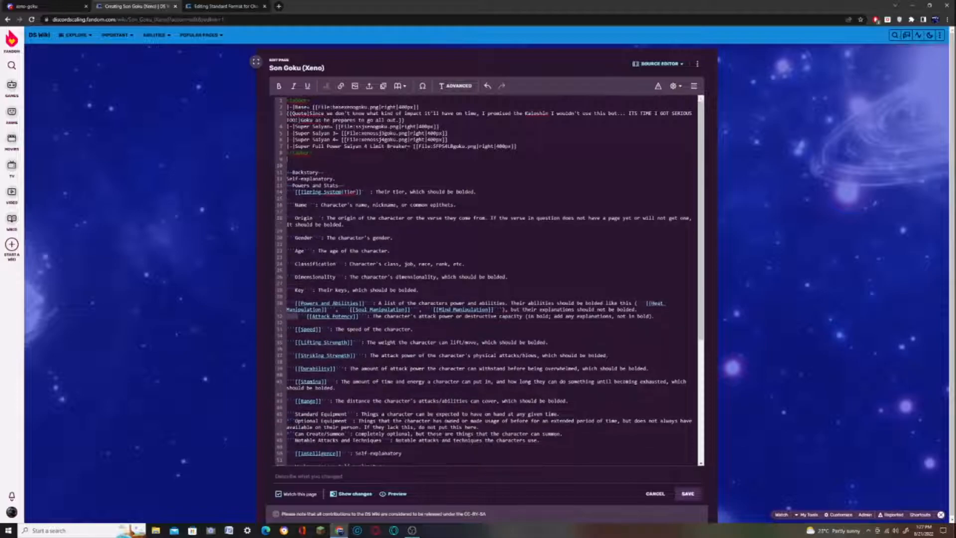
# - Preview the page and examine the image in each transformation tab of the tabber
pyautogui.click(394, 494)
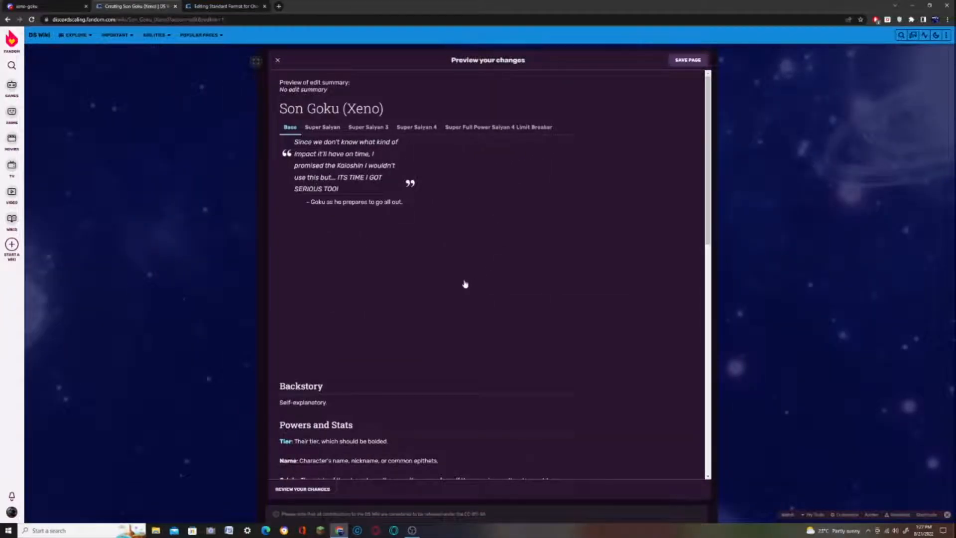
pyautogui.click(320, 131)
pyautogui.click(358, 131)
pyautogui.click(401, 131)
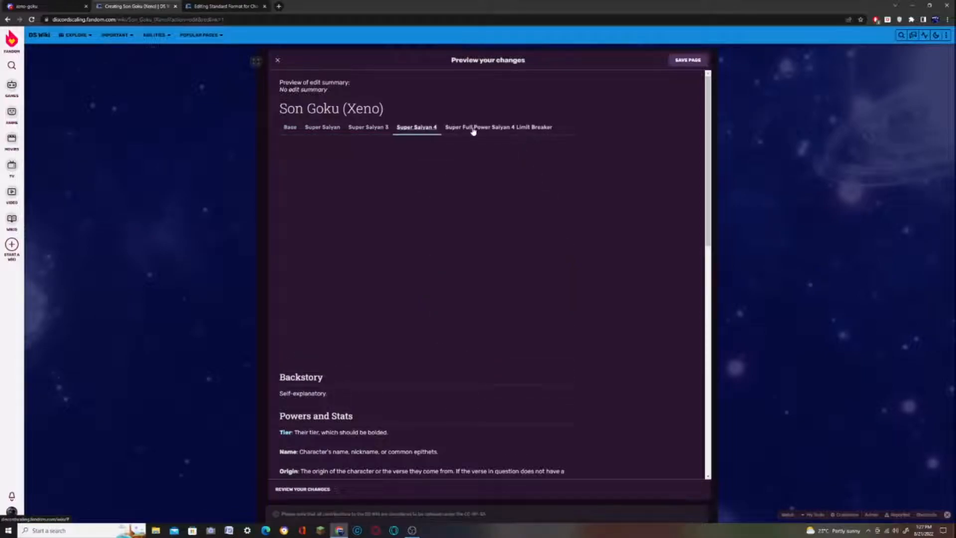
pyautogui.click(521, 131)
pyautogui.click(418, 131)
pyautogui.click(473, 133)
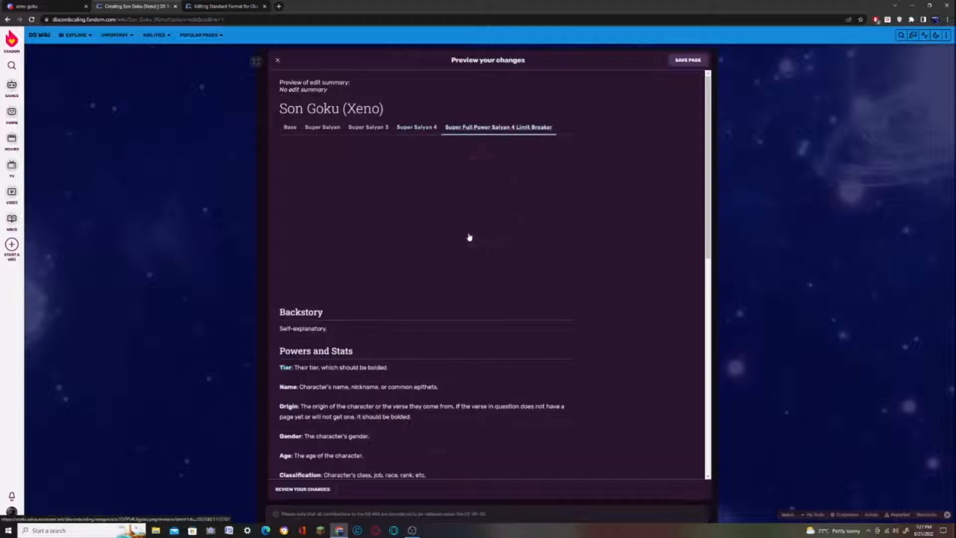
pyautogui.click(427, 128)
pyautogui.click(479, 128)
pyautogui.click(369, 127)
pyautogui.click(453, 128)
pyautogui.click(278, 60)
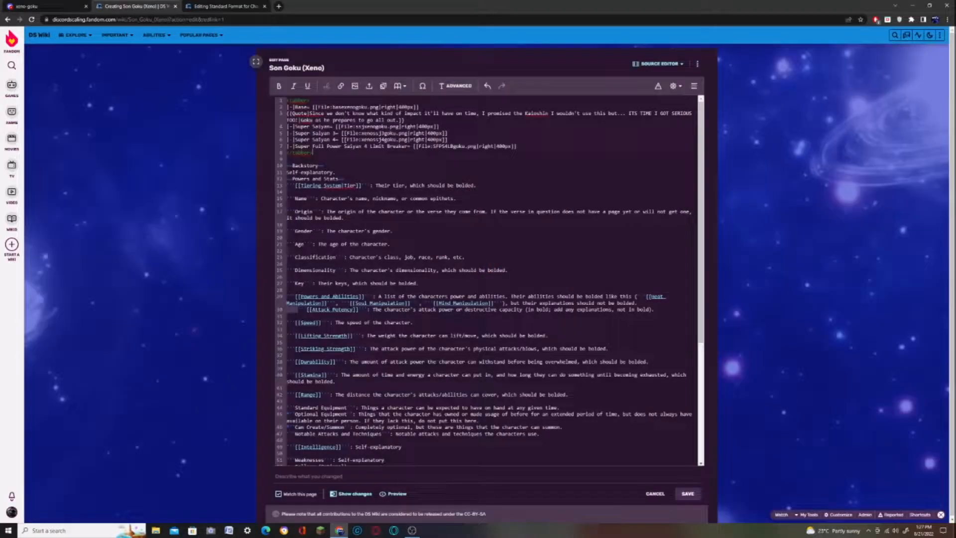
# - Set the SFPS4LBgoku.png image width to 410px and check the Limit Breaker tab in the page preview
pyautogui.press('BackSpace')
pyautogui.write('1')
pyautogui.click(394, 494)
pyautogui.click(501, 128)
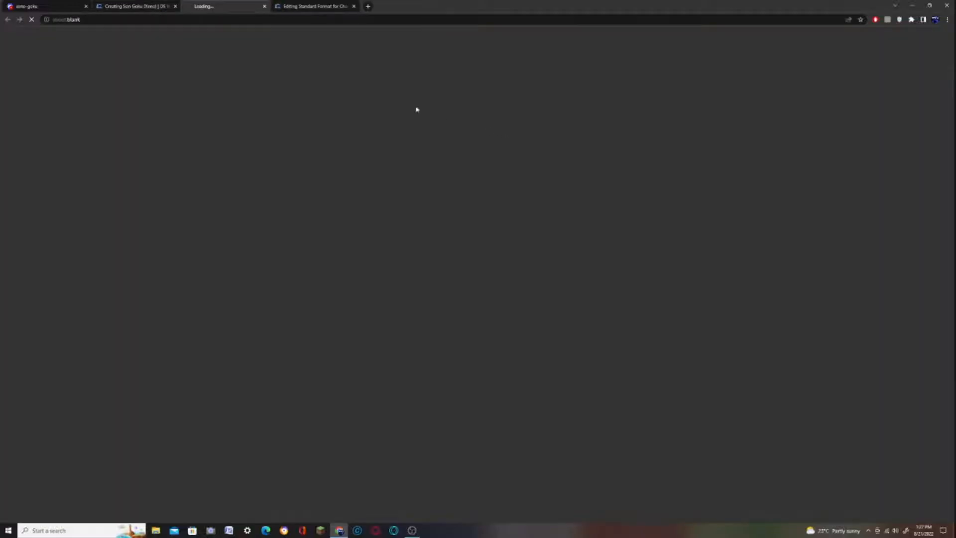
pyautogui.hotkey('ctrl', 'w')
pyautogui.click(501, 128)
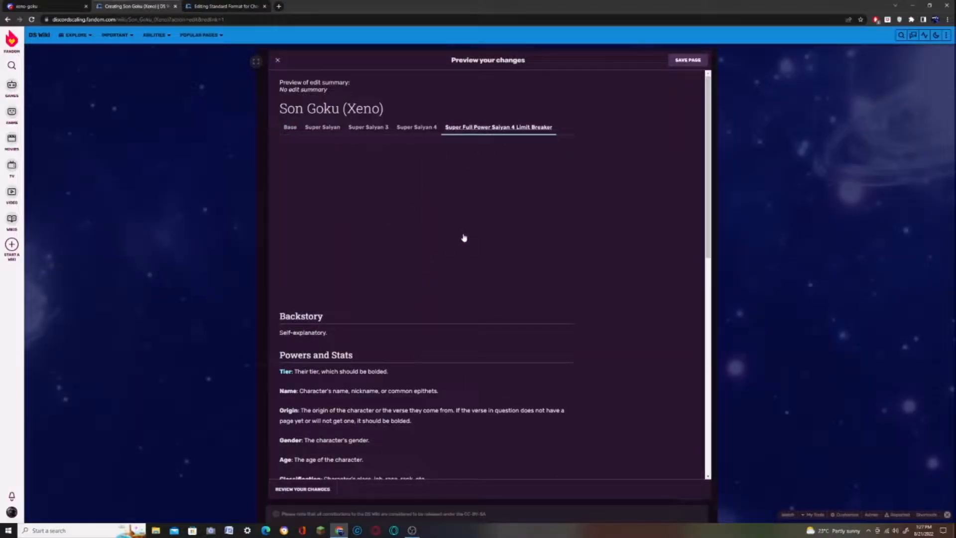
pyautogui.click(433, 129)
pyautogui.click(493, 128)
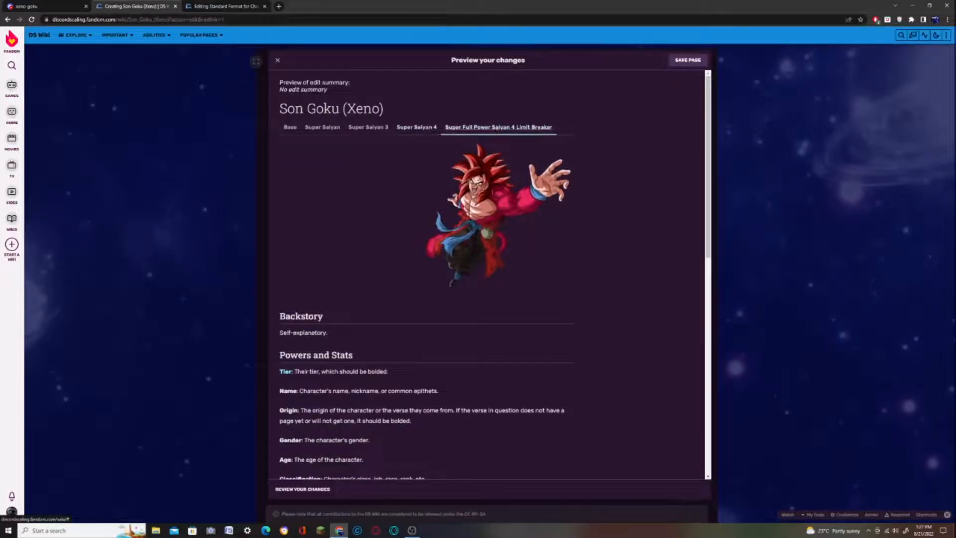
pyautogui.click(277, 60)
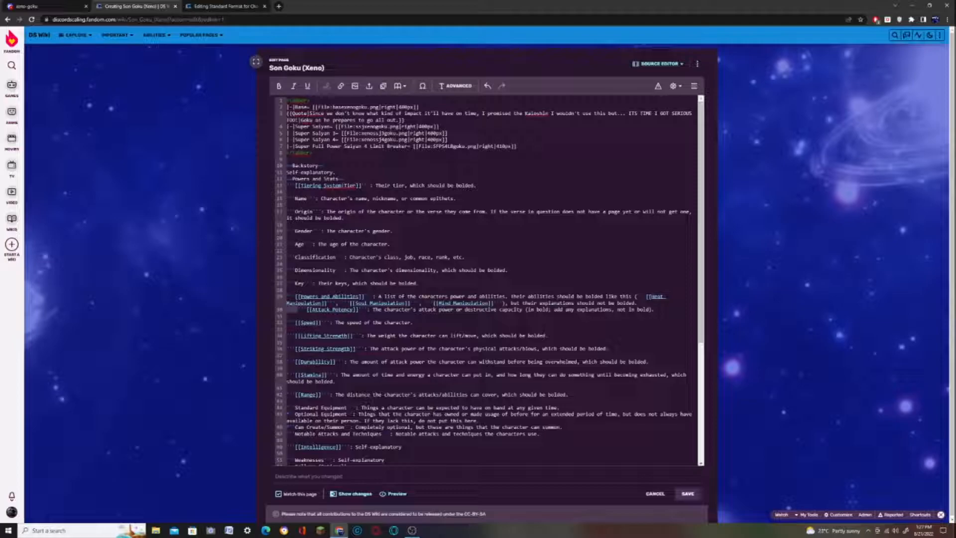
# - In the visual editor, replace the Backstory placeholder with the Xeno Goku summary from Discord and bold the name Xeno Goku
pyautogui.click(658, 66)
pyautogui.click(657, 99)
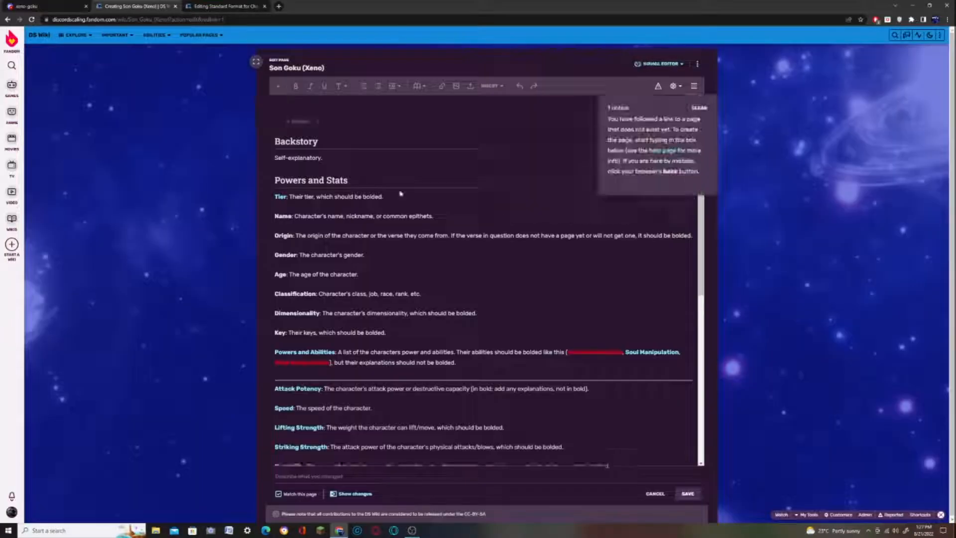
pyautogui.scroll(-5, 343, 367)
pyautogui.moveTo(275, 173); pyautogui.dragTo(324, 174)
pyautogui.click(46, 6)
pyautogui.click(211, 277)
pyautogui.scroll(-4, 187, 400)
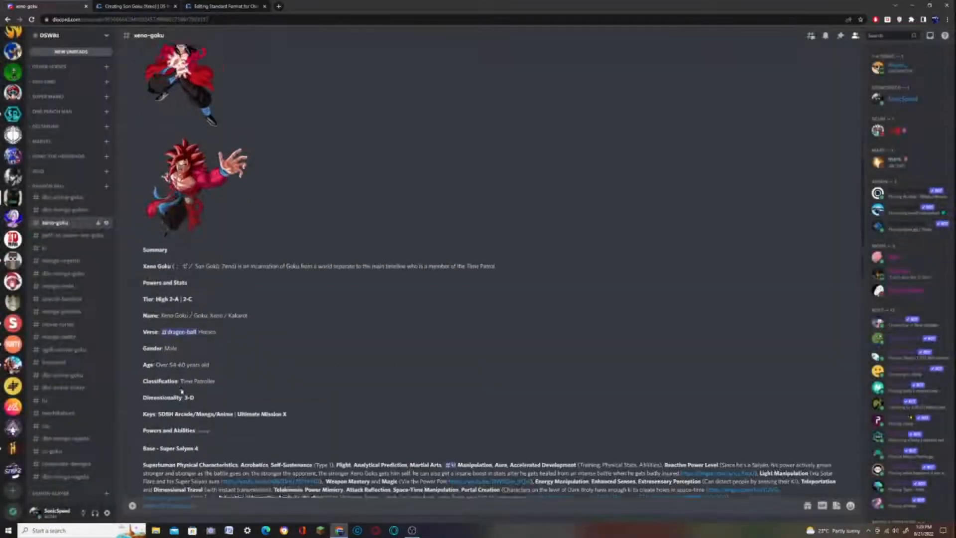
pyautogui.tripleClick(154, 250)
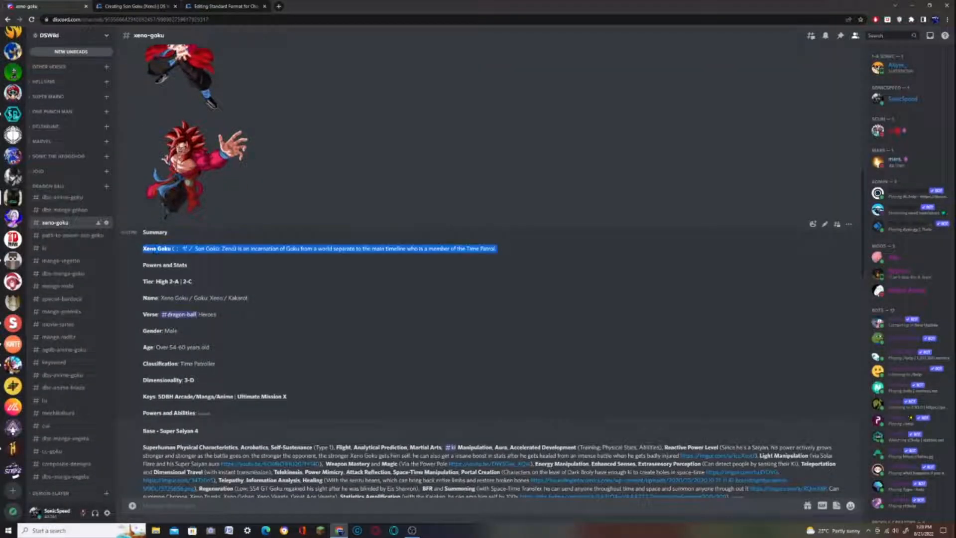
pyautogui.click(132, 7)
pyautogui.write('Xeno Goku (ゼノ孫悟空 / Son Gokū: Zeno) is an incarnation of Goku from a world separate to the main timeline who is a member of the Time Patrol.')
pyautogui.moveTo(274, 173); pyautogui.dragTo(305, 173)
pyautogui.click(327, 86)
# - Replace the Tier placeholder with High 2-A | 2-C from Discord and bold both tiers
pyautogui.click(68, 7)
pyautogui.moveTo(156, 281); pyautogui.dragTo(193, 282)
pyautogui.hotkey('ctrl', 'c')
pyautogui.click(132, 7)
pyautogui.moveTo(289, 211); pyautogui.dragTo(383, 211)
pyautogui.hotkey('ctrl', 'v')
pyautogui.moveTo(288, 212); pyautogui.dragTo(331, 211)
pyautogui.click(326, 86)
pyautogui.click(327, 86)
# - Replace the Name placeholder with Xeno Goku / Goku: Xeno / Kakarot from the Discord profile
pyautogui.click(59, 6)
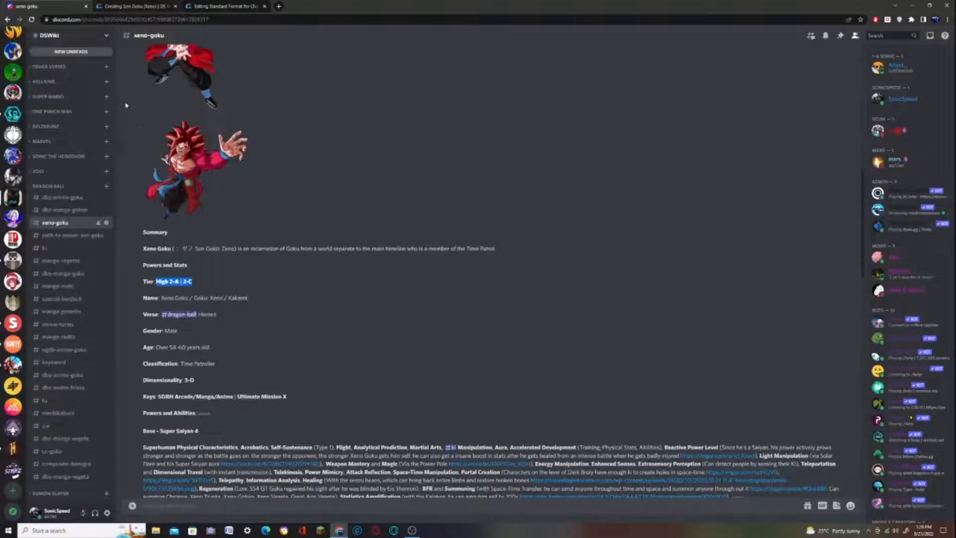
pyautogui.moveTo(161, 297); pyautogui.dragTo(248, 298)
pyautogui.hotkey('ctrl', 'c')
pyautogui.click(143, 6)
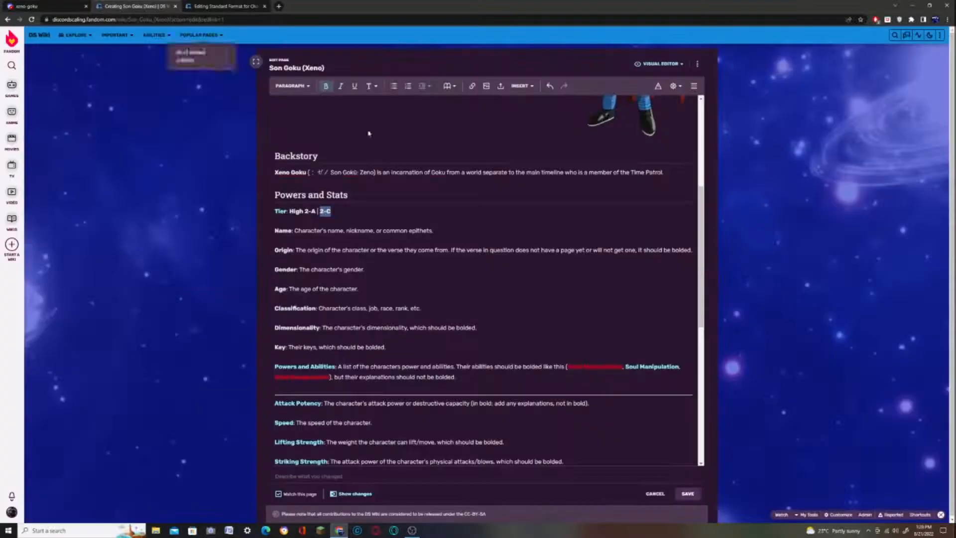
pyautogui.moveTo(432, 231); pyautogui.dragTo(294, 230)
pyautogui.hotkey('ctrl', 'v')
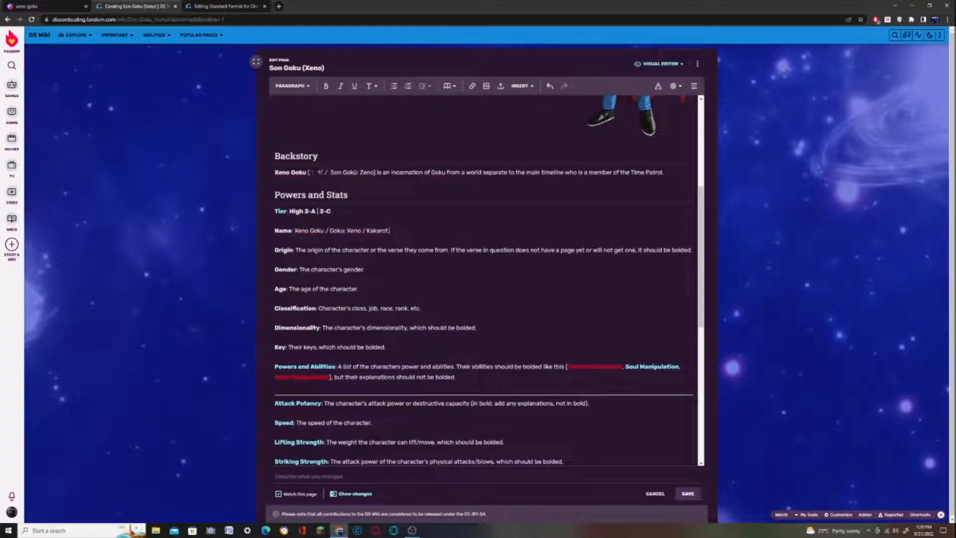
# - Check the verse in Discord and replace the Origin placeholder with Dragon Ball Heroes
pyautogui.click(49, 6)
pyautogui.click(136, 4)
pyautogui.moveTo(296, 250); pyautogui.dragTo(693, 251)
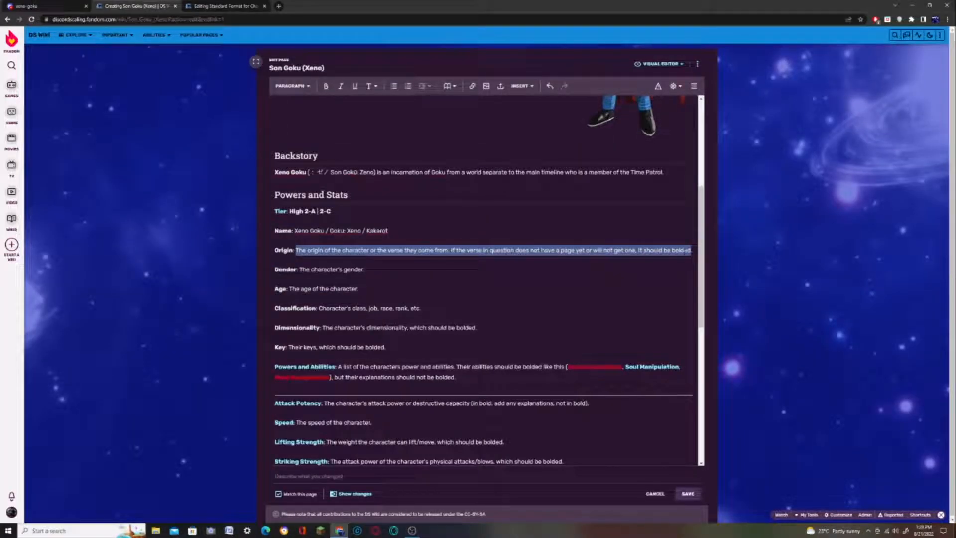
pyautogui.write('Dragon Ball Heroes')
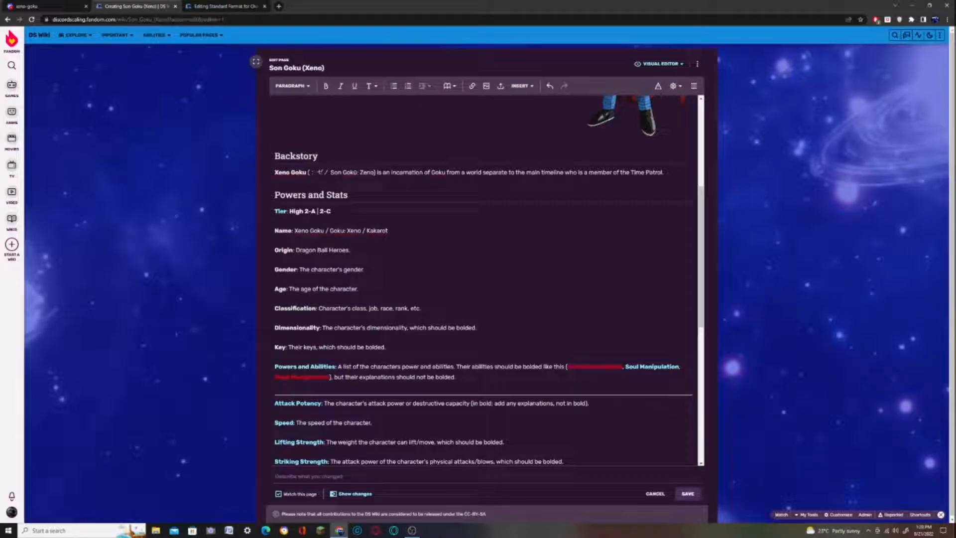
pyautogui.click(412, 530)
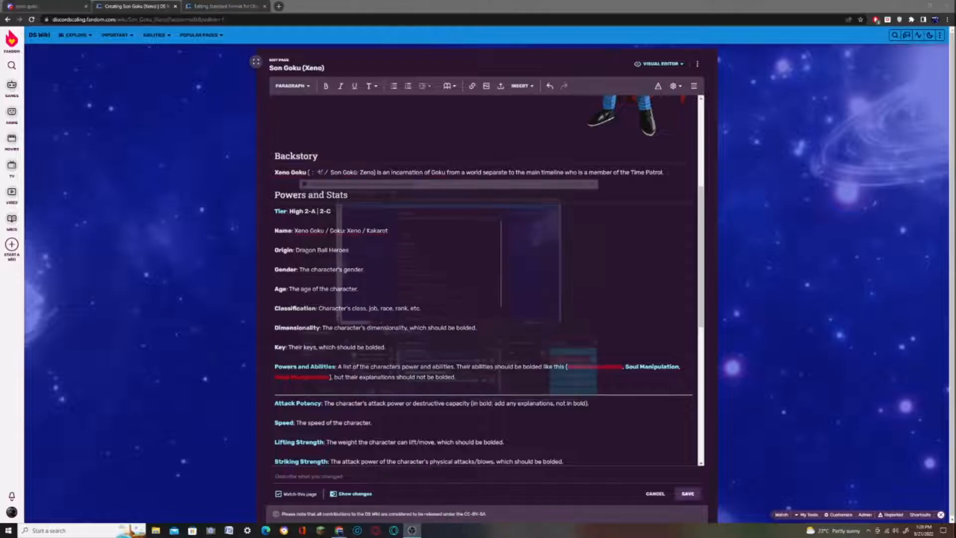
pyautogui.click(623, 310)
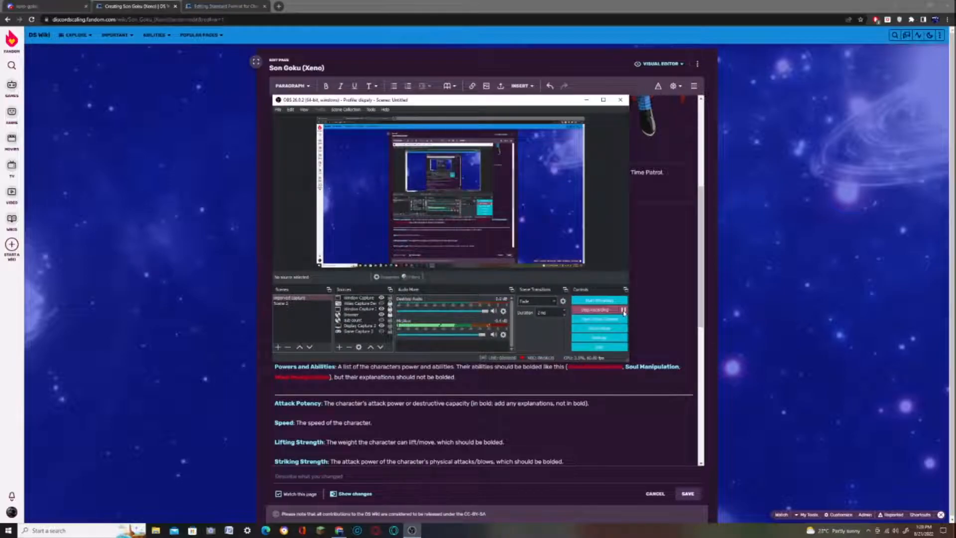
pyautogui.click(587, 99)
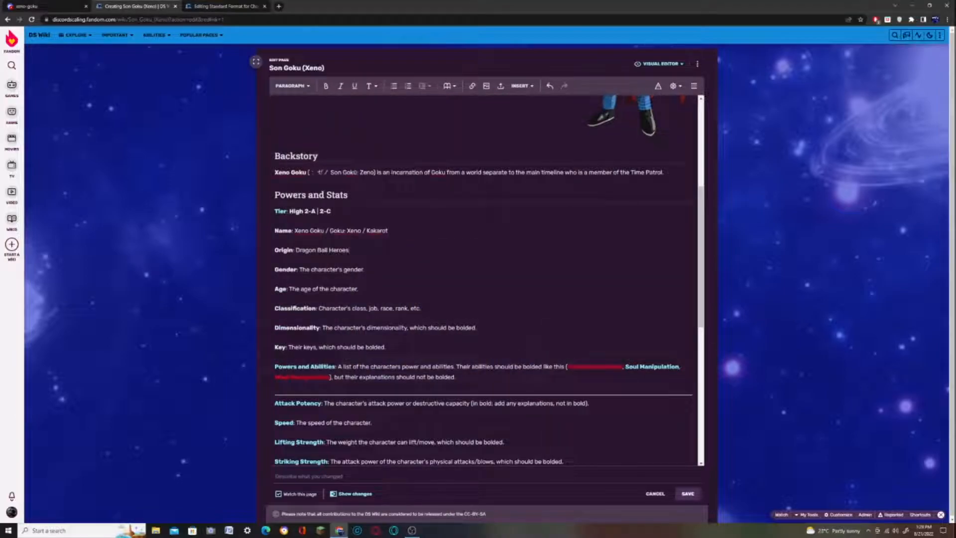
# - Bold the Dragon Ball Heroes origin text and replace the Gender placeholder with Male
pyautogui.moveTo(296, 250); pyautogui.dragTo(352, 250)
pyautogui.click(326, 86)
pyautogui.click(81, 5)
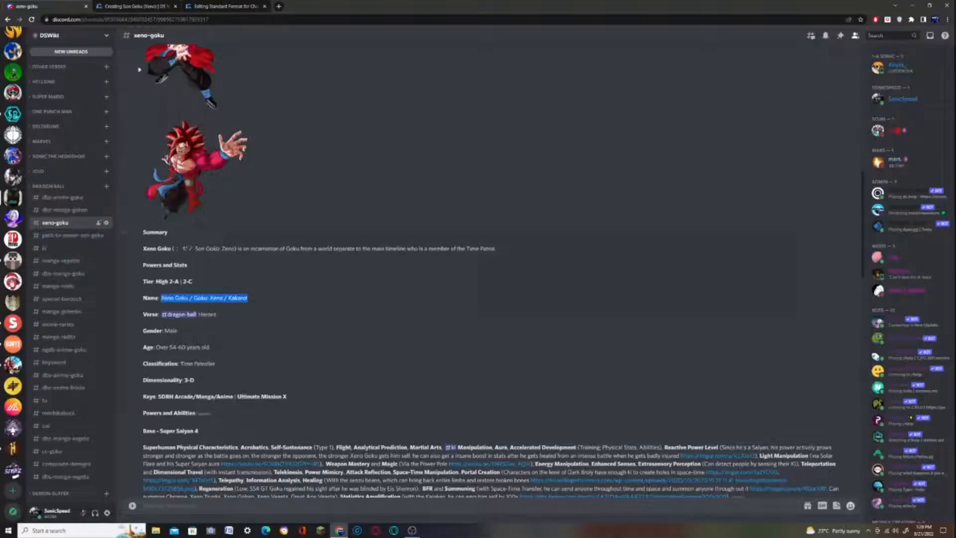
pyautogui.click(130, 6)
pyautogui.moveTo(300, 270); pyautogui.dragTo(364, 269)
pyautogui.write('Male')
# - Replace the Age placeholder with Over 54-60 years old from the Discord profile
pyautogui.click(56, 4)
pyautogui.moveTo(156, 347); pyautogui.dragTo(199, 347)
pyautogui.click(132, 6)
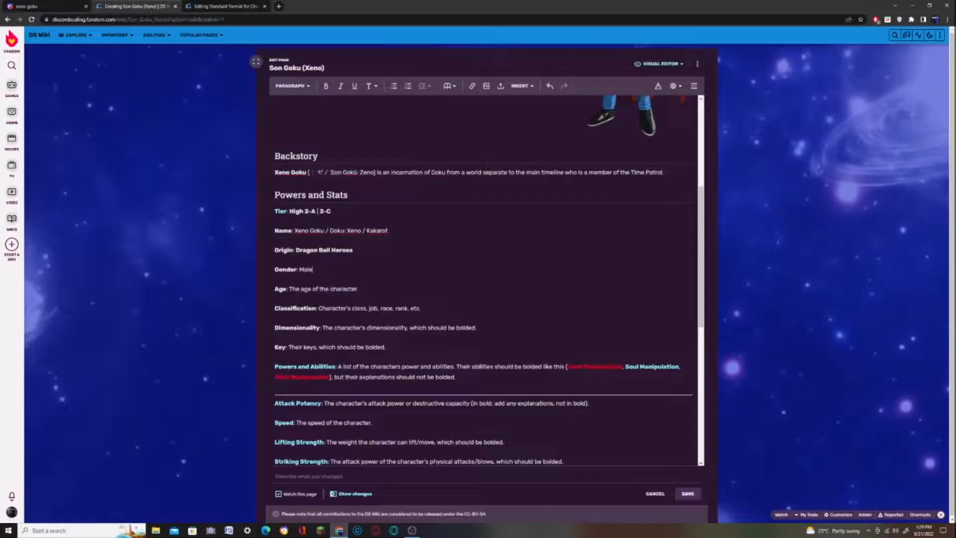
pyautogui.moveTo(358, 289); pyautogui.dragTo(289, 289)
pyautogui.hotkey('ctrl', 'v')
# - Replace the Classification placeholder with Time Patroller from the Discord profile
pyautogui.click(45, 6)
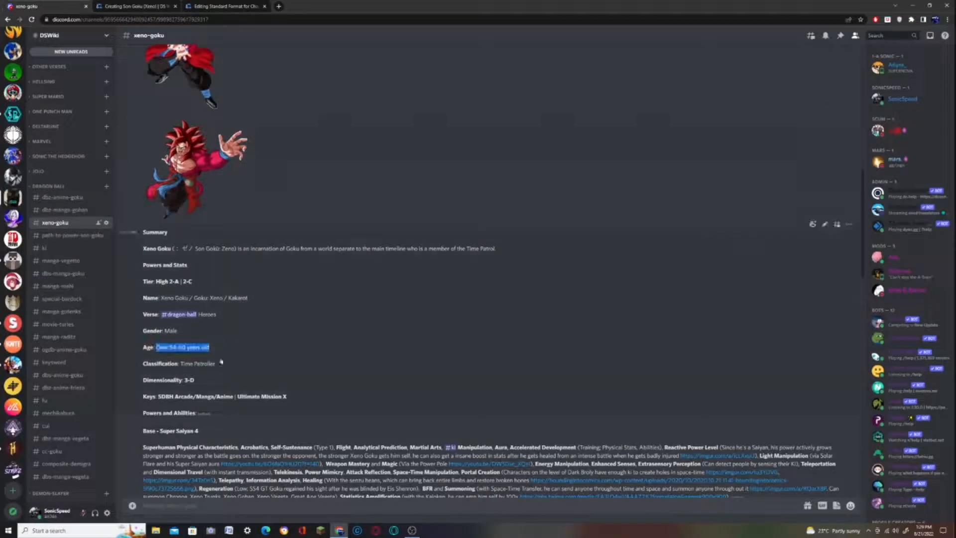
pyautogui.click(127, 4)
pyautogui.moveTo(318, 308); pyautogui.dragTo(420, 308)
pyautogui.hotkey('ctrl', 'v')
# - Replace the Dimensionality placeholder with 3-D from the Discord profile and make it bold
pyautogui.click(49, 6)
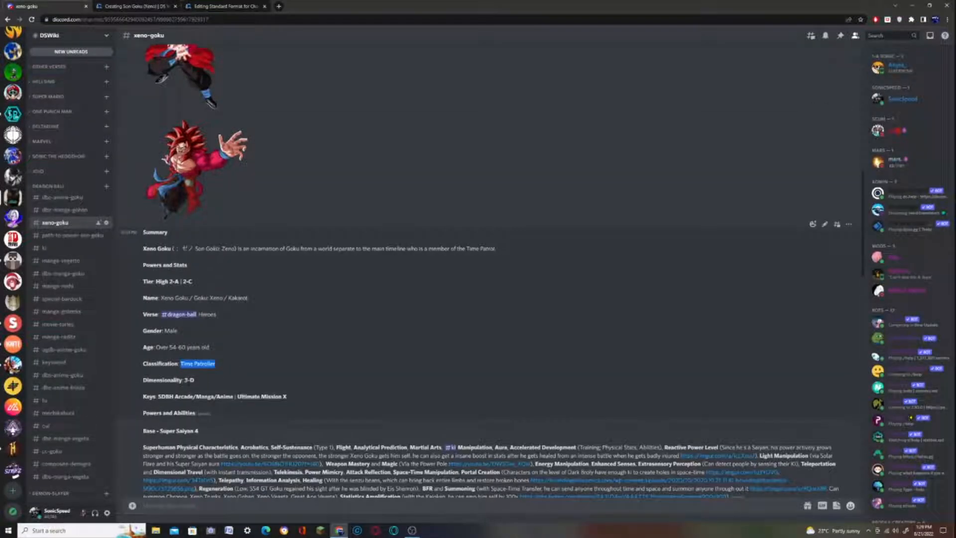
pyautogui.click(126, 6)
pyautogui.moveTo(322, 328); pyautogui.dragTo(477, 328)
pyautogui.hotkey('ctrl', 'v')
pyautogui.moveTo(327, 328); pyautogui.dragTo(323, 328)
pyautogui.click(327, 86)
# - Replace the Key placeholder with SDBH Arcade/Manga/Anime | Ultimate Mission X from Discord and bold both keys
pyautogui.click(49, 6)
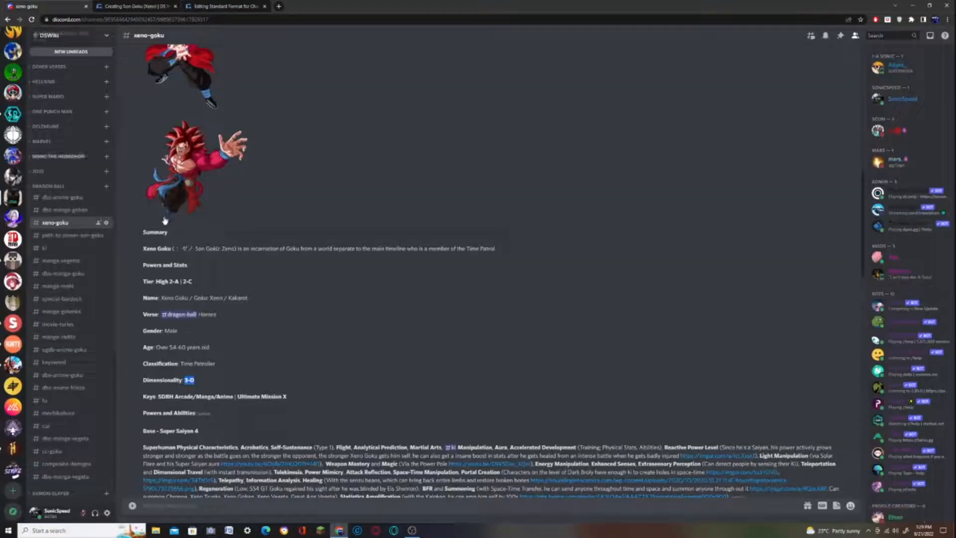
pyautogui.moveTo(158, 396); pyautogui.dragTo(259, 407)
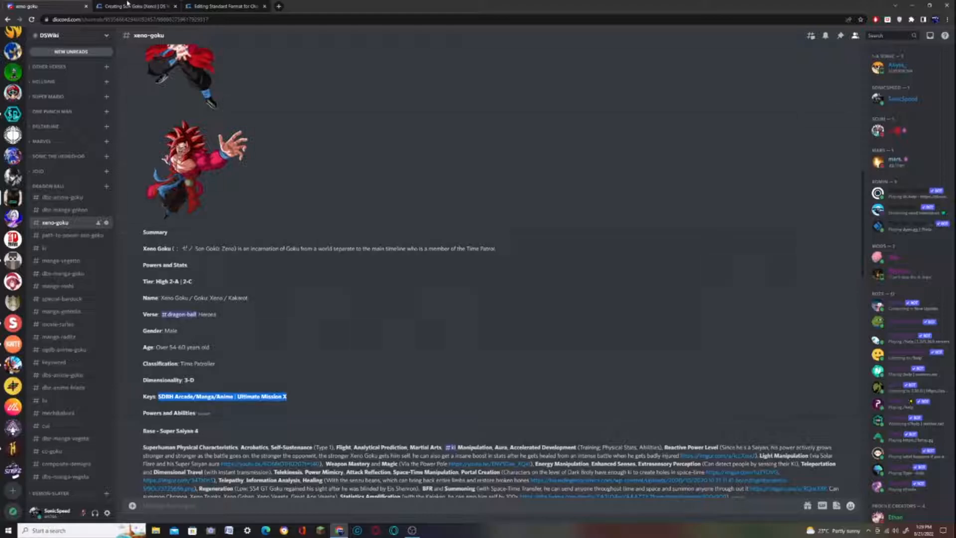
pyautogui.click(134, 6)
pyautogui.moveTo(288, 347); pyautogui.dragTo(385, 347)
pyautogui.hotkey('ctrl', 'v')
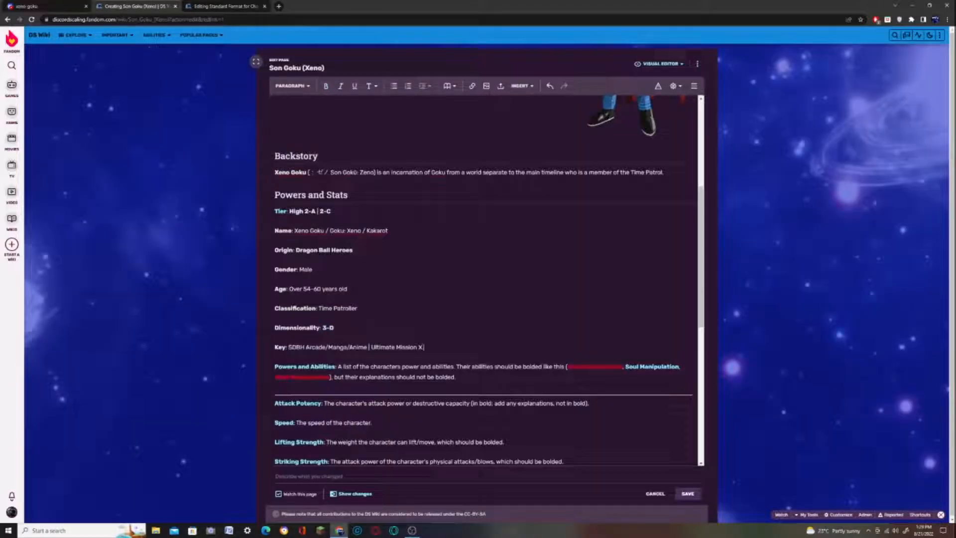
pyautogui.moveTo(289, 347); pyautogui.dragTo(428, 347)
pyautogui.click(324, 87)
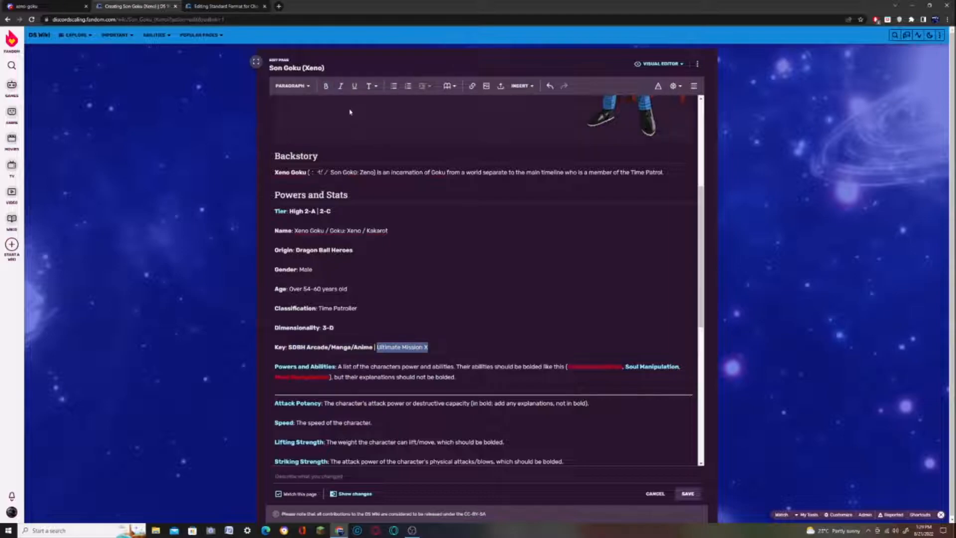
pyautogui.click(325, 86)
# - Switch the Son Goku (Xeno) page from visual editing back to source editing
pyautogui.click(357, 309)
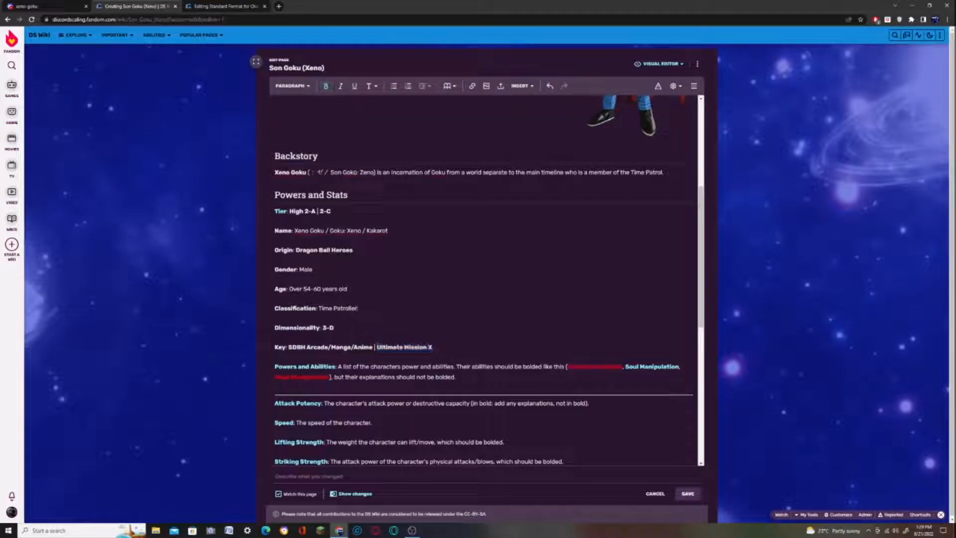
pyautogui.click(660, 64)
pyautogui.click(656, 109)
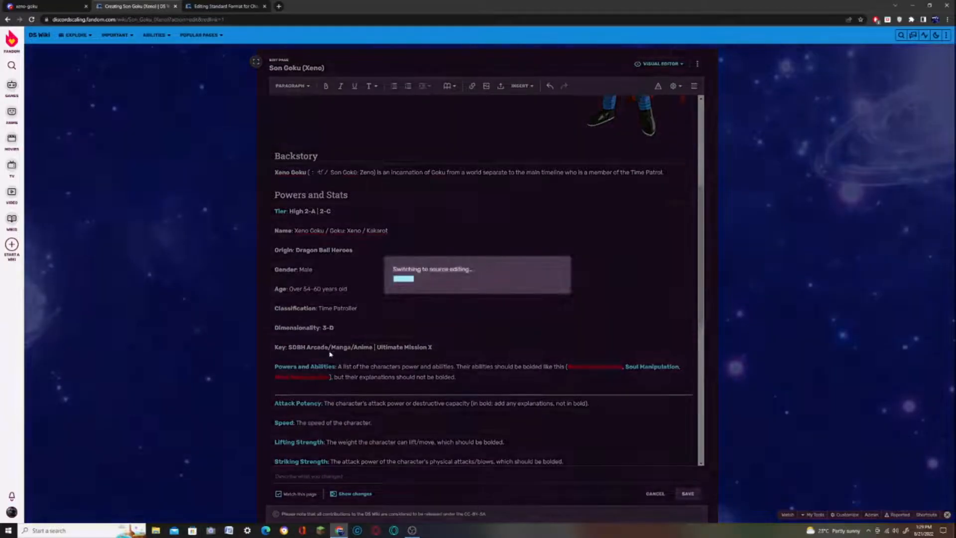
pyautogui.scroll(4, 600, 355)
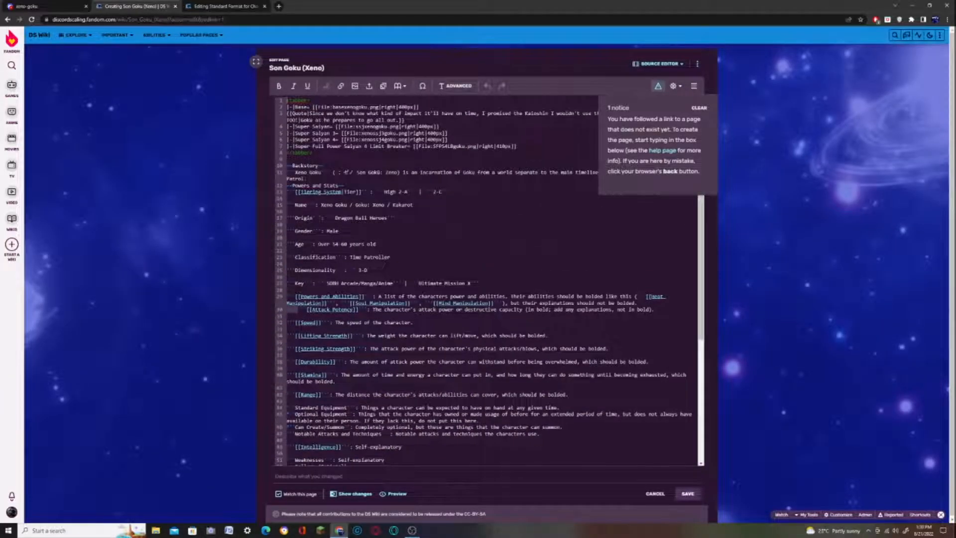
# - Check the Powers and Abilities section in Discord, and replace that field's placeholder description with an opening <tabber> tag and blank lines
pyautogui.click(44, 7)
pyautogui.scroll(-6, 256, 368)
pyautogui.scroll(2, 205, 267)
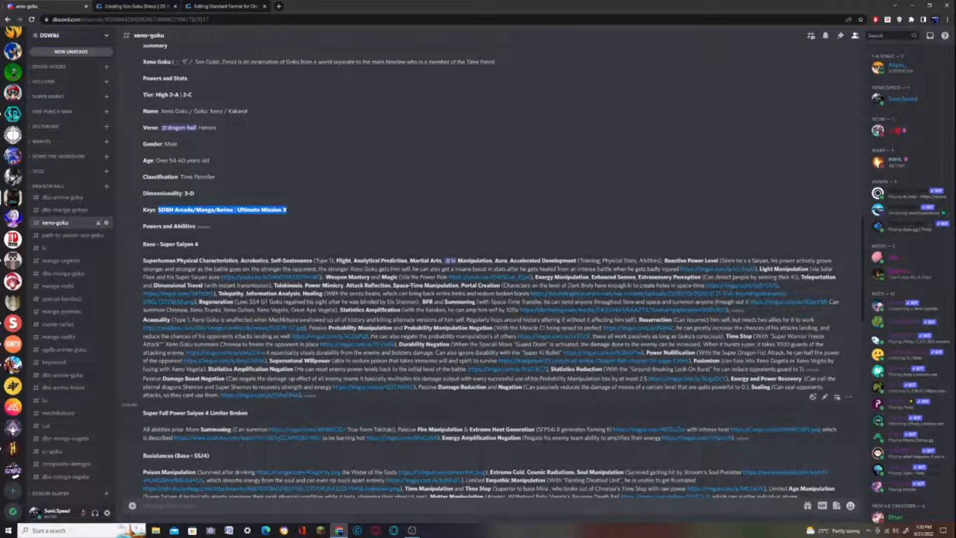
pyautogui.click(132, 6)
pyautogui.moveTo(378, 296); pyautogui.dragTo(294, 309)
pyautogui.press('BackSpace')
pyautogui.press('Return')
pyautogui.press('Return')
pyautogui.press('Return')
pyautogui.press('Return')
pyautogui.press('Return')
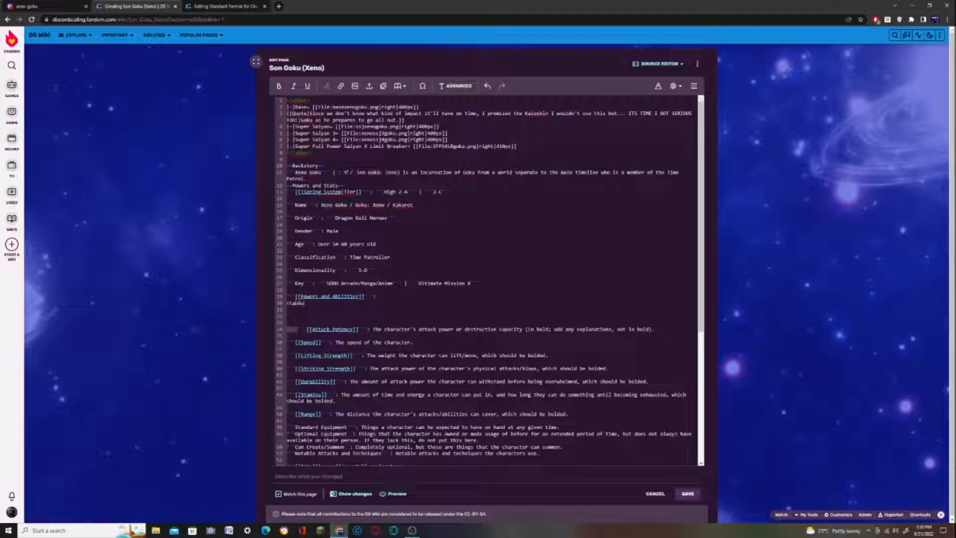
pyautogui.press('Return')
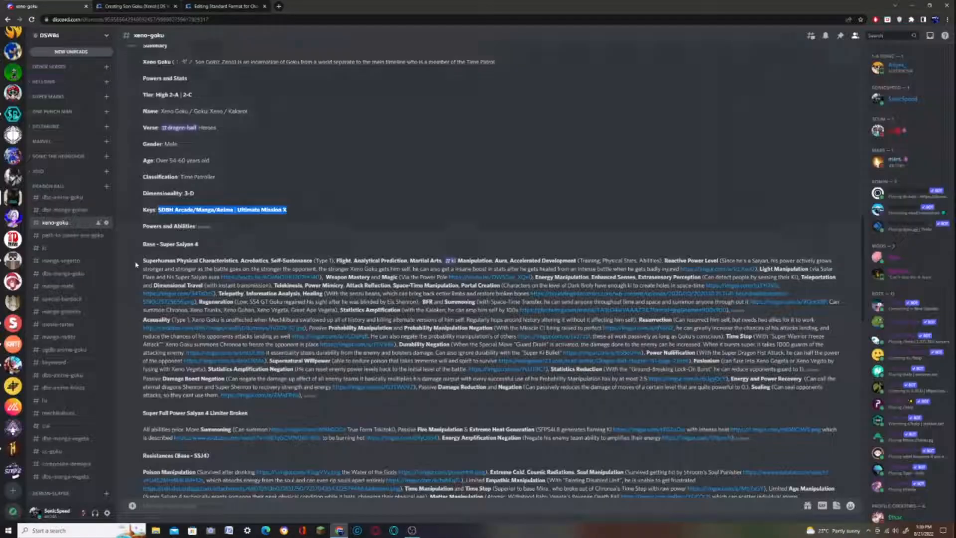
# - Add a tab titled Base - Super Saiyan 4 under Powers and Abilities, using the heading from the Discord profile
pyautogui.click(30, 6)
pyautogui.moveTo(143, 244); pyautogui.dragTo(193, 245)
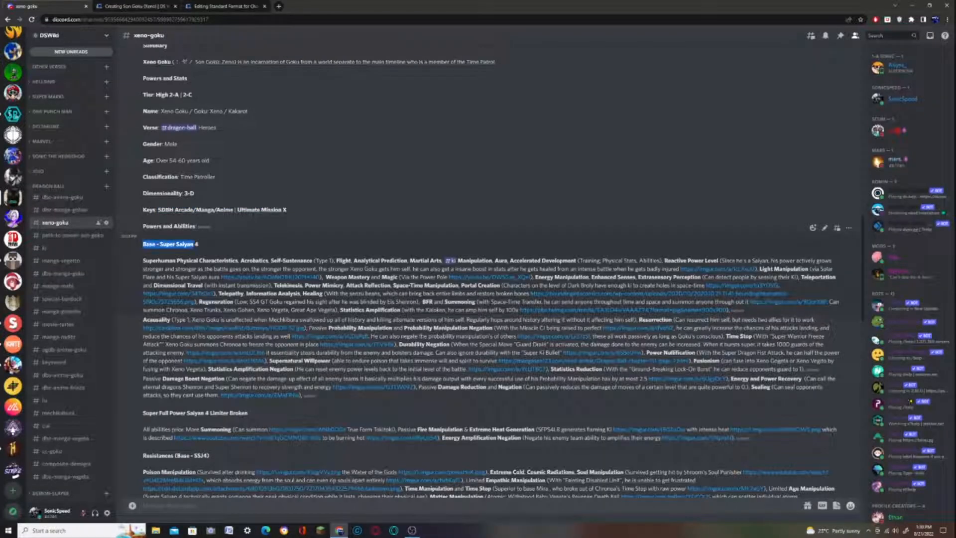
pyautogui.click(152, 6)
pyautogui.write('Base - Super Saiyan 4')
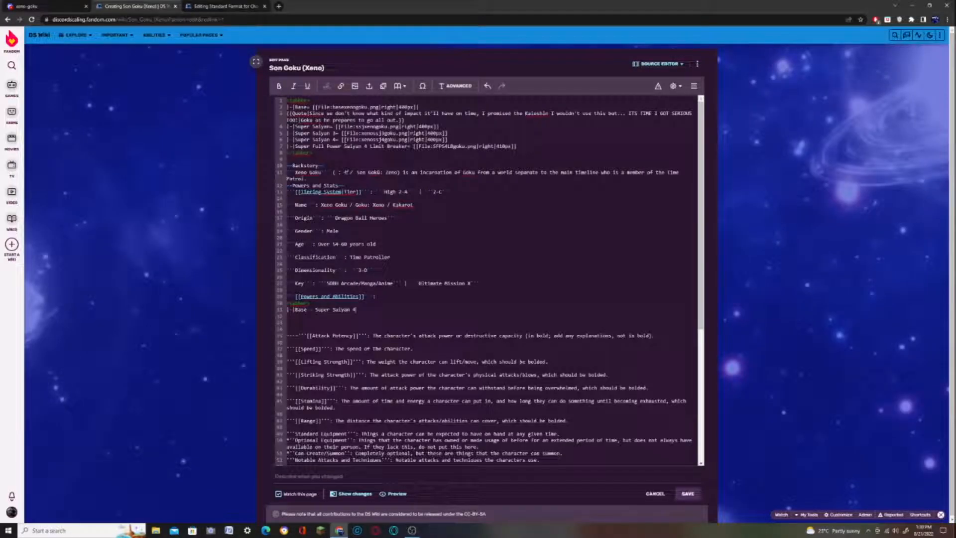
# - Add Superhuman Physical Characteristics from Discord to the Base - Super Saiyan 4 tab, bolded and linked to its wiki page
pyautogui.click(10, 6)
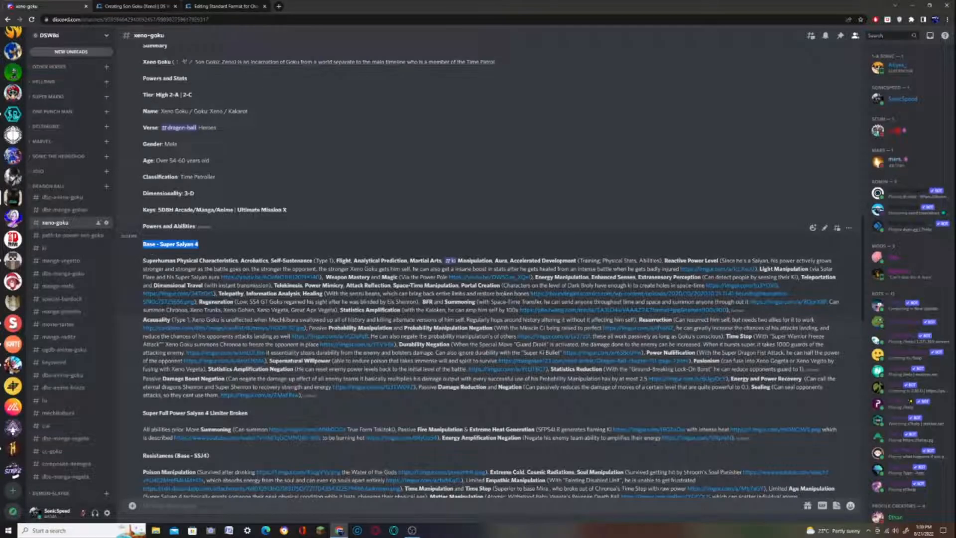
pyautogui.moveTo(143, 261); pyautogui.dragTo(239, 261)
pyautogui.hotkey('ctrl', 'c')
pyautogui.click(131, 6)
pyautogui.hotkey('ctrl', 'v')
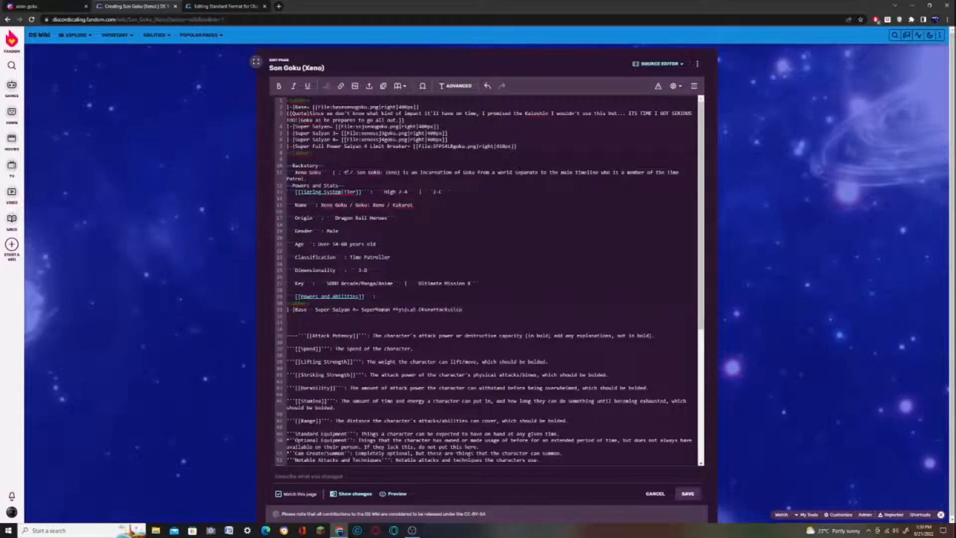
pyautogui.click(279, 86)
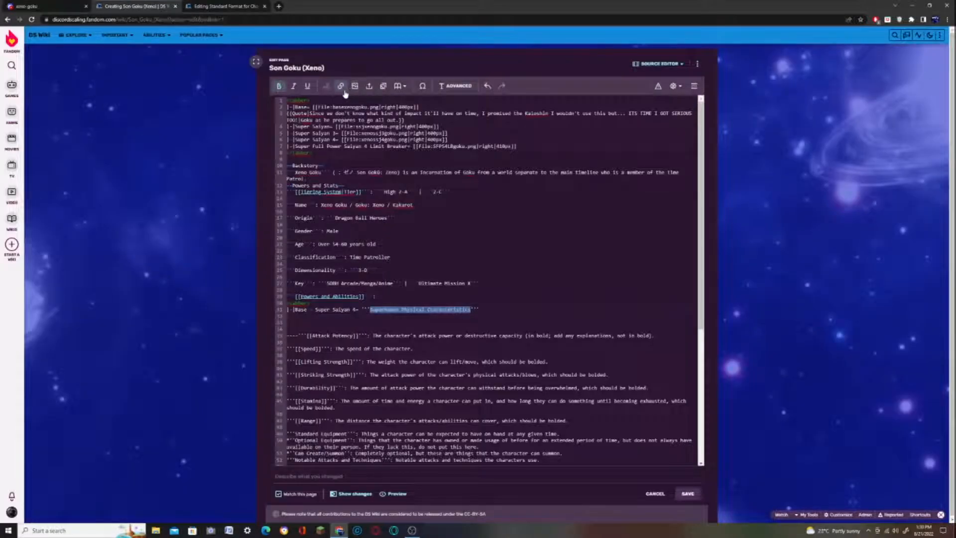
pyautogui.click(341, 86)
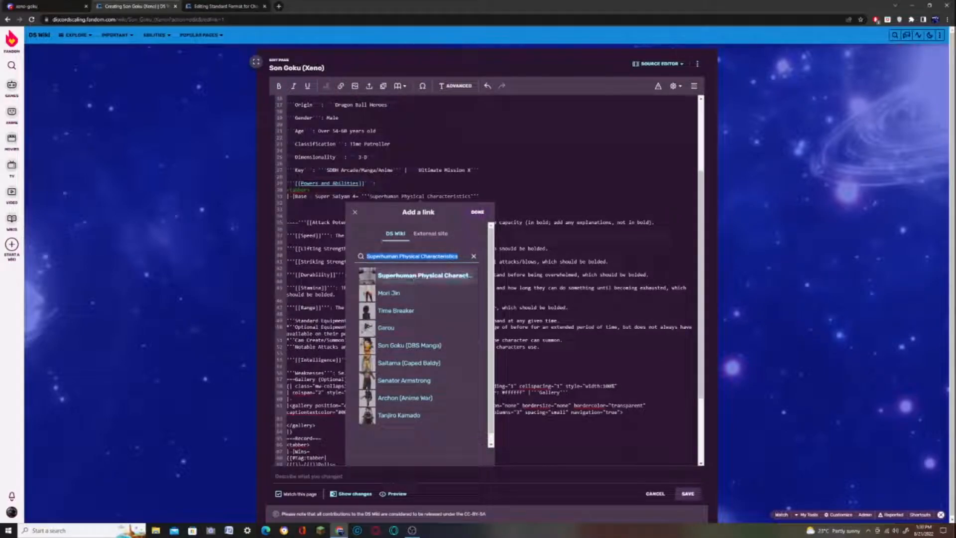
pyautogui.click(477, 211)
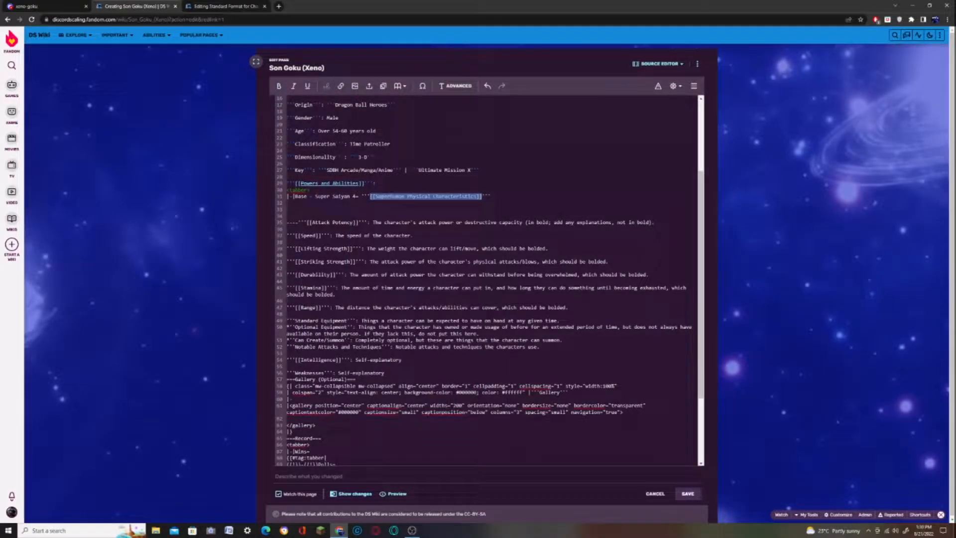
pyautogui.click(491, 196)
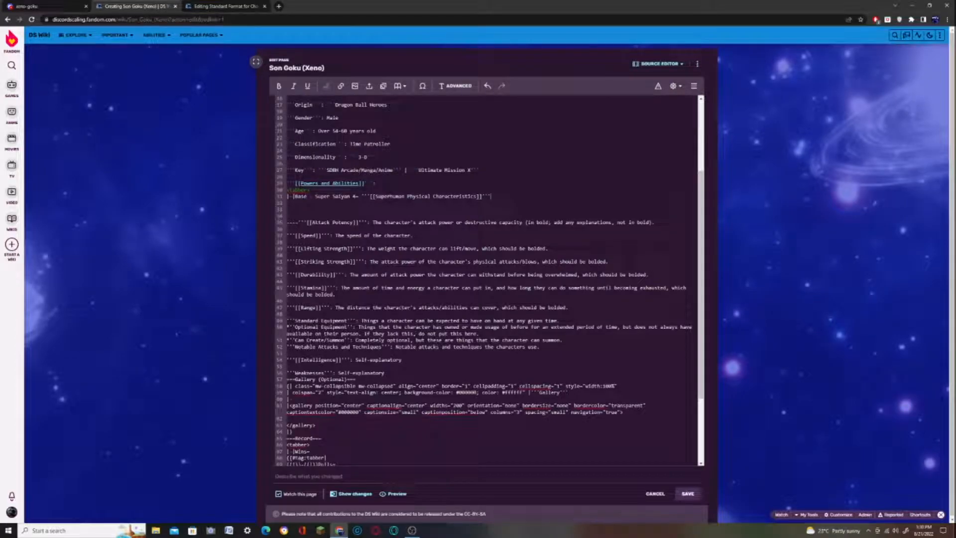
# - Copy the abilities from Acrobatics through Martial Arts from Discord and append them after Superhuman Physical Characteristics
pyautogui.click(26, 7)
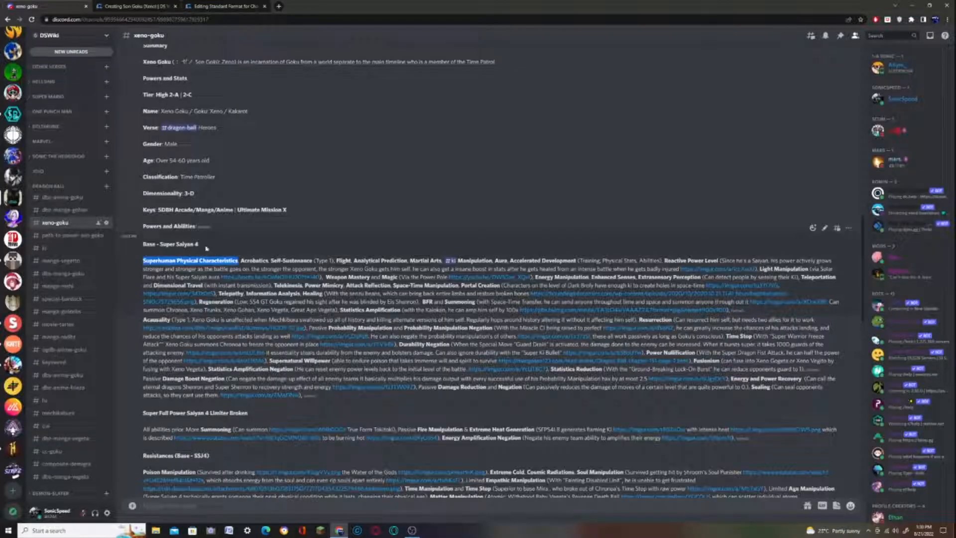
pyautogui.moveTo(241, 260); pyautogui.dragTo(442, 260)
pyautogui.hotkey('ctrl', 'c')
pyautogui.click(134, 6)
pyautogui.hotkey('ctrl', 'v')
# - Bold Acrobatics and Self-Sustenance in the abilities list and link each to the wiki page of the same name
pyautogui.doubleClick(509, 196)
pyautogui.hotkey('ctrl', 'b')
pyautogui.click(341, 85)
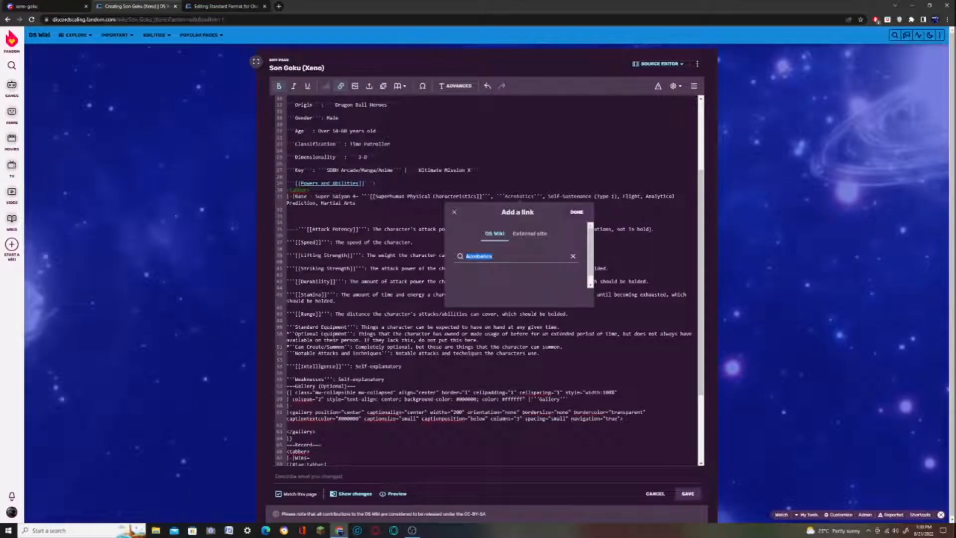
pyautogui.click(576, 201)
pyautogui.doubleClick(579, 180)
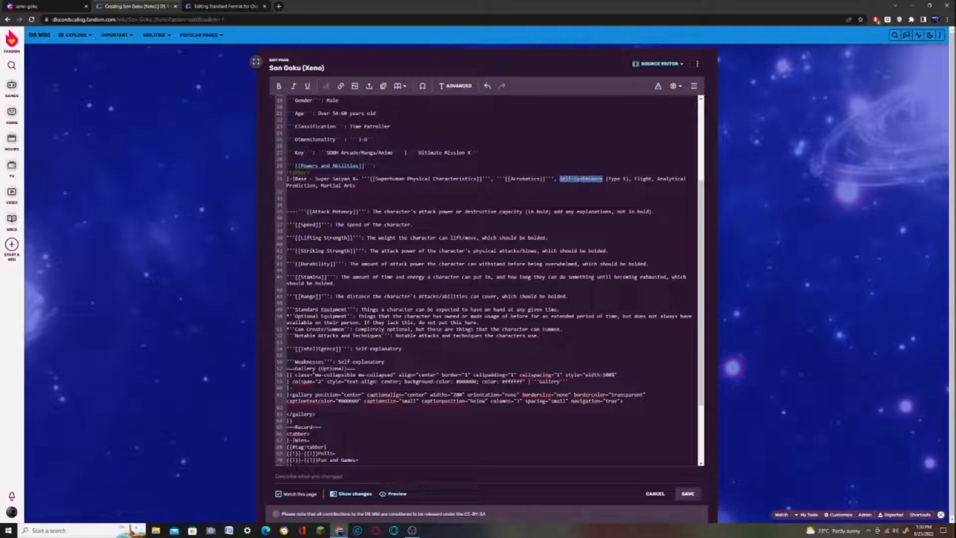
pyautogui.hotkey('ctrl', 'b')
pyautogui.click(341, 86)
pyautogui.click(647, 194)
# - Bold Flight in the abilities list and link it to the Flight wiki page
pyautogui.doubleClick(671, 180)
pyautogui.click(278, 85)
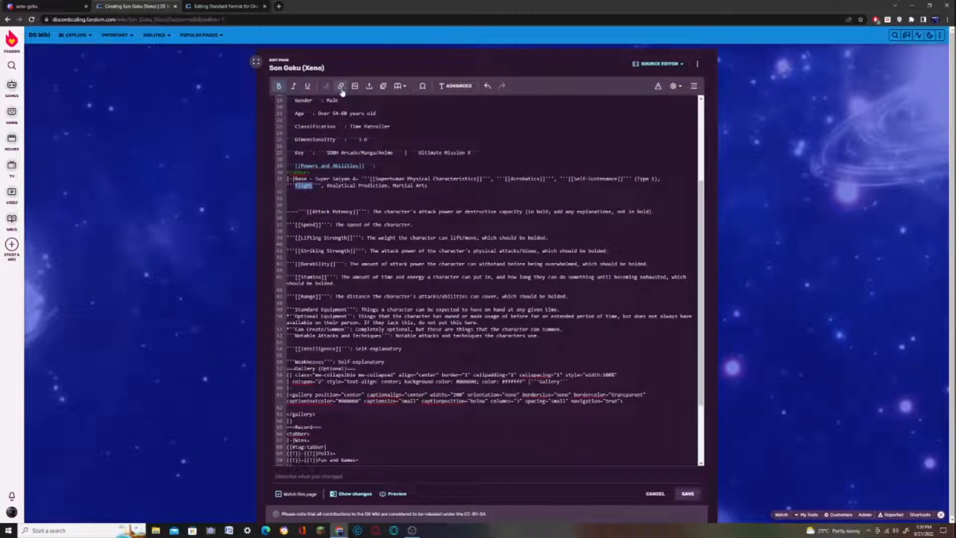
pyautogui.click(341, 85)
pyautogui.click(405, 204)
# - Bold Analytical Prediction in the abilities list and link it to the Precognition wiki page
pyautogui.moveTo(339, 185); pyautogui.dragTo(399, 185)
pyautogui.click(278, 85)
pyautogui.click(341, 86)
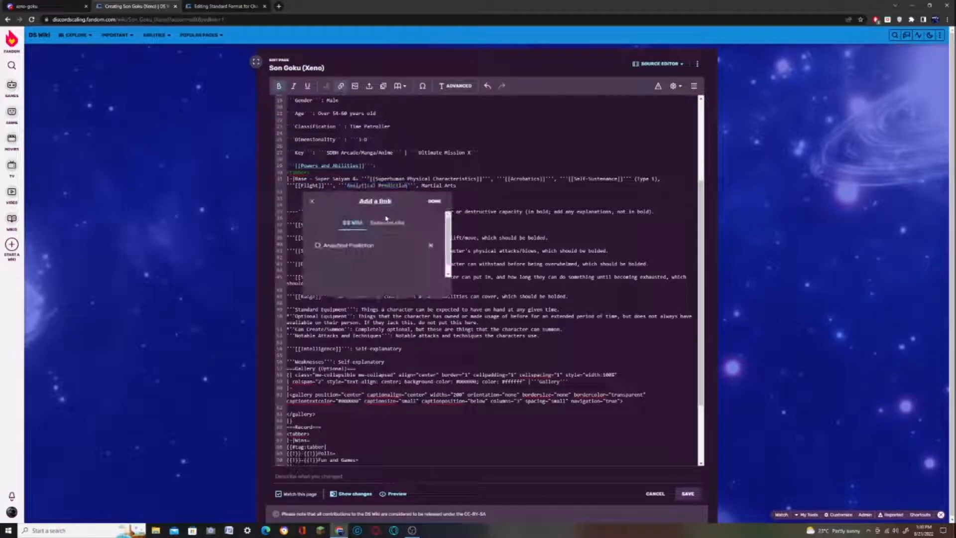
pyautogui.moveTo(375, 245); pyautogui.dragTo(324, 245)
pyautogui.write('Preco')
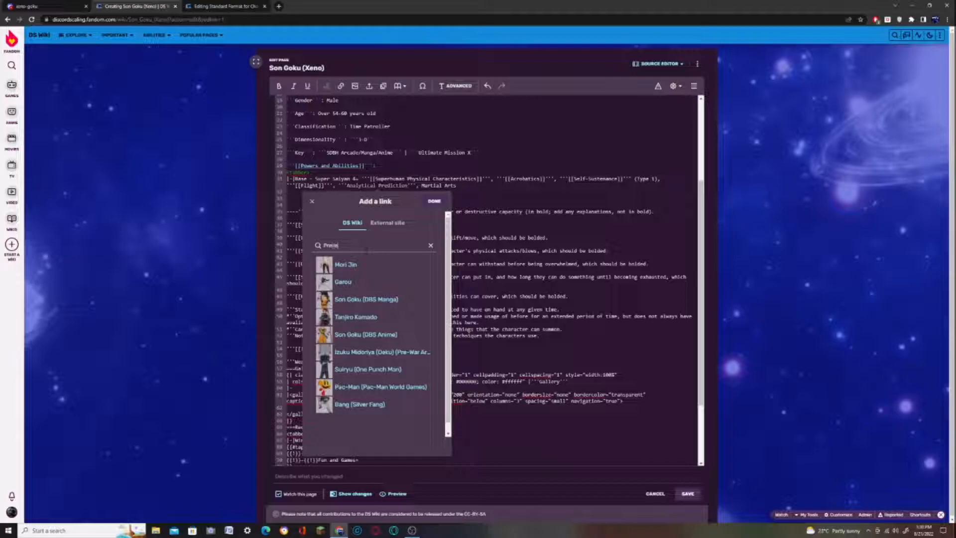
pyautogui.write('gnition')
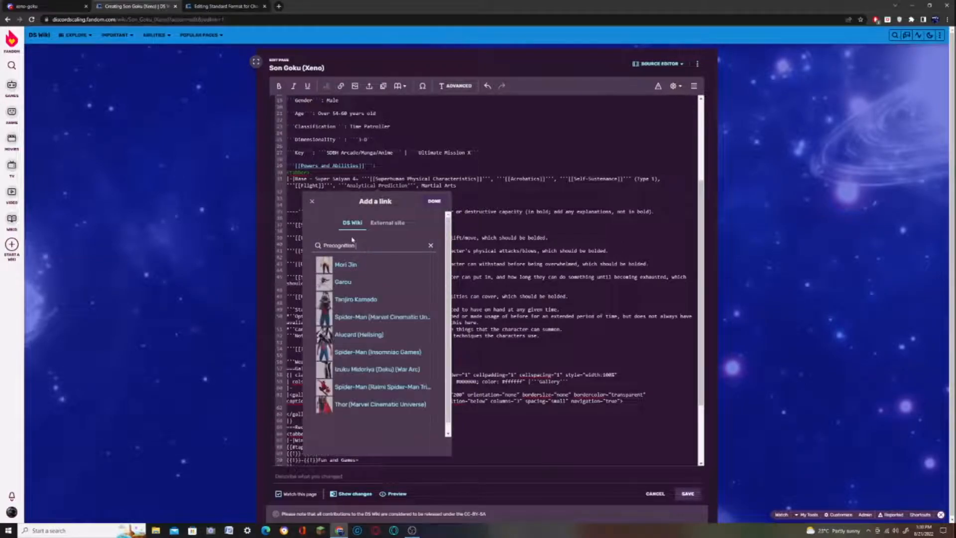
pyautogui.click(434, 202)
# - Bold Martial Arts in the abilities list and link it to the Martial Arts wiki page
pyautogui.moveTo(470, 186); pyautogui.dragTo(505, 186)
pyautogui.click(341, 86)
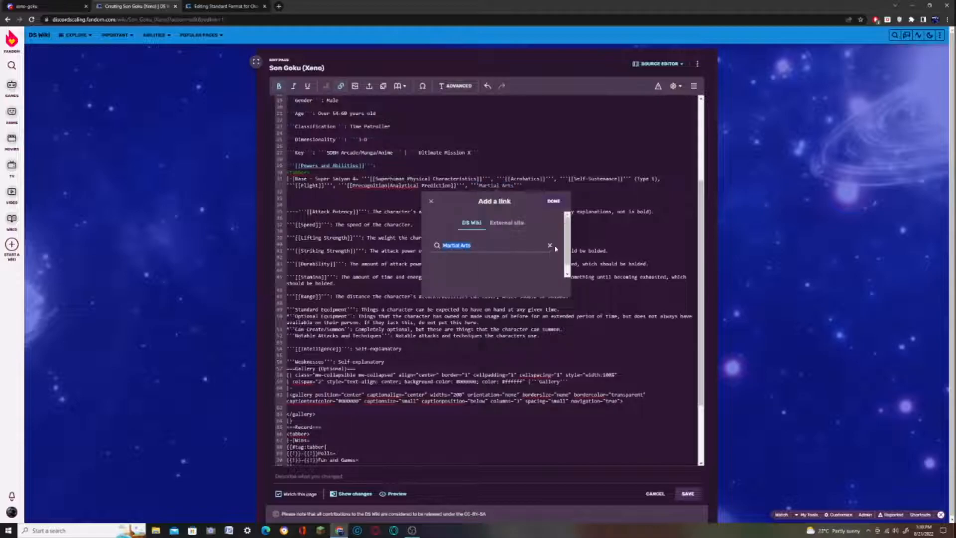
pyautogui.press('Return')
pyautogui.click(535, 180)
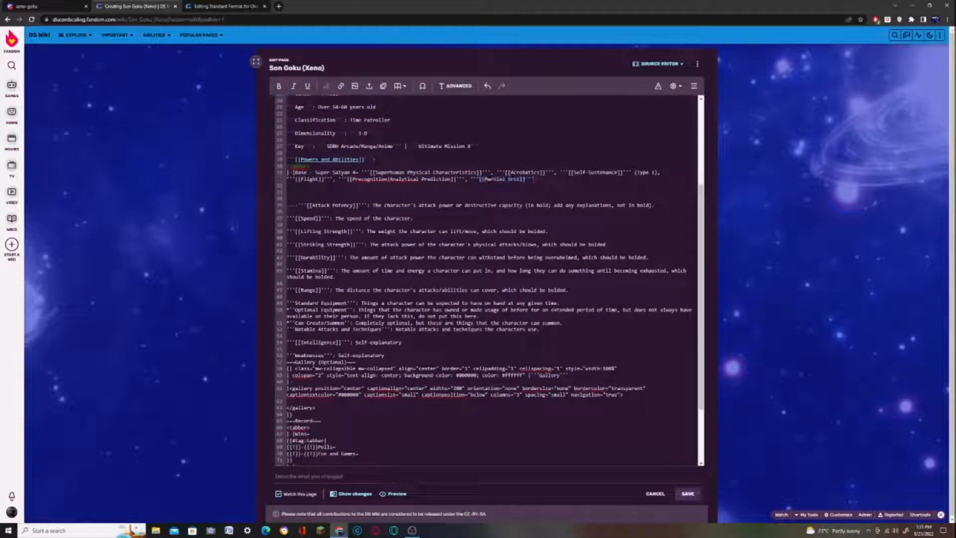
# - Add Ki Manipulation after Martial Arts, make it bold and link it to the Chi Manipulation wiki page
pyautogui.click(44, 7)
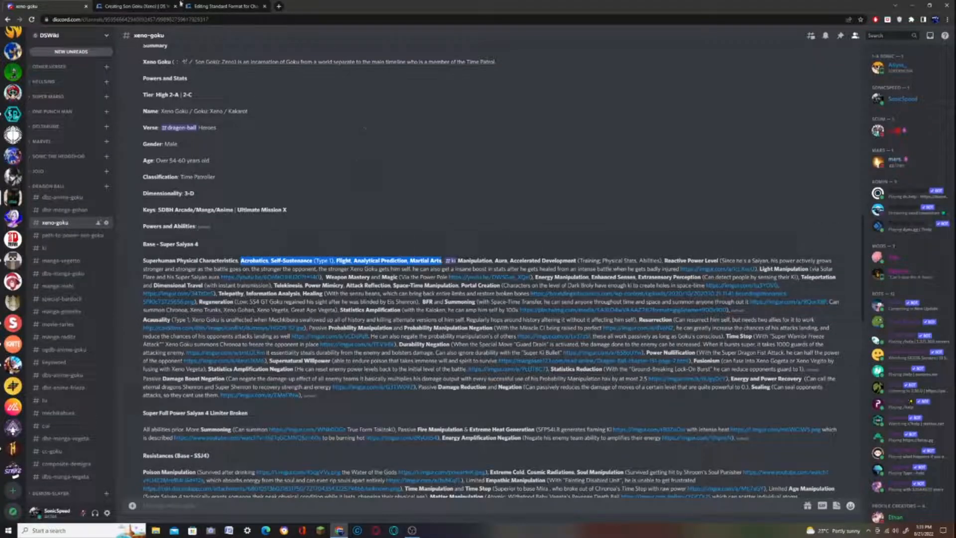
pyautogui.click(133, 7)
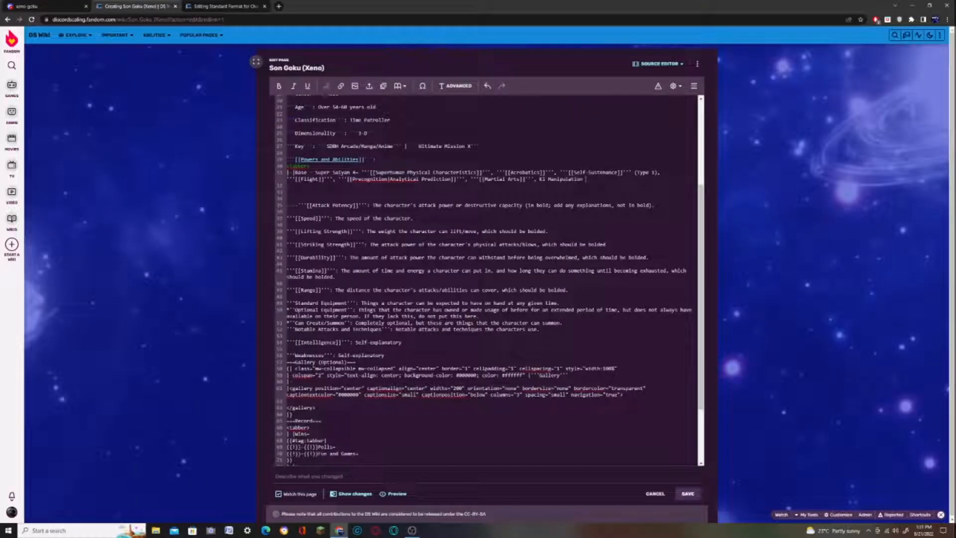
pyautogui.moveTo(540, 179); pyautogui.dragTo(583, 180)
pyautogui.click(279, 86)
pyautogui.click(341, 85)
pyautogui.click(521, 239)
pyautogui.write('hi Manipulation')
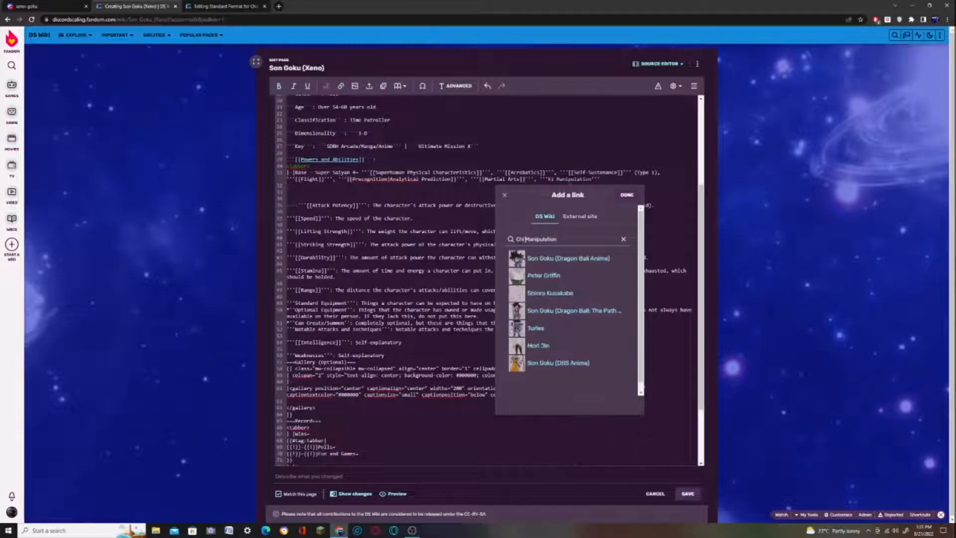
pyautogui.click(627, 194)
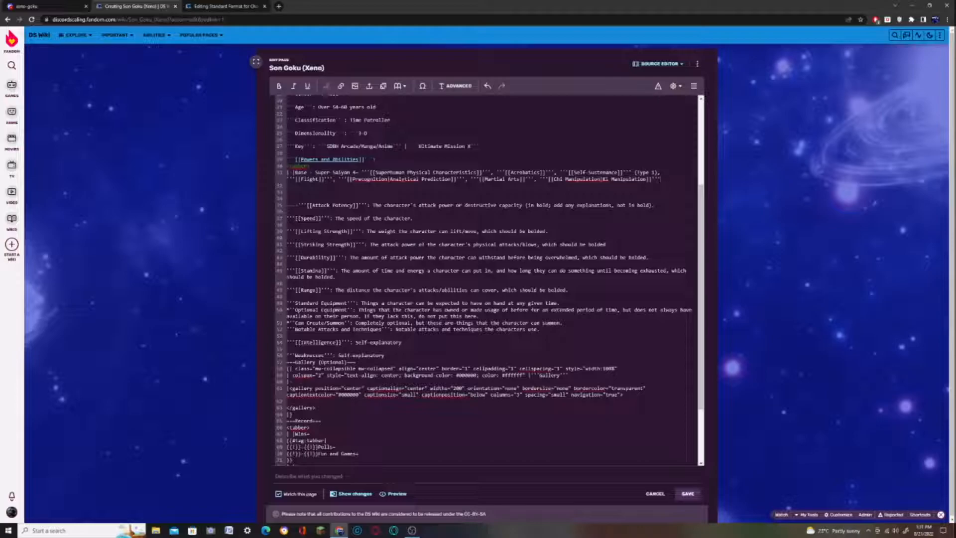
# - Copy the Aura, Accelerated Development and Reactive Power Level text with its explanations from Discord and append it after Ki Manipulation
pyautogui.click(30, 6)
pyautogui.moveTo(381, 261); pyautogui.dragTo(680, 269)
pyautogui.click(130, 6)
pyautogui.hotkey('ctrl', 'v')
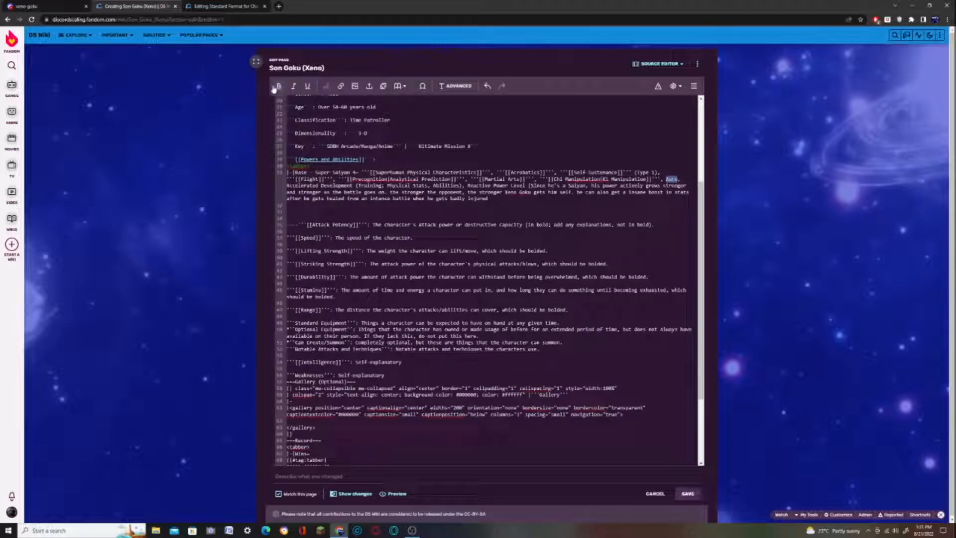
# - Bold Aura in the abilities list and link it to the Aura wiki page
pyautogui.click(355, 85)
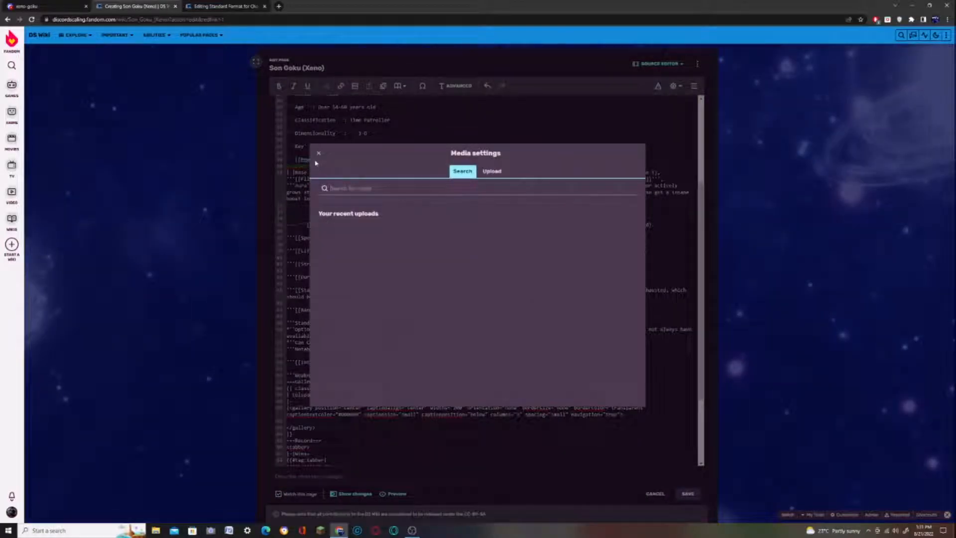
pyautogui.click(318, 153)
pyautogui.click(341, 86)
pyautogui.click(406, 198)
# - Bold Accelerated Development and Reactive Power Level and link each to the wiki page of the same name
pyautogui.moveTo(333, 185); pyautogui.dragTo(398, 185)
pyautogui.click(279, 85)
pyautogui.click(340, 86)
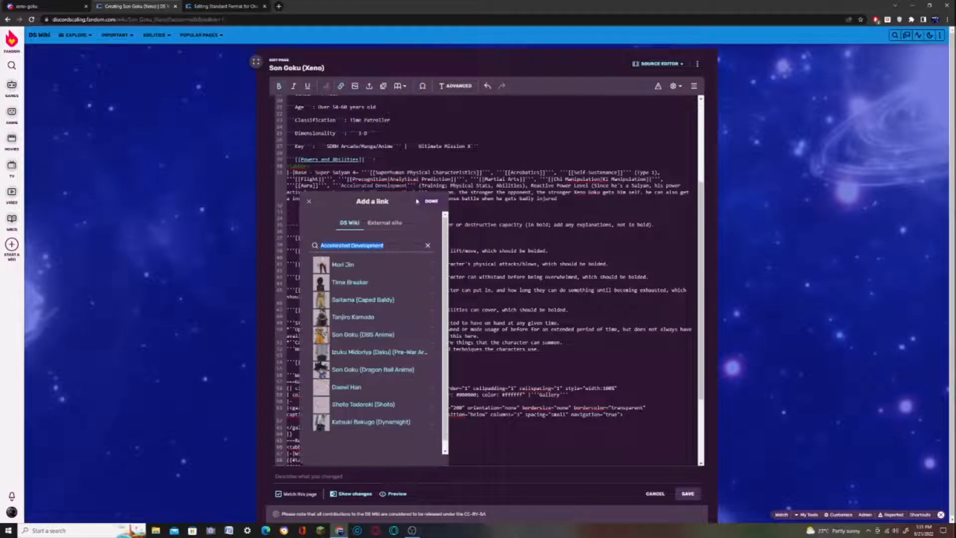
pyautogui.click(421, 201)
pyautogui.moveTo(542, 179); pyautogui.dragTo(600, 179)
pyautogui.click(279, 85)
pyautogui.click(340, 86)
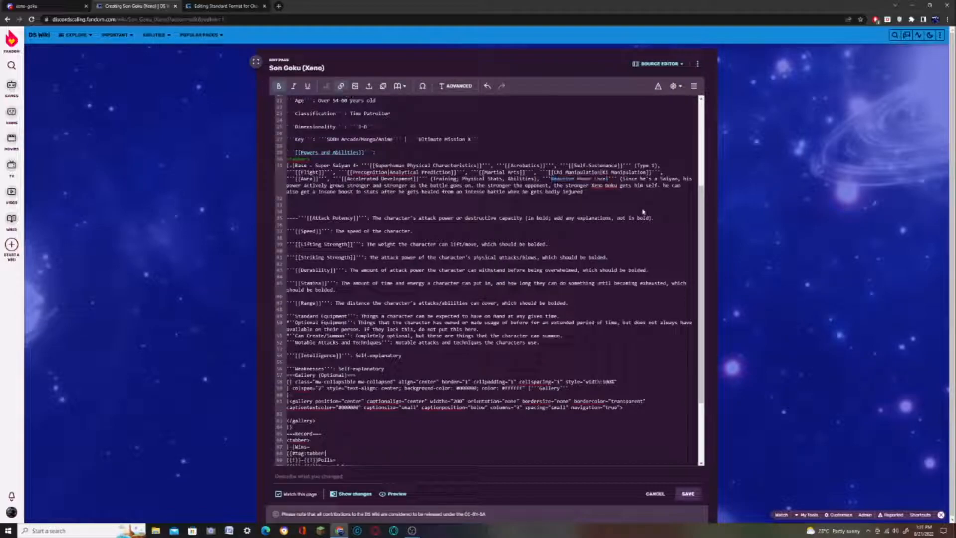
pyautogui.click(635, 195)
# - Link the Reactive Power Level explanation to the Imgur address copied from Discord as an external site, and close its parenthesis
pyautogui.click(10, 6)
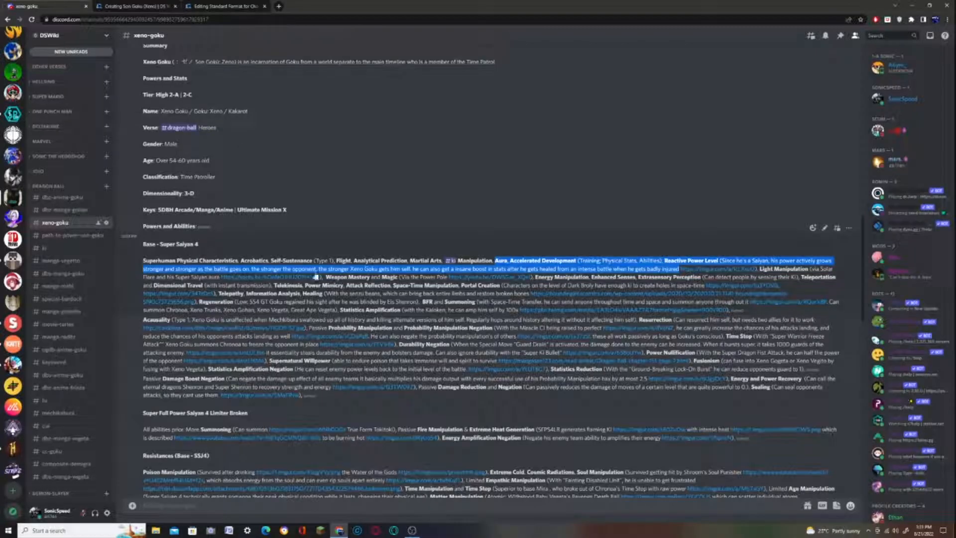
pyautogui.rightClick(704, 273)
pyautogui.click(737, 327)
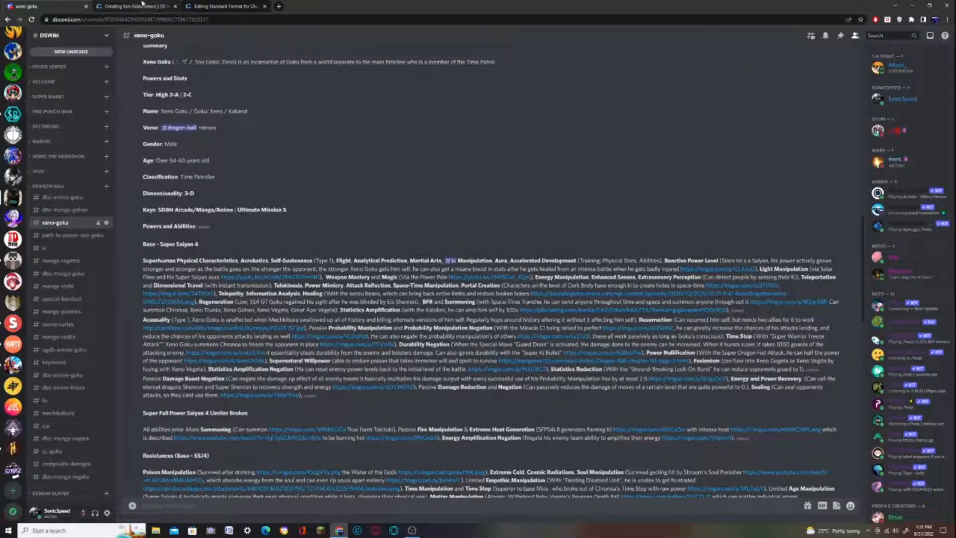
pyautogui.click(134, 6)
pyautogui.moveTo(631, 178); pyautogui.dragTo(586, 192)
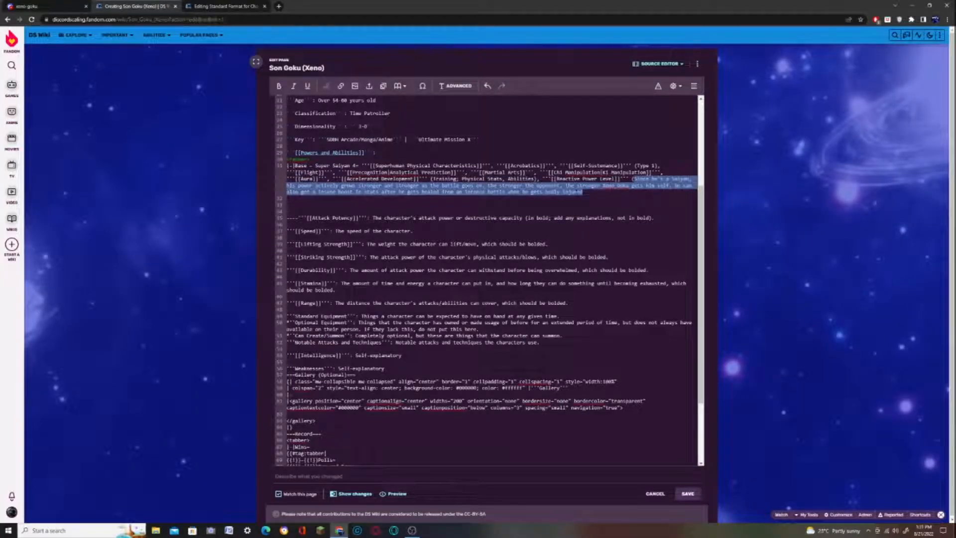
pyautogui.click(340, 86)
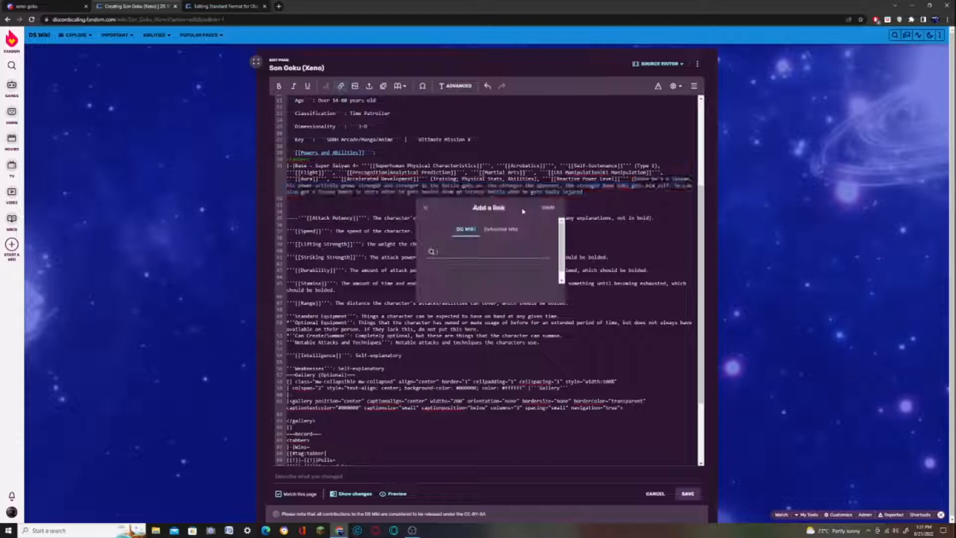
pyautogui.click(500, 231)
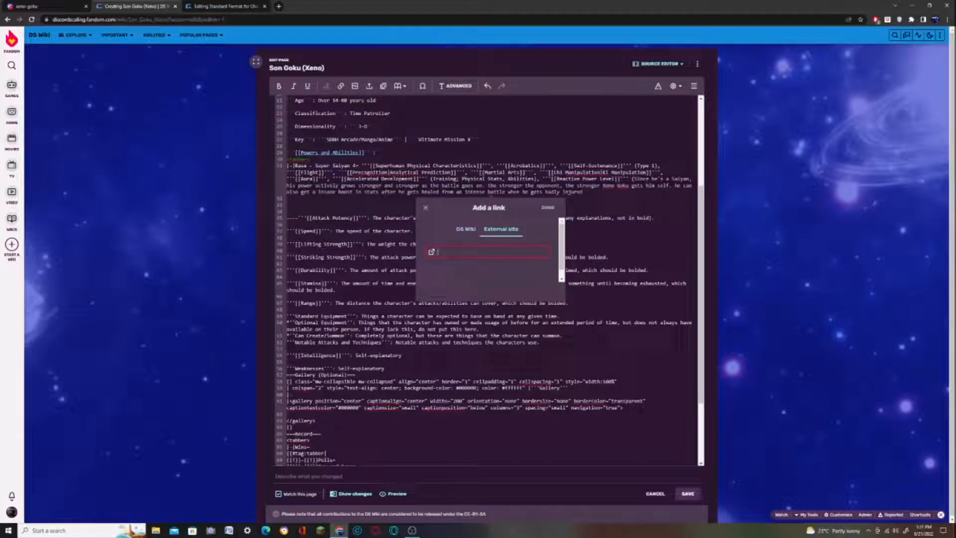
pyautogui.hotkey('ctrl', 'v')
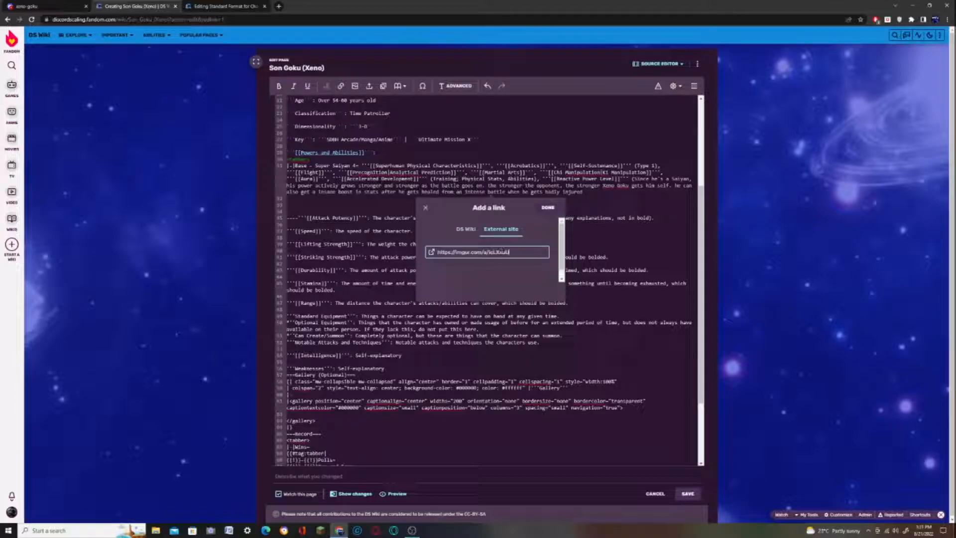
pyautogui.click(548, 207)
pyautogui.click(342, 198)
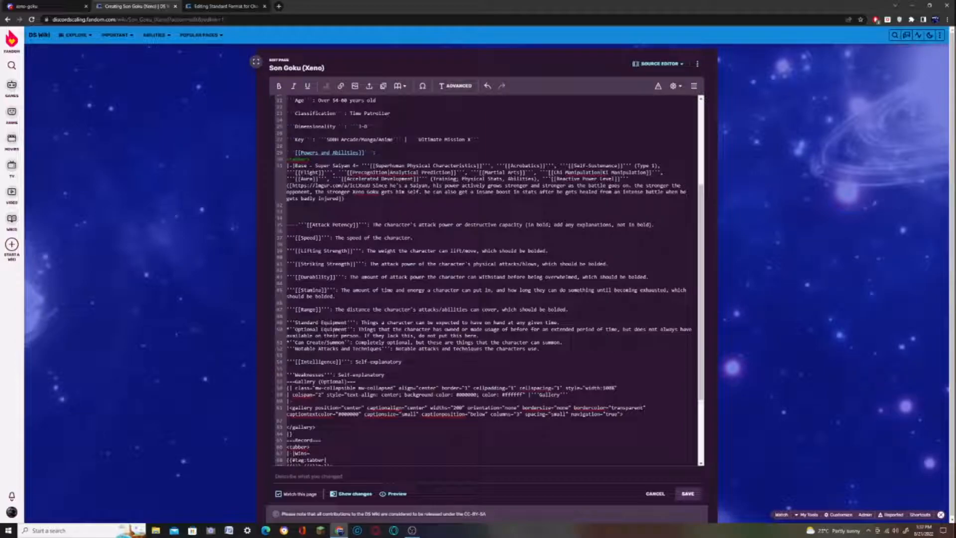
# - Copy the Light Manipulation text with its Solar Flare explanation from Discord and append it after the Reactive Power Level entry
pyautogui.click(9, 5)
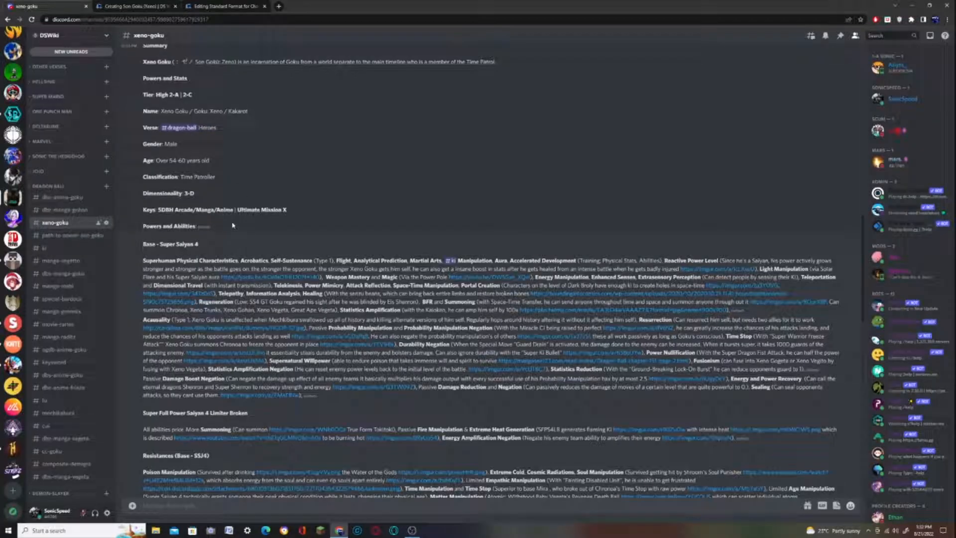
pyautogui.moveTo(758, 269); pyautogui.dragTo(219, 277)
pyautogui.click(142, 6)
pyautogui.hotkey('ctrl', 'v')
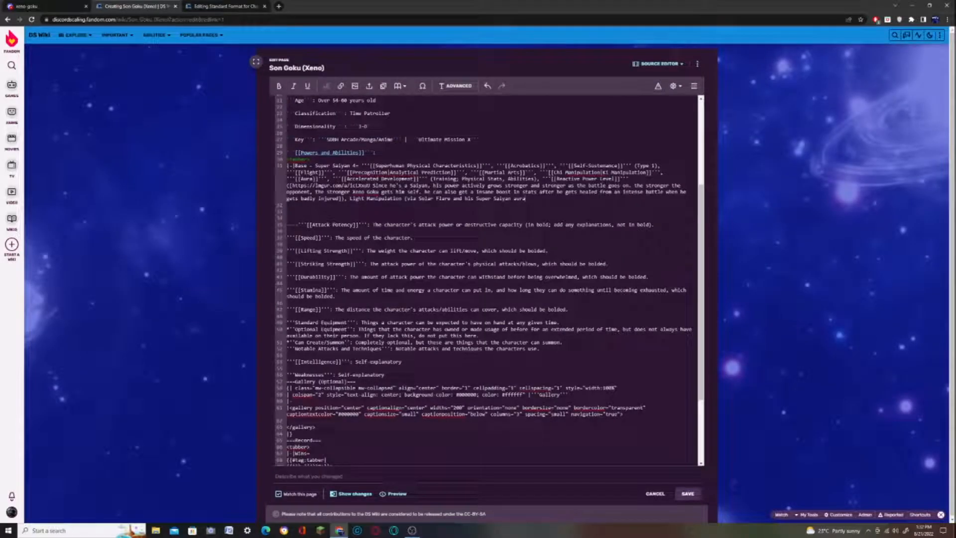
# - Bold Light Manipulation in the abilities list and link it to the Light Manipulation wiki page
pyautogui.moveTo(350, 198); pyautogui.dragTo(401, 198)
pyautogui.click(279, 86)
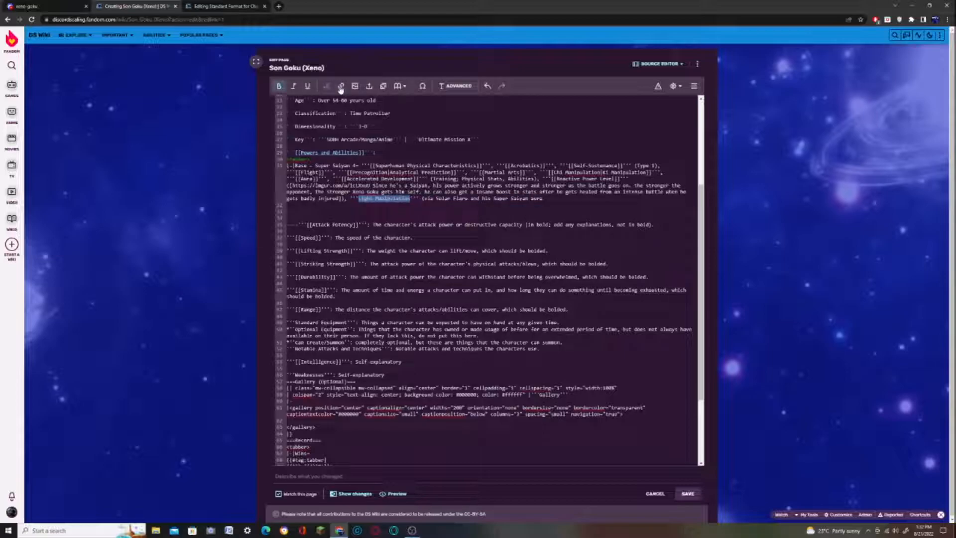
pyautogui.click(341, 86)
pyautogui.click(442, 198)
# - Link the Solar Flare and Super Saiyan aura explanation to its YouTube address copied from Discord, and close the parenthesis
pyautogui.click(2, 4)
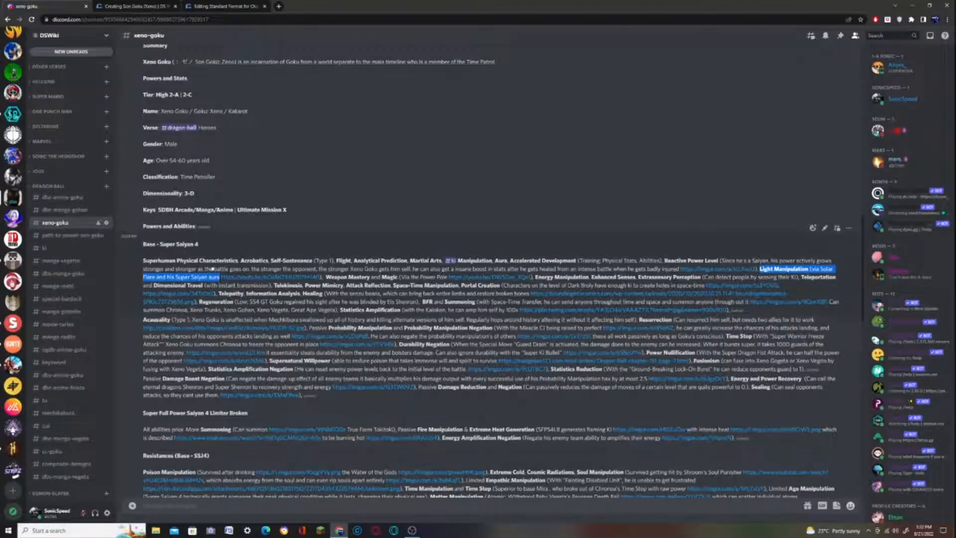
pyautogui.rightClick(234, 277)
pyautogui.click(265, 324)
pyautogui.click(141, 4)
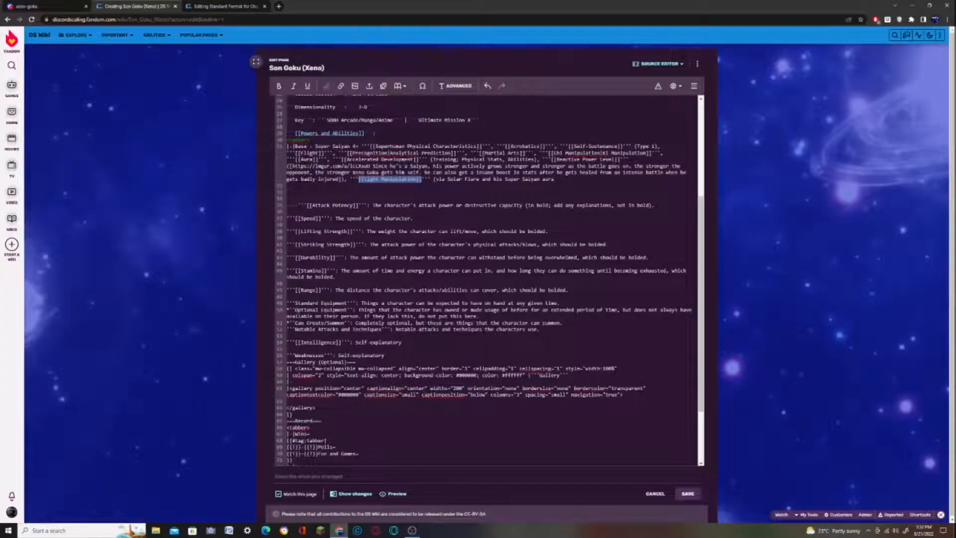
pyautogui.moveTo(437, 180); pyautogui.dragTo(554, 179)
pyautogui.click(340, 86)
pyautogui.hotkey('ctrl', 'v')
pyautogui.press('Return')
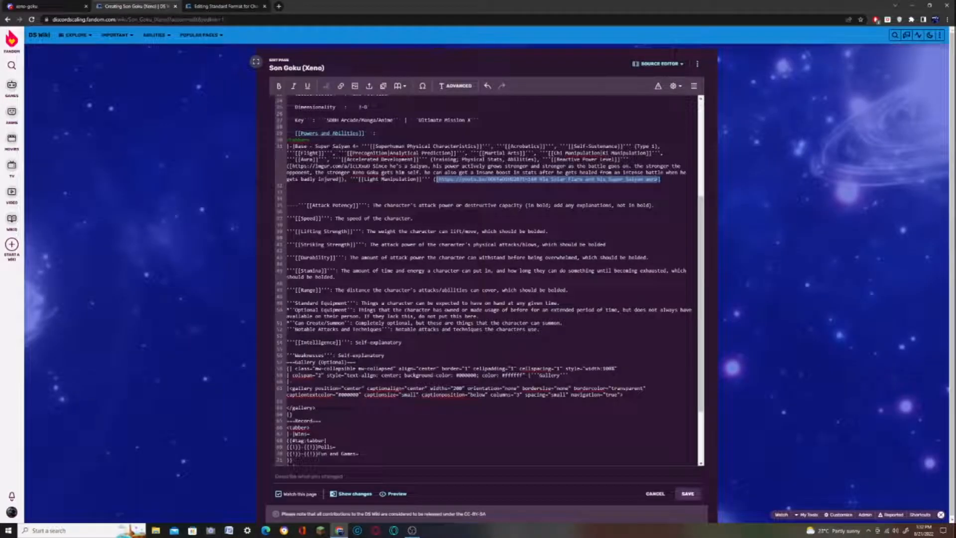
pyautogui.click(661, 179)
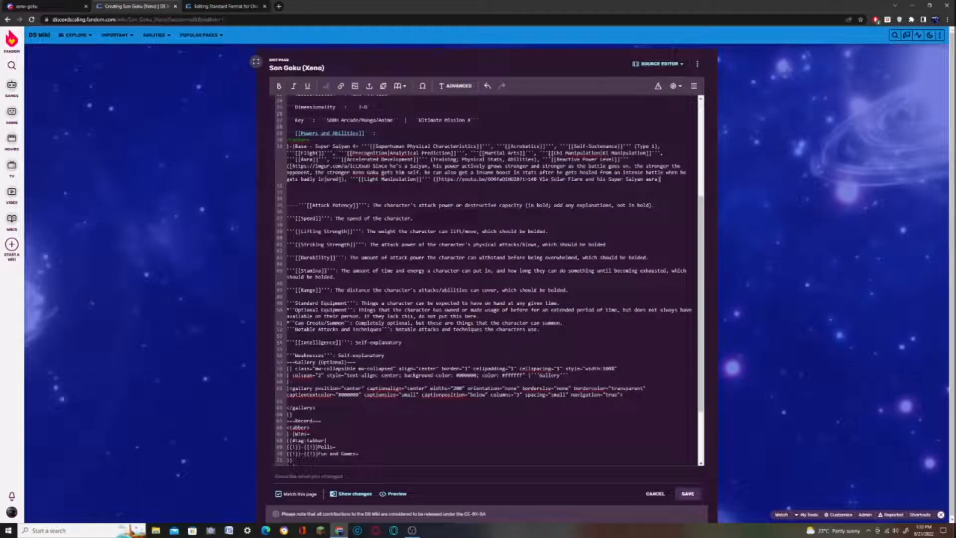
# - Copy "Weapon Mastery and Magic (Via the Power Pole" from Discord and append it after Light Manipulation
pyautogui.click(27, 6)
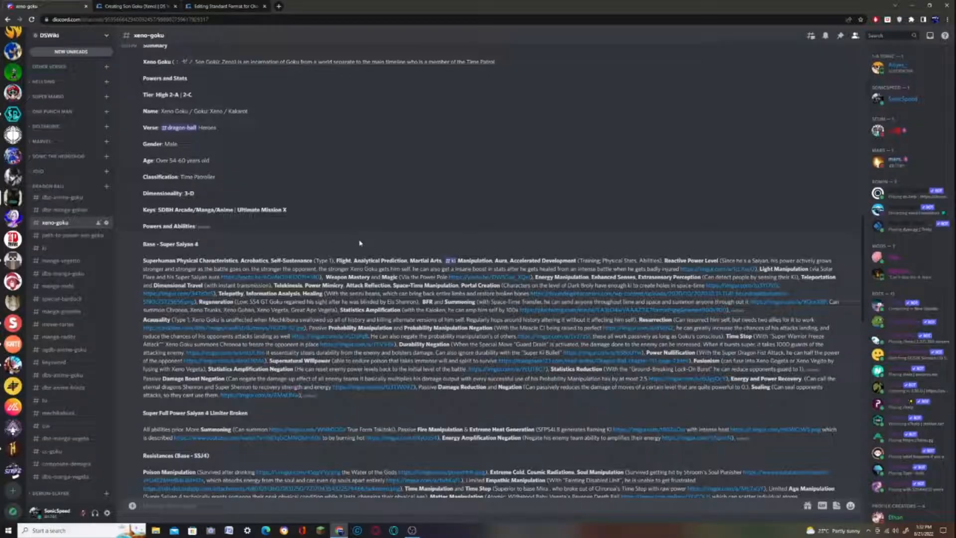
pyautogui.moveTo(326, 277); pyautogui.dragTo(436, 277)
pyautogui.hotkey('ctrl', 'c')
pyautogui.hotkey('ctrl', 'Tab')
pyautogui.hotkey('ctrl', 'v')
# - Bold Weapon Mastery and Magic and link each to the wiki page of the same name
pyautogui.moveTo(669, 178); pyautogui.dragTo(306, 186)
pyautogui.click(280, 90)
pyautogui.click(342, 87)
pyautogui.click(404, 202)
pyautogui.doubleClick(377, 179)
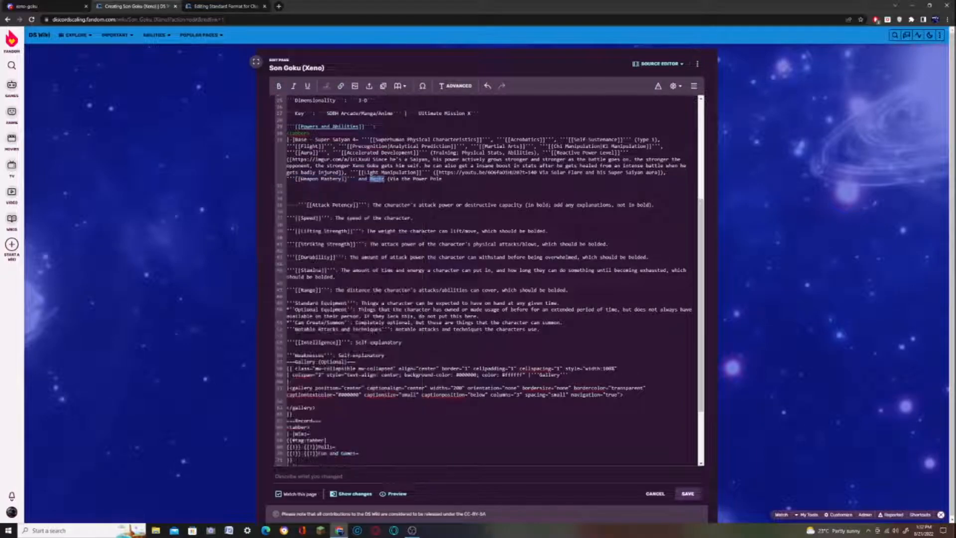
pyautogui.click(278, 85)
pyautogui.click(341, 85)
pyautogui.click(445, 192)
# - Link "Via the Power Pole" to its YouTube address copied from Discord as an external site, and close the parenthesis with a comma
pyautogui.click(54, 5)
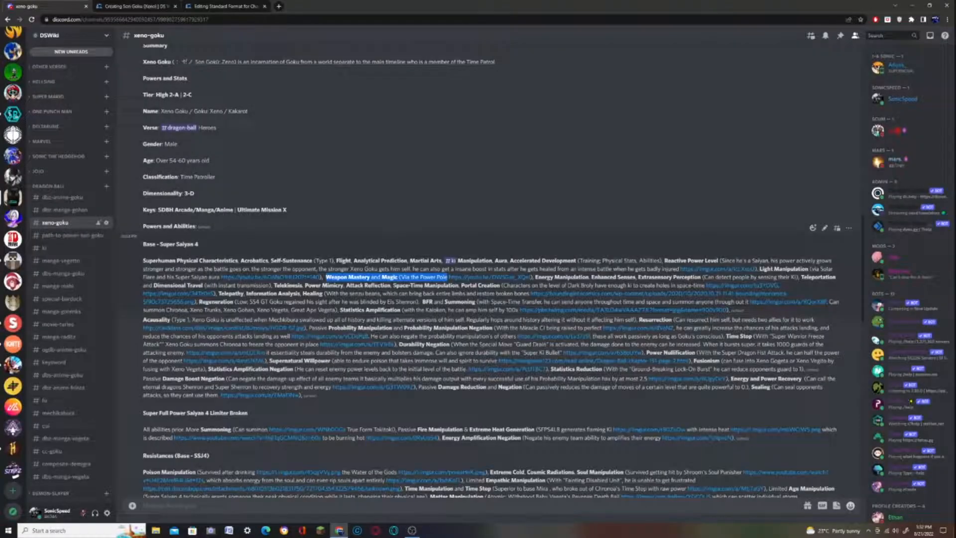
pyautogui.rightClick(478, 282)
pyautogui.click(502, 327)
pyautogui.click(132, 6)
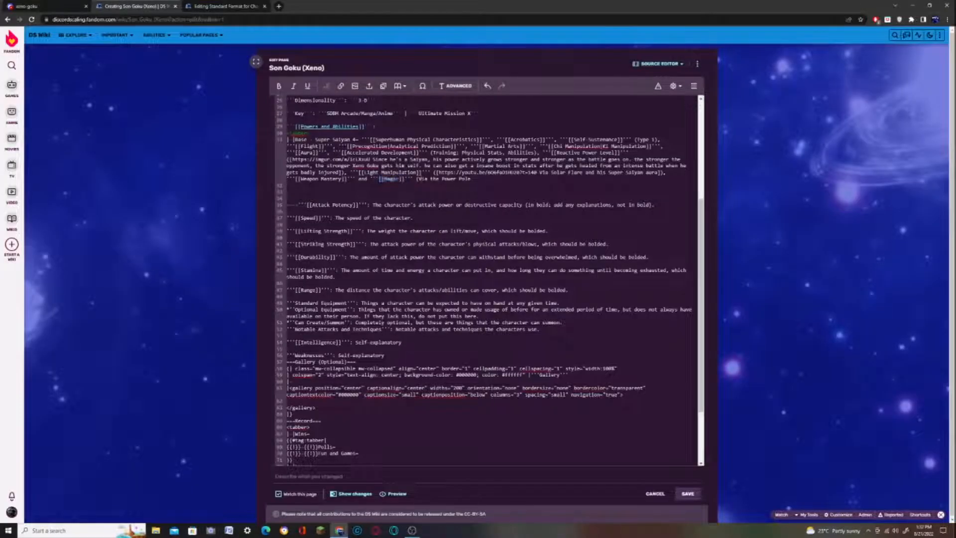
pyautogui.moveTo(417, 179); pyautogui.dragTo(471, 179)
pyautogui.click(340, 85)
pyautogui.hotkey('ctrl', 'v')
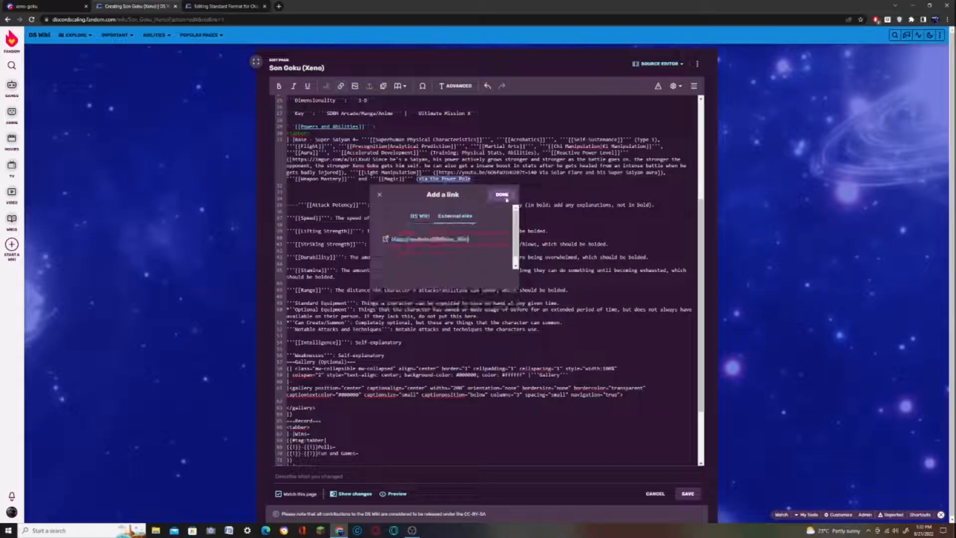
pyautogui.click(502, 195)
pyautogui.click(561, 179)
pyautogui.write('),')
# - Copy the text from Energy Manipulation through the Portal Creation explanation from Discord and append it after the Magic entry
pyautogui.click(7, 5)
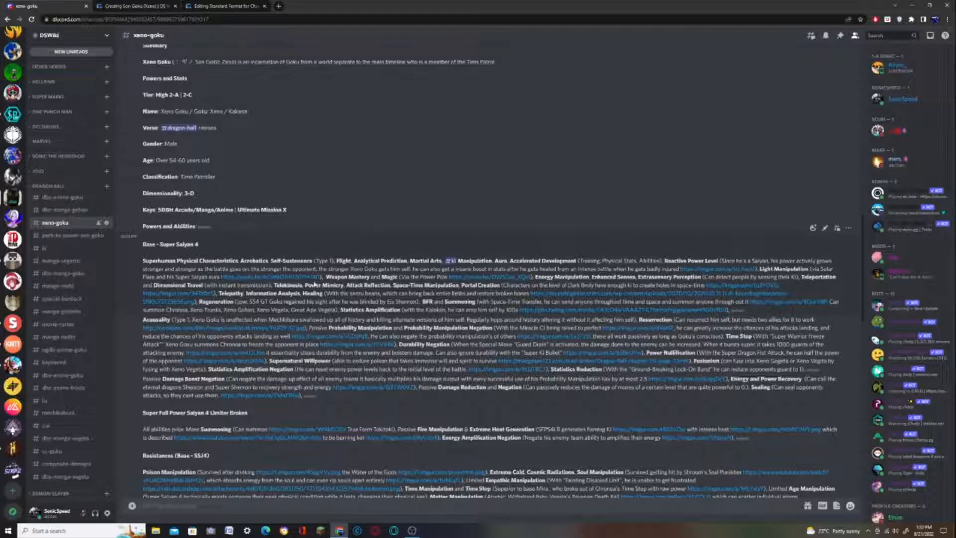
pyautogui.moveTo(535, 277); pyautogui.dragTo(691, 285)
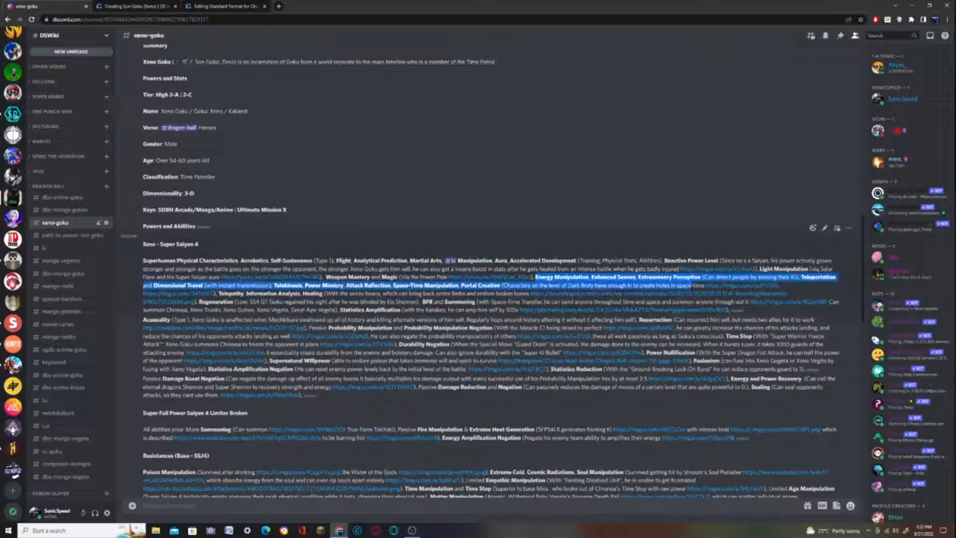
pyautogui.hotkey('ctrl', 'v')
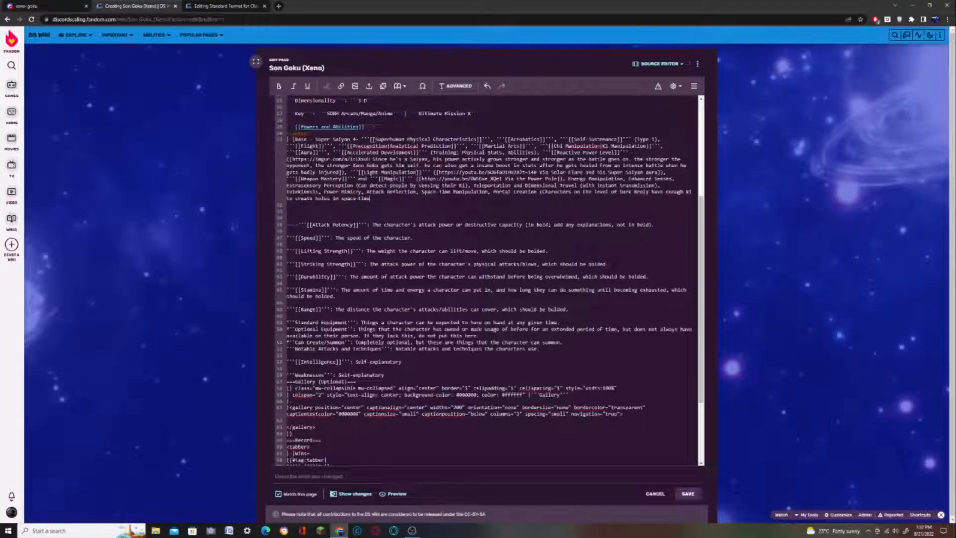
# - Bold Energy Manipulation and Enhanced Senses and link each to the wiki page of the same name
pyautogui.hotkey('ctrl', 'shift', 'Right')
pyautogui.click(341, 86)
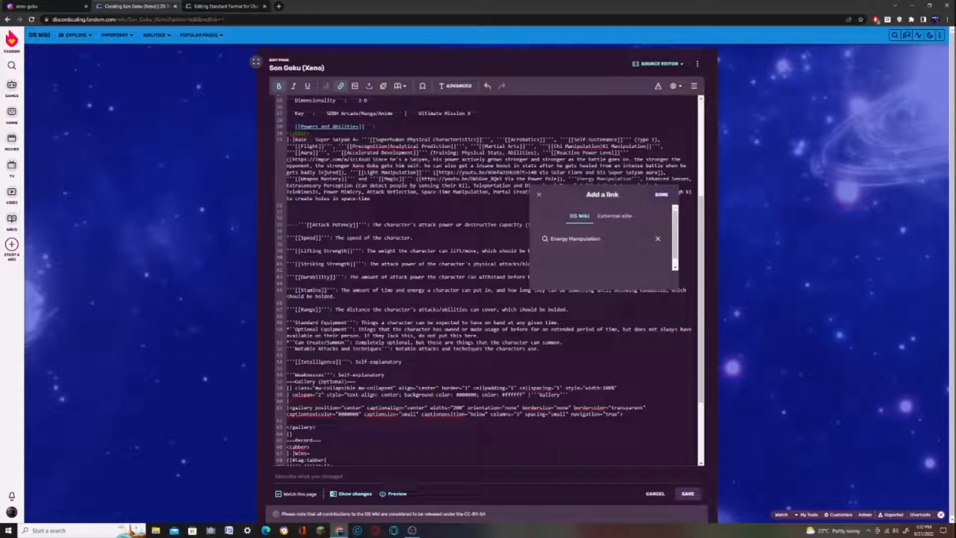
pyautogui.click(665, 195)
pyautogui.moveTo(658, 179); pyautogui.dragTo(303, 185)
pyautogui.click(341, 86)
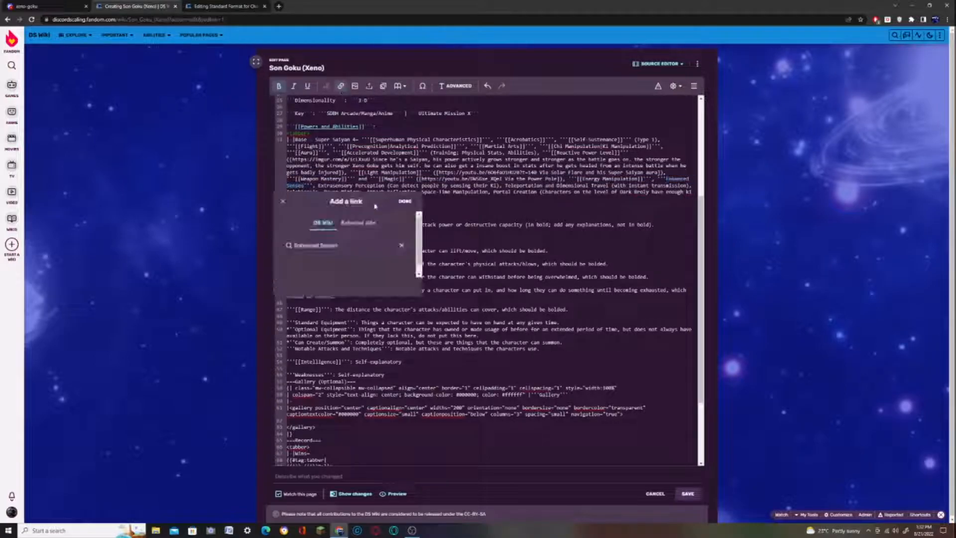
pyautogui.click(404, 201)
# - Bold Extrasensory Perception and Teleportation and link each to the wiki page of the same name
pyautogui.moveTo(364, 185); pyautogui.dragTo(431, 186)
pyautogui.click(278, 86)
pyautogui.click(340, 86)
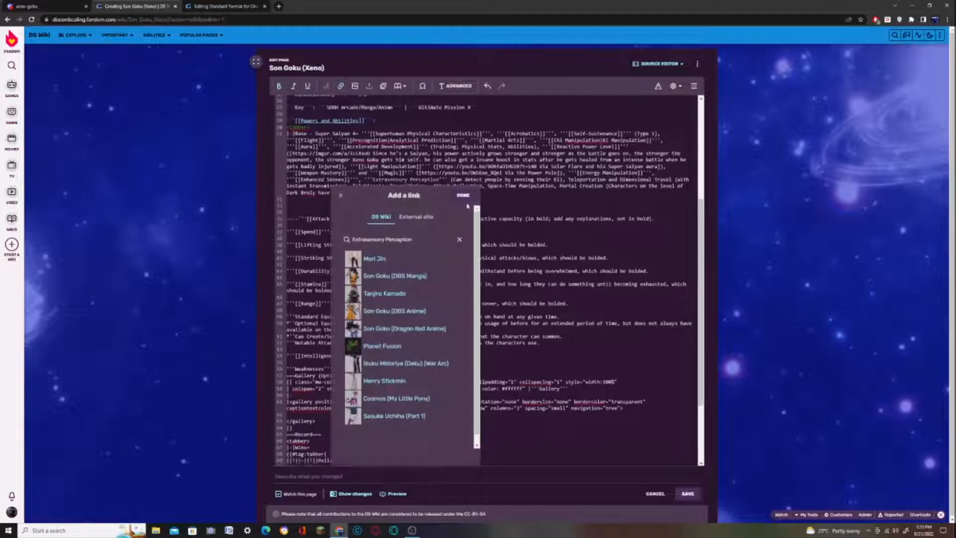
pyautogui.click(463, 202)
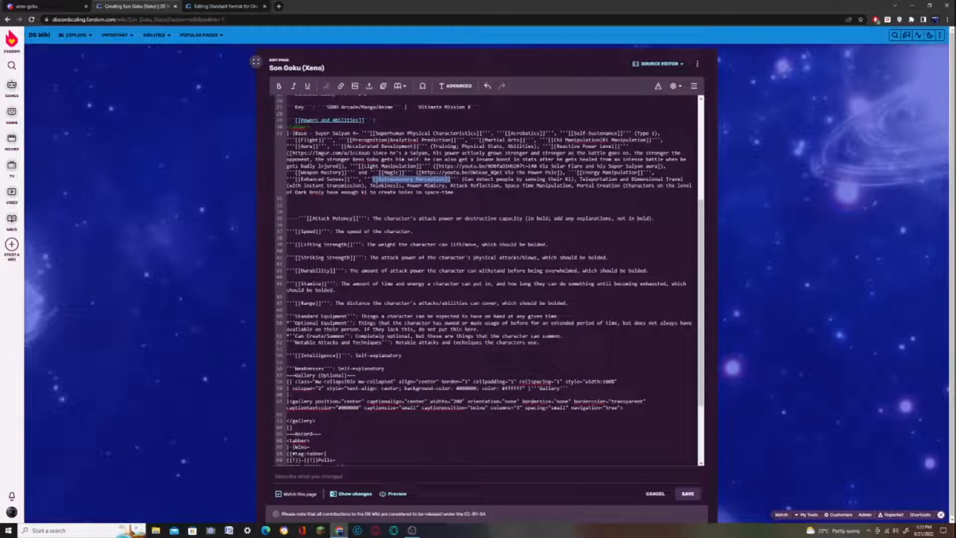
pyautogui.doubleClick(601, 179)
pyautogui.click(278, 86)
pyautogui.click(340, 86)
pyautogui.click(664, 198)
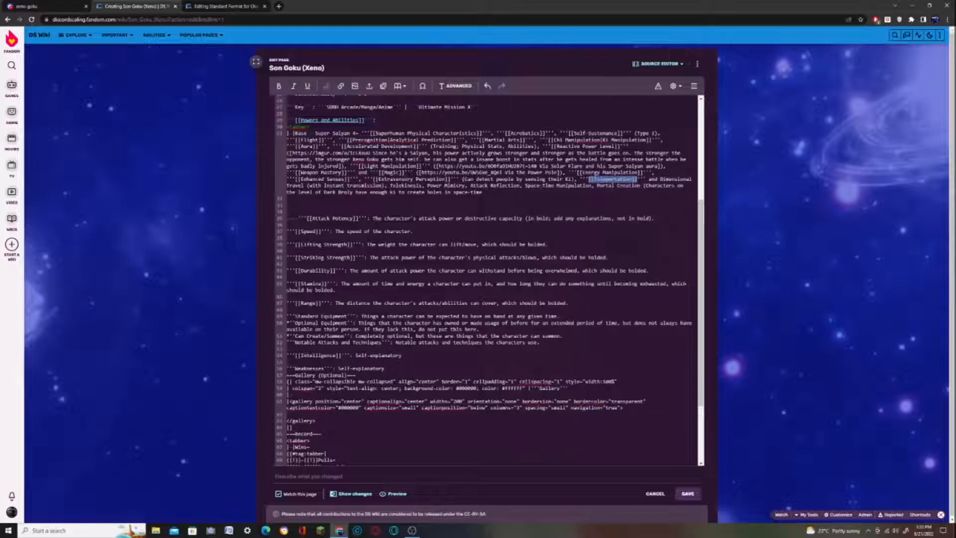
# - Bold Dimensional Travel and Telekinesis and link each to the wiki page of the same name
pyautogui.moveTo(661, 179); pyautogui.dragTo(305, 186)
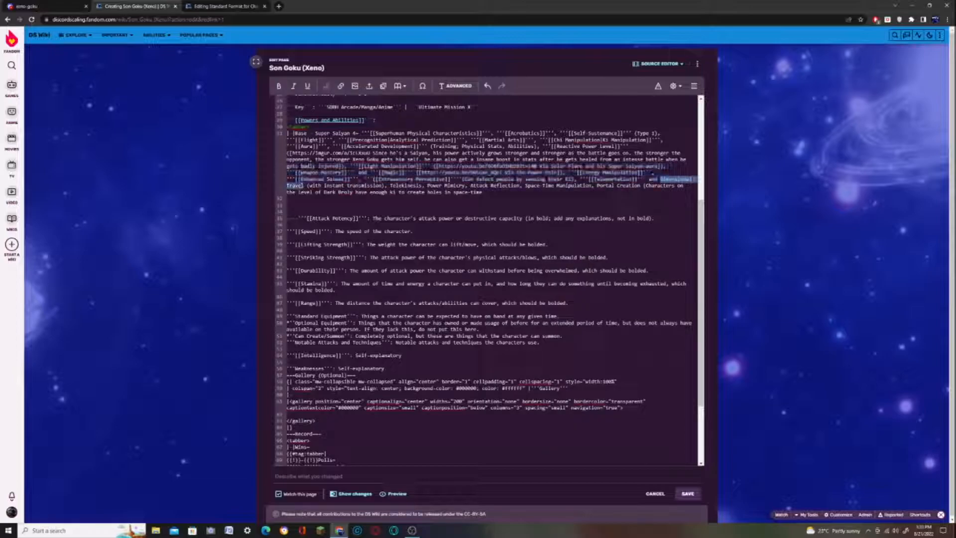
pyautogui.click(279, 87)
pyautogui.click(342, 86)
pyautogui.click(406, 197)
pyautogui.click(375, 179)
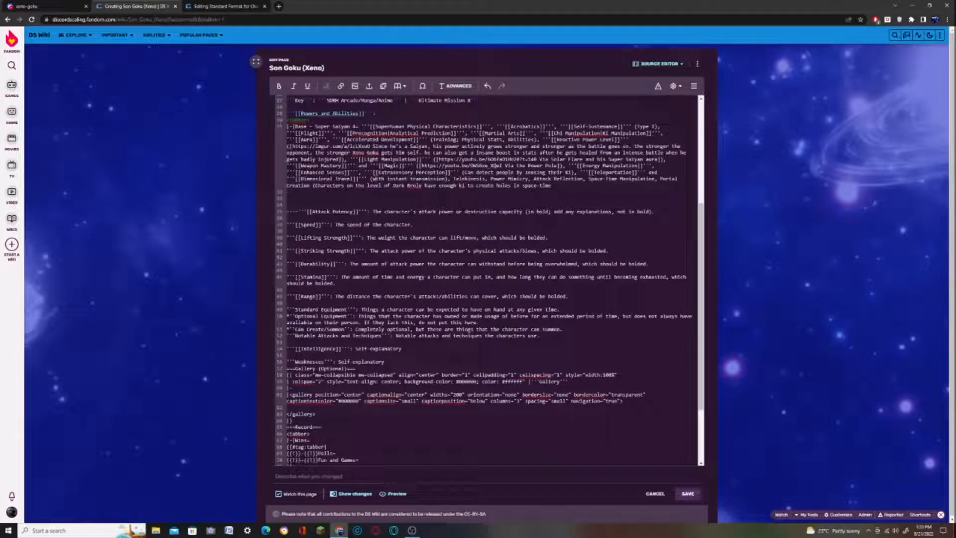
pyautogui.doubleClick(469, 180)
pyautogui.click(279, 86)
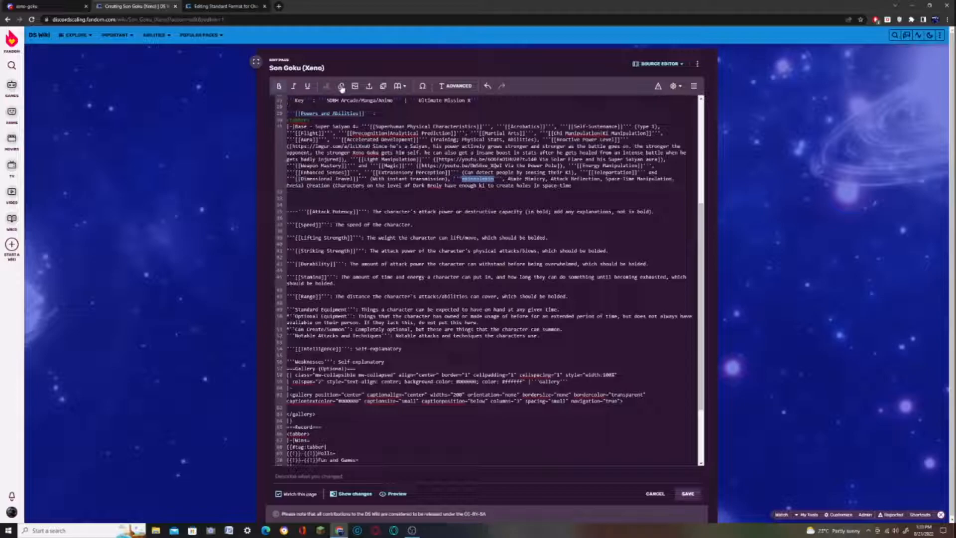
pyautogui.click(341, 86)
pyautogui.click(528, 196)
# - Bold Power Mimicry and Attack Reflection and link each to the wiki page of the same name
pyautogui.moveTo(519, 179); pyautogui.dragTo(556, 179)
pyautogui.click(279, 86)
pyautogui.click(341, 86)
pyautogui.click(604, 196)
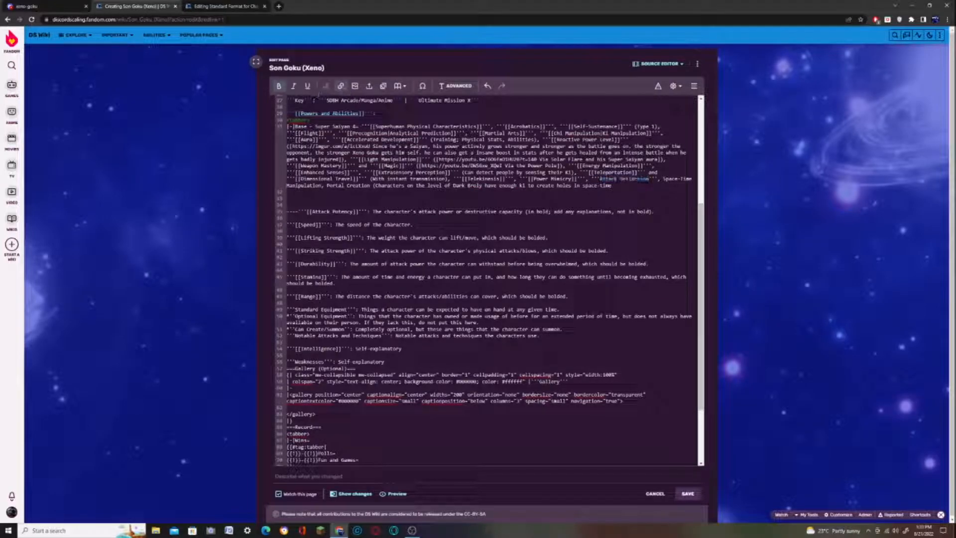
pyautogui.click(342, 86)
pyautogui.click(679, 188)
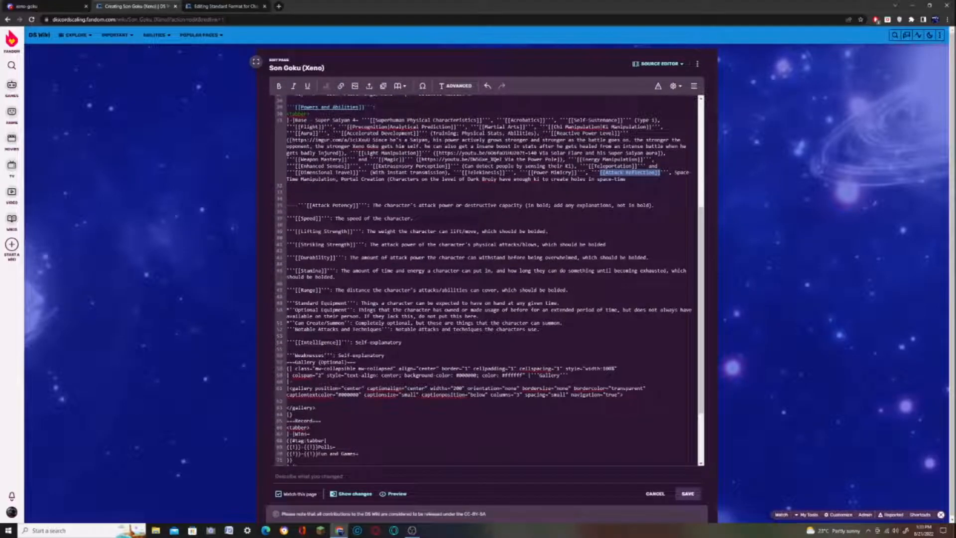
# - Try to link the first word of Space-Time Manipulation to the Spatial Manipulation page
pyautogui.click(341, 86)
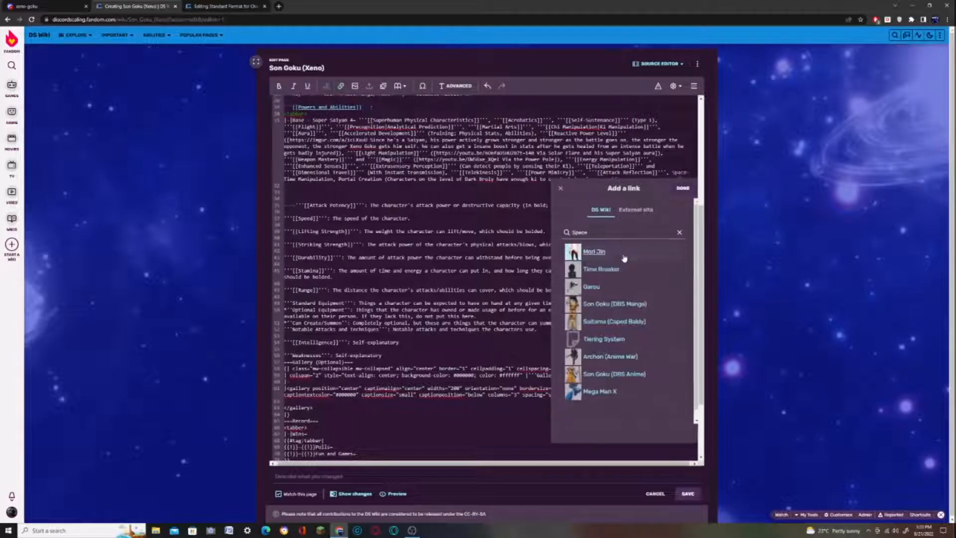
pyautogui.click(604, 230)
pyautogui.press('BackSpace')
pyautogui.press('BackSpace')
pyautogui.write('ti')
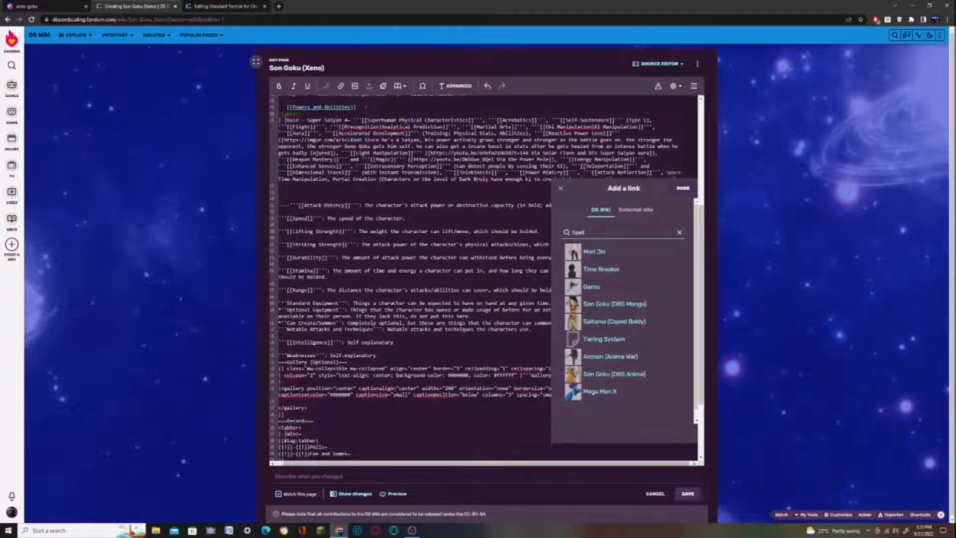
pyautogui.write('al Manipulation')
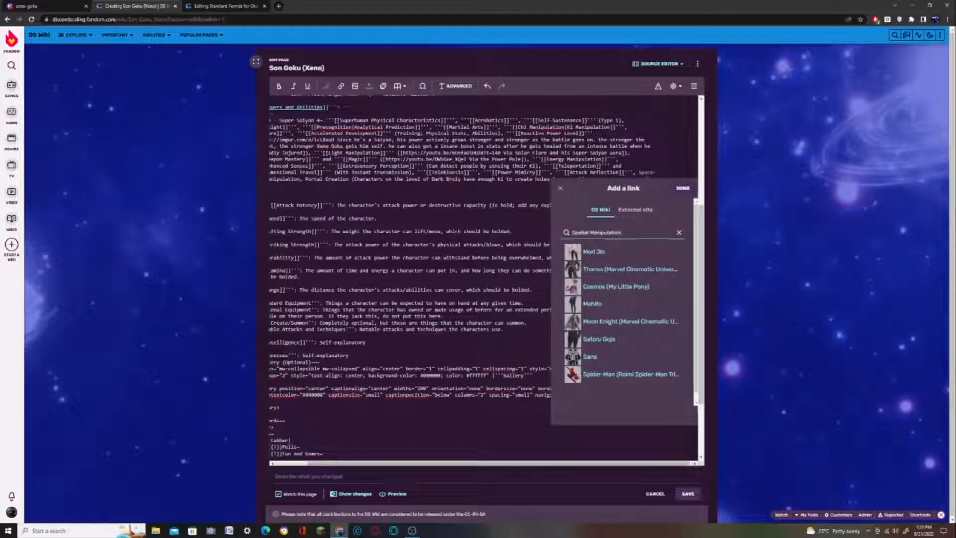
pyautogui.click(683, 188)
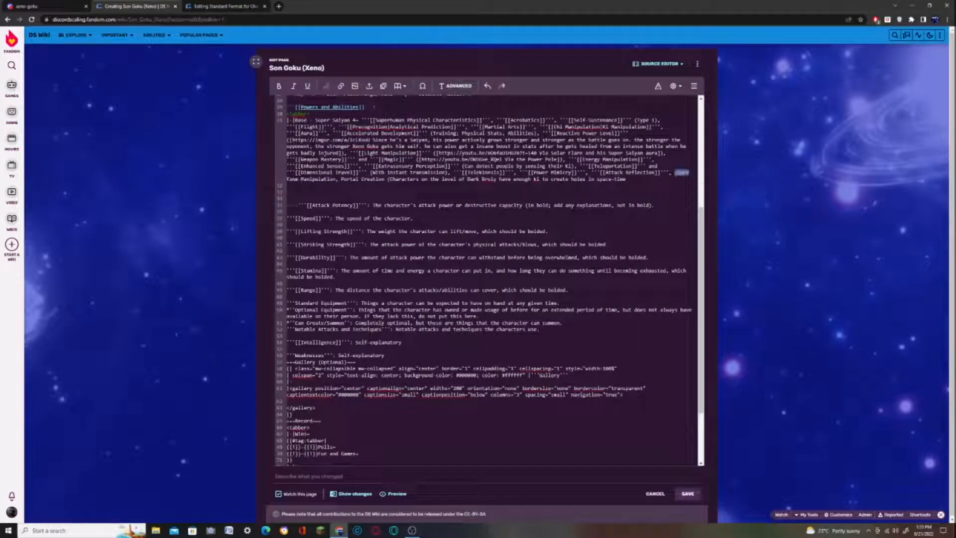
# - Link only the word Space in Space-Time Manipulation to the Spatial Manipulation wiki page
pyautogui.click(341, 89)
pyautogui.doubleClick(601, 234)
pyautogui.write('S')
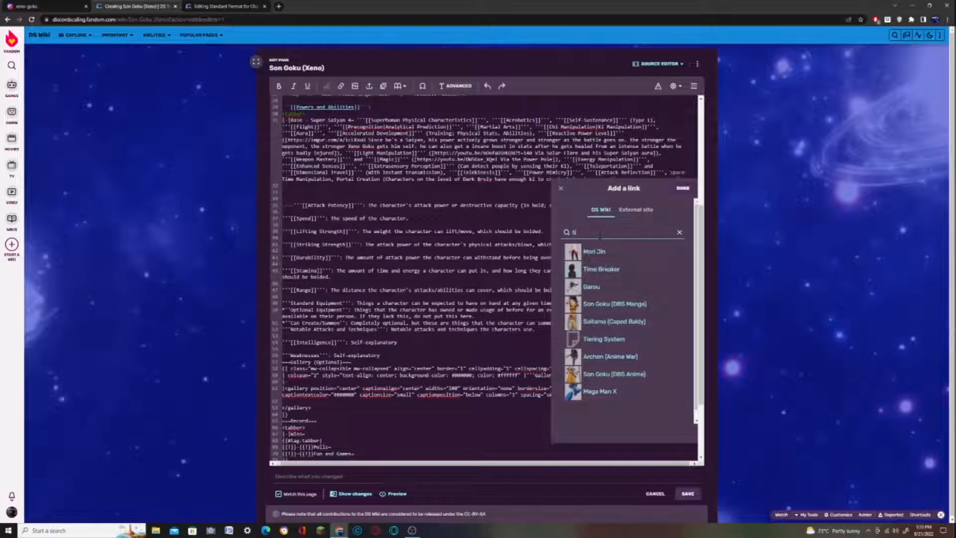
pyautogui.write('patial Manipulation')
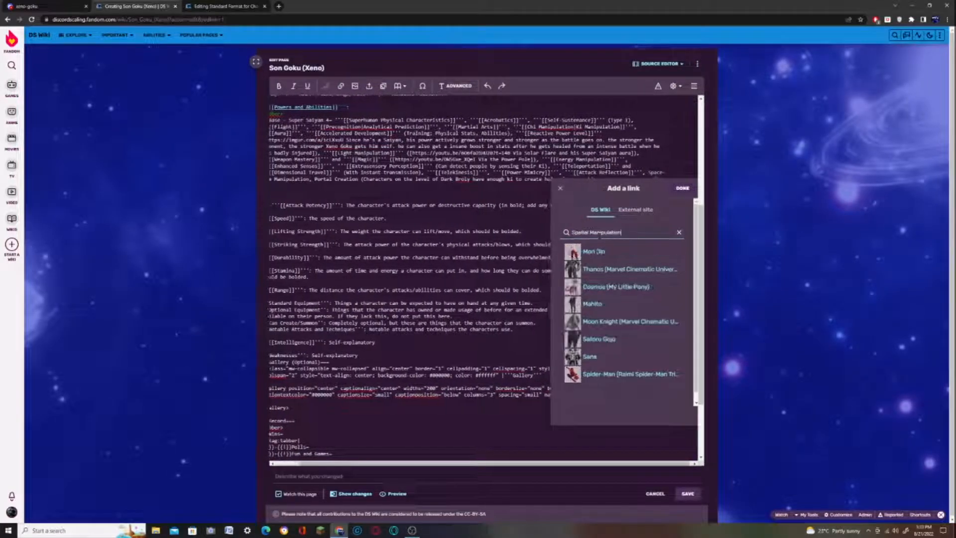
pyautogui.click(683, 189)
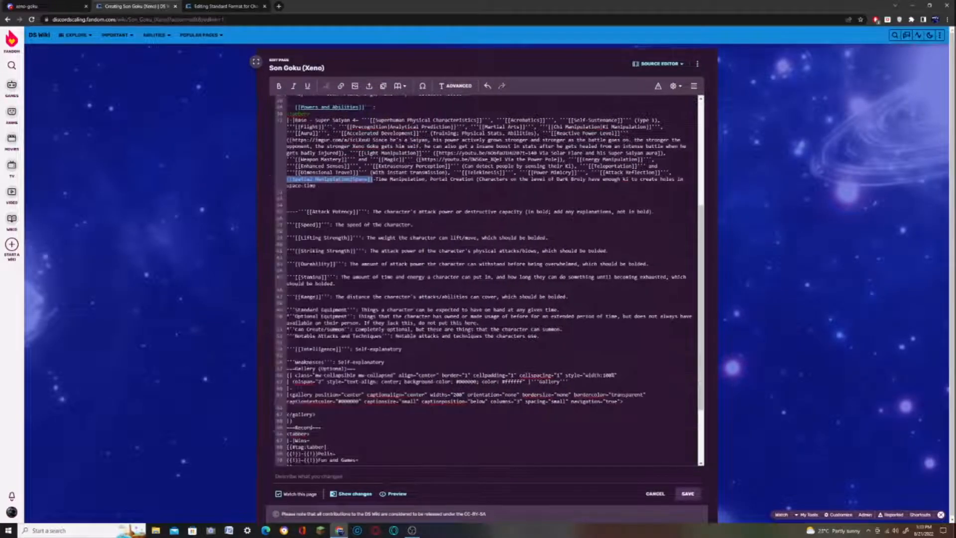
# - Bold Time Manipulation and Portal Creation and link each to the wiki page of the same name
pyautogui.moveTo(425, 180); pyautogui.dragTo(377, 179)
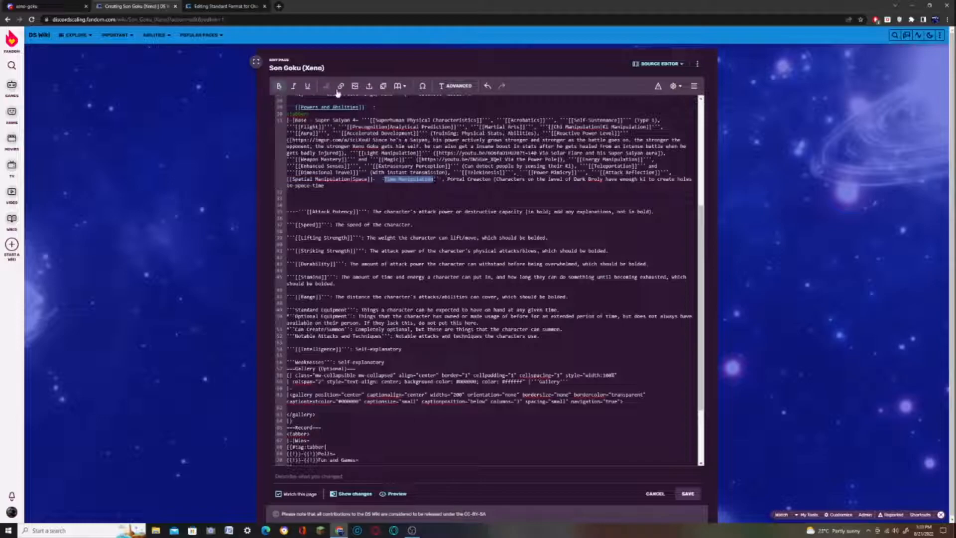
pyautogui.click(341, 86)
pyautogui.click(467, 198)
pyautogui.moveTo(502, 179); pyautogui.dragTo(461, 180)
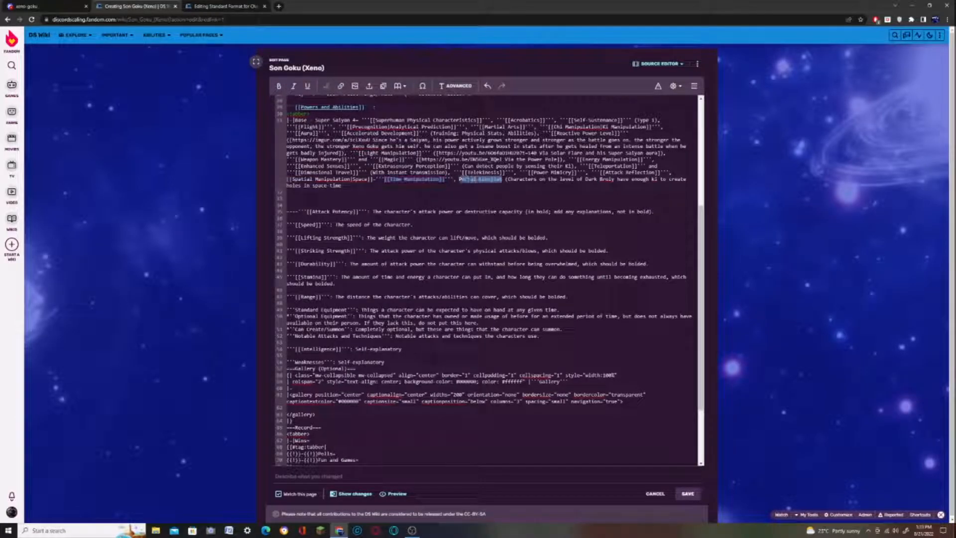
pyautogui.click(341, 86)
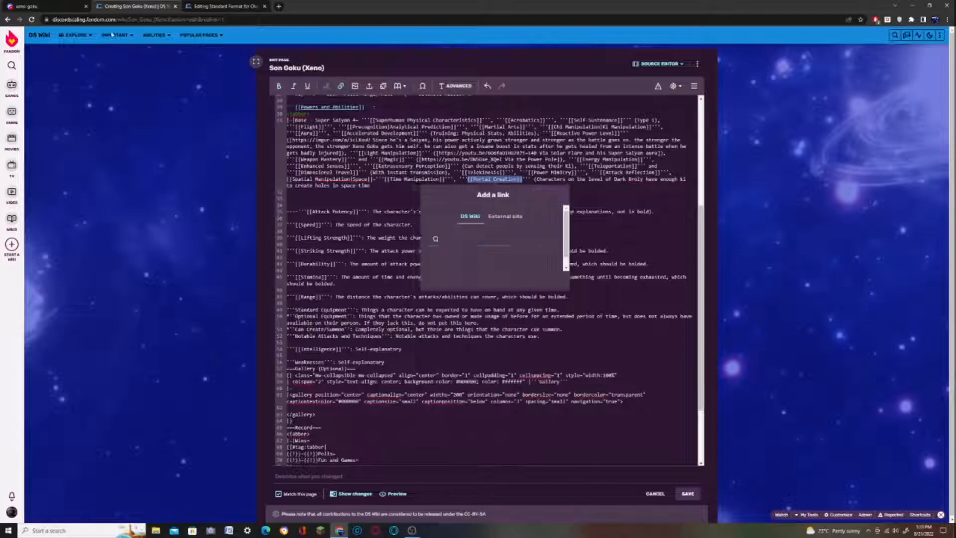
# - Link "Characters on the level of Dark Broly" in the Portal Creation note to its imgur source URL from the Discord profile
pyautogui.click(36, 7)
pyautogui.click(536, 286)
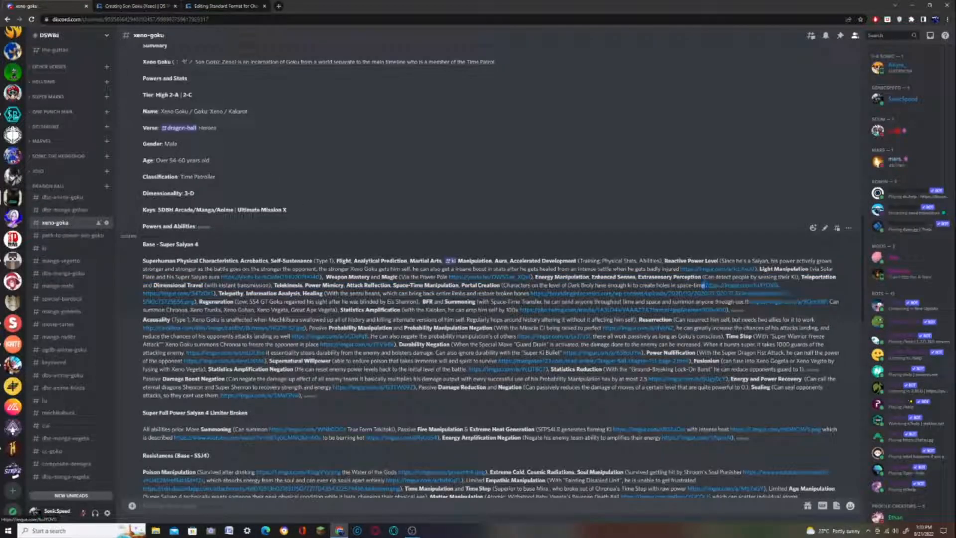
pyautogui.rightClick(716, 288)
pyautogui.click(736, 332)
pyautogui.click(129, 6)
pyautogui.moveTo(565, 179); pyautogui.dragTo(627, 179)
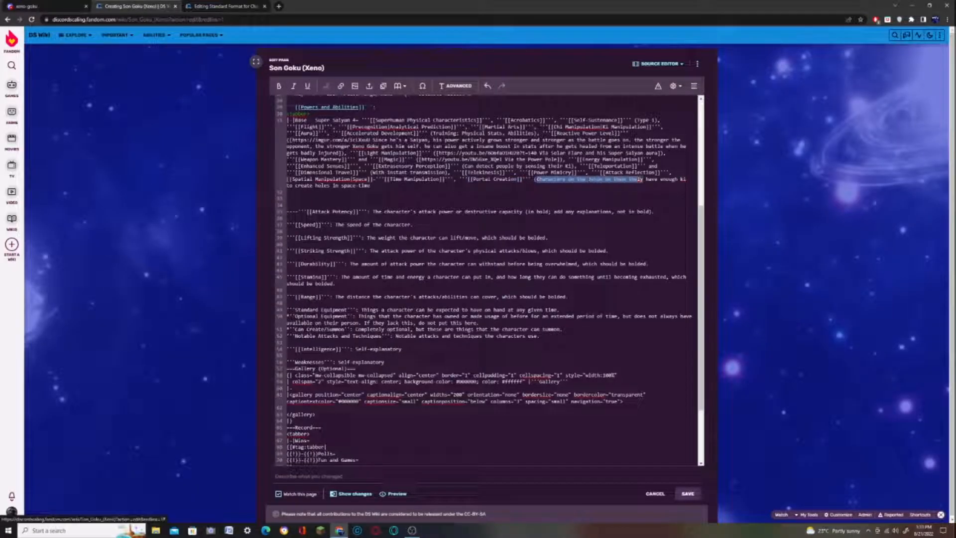
pyautogui.click(340, 86)
pyautogui.click(595, 216)
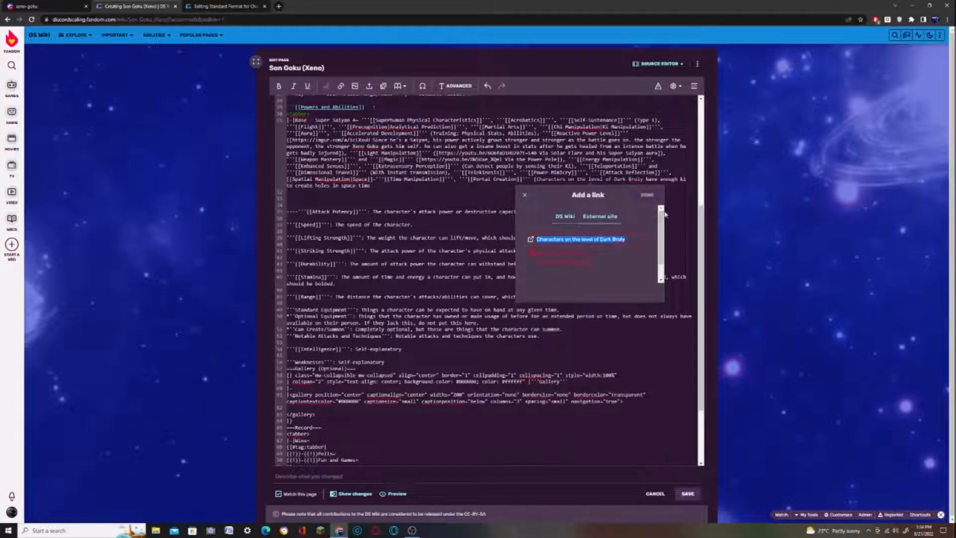
pyautogui.click(647, 195)
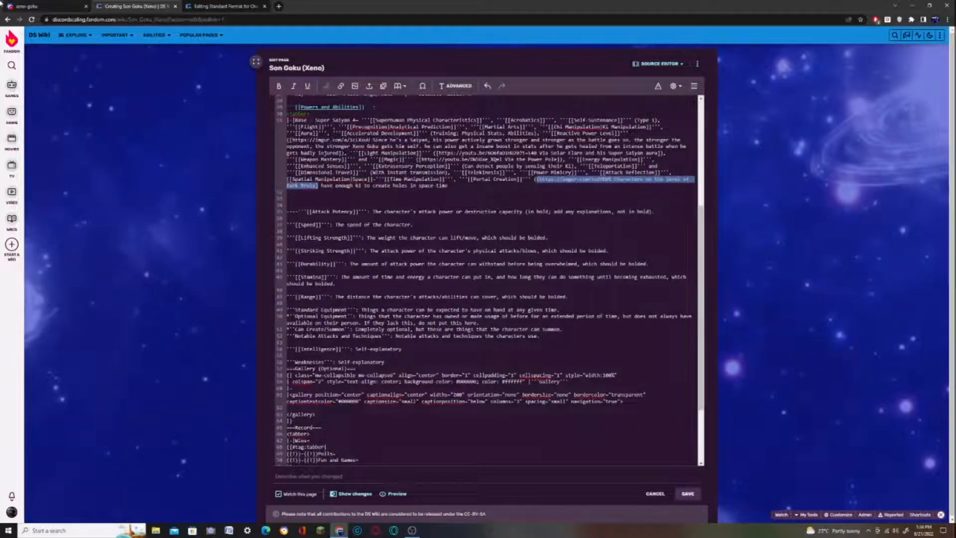
# - Link "have enough ki to create holes in space-time" to the second Portal Creation source URL from Discord
pyautogui.click(47, 6)
pyautogui.rightClick(178, 294)
pyautogui.click(211, 339)
pyautogui.click(134, 6)
pyautogui.moveTo(321, 186); pyautogui.dragTo(449, 187)
pyautogui.click(341, 86)
pyautogui.hotkey('ctrl', 'v')
pyautogui.press('Return')
# - Copy the Telepathy, Information Analysis and Healing text from Discord and add it after the Portal Creation entry
pyautogui.click(530, 179)
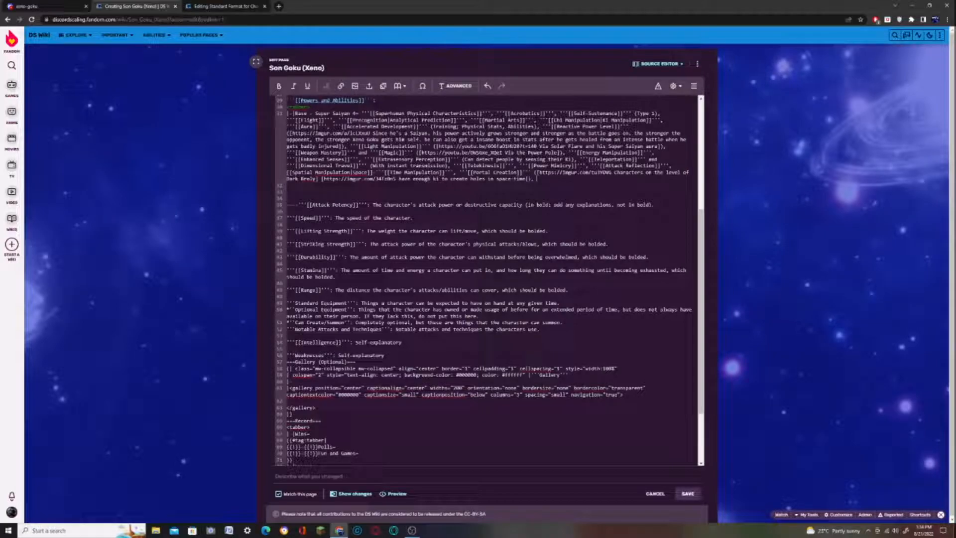
pyautogui.click(59, 6)
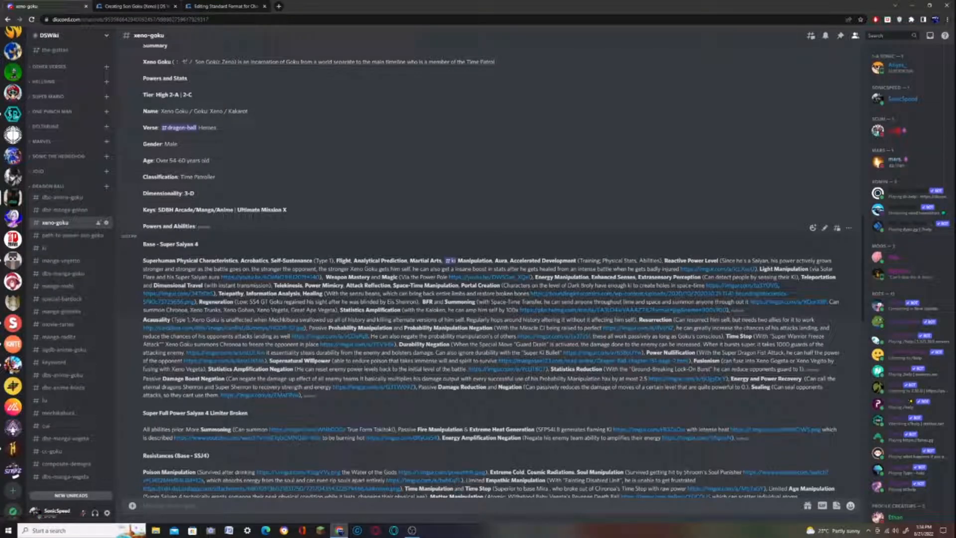
pyautogui.moveTo(217, 293)
pyautogui.mouseDown()
pyautogui.moveTo(349, 302)
pyautogui.moveTo(528, 294)
pyautogui.mouseUp()
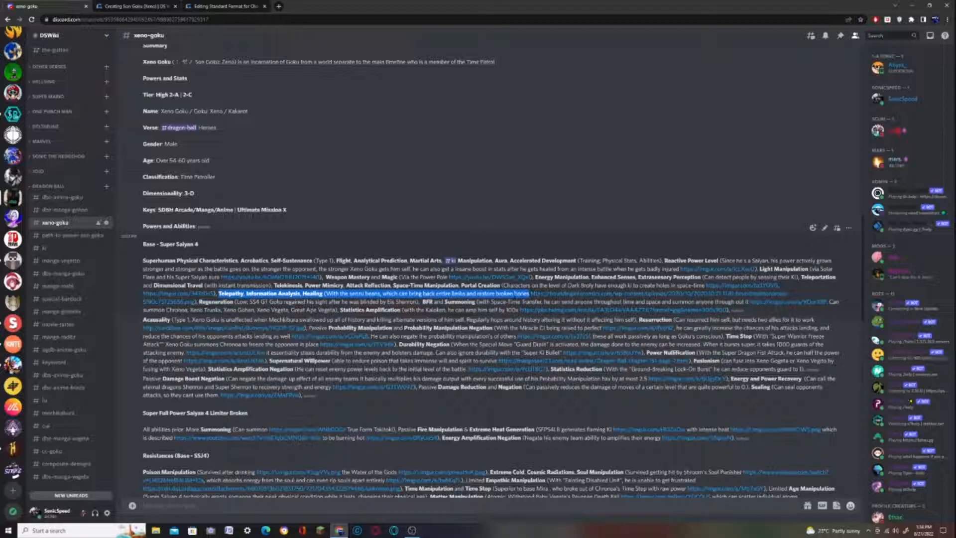
pyautogui.click(176, 4)
pyautogui.hotkey('ctrl', 'v')
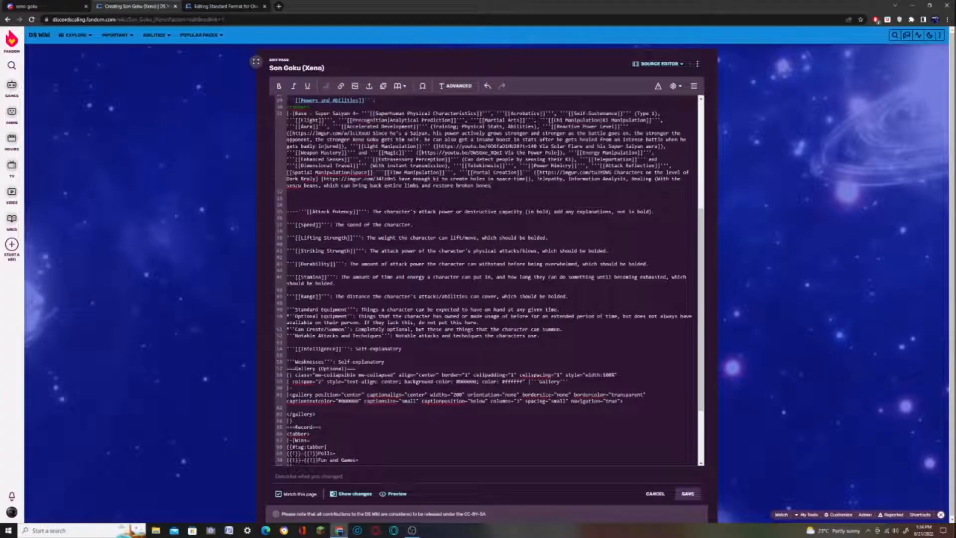
# - Bold Telepathy, Information Analysis and Healing and link each to the wiki page of the same name
pyautogui.click(282, 87)
pyautogui.click(340, 88)
pyautogui.click(617, 196)
pyautogui.moveTo(597, 180); pyautogui.dragTo(655, 180)
pyautogui.click(279, 86)
pyautogui.click(341, 86)
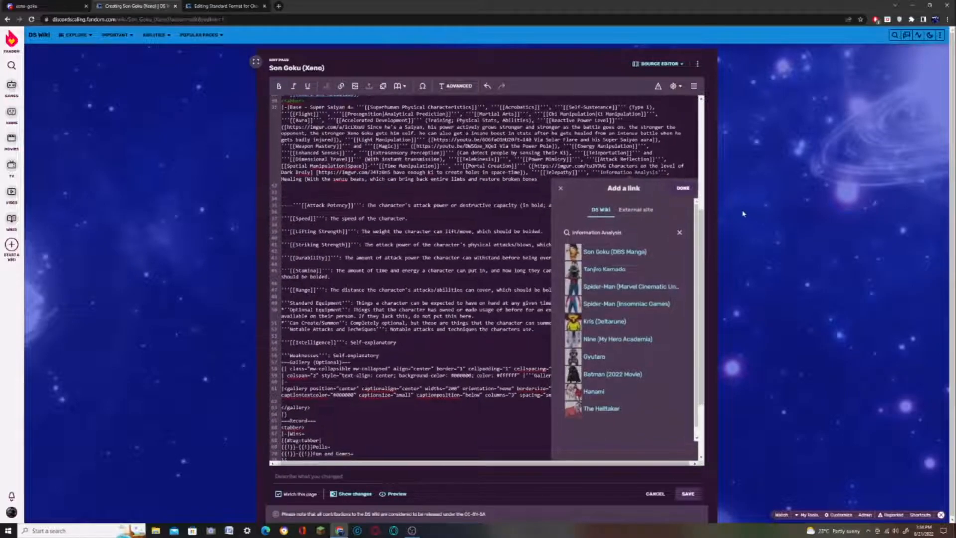
pyautogui.click(682, 194)
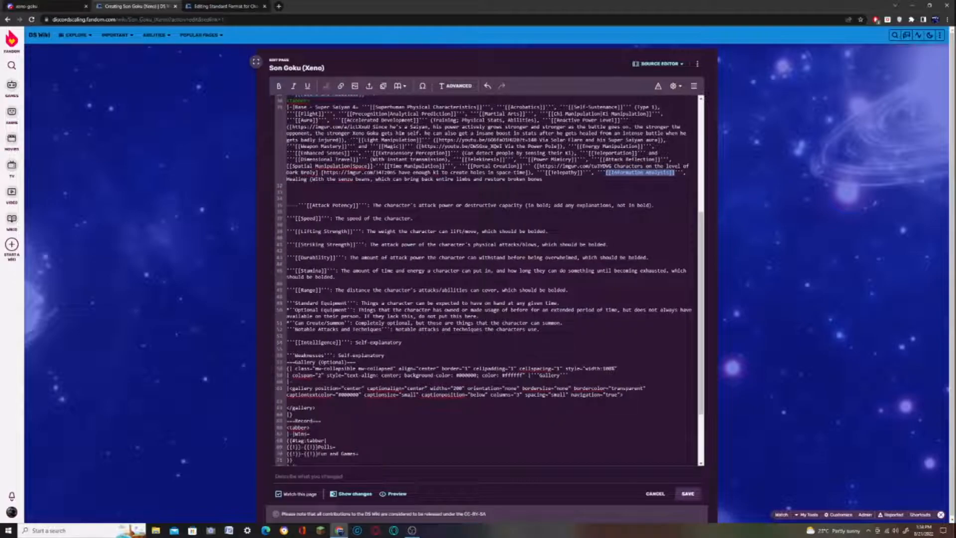
pyautogui.moveTo(287, 180); pyautogui.dragTo(309, 180)
pyautogui.click(279, 85)
pyautogui.click(340, 86)
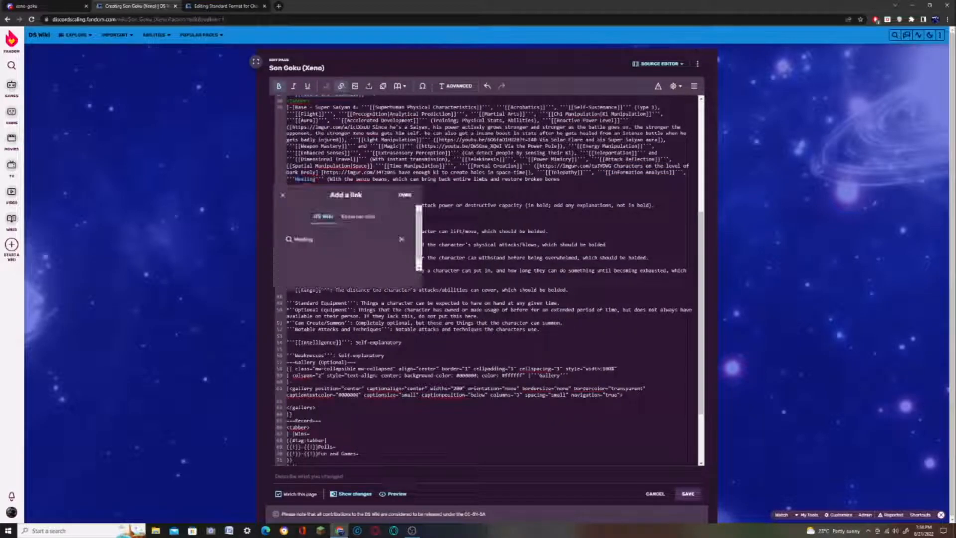
pyautogui.click(405, 198)
# - Capitalize "Senzu Beans" in the Healing note
pyautogui.click(572, 179)
pyautogui.click(369, 180)
pyautogui.press('BackSpace')
pyautogui.write('S')
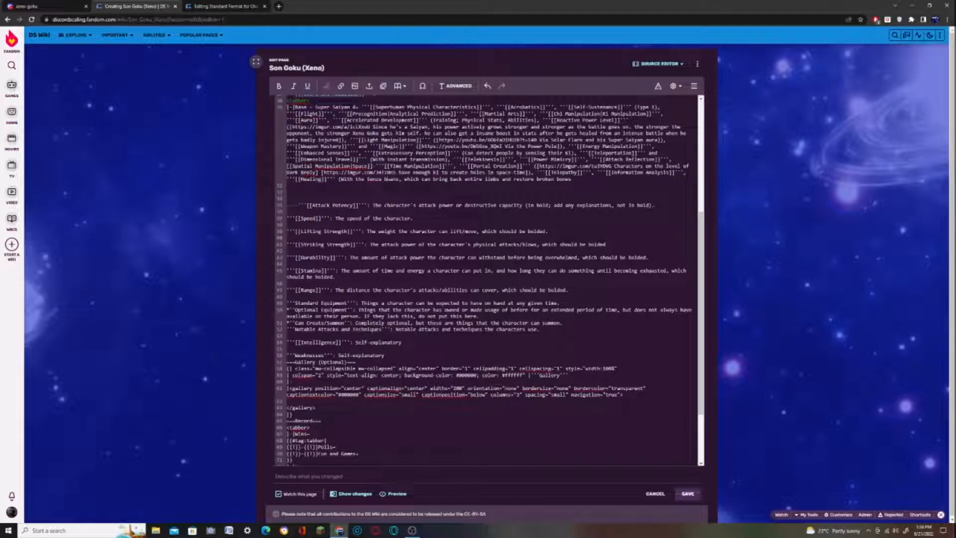
# - Link "which can bring back entire limbs and restore broken bones" to the Healing source image URL from Discord
pyautogui.click(48, 6)
pyautogui.click(531, 294)
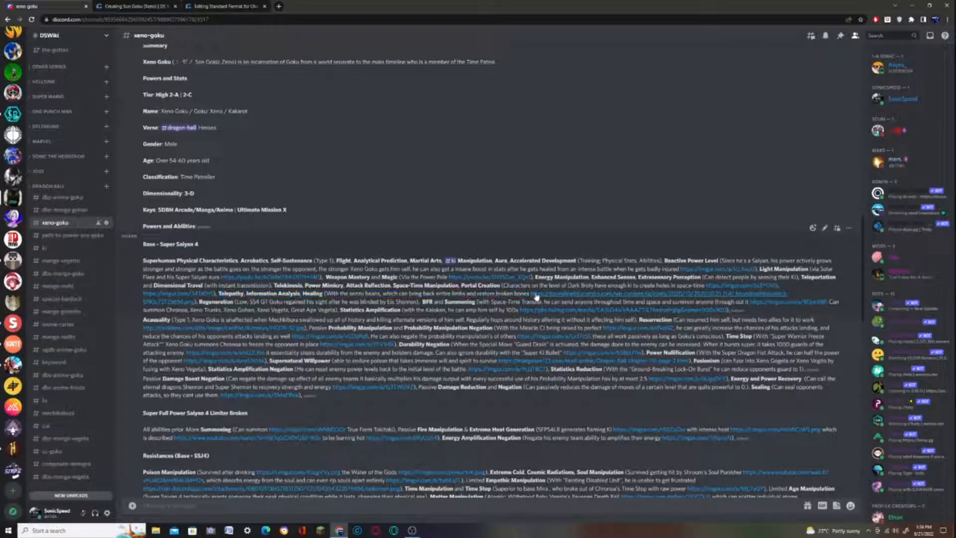
pyautogui.rightClick(534, 294)
pyautogui.click(560, 340)
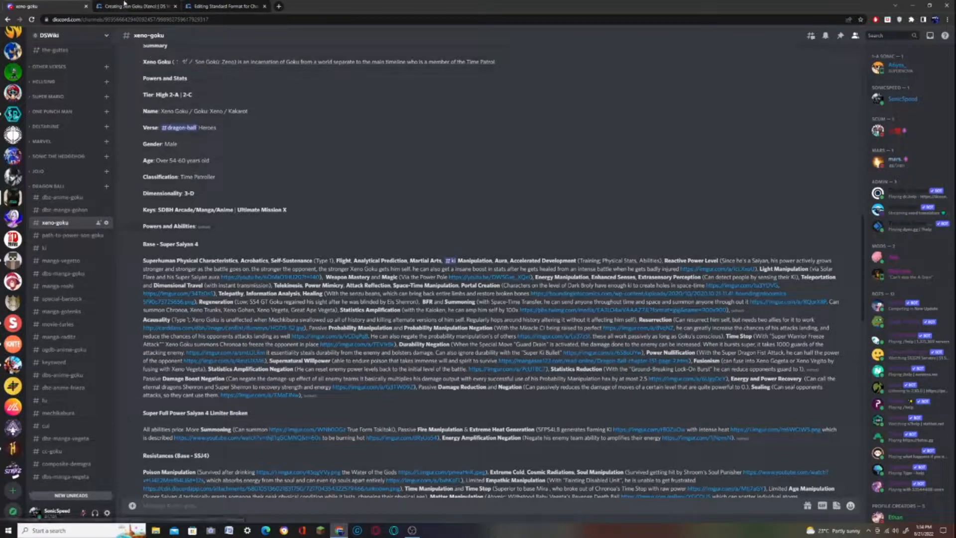
pyautogui.click(125, 5)
pyautogui.moveTo(405, 179); pyautogui.dragTo(571, 179)
pyautogui.click(340, 86)
pyautogui.hotkey('ctrl', 'v')
pyautogui.press('Return')
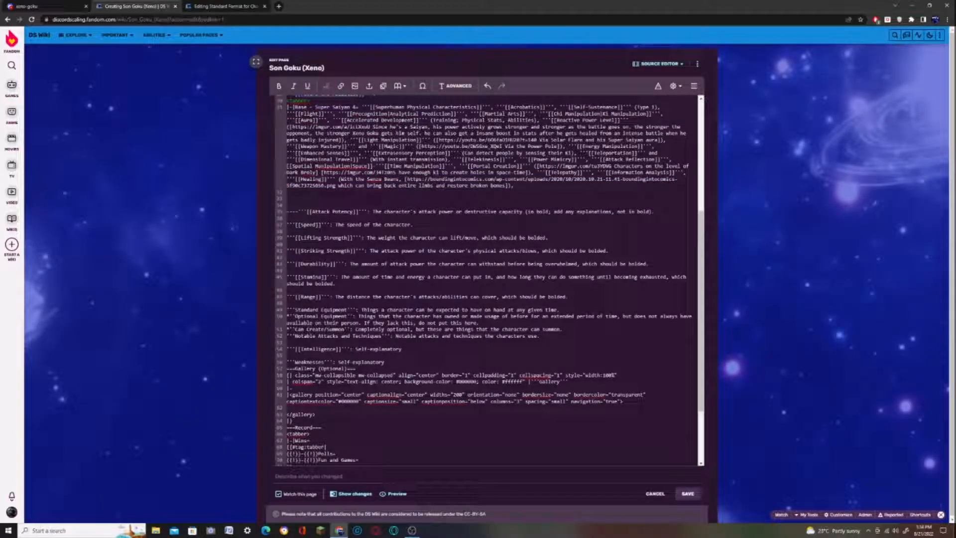
# - Copy the Regeneration, BFR and Summoning text from Discord into the wiki page after the Healing entry
pyautogui.click(1, 4)
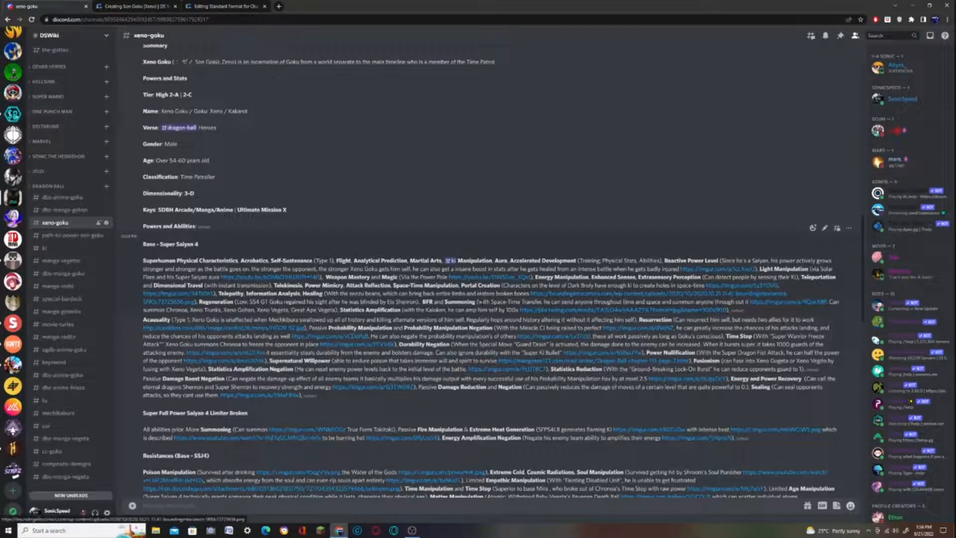
pyautogui.moveTo(199, 302); pyautogui.dragTo(748, 302)
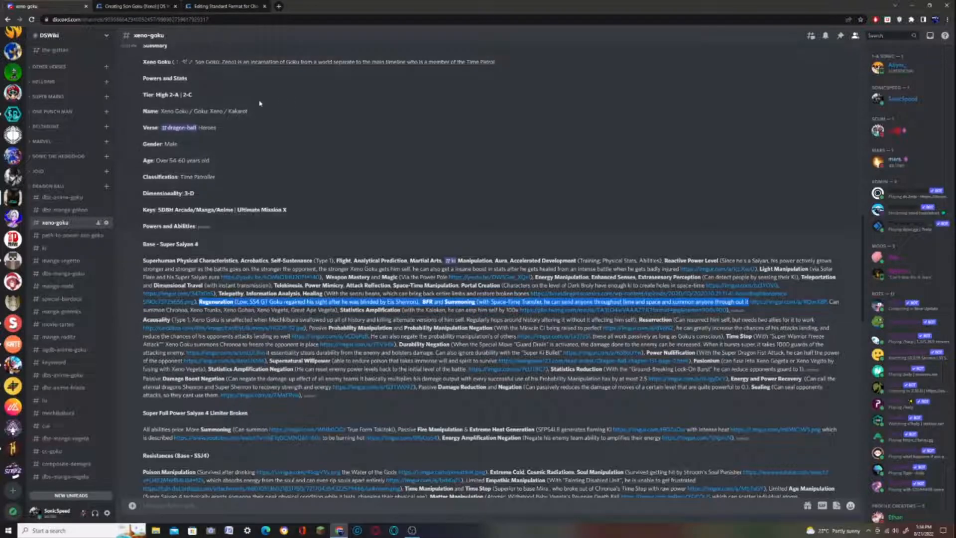
pyautogui.click(148, 6)
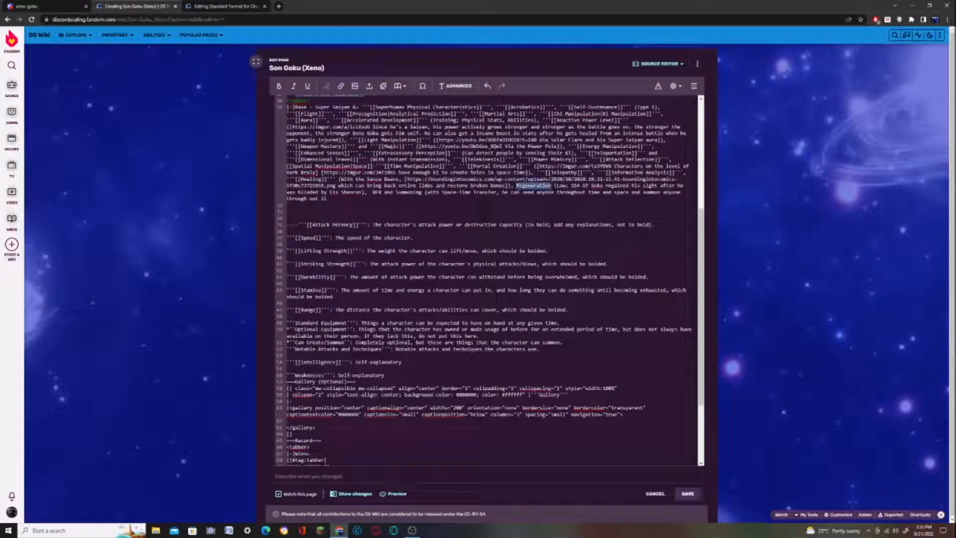
# - Bold Regeneration, BFR and Summoning and link each to the wiki page of the same name
pyautogui.click(278, 87)
pyautogui.click(341, 86)
pyautogui.click(600, 204)
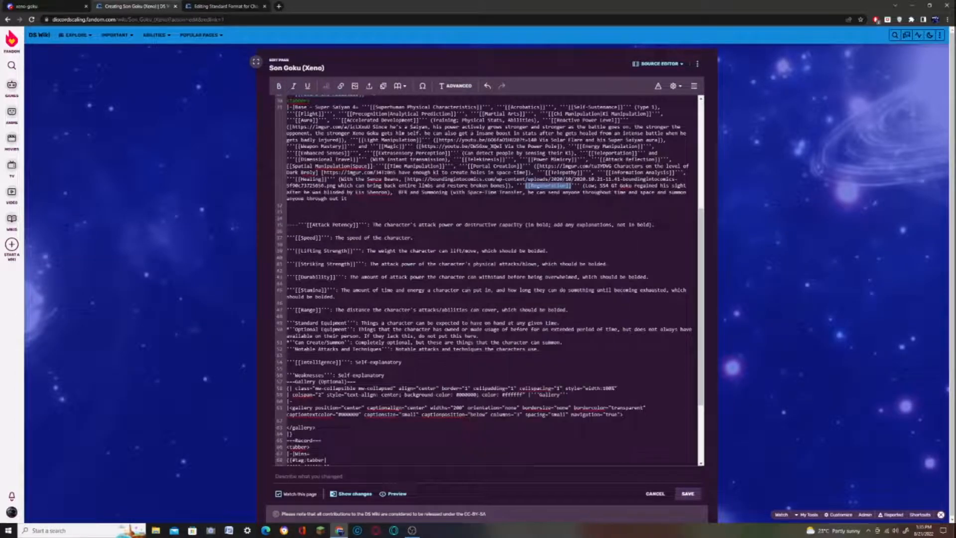
pyautogui.click(279, 85)
pyautogui.click(342, 86)
pyautogui.click(473, 204)
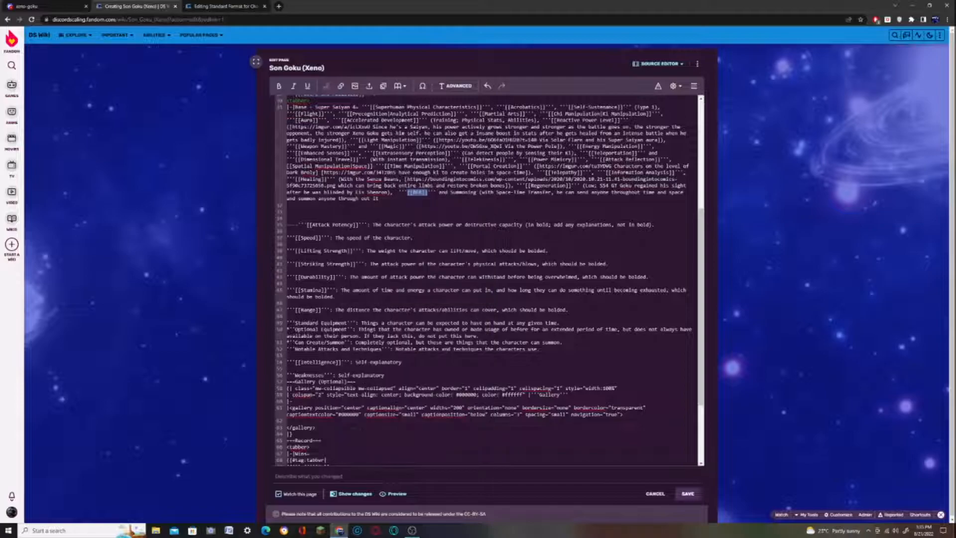
pyautogui.tripleClick(457, 185)
pyautogui.doubleClick(462, 192)
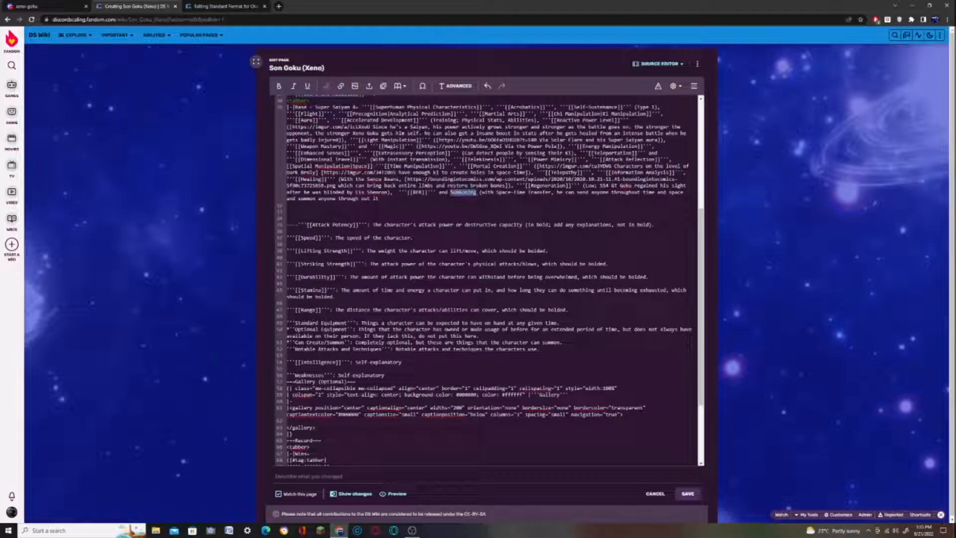
pyautogui.click(279, 85)
pyautogui.click(340, 85)
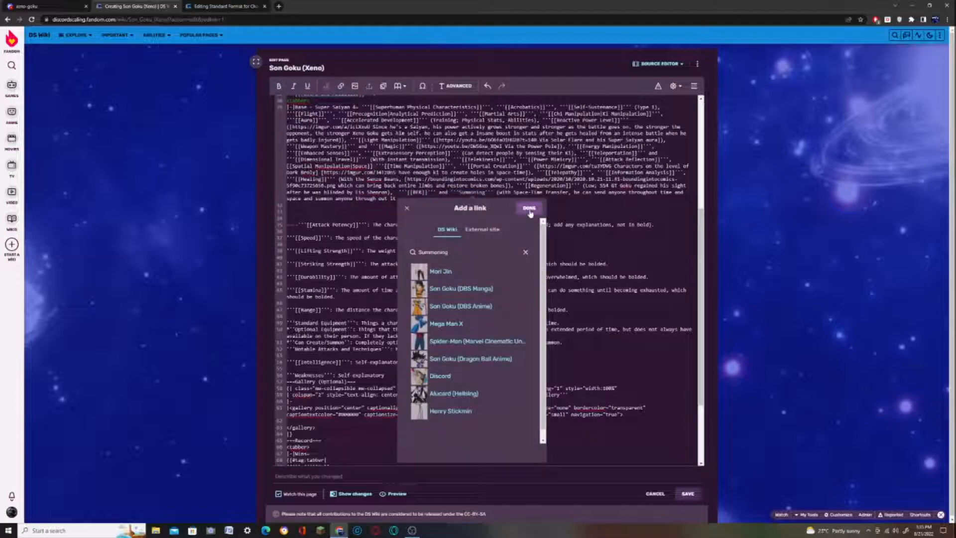
pyautogui.click(530, 207)
# - Link "he can send anyone throughout time and space and summon anyone through out it" to its imgur source URL from Discord
pyautogui.click(74, 4)
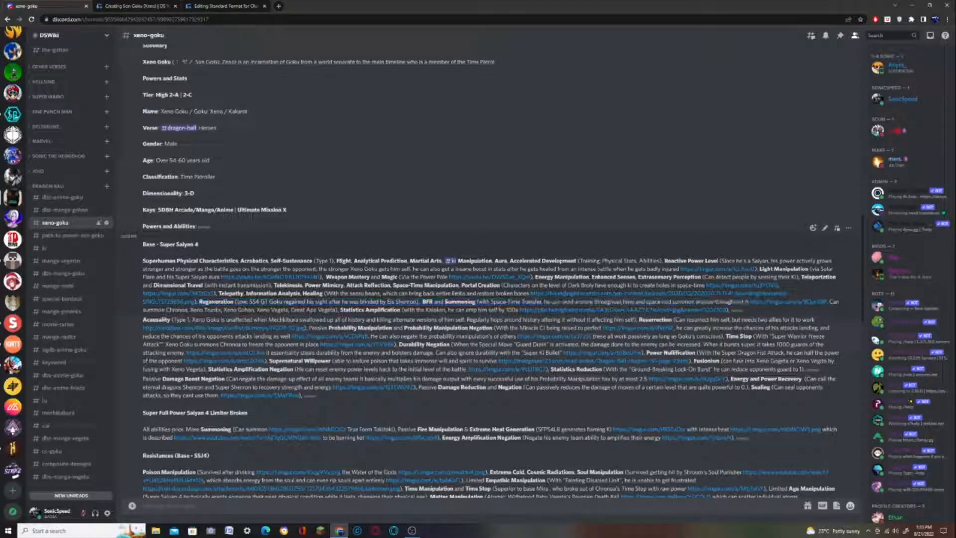
pyautogui.rightClick(789, 303)
pyautogui.click(802, 346)
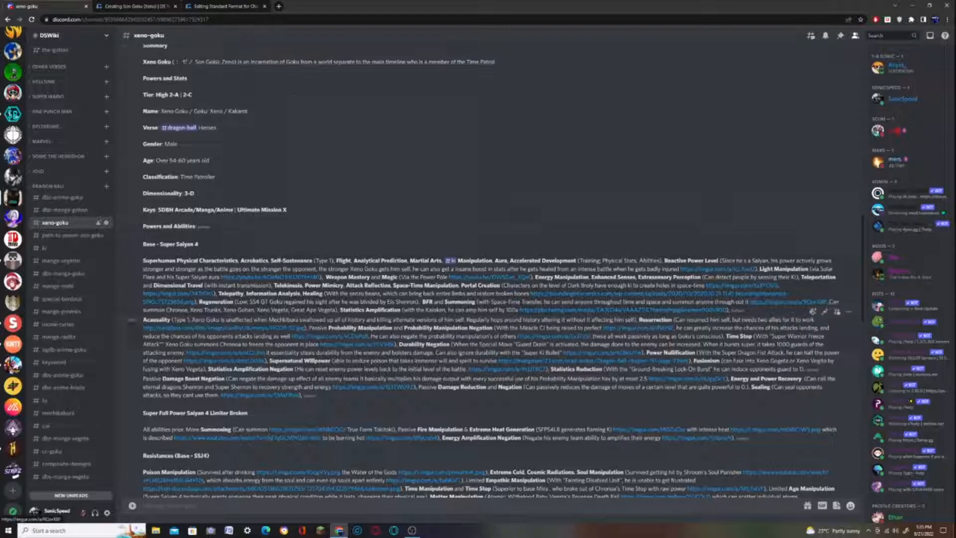
pyautogui.click(132, 6)
pyautogui.moveTo(578, 192); pyautogui.dragTo(295, 198)
pyautogui.click(341, 85)
pyautogui.click(418, 236)
pyautogui.hotkey('ctrl', 'v')
pyautogui.click(465, 214)
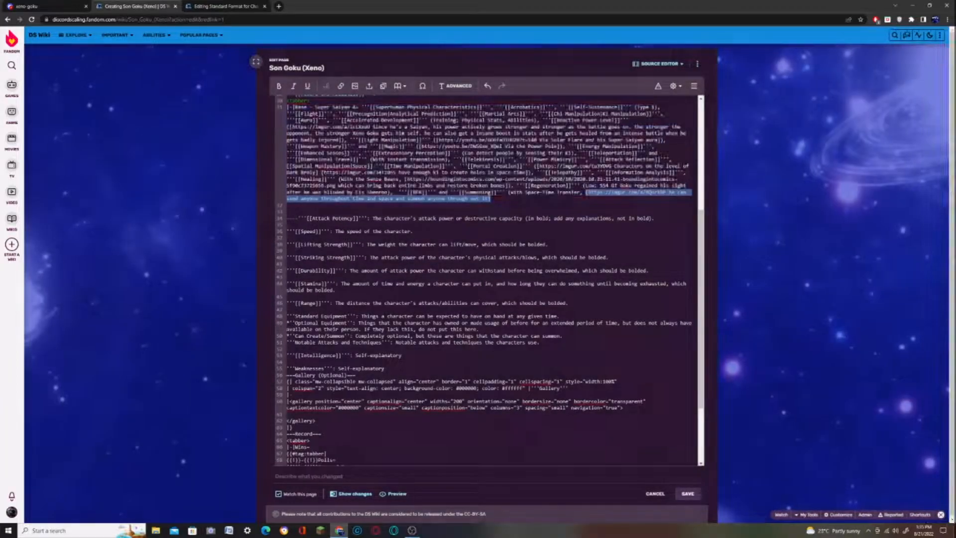
# - Copy the list of summonable characters and the Statistics Amplification text from Discord and add them after the Space-Time Transfer link
pyautogui.click(492, 199)
pyautogui.click(32, 4)
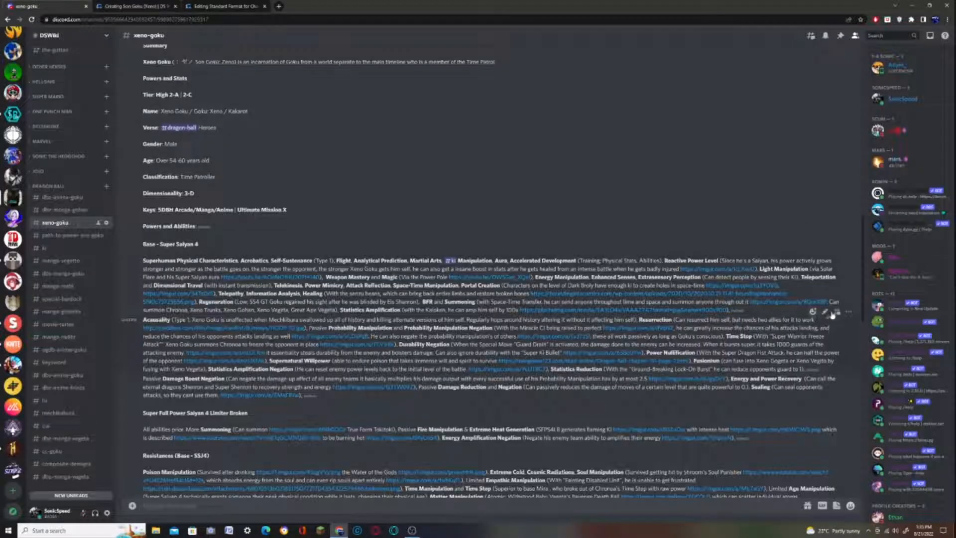
pyautogui.moveTo(829, 301); pyautogui.dragTo(515, 316)
pyautogui.hotkey('ctrl', 'c')
pyautogui.click(132, 6)
pyautogui.hotkey('ctrl', 'v')
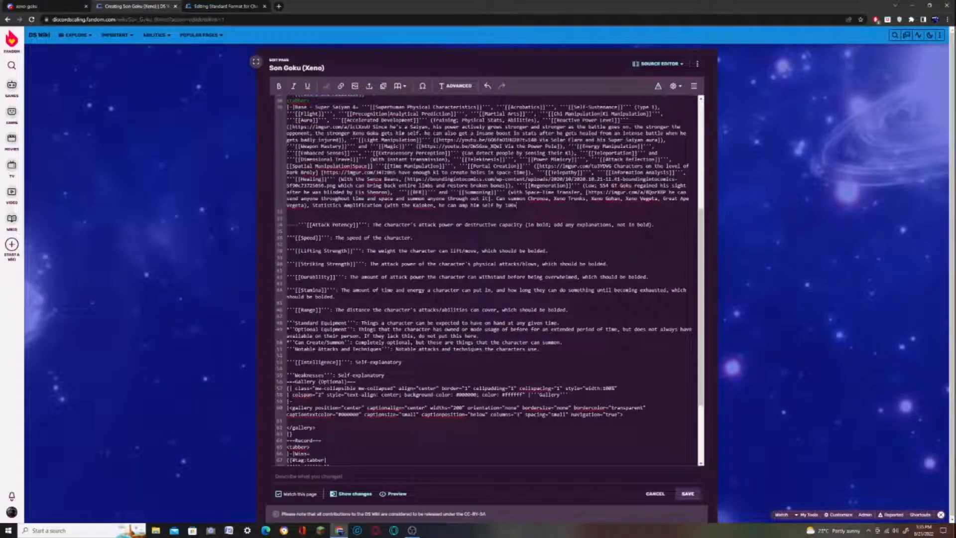
# - Bold Statistics Amplification and link it to the wiki page of the same name
pyautogui.moveTo(342, 205); pyautogui.dragTo(382, 206)
pyautogui.click(278, 86)
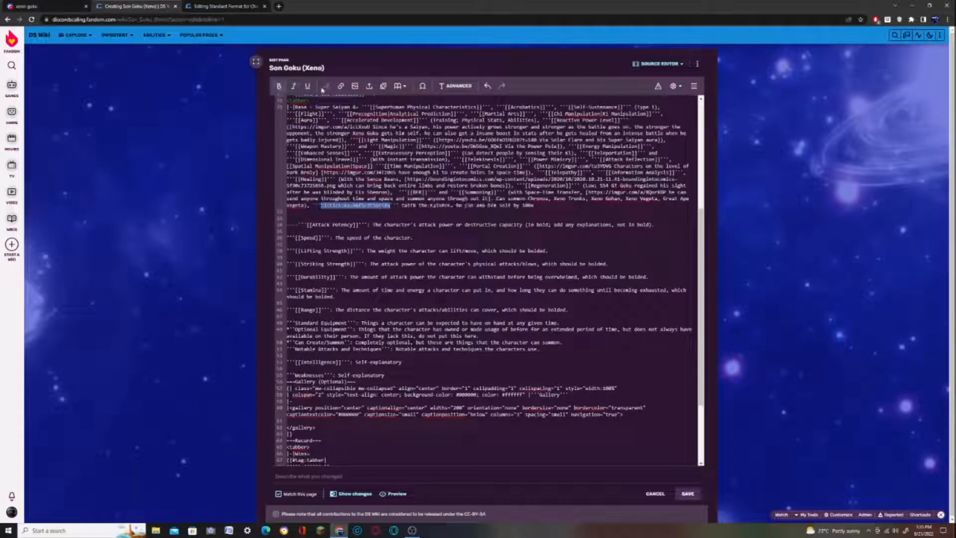
pyautogui.click(341, 86)
pyautogui.click(413, 200)
# - Link "he can amp him self by 100x" in the Kaioken note to its source image URL from Discord
pyautogui.click(25, 6)
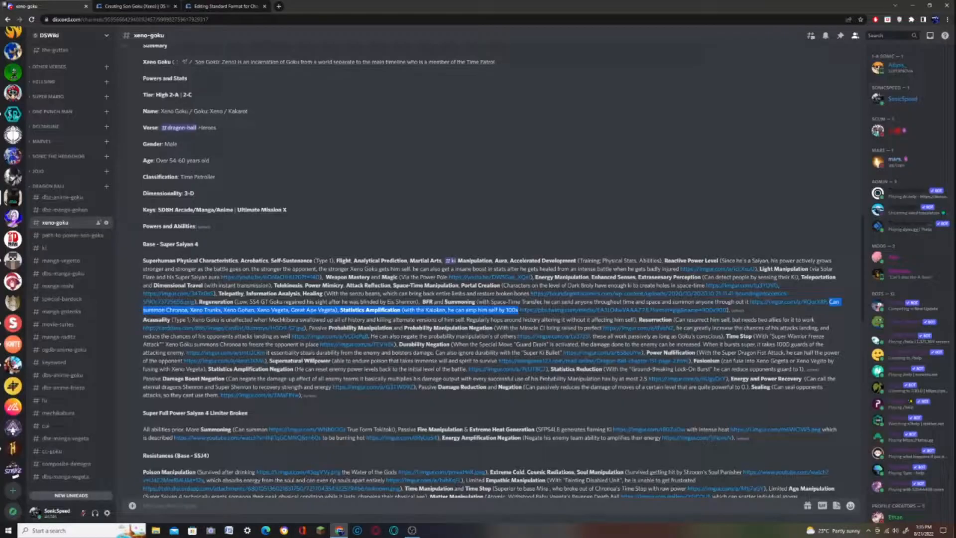
pyautogui.rightClick(527, 311)
pyautogui.click(543, 356)
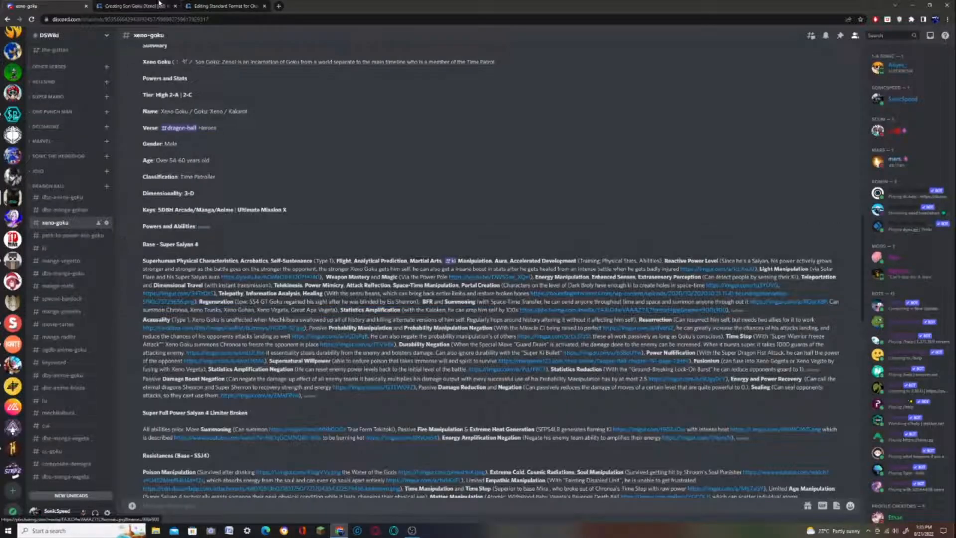
pyautogui.click(150, 5)
pyautogui.moveTo(545, 179); pyautogui.dragTo(467, 179)
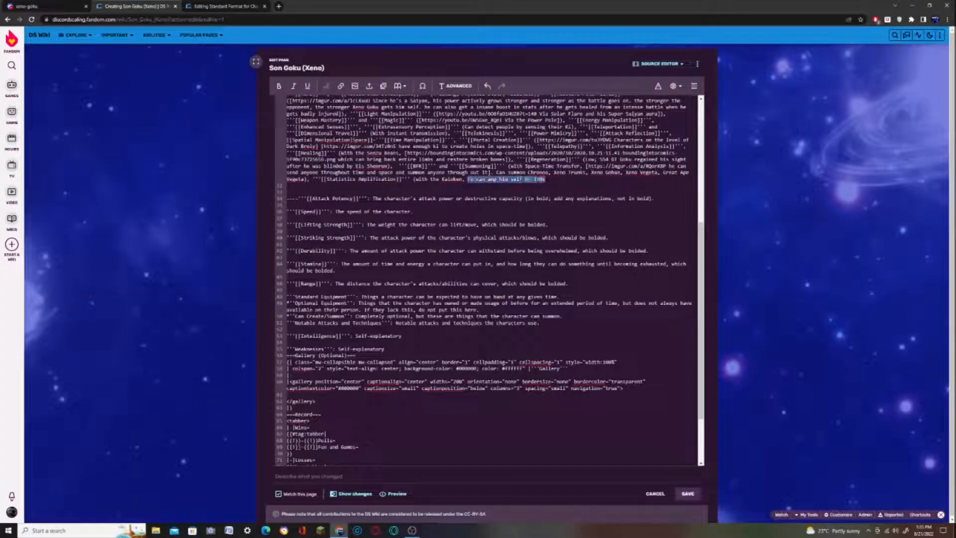
pyautogui.click(340, 87)
pyautogui.click(516, 215)
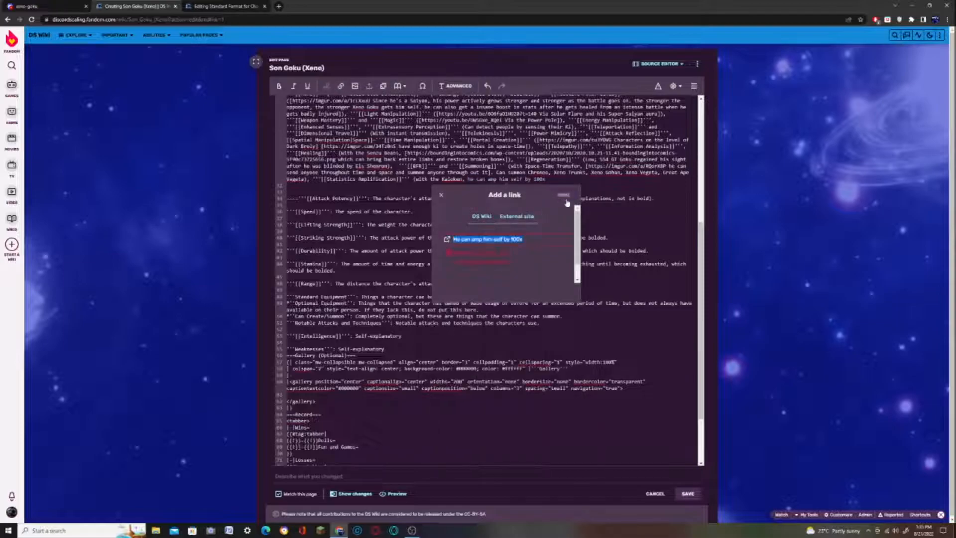
pyautogui.hotkey('ctrl', 'v')
pyautogui.click(563, 194)
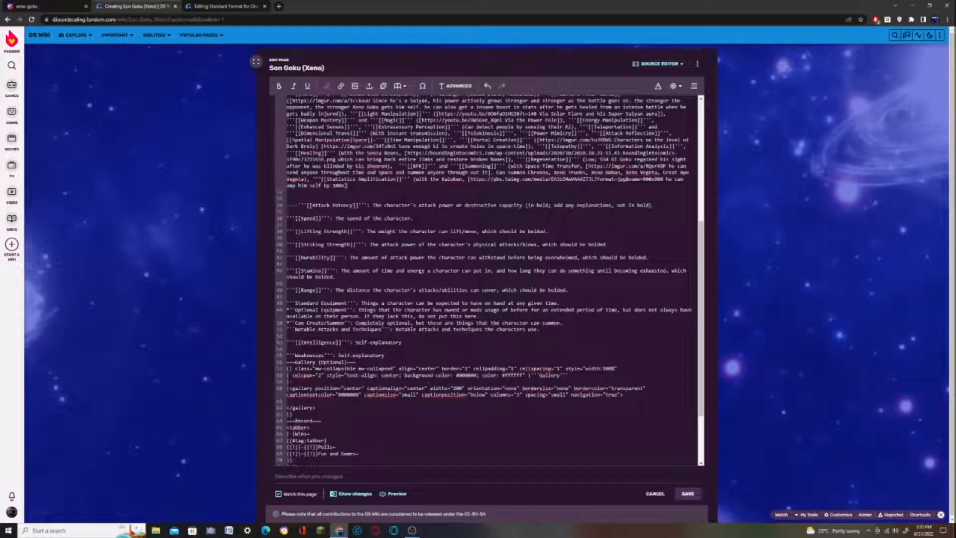
# - Copy the Acausality and Resurrection text from Discord and add it after the Statistics Amplification entry
pyautogui.click(29, 6)
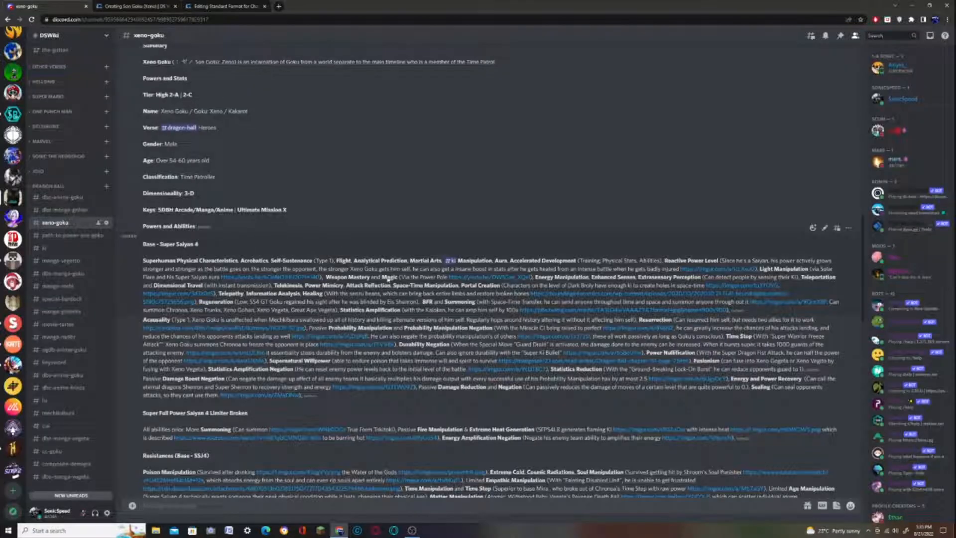
pyautogui.moveTo(143, 319); pyautogui.dragTo(789, 320)
pyautogui.hotkey('ctrl', 'c')
pyautogui.click(132, 6)
pyautogui.hotkey('ctrl', 'v')
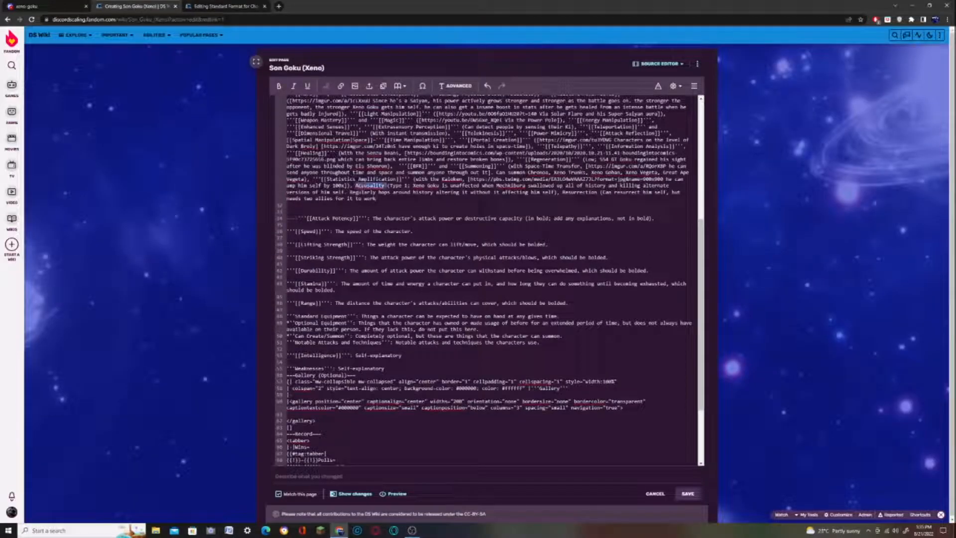
# - Bold Acausality and Resurrection and link each to the wiki page of the same name
pyautogui.click(281, 86)
pyautogui.click(340, 85)
pyautogui.press('Return')
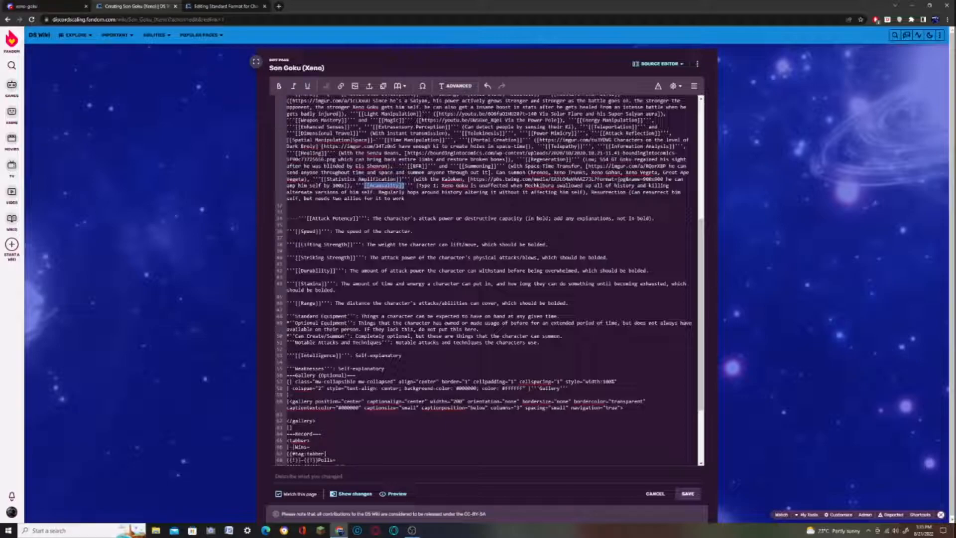
pyautogui.doubleClick(605, 192)
pyautogui.click(278, 87)
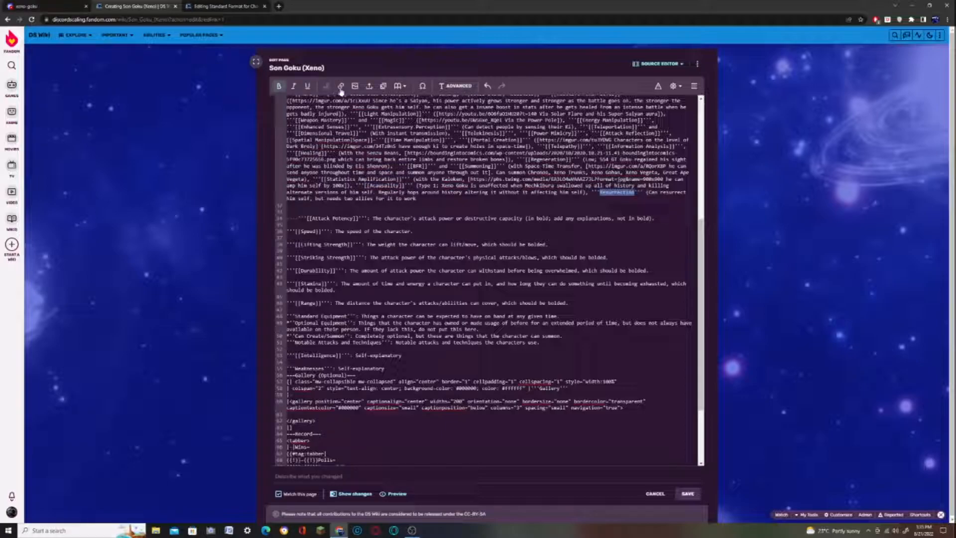
pyautogui.click(340, 86)
pyautogui.click(673, 196)
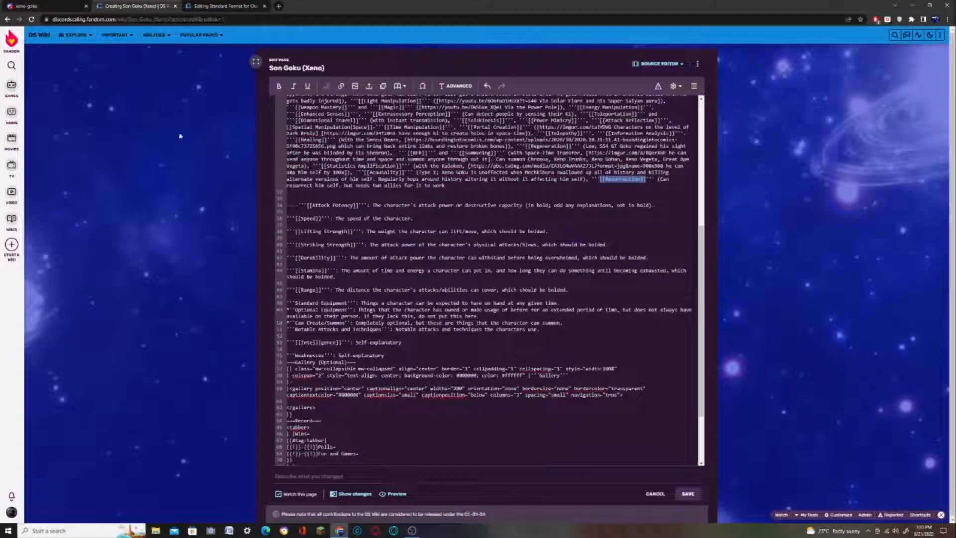
# - Link the Resurrection note "Can resurrect him self, but needs two allies for it to work" to its source image URL from Discord
pyautogui.click(35, 6)
pyautogui.click(273, 324)
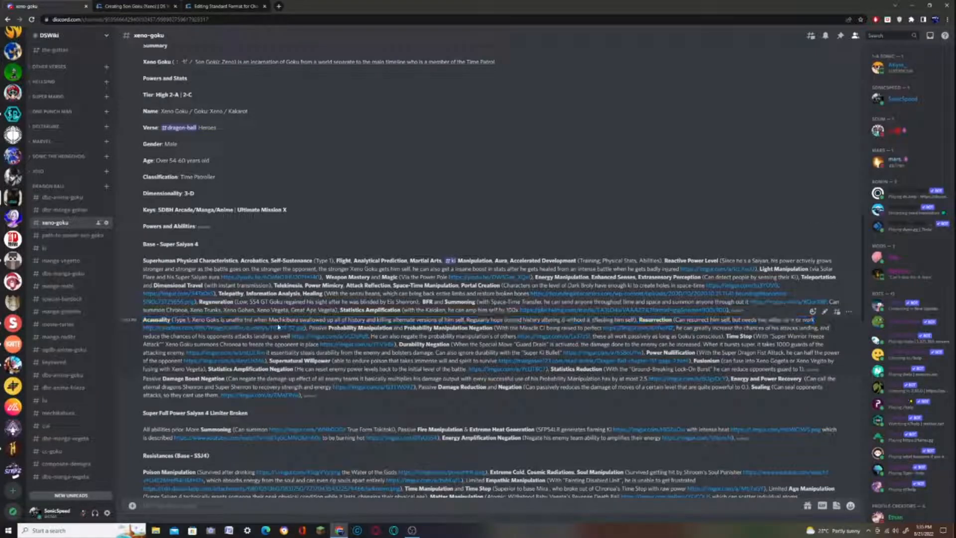
pyautogui.rightClick(266, 329)
pyautogui.click(300, 375)
pyautogui.click(154, 5)
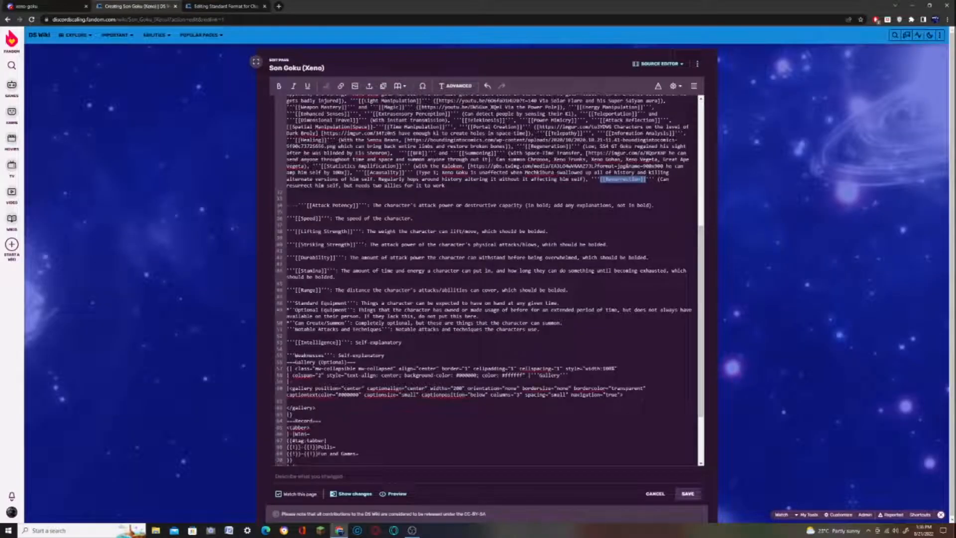
pyautogui.moveTo(659, 179); pyautogui.dragTo(445, 186)
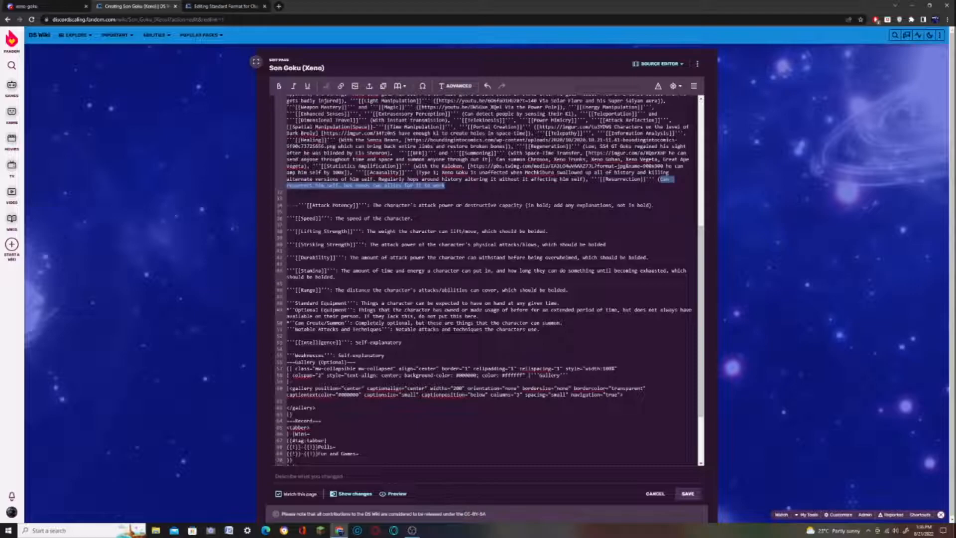
pyautogui.click(340, 85)
pyautogui.click(455, 215)
pyautogui.hotkey('ctrl', 'v')
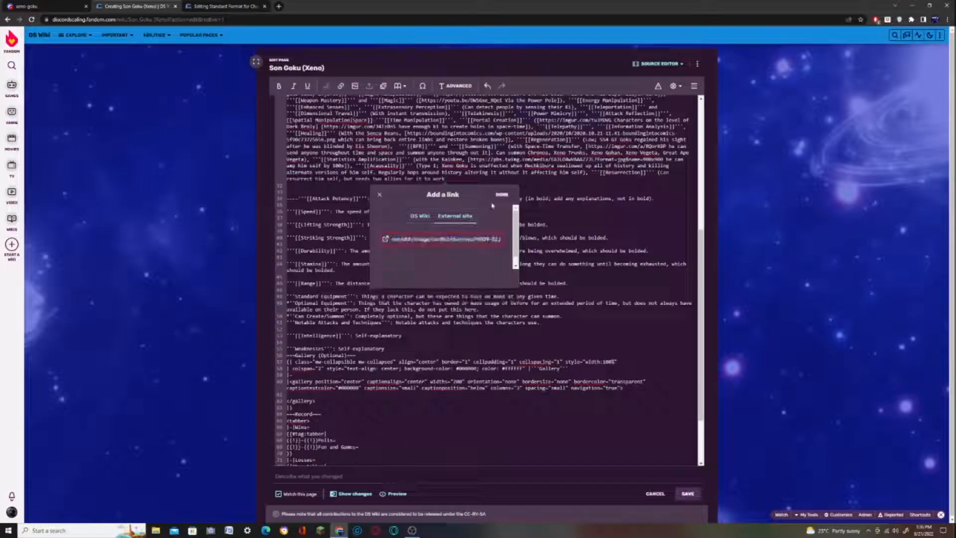
pyautogui.click(498, 198)
pyautogui.click(632, 179)
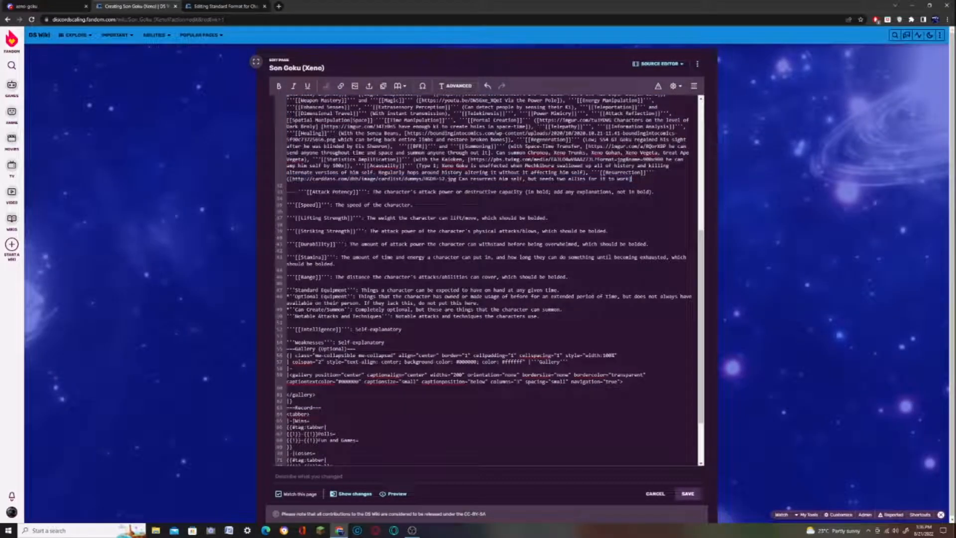
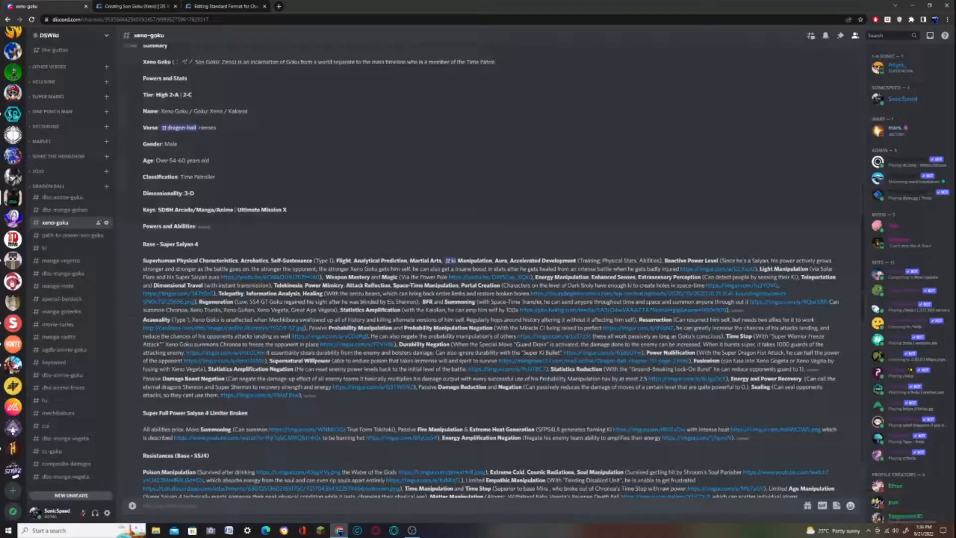
# - Copy the passive Probability Manipulation and Probability Manipulation Negation text from Discord and add it after the Resurrection entry
pyautogui.click(30, 6)
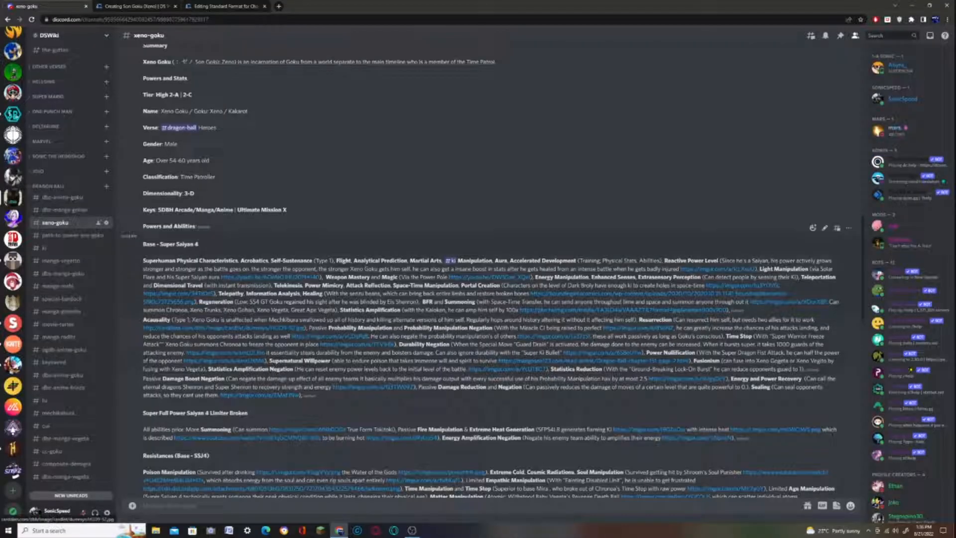
pyautogui.moveTo(309, 328); pyautogui.dragTo(601, 329)
pyautogui.hotkey('ctrl', 'c')
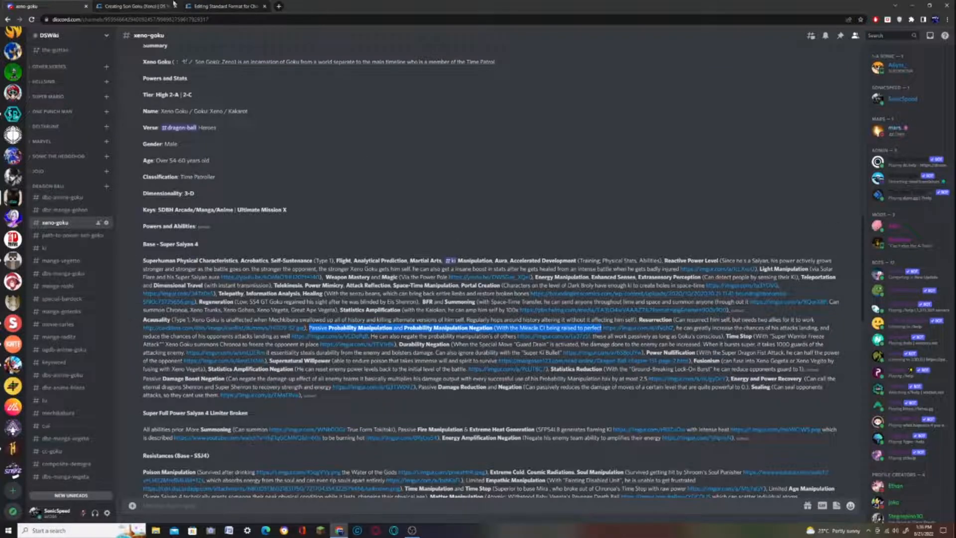
pyautogui.click(174, 5)
pyautogui.hotkey('ctrl', 'v')
# - Bold both Probability Manipulation mentions and Negation, and link each to the wiki page of the same name
pyautogui.moveTo(287, 186); pyautogui.dragTo(469, 186)
pyautogui.click(279, 86)
pyautogui.click(341, 86)
pyautogui.click(404, 200)
pyautogui.click(279, 85)
pyautogui.click(340, 86)
pyautogui.click(500, 199)
pyautogui.doubleClick(513, 185)
pyautogui.click(294, 86)
pyautogui.click(340, 86)
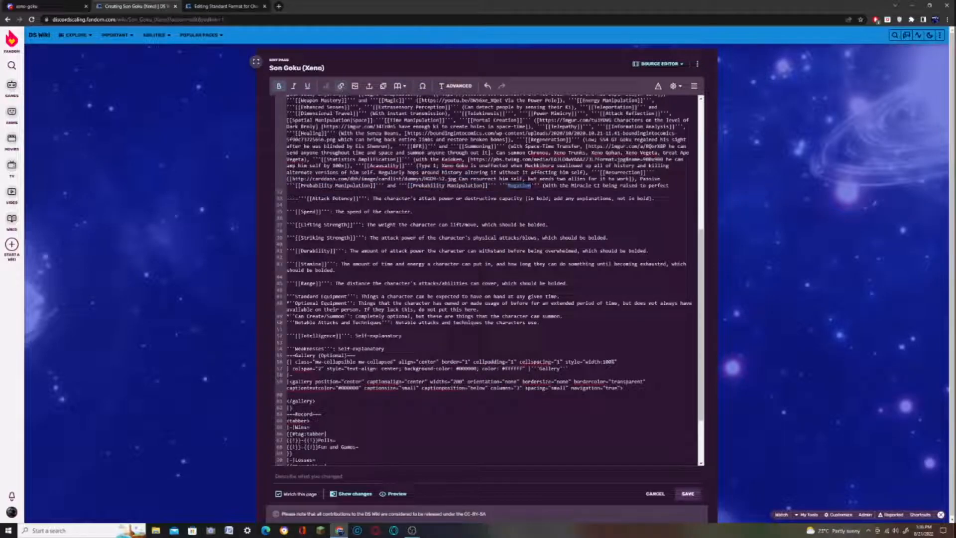
pyautogui.click(577, 201)
# - Link "With the Miracle CI being raised to perfect" to its imgur URL from Discord
pyautogui.hotkey('ctrl', 'shift', 'Tab')
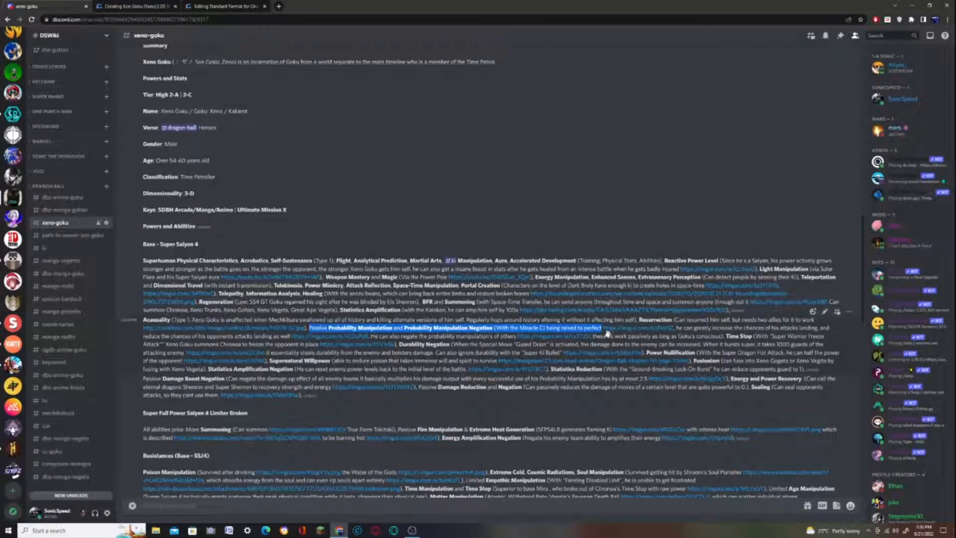
pyautogui.rightClick(617, 329)
pyautogui.click(648, 380)
pyautogui.click(160, 6)
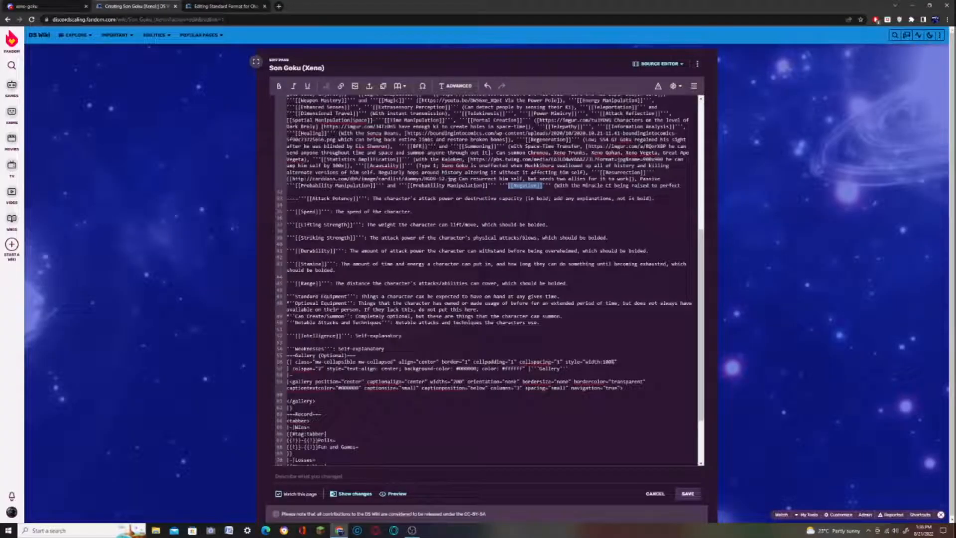
pyautogui.moveTo(556, 186); pyautogui.dragTo(680, 186)
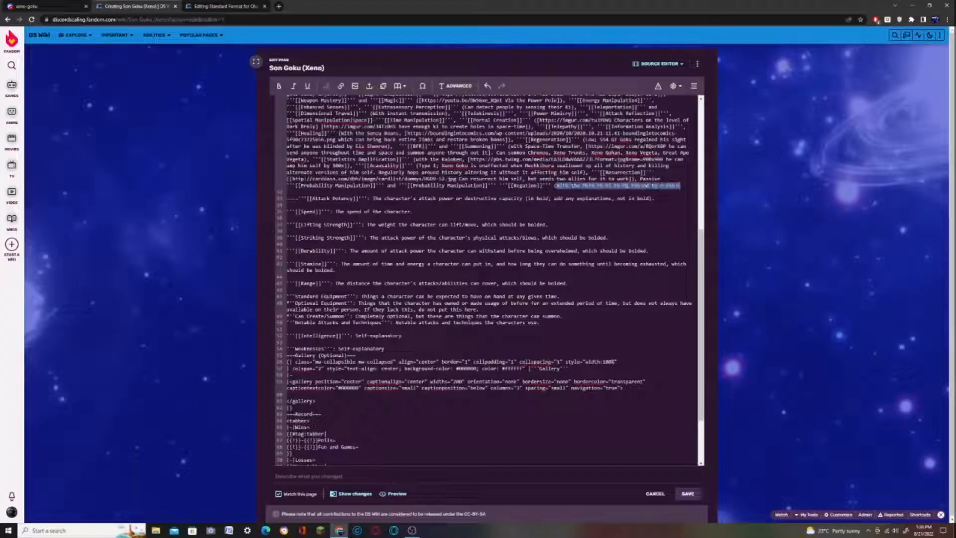
pyautogui.click(341, 86)
pyautogui.click(628, 222)
pyautogui.hotkey('ctrl', 'v')
pyautogui.click(677, 201)
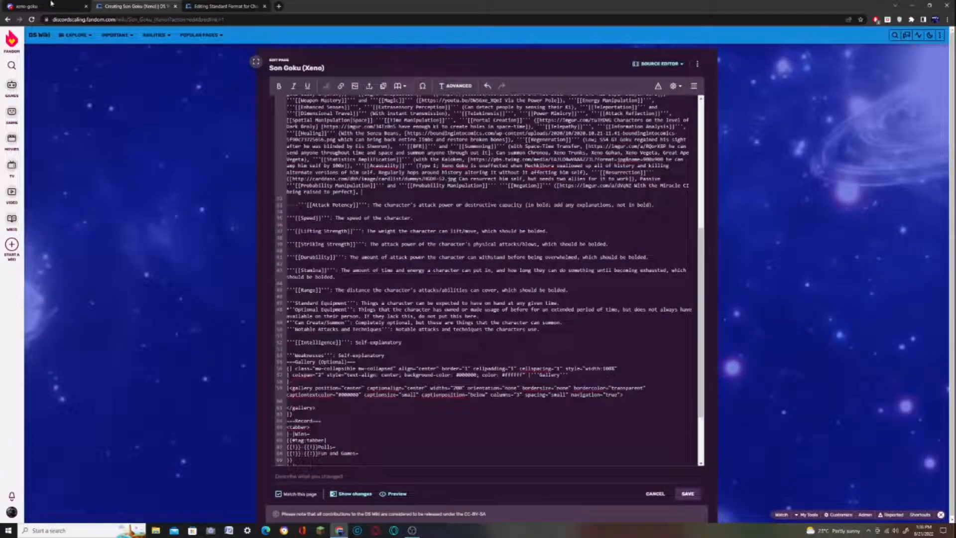
# - Copy the text about increasing his own and reducing his opponents' chances of landing attacks from Discord and add it after the Miracle CI link
pyautogui.click(69, 4)
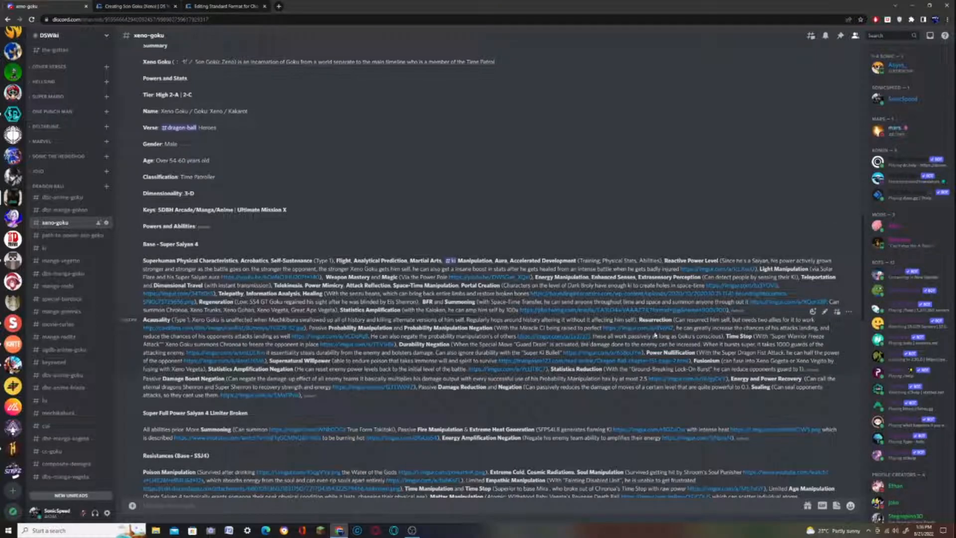
pyautogui.moveTo(676, 328); pyautogui.dragTo(279, 336)
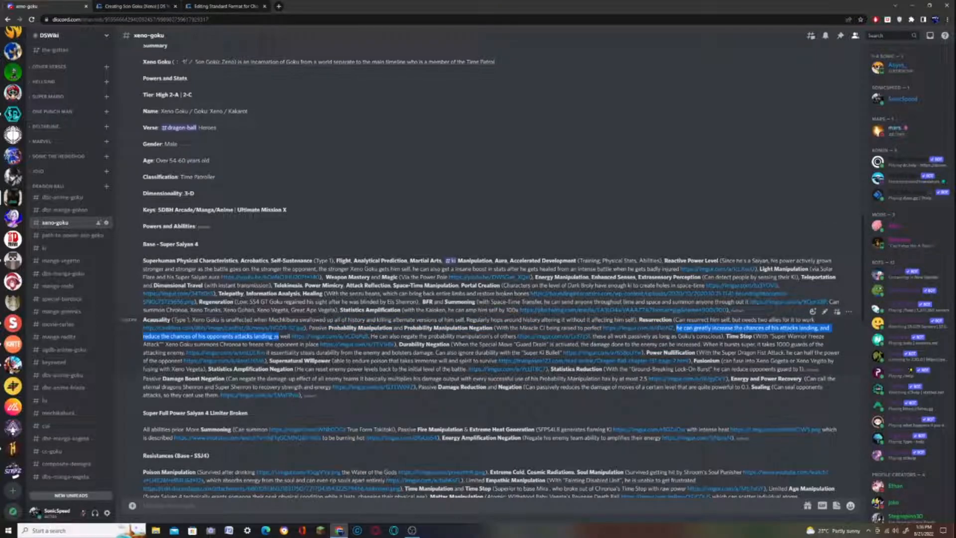
pyautogui.click(172, 7)
pyautogui.write('he can greatly increase the chances of his attacks landing, and reduce the chances of the opponents attacks landing as well')
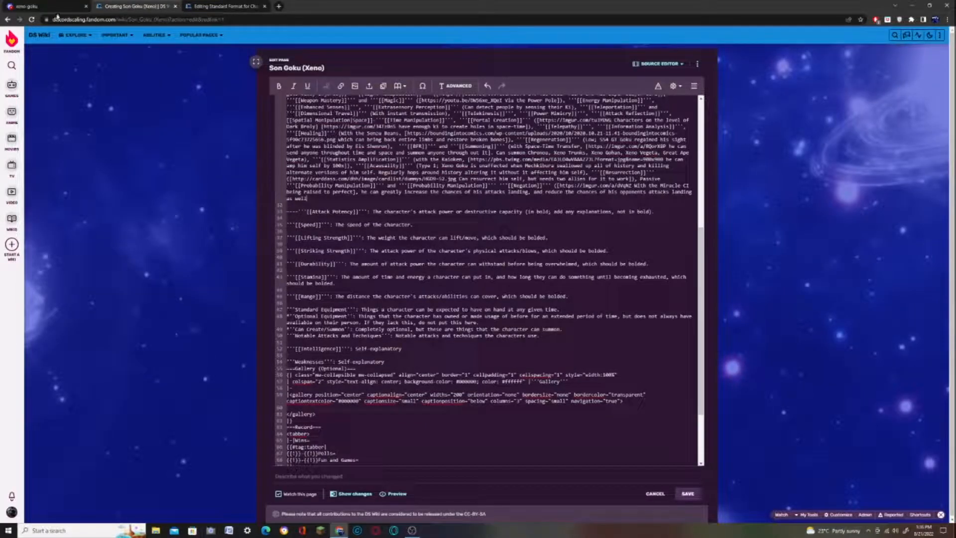
# - Link the sentence about the chances of attacks landing to its imgur URL from Discord
pyautogui.click(2, 3)
pyautogui.rightClick(313, 338)
pyautogui.click(349, 397)
pyautogui.click(134, 6)
pyautogui.keyDown('shift'); pyautogui.click(365, 191); pyautogui.keyUp('shift')
pyautogui.click(341, 86)
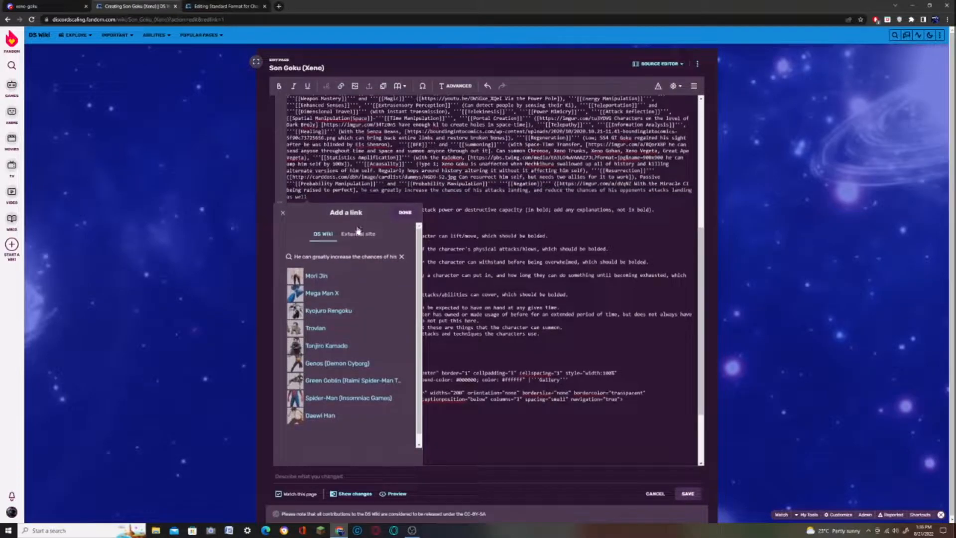
pyautogui.click(360, 234)
pyautogui.write('https://imgur.com/a/vCOqPqR')
pyautogui.click(405, 213)
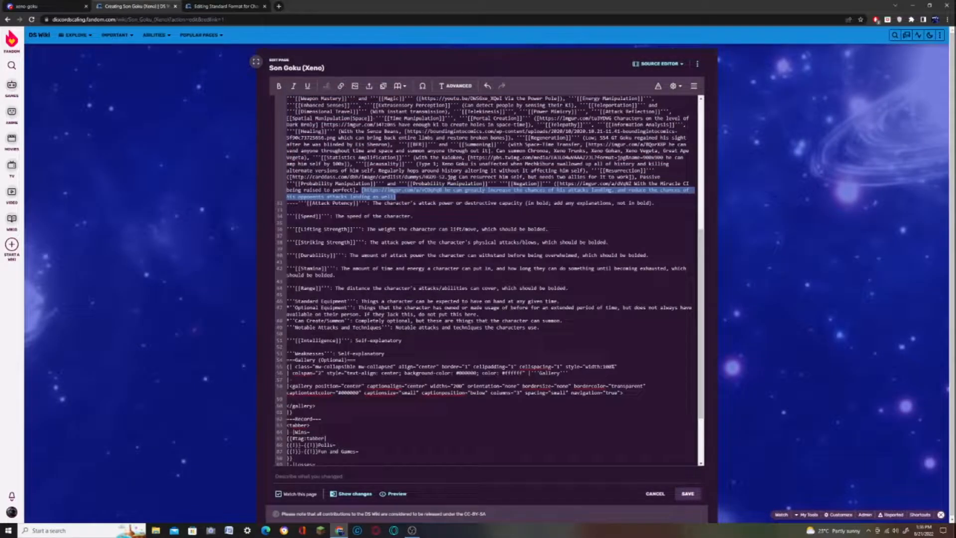
pyautogui.press('End')
pyautogui.press('Return')
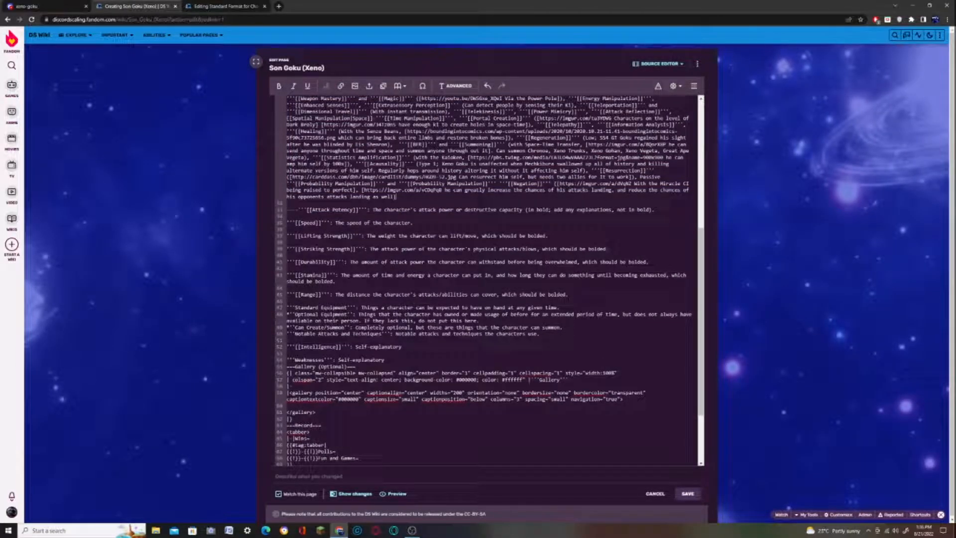
# - Copy "He can also negate the probability manipulation's of others" from Discord and add it after the attack chances link
pyautogui.click(2, 4)
pyautogui.click(128, 5)
pyautogui.click(45, 4)
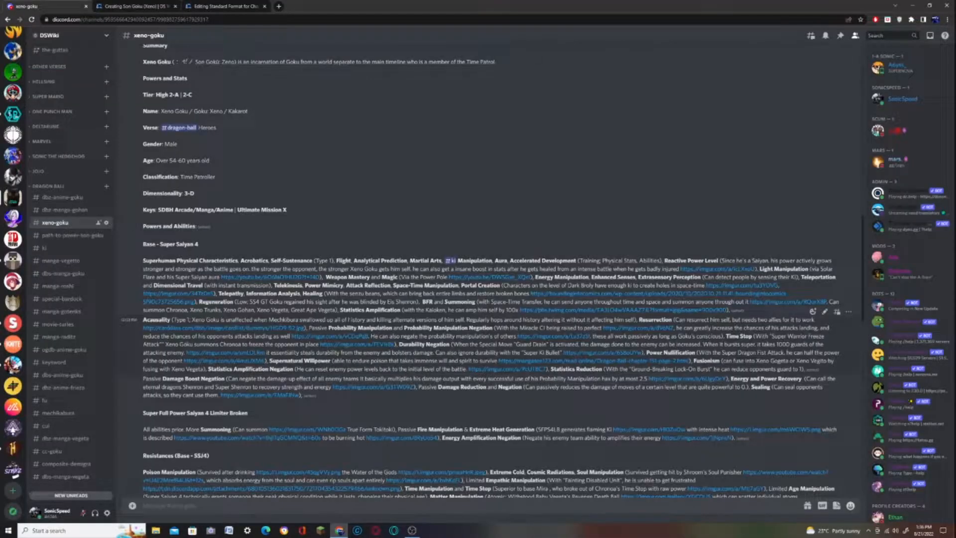
pyautogui.moveTo(371, 336); pyautogui.dragTo(494, 337)
pyautogui.click(178, 4)
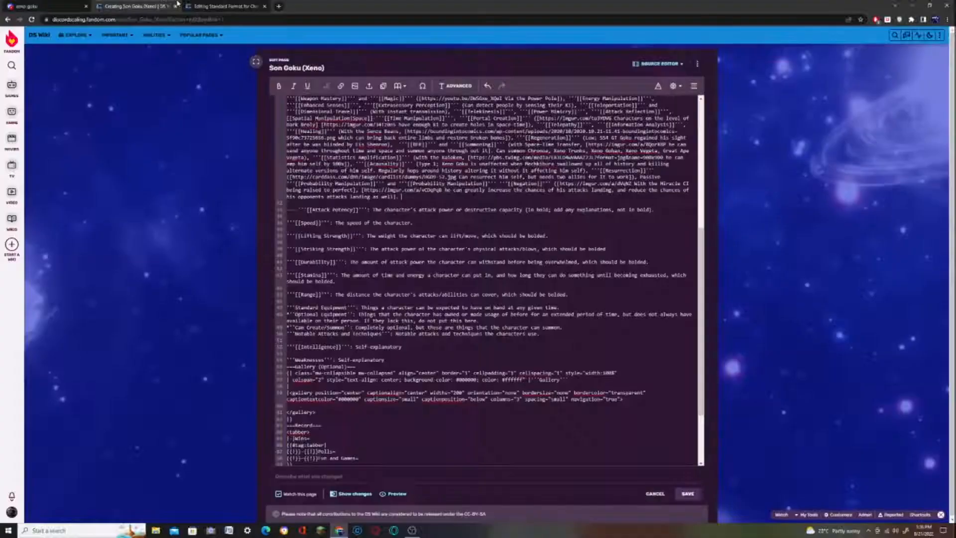
pyautogui.write("He can also negate the probability manipulation's of others")
# - Link "He can also negate the probability manipulation's of others" to its imgur URL from Discord
pyautogui.click(2, 3)
pyautogui.rightClick(530, 338)
pyautogui.click(581, 384)
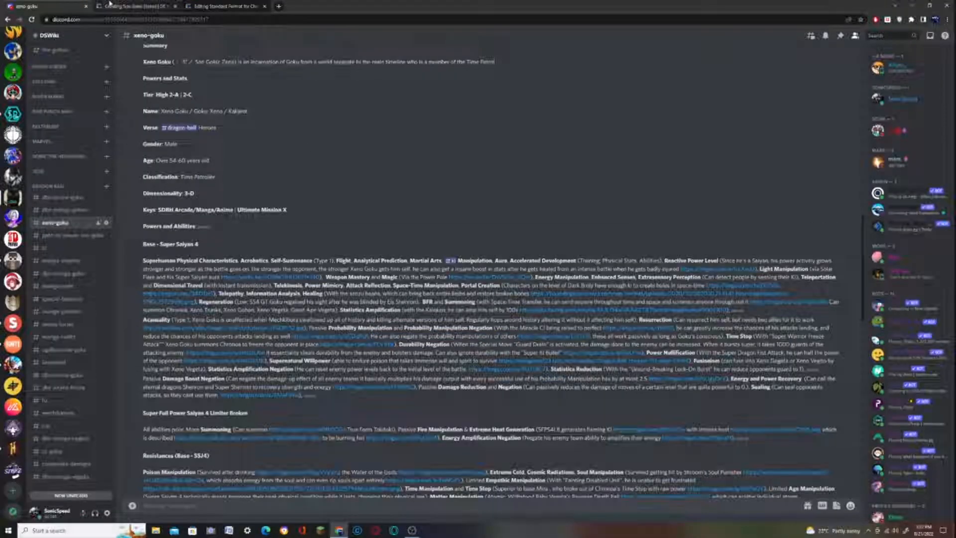
pyautogui.click(135, 6)
pyautogui.moveTo(402, 196); pyautogui.dragTo(572, 197)
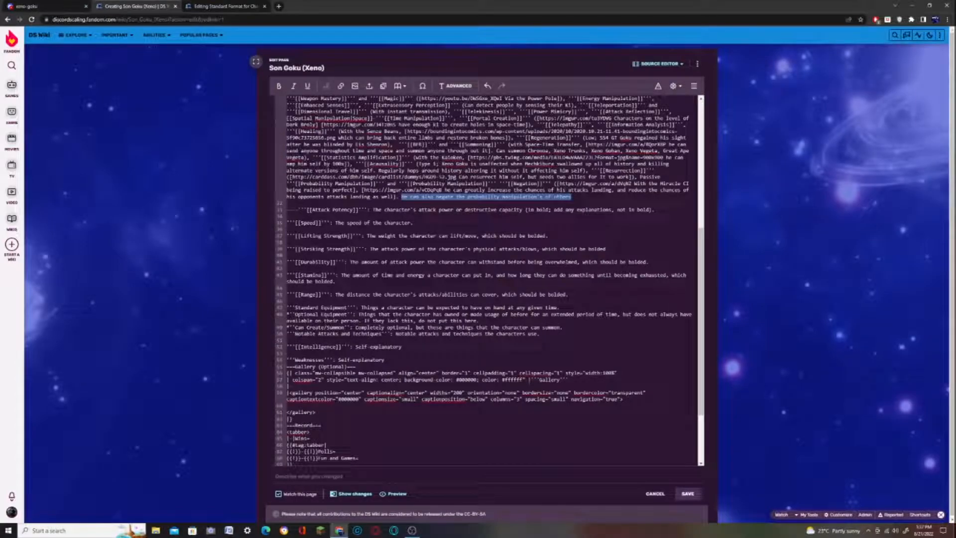
pyautogui.click(342, 86)
pyautogui.hotkey('ctrl', 'v')
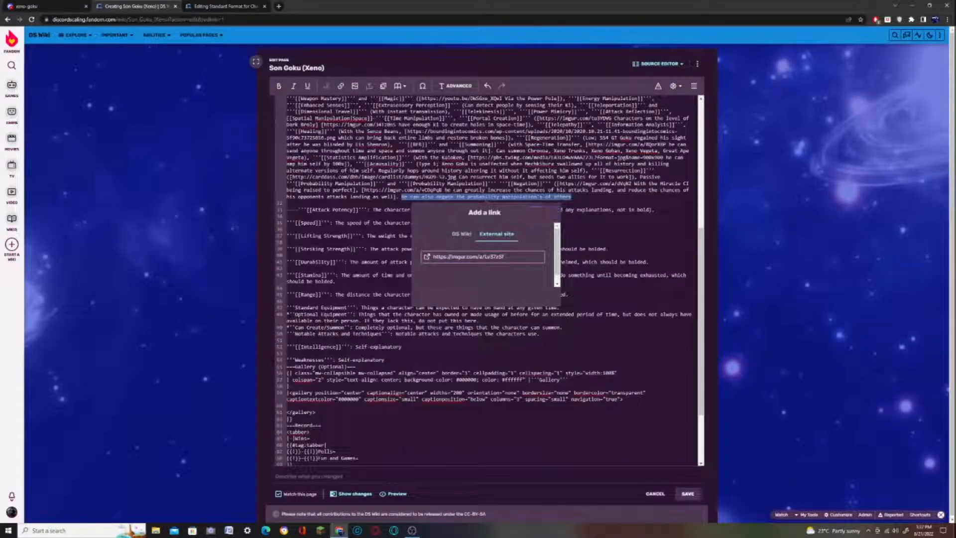
pyautogui.press('Return')
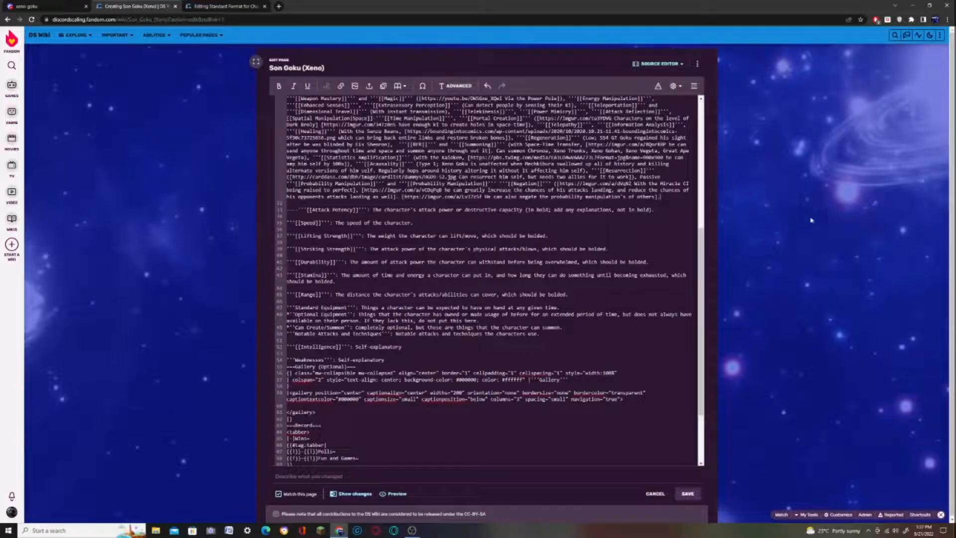
# - Copy the text from "these all work passively" through the Time Stop note from Discord and add it after the probability negation link
pyautogui.hotkey('ctrl', 'shift', 'Tab')
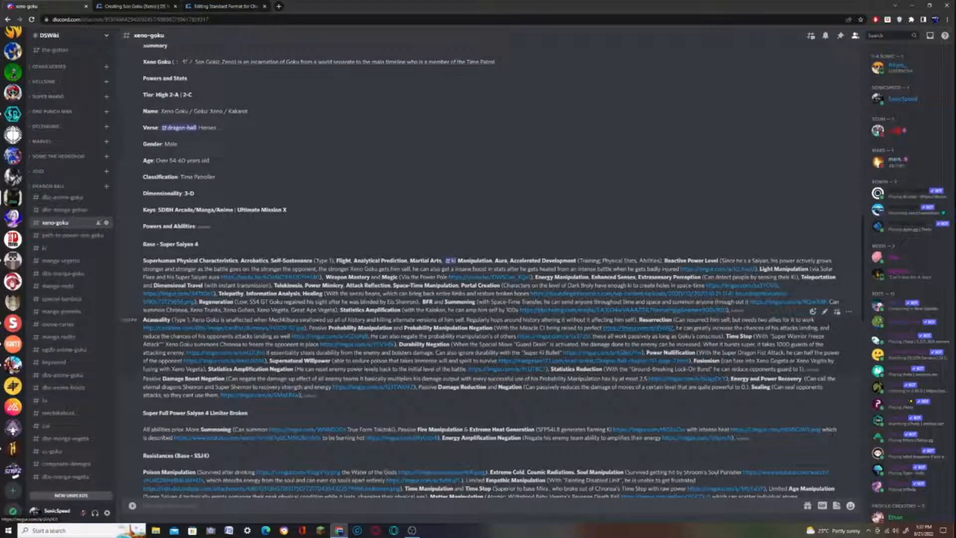
pyautogui.moveTo(592, 337); pyautogui.dragTo(319, 344)
pyautogui.click(145, 6)
pyautogui.hotkey('ctrl', 'v')
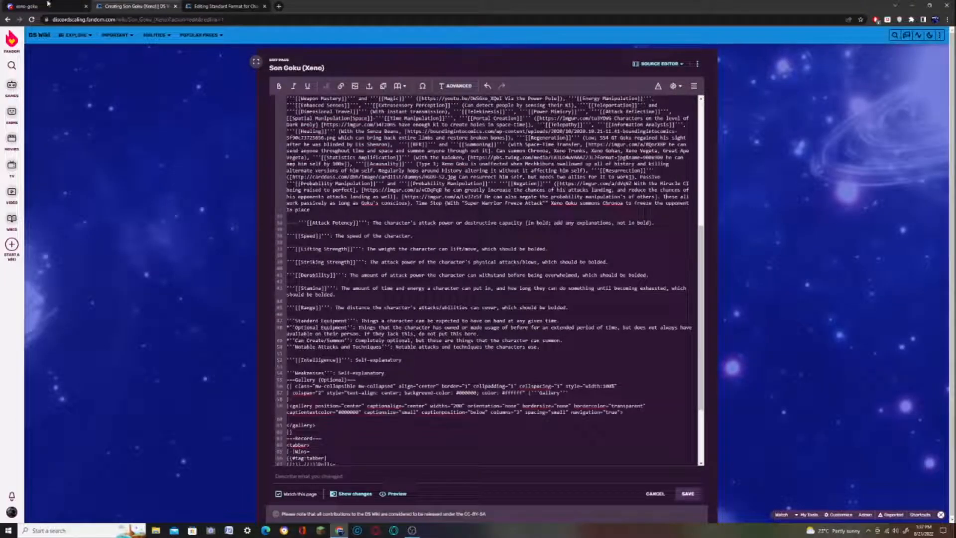
# - Bold Time Stop and link it to the wiki page of the same name
pyautogui.click(278, 86)
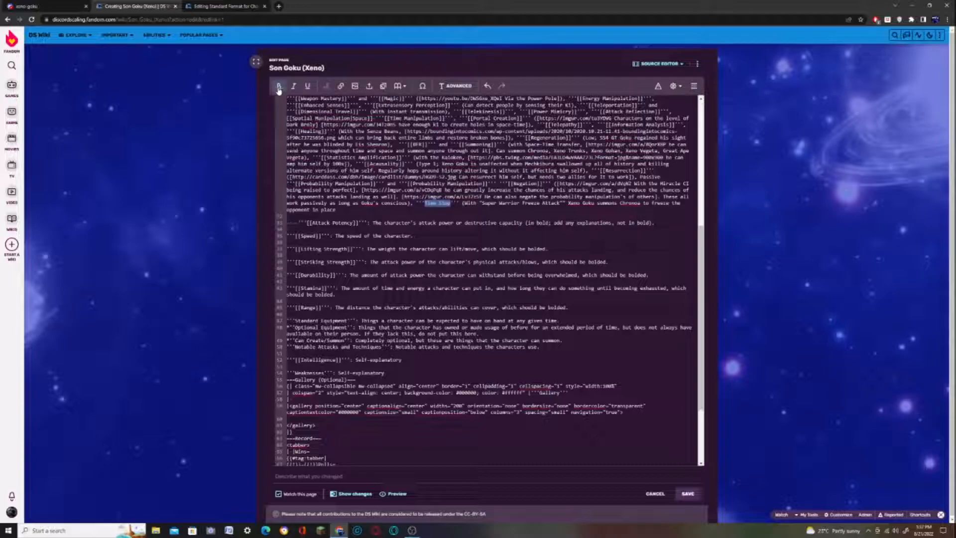
pyautogui.click(341, 88)
pyautogui.click(495, 213)
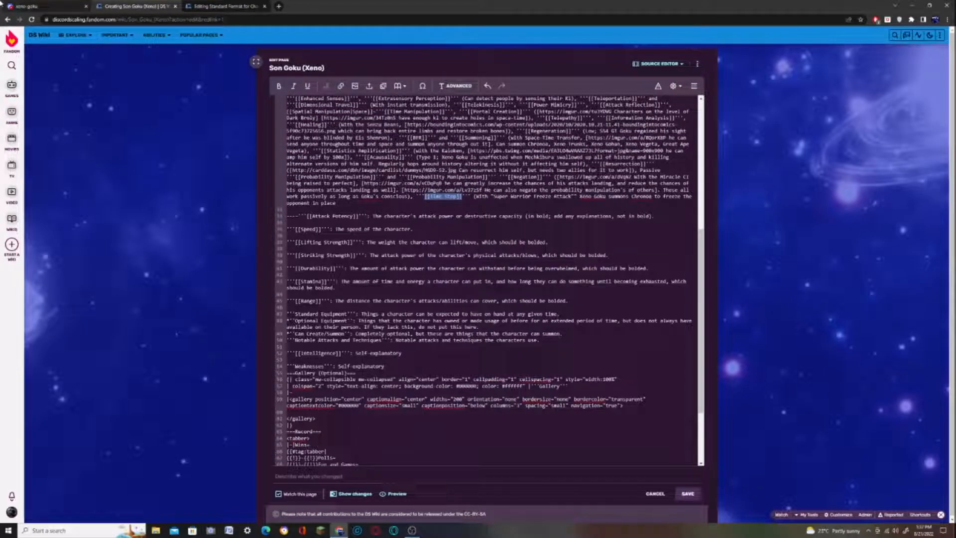
# - Copy the imgur URL that follows the Time Stop note in the Discord profile and return to the wiki page being edited
pyautogui.click(45, 7)
pyautogui.click(317, 351)
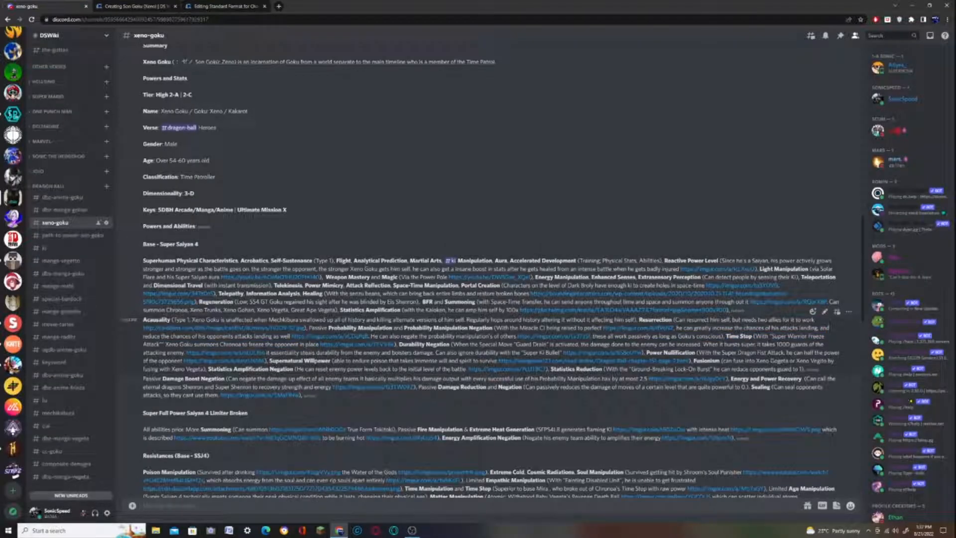
pyautogui.scroll(-3, 269, 441)
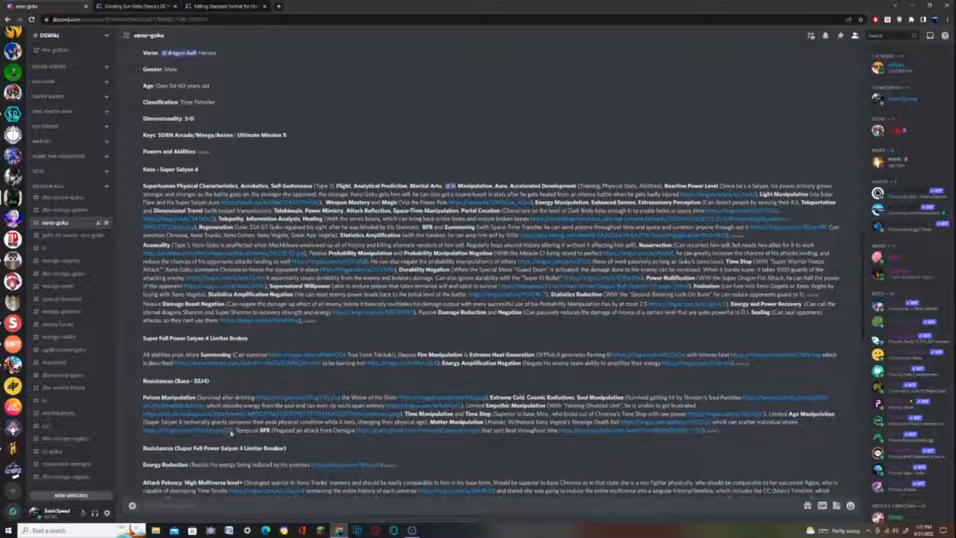
pyautogui.scroll(3, 202, 459)
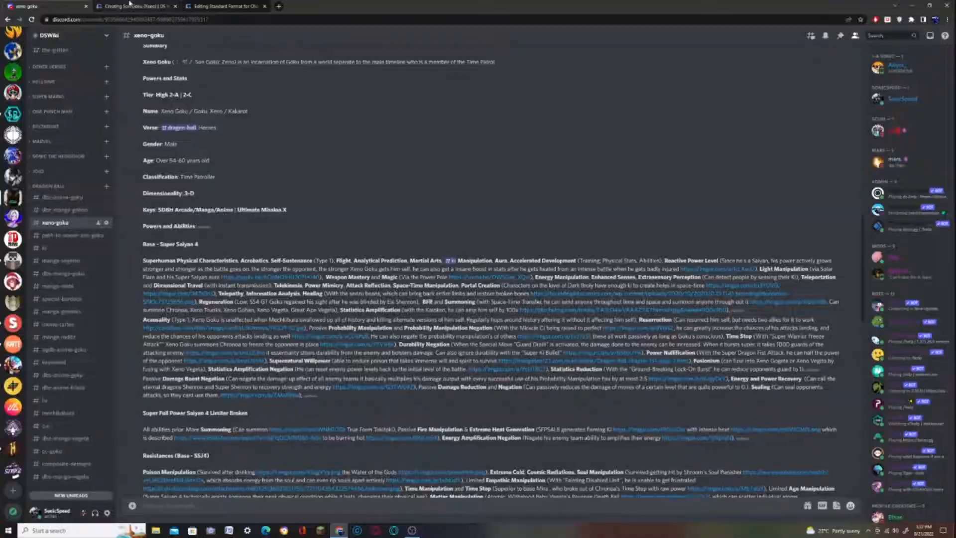
pyautogui.click(130, 6)
pyautogui.click(1, 3)
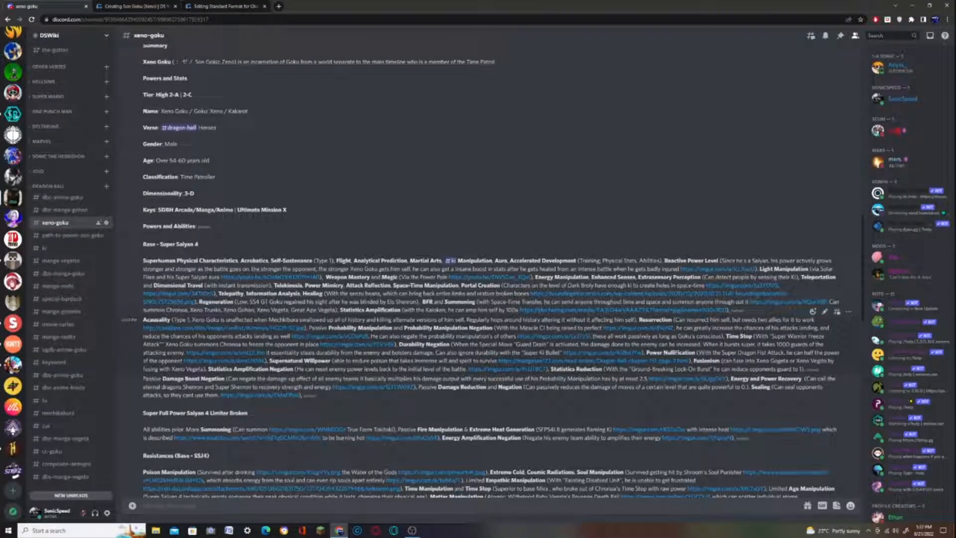
pyautogui.moveTo(218, 344); pyautogui.dragTo(281, 344)
pyautogui.rightClick(335, 344)
pyautogui.click(363, 391)
pyautogui.click(108, 5)
# - Try to link the "Super Warrior Freeze Attack" note after Time Stop to the copied imgur URL
pyautogui.click(476, 196)
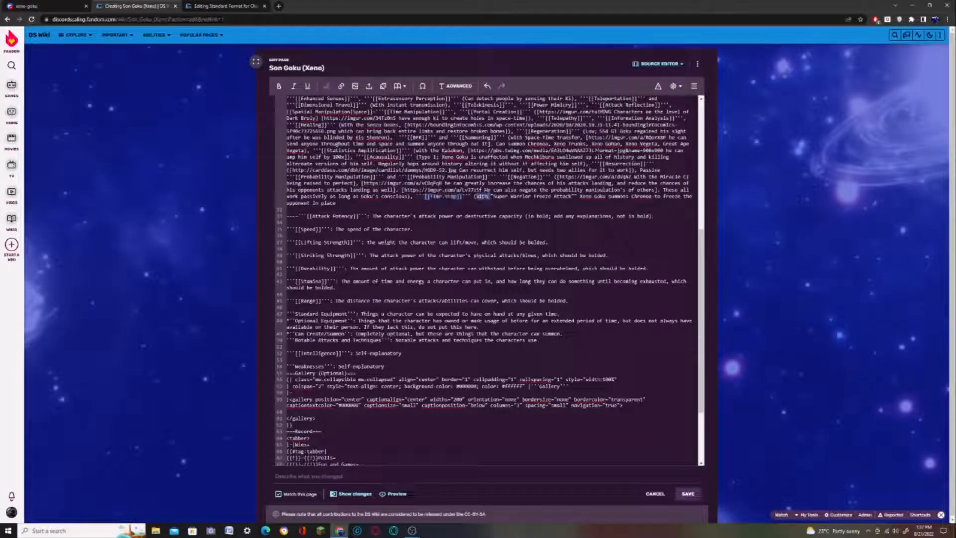
pyautogui.moveTo(489, 196); pyautogui.dragTo(339, 203)
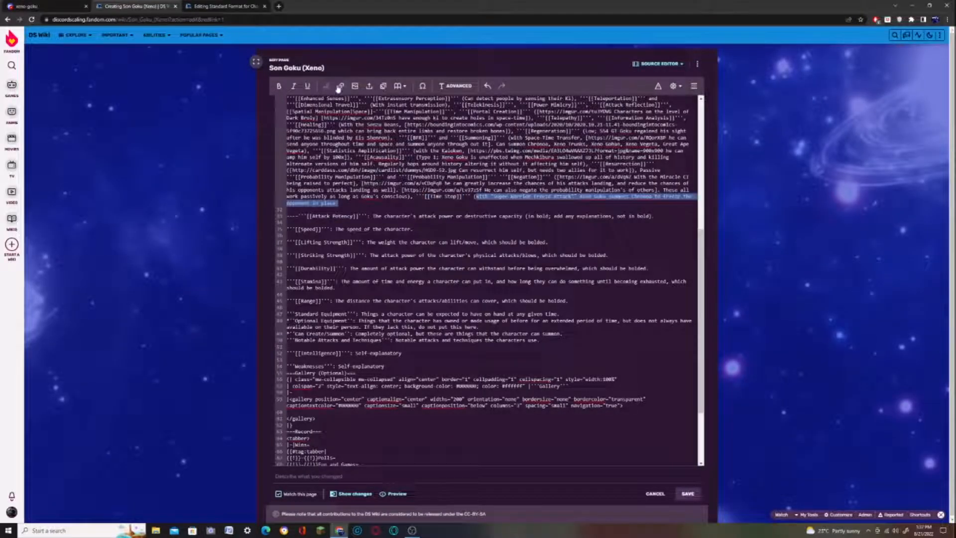
pyautogui.click(339, 88)
pyautogui.click(358, 237)
pyautogui.hotkey('ctrl', 'v')
pyautogui.click(403, 216)
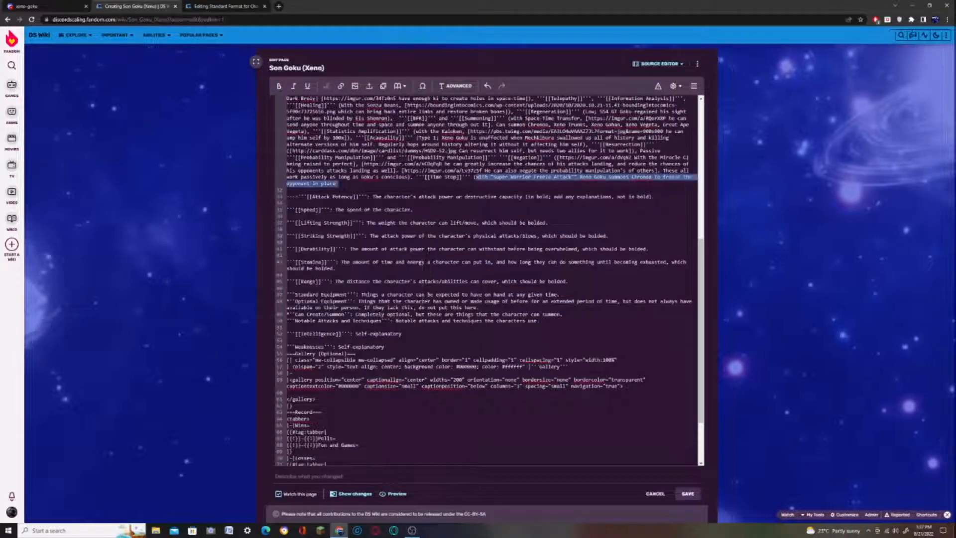
pyautogui.click(425, 184)
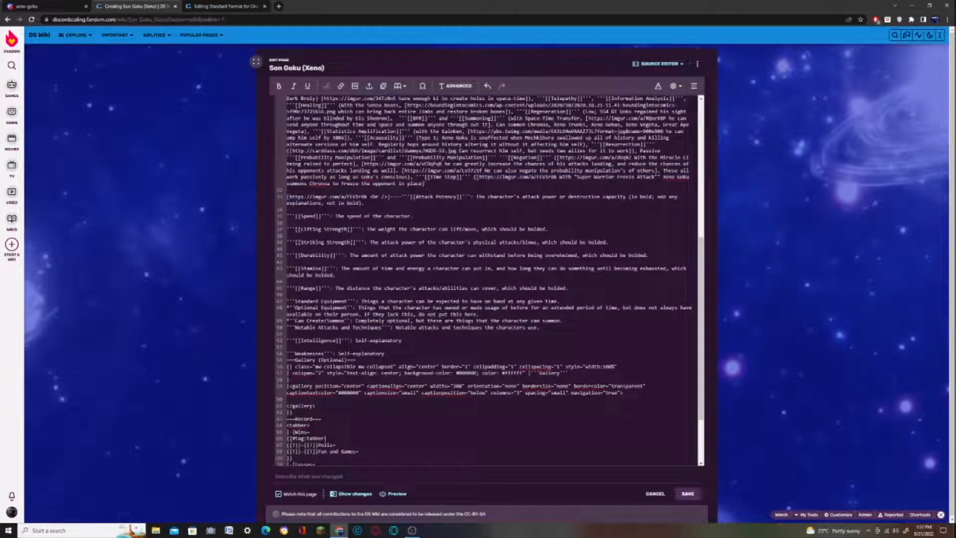
pyautogui.hotkey('ctrl', 'z')
pyautogui.click(425, 184)
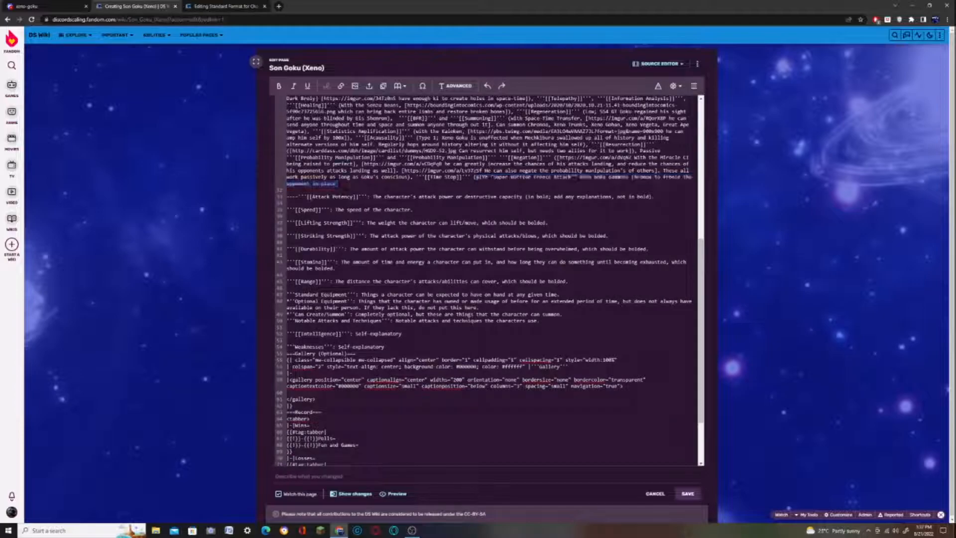
# - Link the whole "Super Warrior Freeze Attack" note, through "freeze the opponent in place", to the copied imgur URL
pyautogui.moveTo(477, 177); pyautogui.dragTo(334, 184)
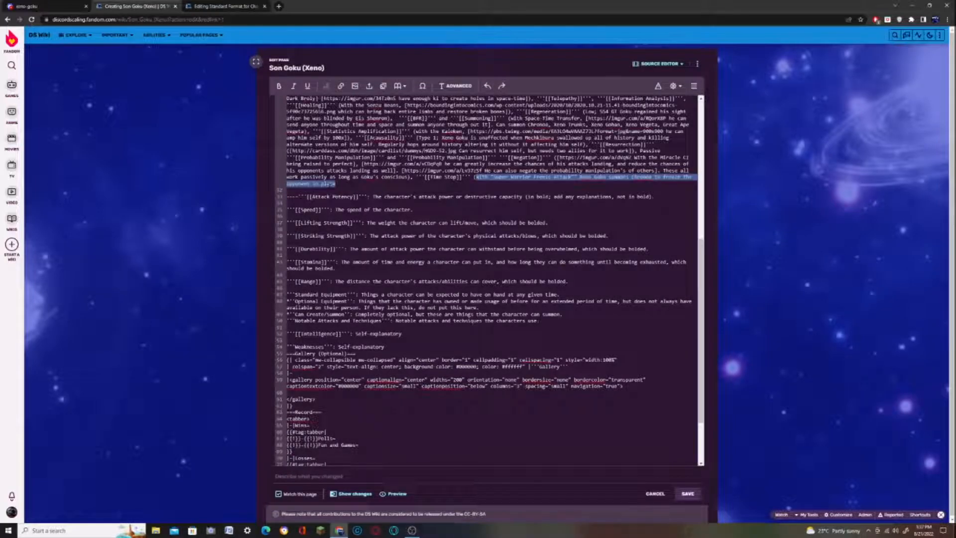
pyautogui.click(340, 87)
pyautogui.click(364, 221)
pyautogui.hotkey('ctrl', 'v')
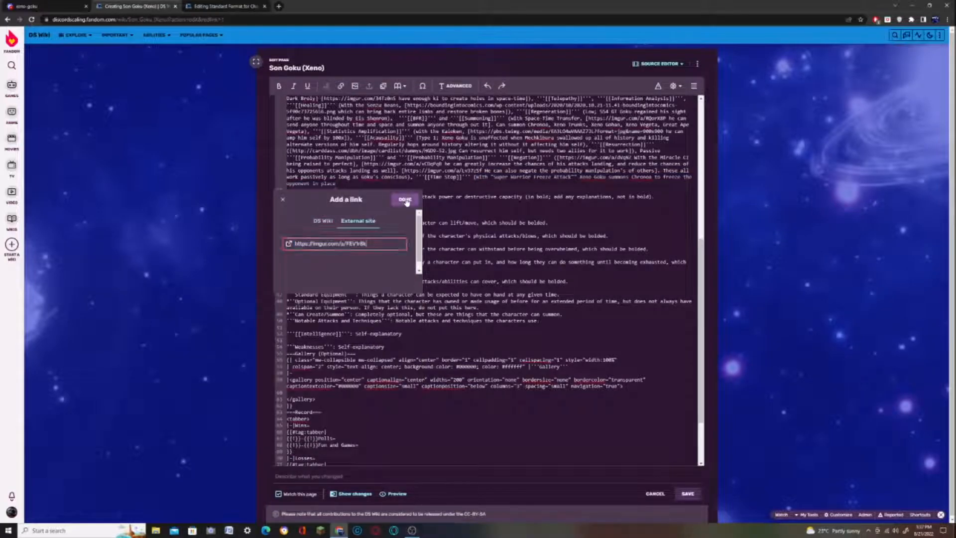
pyautogui.press('Return')
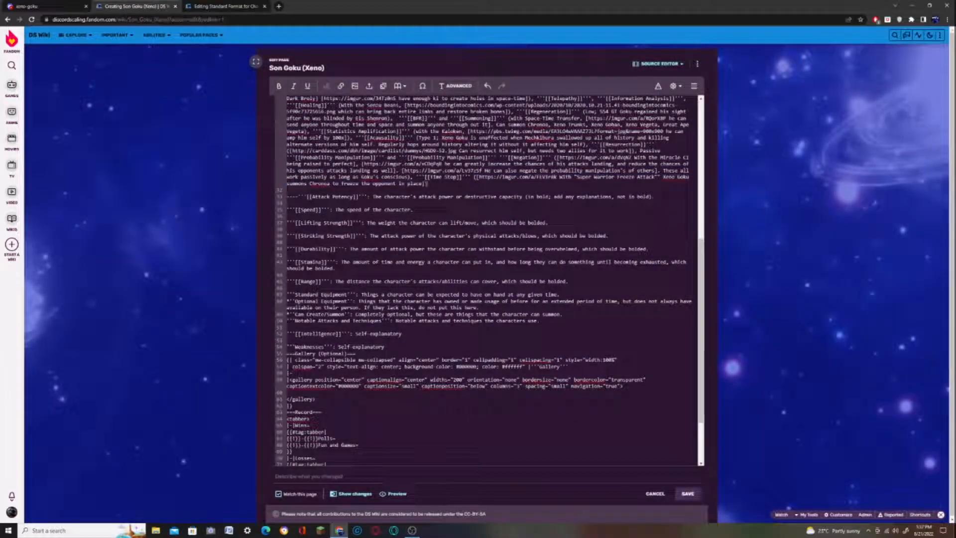
# - Copy the Durability Negation text through "guards of the attacking enemy" from Discord and add it after the Time Stop note
pyautogui.click(48, 6)
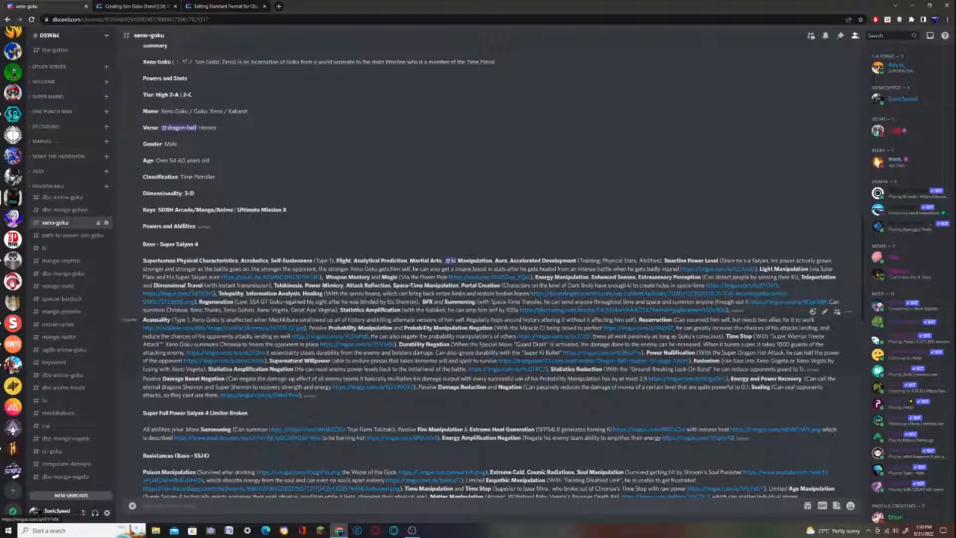
pyautogui.moveTo(399, 344); pyautogui.dragTo(188, 352)
pyautogui.hotkey('ctrl', 'c')
pyautogui.click(134, 6)
pyautogui.hotkey('ctrl', 'v')
# - Bold Durability and Negation separately and link each word to the wiki page of the same name
pyautogui.moveTo(463, 183); pyautogui.dragTo(434, 184)
pyautogui.click(279, 87)
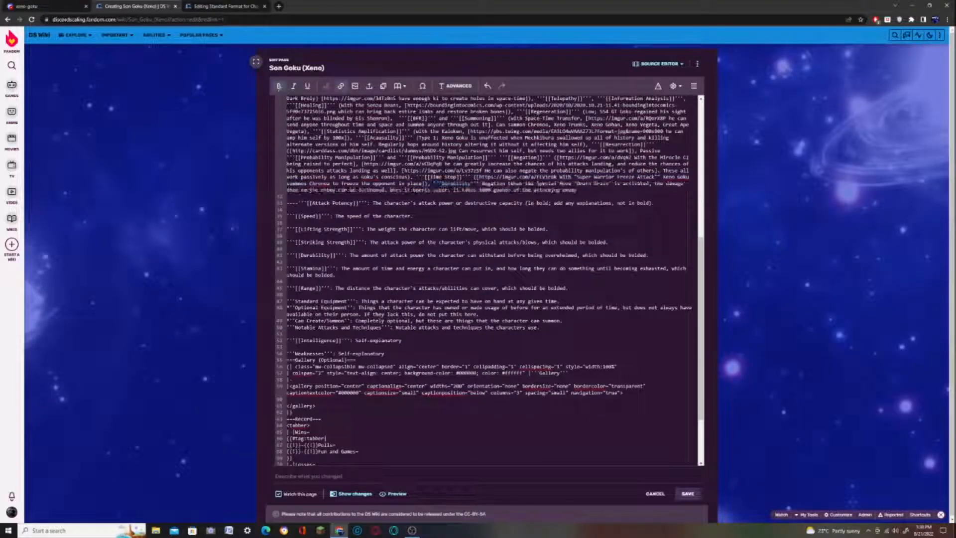
pyautogui.click(341, 87)
pyautogui.click(514, 199)
pyautogui.moveTo(518, 184); pyautogui.dragTo(493, 184)
pyautogui.click(280, 87)
pyautogui.click(341, 87)
pyautogui.click(570, 201)
# - Link the "Guard Drain" note after Durability Negation to its imgur URL from Discord
pyautogui.click(62, 6)
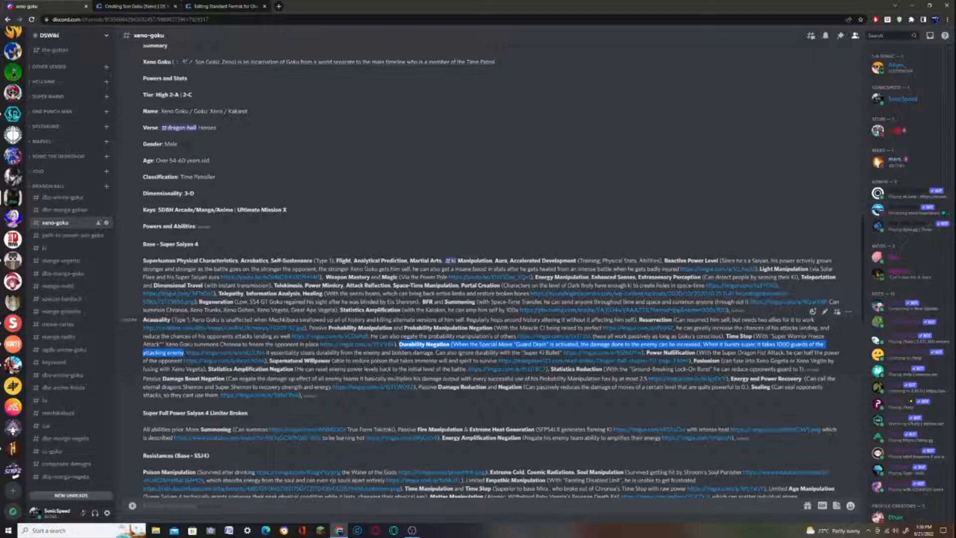
pyautogui.rightClick(227, 354)
pyautogui.click(249, 357)
pyautogui.click(133, 6)
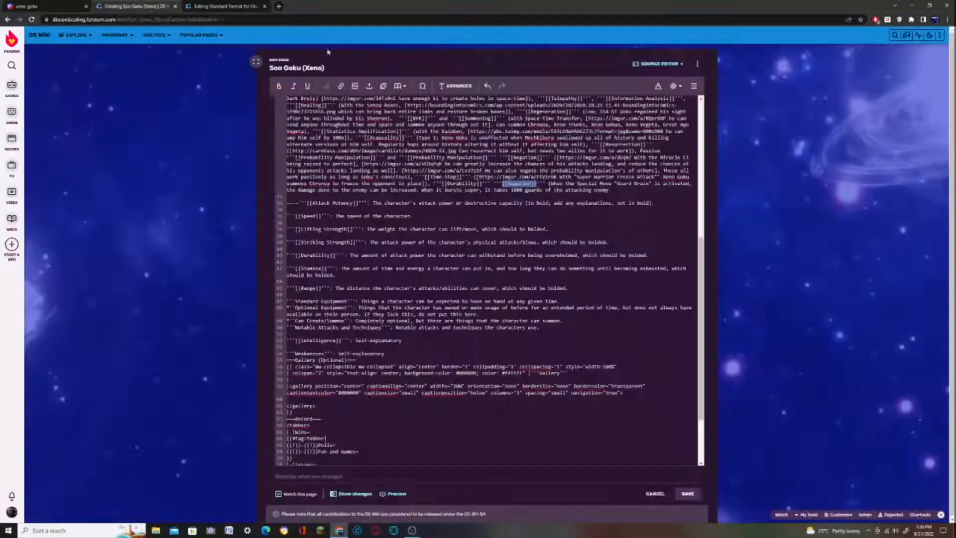
pyautogui.moveTo(550, 184); pyautogui.dragTo(609, 191)
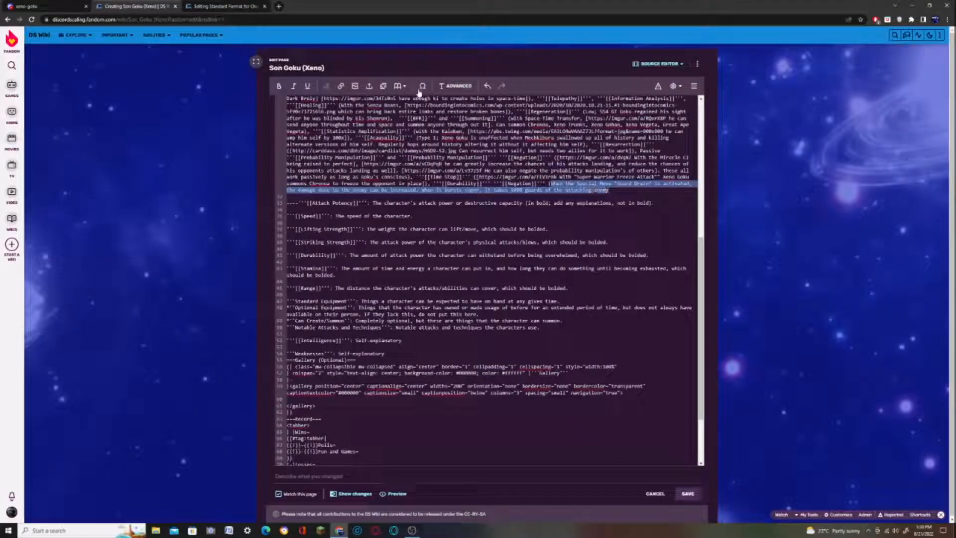
pyautogui.click(340, 86)
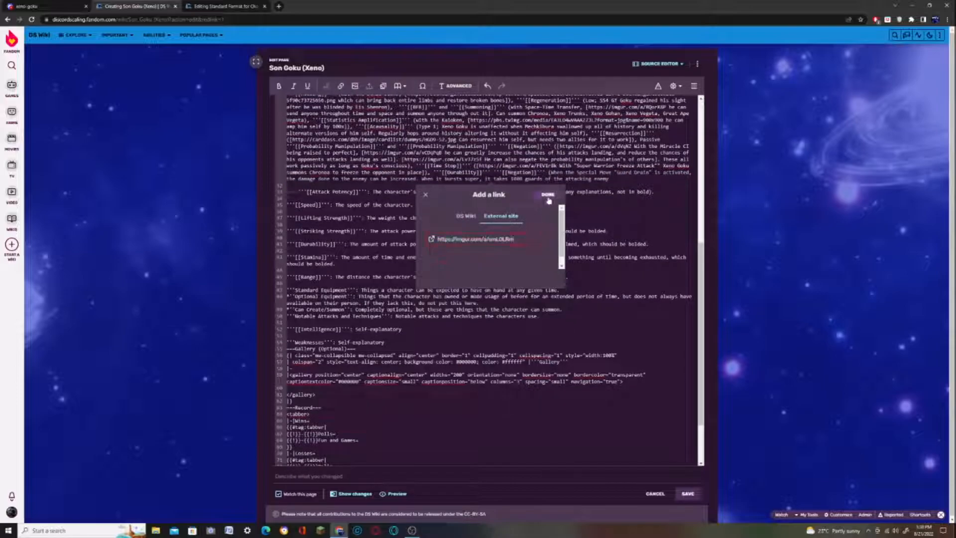
pyautogui.click(548, 199)
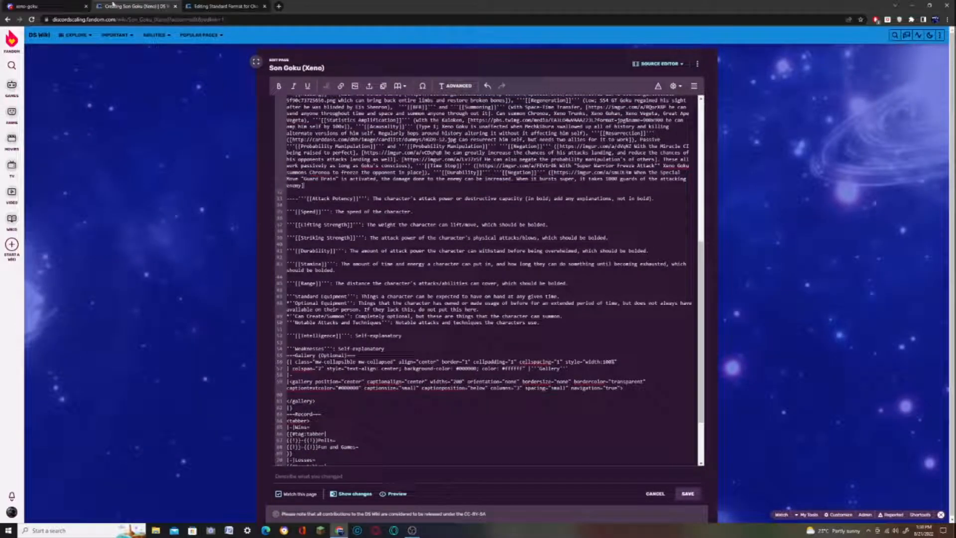
# - Add Discord's text from "it essentially steals durability" through "Super Ki Bullet" after the Guard Drain link, capitalizing its opening "It"
pyautogui.click(30, 6)
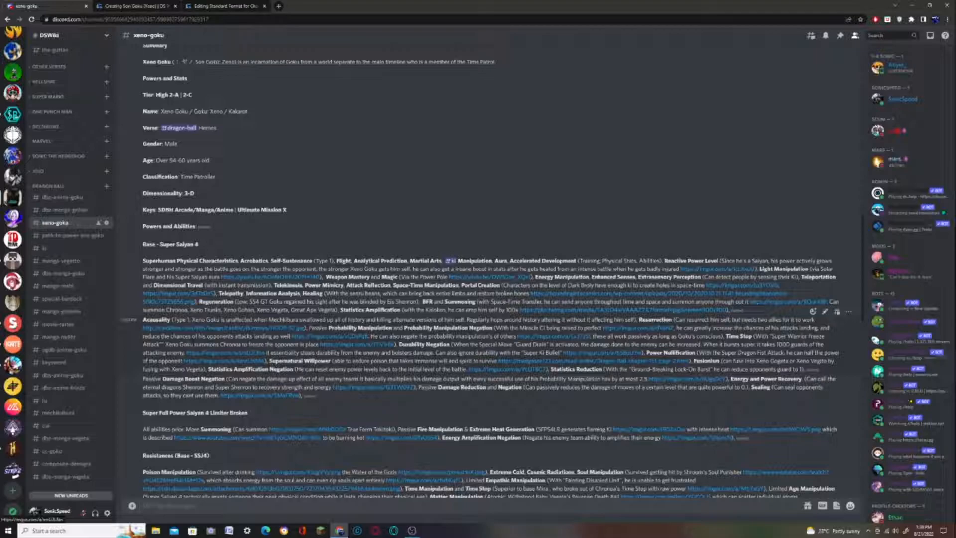
pyautogui.moveTo(266, 352); pyautogui.dragTo(560, 352)
pyautogui.click(155, 6)
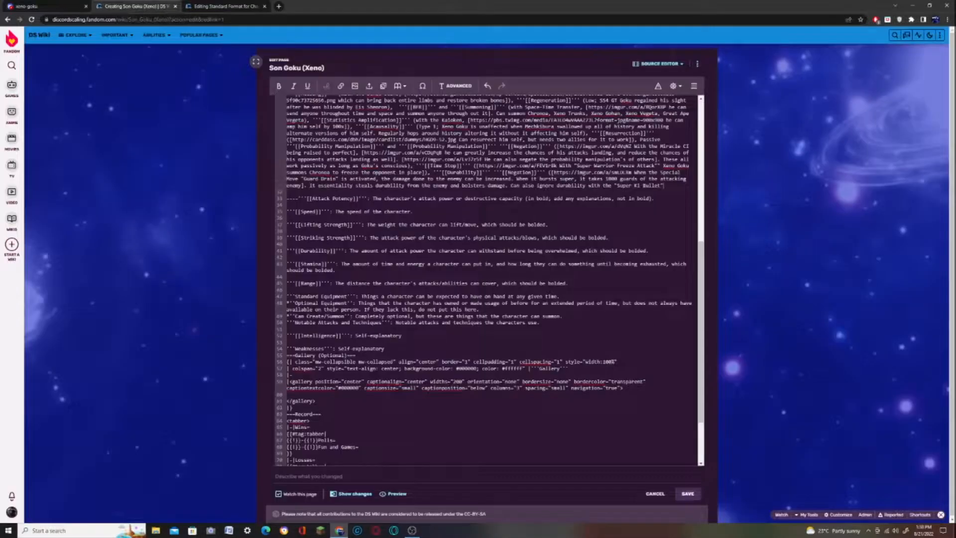
pyautogui.click(312, 186)
pyautogui.press('BackSpace')
pyautogui.write('I')
# - Link "Super Ki Bullet" to its imgur URL from Discord and close the durability note
pyautogui.click(44, 6)
pyautogui.rightClick(560, 355)
pyautogui.click(612, 398)
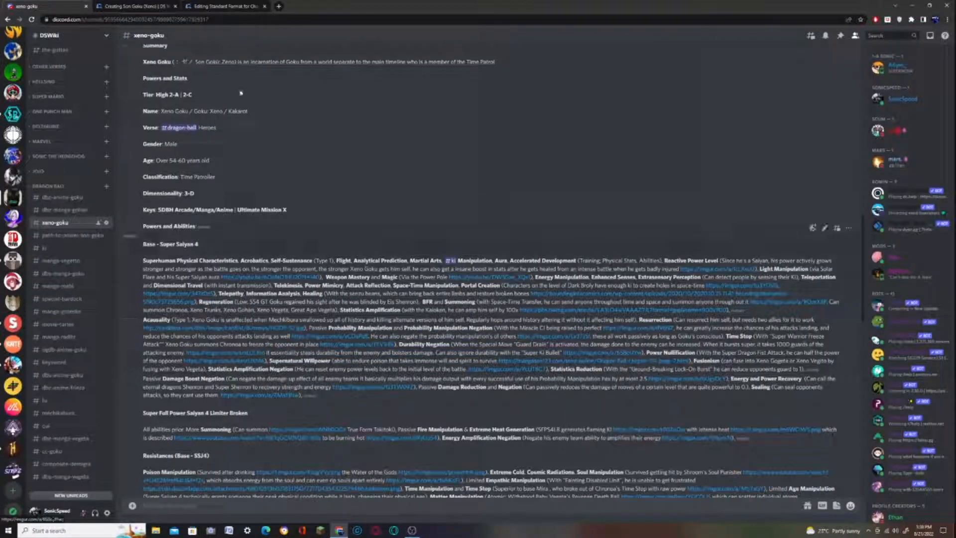
pyautogui.hotkey('ctrl', 'Tab')
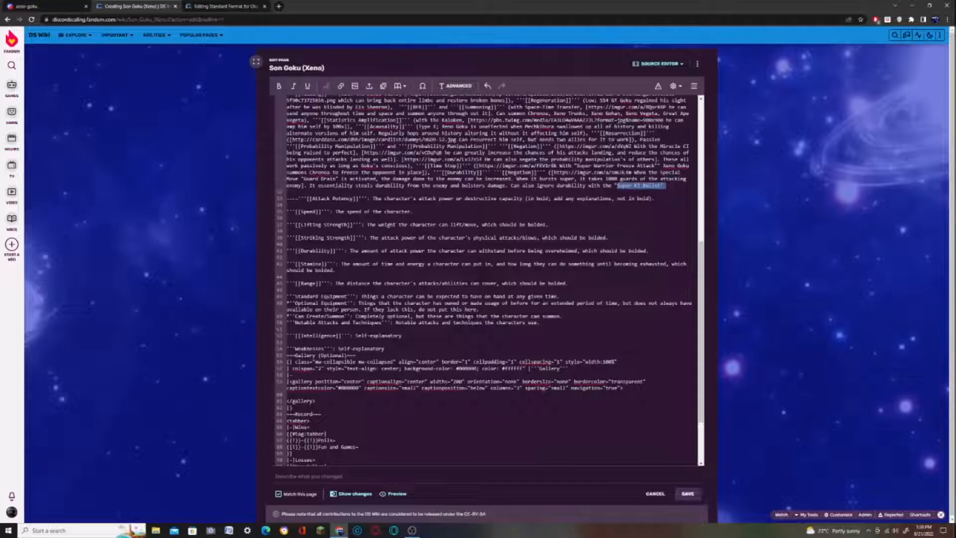
pyautogui.click(341, 86)
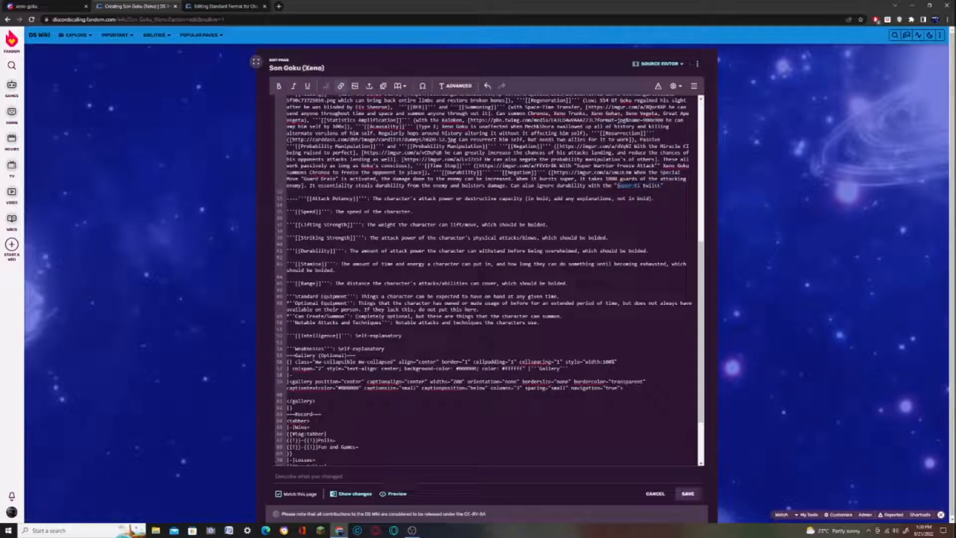
pyautogui.hotkey('ctrl', 'v')
pyautogui.click(682, 202)
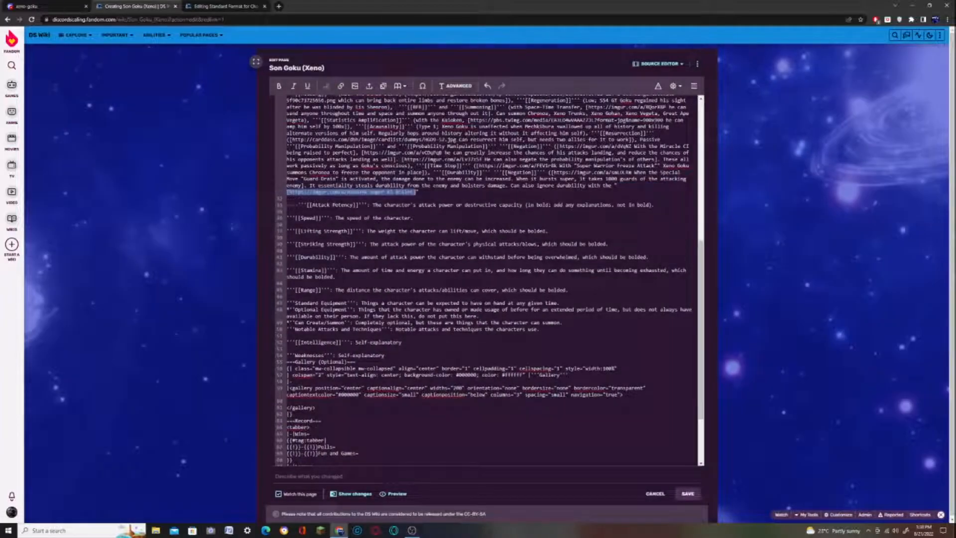
pyautogui.click(419, 192)
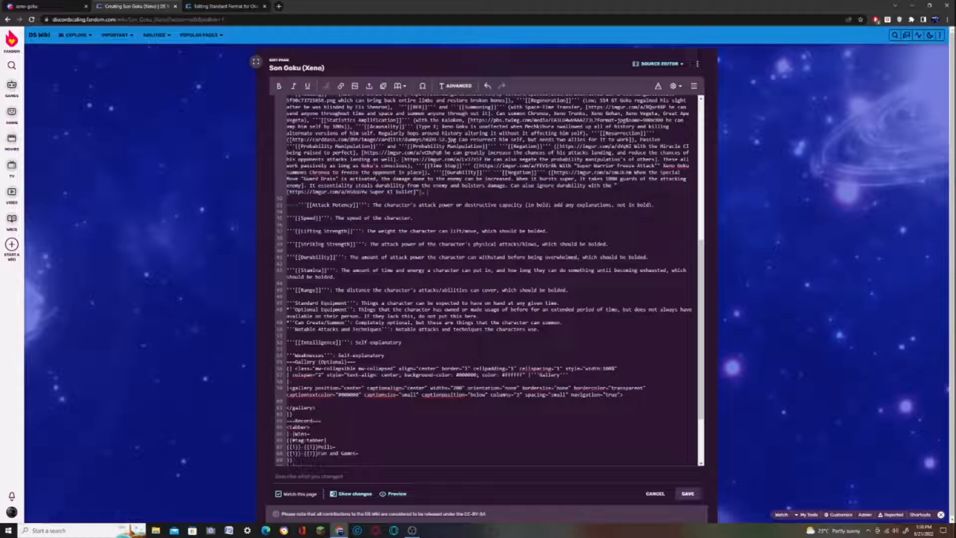
# - Copy the Power Nullification text through "half the power of the opponent" from Discord and add it after the Super Ki Bullet link
pyautogui.click(30, 7)
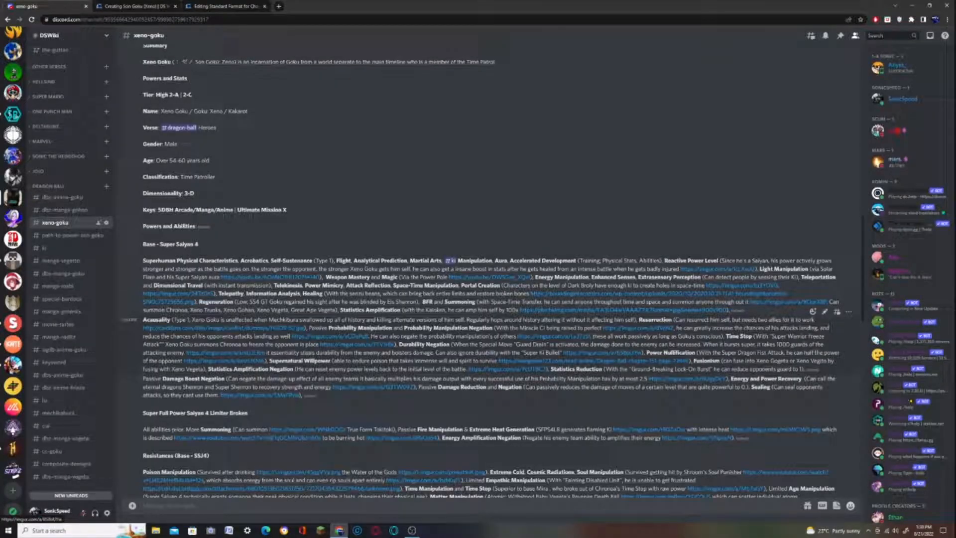
pyautogui.moveTo(647, 353); pyautogui.dragTo(182, 361)
pyautogui.hotkey('ctrl', 'c')
pyautogui.click(135, 6)
pyautogui.hotkey('ctrl', 'v')
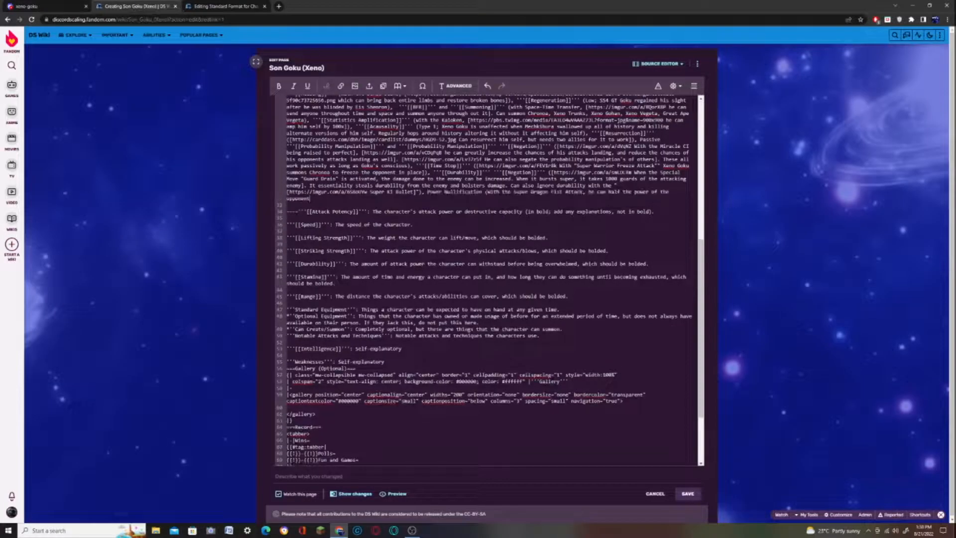
# - Bold Power Nullification and link it to the wiki page of the same name
pyautogui.click(354, 85)
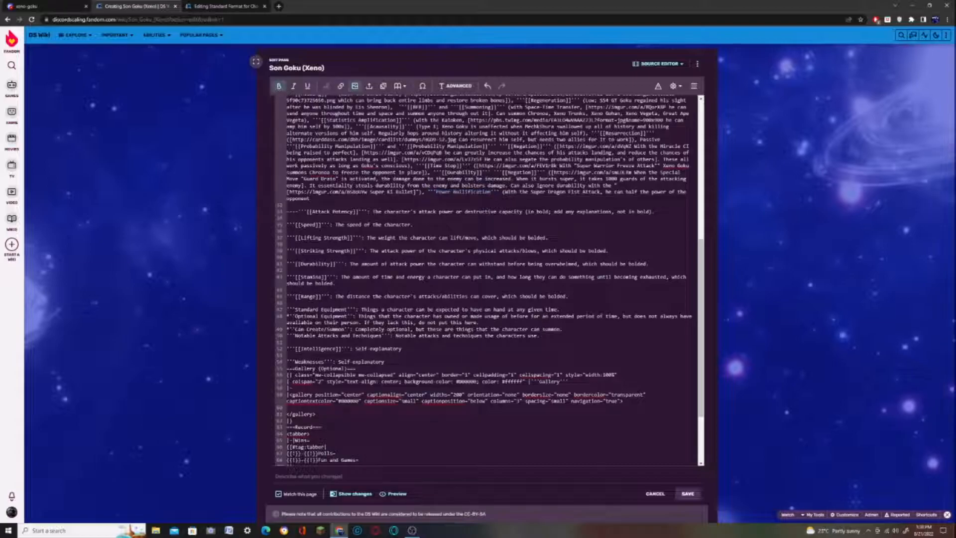
pyautogui.click(318, 153)
pyautogui.click(341, 86)
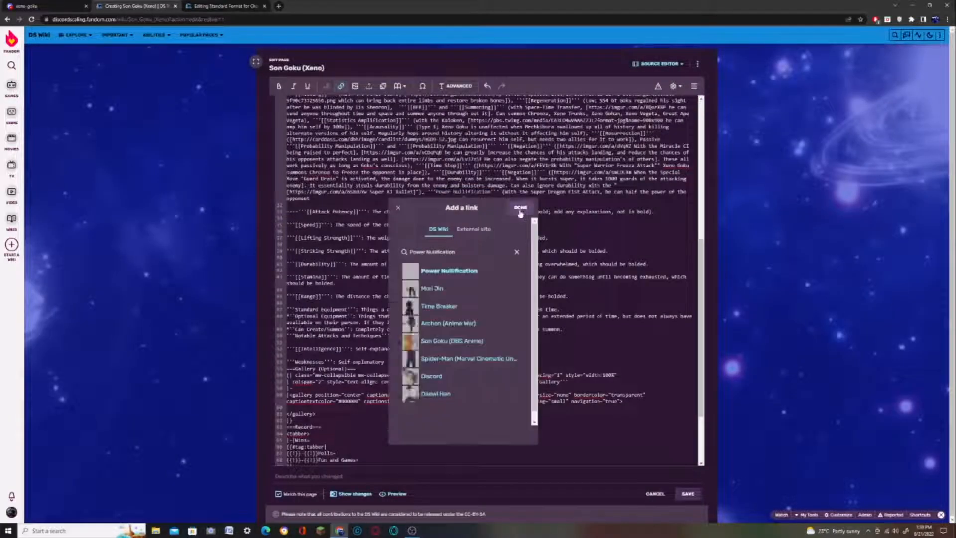
pyautogui.press('Escape')
# - Link the "Super Dragon Fist Attack" note after Power Nullification to its imgur URL from Discord
pyautogui.click(2, 5)
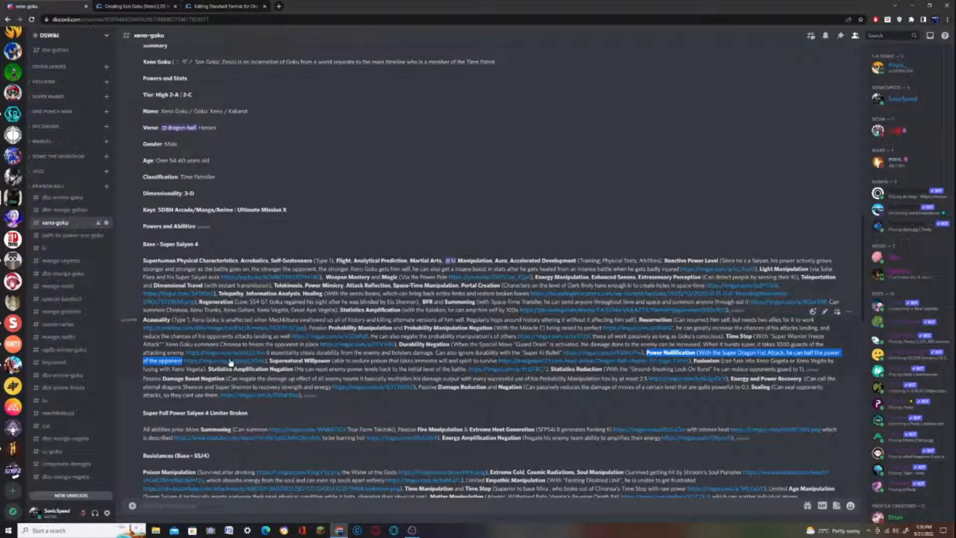
pyautogui.rightClick(231, 362)
pyautogui.click(269, 397)
pyautogui.click(135, 6)
pyautogui.moveTo(515, 191); pyautogui.dragTo(324, 198)
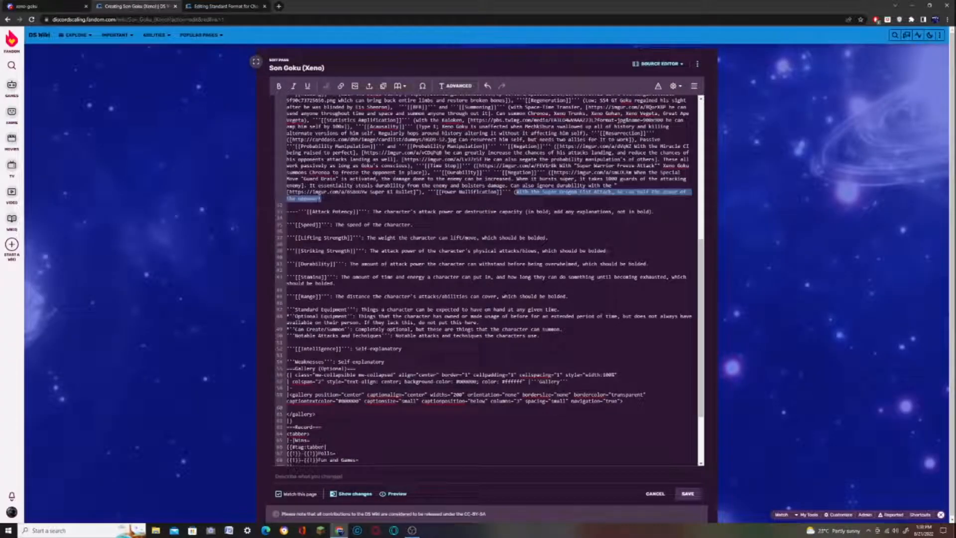
pyautogui.click(341, 85)
pyautogui.hotkey('ctrl', 'v')
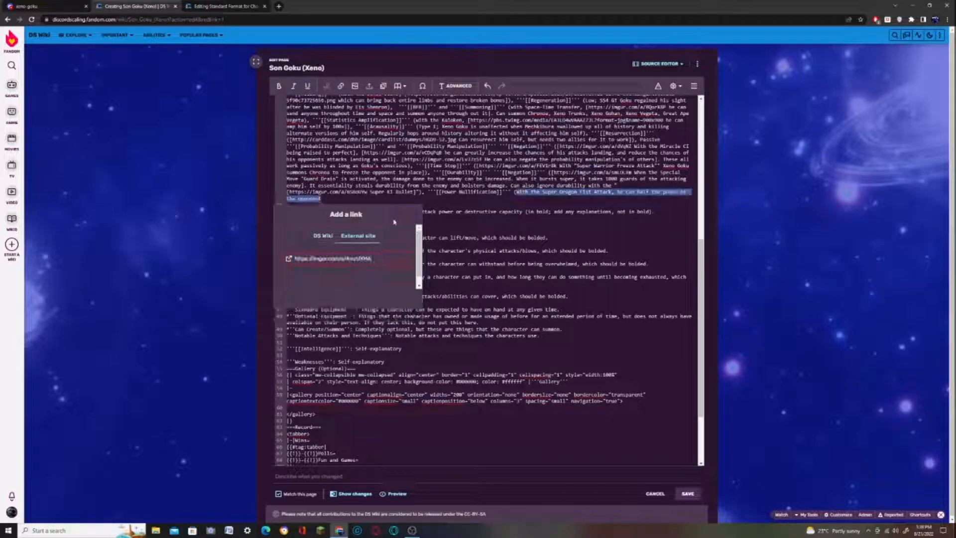
pyautogui.press('Return')
pyautogui.click(423, 199)
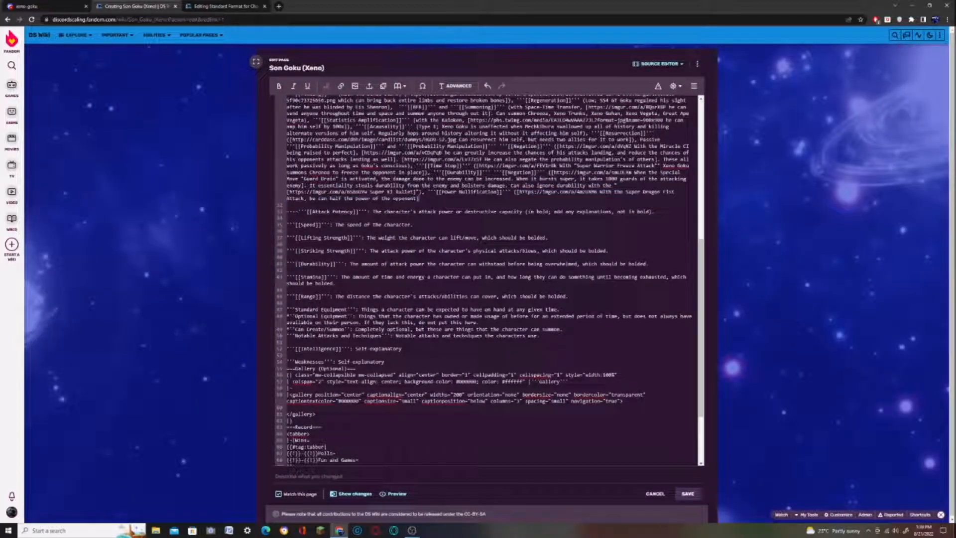
# - Copy the Supernatural Willpower text through "immense will and spirit to survive" from Discord and add it after the Power Nullification note
pyautogui.click(56, 6)
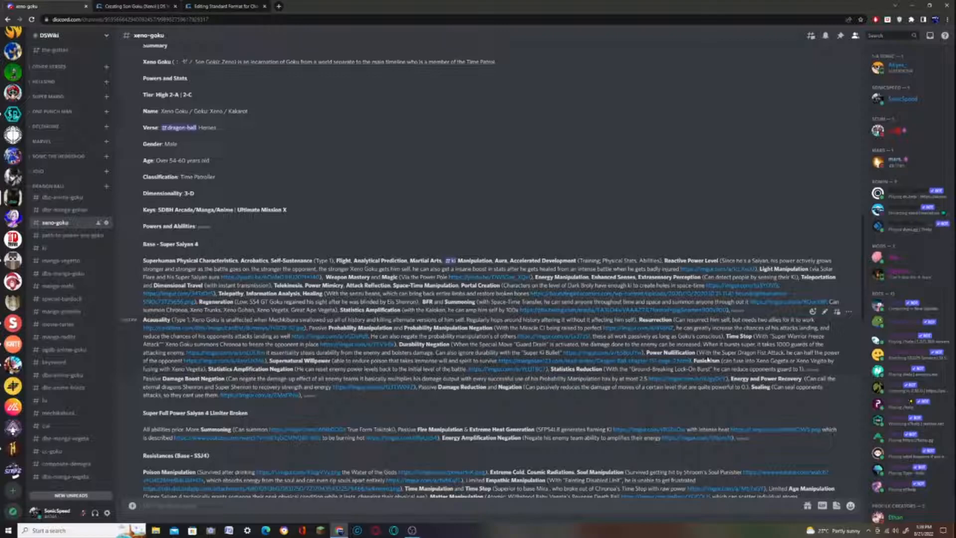
pyautogui.moveTo(693, 361); pyautogui.dragTo(697, 355)
pyautogui.moveTo(269, 361); pyautogui.dragTo(472, 362)
pyautogui.click(132, 6)
pyautogui.moveTo(427, 198); pyautogui.dragTo(493, 198)
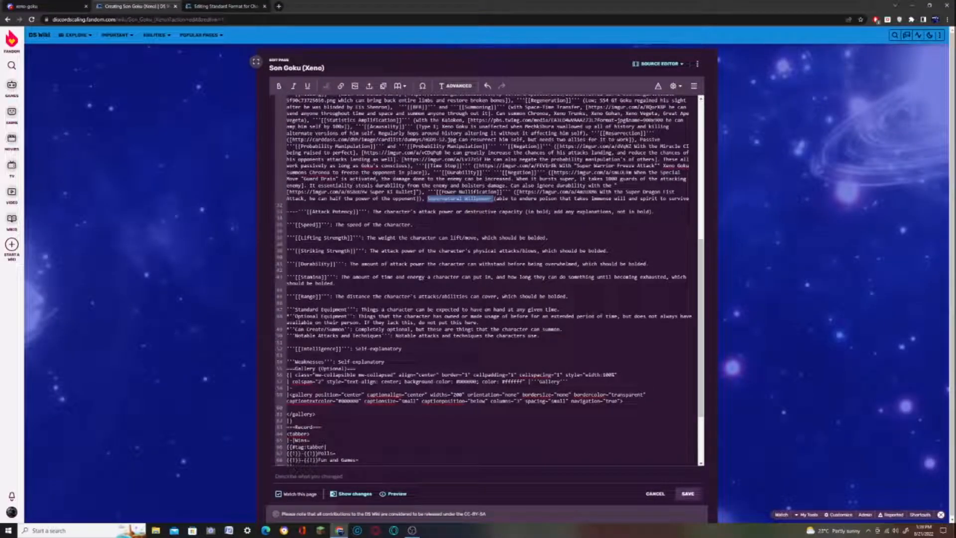
pyautogui.click(412, 530)
pyautogui.click(623, 309)
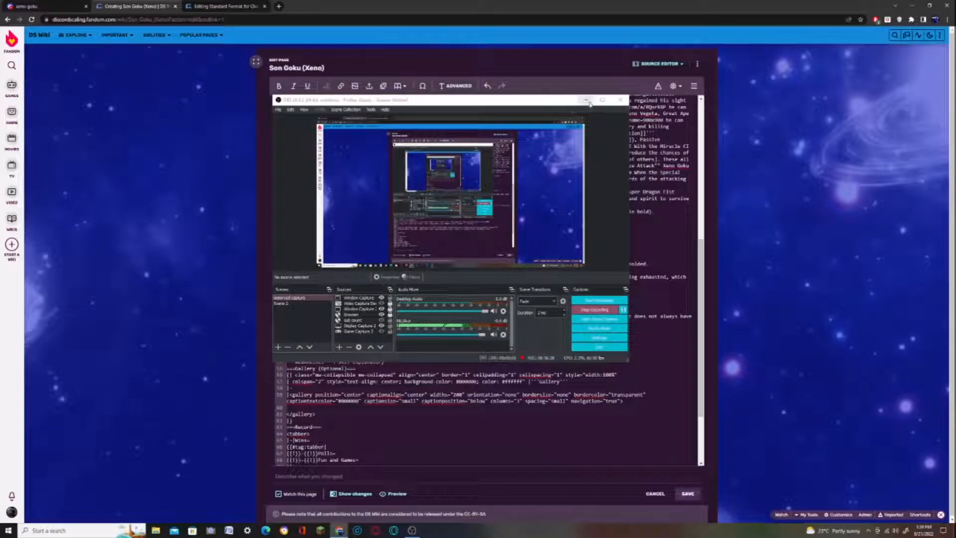
pyautogui.click(652, 329)
# - Copy the URL that follows the Supernatural Willpower note in Discord and return to the wiki page source
pyautogui.click(47, 6)
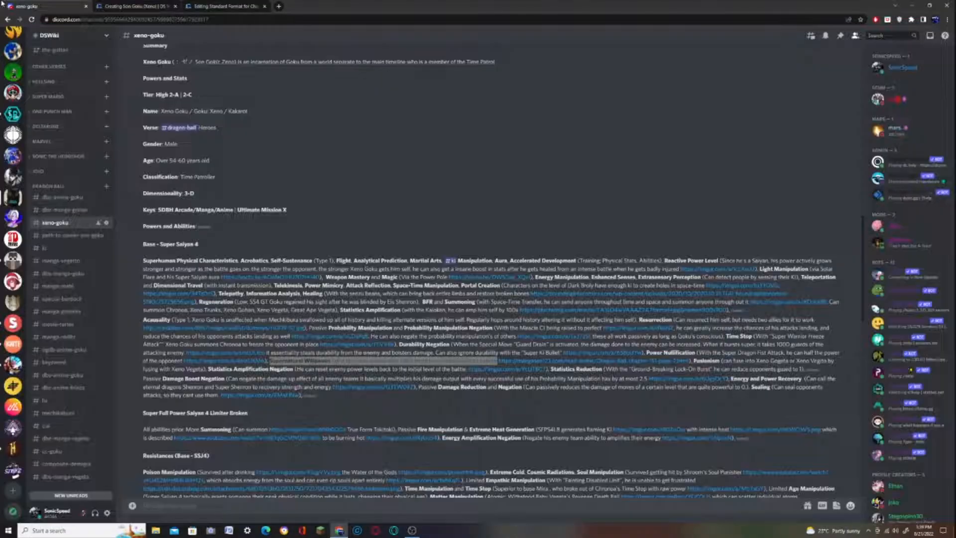
pyautogui.rightClick(516, 360)
pyautogui.click(532, 403)
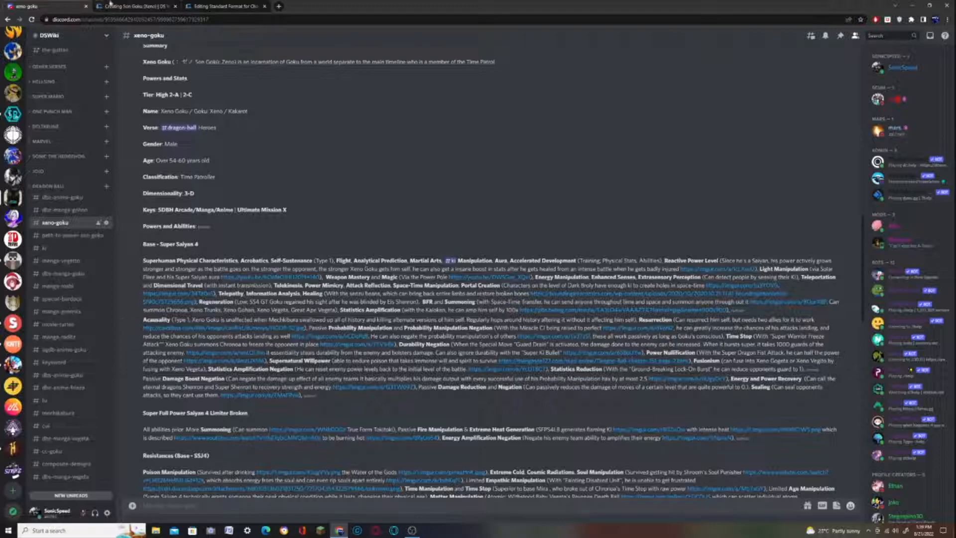
pyautogui.hotkey('ctrl', 'Tab')
# - Bold Supernatural Willpower and link it to the wiki page of the same name
pyautogui.moveTo(428, 199); pyautogui.dragTo(491, 199)
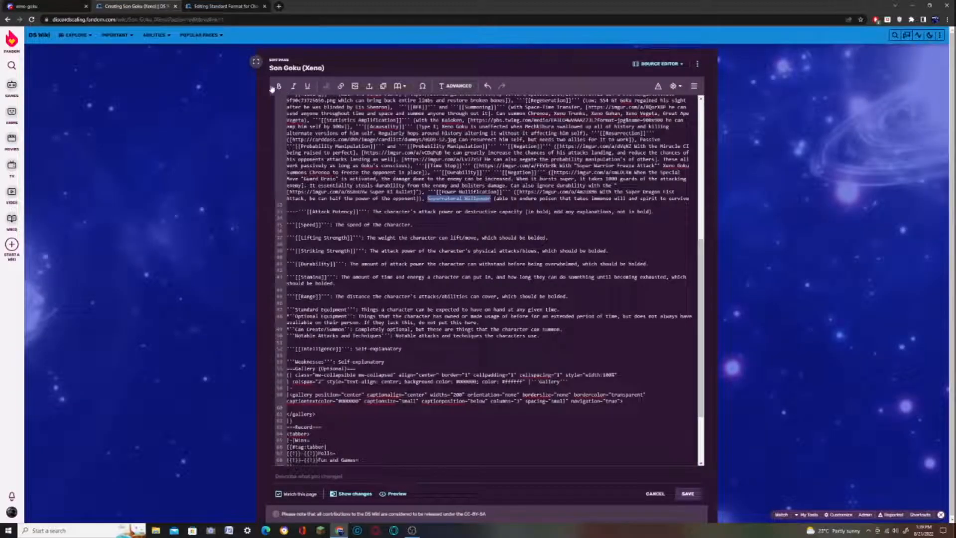
pyautogui.click(341, 86)
pyautogui.click(519, 201)
# - Link the "Able to endure poison" note after Supernatural Willpower to the copied external URL and close the note
pyautogui.moveTo(523, 178); pyautogui.dragTo(317, 185)
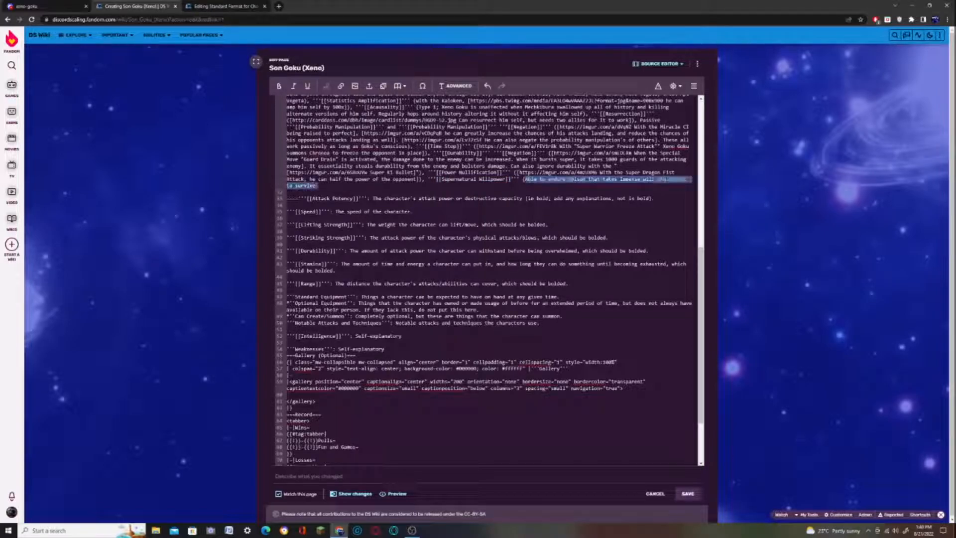
pyautogui.click(341, 85)
pyautogui.click(358, 215)
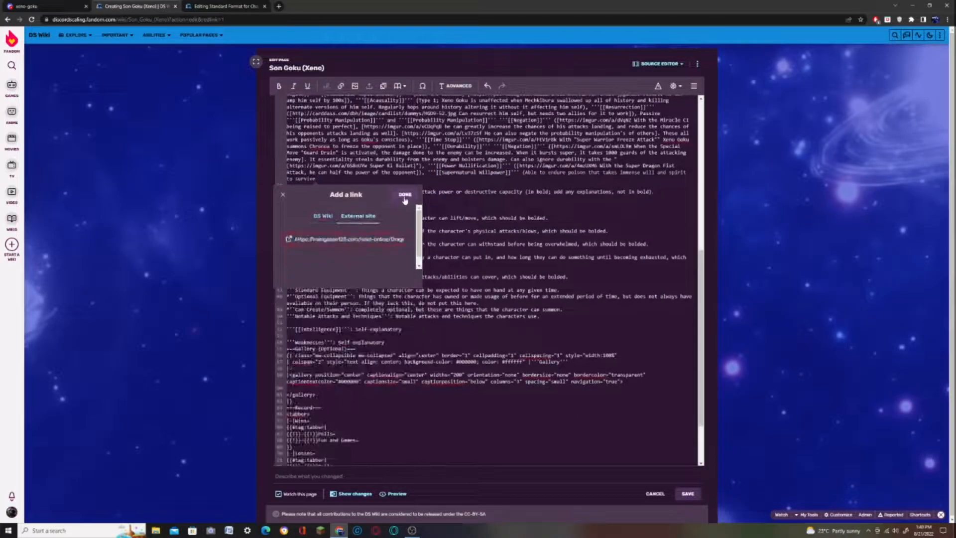
pyautogui.click(405, 195)
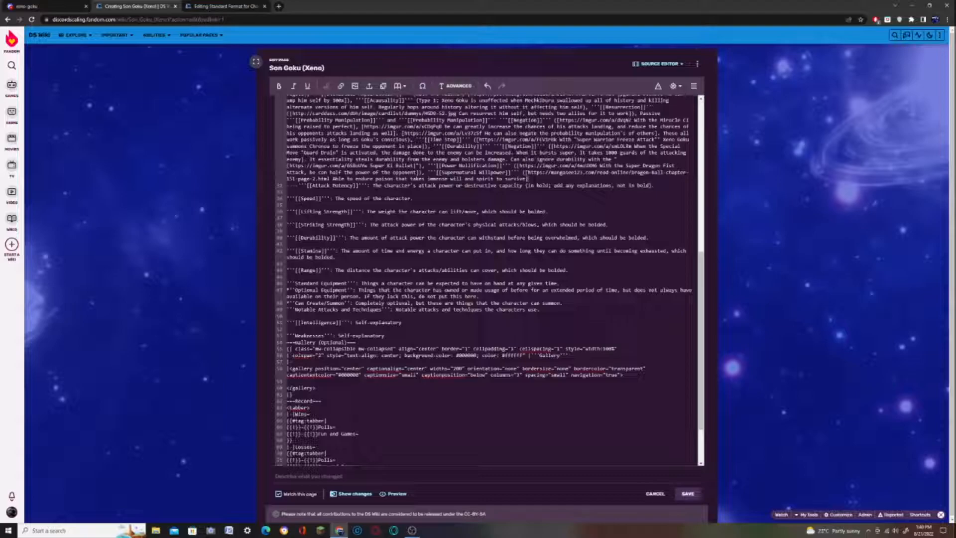
pyautogui.press('Return')
# - Copy the Fusionism and Statistics Amplification Negation text through "initial level of the battle" from Discord and add it after Supernatural Willpower
pyautogui.click(18, 7)
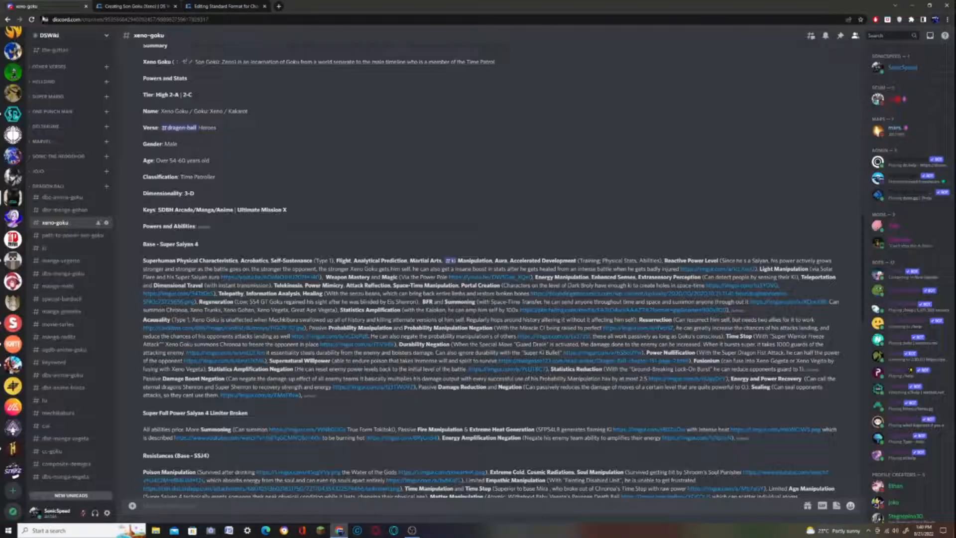
pyautogui.moveTo(693, 360); pyautogui.dragTo(466, 369)
pyautogui.click(123, 6)
pyautogui.hotkey('ctrl', 'v')
# - Bold Fusionism, link it to the wiki page of the same name, and capitalize "Can" in its note
pyautogui.doubleClick(549, 179)
pyautogui.click(279, 86)
pyautogui.click(341, 86)
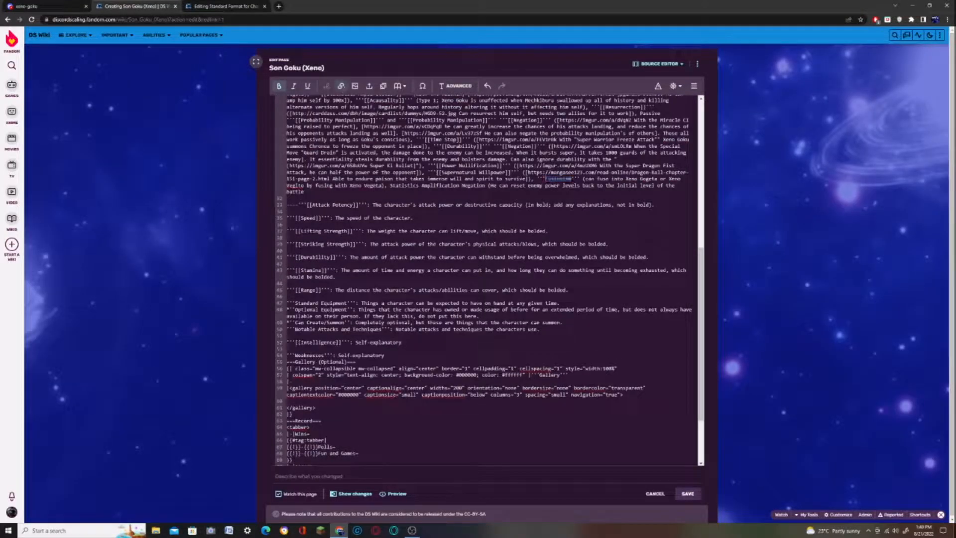
pyautogui.press('Return')
pyautogui.click(600, 178)
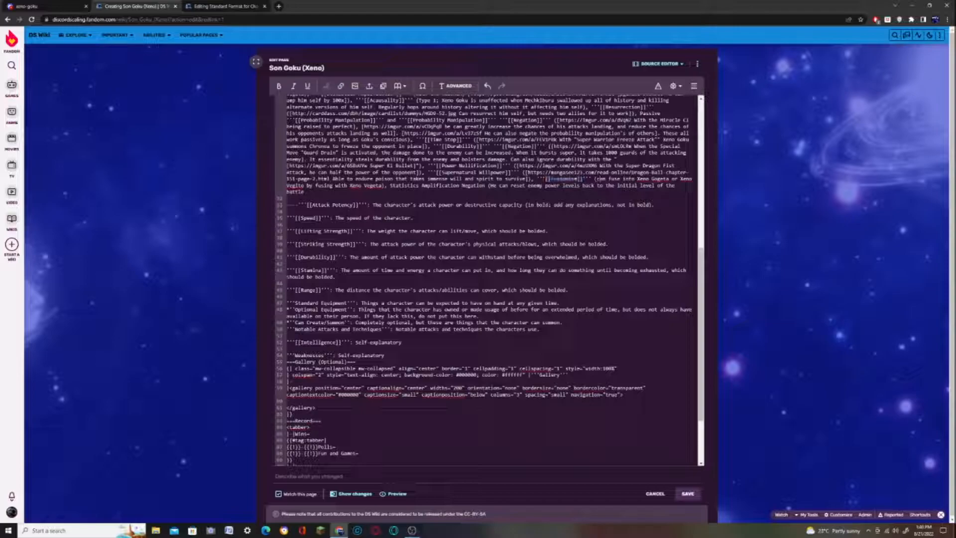
# - Bold Statistics Amplification and the Negation after it, linking each to its own wiki page
pyautogui.moveTo(390, 185); pyautogui.dragTo(461, 185)
pyautogui.click(279, 86)
pyautogui.click(341, 86)
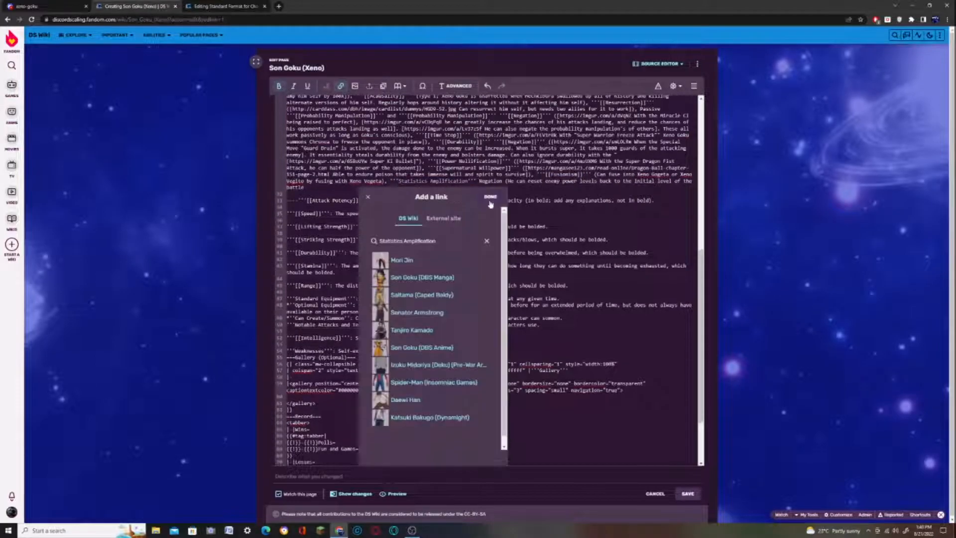
pyautogui.press('Return')
pyautogui.click(275, 88)
pyautogui.click(341, 85)
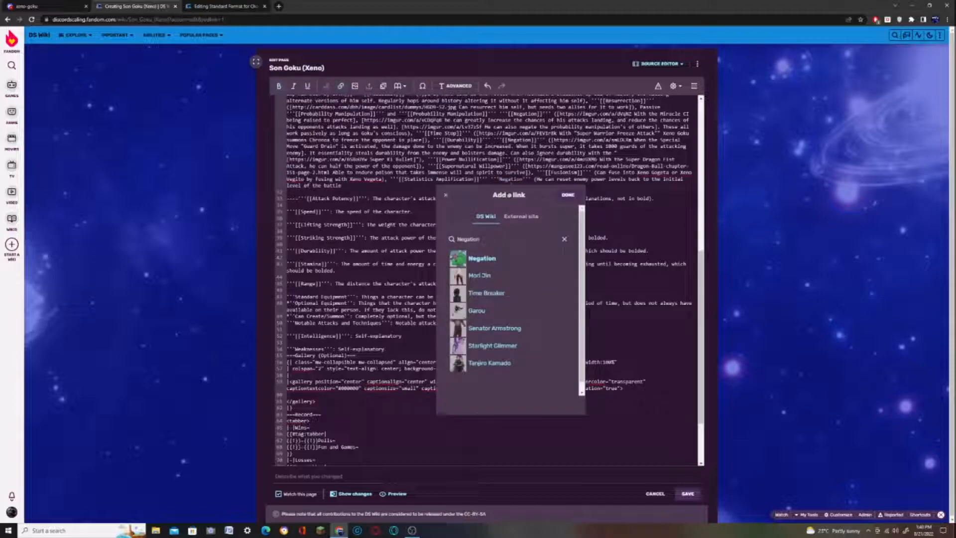
pyautogui.press('Return')
# - Link the "He can reset enemy power levels" note to its imgur URL from Discord
pyautogui.click(365, 186)
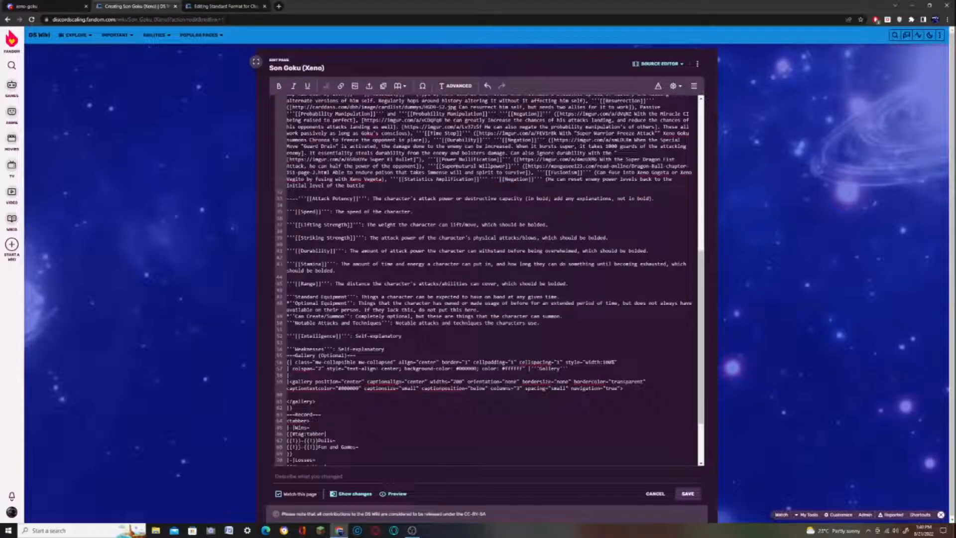
pyautogui.click(1, 2)
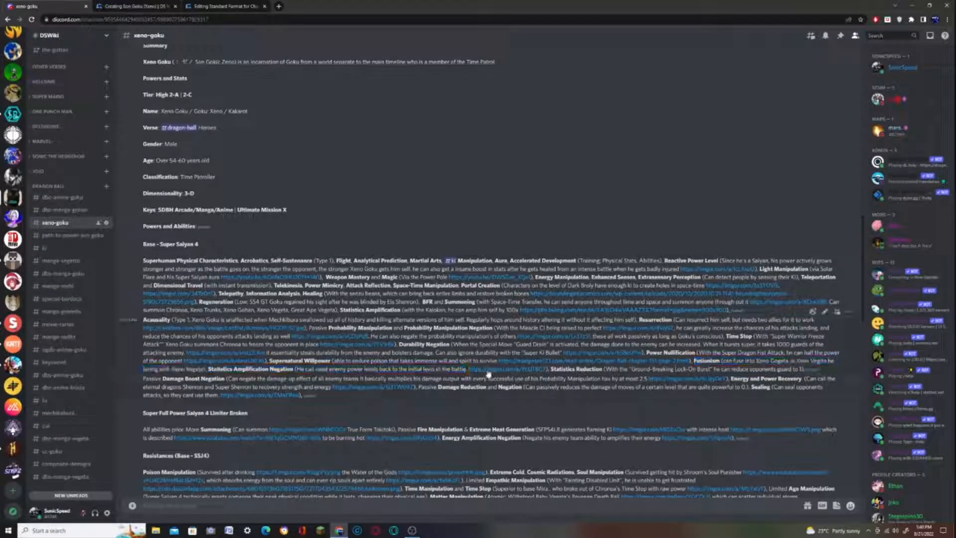
pyautogui.rightClick(488, 369)
pyautogui.click(520, 415)
pyautogui.click(144, 6)
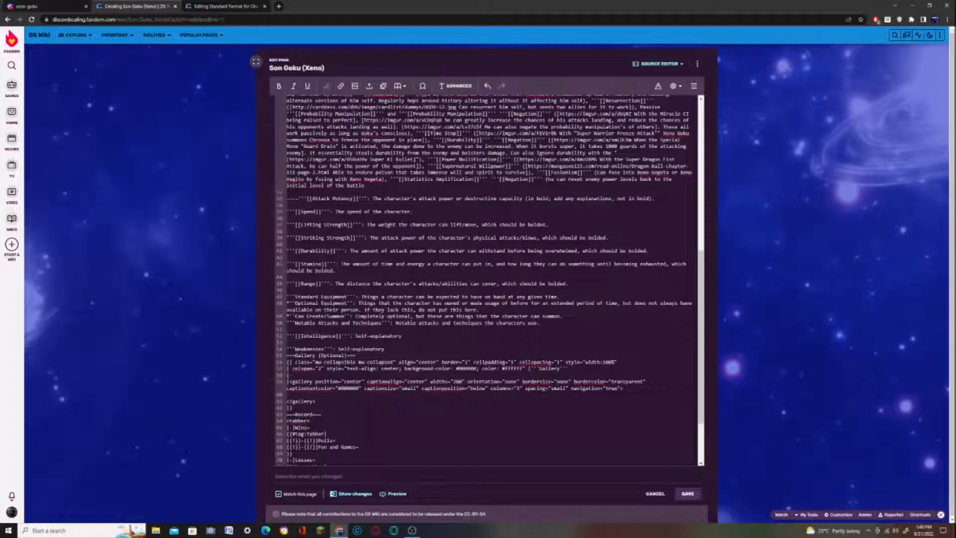
pyautogui.moveTo(548, 179); pyautogui.dragTo(364, 186)
pyautogui.click(342, 87)
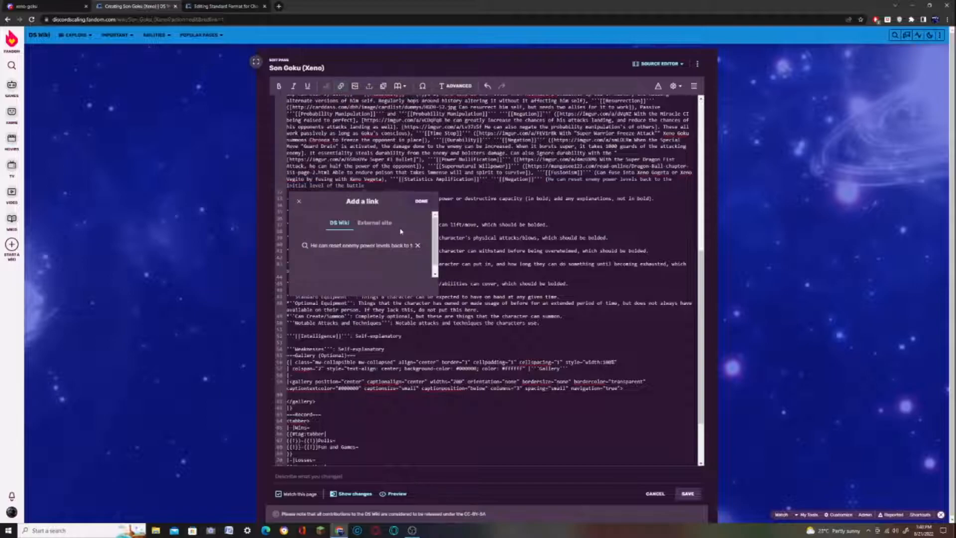
pyautogui.hotkey('ctrl', 'v')
pyautogui.press('Return')
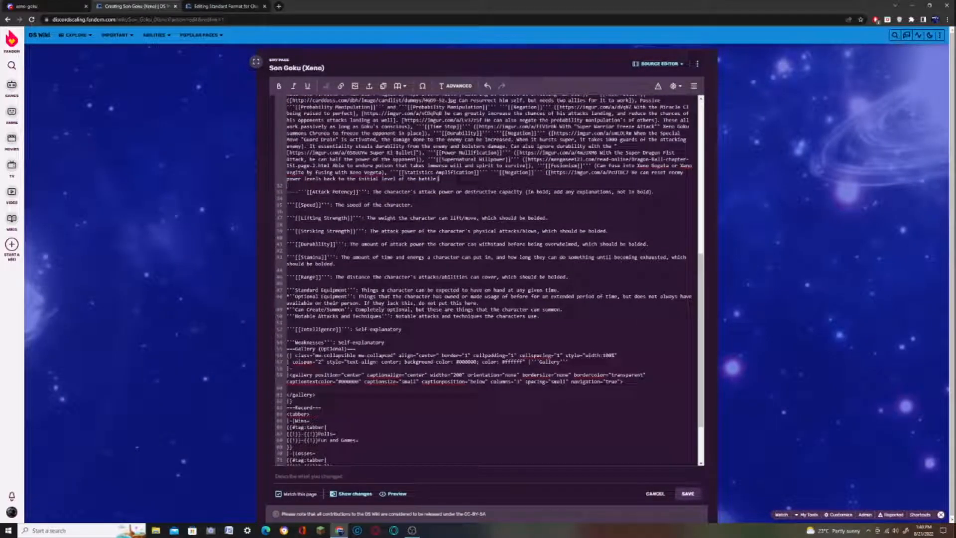
# - Copy the Statistics Reduction text with its "Ground-Breaking Lock-On Burst" note from Discord and add it after the Statistics Amplification Negation note
pyautogui.click(50, 4)
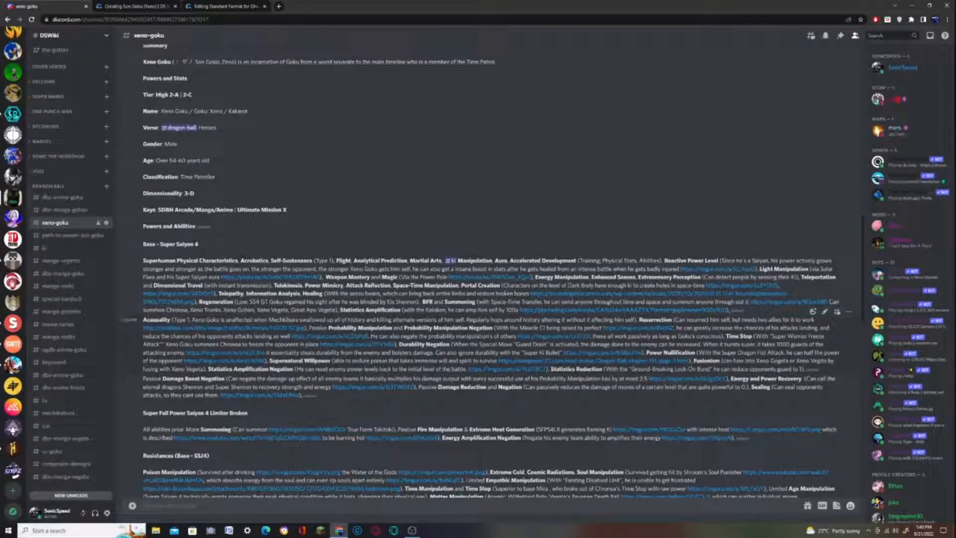
pyautogui.moveTo(552, 369); pyautogui.dragTo(800, 370)
pyautogui.hotkey('ctrl', 'c')
pyautogui.click(154, 4)
pyautogui.hotkey('ctrl', 'v')
# - Bold Statistics Reduction and link it to the wiki page of the same name
pyautogui.doubleClick(463, 179)
pyautogui.moveTo(463, 179); pyautogui.dragTo(502, 180)
pyautogui.click(341, 85)
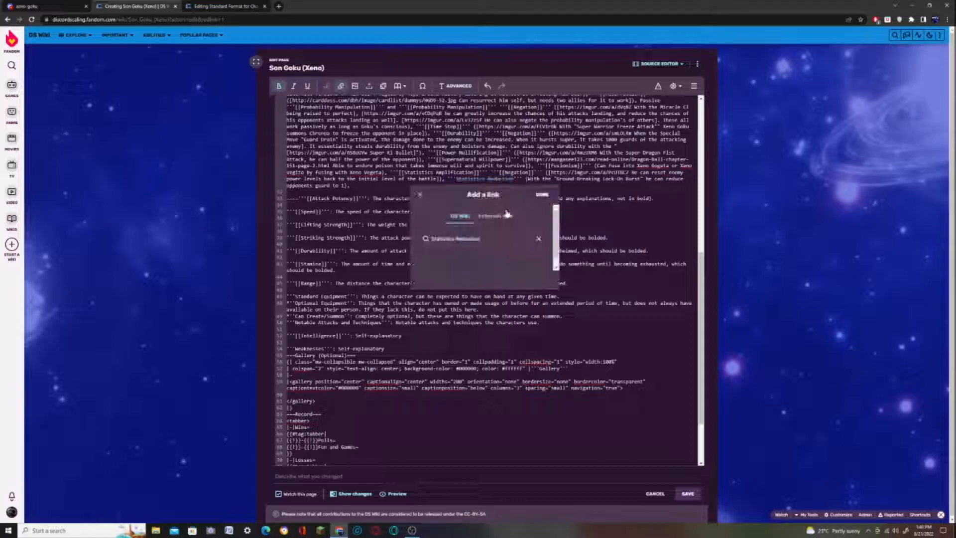
pyautogui.click(545, 195)
# - Copy the Passive Damage Boost Negation text through "by at most 2.5" from Discord and add it after Statistics Reduction
pyautogui.click(1, 4)
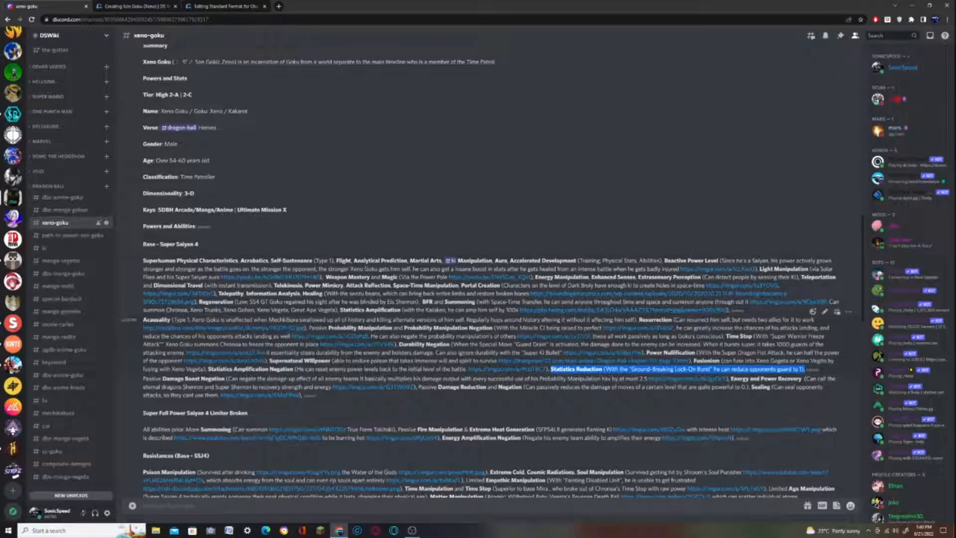
pyautogui.moveTo(143, 379); pyautogui.dragTo(650, 379)
pyautogui.click(134, 6)
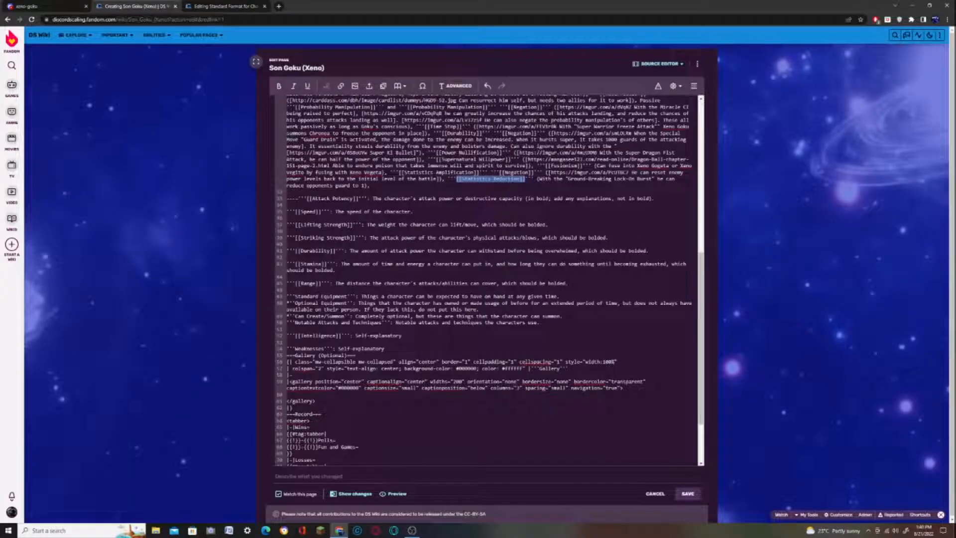
pyautogui.click(370, 185)
pyautogui.hotkey('ctrl', 'v')
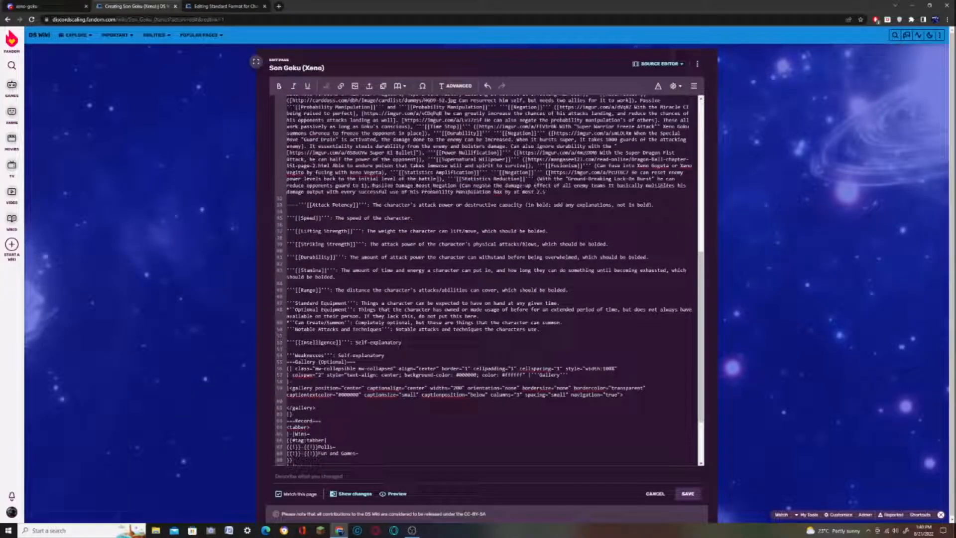
# - Bold Damage Boost and the Negation after it, linking each to its own wiki page
pyautogui.click(279, 85)
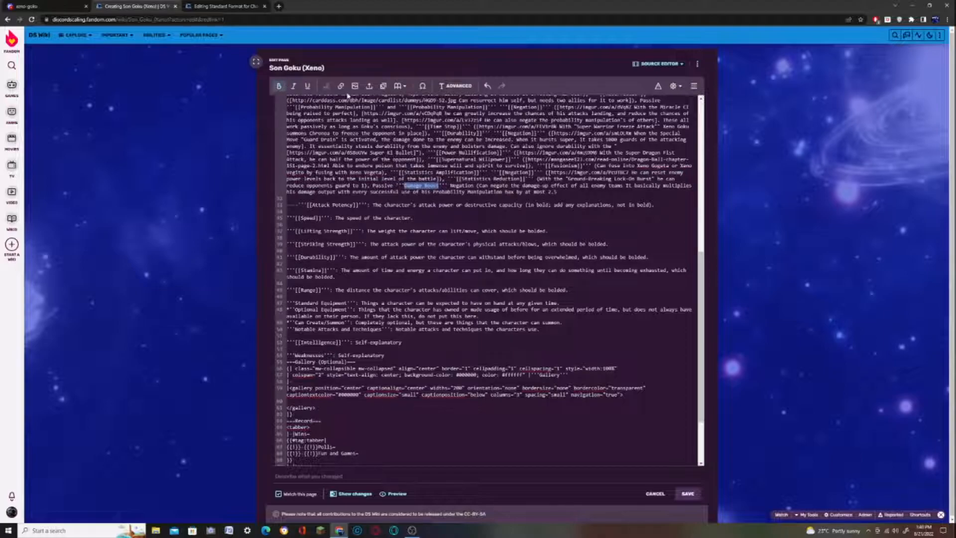
pyautogui.click(341, 86)
pyautogui.press('Return')
pyautogui.doubleClick(477, 185)
pyautogui.click(278, 86)
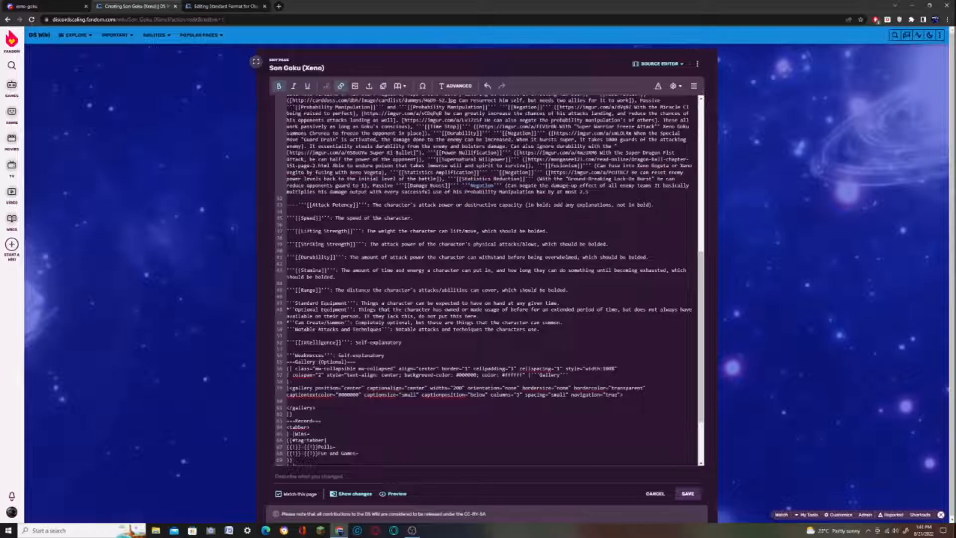
pyautogui.click(341, 85)
pyautogui.press('Return')
# - Link the "Can negate the damage-up effect" note after Damage Boost Negation to its imgur URL from Discord
pyautogui.click(31, 6)
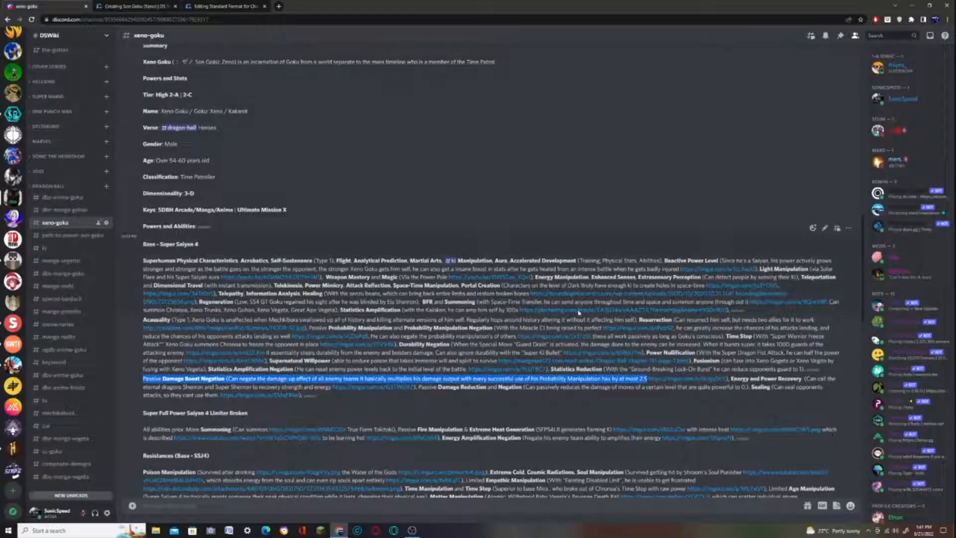
pyautogui.rightClick(674, 378)
pyautogui.click(691, 420)
pyautogui.click(150, 6)
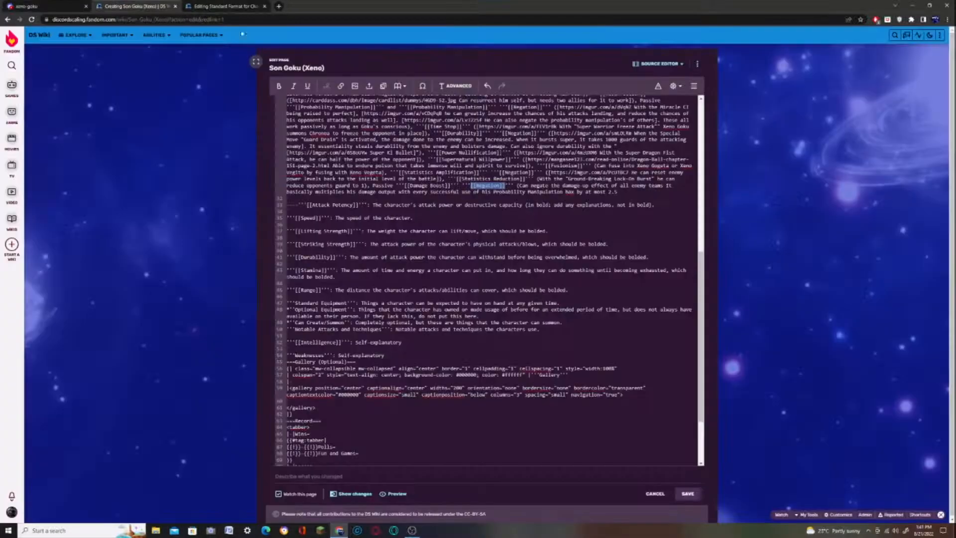
pyautogui.moveTo(516, 186); pyautogui.dragTo(617, 192)
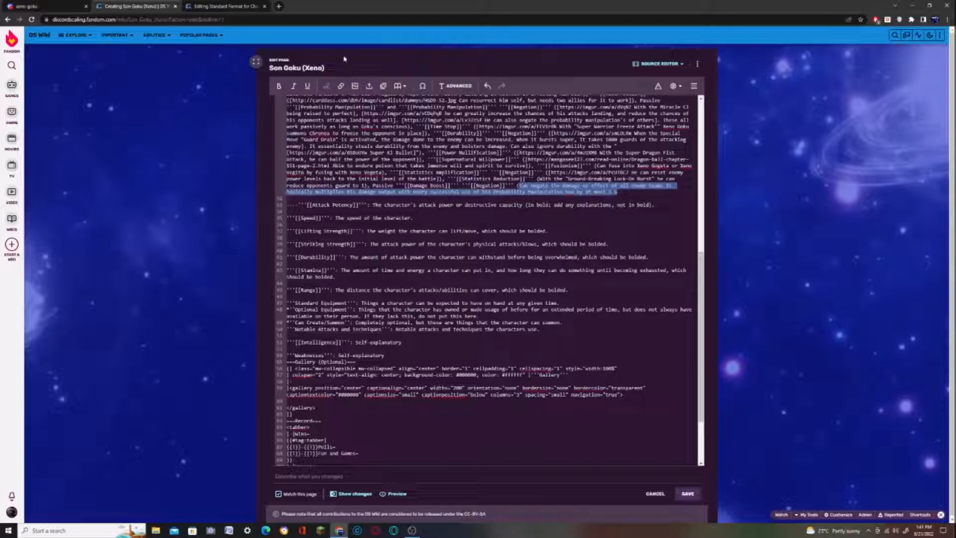
pyautogui.click(340, 87)
pyautogui.hotkey('ctrl', 'v')
pyautogui.click(544, 204)
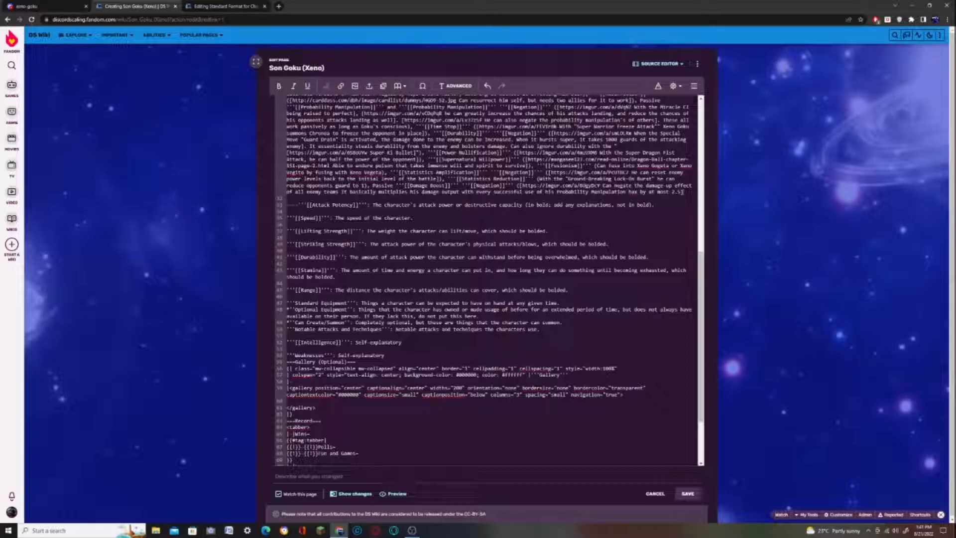
# - Copy the Sealing text through "so they cant use them" from Discord and add it after the Damage Boost Negation note
pyautogui.click(55, 6)
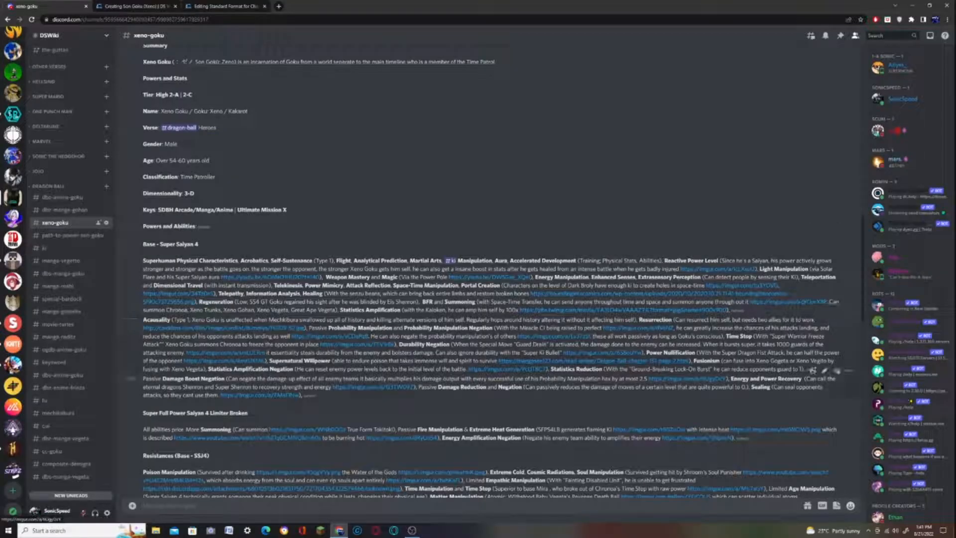
pyautogui.moveTo(751, 387); pyautogui.dragTo(217, 401)
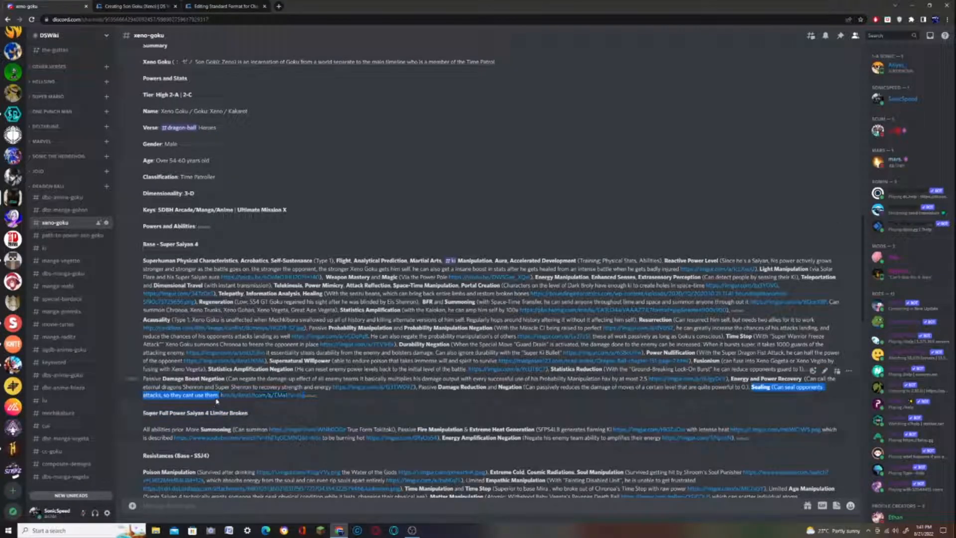
pyautogui.hotkey('ctrl', 'c')
pyautogui.click(132, 6)
pyautogui.hotkey('ctrl', 'v')
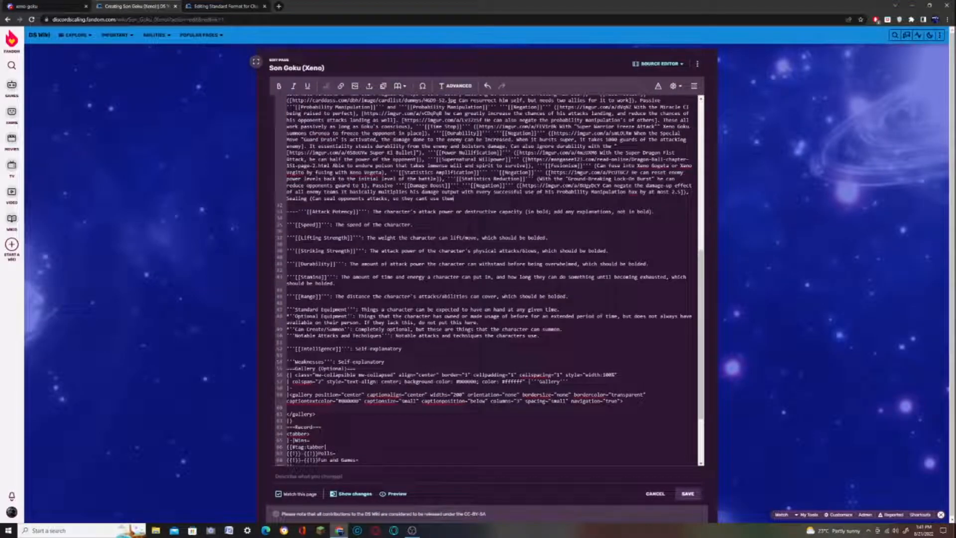
pyautogui.moveTo(307, 199); pyautogui.dragTo(303, 192)
pyautogui.click(280, 86)
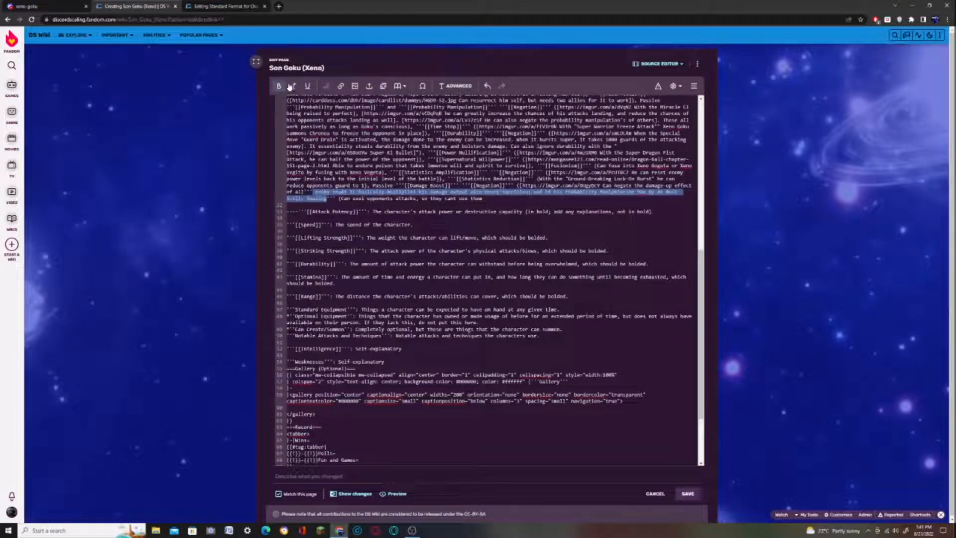
pyautogui.click(341, 87)
pyautogui.press('Escape')
pyautogui.hotkey('ctrl', 'z')
pyautogui.hotkey('ctrl', 'z')
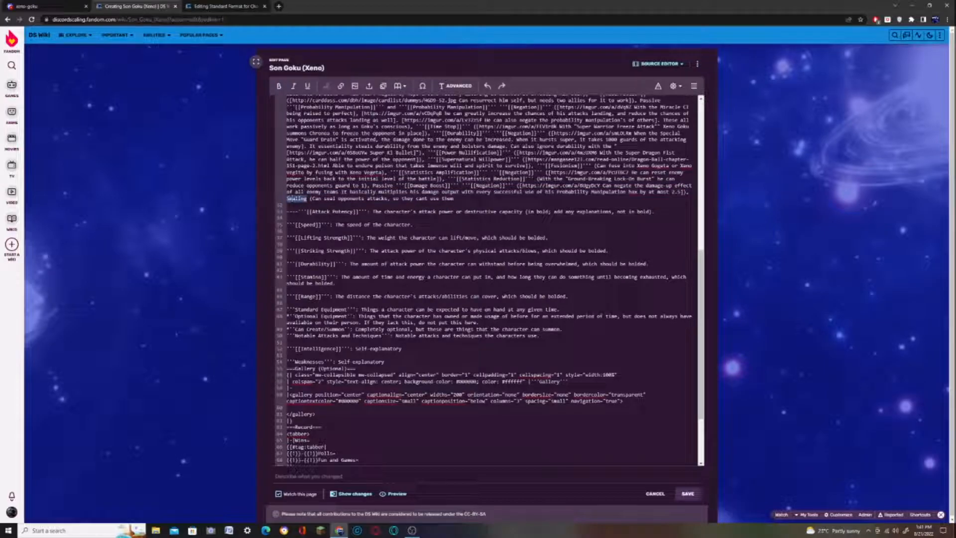
# - Bold Sealing at the end of the Base - Super Saiyan 4 abilities and link it to its wiki page
pyautogui.click(279, 87)
pyautogui.click(341, 87)
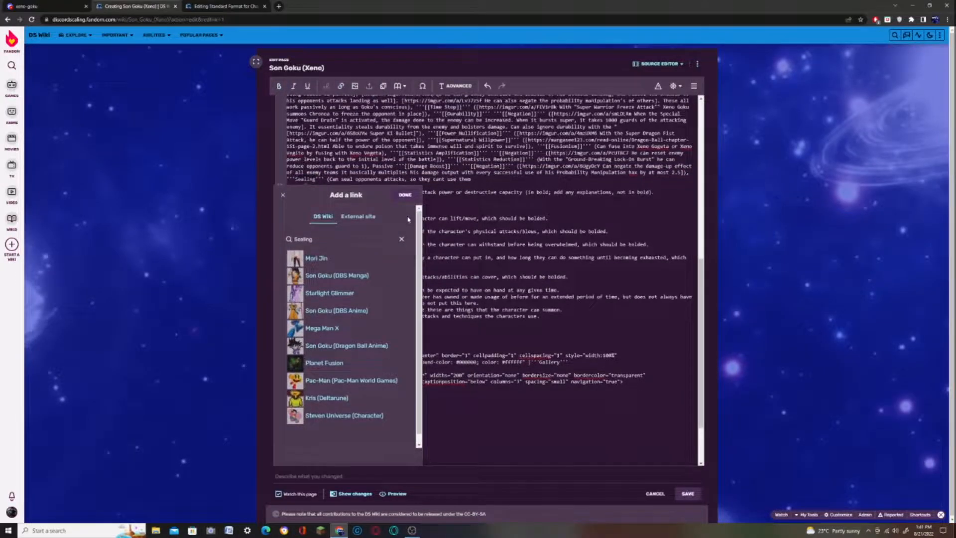
pyautogui.click(401, 199)
# - Link the note "Can seal opponents attacks, so they cant use them" to its imgur URL from Discord
pyautogui.hotkey('ctrl', '1')
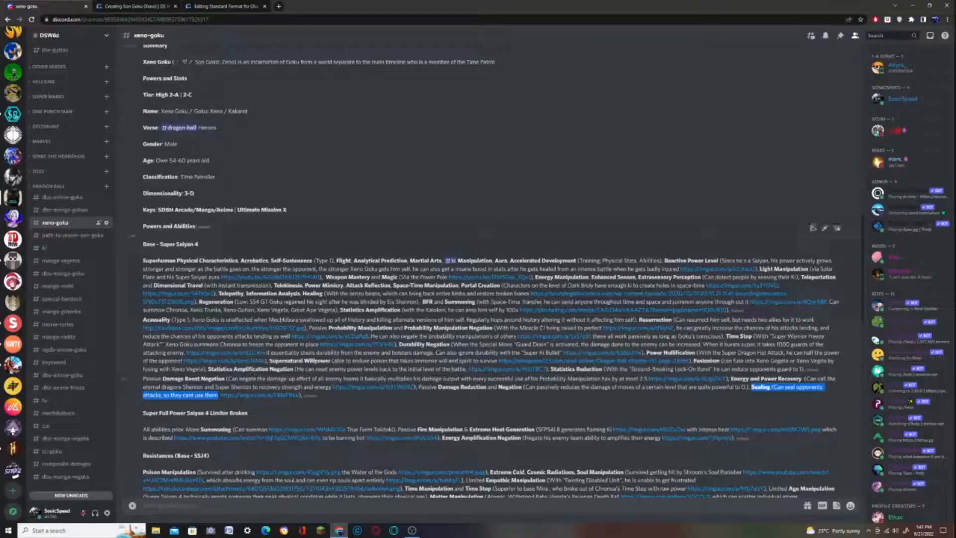
pyautogui.rightClick(269, 394)
pyautogui.click(298, 437)
pyautogui.click(137, 6)
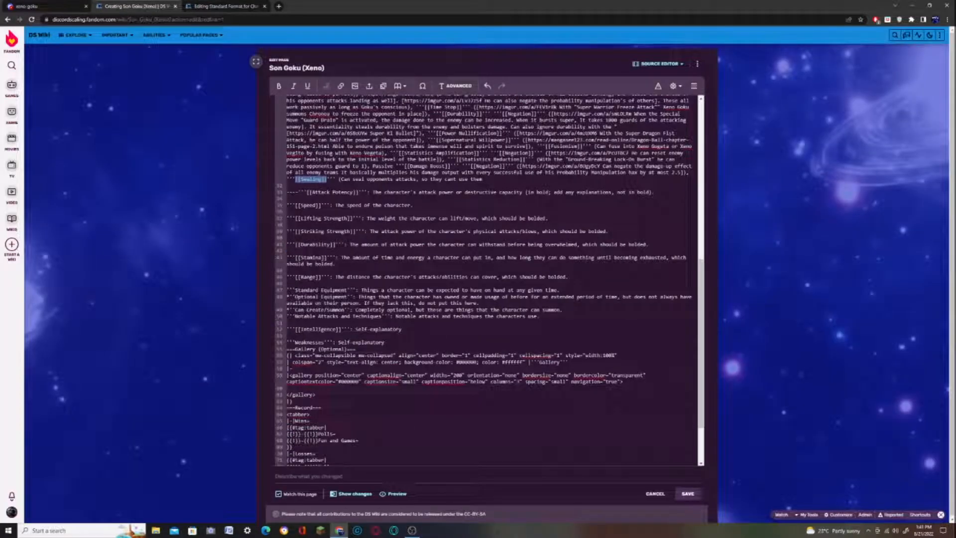
pyautogui.moveTo(340, 180); pyautogui.dragTo(449, 180)
pyautogui.click(340, 86)
pyautogui.hotkey('ctrl', 'v')
pyautogui.press('Return')
pyautogui.click(569, 180)
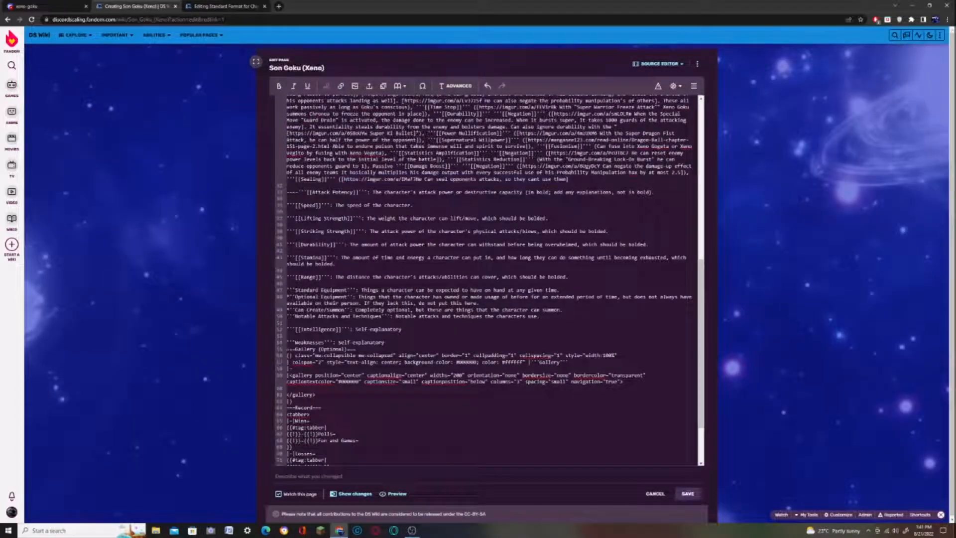
# - Examine the resistances sections in the Discord draft and the multiple-tabber example in the Standard Format for Character Profiles source
pyautogui.click(49, 6)
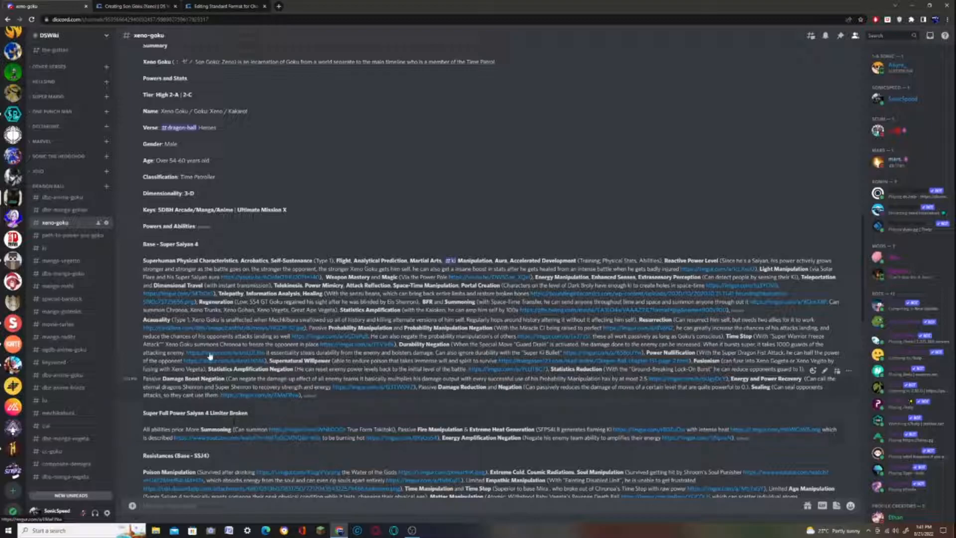
pyautogui.scroll(-2, 266, 455)
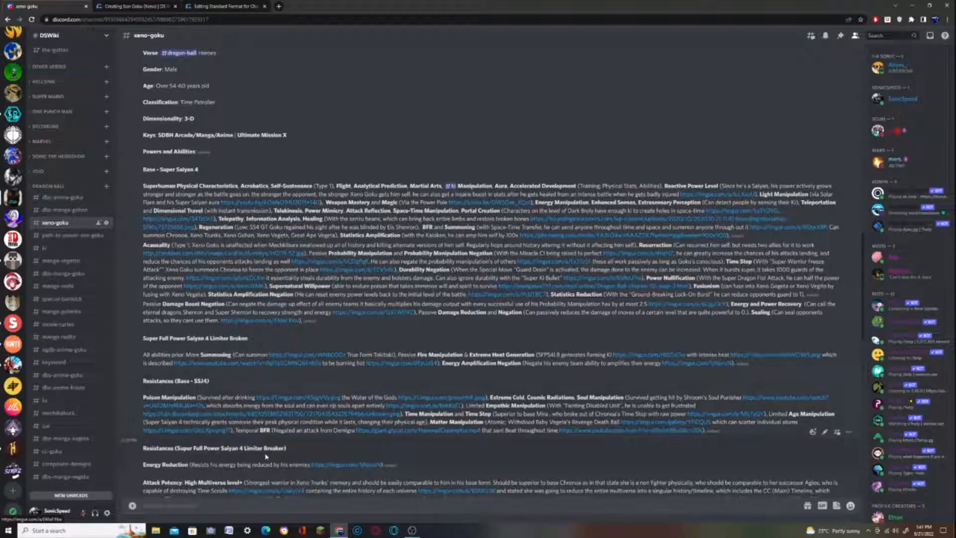
pyautogui.click(224, 6)
pyautogui.scroll(9, 487, 280)
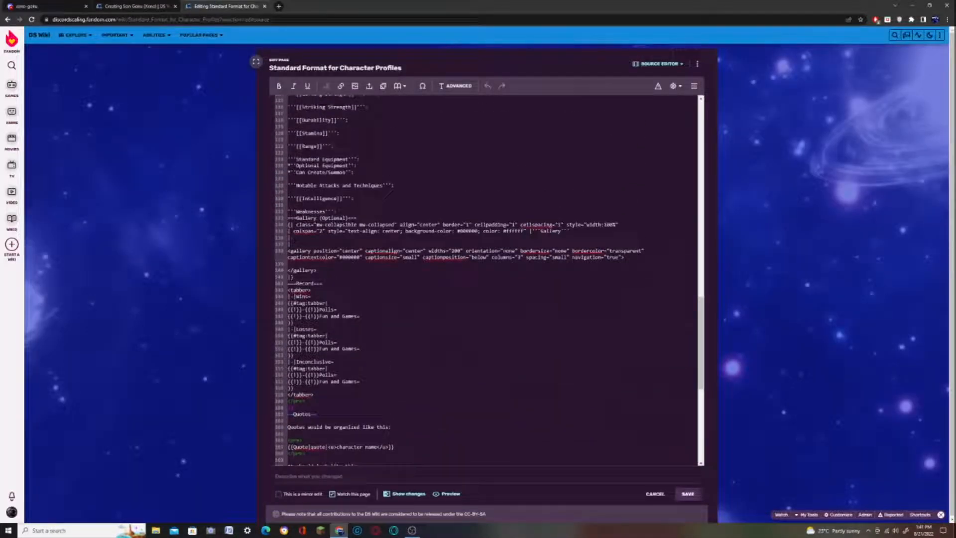
pyautogui.scroll(-12, 487, 280)
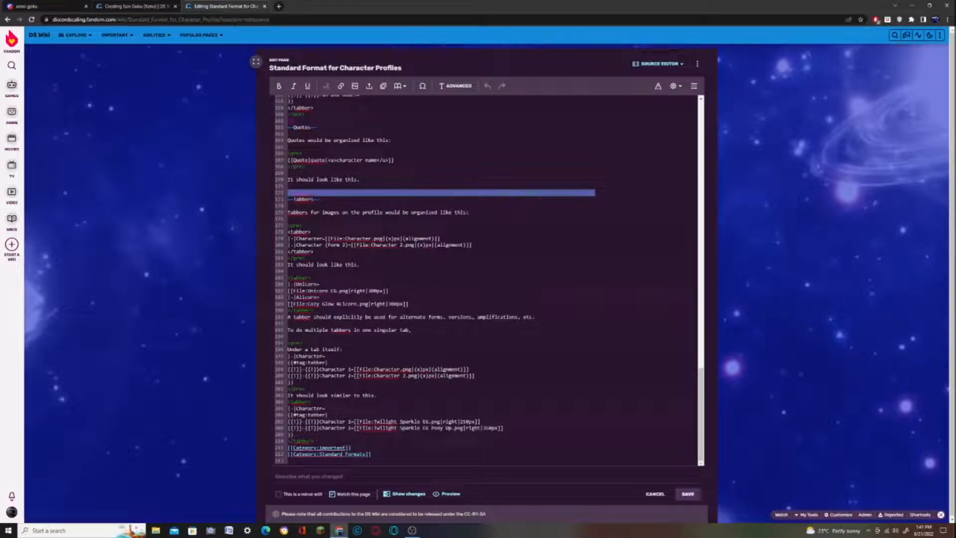
pyautogui.moveTo(295, 381); pyautogui.dragTo(308, 376)
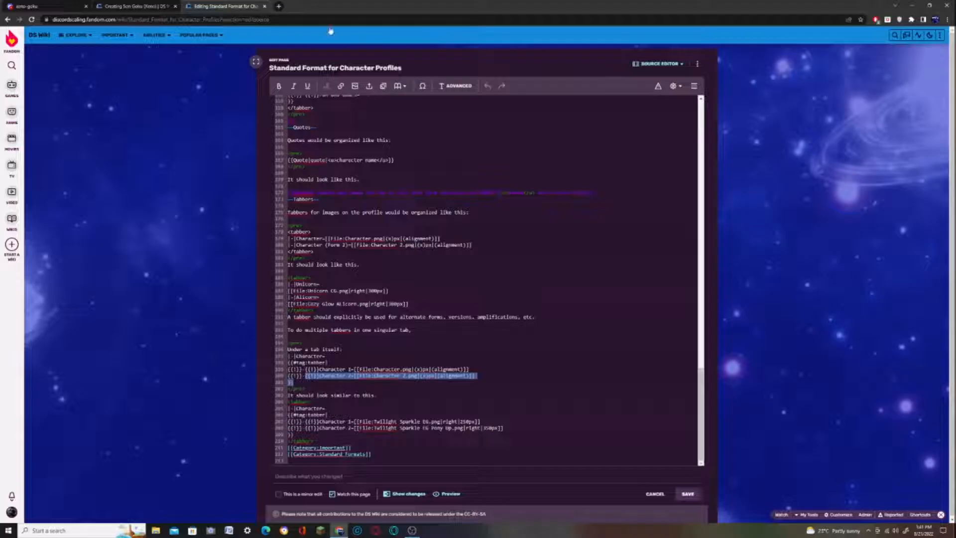
# - Open the Saitama (Caped Baldy) page in a new browser tab and examine the nested tabs of its Powers and Abilities section
pyautogui.click(279, 7)
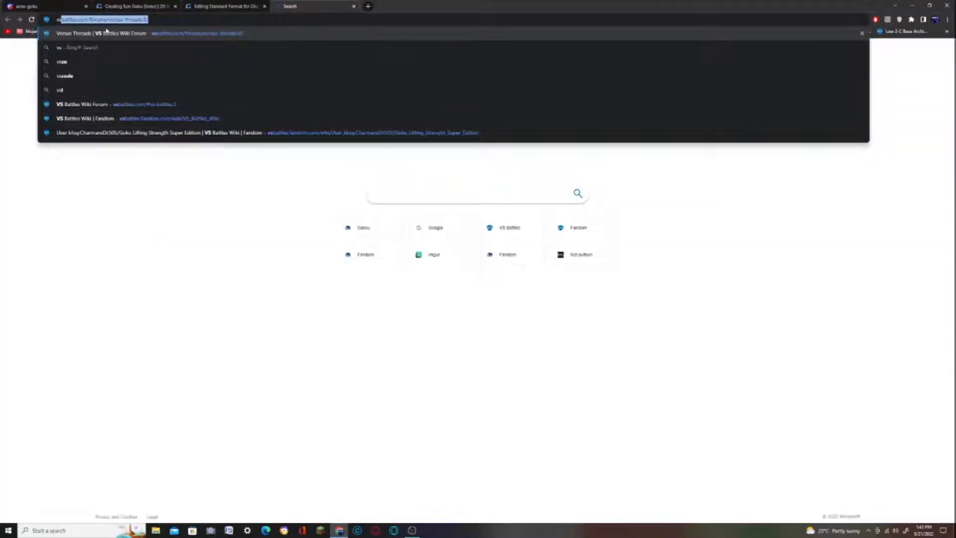
pyautogui.hotkey('ctrl', 'v')
pyautogui.press('Return')
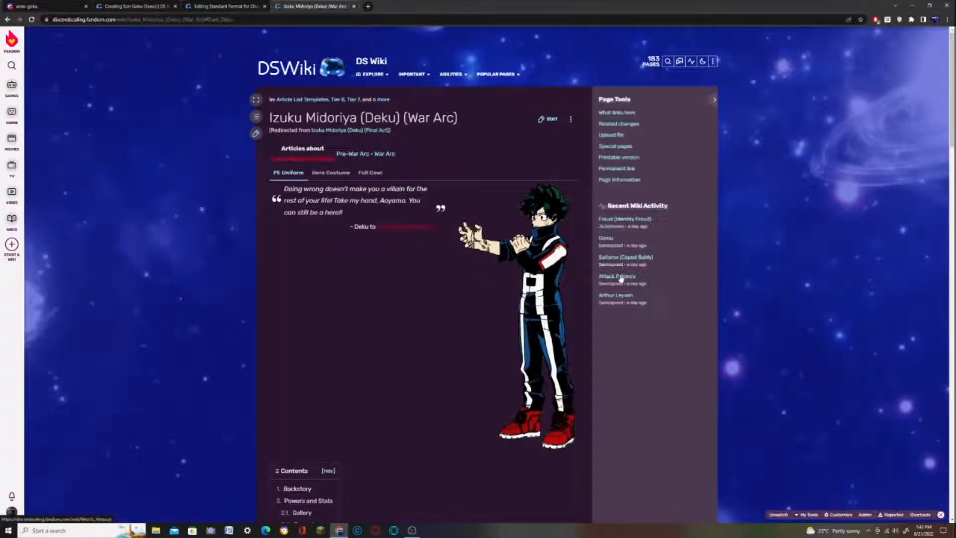
pyautogui.click(623, 256)
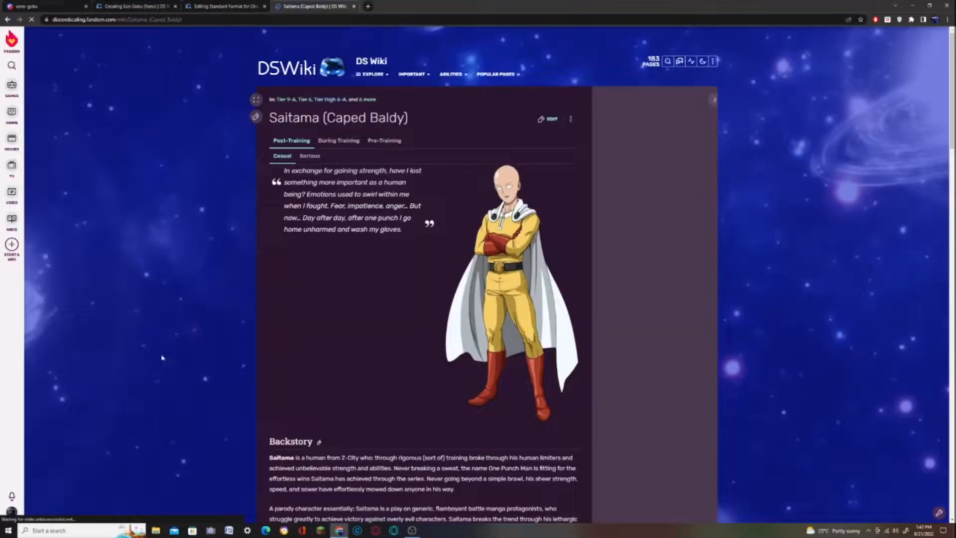
pyautogui.scroll(-4, 341, 386)
pyautogui.scroll(-5, 341, 386)
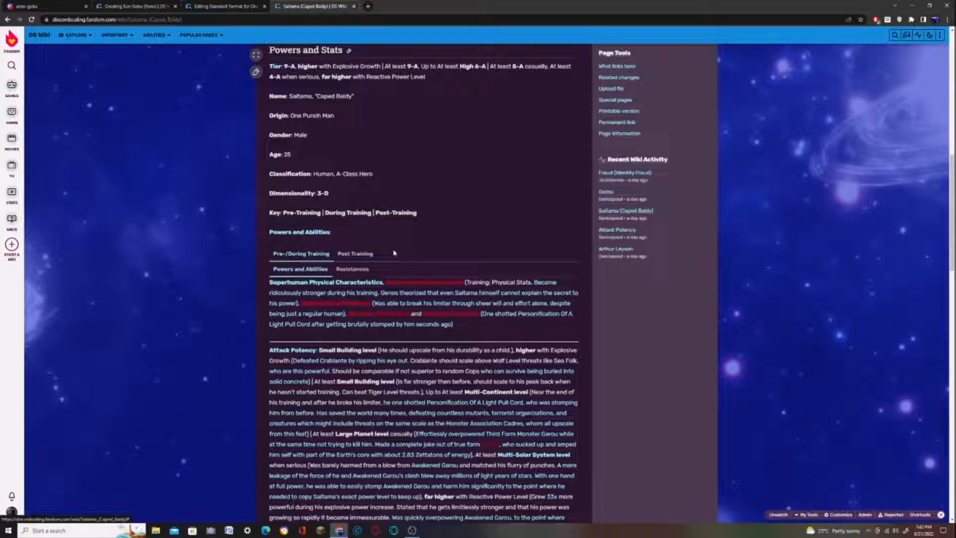
pyautogui.moveTo(303, 269); pyautogui.dragTo(274, 255)
pyautogui.click(357, 257)
pyautogui.click(319, 256)
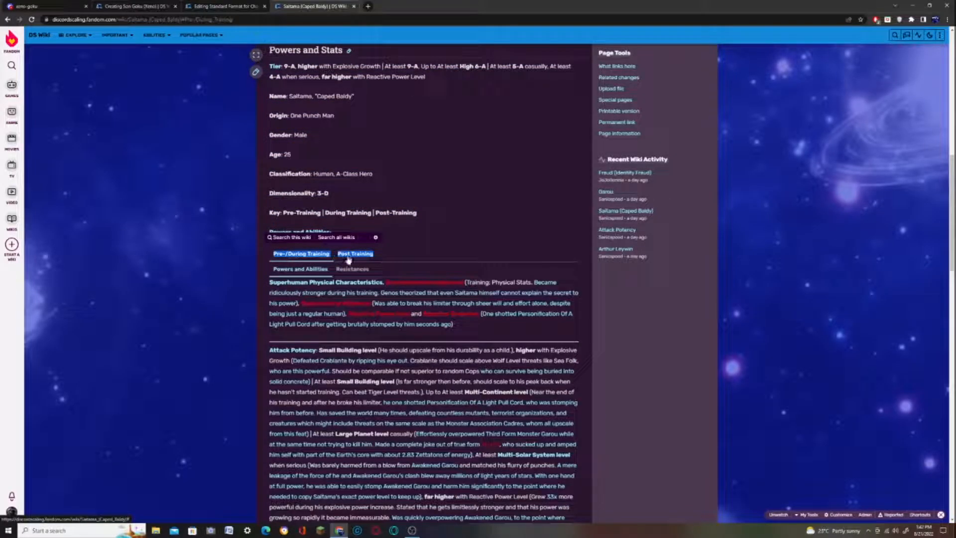
# - Copy the nested {{#tag:tabber code from the Standard Format page and insert it under the Base - Super Saiyan 4 tab of Son Goku (Xeno)
pyautogui.click(205, 4)
pyautogui.click(295, 382)
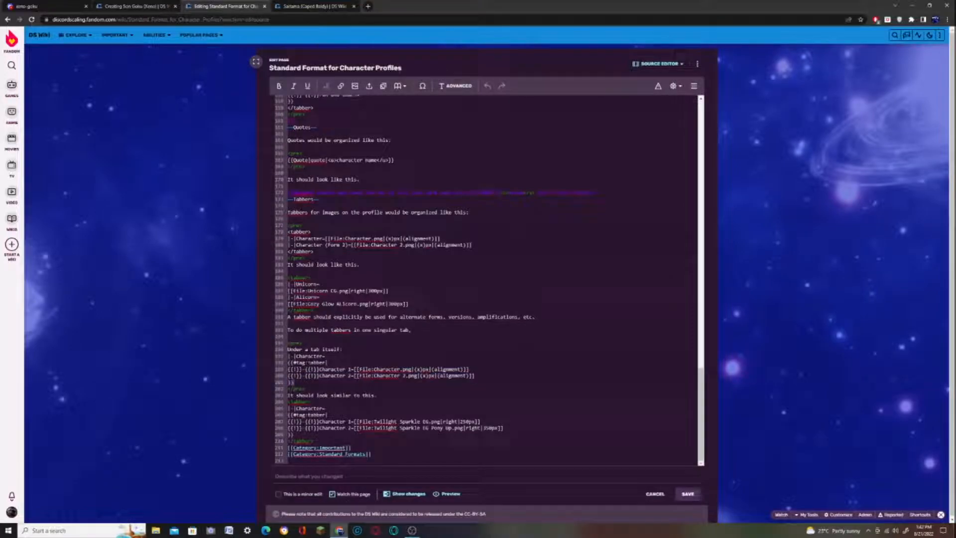
pyautogui.click(132, 6)
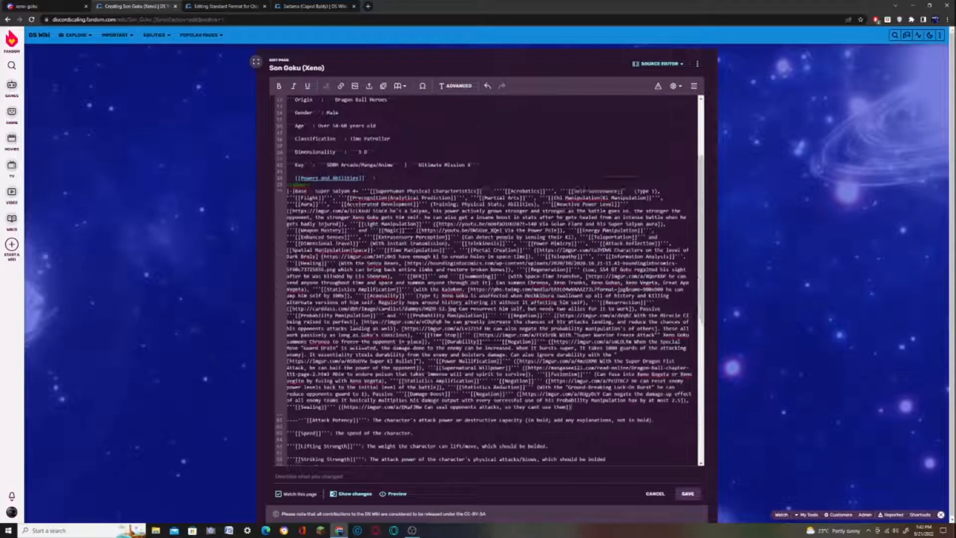
pyautogui.click(218, 4)
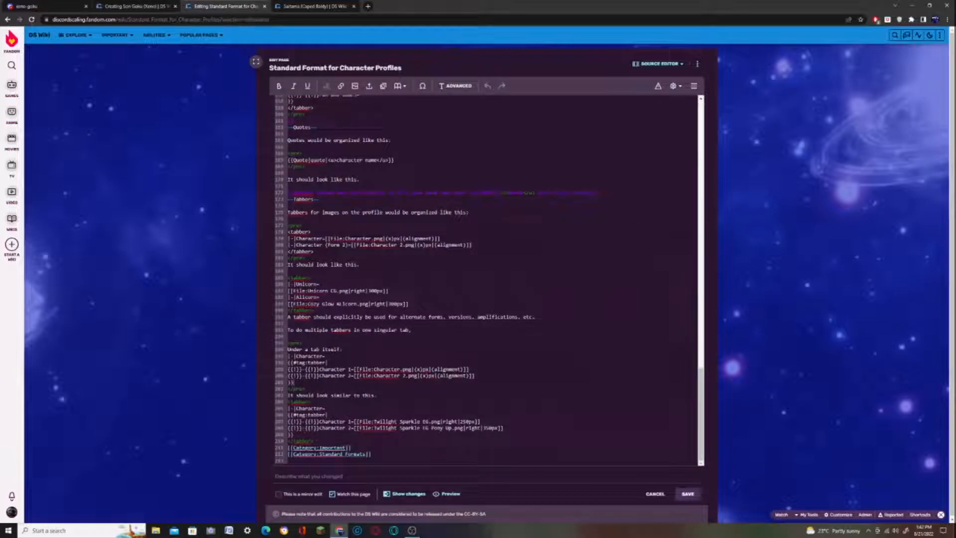
pyautogui.click(329, 363)
pyautogui.moveTo(288, 363); pyautogui.dragTo(295, 383)
pyautogui.click(135, 6)
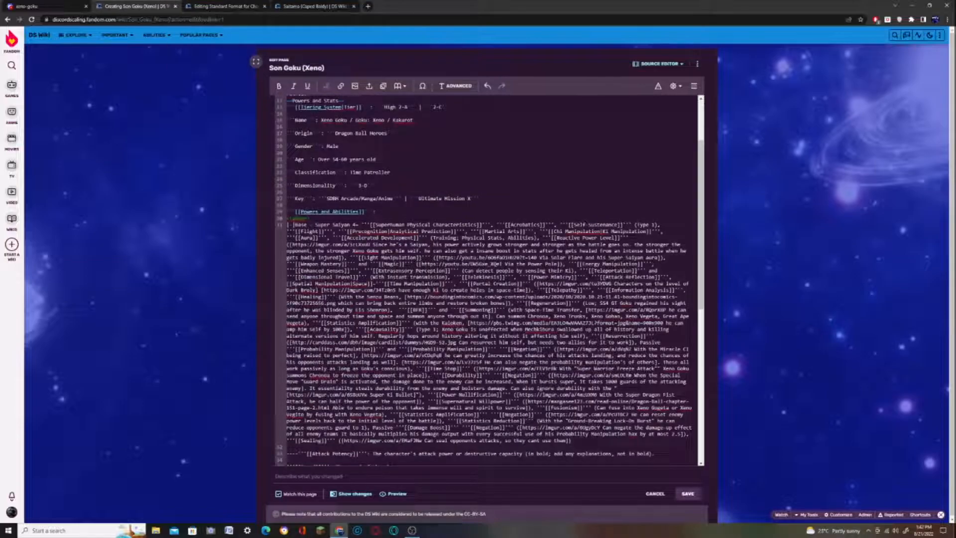
pyautogui.press('Return')
pyautogui.hotkey('ctrl', 'v')
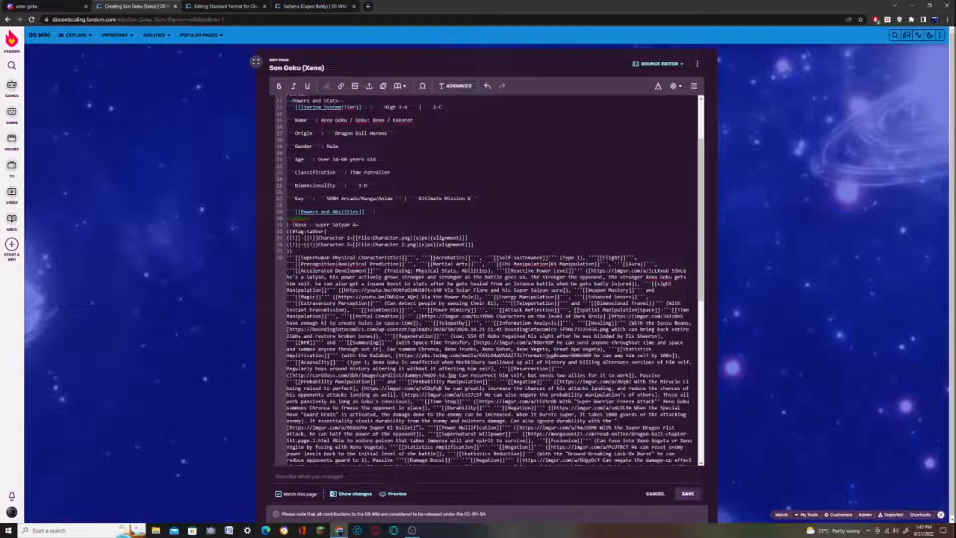
# - Rename the first nested tab Powers and move the whole abilities text into it in place of the file placeholder
pyautogui.moveTo(318, 237); pyautogui.dragTo(352, 238)
pyautogui.write('Powers')
pyautogui.moveTo(287, 257); pyautogui.dragTo(589, 323)
pyautogui.scroll(-3, 348, 310)
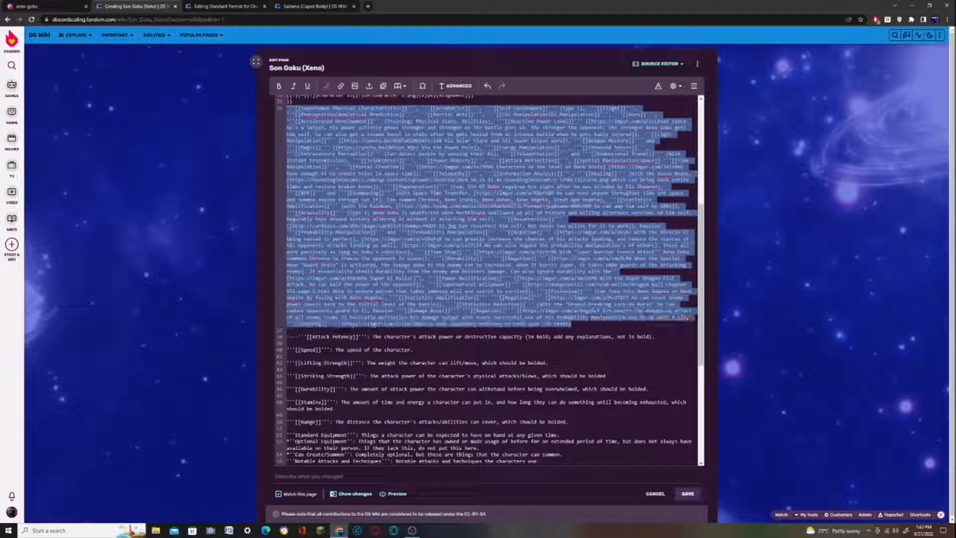
pyautogui.press('BackSpace')
pyautogui.scroll(5, 488, 279)
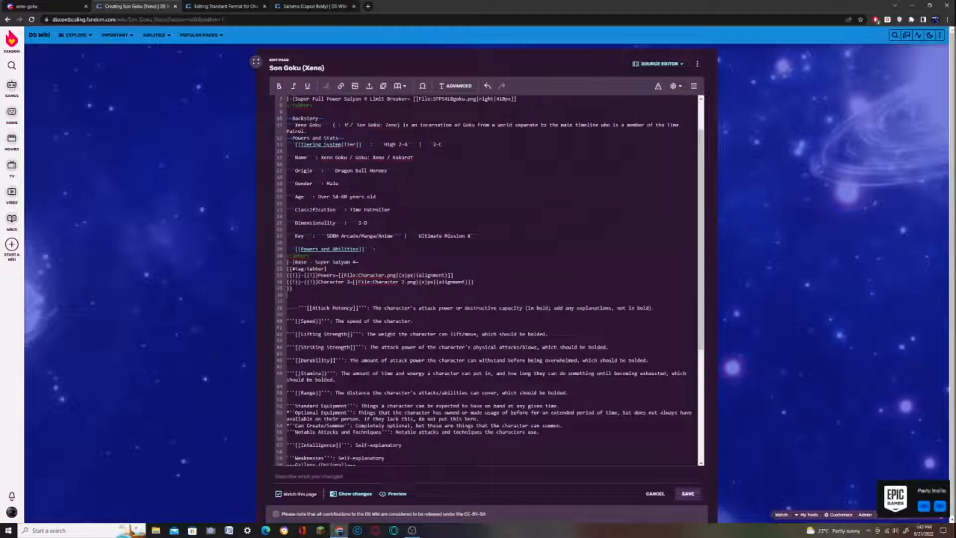
pyautogui.moveTo(454, 275); pyautogui.dragTo(340, 275)
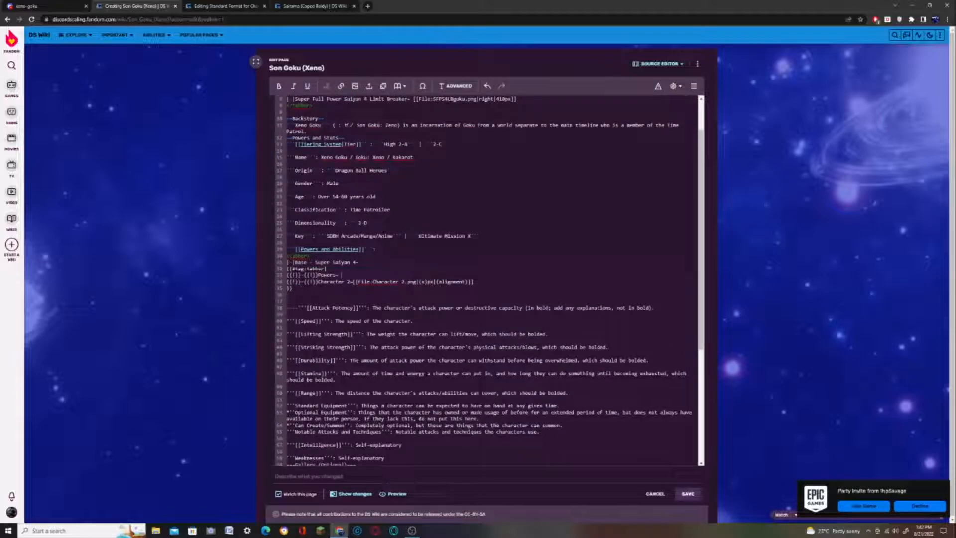
pyautogui.hotkey('ctrl', 'v')
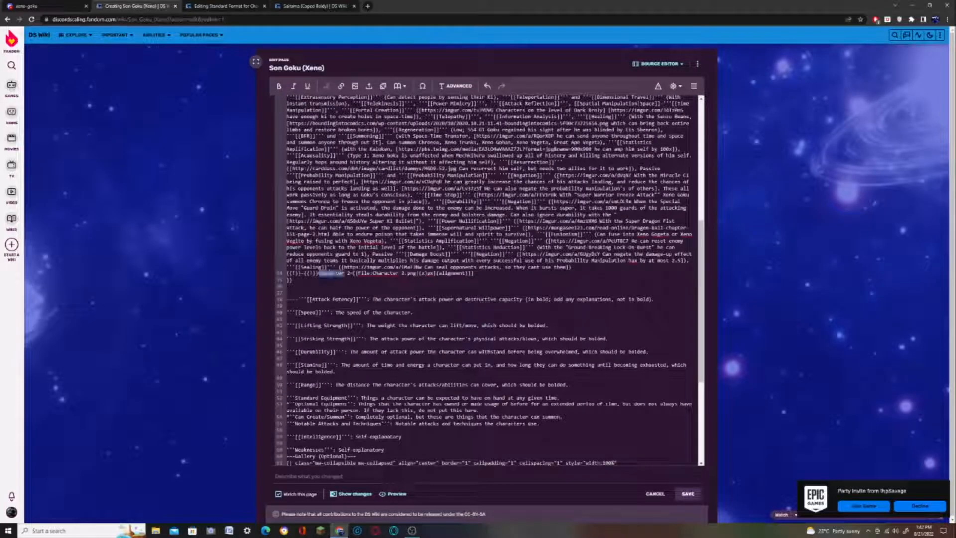
# - Rename the second nested tab Resistances and delete its file placeholder
pyautogui.write('Resistances')
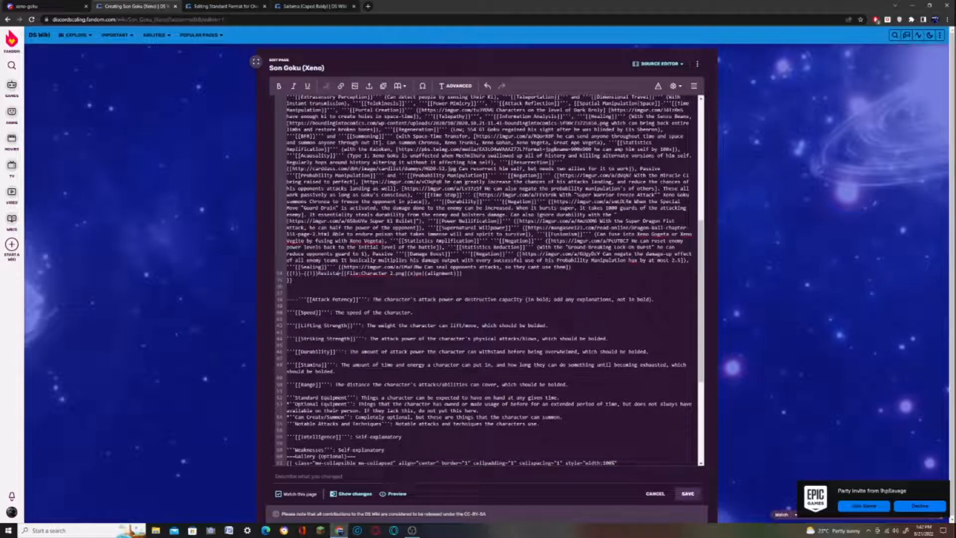
pyautogui.moveTo(472, 273); pyautogui.dragTo(352, 274)
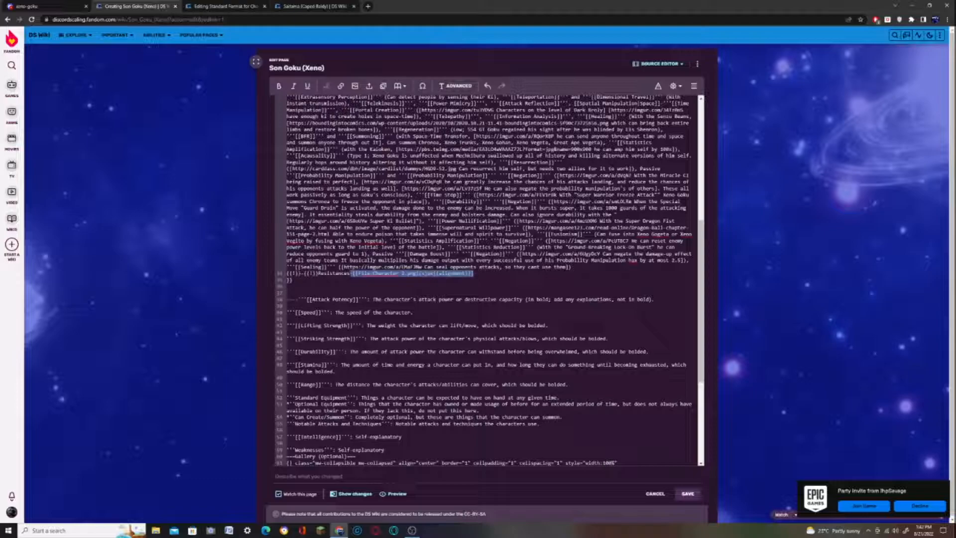
pyautogui.press('BackSpace')
pyautogui.scroll(4, 488, 279)
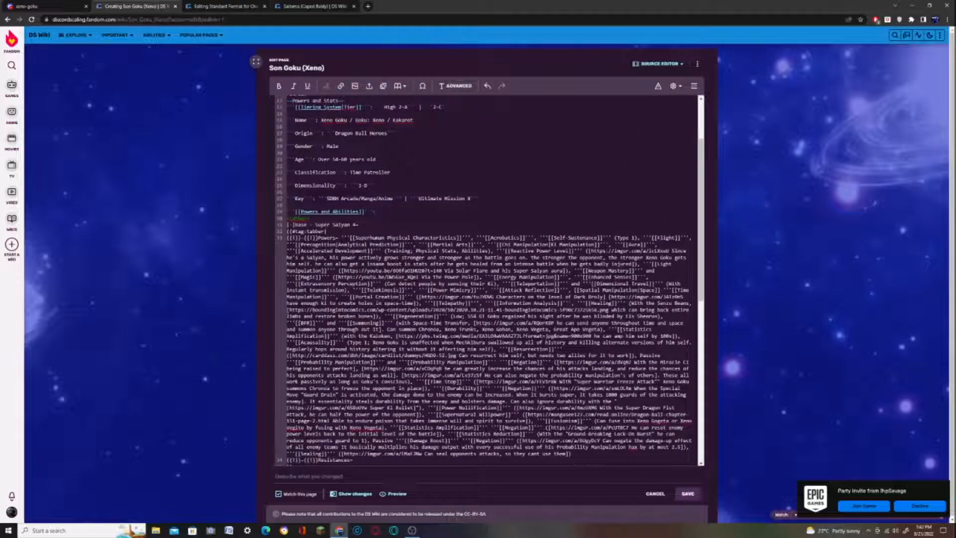
# - Copy the Poison Manipulation text through "Survived after drinking" from Discord into the Resistances tab
pyautogui.click(75, 4)
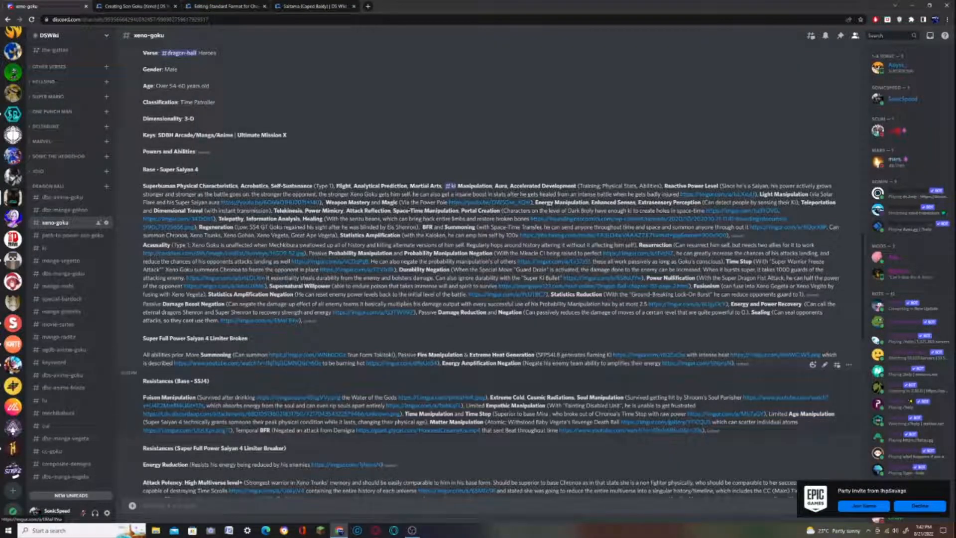
pyautogui.moveTo(159, 398); pyautogui.dragTo(256, 398)
pyautogui.hotkey('ctrl', 'c')
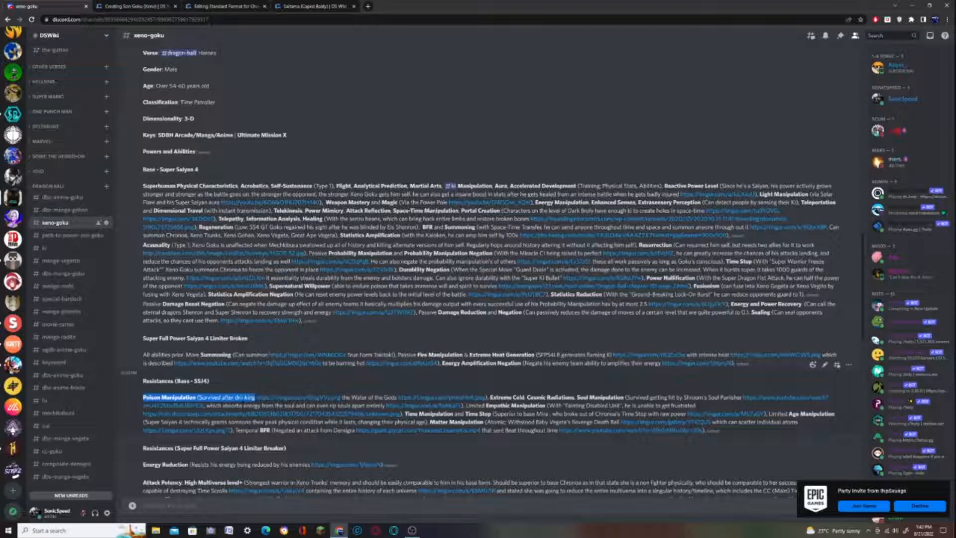
pyautogui.click(132, 6)
pyautogui.hotkey('ctrl', 'v')
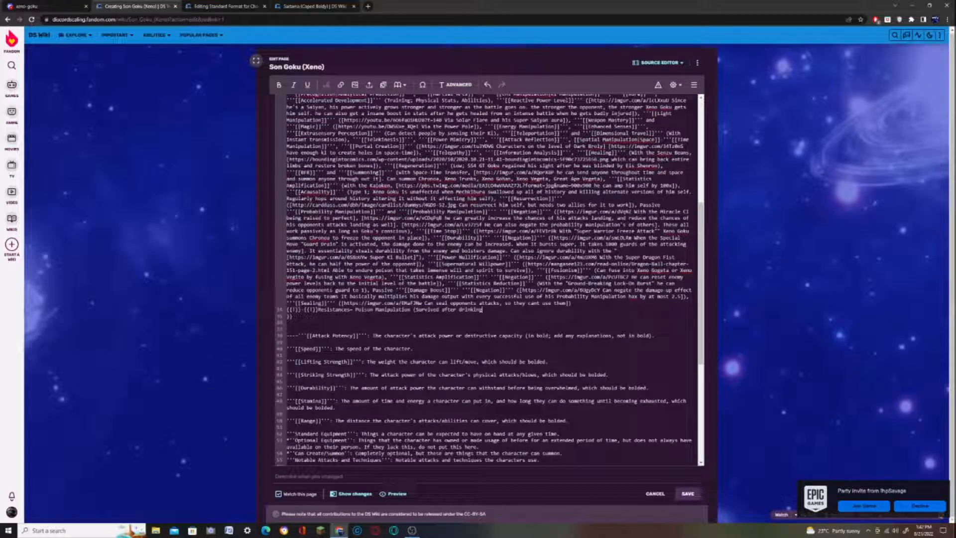
# - Bold Poison Manipulation in the Resistances tab and link it to its wiki page
pyautogui.hotkey('ctrl', 'b')
pyautogui.hotkey('ctrl', 'k')
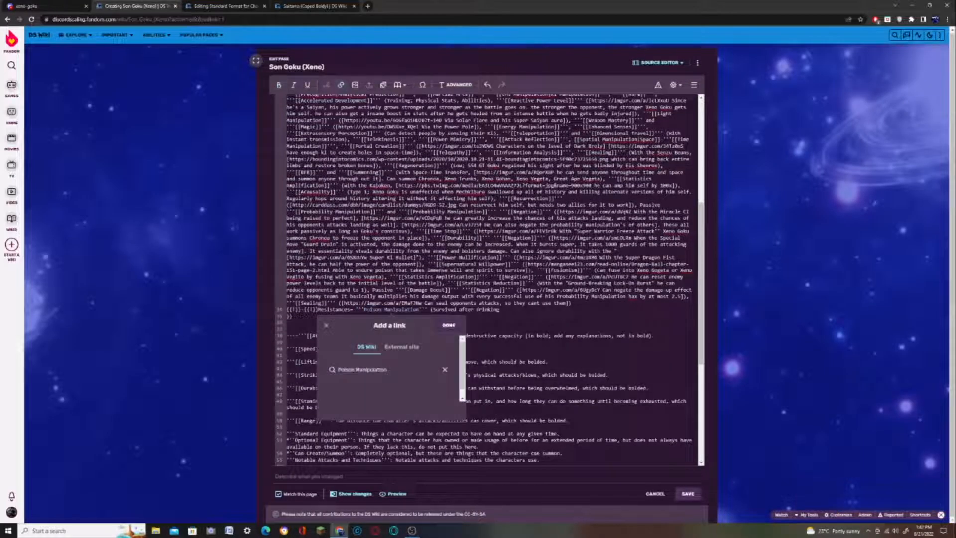
pyautogui.scroll(-3, 452, 320)
pyautogui.click(449, 194)
# - Link "Survived after drinking" in the Resistances tab to its imgur URL from Discord, then return to the Discord draft
pyautogui.click(60, 6)
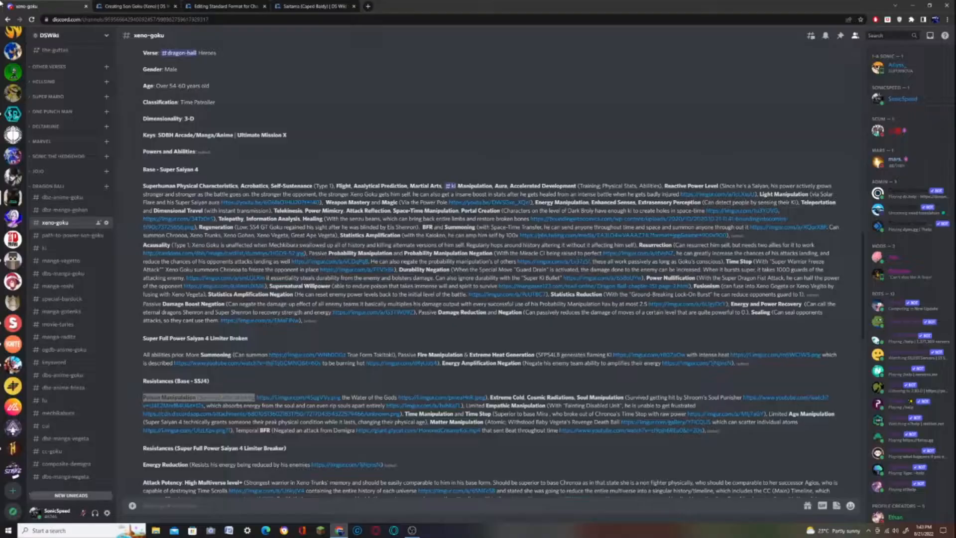
pyautogui.click(309, 397)
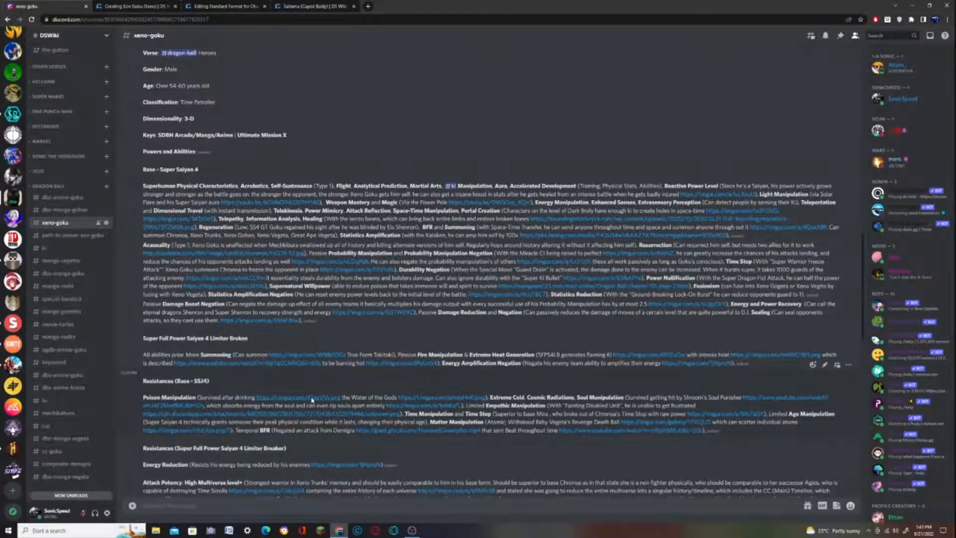
pyautogui.click(174, 6)
pyautogui.moveTo(444, 178); pyautogui.dragTo(511, 178)
pyautogui.click(341, 85)
pyautogui.click(482, 217)
pyautogui.hotkey('ctrl', 'v')
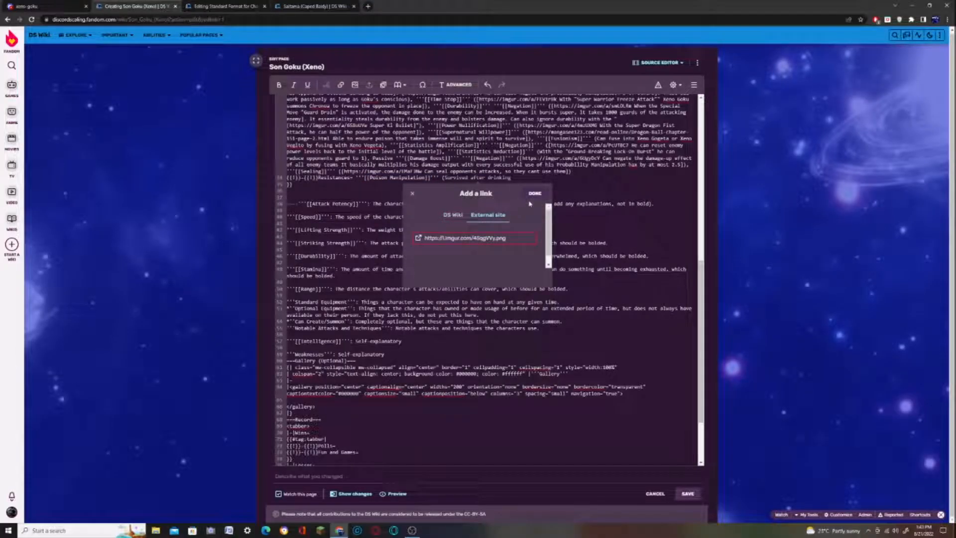
pyautogui.click(535, 195)
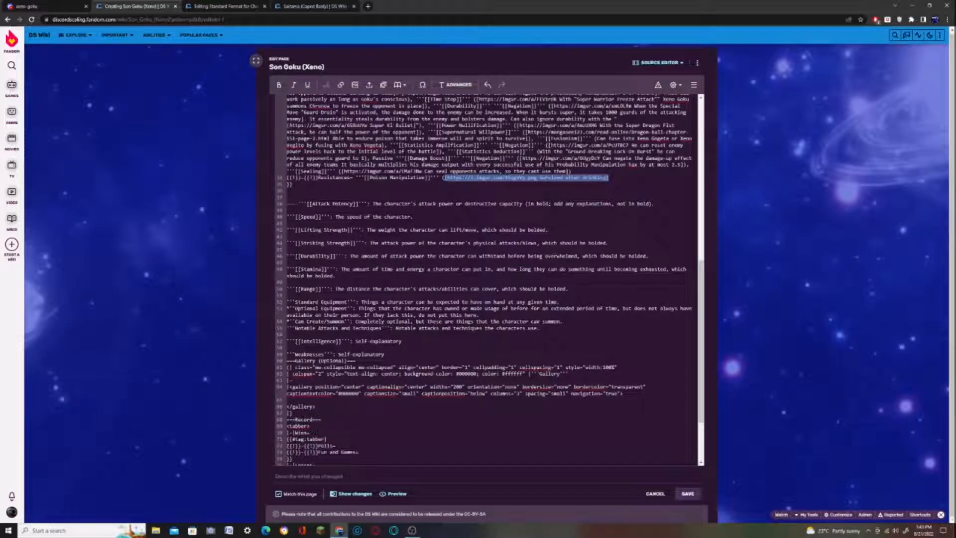
pyautogui.click(608, 178)
pyautogui.click(46, 7)
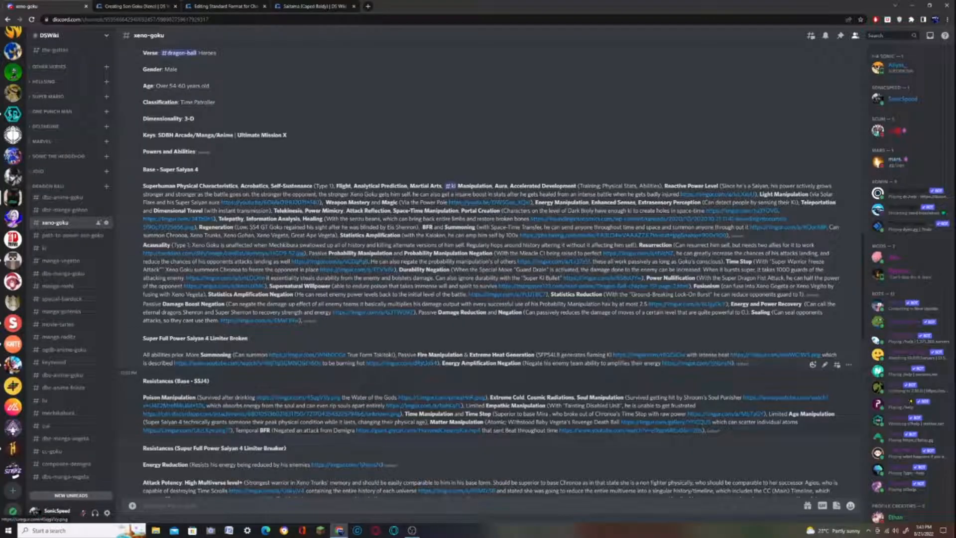
# - Add "the Water of the Gods" from the Discord draft to the Resistances tab and link it to its imgur URL
pyautogui.moveTo(342, 397); pyautogui.dragTo(397, 398)
pyautogui.click(150, 5)
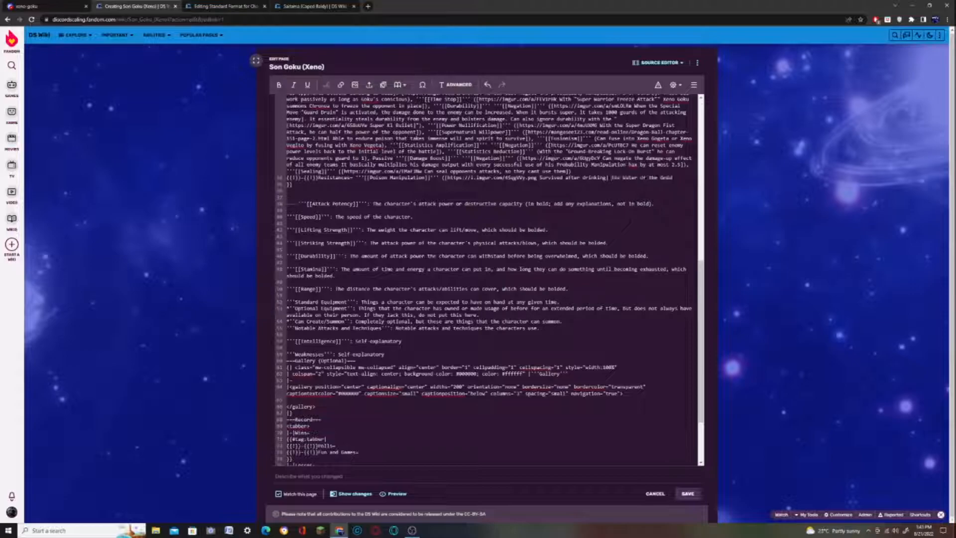
pyautogui.click(46, 7)
pyautogui.rightClick(438, 397)
pyautogui.click(459, 438)
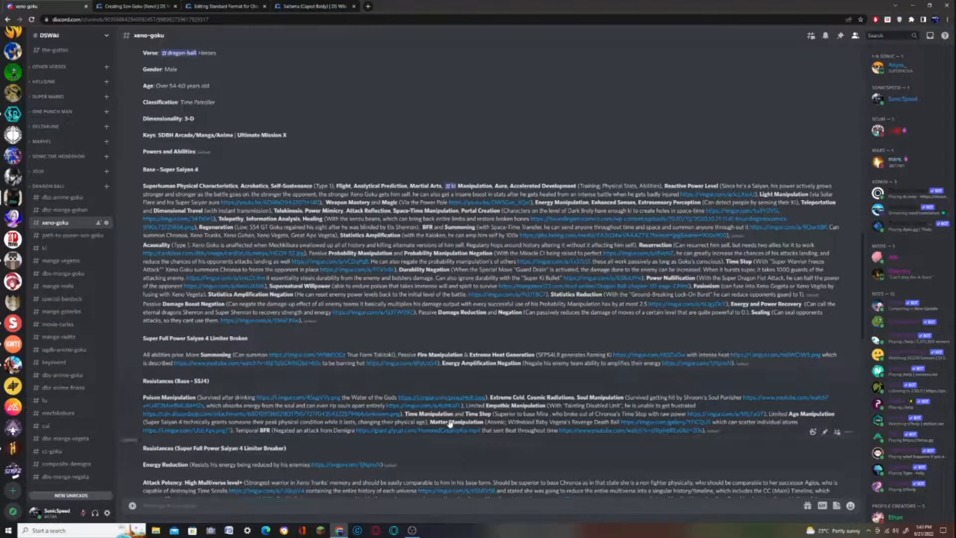
pyautogui.click(125, 6)
pyautogui.moveTo(612, 178); pyautogui.dragTo(659, 178)
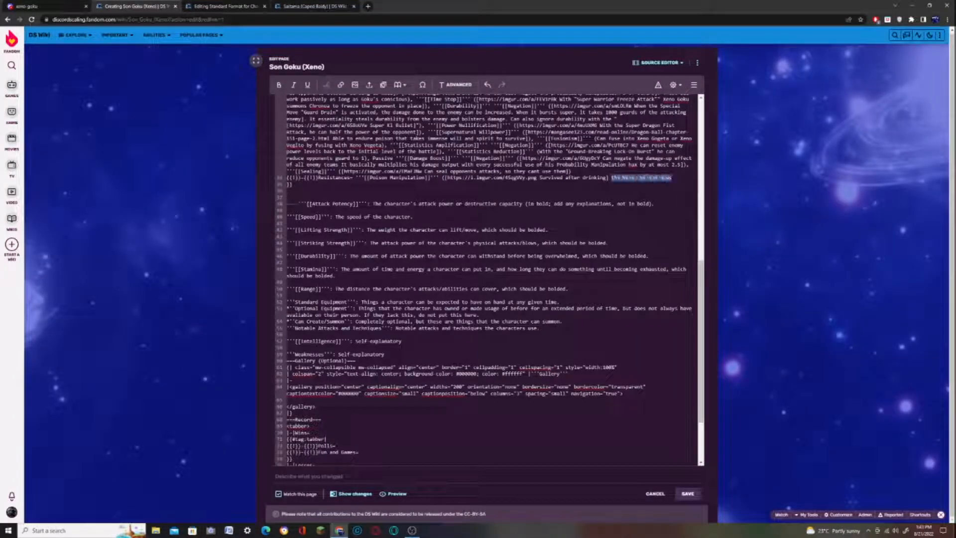
pyautogui.click(341, 85)
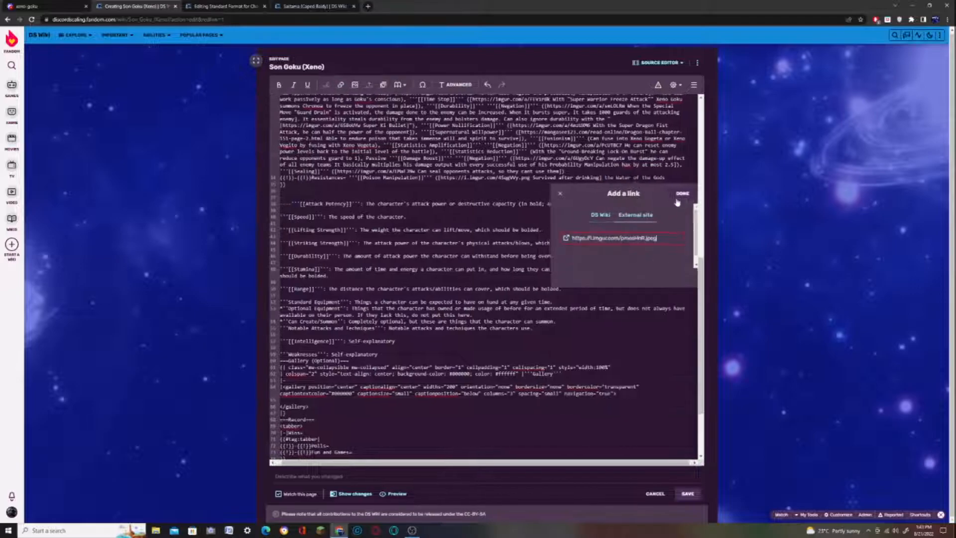
pyautogui.click(679, 194)
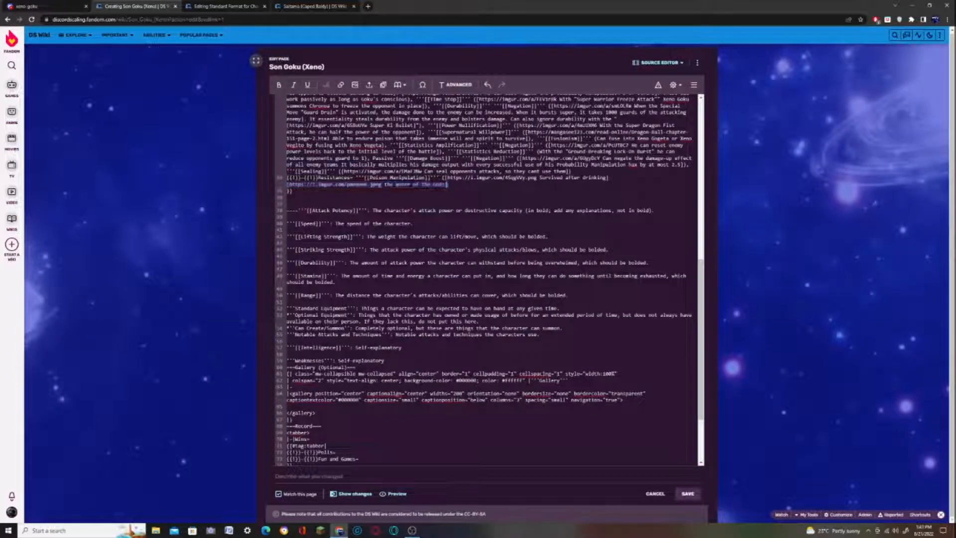
# - Copy the Discord text from "Extreme Cold" through "Survived getting hit by Shroom's Soul Punisher" into the wiki's Resistances tab
pyautogui.click(5, 5)
pyautogui.moveTo(492, 396); pyautogui.dragTo(829, 398)
pyautogui.click(132, 7)
pyautogui.write("Extreme Cold, Cosmic Radiations, Soul Manipulation (Survived getting hit by Shroom's Soul Punisher")
pyautogui.click(279, 85)
pyautogui.click(340, 85)
pyautogui.press('Return')
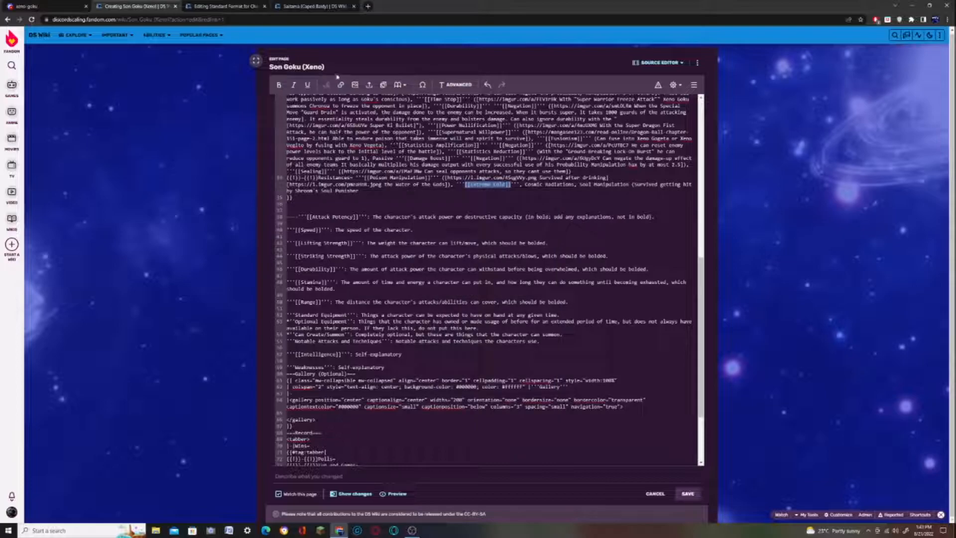
pyautogui.doubleClick(488, 86)
# - Link Extreme Cold in the Resistances tab to the Ice Manipulation wiki page
pyautogui.click(341, 85)
pyautogui.moveTo(456, 245); pyautogui.dragTo(419, 245)
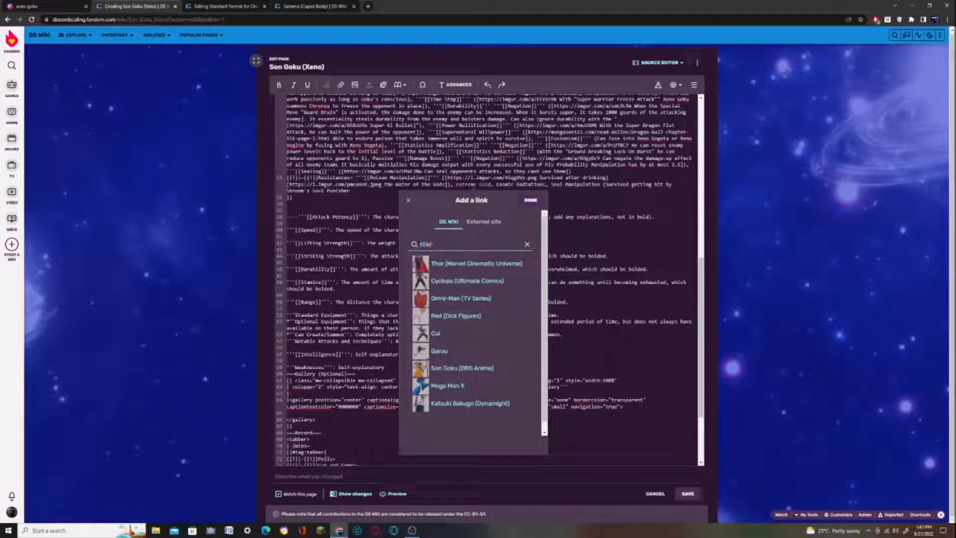
pyautogui.press('BackSpace')
pyautogui.write('Ice Manipulation')
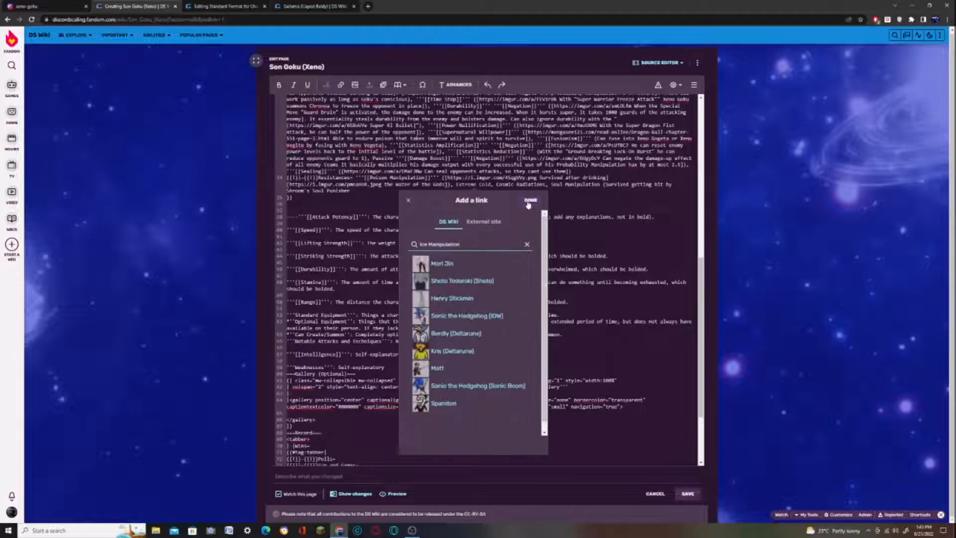
pyautogui.press('Return')
# - Bold Cosmic Radiations in the Resistances tab and link it to the Radiation Manipulation wiki page
pyautogui.hotkey('ctrl', 'b')
pyautogui.hotkey('ctrl', 'k')
pyautogui.write('Rad')
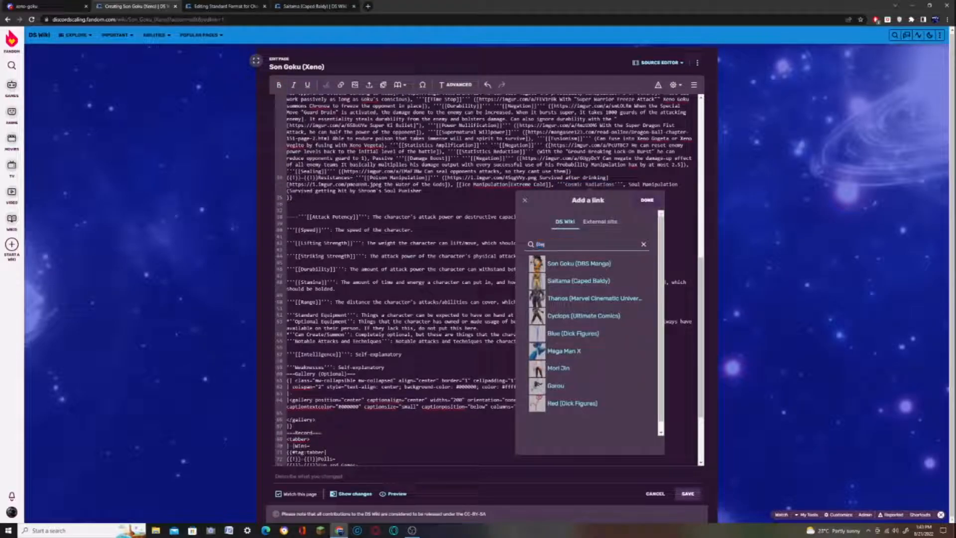
pyautogui.write('iation Manipu')
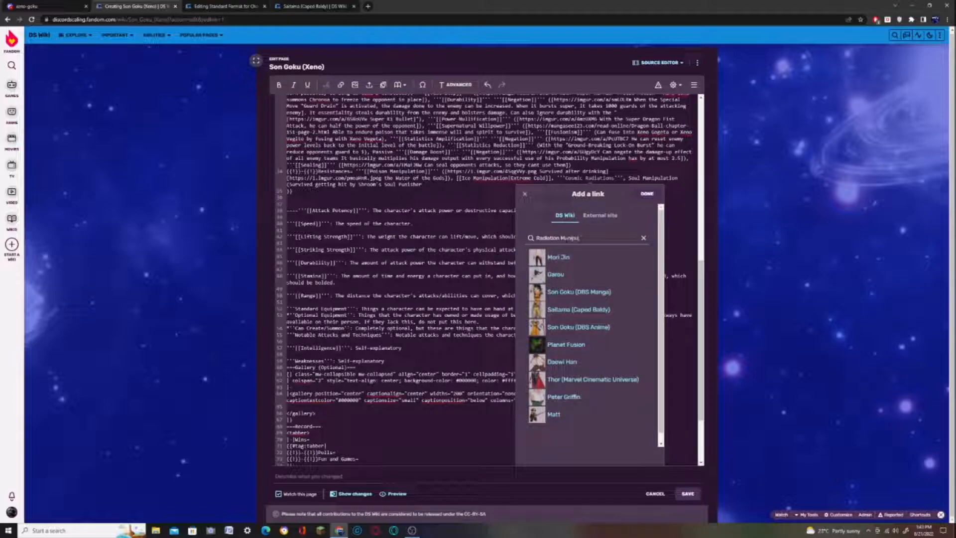
pyautogui.write('lation')
pyautogui.press('Return')
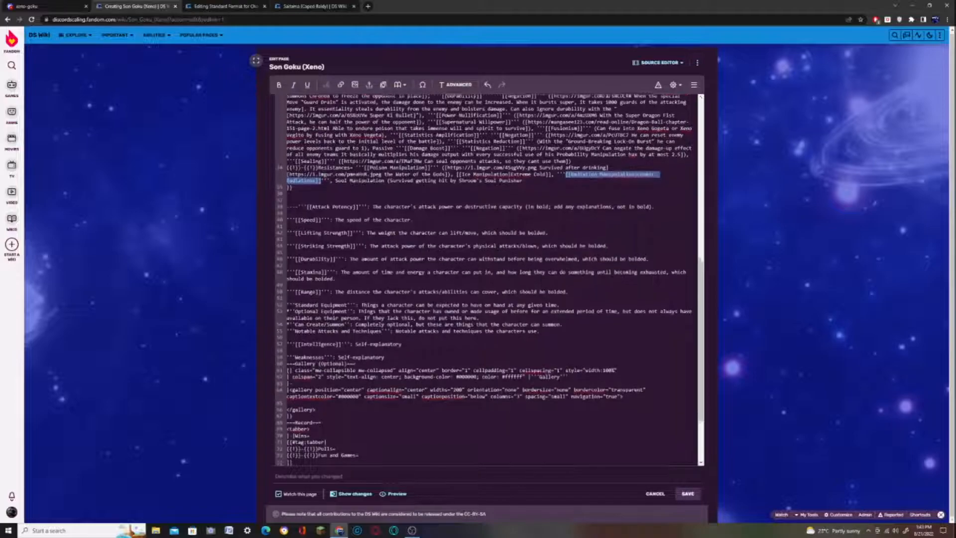
# - Bold Soul Manipulation in the Resistances tab and link it to its wiki page
pyautogui.moveTo(335, 178); pyautogui.dragTo(384, 177)
pyautogui.click(279, 86)
pyautogui.click(340, 85)
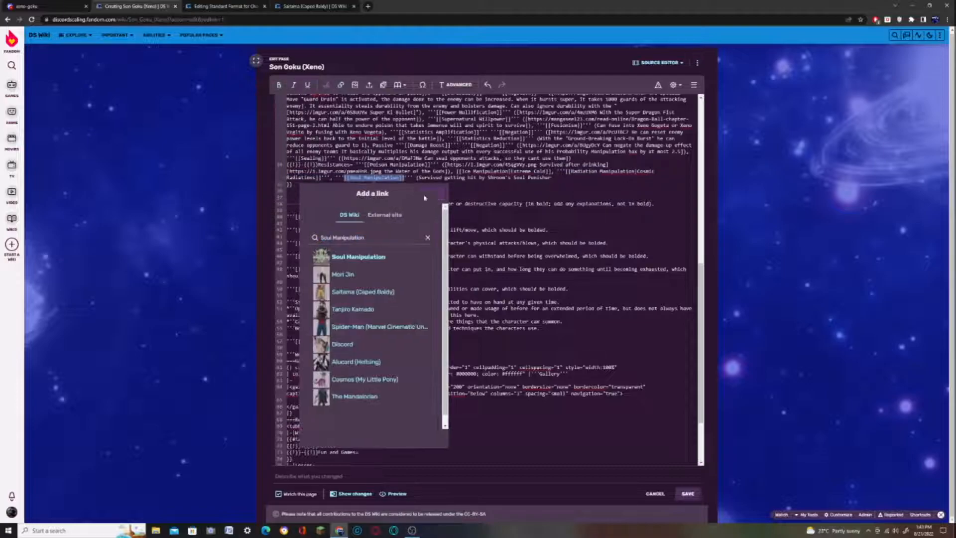
# - Link "Soul Punisher" in the Resistances tab to the YouTube URL copied from the Discord draft
pyautogui.hotkey('ctrl', '1')
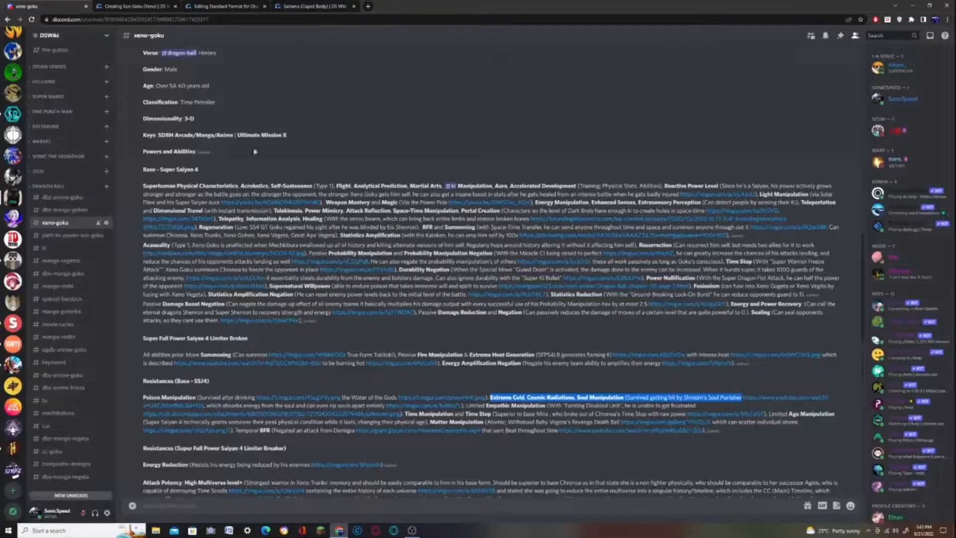
pyautogui.rightClick(763, 400)
pyautogui.click(784, 441)
pyautogui.click(150, 6)
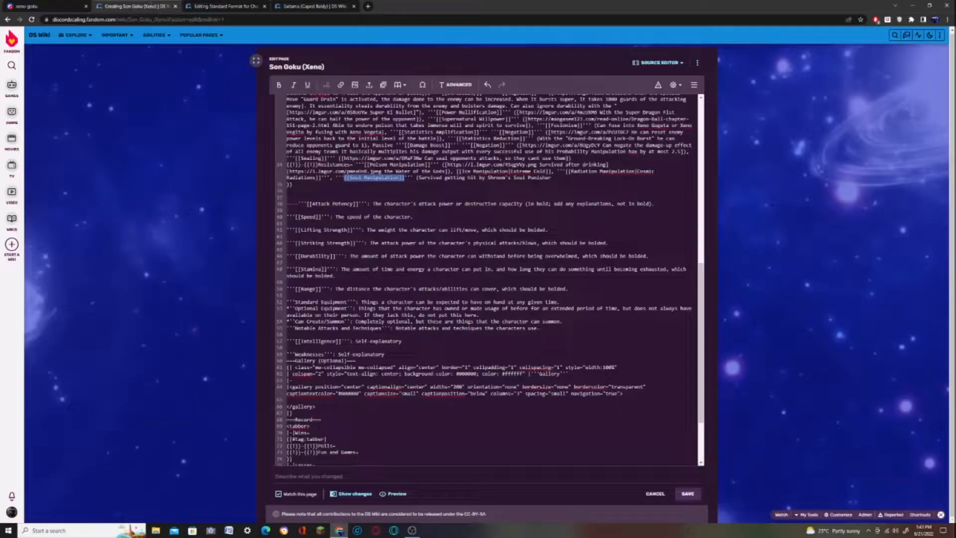
pyautogui.moveTo(419, 177); pyautogui.dragTo(514, 178)
pyautogui.click(342, 86)
pyautogui.write('https://www.youtube.com/watch?v=U4E2M-vFB0U&t=12s')
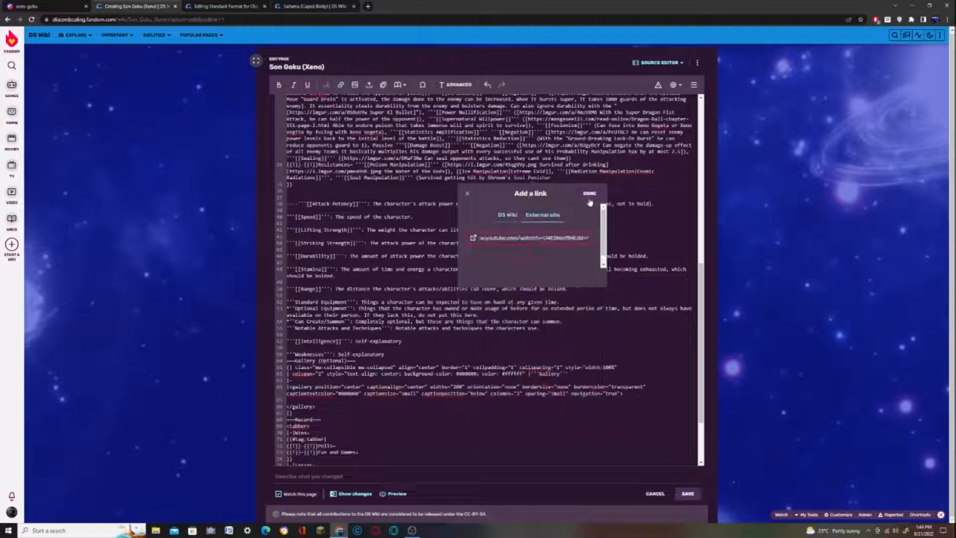
pyautogui.press('Return')
pyautogui.click(293, 191)
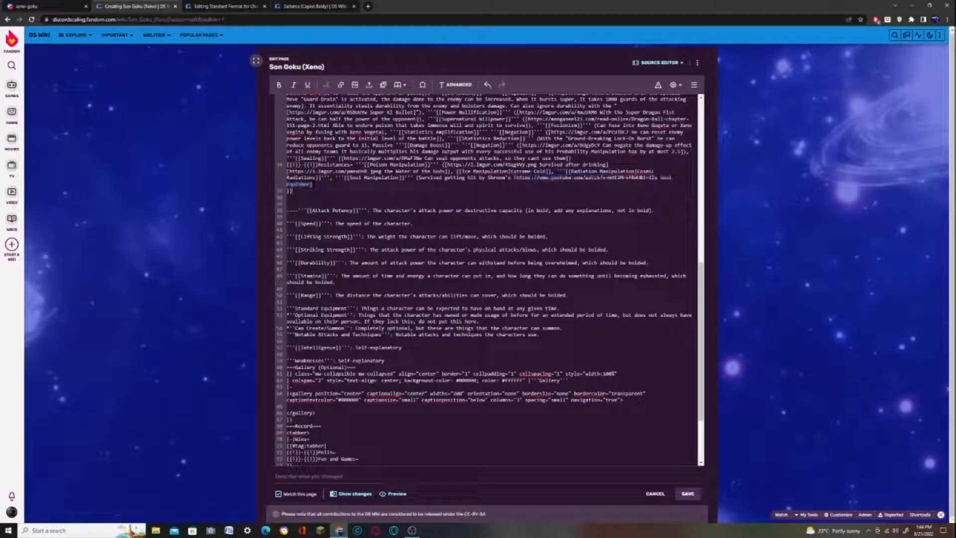
# - Copy "which absorbs energy from the soul and can even rip souls apart entirely" from Discord into the Resistances tab
pyautogui.click(2, 5)
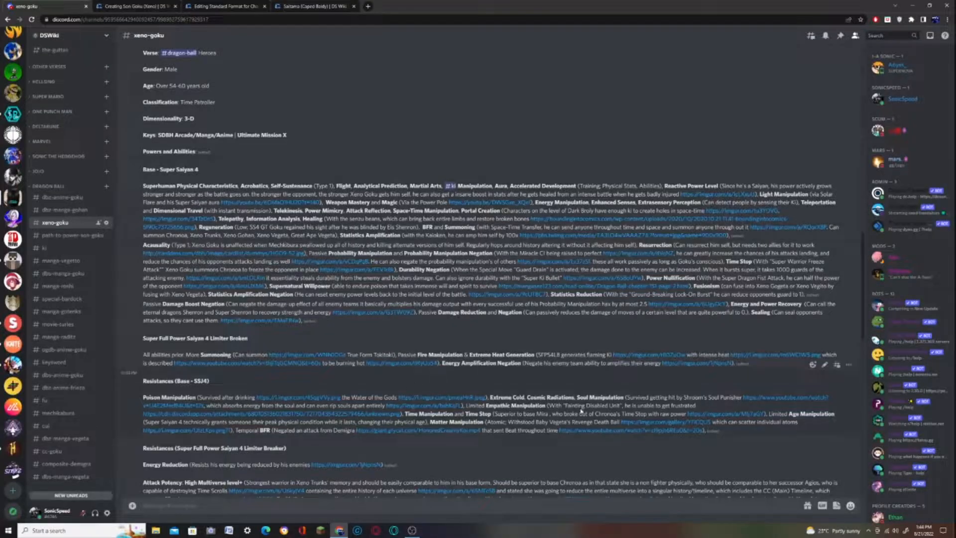
pyautogui.moveTo(206, 405); pyautogui.dragTo(385, 405)
pyautogui.click(190, 5)
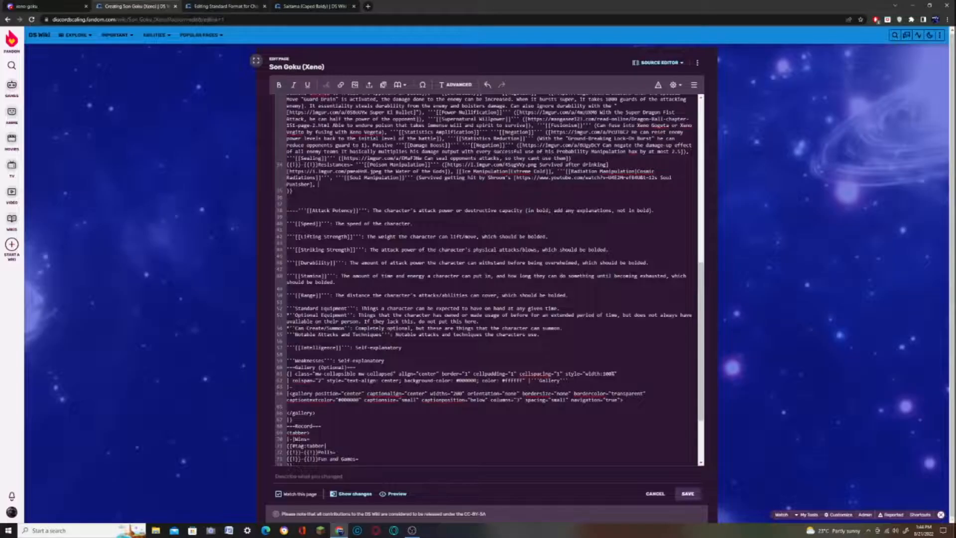
# - Link the "which absorbs energy from the soul" phrase in the Resistances tab to its imgur URL from Discord
pyautogui.click(4, 5)
pyautogui.rightClick(423, 404)
pyautogui.click(438, 409)
pyautogui.click(132, 5)
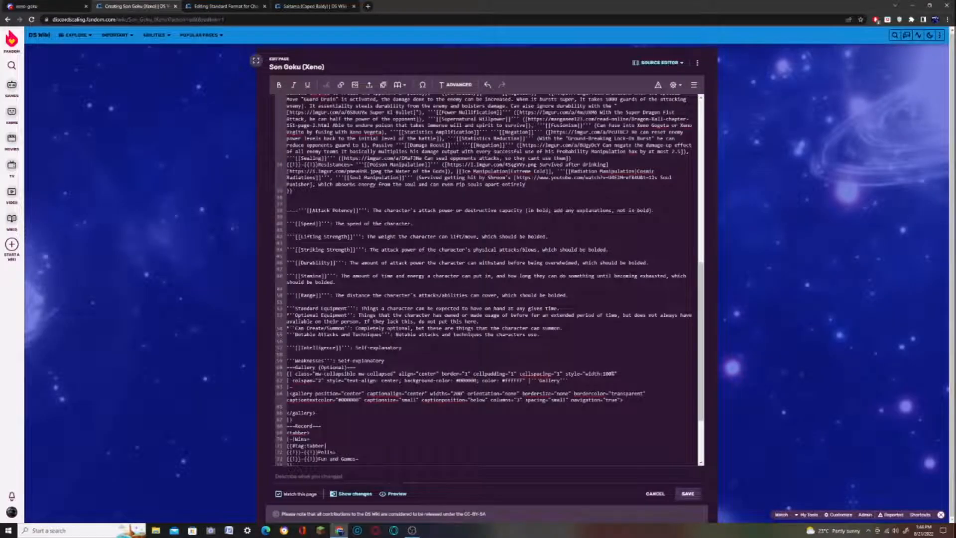
pyautogui.moveTo(319, 185); pyautogui.dragTo(527, 186)
pyautogui.click(342, 87)
pyautogui.click(448, 221)
pyautogui.hotkey('ctrl', 'a')
pyautogui.hotkey('ctrl', 'v')
pyautogui.click(479, 203)
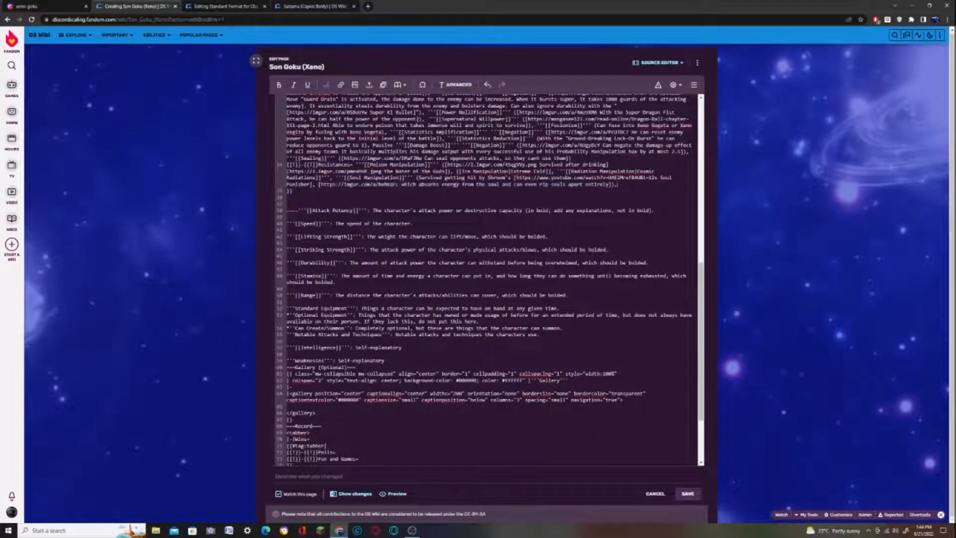
# - Copy the Limited Empathic Manipulation text through "he is unable to get frustrated" from Discord into the Resistances tab
pyautogui.click(20, 6)
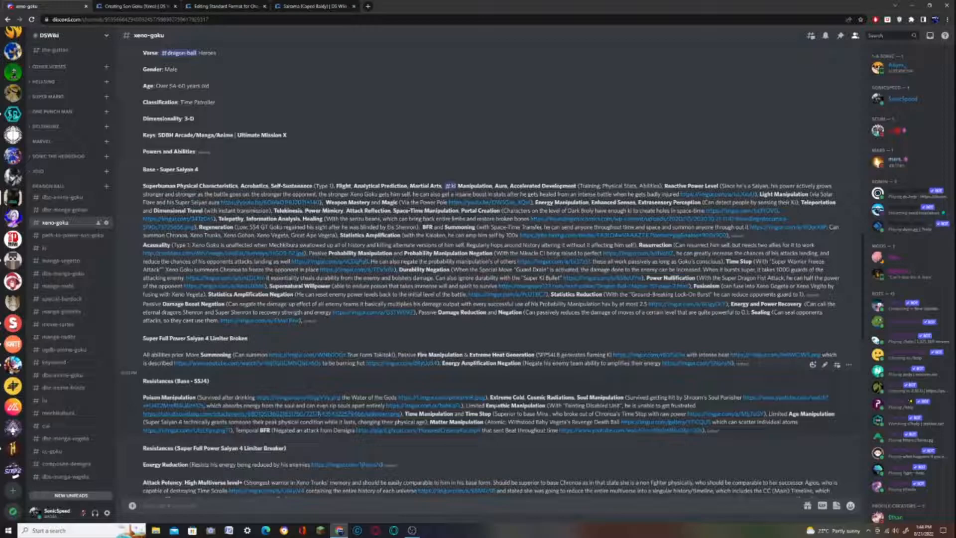
pyautogui.moveTo(484, 406); pyautogui.dragTo(695, 407)
pyautogui.hotkey('ctrl', 'c')
pyautogui.click(145, 6)
pyautogui.hotkey('ctrl', 'v')
# - Bold Empathic Manipulation in the Resistances tab and link it to its wiki page
pyautogui.moveTo(648, 185); pyautogui.dragTo(321, 191)
pyautogui.click(279, 84)
pyautogui.click(341, 85)
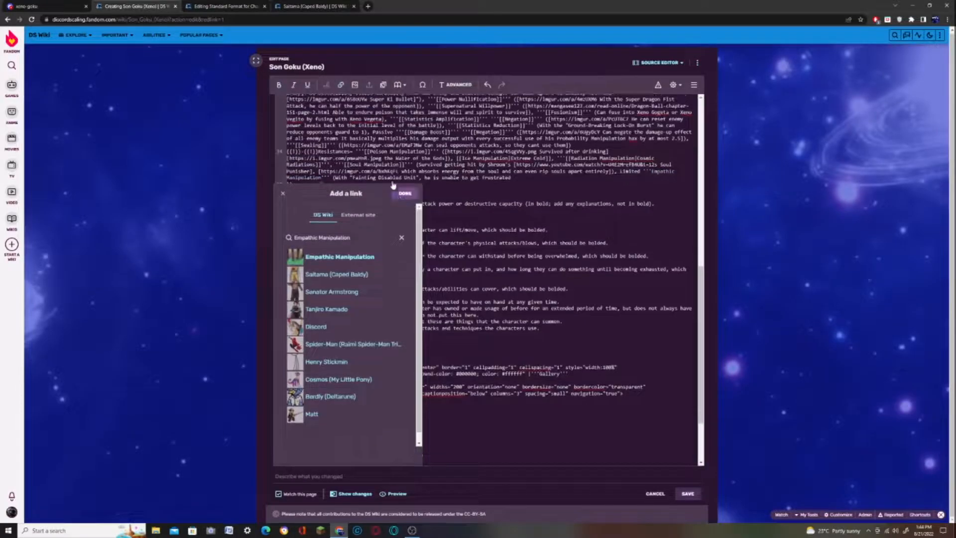
pyautogui.click(404, 195)
# - Link "Fainting Disabled Unit" in the Resistances tab to its image attachment URL copied from the Discord draft
pyautogui.click(23, 6)
pyautogui.rightClick(229, 421)
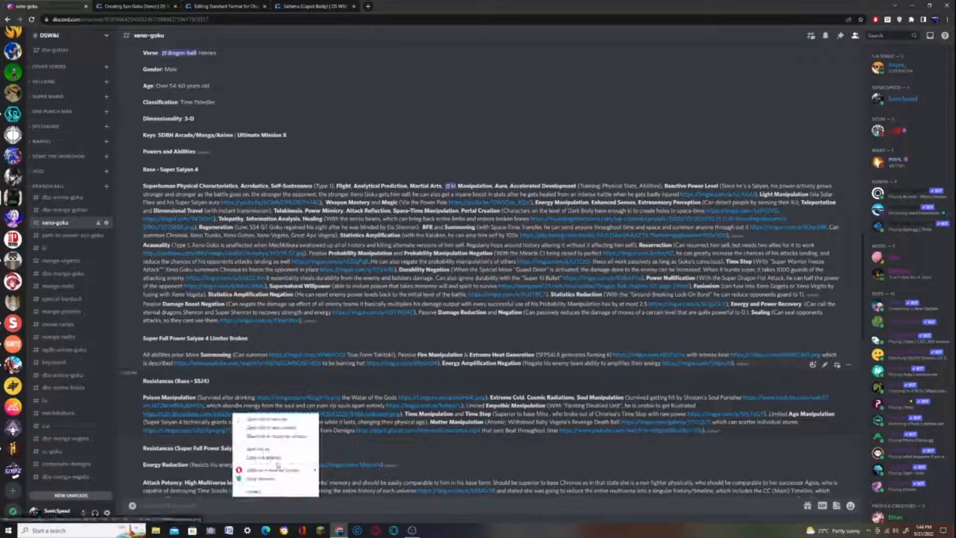
pyautogui.click(279, 456)
pyautogui.click(204, 6)
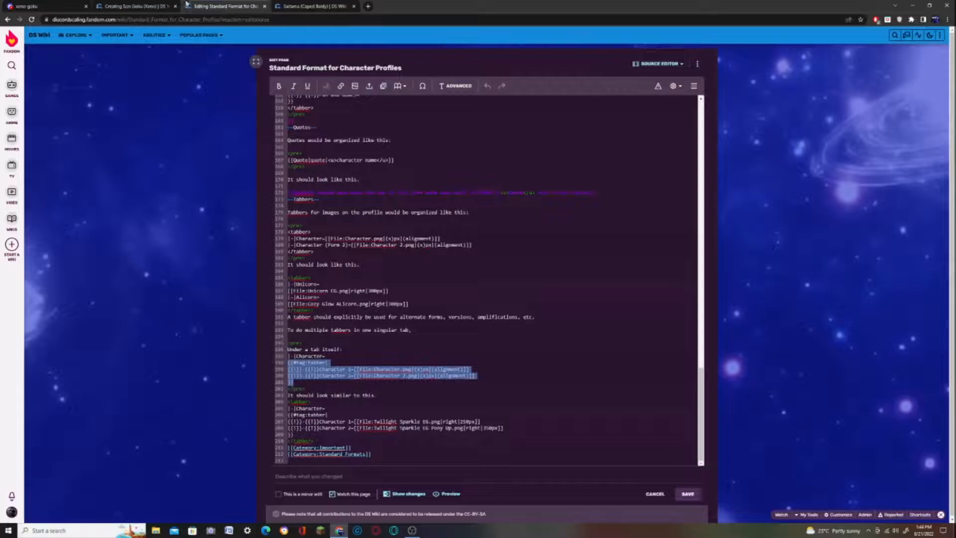
pyautogui.click(135, 6)
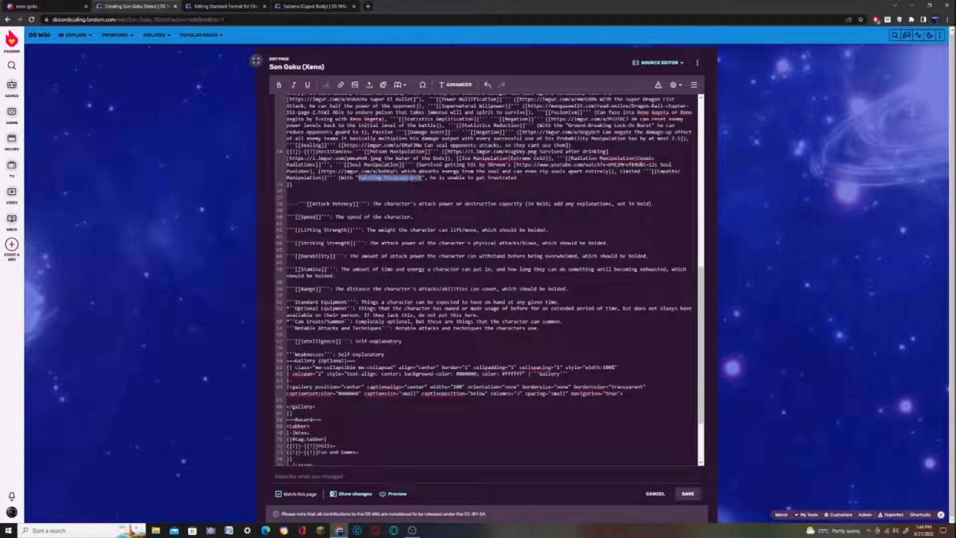
pyautogui.click(340, 84)
pyautogui.hotkey('ctrl', 'v')
pyautogui.press('Return')
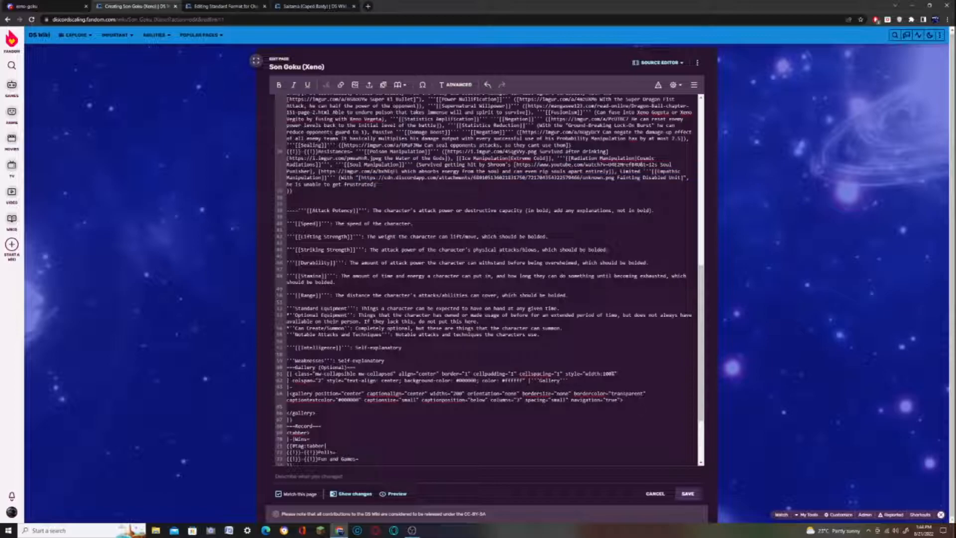
# - Copy the Time Manipulation and Time Stop text through "Time Stop with raw power" from Discord into the Resistances tab
pyautogui.click(50, 7)
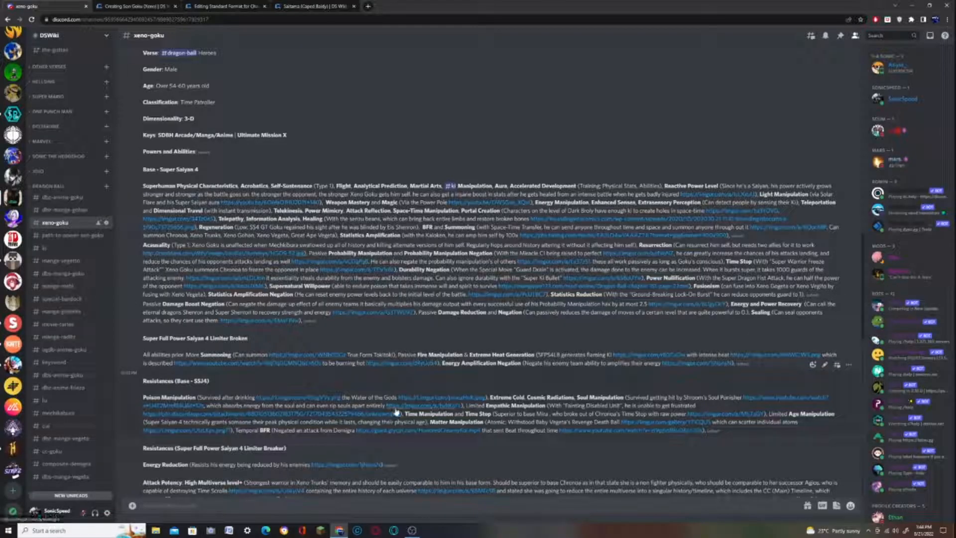
pyautogui.moveTo(404, 414); pyautogui.dragTo(691, 414)
pyautogui.click(153, 5)
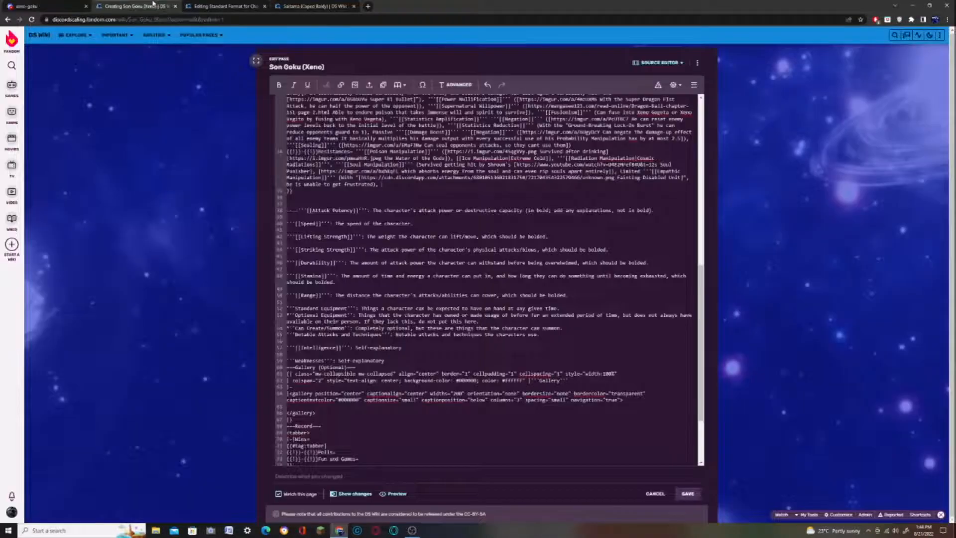
pyautogui.hotkey('ctrl', 'v')
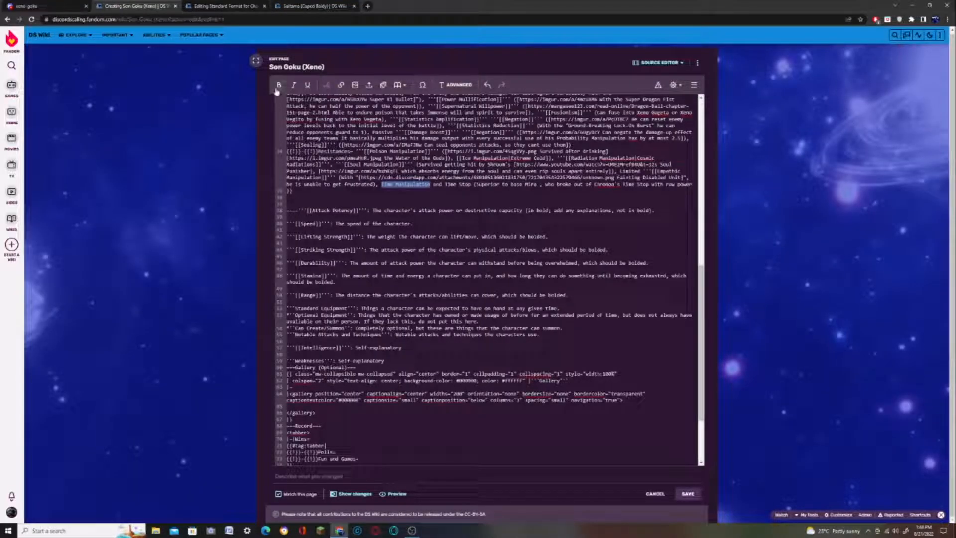
# - Bold Time Manipulation and Time Stop in the Resistances tab and link each to the wiki page of its name
pyautogui.click(278, 85)
pyautogui.click(341, 85)
pyautogui.press('Return')
pyautogui.moveTo(486, 185); pyautogui.dragTo(499, 185)
pyautogui.click(279, 84)
pyautogui.click(341, 85)
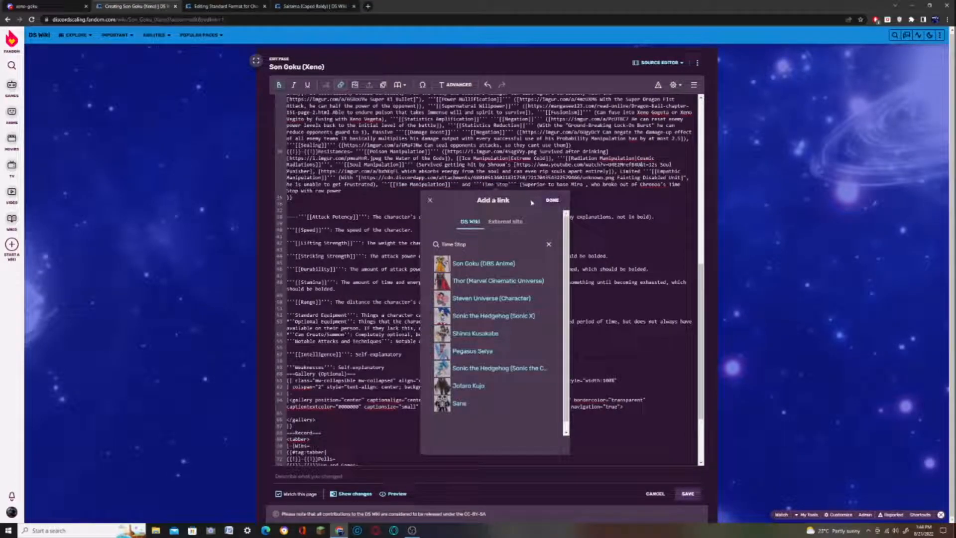
pyautogui.click(551, 200)
# - Copy the imgur URL following "Time Stop with raw power" in the Discord draft and return to the wiki editor
pyautogui.hotkey('ctrl', '1')
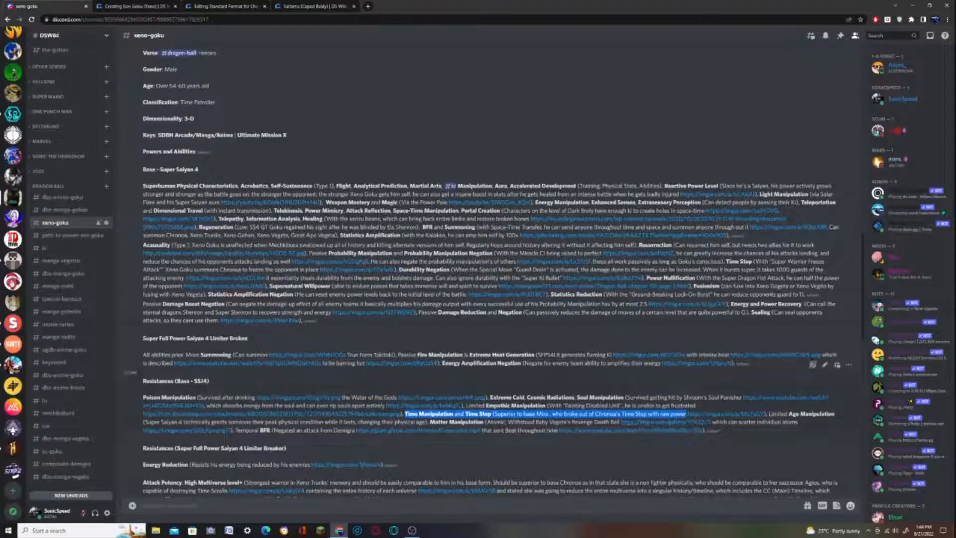
pyautogui.rightClick(704, 415)
pyautogui.click(723, 460)
pyautogui.click(182, 5)
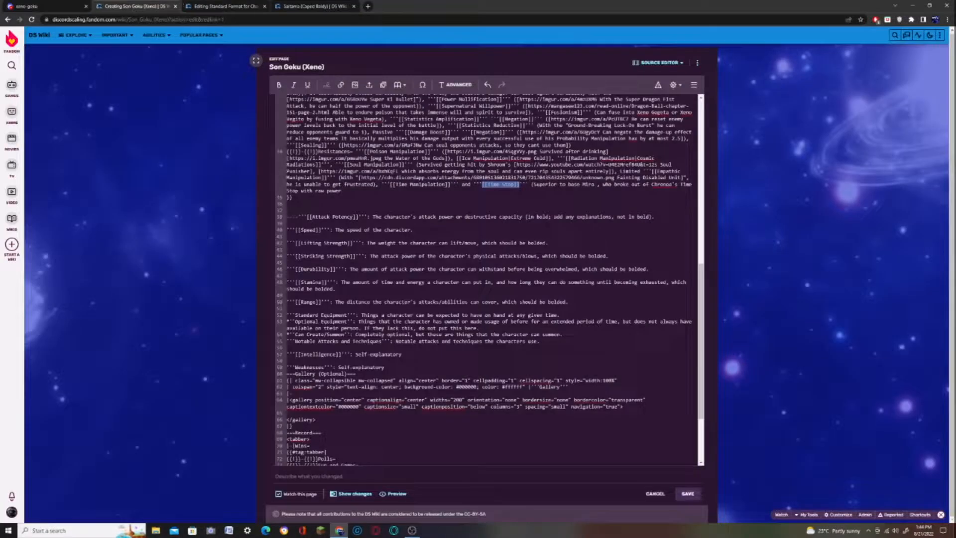
# - Remove the space before the comma after "Mira" and link "who broke out of Chronoa's Time Stop with raw power" to the copied imgur address
pyautogui.moveTo(534, 185); pyautogui.dragTo(342, 191)
pyautogui.click(597, 185)
pyautogui.press('BackSpace')
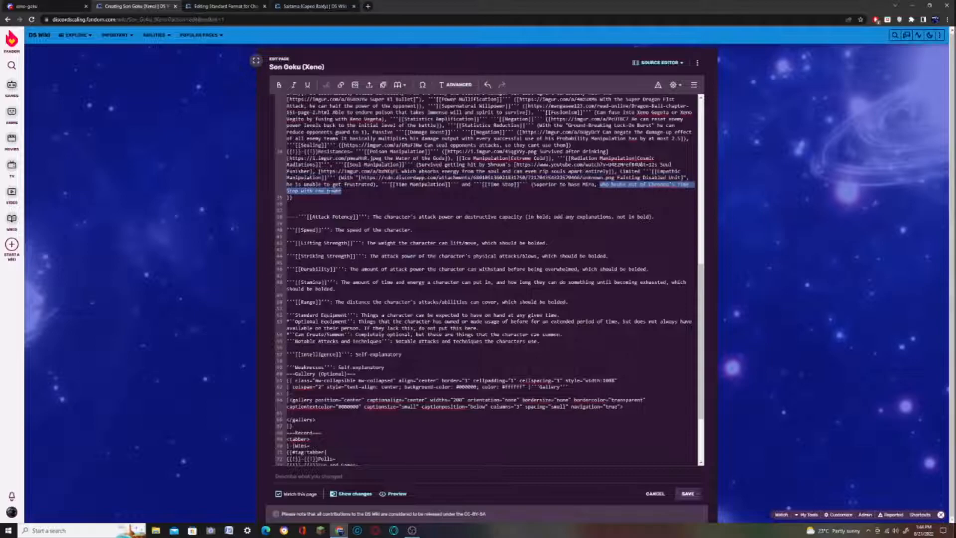
pyautogui.click(340, 84)
pyautogui.click(358, 228)
pyautogui.hotkey('ctrl', 'v')
pyautogui.click(405, 206)
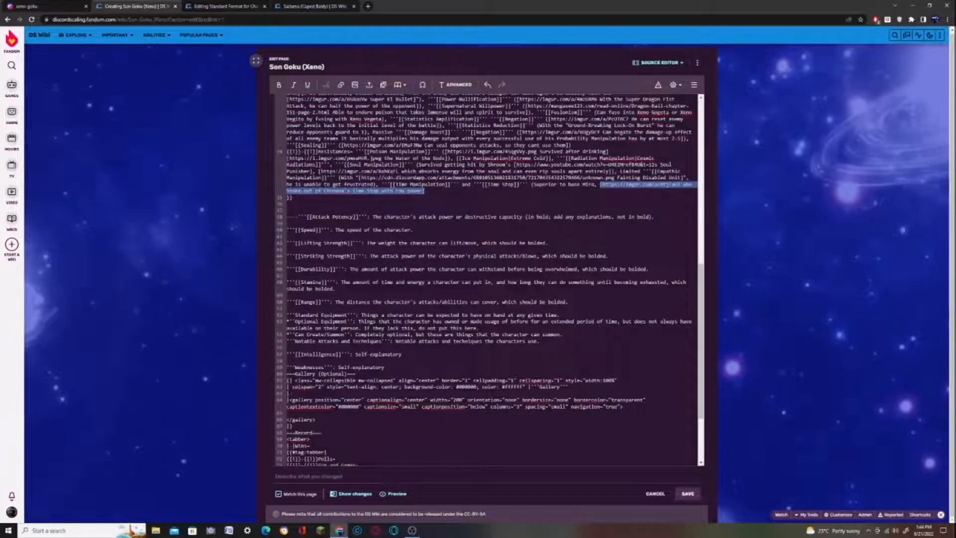
pyautogui.click(426, 191)
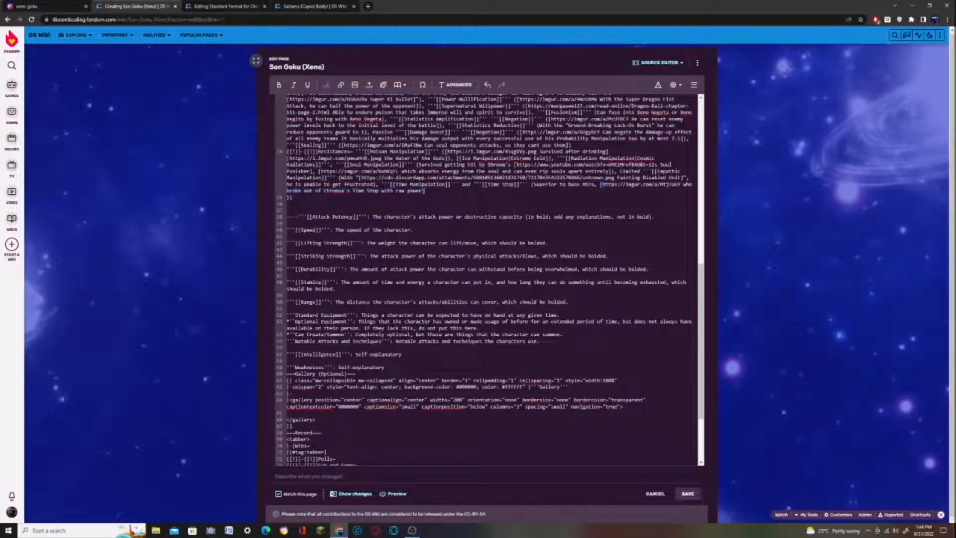
# - Copy the Limited Age Manipulation and Matter Manipulation text from the Discord xeno-goku channel to the end of the wiki page's Resistances entry
pyautogui.click(2, 5)
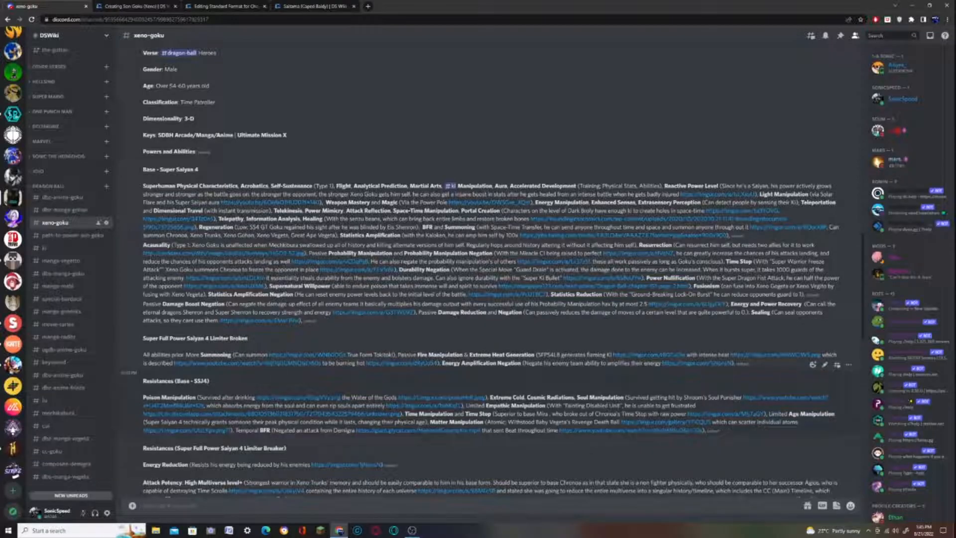
pyautogui.moveTo(769, 414); pyautogui.dragTo(619, 422)
pyautogui.hotkey('ctrl', 'c')
pyautogui.click(132, 6)
pyautogui.hotkey('ctrl', 'v')
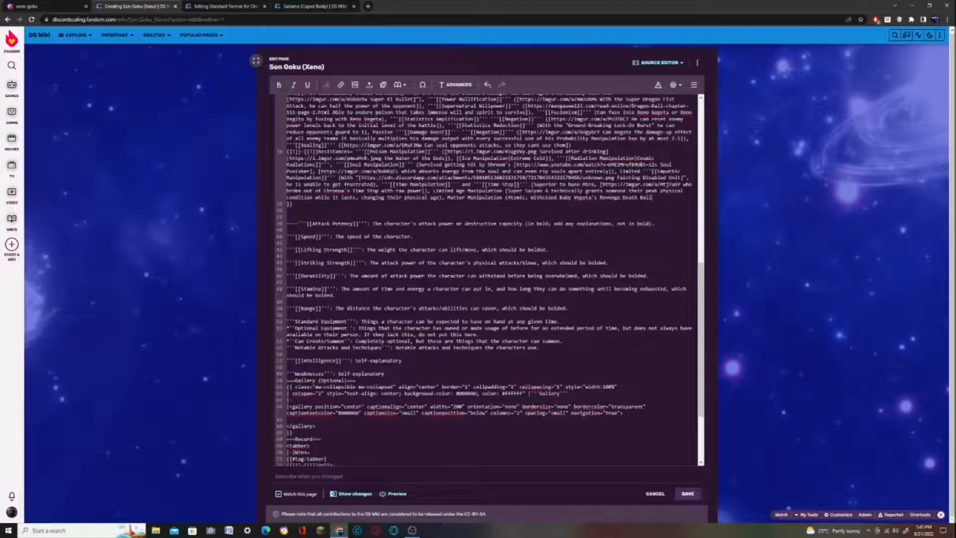
# - Bold "Age Manipulation" and "Matter Manipulation" in the Resistances entry and link each to its DS Wiki page
pyautogui.moveTo(466, 191); pyautogui.dragTo(502, 191)
pyautogui.click(279, 85)
pyautogui.click(341, 84)
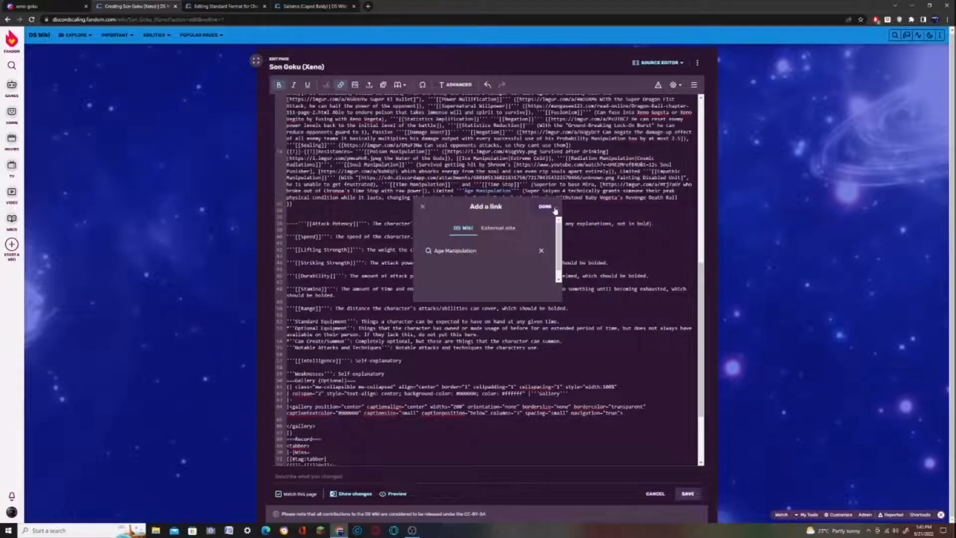
pyautogui.click(545, 193)
pyautogui.moveTo(473, 184); pyautogui.dragTo(527, 184)
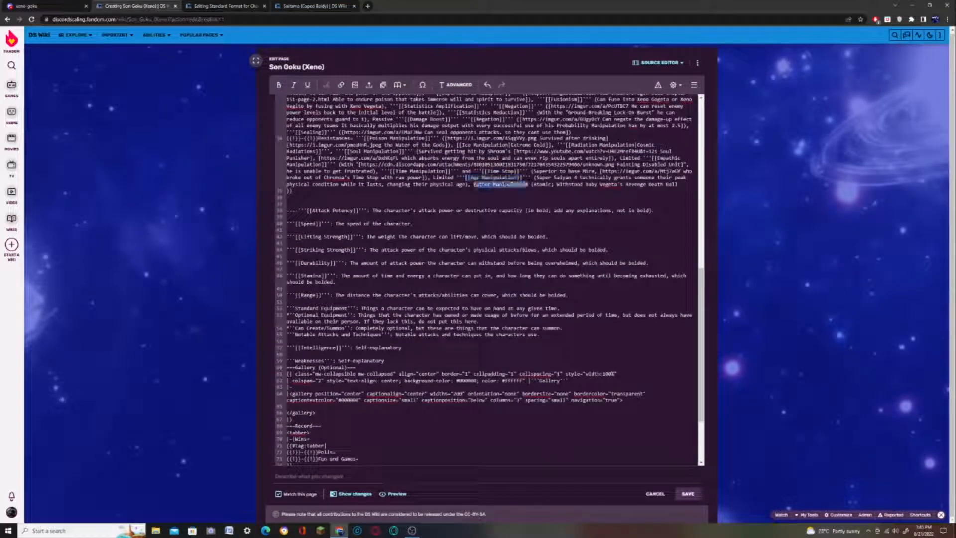
pyautogui.click(279, 85)
pyautogui.click(340, 84)
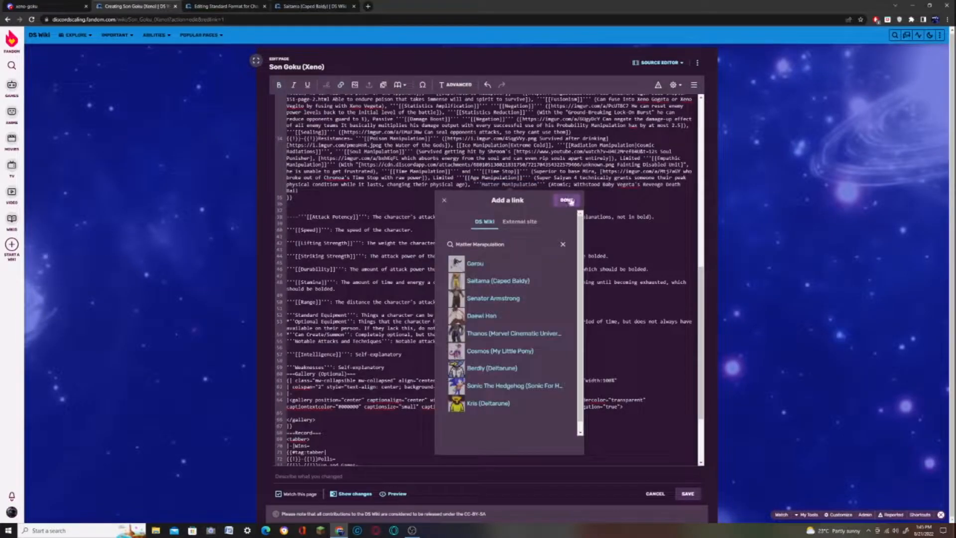
pyautogui.click(565, 198)
# - Copy the imgur gallery address following "Revenge Death Ball" in Discord and use it as the external link for that phrase in the wiki source
pyautogui.hotkey('ctrl', '1')
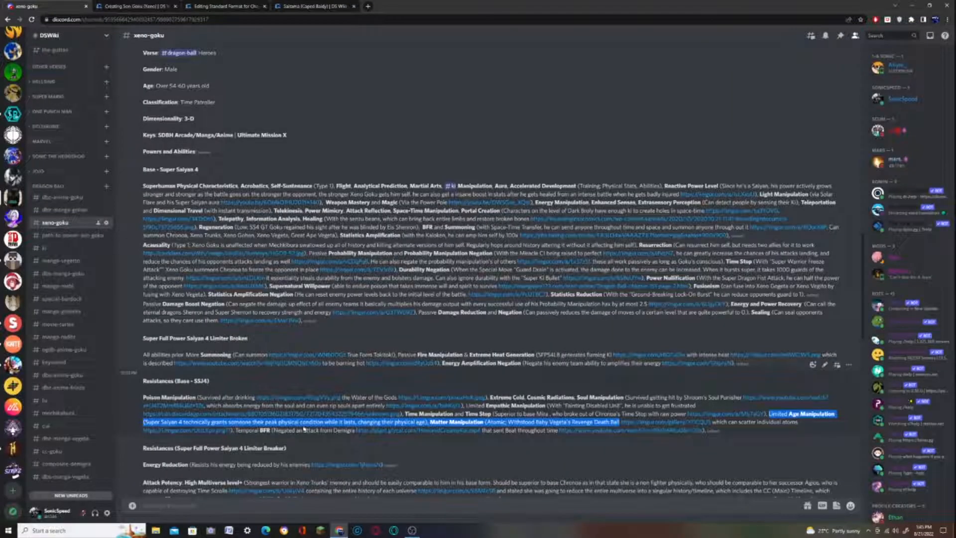
pyautogui.click(304, 428)
pyautogui.rightClick(631, 424)
pyautogui.click(648, 468)
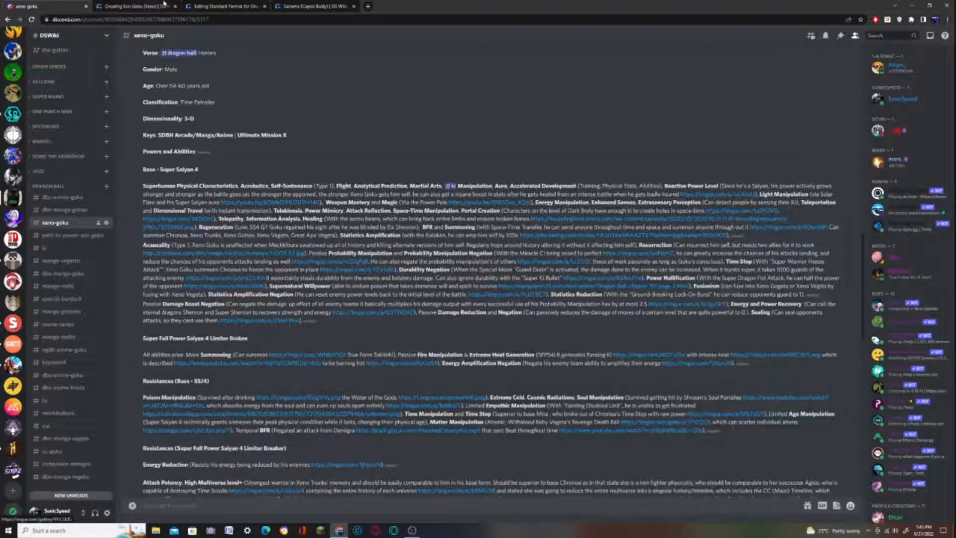
pyautogui.click(163, 6)
pyautogui.moveTo(655, 184); pyautogui.dragTo(690, 196)
pyautogui.click(341, 88)
pyautogui.click(359, 233)
pyautogui.hotkey('ctrl', 'v')
pyautogui.click(405, 214)
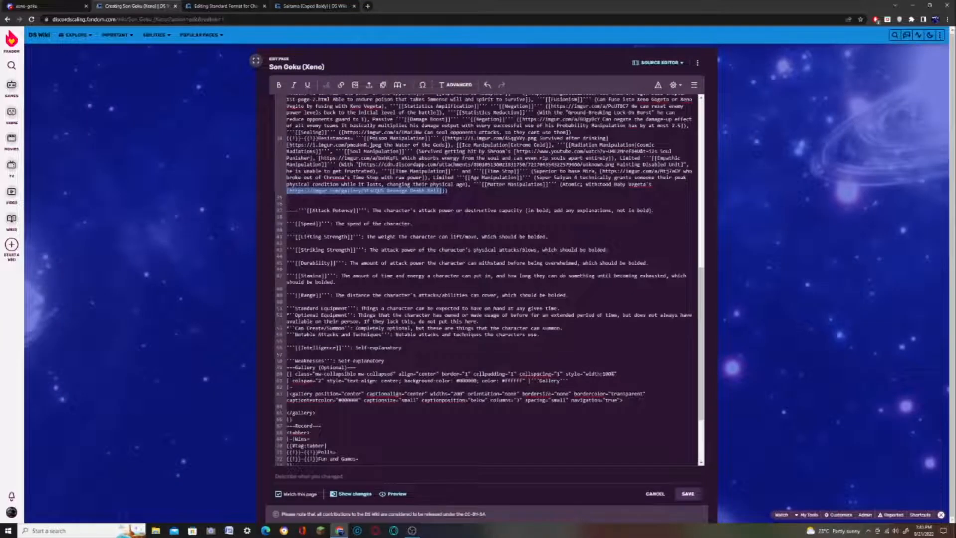
# - Copy "which can scatter individual atoms" from Discord and append it after the Revenge Death Ball link in the wiki source
pyautogui.click(2, 4)
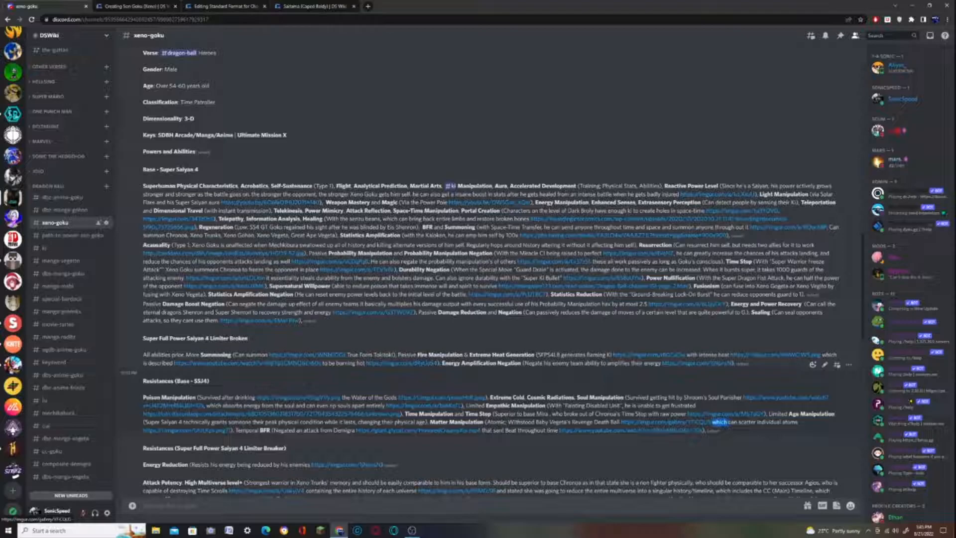
pyautogui.click(151, 6)
pyautogui.hotkey('ctrl', 'v')
# - Copy the imgur image address for the atom-scattering claim from Discord and link "which can scatter individual atoms" to it in the wiki source
pyautogui.click(45, 6)
pyautogui.rightClick(195, 429)
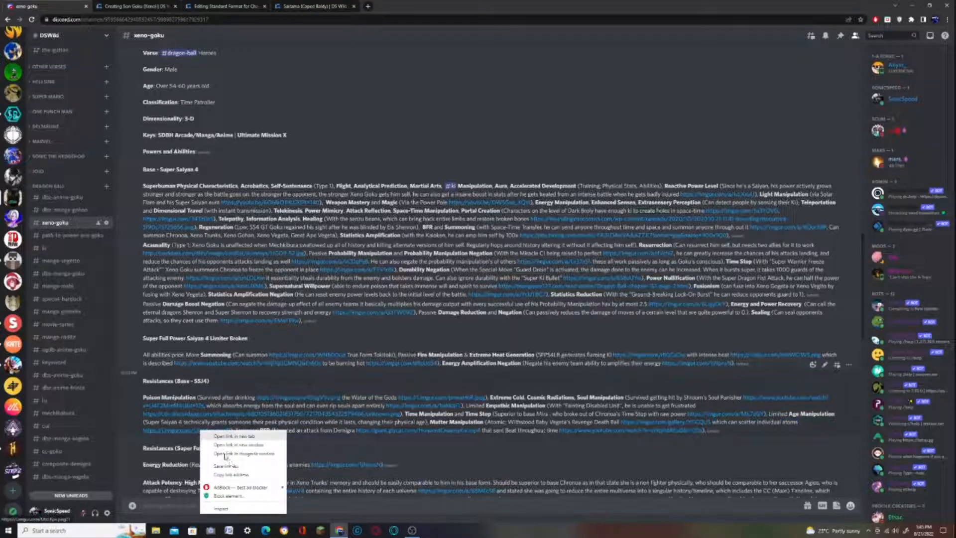
pyautogui.click(238, 481)
pyautogui.click(209, 431)
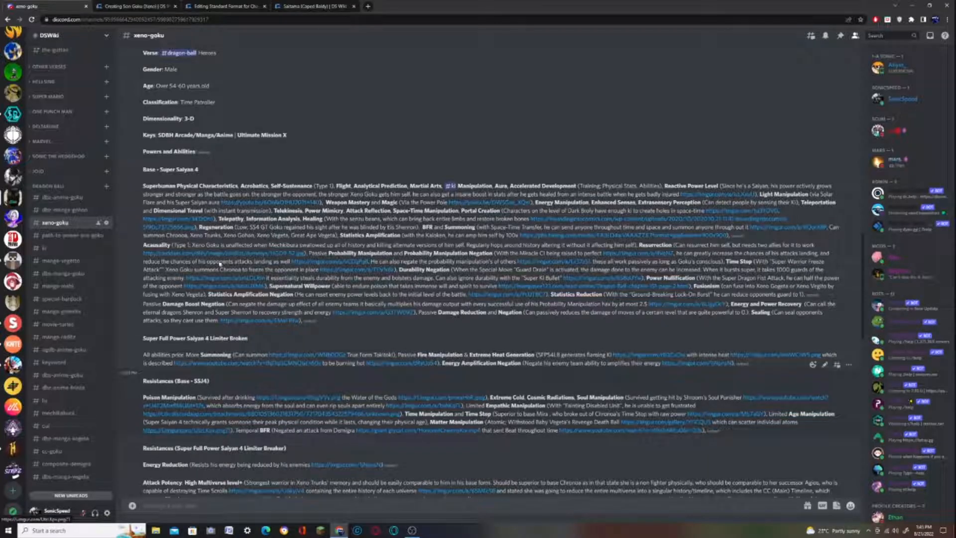
pyautogui.click(169, 20)
pyautogui.click(176, 6)
pyautogui.click(142, 5)
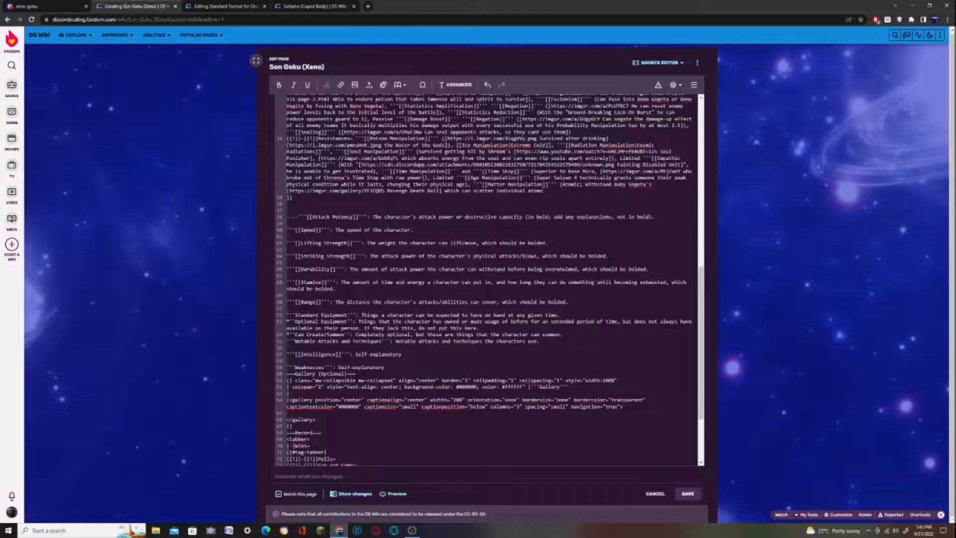
pyautogui.moveTo(444, 192); pyautogui.dragTo(542, 192)
pyautogui.click(341, 86)
pyautogui.hotkey('ctrl', 'v')
pyautogui.press('Return')
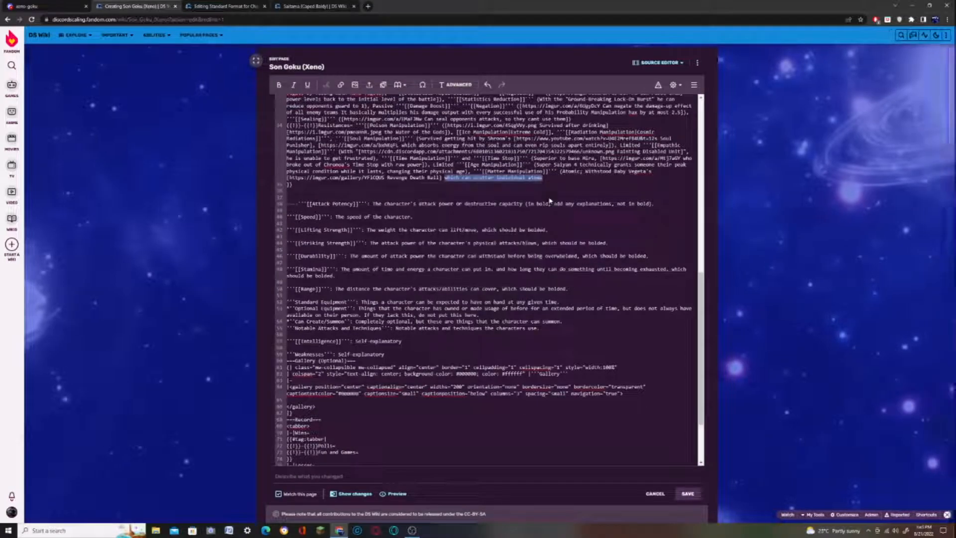
pyautogui.click(646, 178)
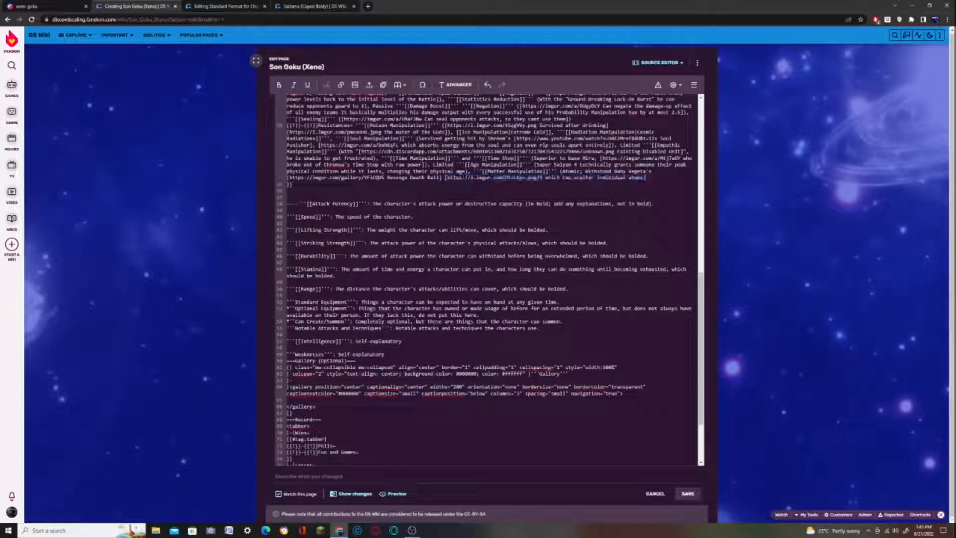
# - Append "Temporal BFR (Negated an attack from Demigra" from Discord to the Resistances entry, then bold "BFR" and link it to its wiki page
pyautogui.hotkey('ctrl', 'shift', 'Tab')
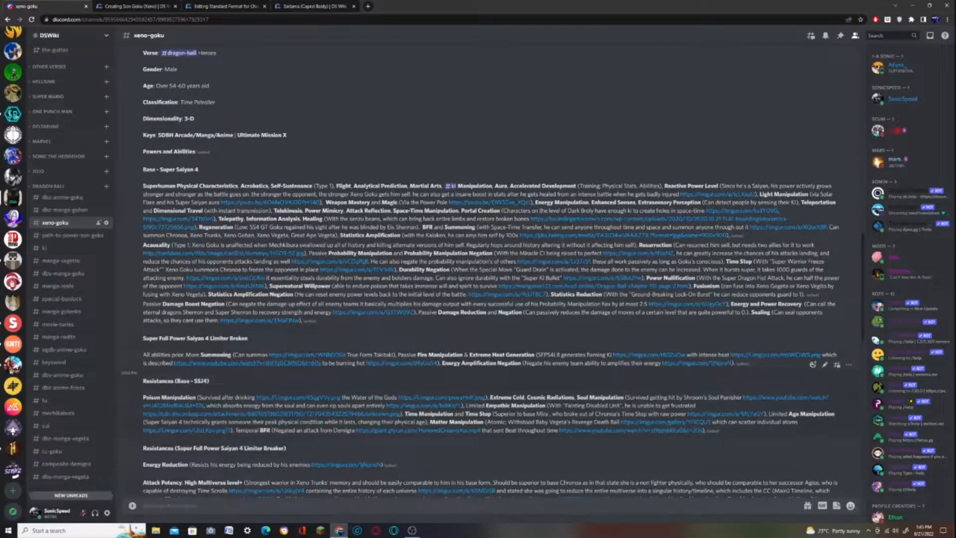
pyautogui.moveTo(235, 430); pyautogui.dragTo(332, 430)
pyautogui.hotkey('ctrl', 'c')
pyautogui.click(170, 6)
pyautogui.hotkey('ctrl', 'v')
pyautogui.click(280, 88)
pyautogui.click(341, 85)
pyautogui.click(404, 201)
# - Copy the gfycat video address from Discord and link "Negated an attack from Demigra" to it in the wiki source
pyautogui.click(42, 7)
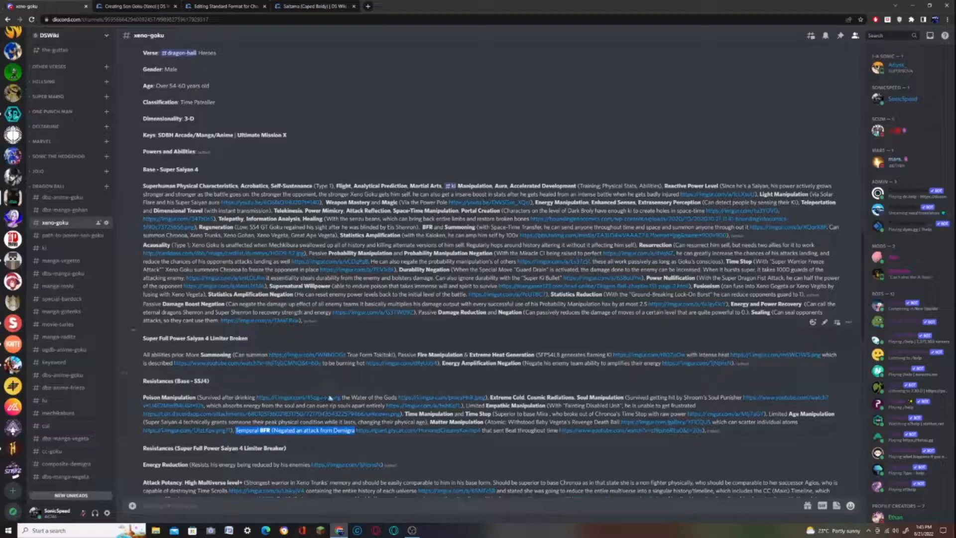
pyautogui.rightClick(370, 435)
pyautogui.click(391, 438)
pyautogui.click(133, 6)
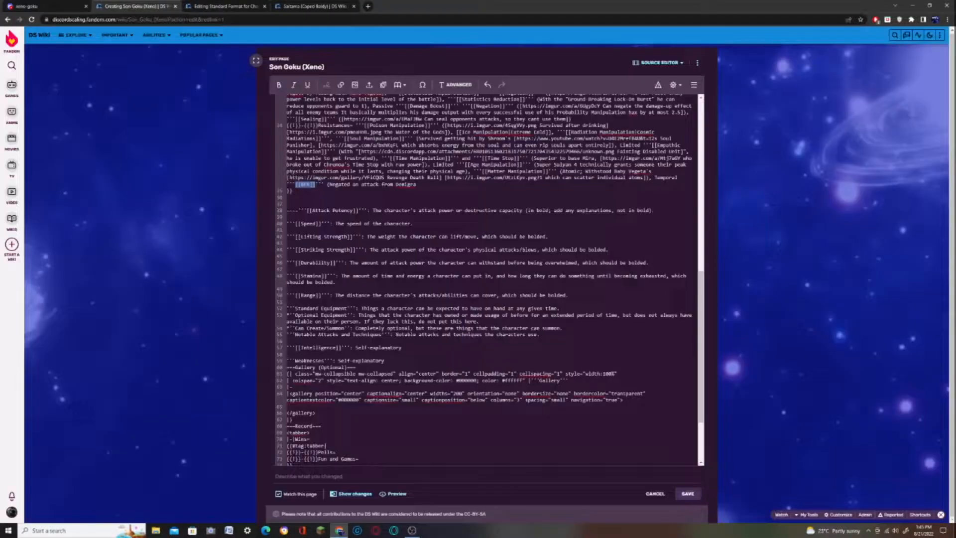
pyautogui.moveTo(329, 184); pyautogui.dragTo(417, 185)
pyautogui.click(341, 85)
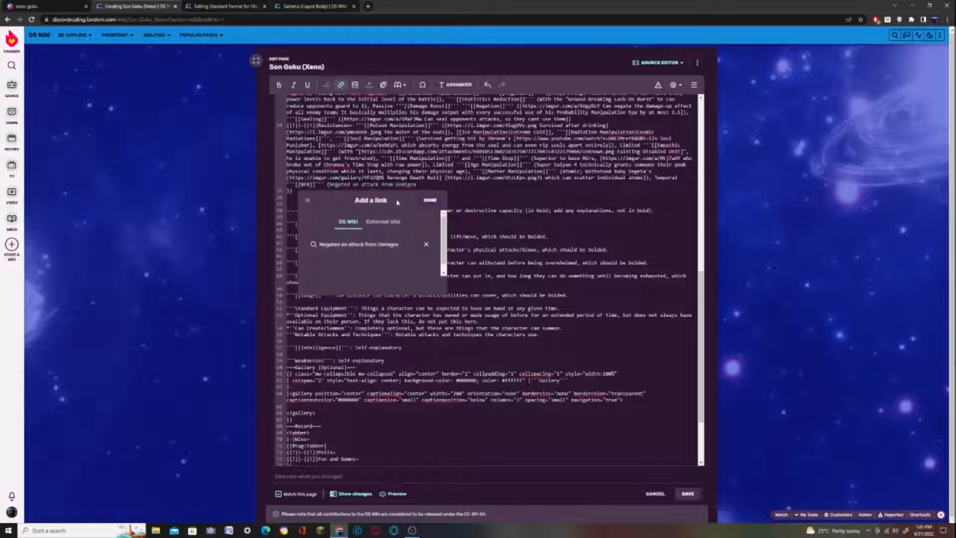
pyautogui.click(391, 215)
pyautogui.hotkey('ctrl', 'v')
pyautogui.click(429, 195)
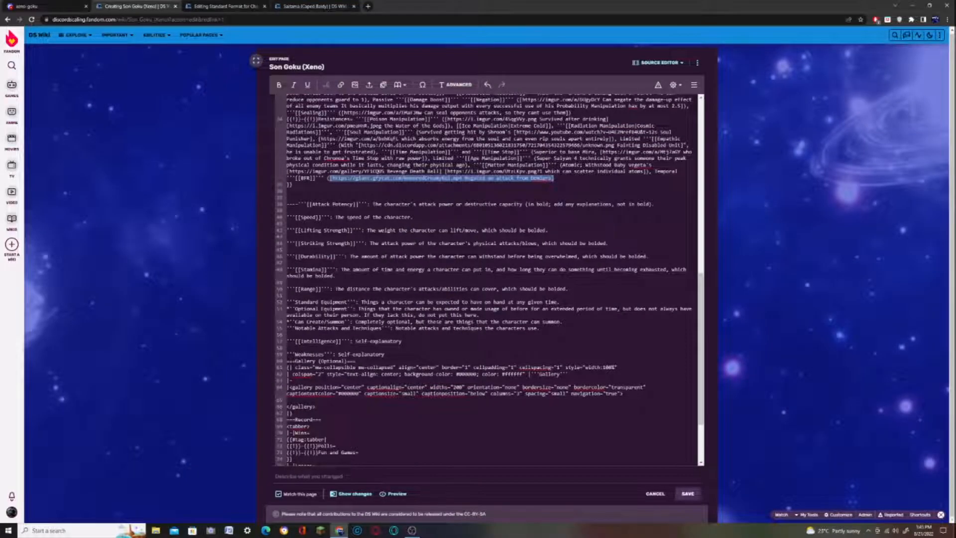
# - Copy "that sent Beat throughout time" from Discord and append it after the Demigra link in the wiki source
pyautogui.click(45, 6)
pyautogui.moveTo(481, 431); pyautogui.dragTo(546, 431)
pyautogui.hotkey('ctrl', 'c')
pyautogui.click(150, 6)
pyautogui.hotkey('ctrl', 'v')
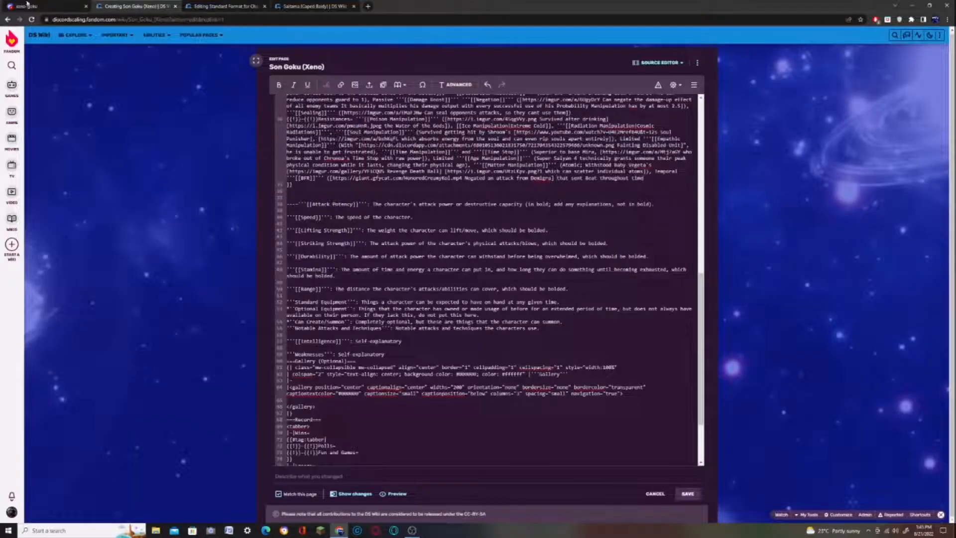
# - Copy the YouTube address from the Temporal BFR text in Discord and link "that sent Beat throughout time" to it in the wiki source
pyautogui.click(24, 6)
pyautogui.rightClick(582, 437)
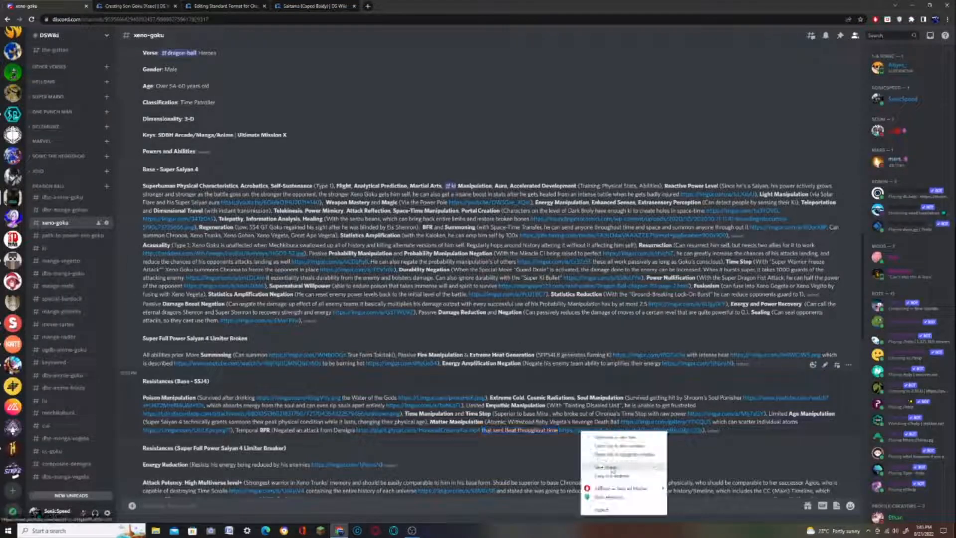
pyautogui.click(617, 478)
pyautogui.click(135, 6)
pyautogui.moveTo(558, 178); pyautogui.dragTo(644, 179)
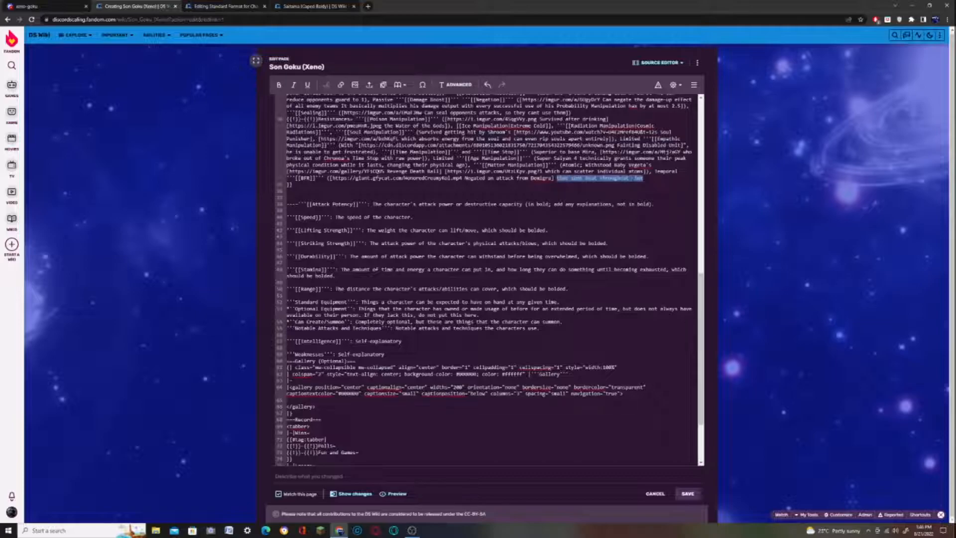
pyautogui.click(341, 86)
pyautogui.click(611, 216)
pyautogui.hotkey('ctrl', 'v')
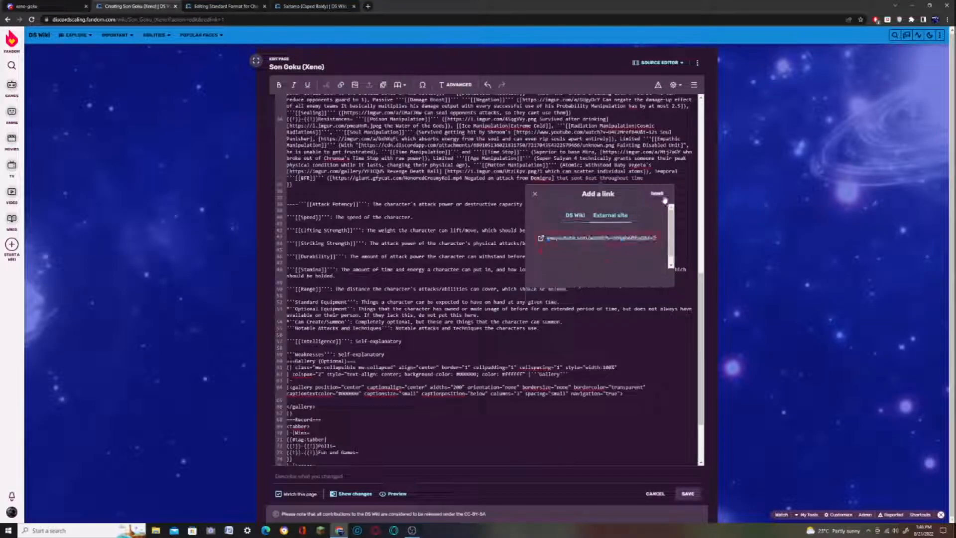
pyautogui.click(658, 195)
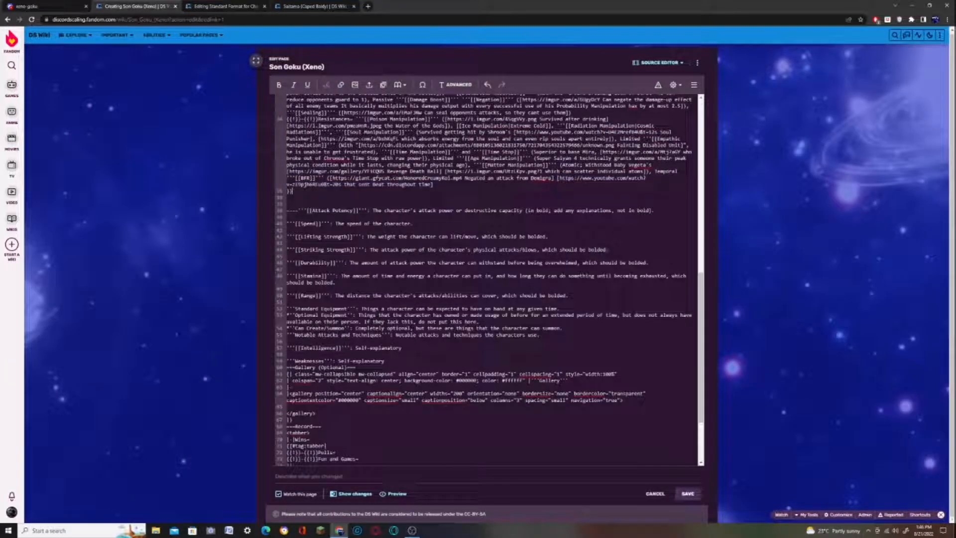
# - Check the remaining sections in Discord, then add a closing </tabber> tag below the Base - Super Saiyan 4 block in the wiki source
pyautogui.click(46, 6)
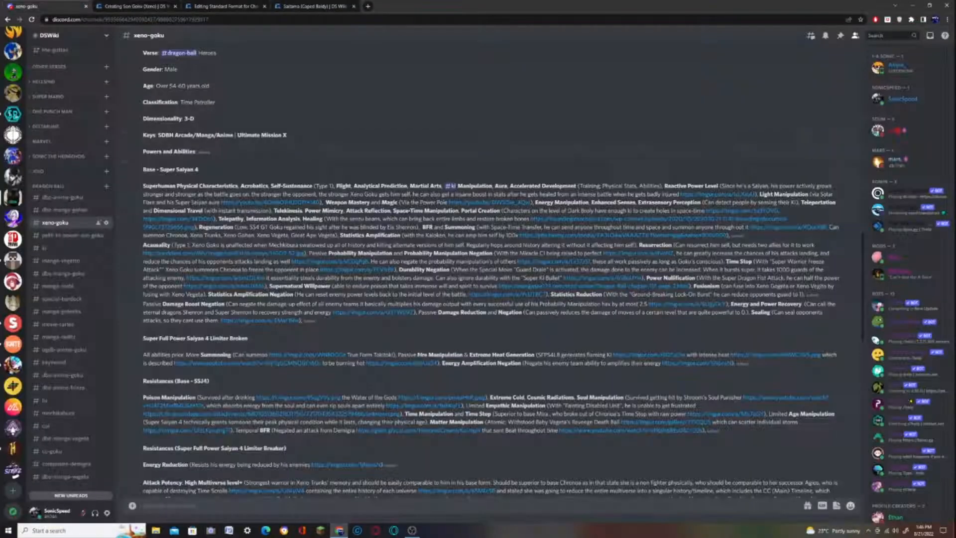
pyautogui.scroll(-3, 258, 367)
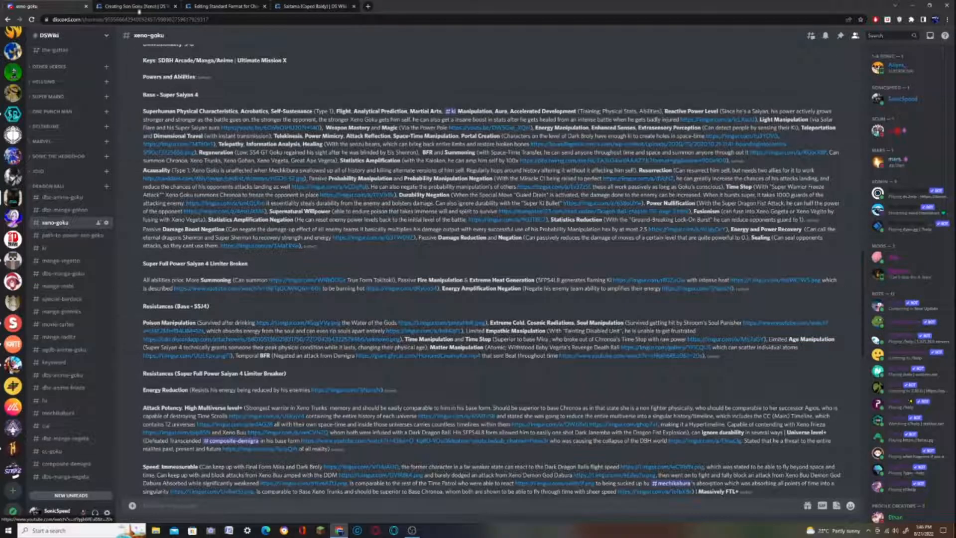
pyautogui.click(133, 6)
pyautogui.scroll(4, 488, 279)
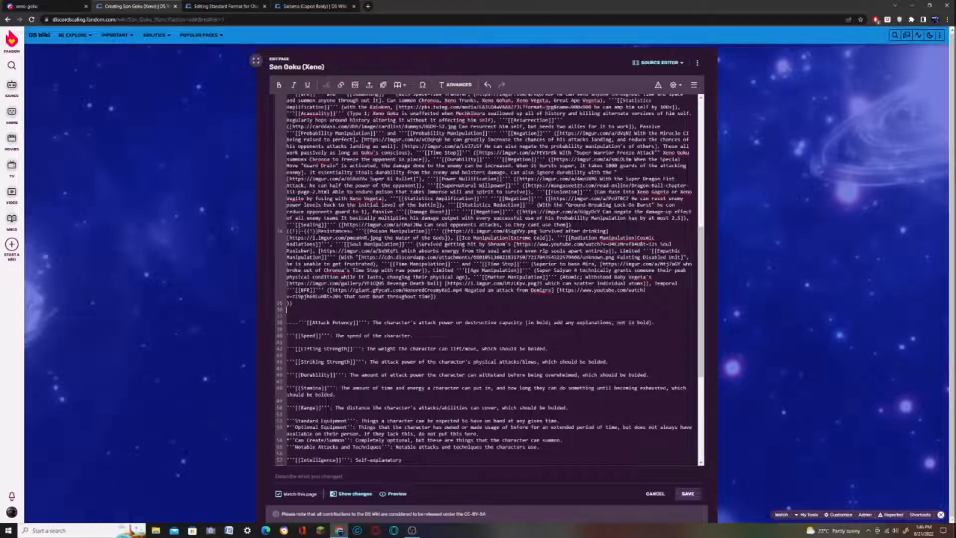
pyautogui.scroll(3, 488, 279)
pyautogui.scroll(-3, 488, 278)
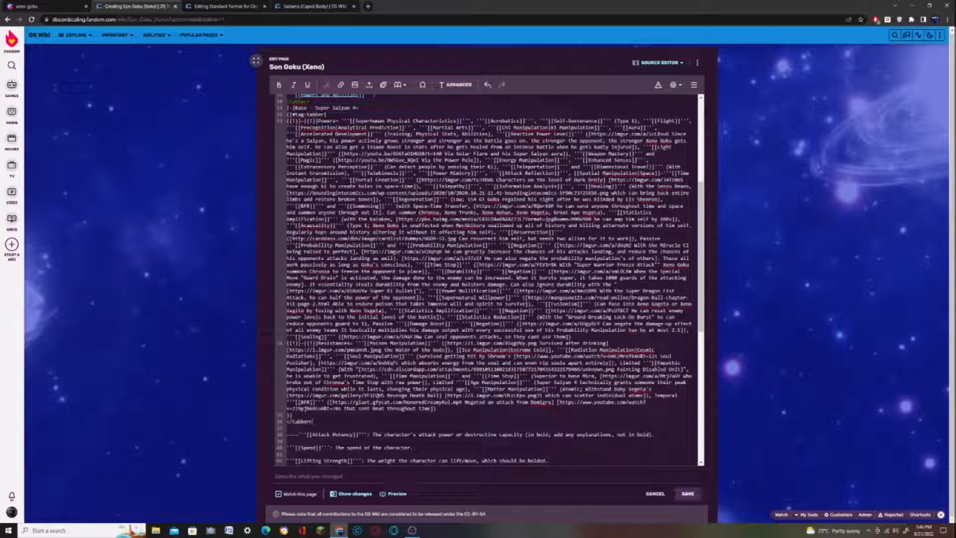
# - Preview the page and check the Powers and Resistances tabs under Base - Super Saiyan 4, then return to the source
pyautogui.click(397, 494)
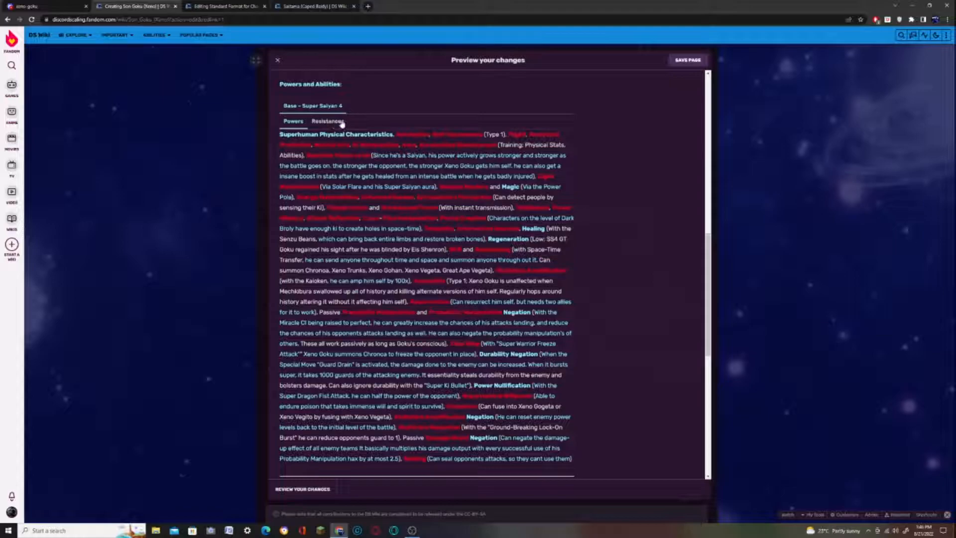
pyautogui.click(342, 122)
pyautogui.click(293, 121)
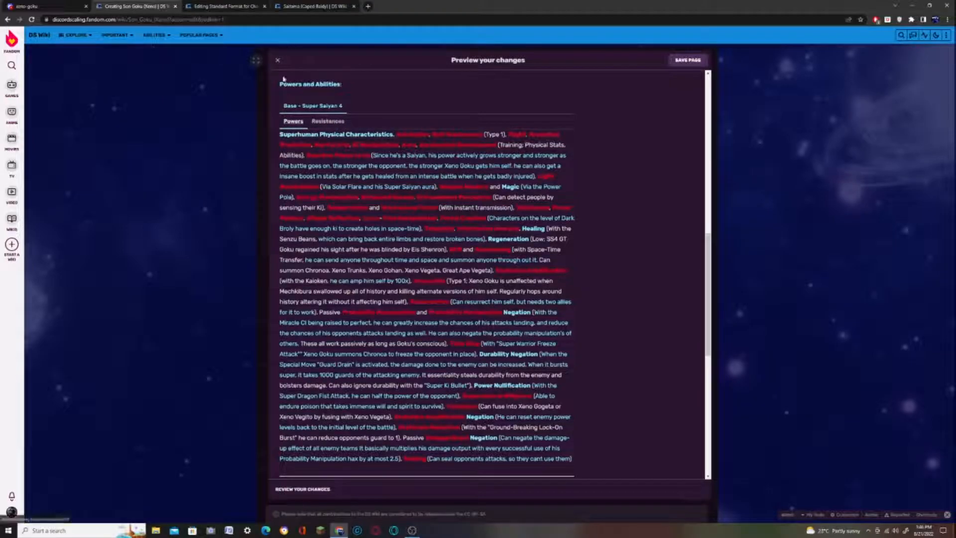
pyautogui.click(277, 60)
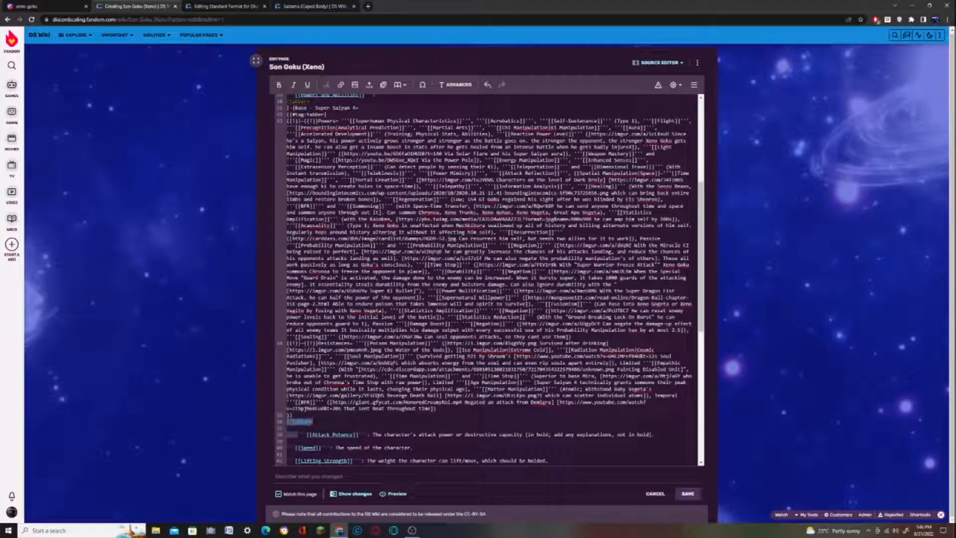
# - Copy the nested Character tabber template from the Standard Format page and paste it over the closing tabber tag below the Base - Super Saiyan 4 block
pyautogui.click(316, 7)
pyautogui.click(249, 6)
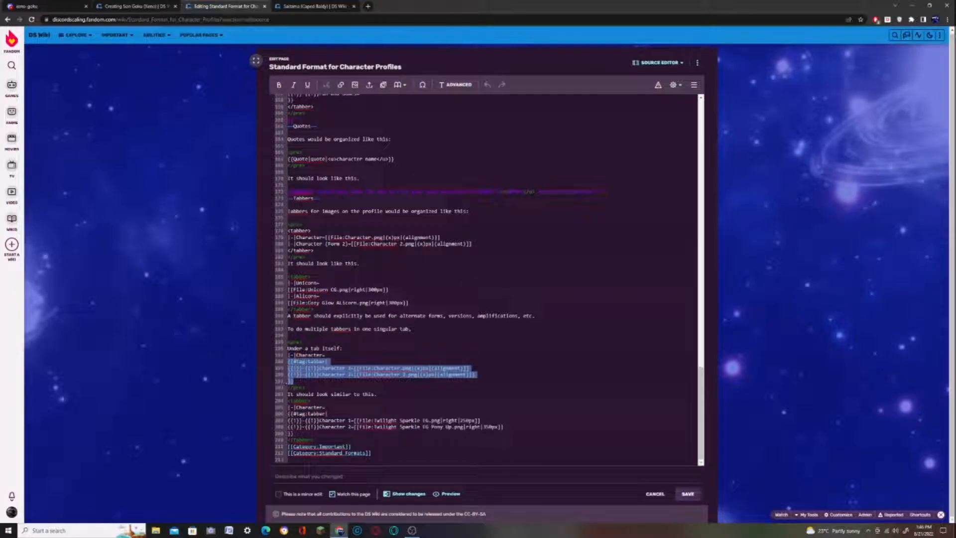
pyautogui.moveTo(288, 363); pyautogui.dragTo(288, 355)
pyautogui.hotkey('ctrl', 'c')
pyautogui.click(132, 7)
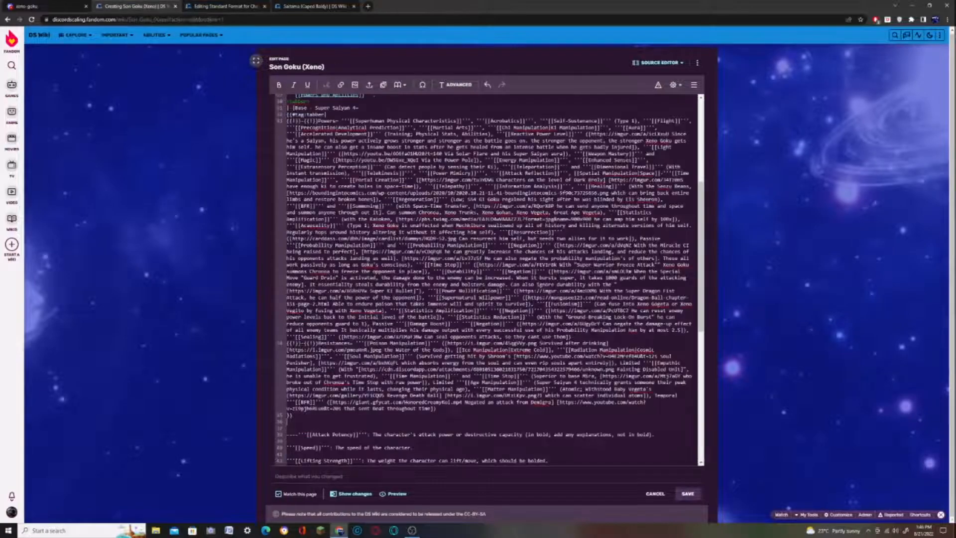
pyautogui.hotkey('ctrl', 'v')
pyautogui.scroll(-1, 488, 280)
pyautogui.scroll(-1, 488, 280)
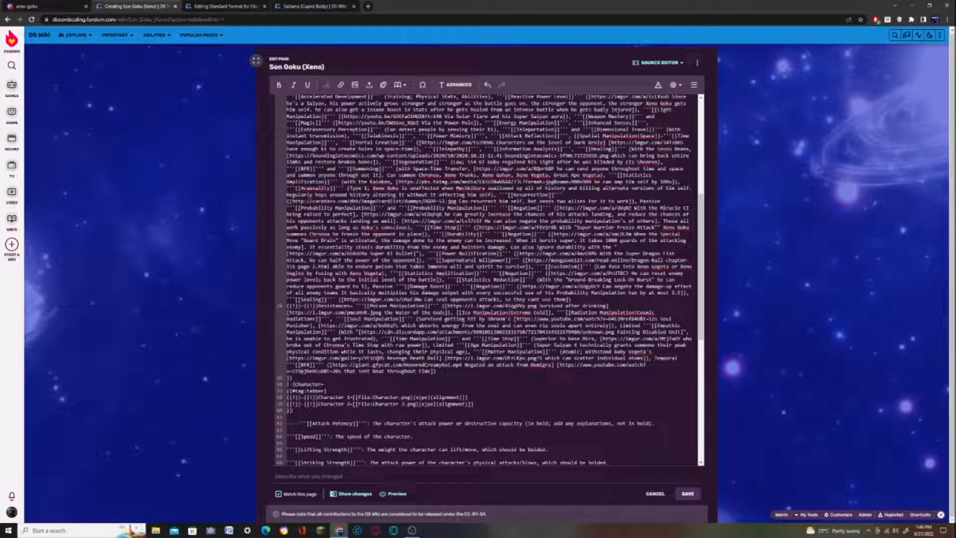
# - Copy the heading "Super Full Power Saiyan 4 Limiter Broken" from Discord and use it as the new tab's name in the wiki source
pyautogui.click(49, 6)
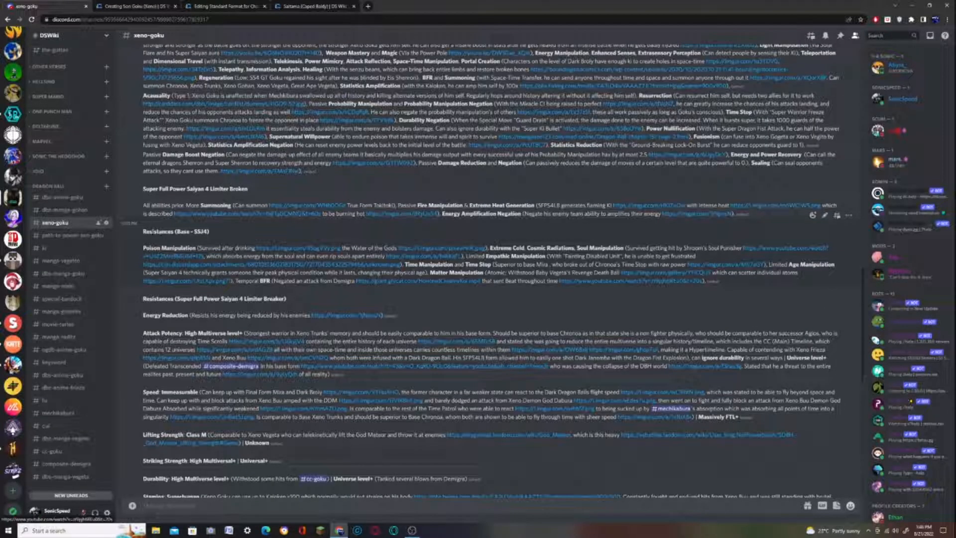
pyautogui.moveTo(159, 189); pyautogui.dragTo(248, 189)
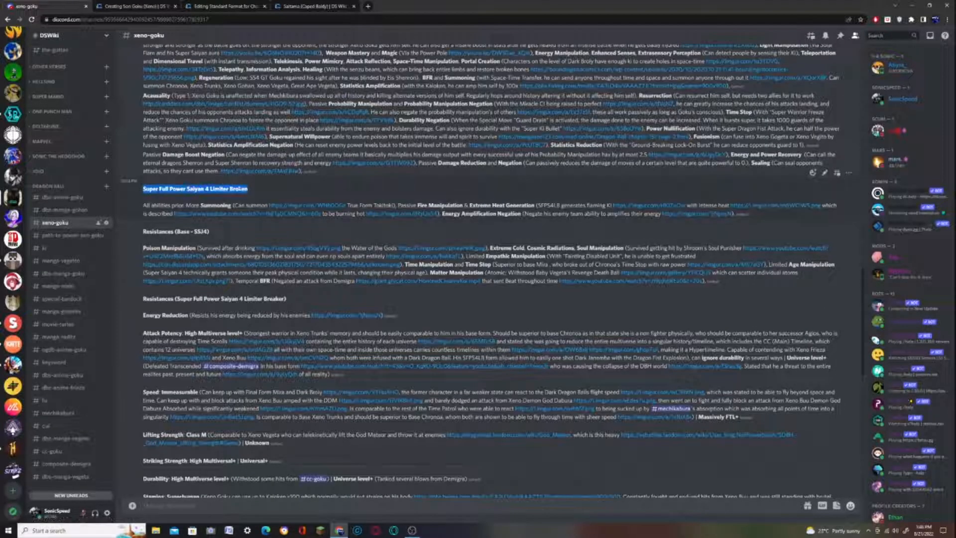
pyautogui.click(139, 6)
pyautogui.click(3, 4)
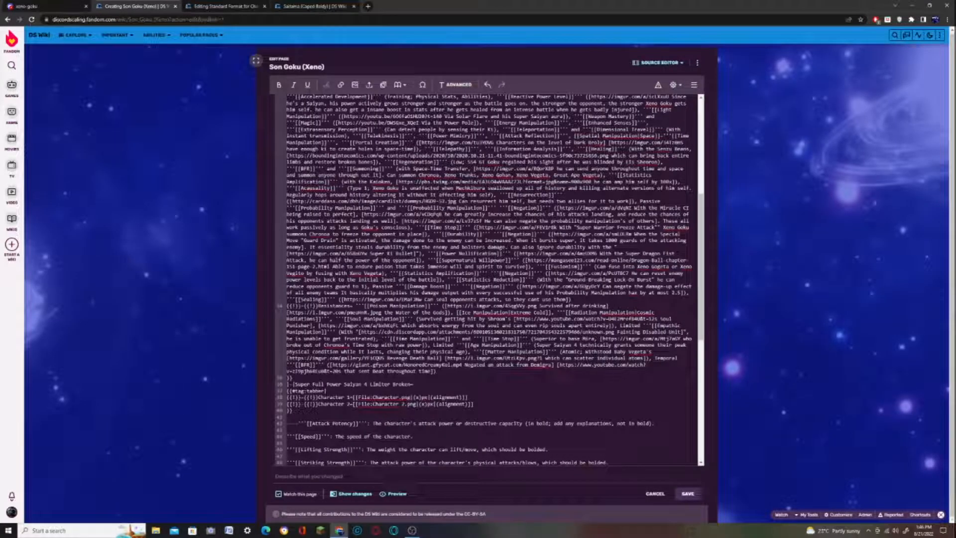
# - Name the new block's two inner tabs Powers and Resistances, and delete their placeholder image code
pyautogui.write('Powers')
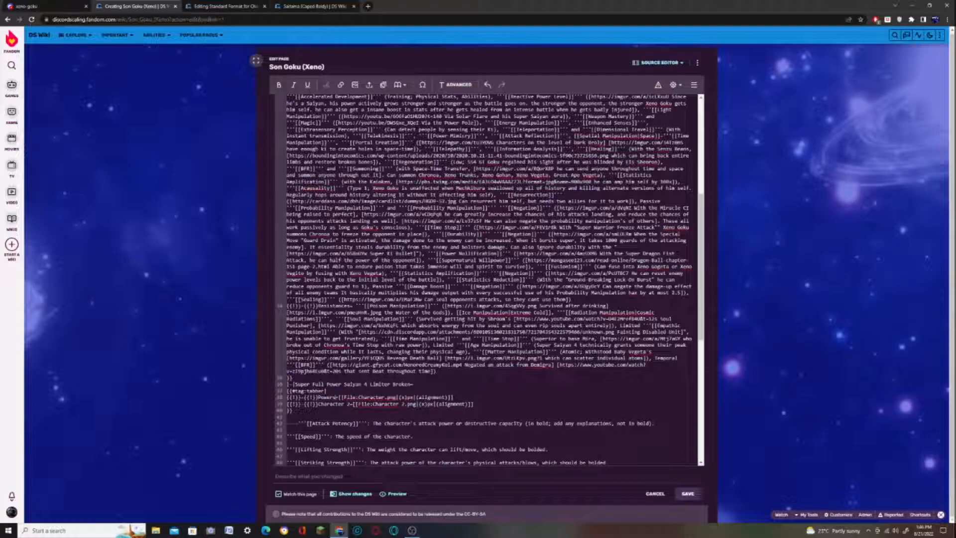
pyautogui.write('resis')
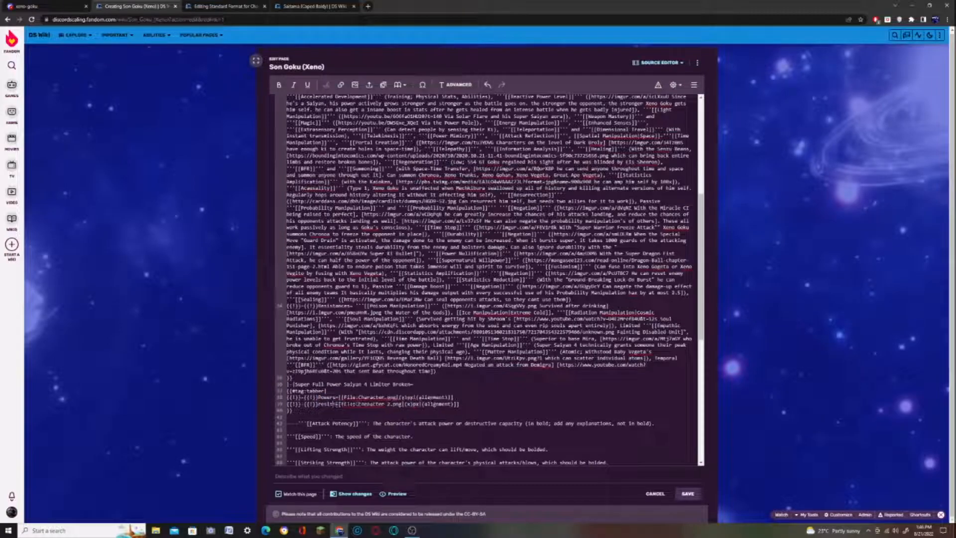
pyautogui.press('BackSpace')
pyautogui.press('BackSpace')
pyautogui.press('BackSpace')
pyautogui.write('Resistances')
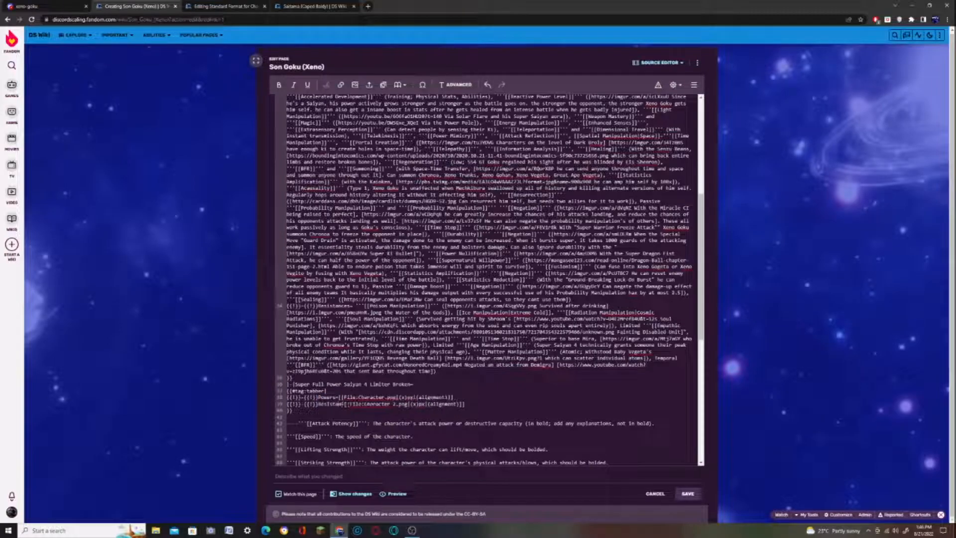
pyautogui.moveTo(454, 398); pyautogui.dragTo(341, 398)
pyautogui.press('BackSpace')
pyautogui.moveTo(474, 404); pyautogui.dragTo(353, 404)
pyautogui.press('BackSpace')
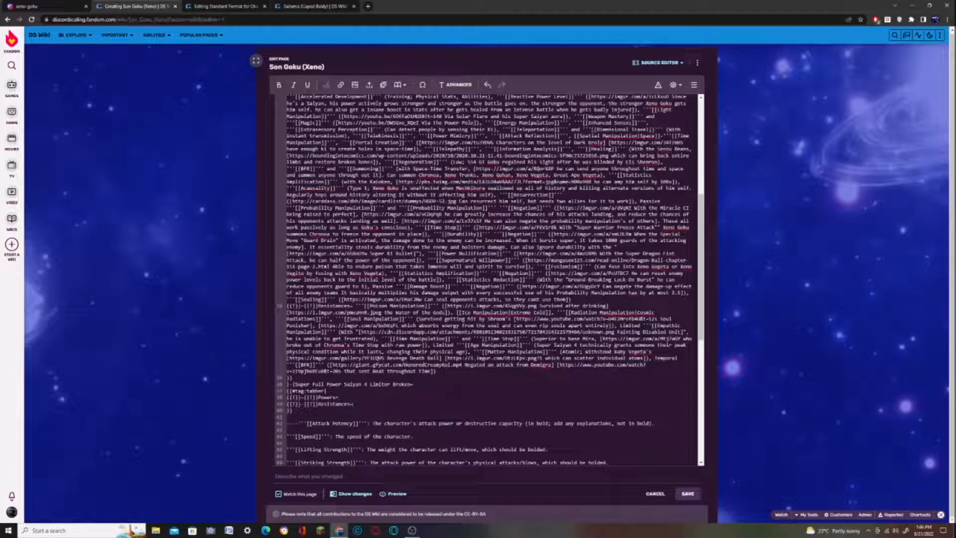
# - Copy "All abilities prior. More Summoning (Can summon" from Discord into the Limiter Broken block's Powers tab
pyautogui.click(36, 5)
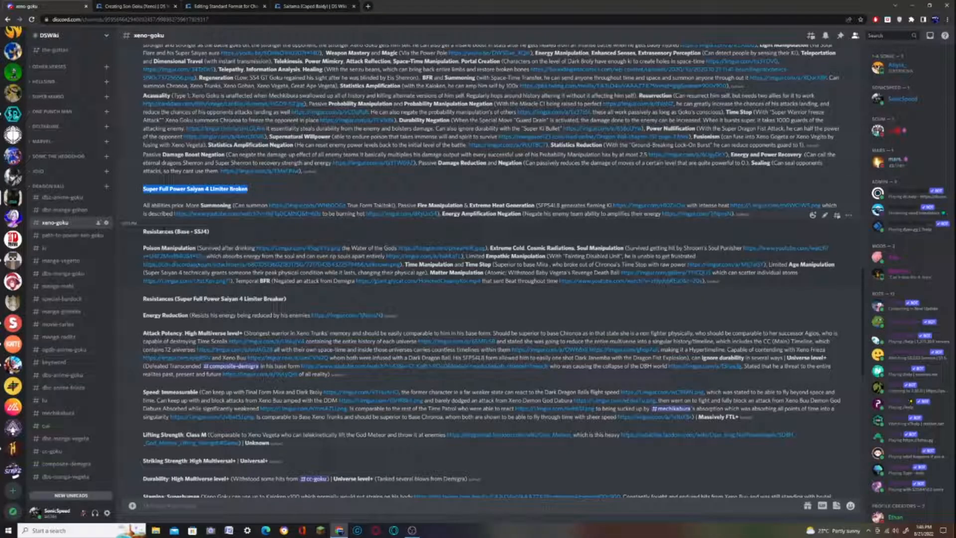
pyautogui.scroll(2, 169, 264)
pyautogui.moveTo(143, 280); pyautogui.dragTo(267, 280)
pyautogui.click(138, 4)
pyautogui.hotkey('ctrl', 'v')
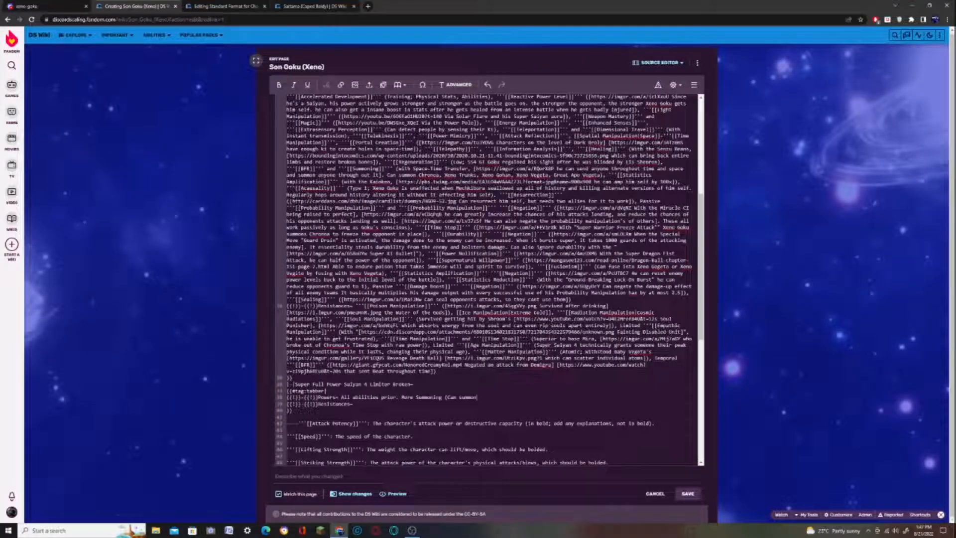
# - Bold "Summoning" in the Limiter Broken Powers text and link it to the wiki's Summoning page
pyautogui.click(279, 85)
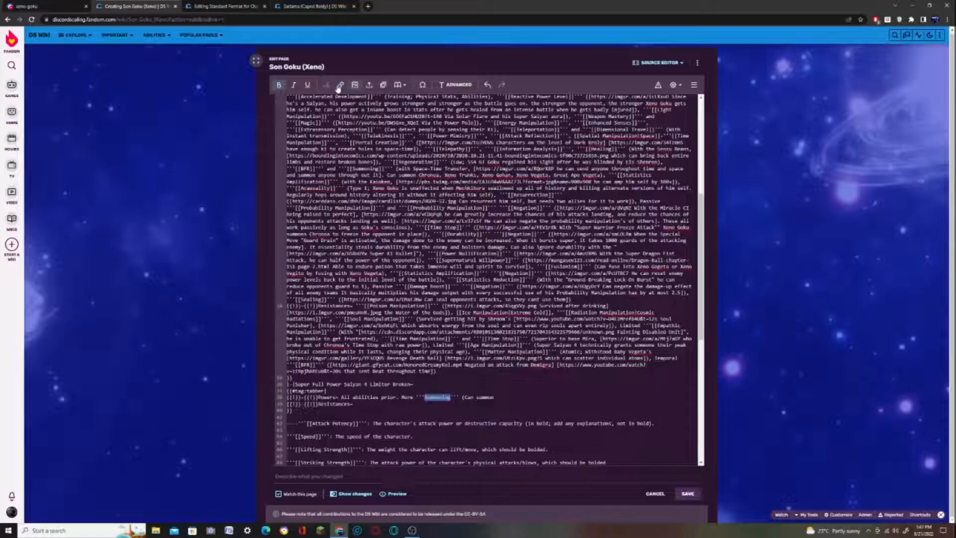
pyautogui.click(341, 85)
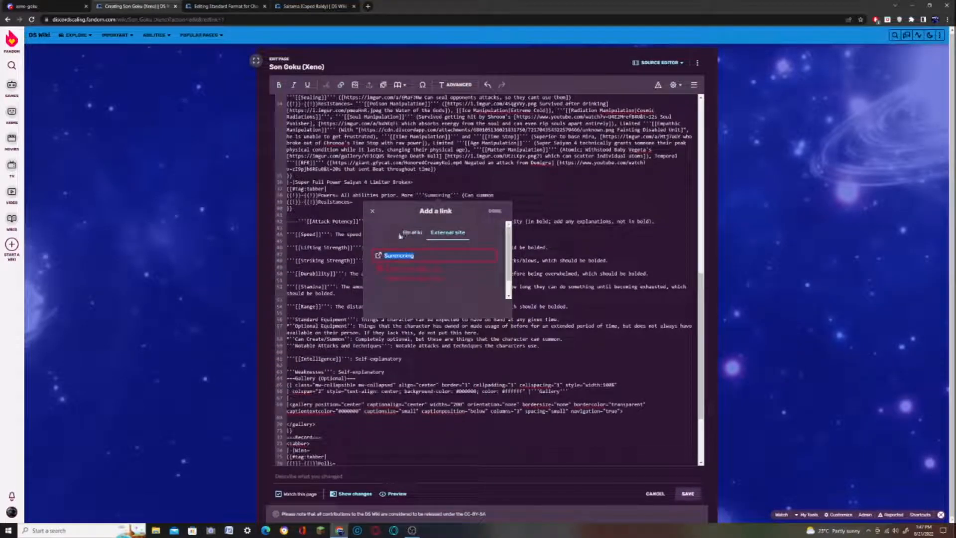
pyautogui.click(412, 233)
pyautogui.click(495, 212)
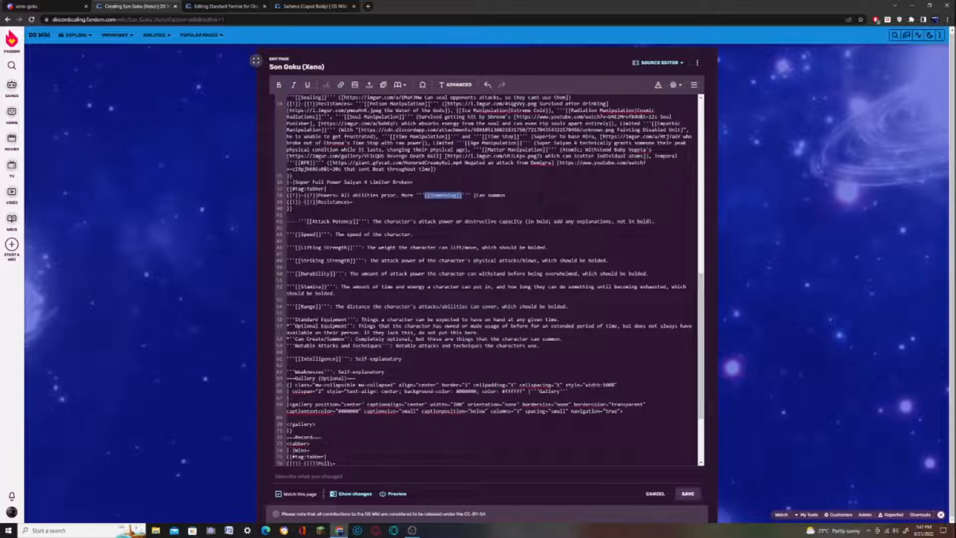
# - Copy the Discord text from "True Form Tokitoki)" through "SFPS4LB generates flaming Ki" and append it to the Limiter Broken Powers text
pyautogui.click(4, 3)
pyautogui.moveTo(347, 280); pyautogui.dragTo(396, 280)
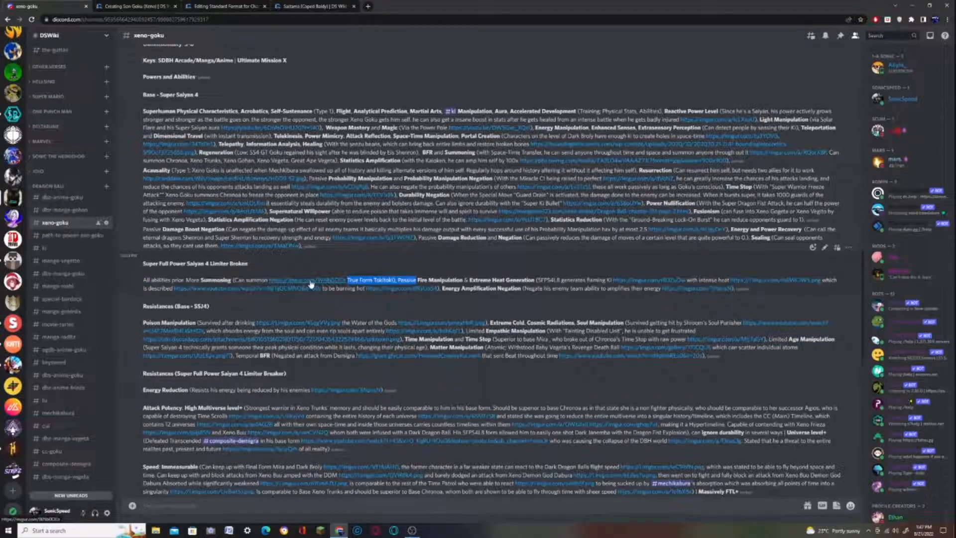
pyautogui.moveTo(347, 280); pyautogui.dragTo(605, 280)
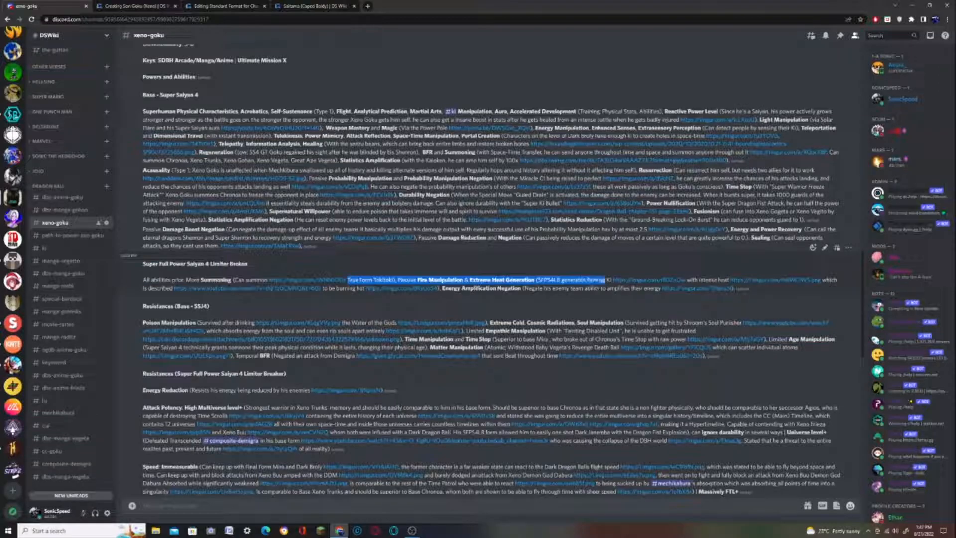
pyautogui.click(119, 6)
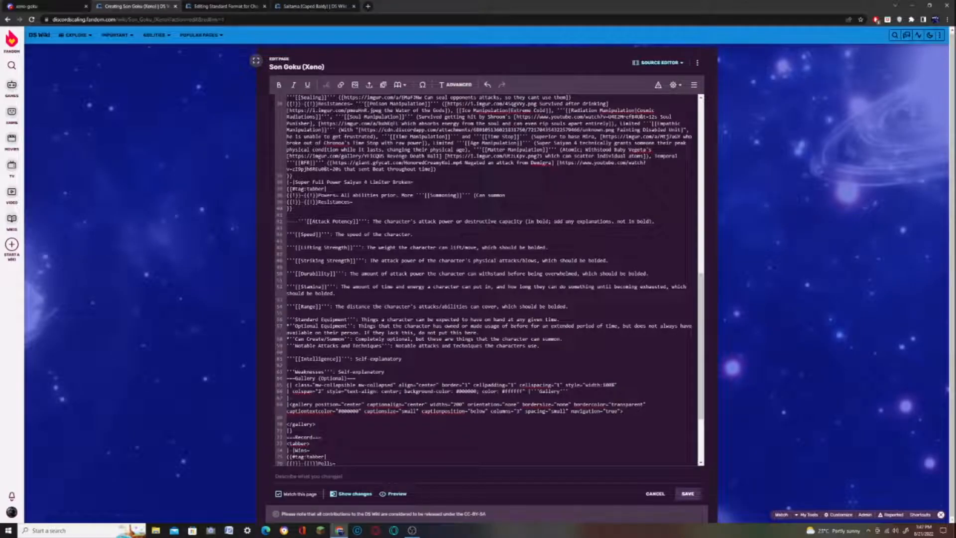
pyautogui.hotkey('ctrl', 'v')
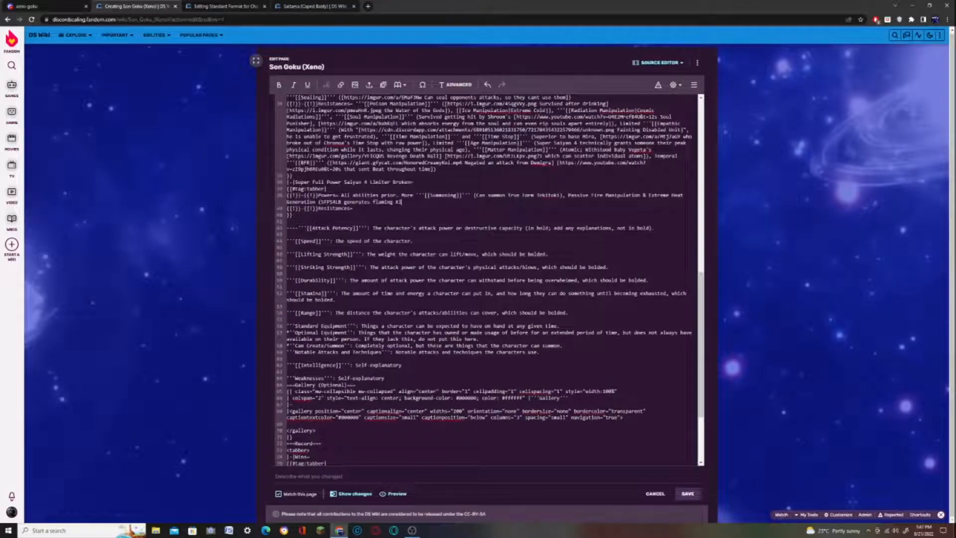
# - Copy the Imgur address from the Summoning text in Discord and link "Can summon True Form Tokitoki" to it in the wiki source
pyautogui.click(35, 4)
pyautogui.rightClick(312, 281)
pyautogui.click(278, 295)
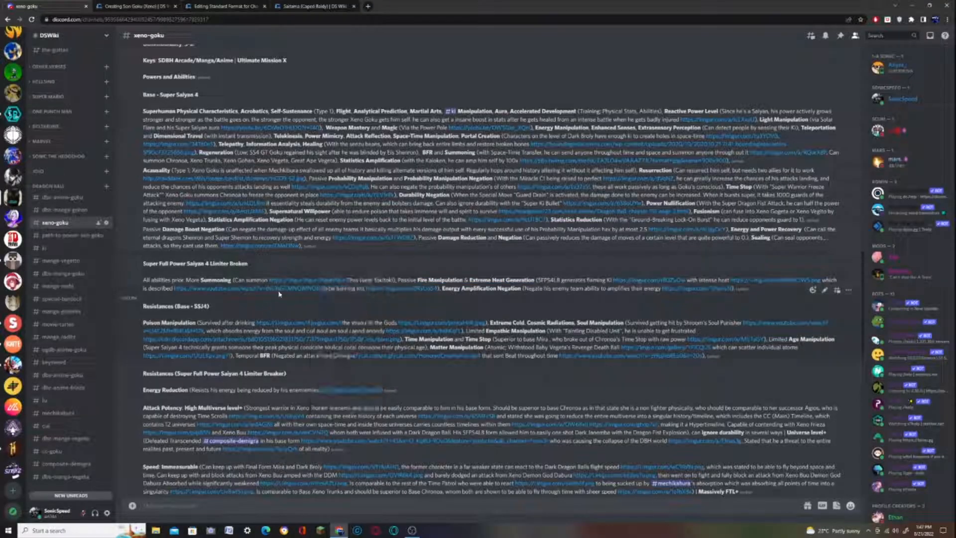
pyautogui.rightClick(292, 281)
pyautogui.click(319, 327)
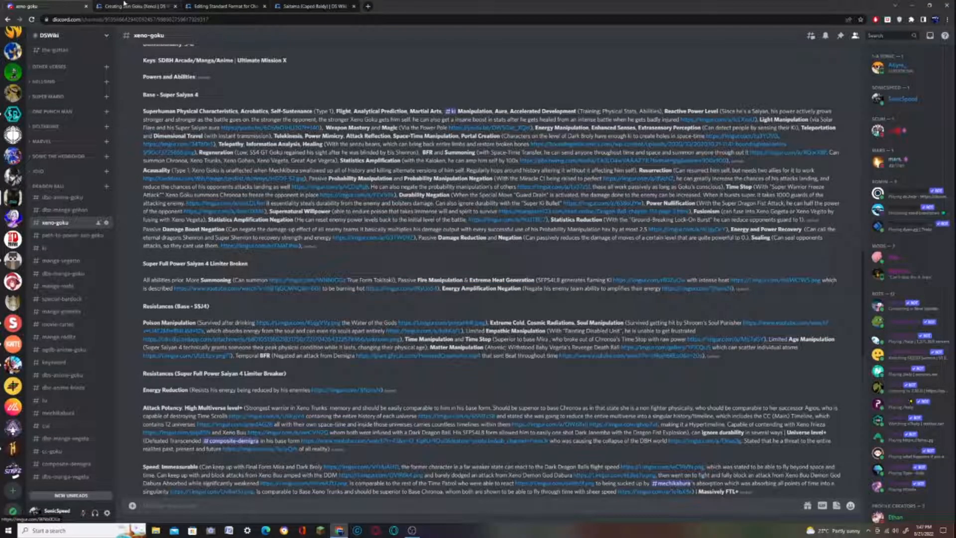
pyautogui.click(124, 6)
pyautogui.moveTo(476, 195); pyautogui.dragTo(561, 195)
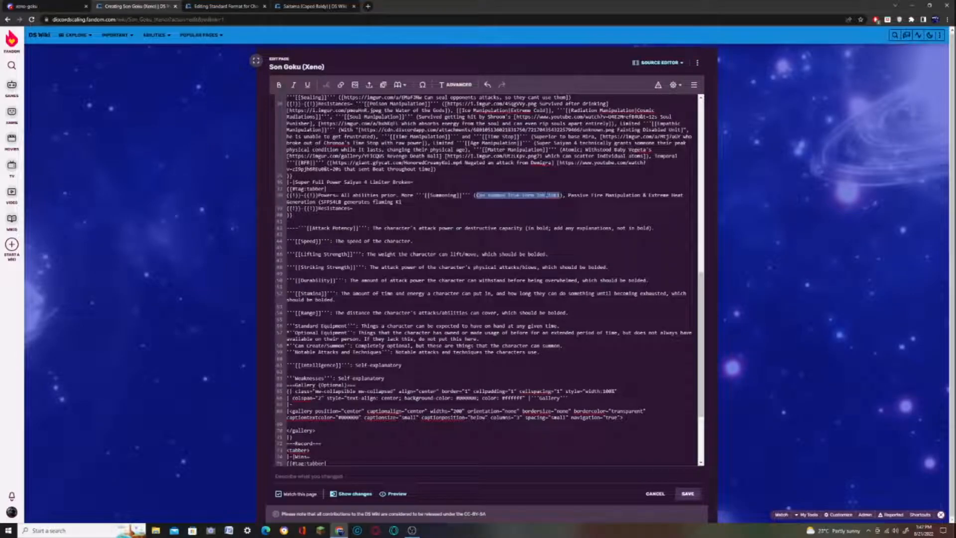
pyautogui.click(341, 86)
pyautogui.click(531, 232)
pyautogui.hotkey('ctrl', 'v')
pyautogui.click(577, 212)
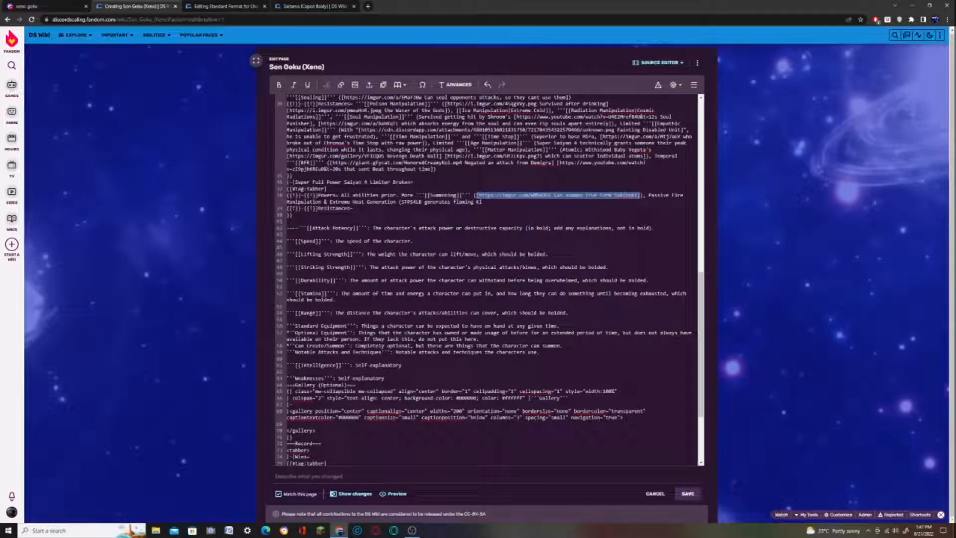
# - Bold "Fire Manipulation" in the Limiter Broken Powers text and link it to the wiki's Fire Manipulation page
pyautogui.moveTo(676, 195); pyautogui.dragTo(310, 202)
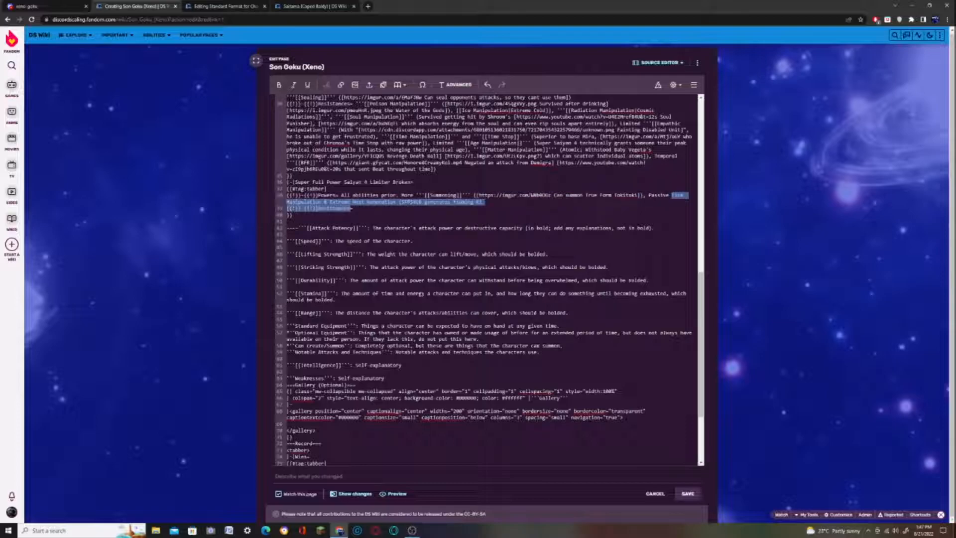
pyautogui.click(279, 85)
pyautogui.click(341, 85)
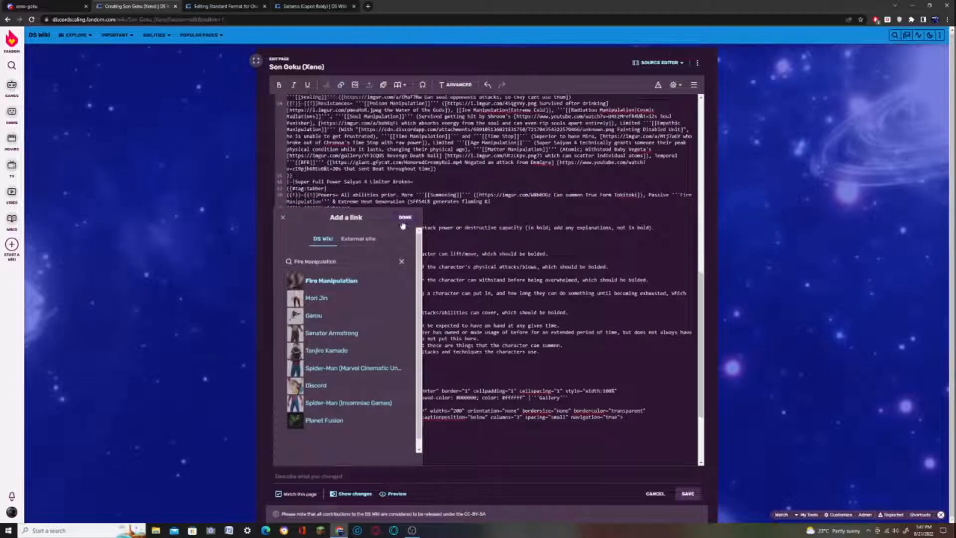
pyautogui.press('Return')
# - Bold "Extreme Heat Generation" in the Limiter Broken Powers text and link it to the wiki page Heat Manipulation
pyautogui.moveTo(373, 195); pyautogui.dragTo(439, 195)
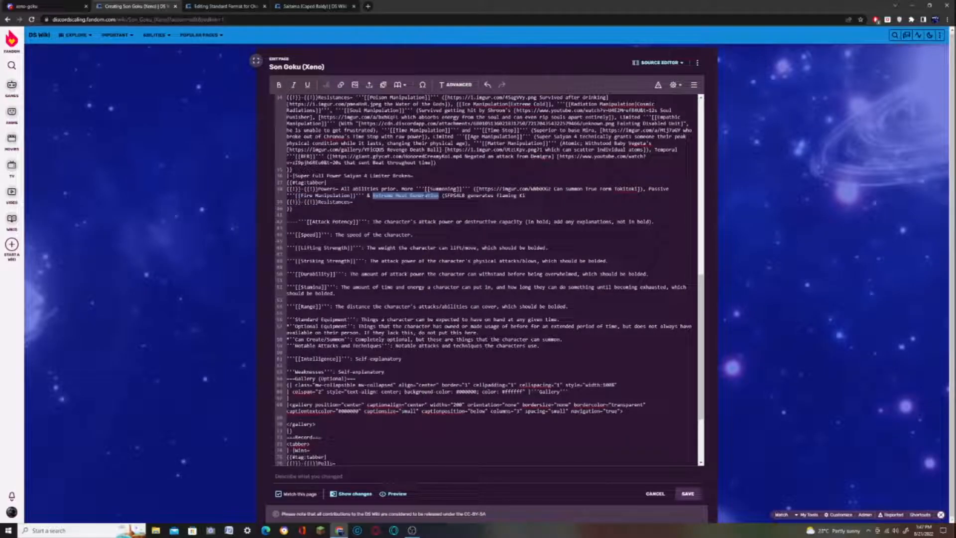
pyautogui.click(279, 84)
pyautogui.click(341, 84)
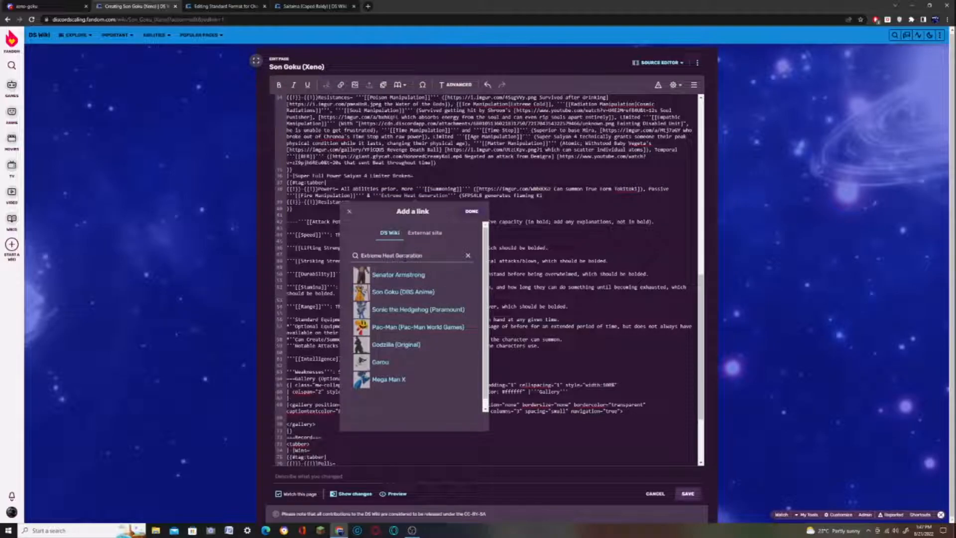
pyautogui.hotkey('ctrl', 'h')
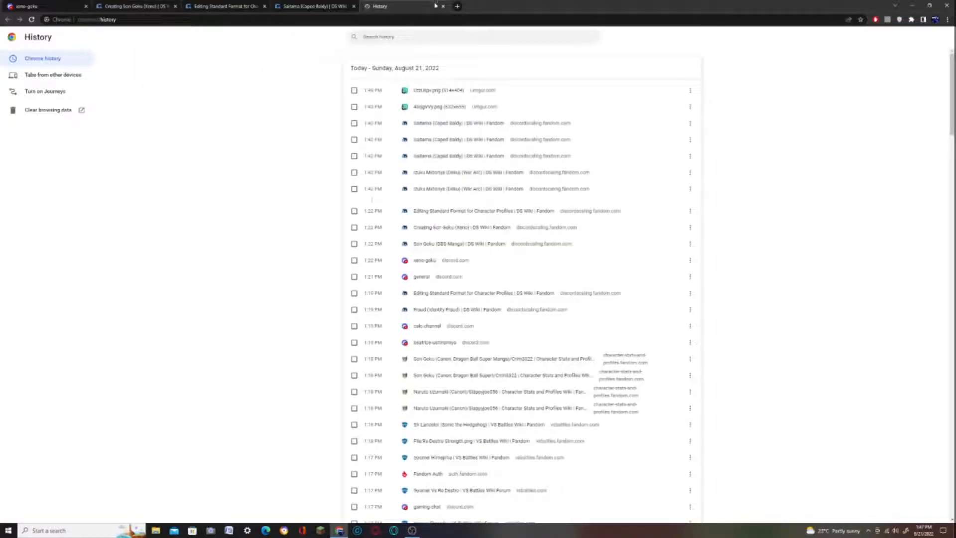
pyautogui.click(442, 6)
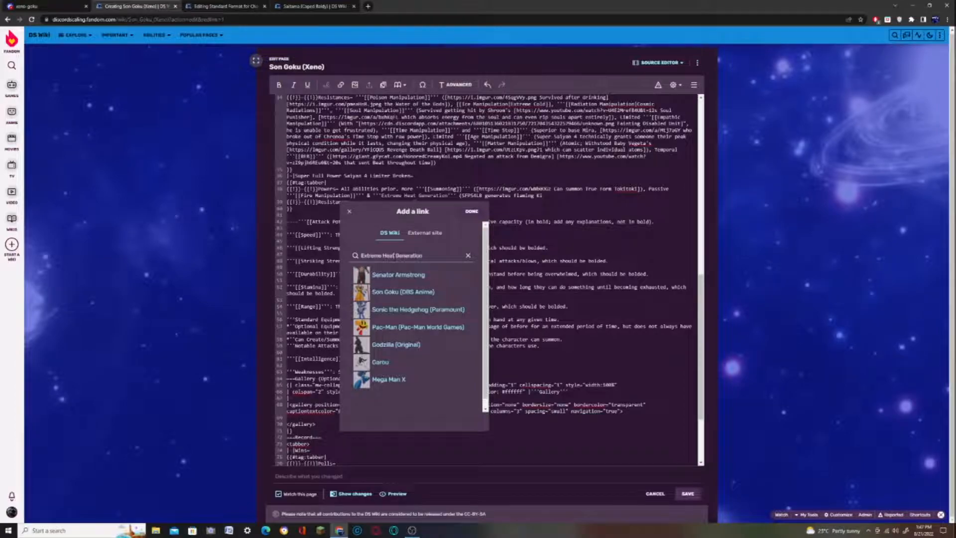
pyautogui.write('Heat Manipul')
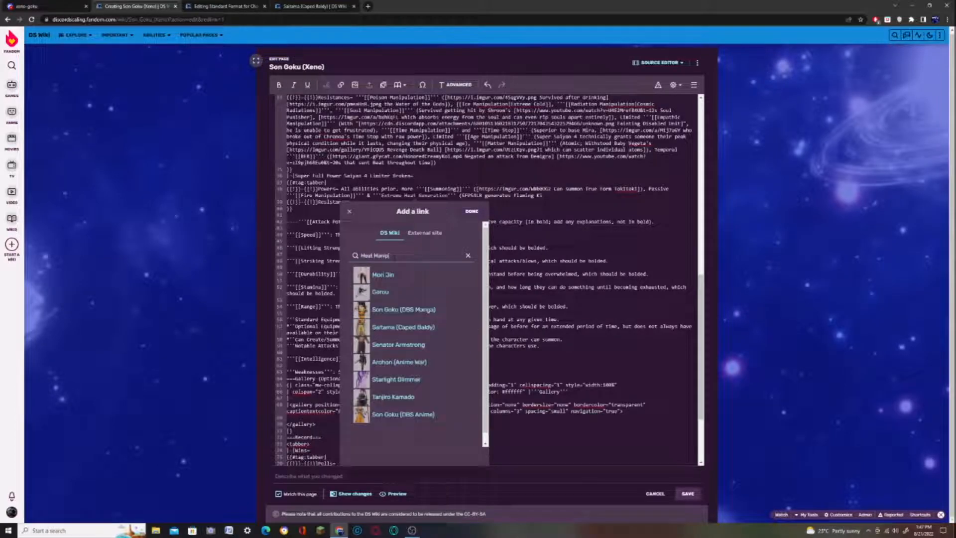
pyautogui.write('ation')
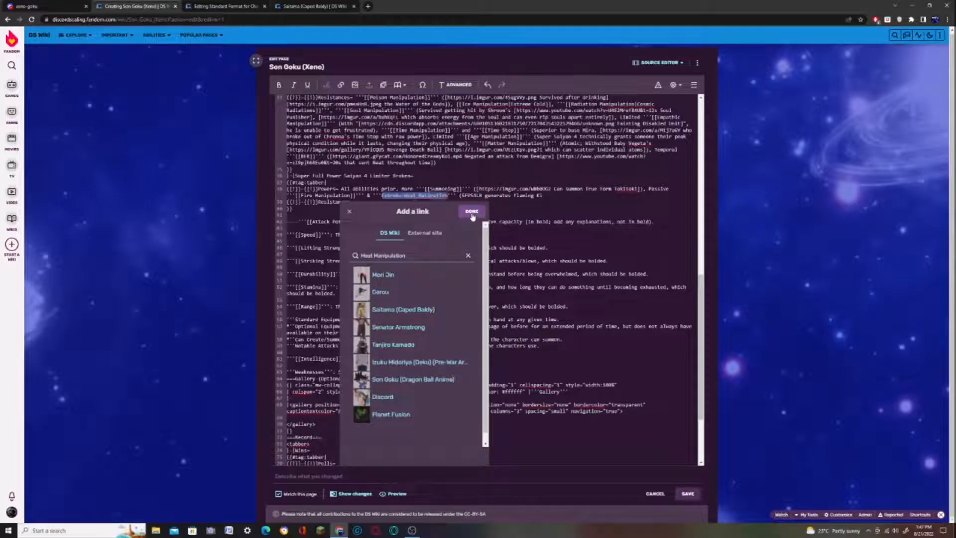
pyautogui.click(471, 212)
# - Copy the Imgur address following "generates flaming Ki" in Discord, link the flaming Ki text to it in the wiki source, and return to Discord
pyautogui.click(10, 6)
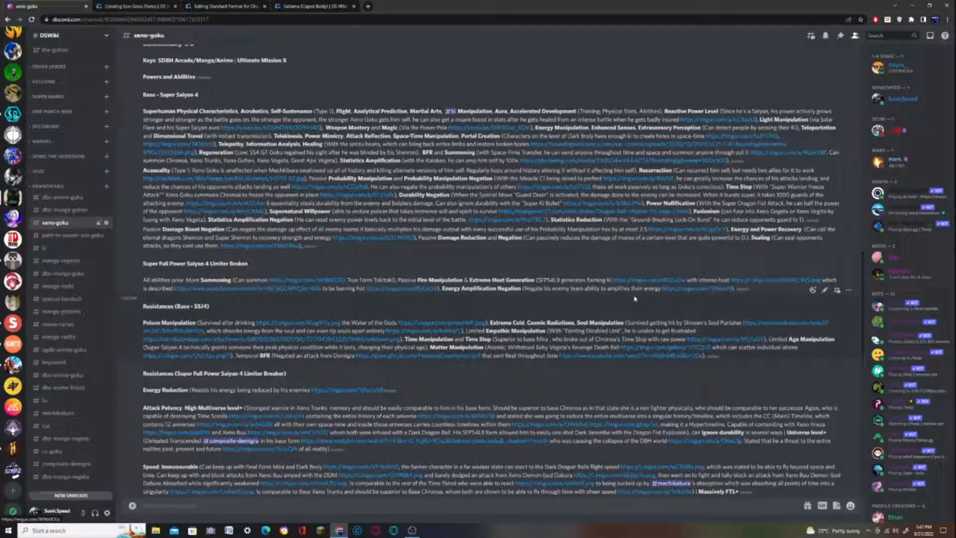
pyautogui.rightClick(641, 282)
pyautogui.click(649, 329)
pyautogui.rightClick(636, 281)
pyautogui.click(658, 331)
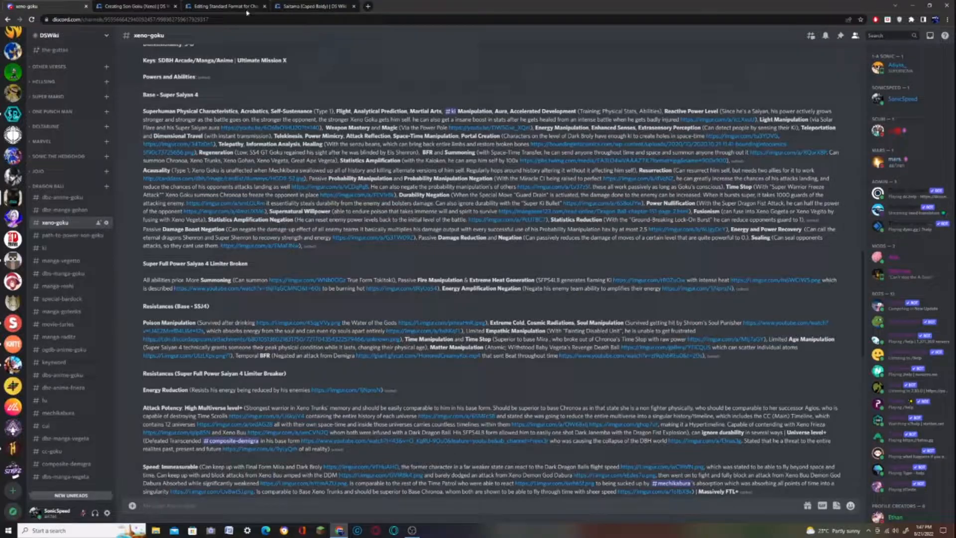
pyautogui.click(231, 5)
pyautogui.click(147, 5)
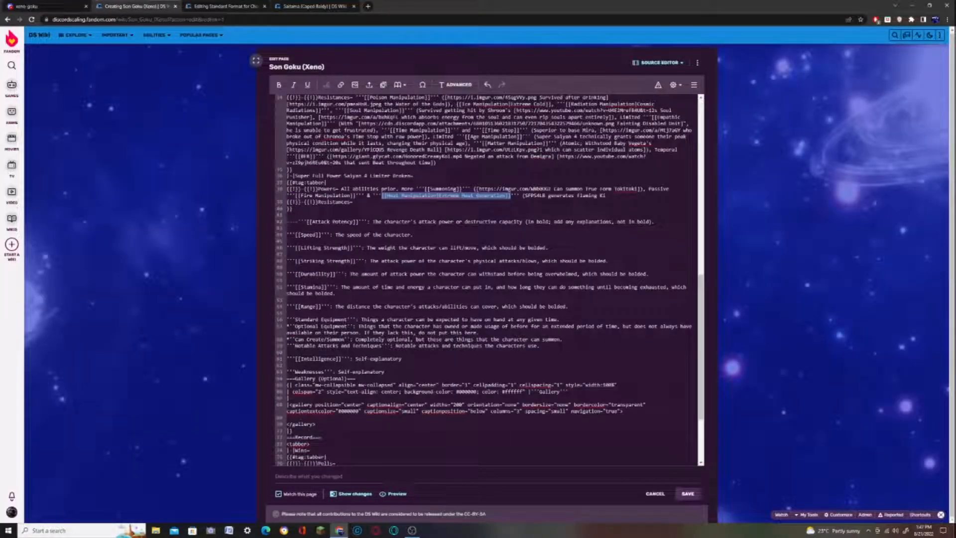
pyautogui.doubleClick(586, 196)
pyautogui.click(341, 84)
pyautogui.hotkey('ctrl', 'v')
pyautogui.press('Return')
pyautogui.click(693, 197)
pyautogui.click(5, 4)
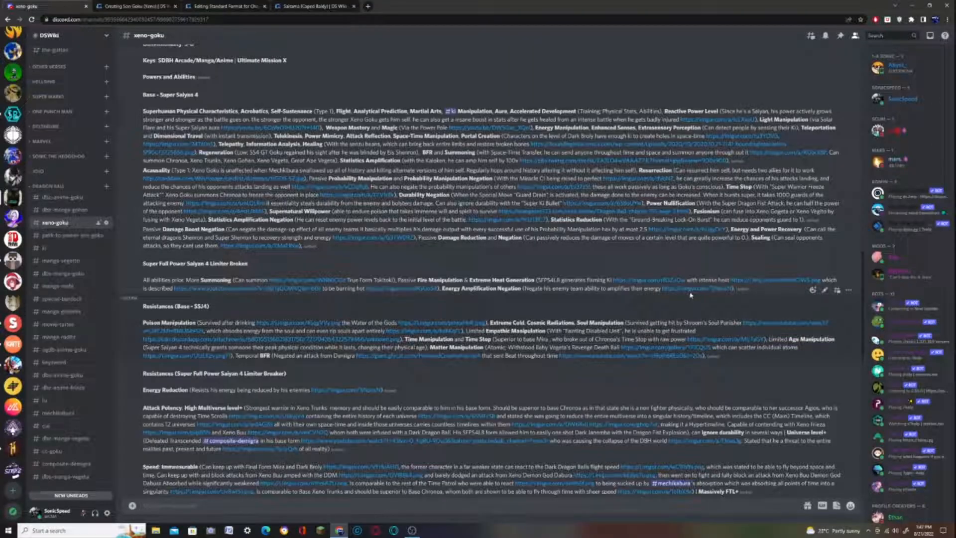
# - Transfer "with intense heat" from the Discord notes into the wiki source and link "intense heat" to the Imgur address that follows it
pyautogui.moveTo(686, 281); pyautogui.dragTo(730, 280)
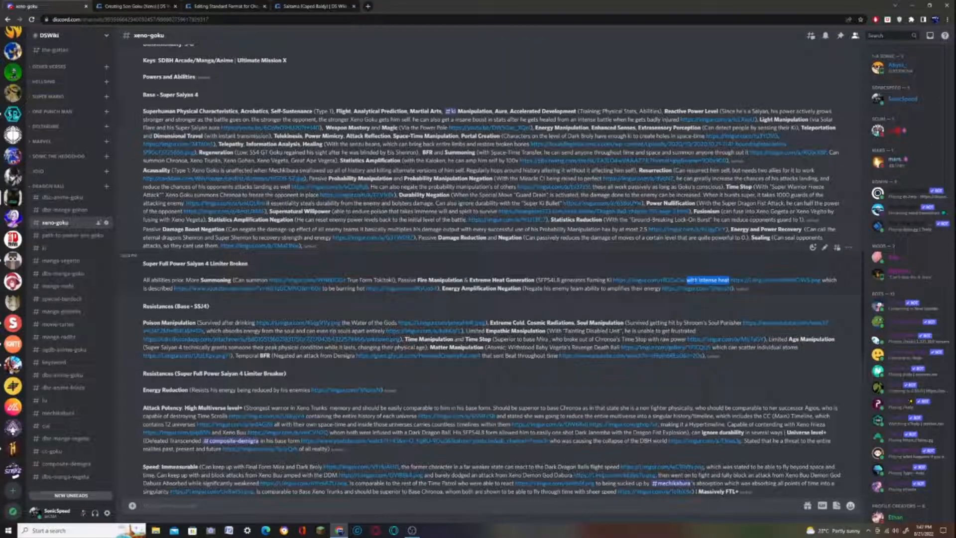
pyautogui.click(139, 6)
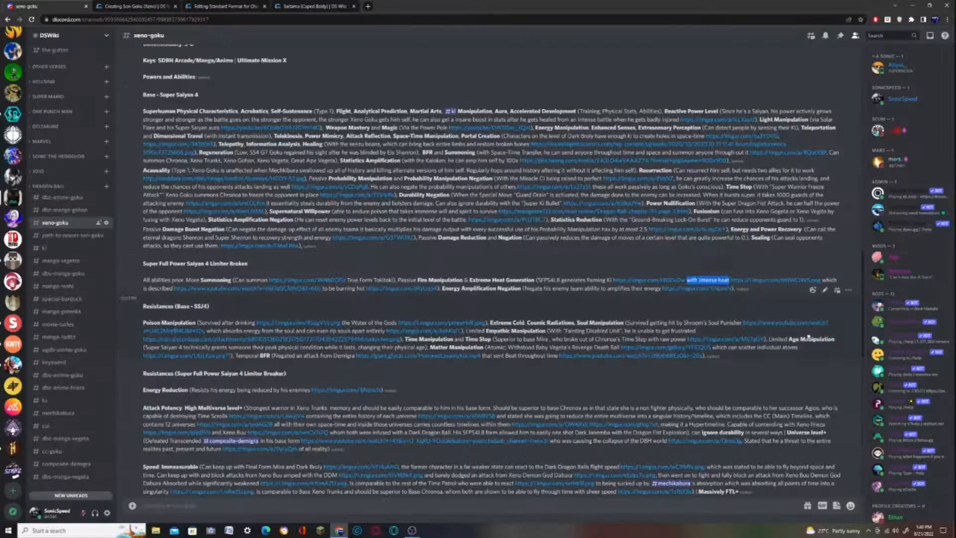
pyautogui.click(30, 6)
pyautogui.rightClick(763, 281)
pyautogui.press('Escape')
pyautogui.click(132, 6)
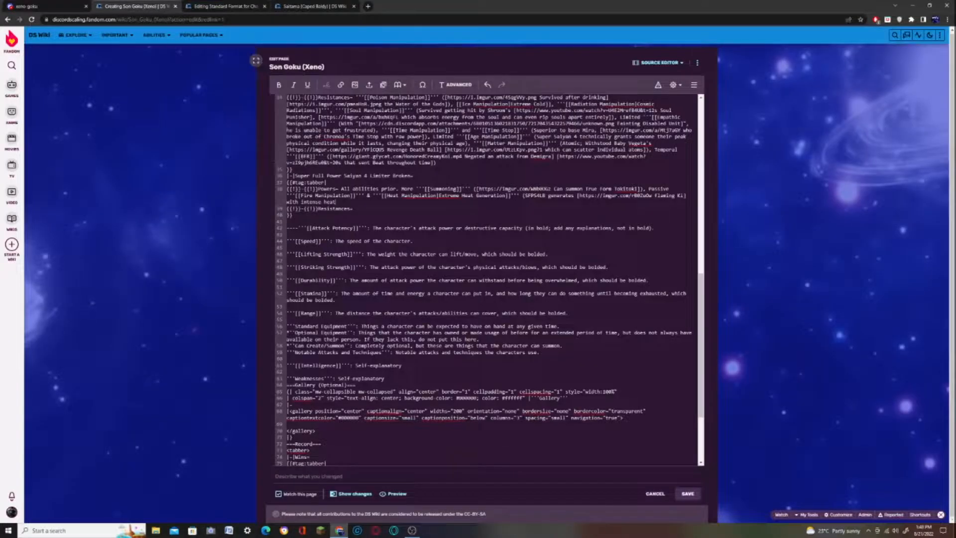
pyautogui.click(341, 85)
pyautogui.hotkey('ctrl', 'v')
pyautogui.press('Return')
pyautogui.click(434, 195)
# - Add "which is described" from the Discord notes to the Limiter Broken Powers text and link it to the YouTube address that follows it
pyautogui.click(30, 6)
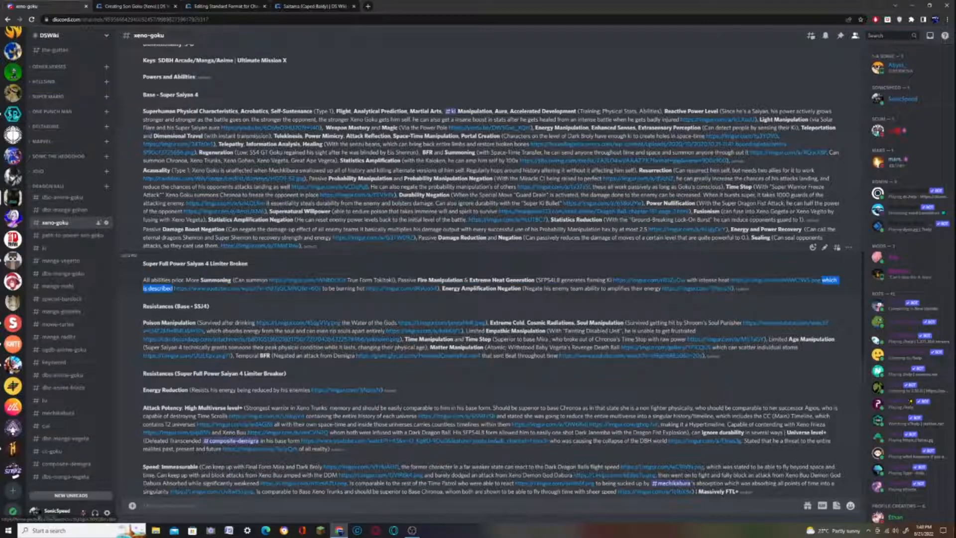
pyautogui.click(167, 6)
pyautogui.click(30, 6)
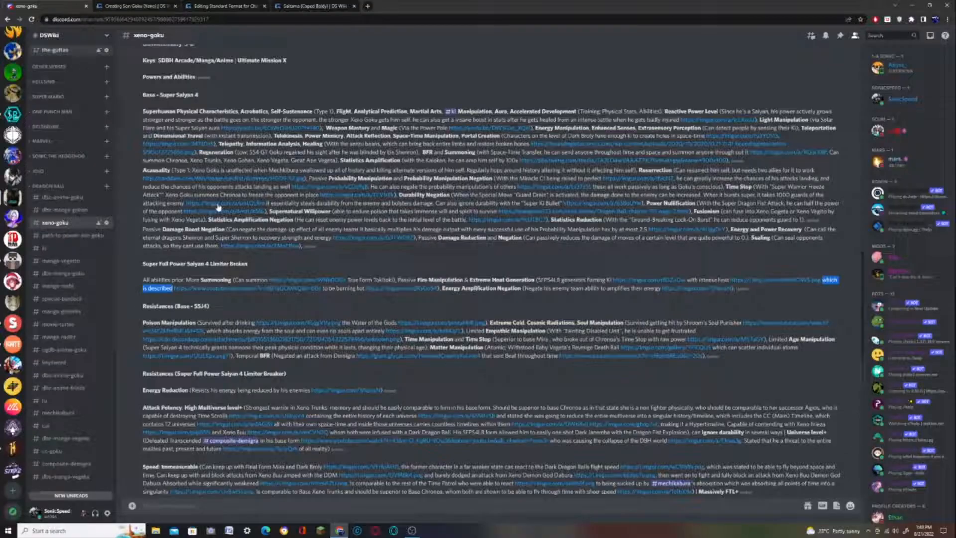
pyautogui.rightClick(235, 289)
pyautogui.click(259, 332)
pyautogui.hotkey('ctrl', 'Tab')
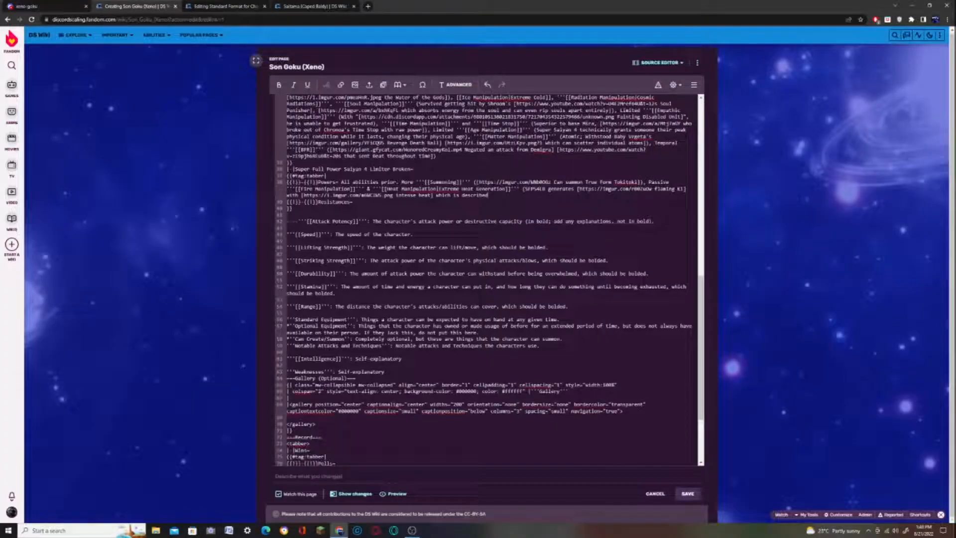
pyautogui.click(341, 84)
pyautogui.hotkey('ctrl', 'v')
pyautogui.press('Return')
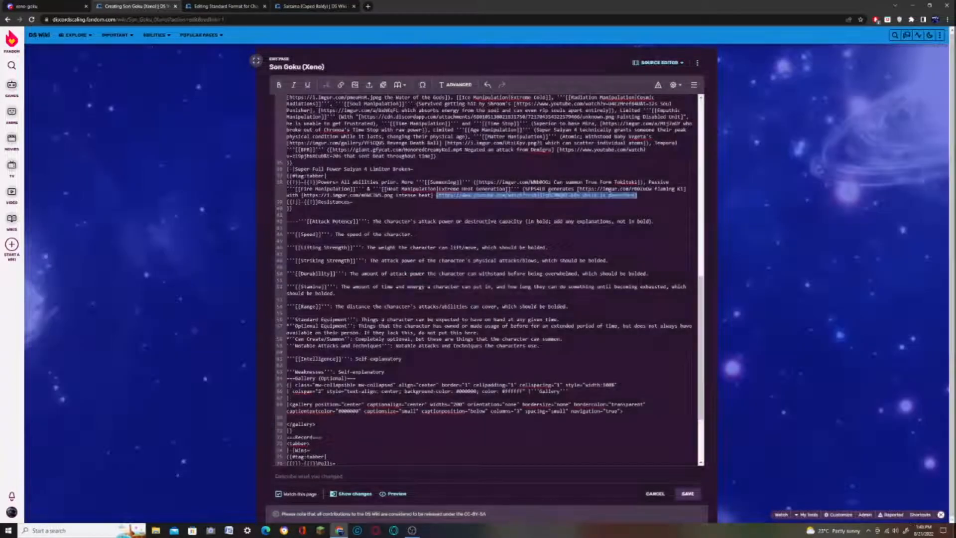
pyautogui.click(640, 196)
# - Add "to be burning hot" from the Discord notes to the Powers text and link it to its Imgur address
pyautogui.click(30, 6)
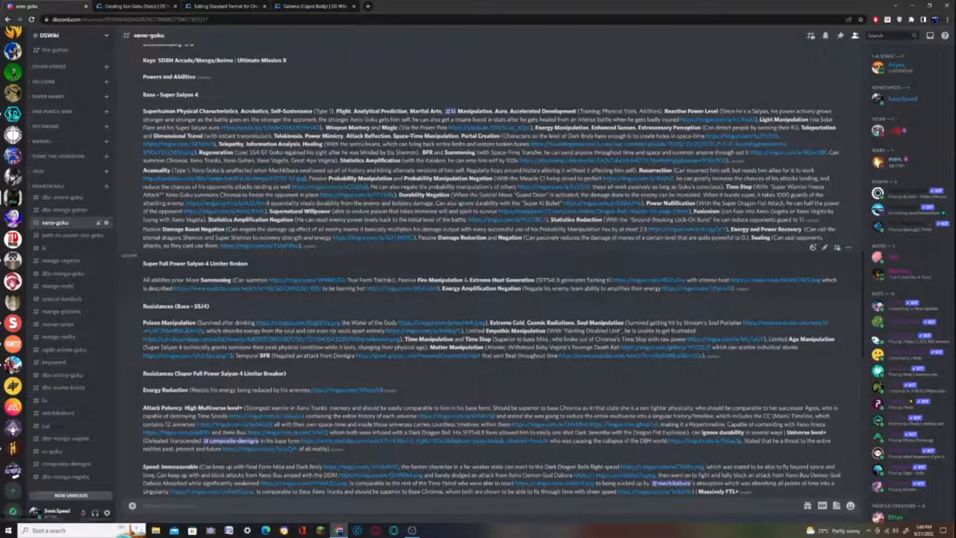
pyautogui.moveTo(322, 289); pyautogui.dragTo(365, 289)
pyautogui.hotkey('ctrl', 'c')
pyautogui.click(124, 6)
pyautogui.hotkey('ctrl', 'v')
pyautogui.click(50, 6)
pyautogui.rightClick(389, 290)
pyautogui.click(411, 334)
pyautogui.click(127, 6)
pyautogui.moveTo(641, 196); pyautogui.dragTo(689, 195)
pyautogui.click(340, 85)
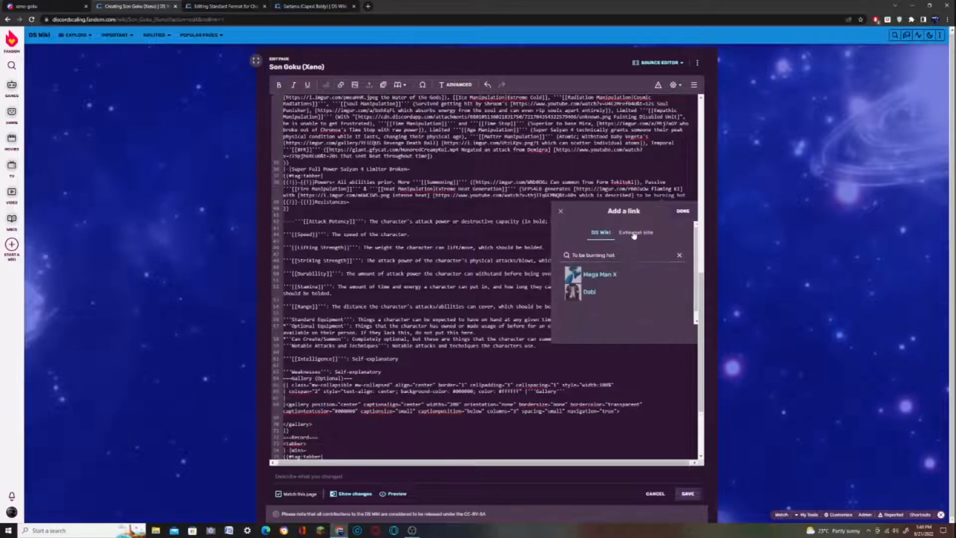
pyautogui.hotkey('ctrl', 'v')
pyautogui.press('Return')
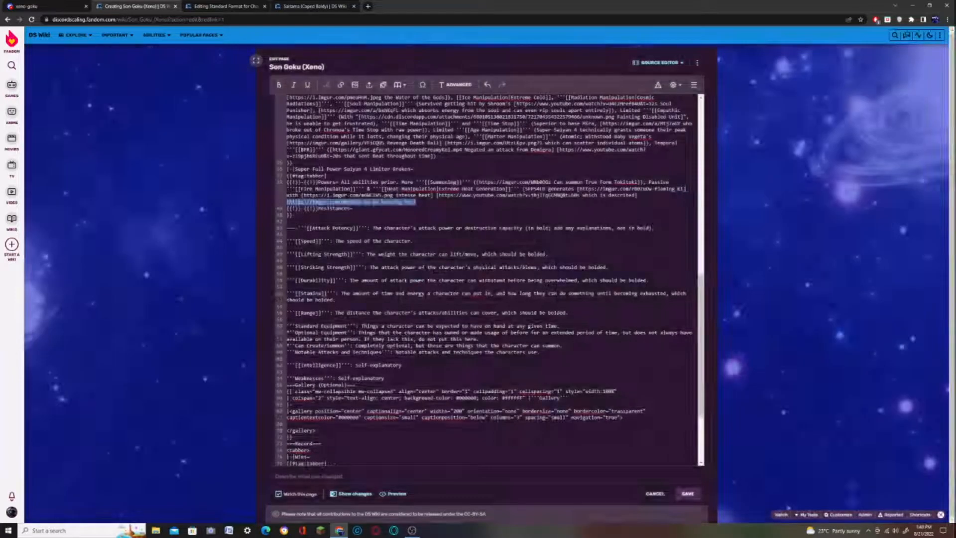
# - Transfer the Energy Amplification Negation entry from Discord to the Powers text, reword its explanation to begin "Can negate", and copy its Imgur address
pyautogui.hotkey('ctrl', '1')
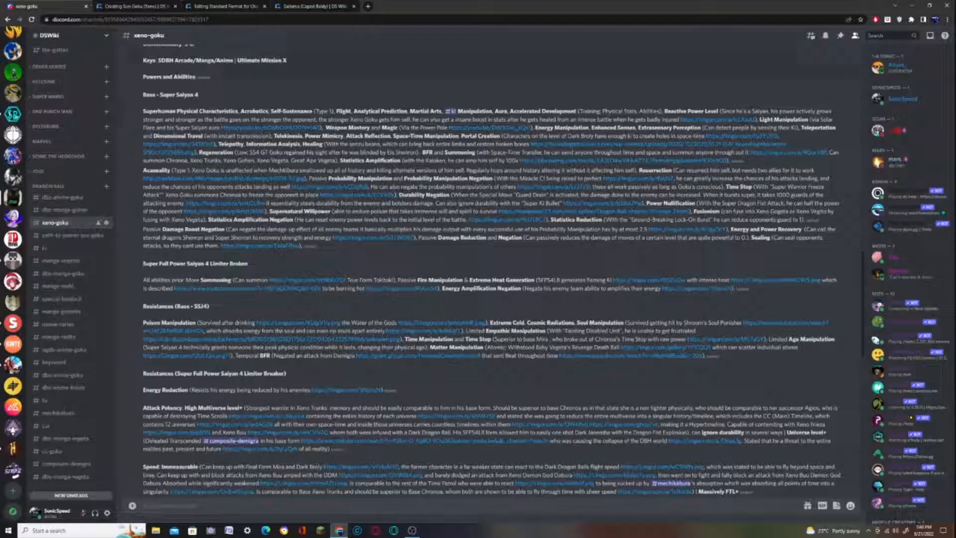
pyautogui.moveTo(442, 288); pyautogui.dragTo(661, 288)
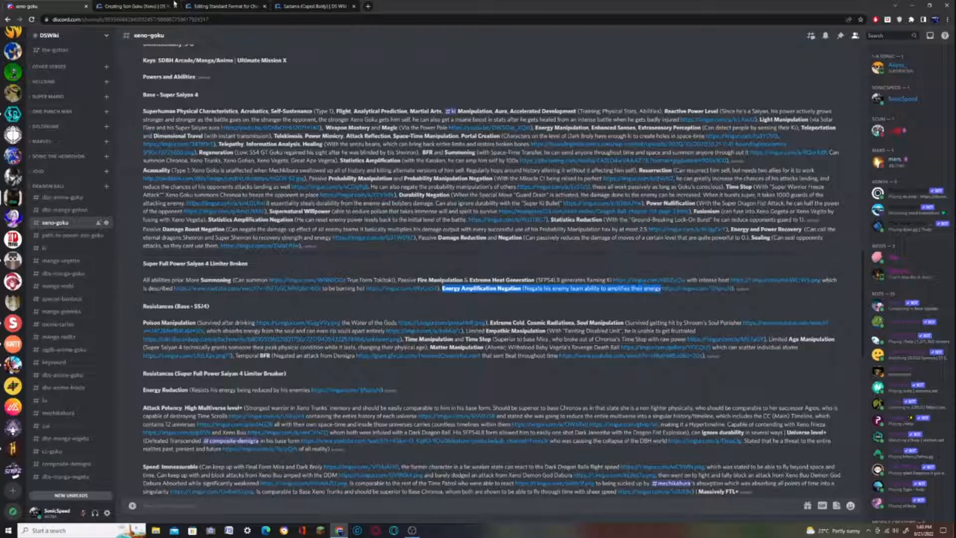
pyautogui.hotkey('ctrl', 'c')
pyautogui.click(149, 6)
pyautogui.hotkey('ctrl', 'v')
pyautogui.write('Can negate')
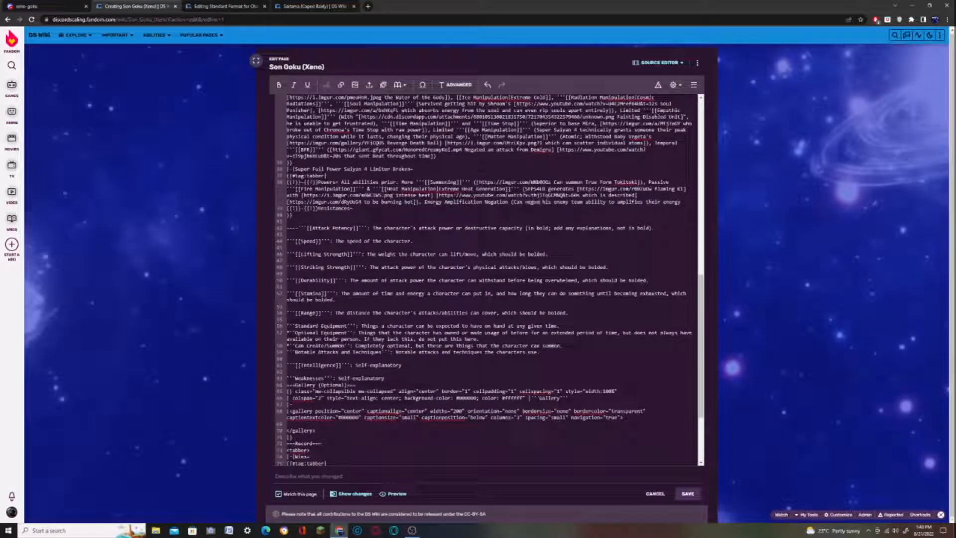
pyautogui.hotkey('ctrl', '1')
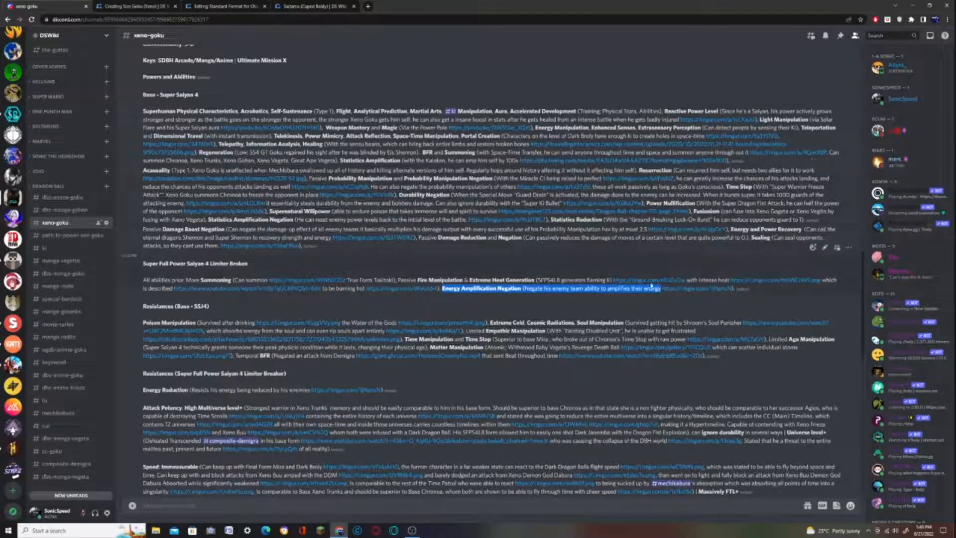
pyautogui.rightClick(670, 291)
pyautogui.click(703, 336)
pyautogui.click(122, 6)
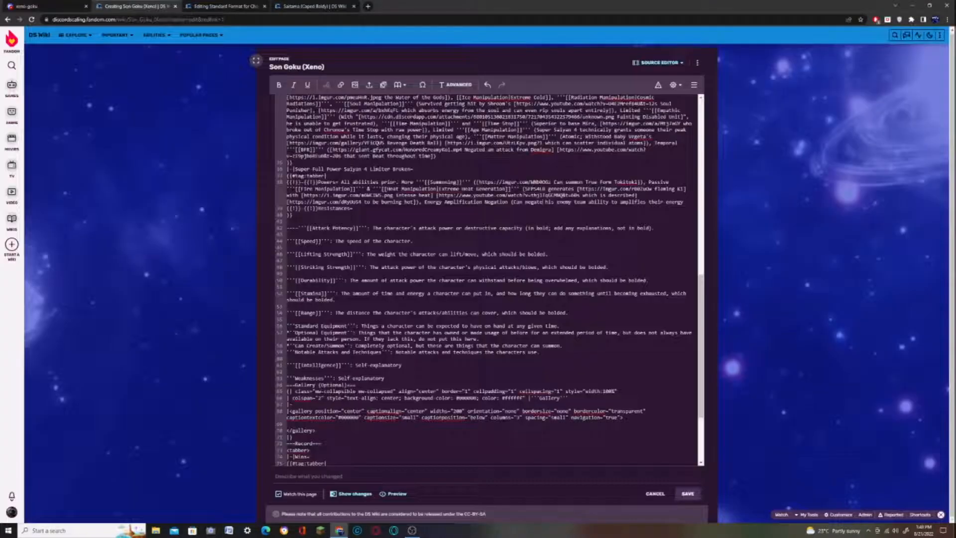
# - Bold "Energy Amplification" in the Limiter Broken Powers text and link it to the wiki page Statistics Amplification
pyautogui.moveTo(425, 202); pyautogui.dragTo(482, 202)
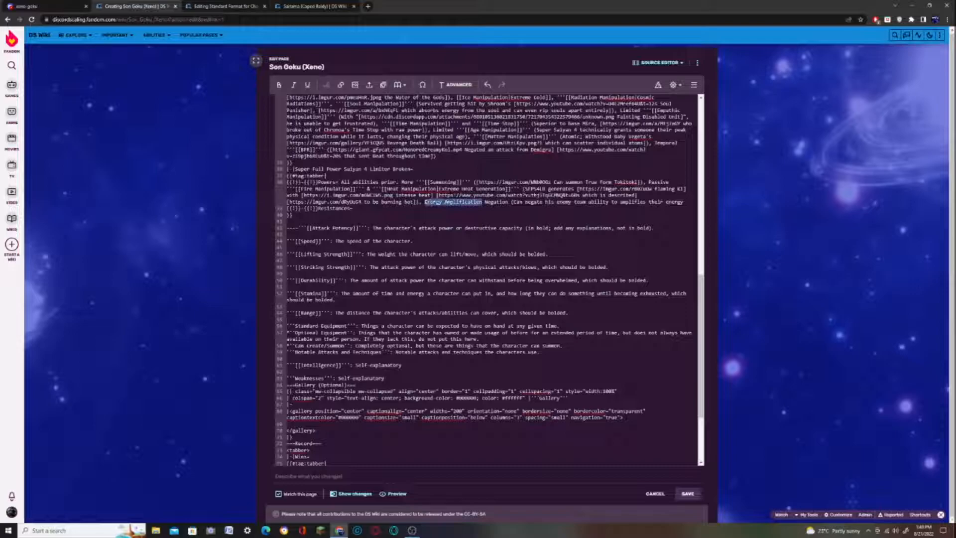
pyautogui.click(280, 86)
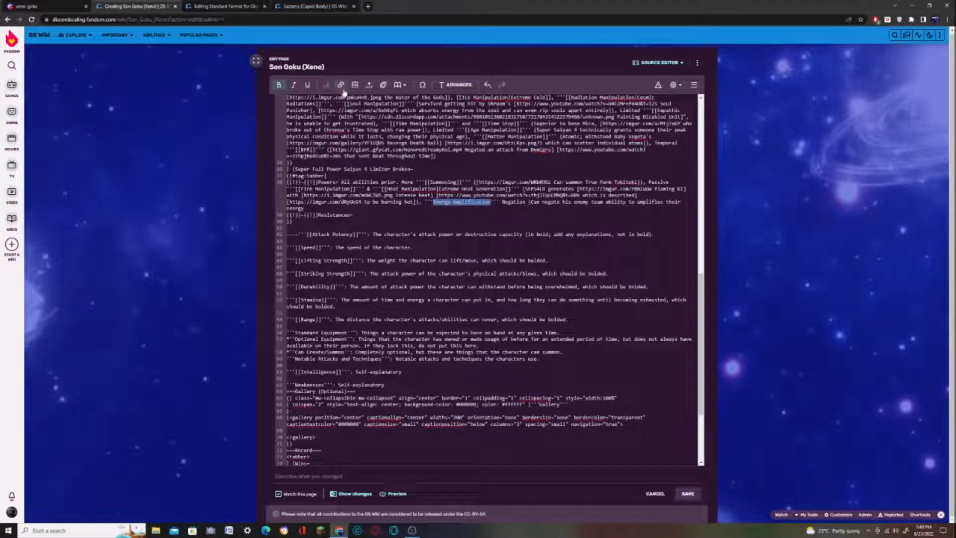
pyautogui.click(343, 88)
pyautogui.write('St')
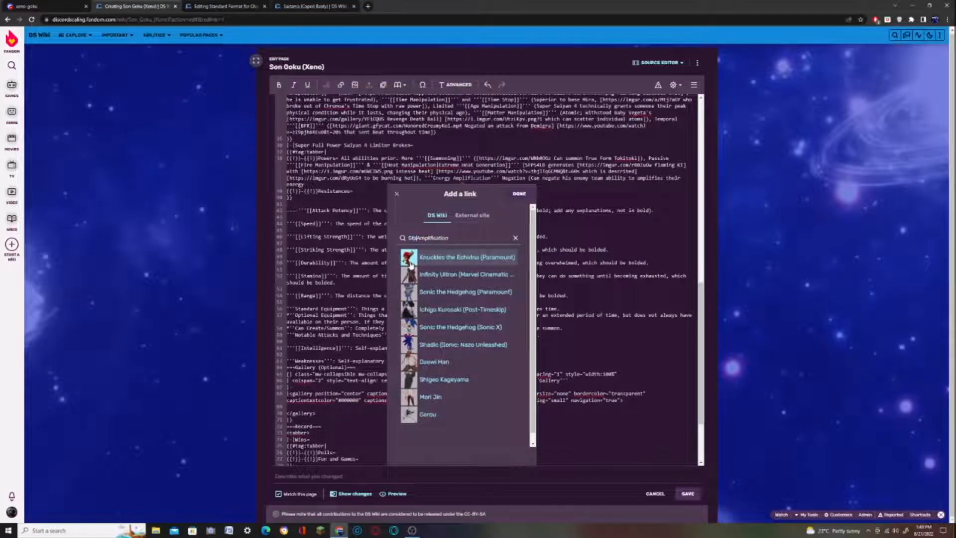
pyautogui.write('atistic')
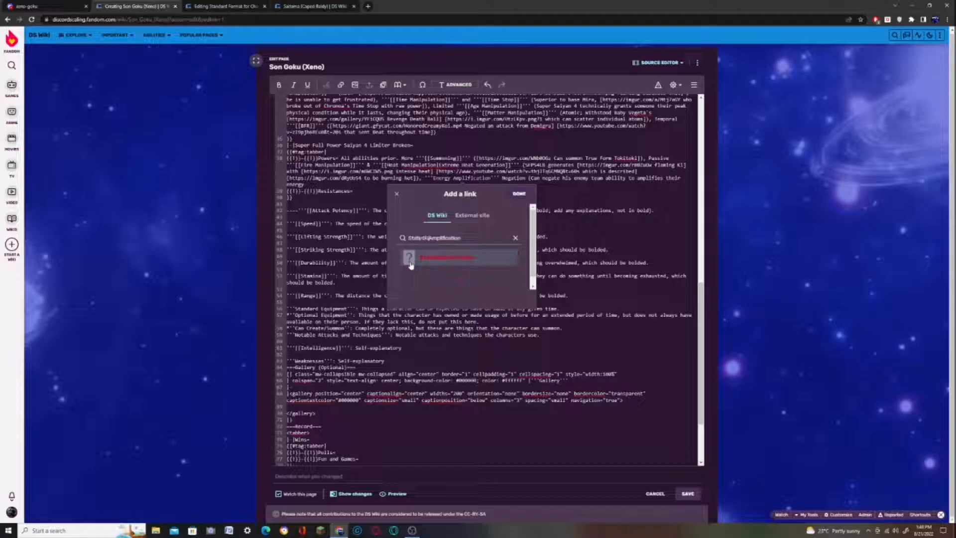
pyautogui.write('s')
pyautogui.click(519, 196)
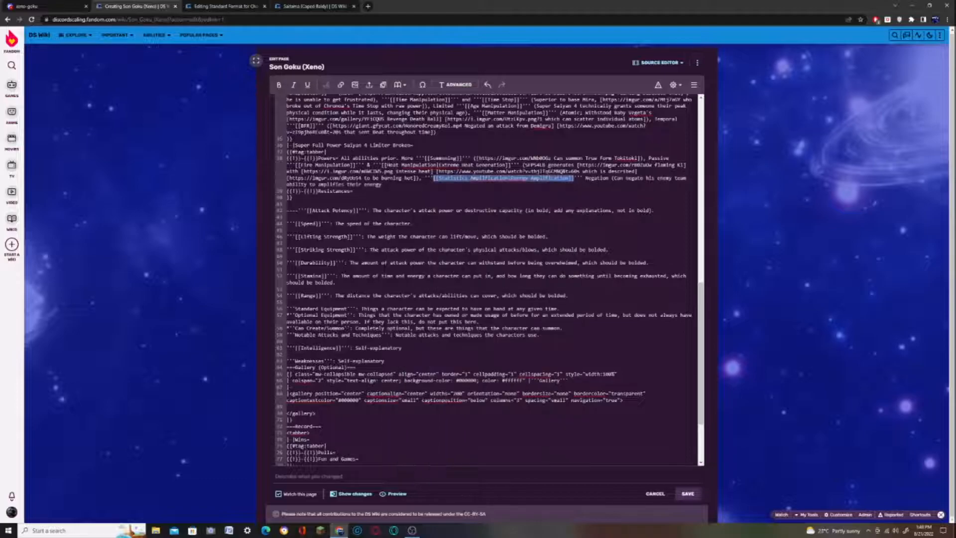
# - Bold "Negation" after Energy Amplification and link it to the wiki's Negation page
pyautogui.doubleClick(596, 178)
pyautogui.click(278, 85)
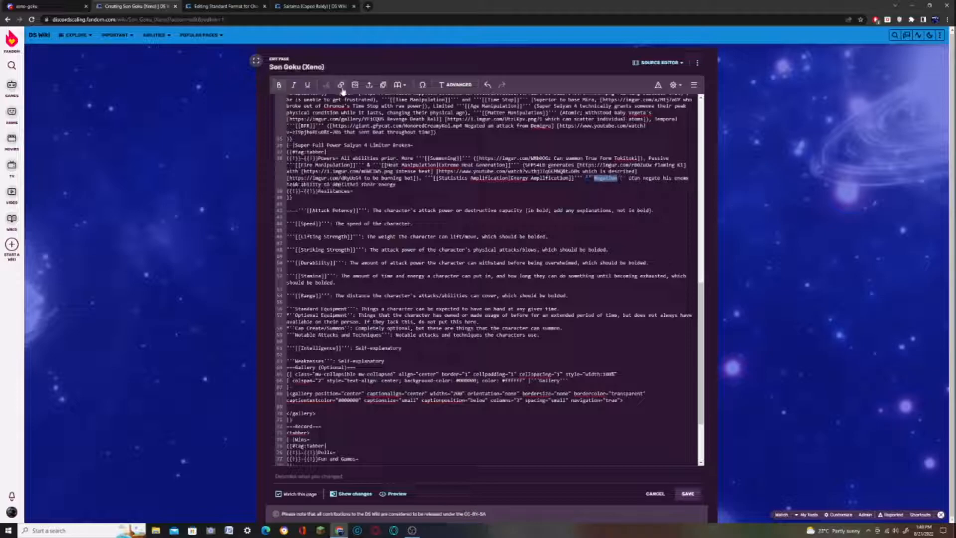
pyautogui.click(341, 85)
pyautogui.click(663, 193)
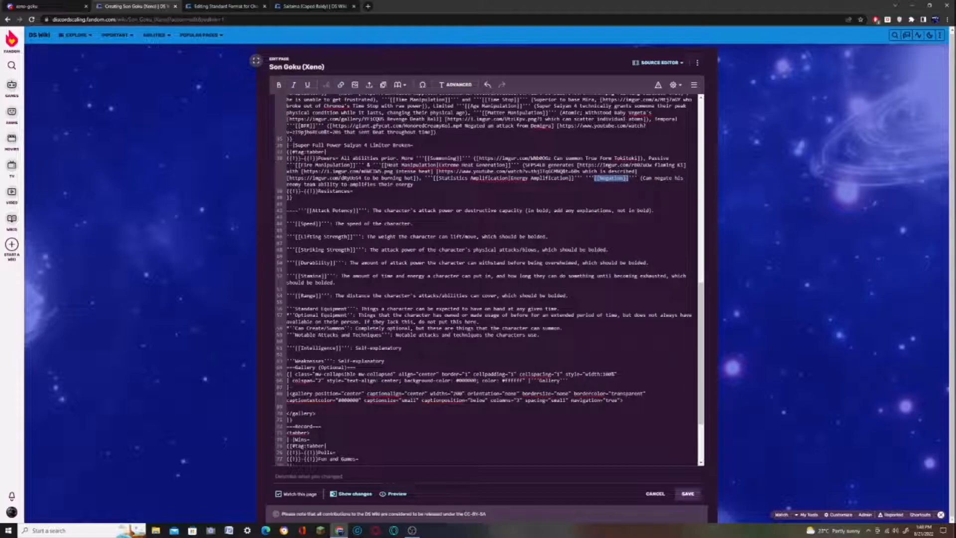
# - Link "Can negate his enemy team ability to amplifies their energy" to the copied Imgur address and put the Resistances tab back on its own line
pyautogui.moveTo(643, 178); pyautogui.dragTo(415, 185)
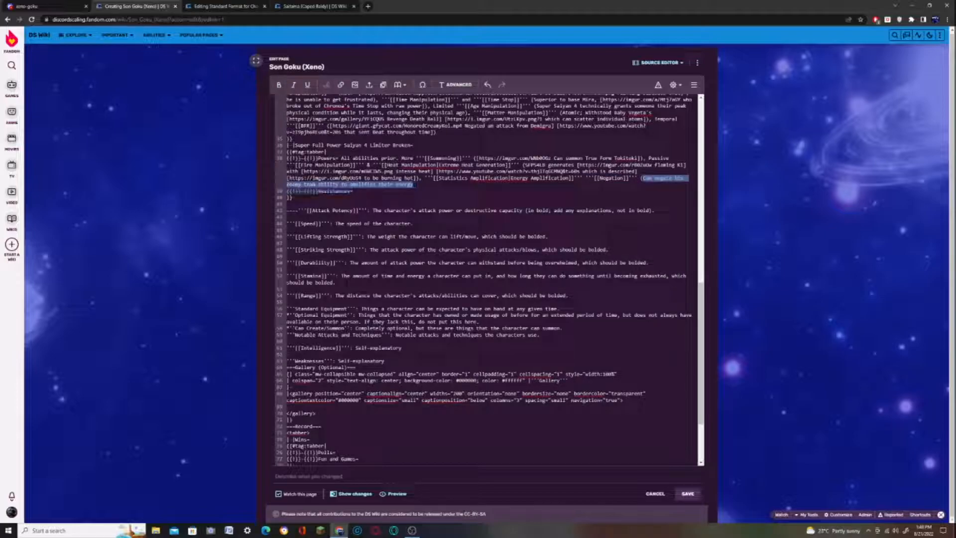
pyautogui.click(341, 85)
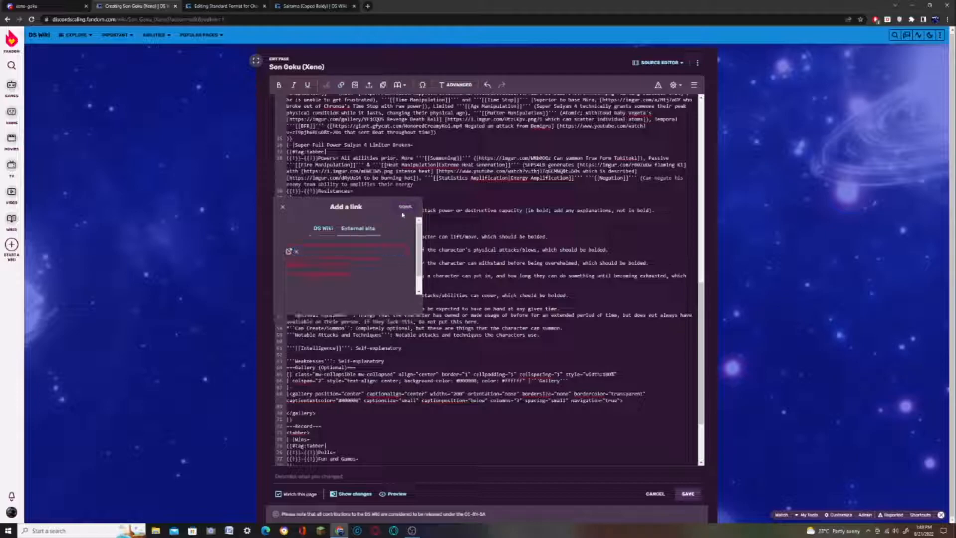
pyautogui.hotkey('ctrl', 'v')
pyautogui.click(405, 207)
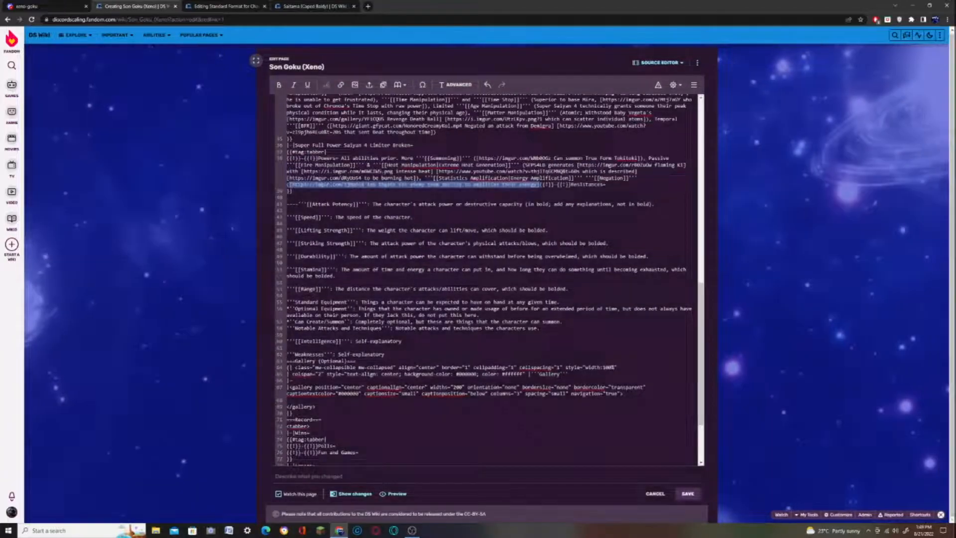
pyautogui.press('Right')
pyautogui.press('Return')
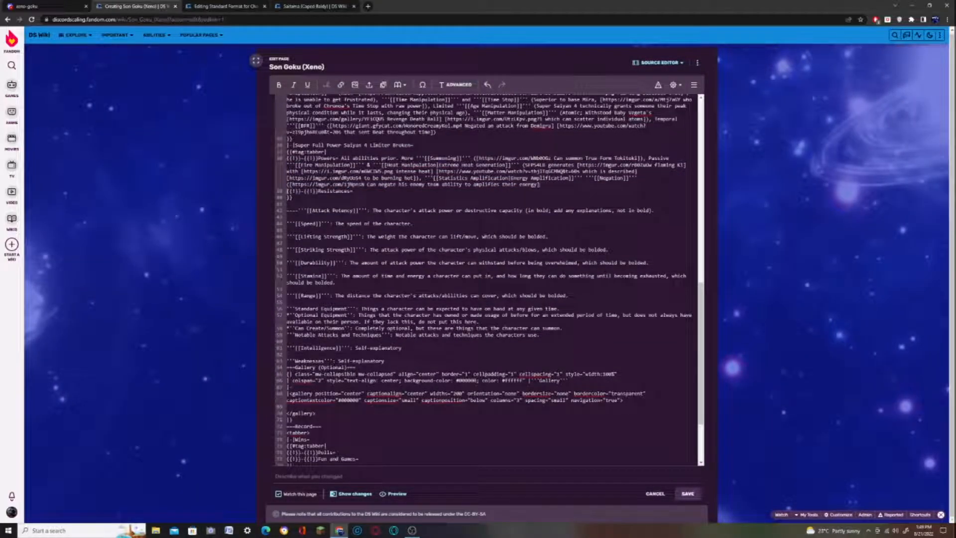
# - Copy "Energy Reduction (Resists his energy being reduced by his enemies" from the Discord notes into the Limiter Broken Resistances tab
pyautogui.click(32, 7)
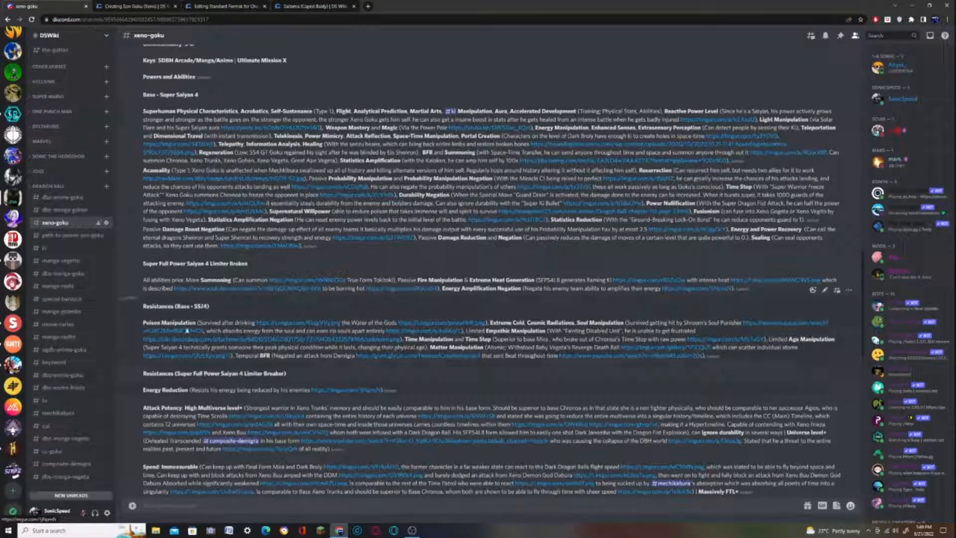
pyautogui.moveTo(144, 389); pyautogui.dragTo(310, 390)
pyautogui.hotkey('ctrl', 'Tab')
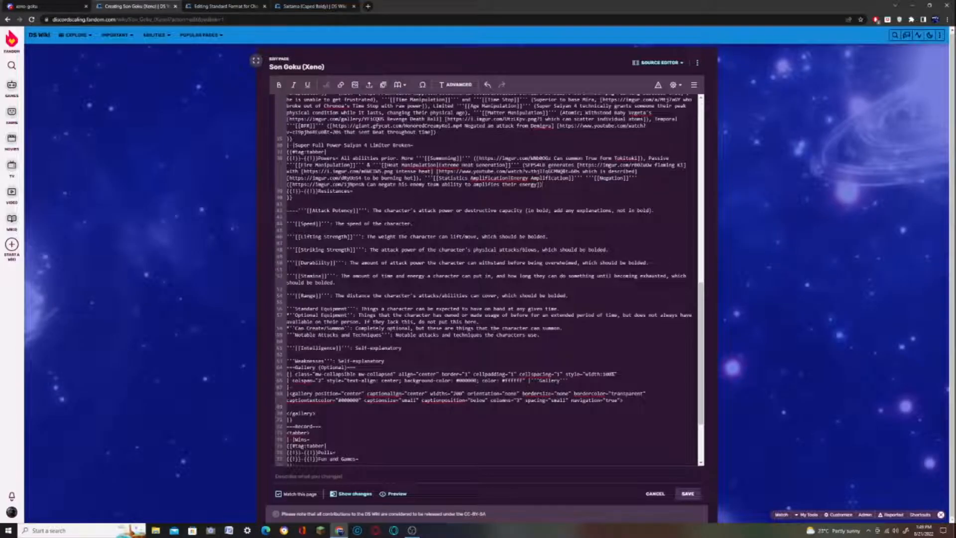
pyautogui.hotkey('ctrl', 'v')
# - Bold "Energy Reduction" in the Limiter Broken Resistances and link it to the wiki page Statistics Reduction
pyautogui.click(279, 84)
pyautogui.click(340, 86)
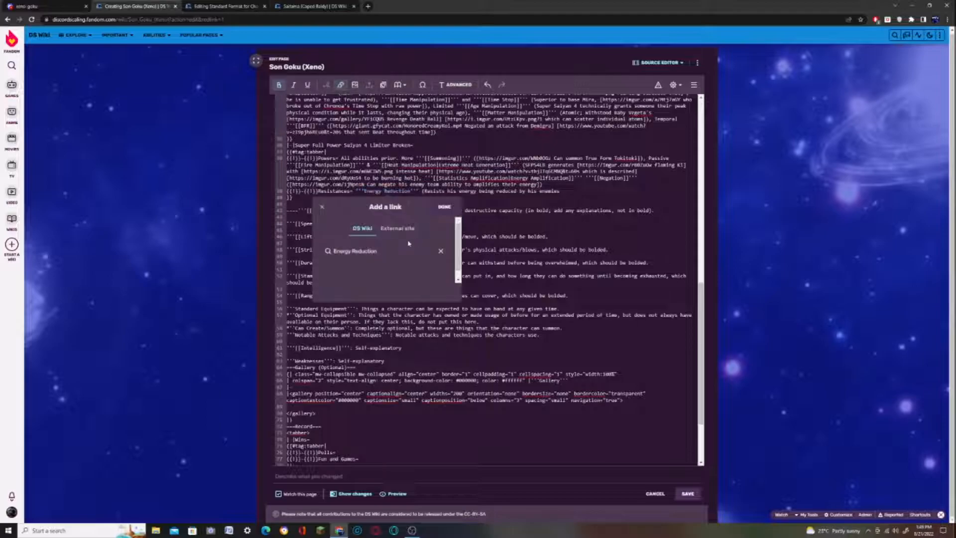
pyautogui.write('Stat')
pyautogui.press('BackSpace')
pyautogui.press('BackSpace')
pyautogui.write('tatistics')
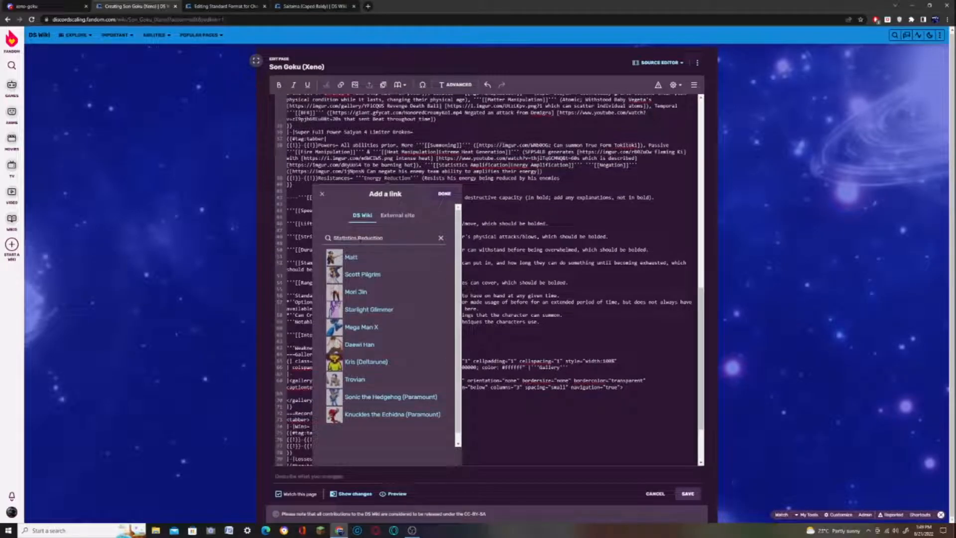
pyautogui.click(444, 194)
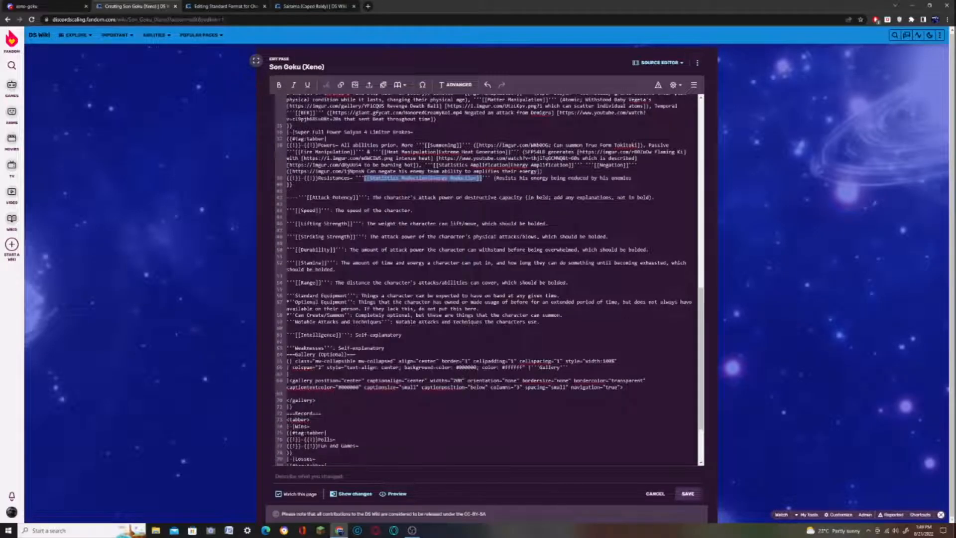
# - Copy the Energy Reduction Imgur address from Discord and link "Resists his energy being reduced by his enemies" to it in the wiki source
pyautogui.click(45, 6)
pyautogui.rightClick(349, 389)
pyautogui.click(388, 433)
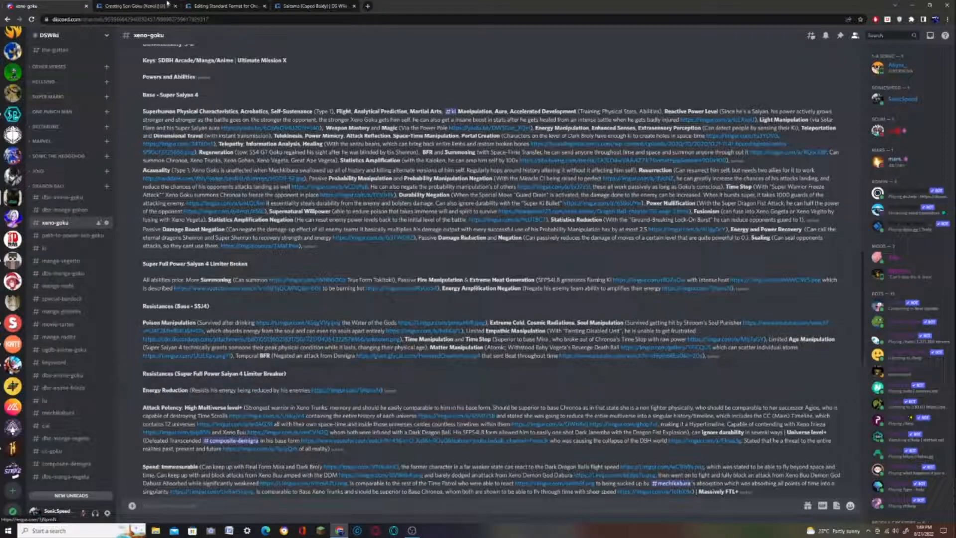
pyautogui.click(161, 6)
pyautogui.moveTo(495, 178); pyautogui.dragTo(631, 177)
pyautogui.click(341, 85)
pyautogui.hotkey('ctrl', 'v')
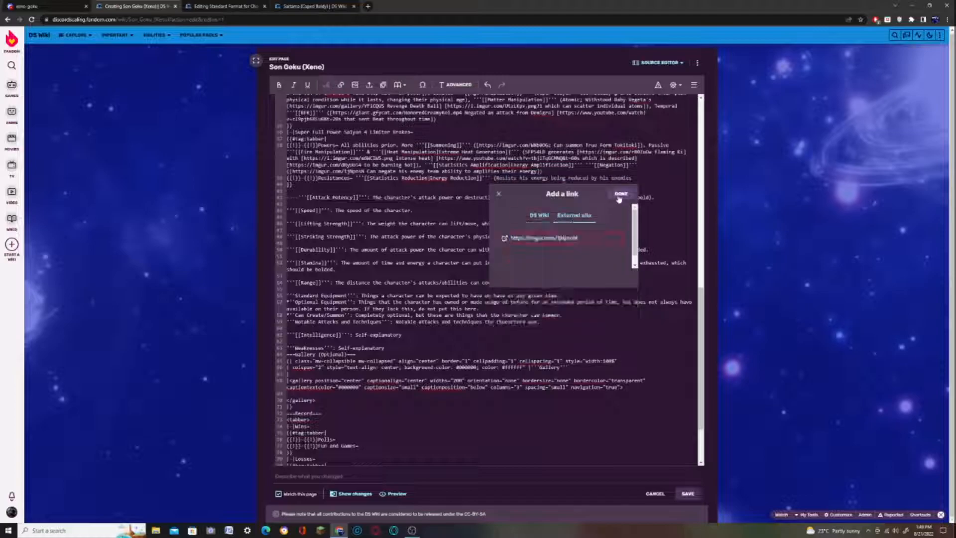
pyautogui.click(622, 194)
pyautogui.click(311, 185)
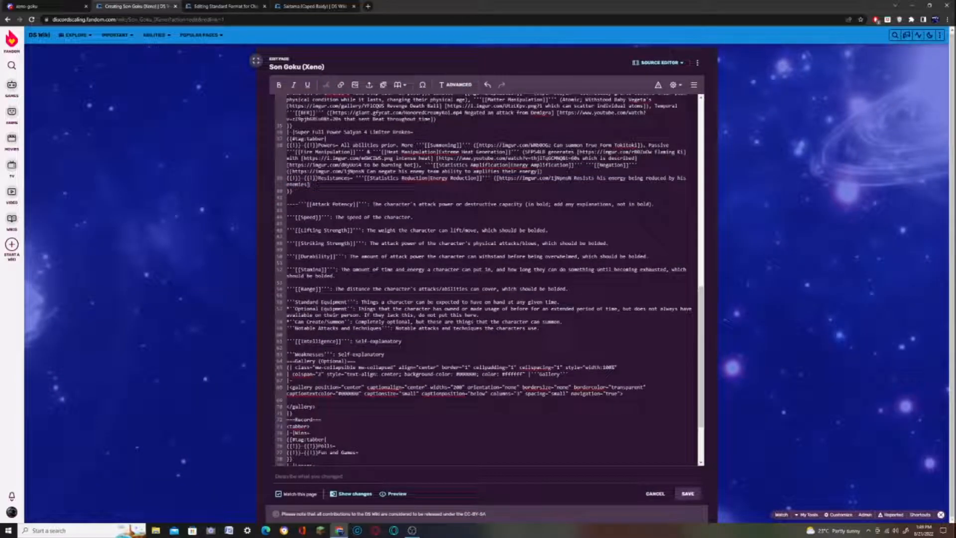
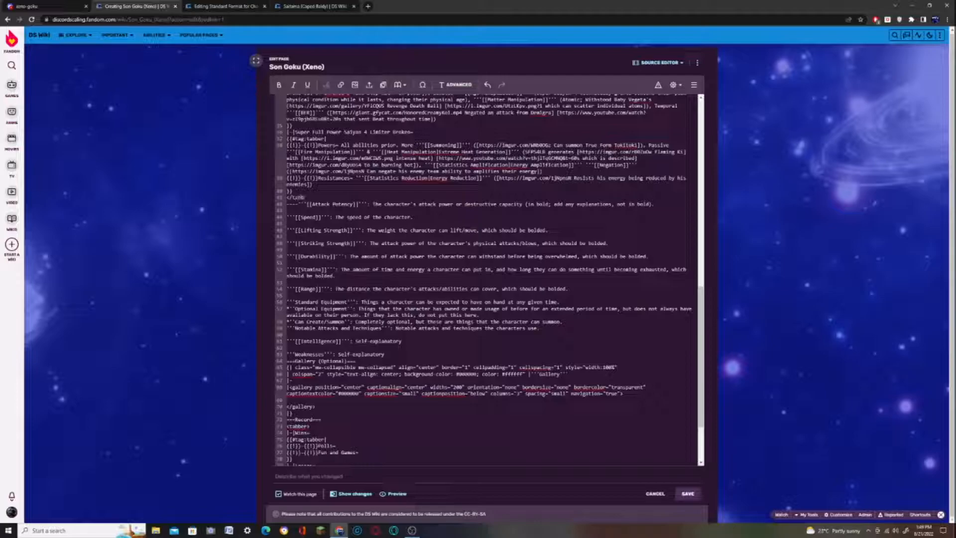
# - Preview the page and check the Powers and Resistances tabs of both the Base and Limiter Broken forms
pyautogui.click(396, 493)
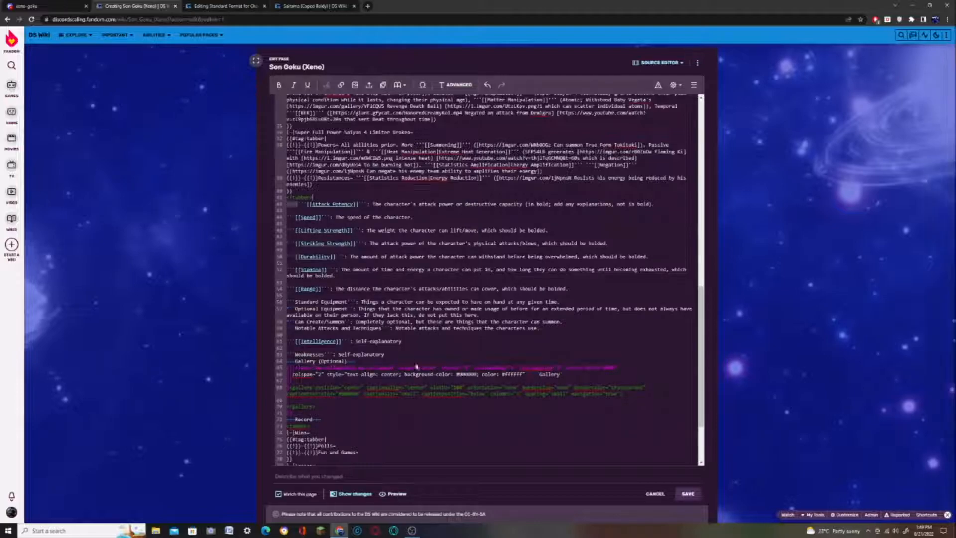
pyautogui.scroll(-5, 384, 352)
pyautogui.scroll(-4, 384, 352)
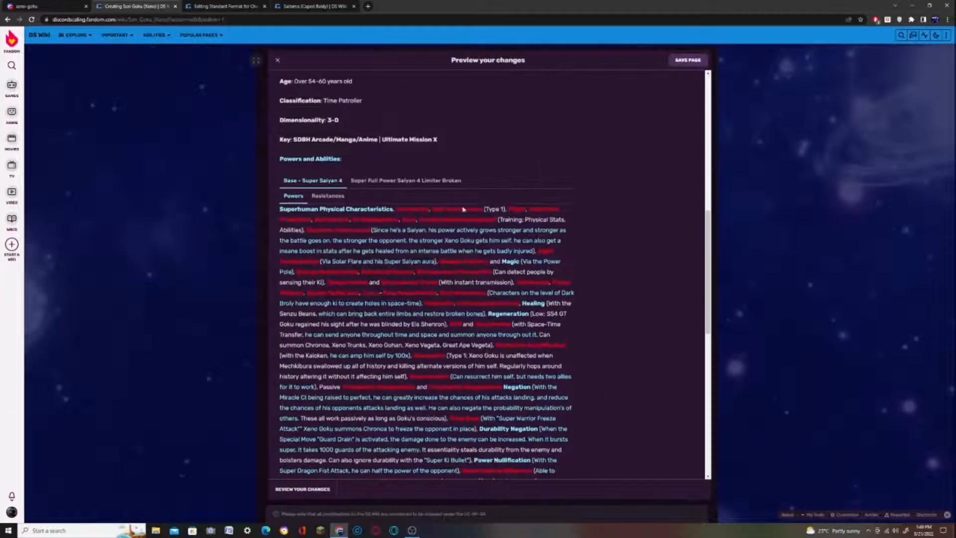
pyautogui.click(406, 180)
pyautogui.click(328, 196)
pyautogui.click(288, 196)
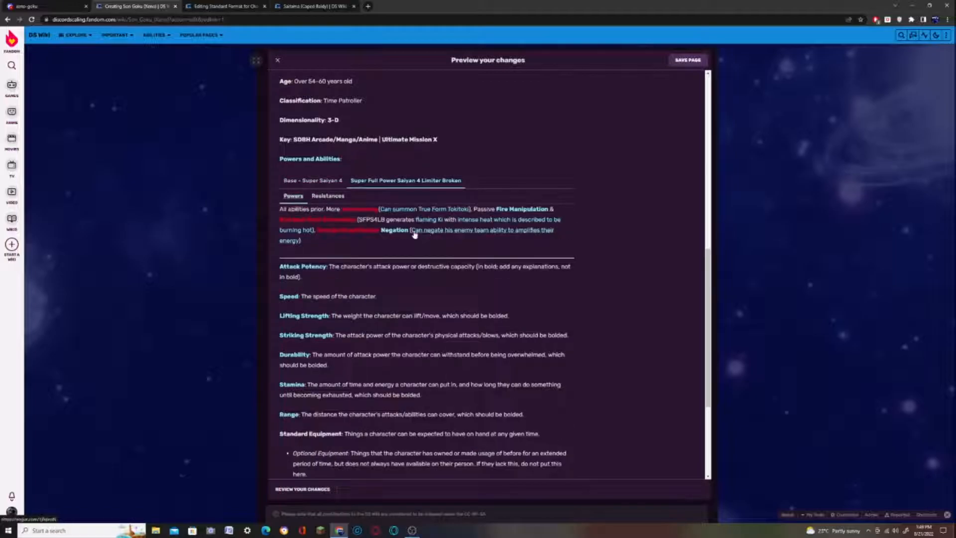
pyautogui.click(313, 181)
pyautogui.scroll(-2, 485, 297)
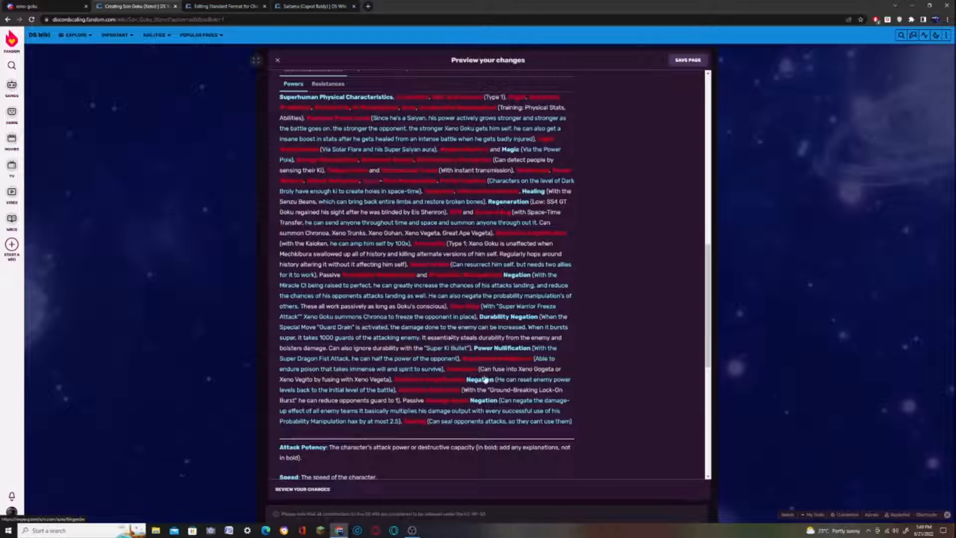
pyautogui.scroll(3, 446, 300)
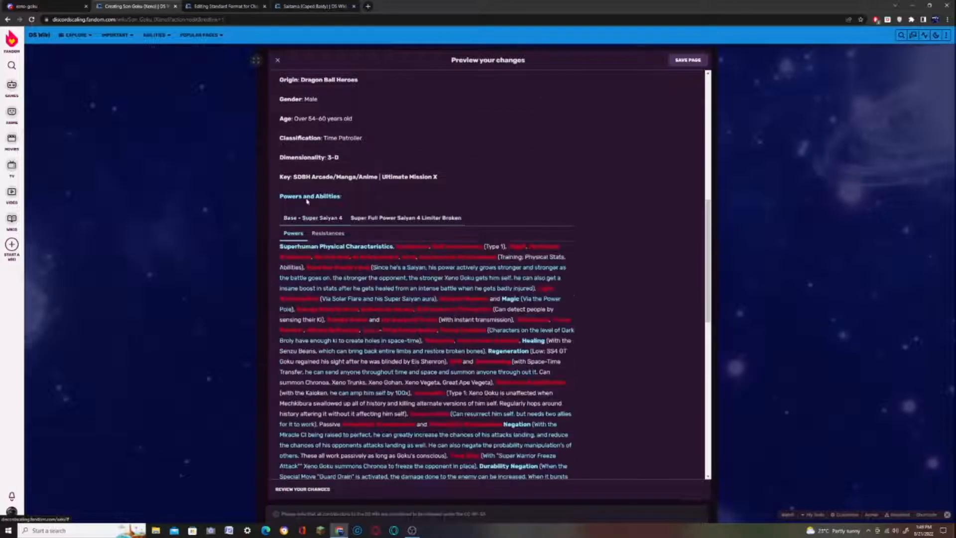
pyautogui.click(277, 60)
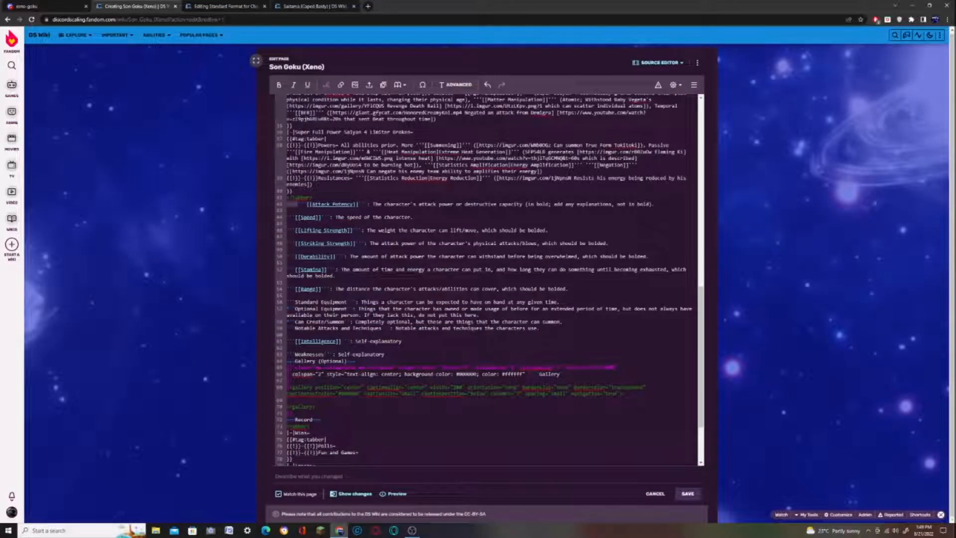
# - In the visual editor, replace the Attack Potency placeholder with the Discord text from "High Multiverse level+" through "Time Scrolls", with "High Multiverse level+" in bold
pyautogui.click(648, 65)
pyautogui.click(656, 94)
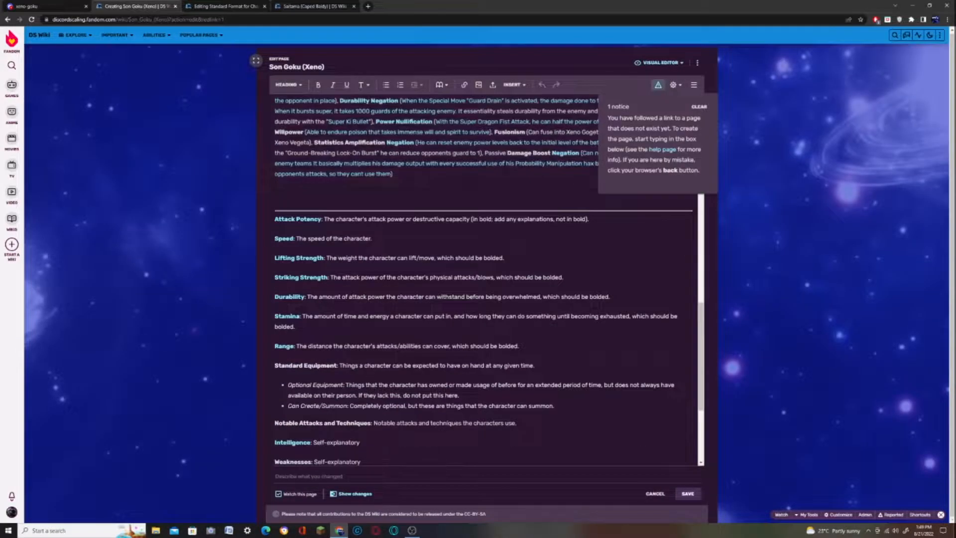
pyautogui.moveTo(325, 219); pyautogui.dragTo(585, 220)
pyautogui.press('BackSpace')
pyautogui.click(42, 7)
pyautogui.scroll(-2, 182, 344)
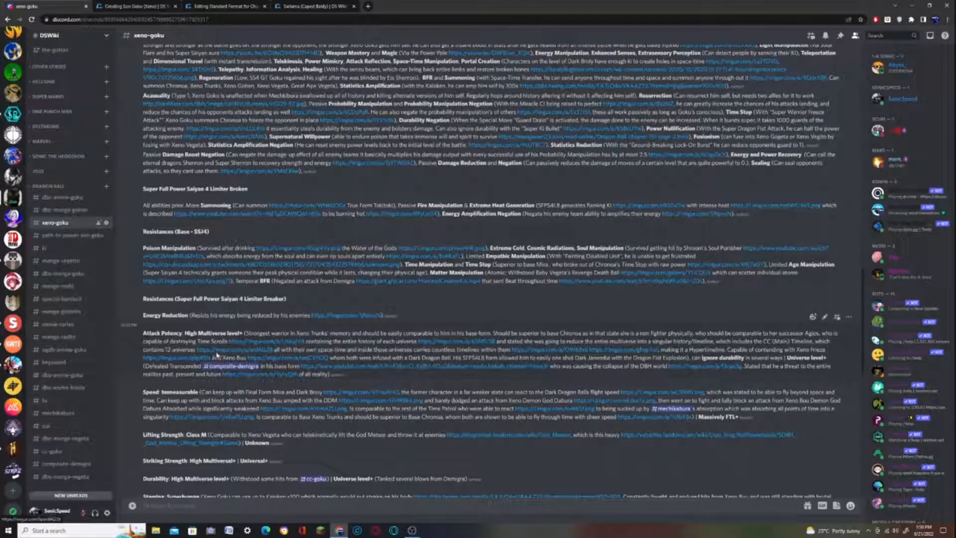
pyautogui.moveTo(184, 332); pyautogui.dragTo(227, 341)
pyautogui.hotkey('ctrl', 'v')
pyautogui.moveTo(325, 219); pyautogui.dragTo(390, 219)
pyautogui.hotkey('ctrl', 'shift', 'Tab')
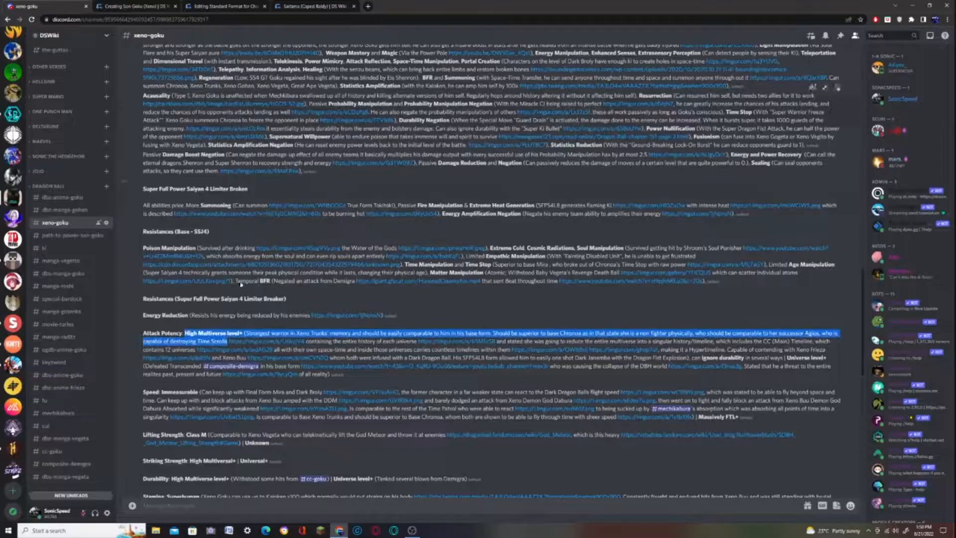
# - Copy the Imgur address following "Time Scrolls" in the Discord notes and link "Time Scrolls" in Attack Potency to it
pyautogui.rightClick(245, 342)
pyautogui.click(283, 386)
pyautogui.hotkey('ctrl', 'Tab')
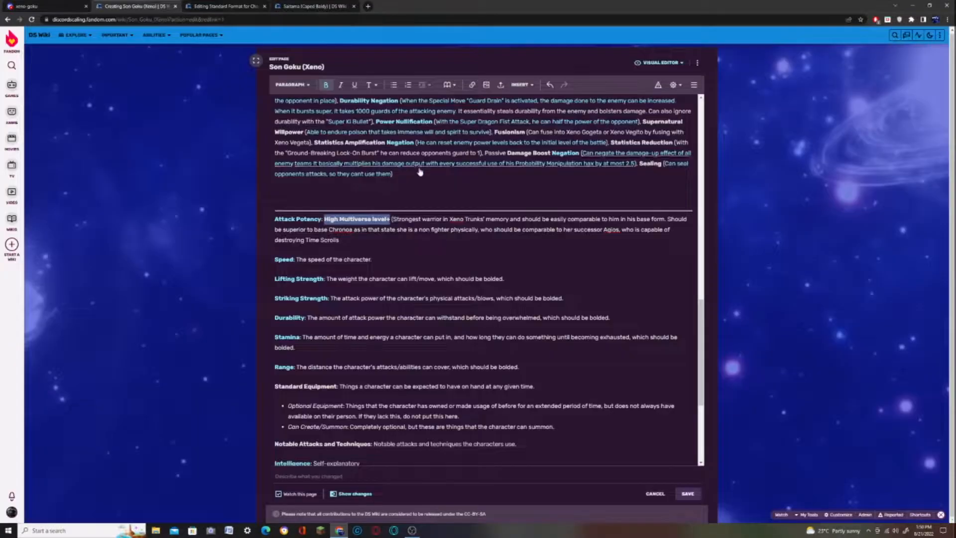
pyautogui.moveTo(306, 240); pyautogui.dragTo(339, 240)
pyautogui.click(471, 85)
pyautogui.hotkey('ctrl', 'v')
pyautogui.press('Return')
# - Append "containing the entire history of each universe" from Discord to Attack Potency and link "entire history" to its Imgur address
pyautogui.click(20, 7)
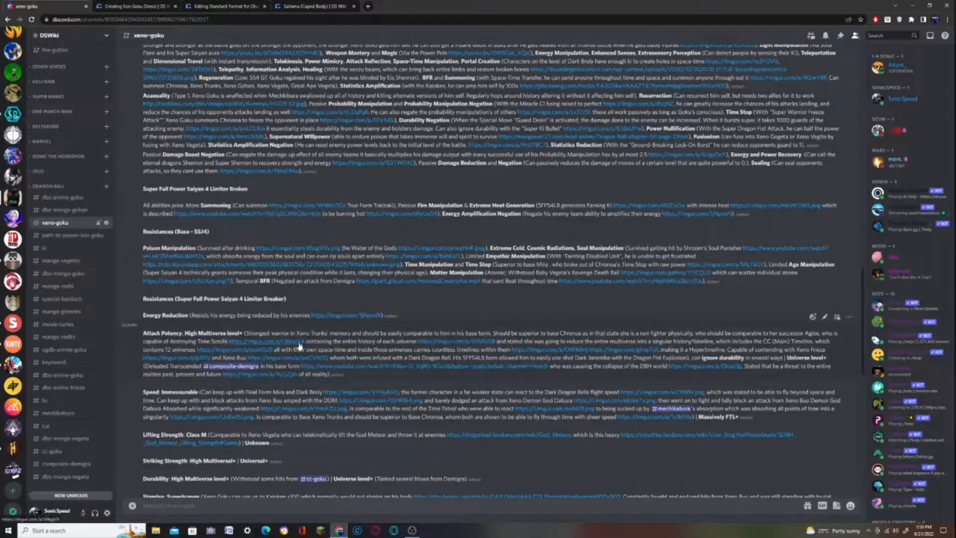
pyautogui.moveTo(305, 341); pyautogui.dragTo(432, 342)
pyautogui.click(134, 6)
pyautogui.click(48, 6)
pyautogui.rightClick(474, 348)
pyautogui.click(506, 400)
pyautogui.click(121, 5)
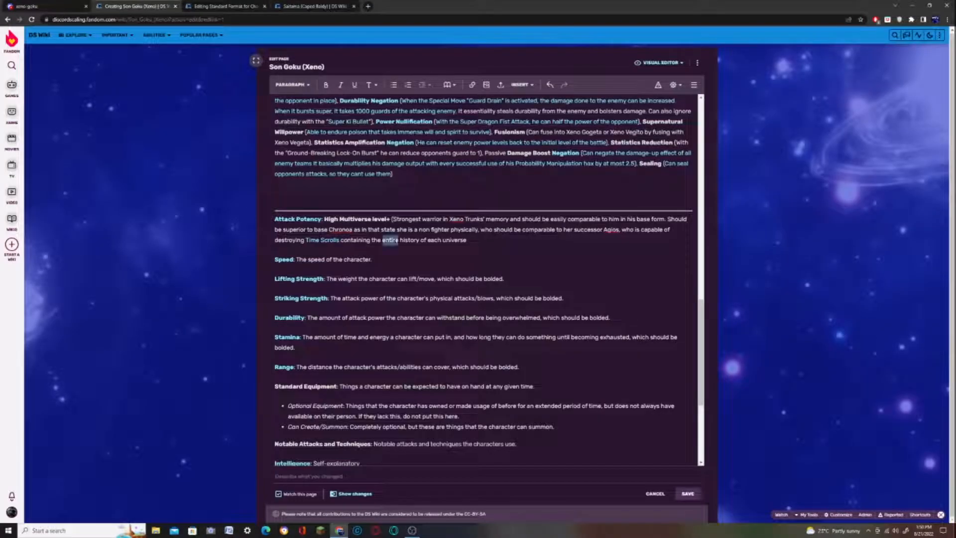
pyautogui.click(472, 84)
pyautogui.hotkey('ctrl', 'v')
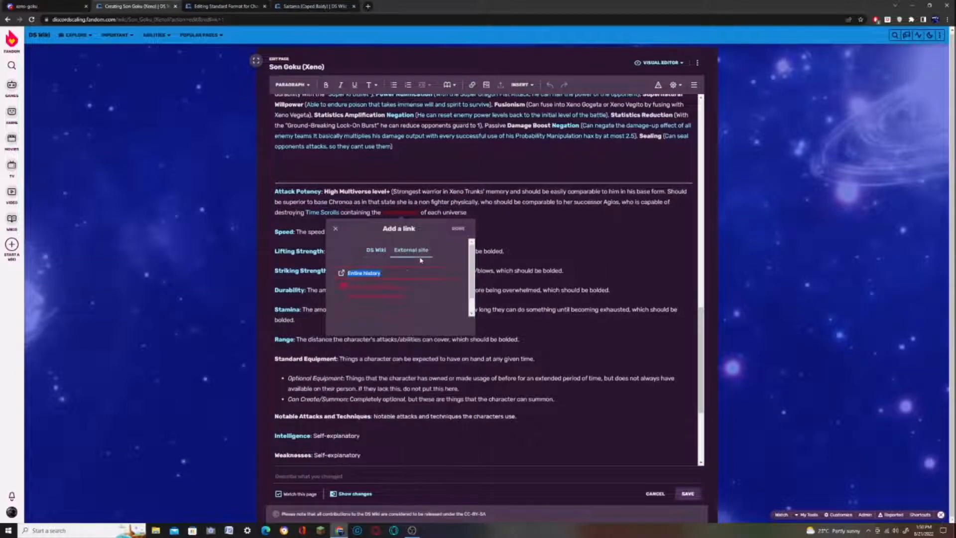
pyautogui.click(458, 230)
# - Append the Discord text from "and stated she was going to reduce the entire multiverse" through "which contains 12 universes" to Attack Potency
pyautogui.click(50, 6)
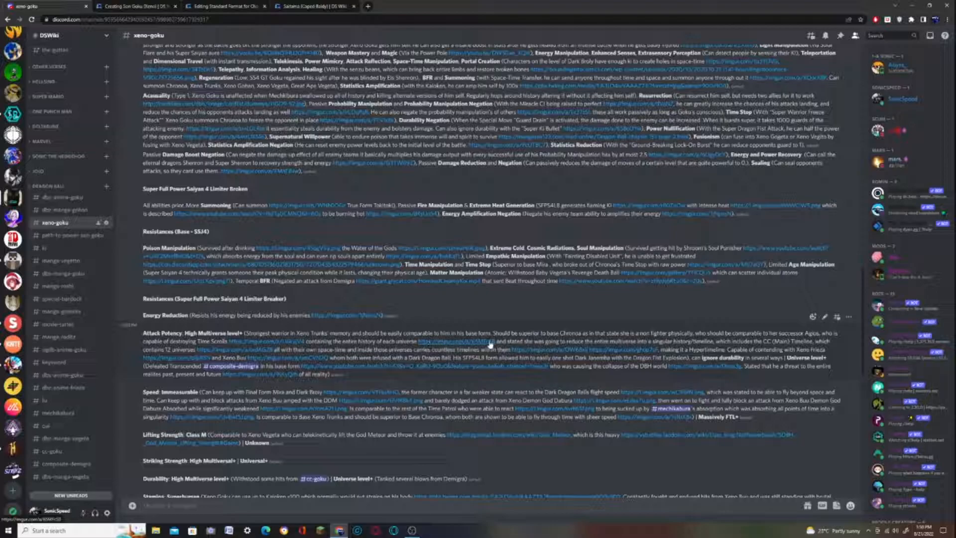
pyautogui.moveTo(506, 341); pyautogui.dragTo(170, 342)
pyautogui.click(119, 6)
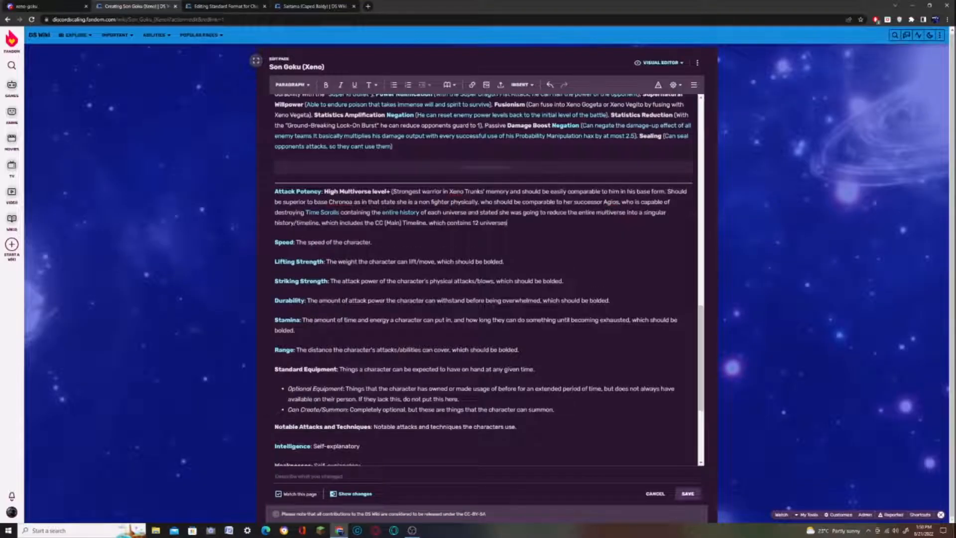
# - Copy the Imgur address following "12 universes" in the Discord notes and link "12 universes" in Attack Potency to it
pyautogui.click(9, 5)
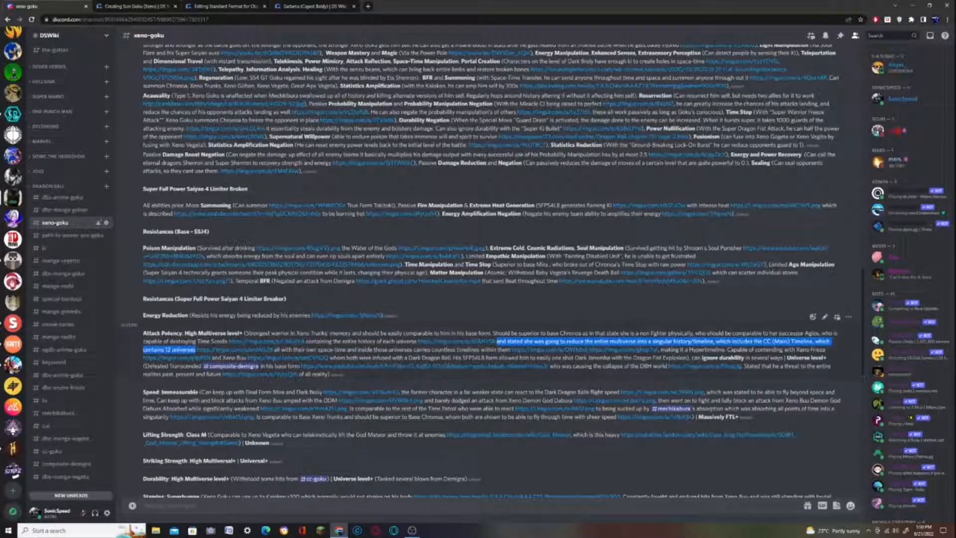
pyautogui.rightClick(213, 350)
pyautogui.click(250, 394)
pyautogui.click(115, 6)
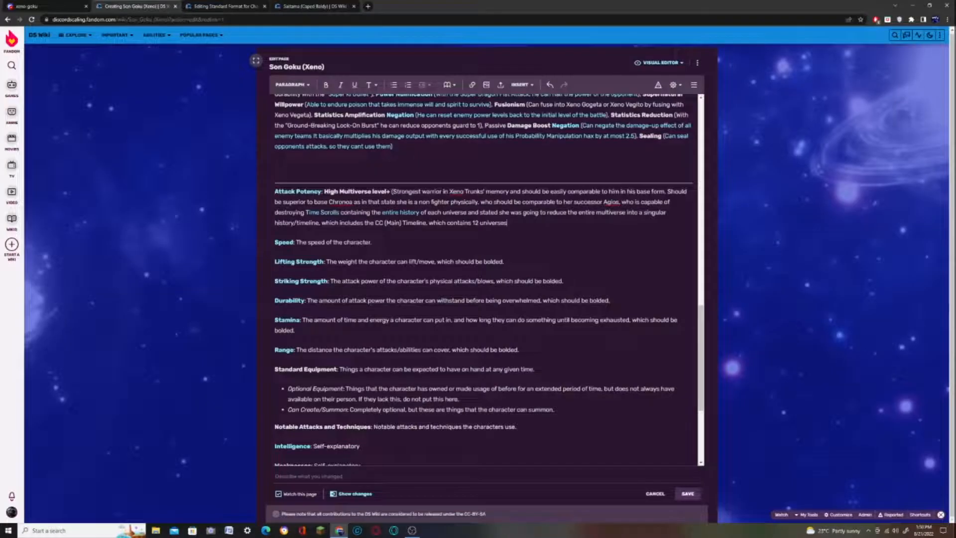
pyautogui.moveTo(472, 222); pyautogui.dragTo(507, 222)
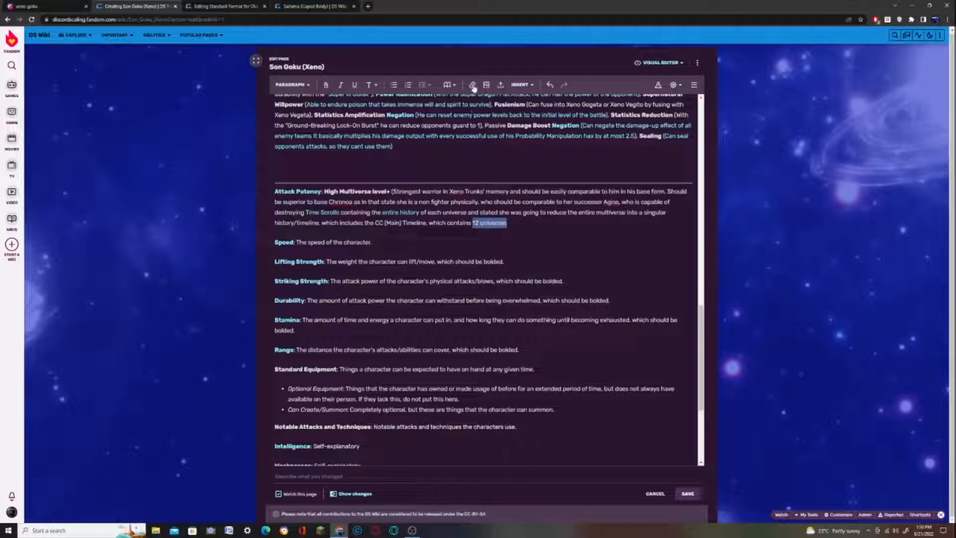
pyautogui.click(473, 86)
pyautogui.hotkey('ctrl', 'v')
pyautogui.press('Return')
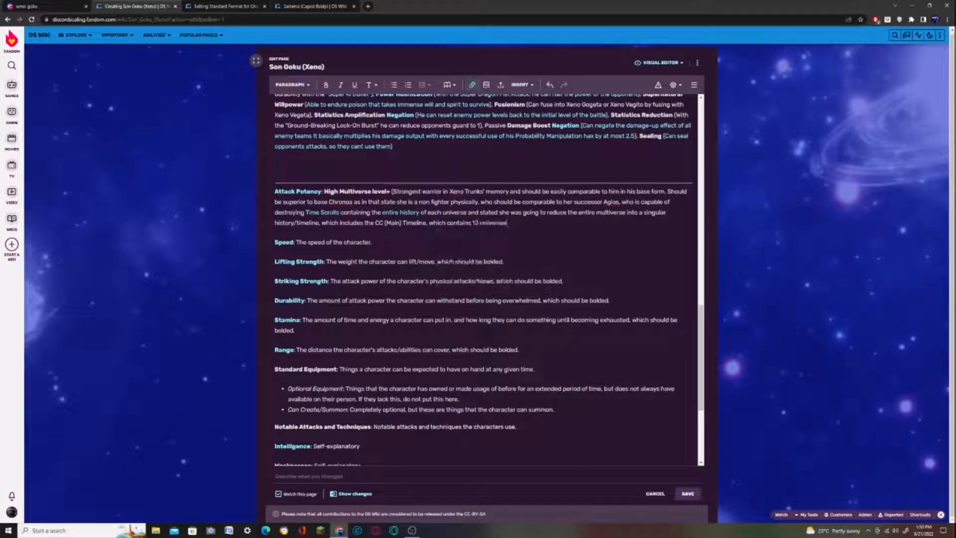
# - Append "all with their own space-time and inside those universes carries countless timelines within them" from Discord to Attack Potency
pyautogui.click(59, 6)
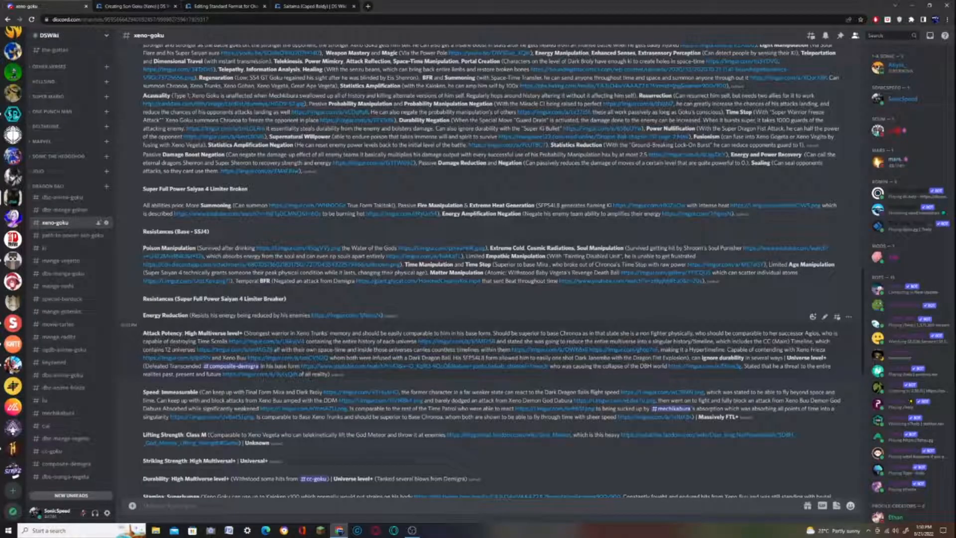
pyautogui.moveTo(305, 350); pyautogui.dragTo(510, 350)
pyautogui.hotkey('ctrl', 'c')
pyautogui.click(159, 6)
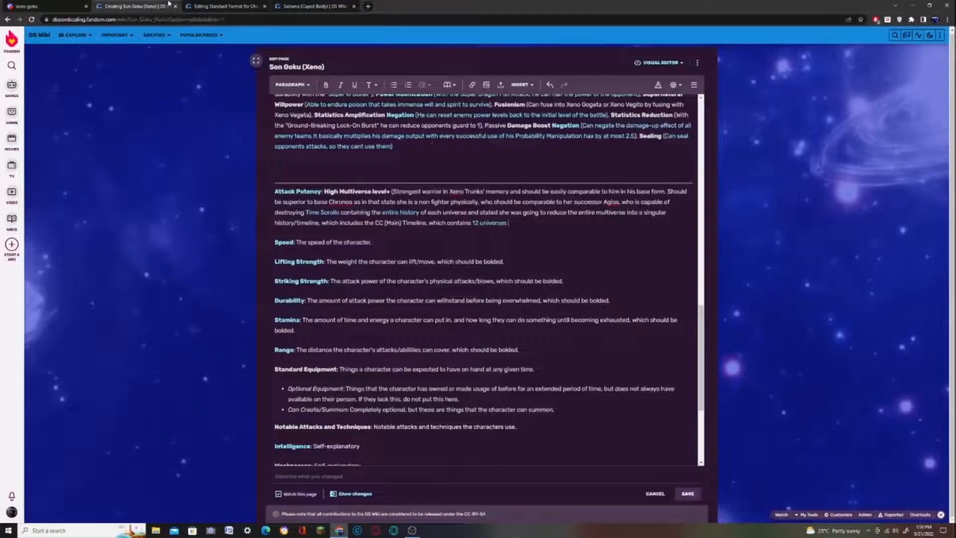
pyautogui.hotkey('ctrl', 'v')
# - Copy the first Imgur address after "timelines within them" from Discord and link the word "countless" to it
pyautogui.click(47, 6)
pyautogui.rightClick(537, 351)
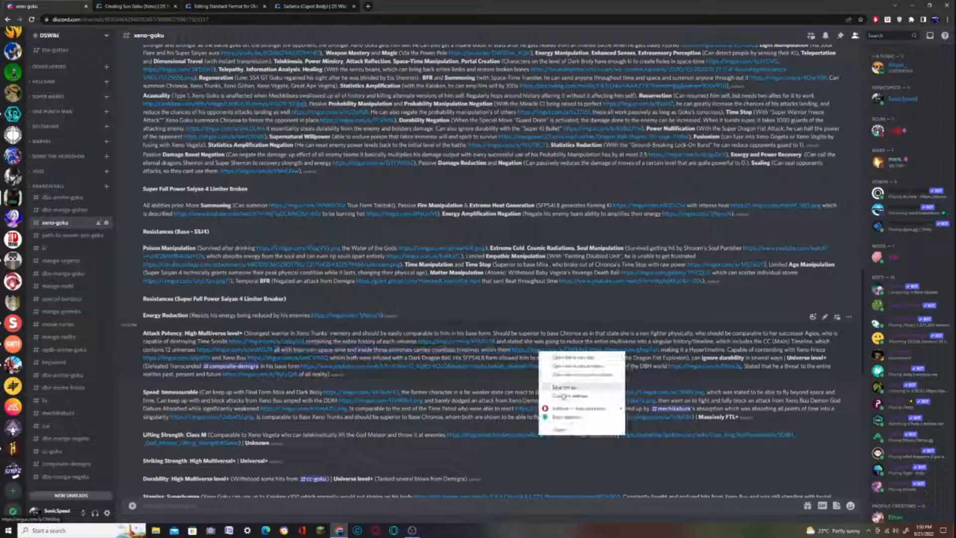
pyautogui.click(566, 397)
pyautogui.click(149, 6)
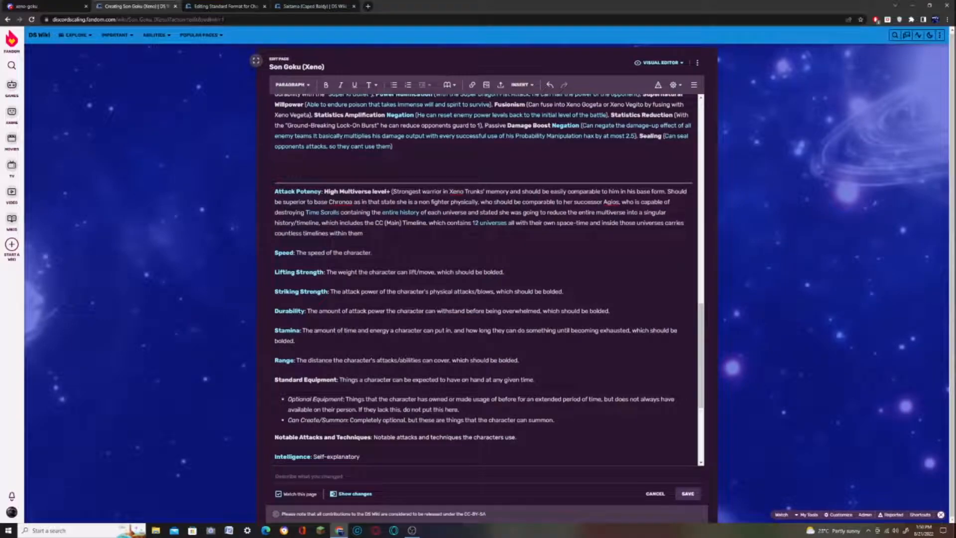
pyautogui.click(472, 84)
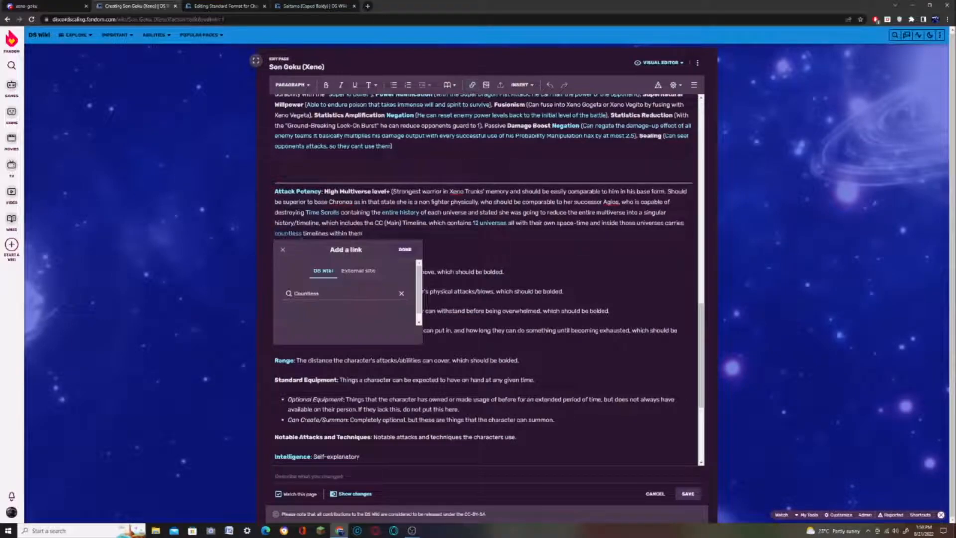
pyautogui.click(362, 220)
pyautogui.hotkey('ctrl', 'v')
pyautogui.click(404, 193)
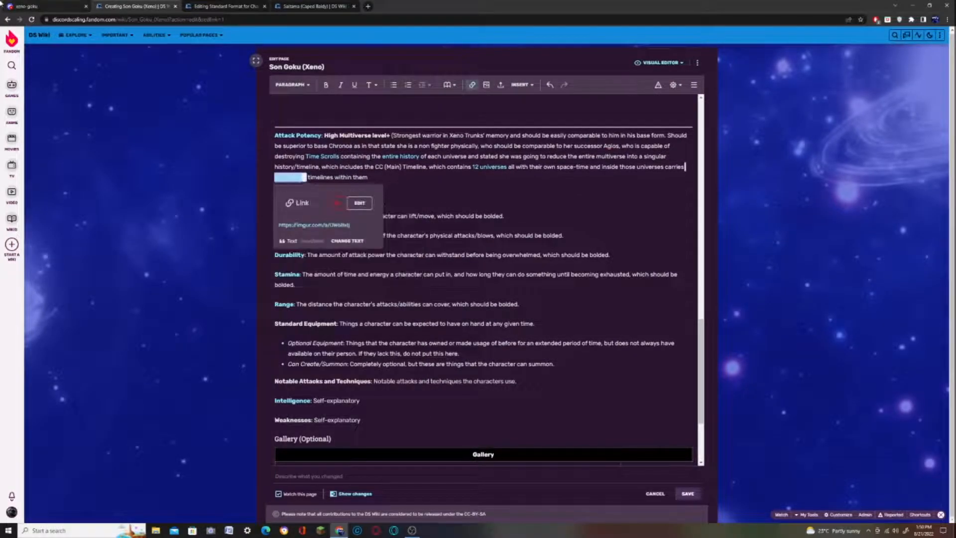
# - Copy the second Imgur address after "timelines within them" from Discord and link the word "timelines" to it
pyautogui.click(47, 6)
pyautogui.rightClick(604, 354)
pyautogui.click(639, 416)
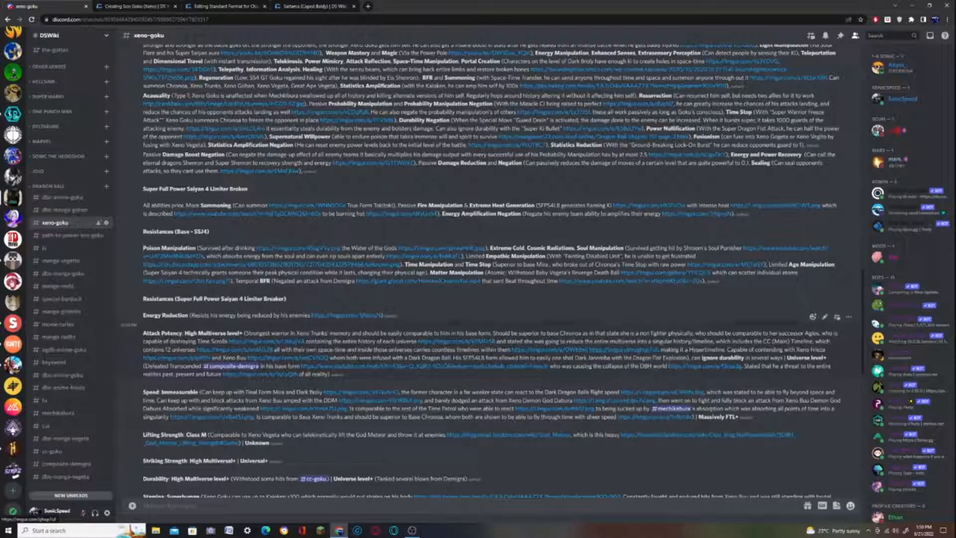
pyautogui.click(149, 6)
pyautogui.doubleClick(313, 177)
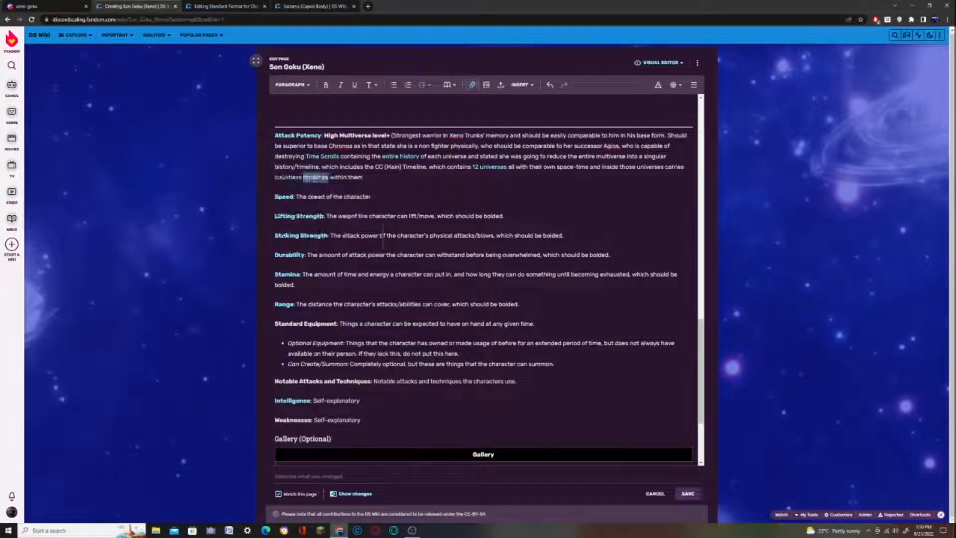
pyautogui.click(472, 85)
pyautogui.click(356, 215)
pyautogui.hotkey('ctrl', 'v')
pyautogui.click(405, 193)
# - Append ", making it a Hypertimeline. Capable of contending with Xeno Frieza" from the Discord notes to the end of Attack Potency
pyautogui.click(47, 6)
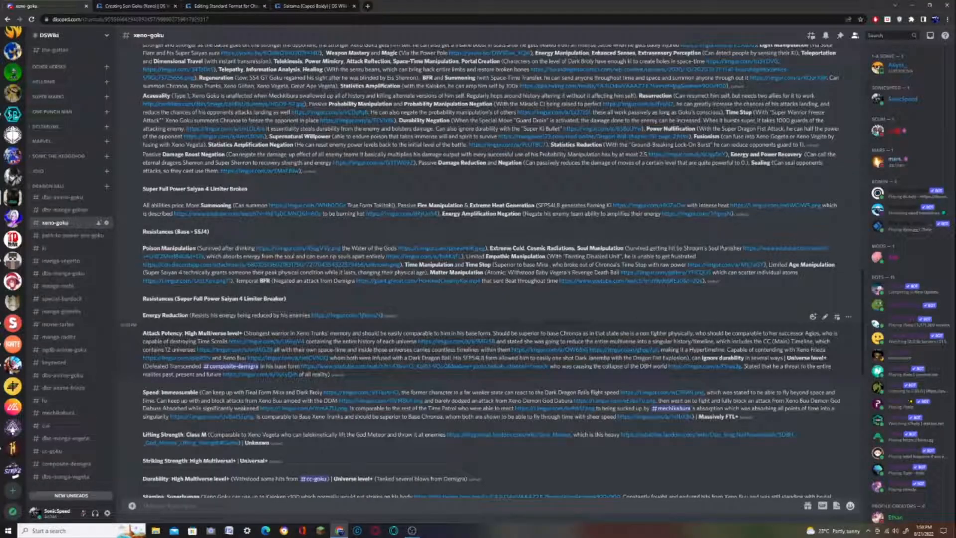
pyautogui.click(122, 6)
pyautogui.click(369, 177)
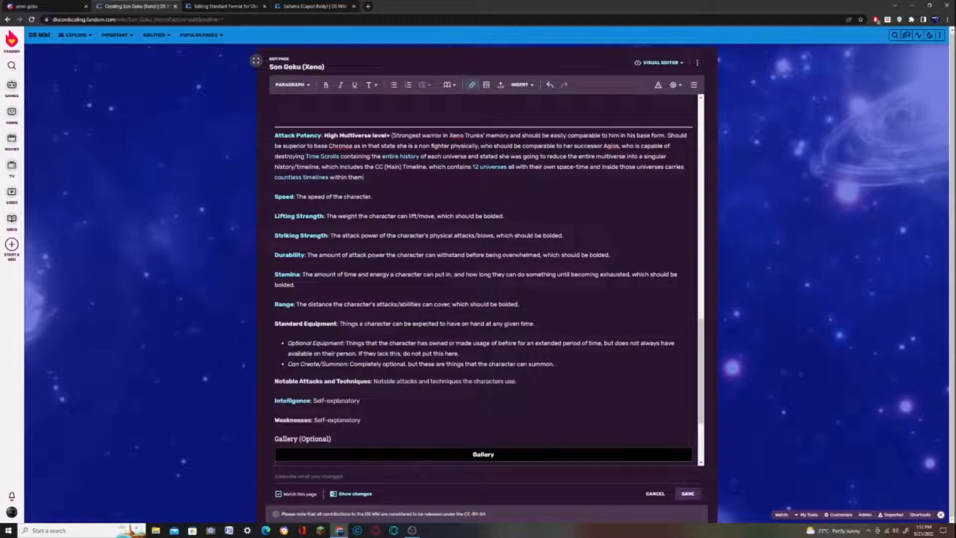
pyautogui.click(15, 6)
pyautogui.moveTo(661, 350); pyautogui.dragTo(828, 349)
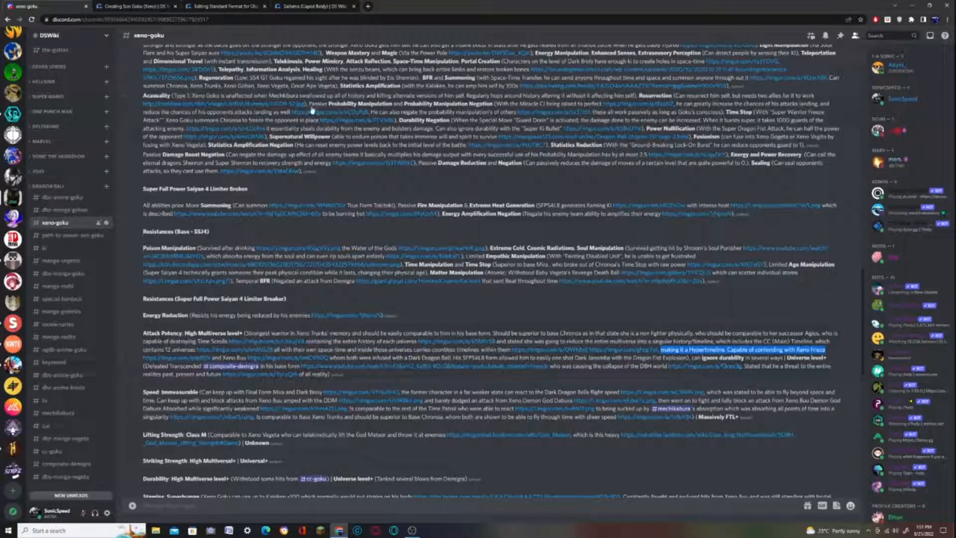
pyautogui.click(146, 6)
# - Copy the Xeno Frieza Imgur address from Discord and link "Xeno Frieza" in Attack Potency to it
pyautogui.click(20, 6)
pyautogui.rightClick(174, 358)
pyautogui.click(204, 398)
pyautogui.click(111, 5)
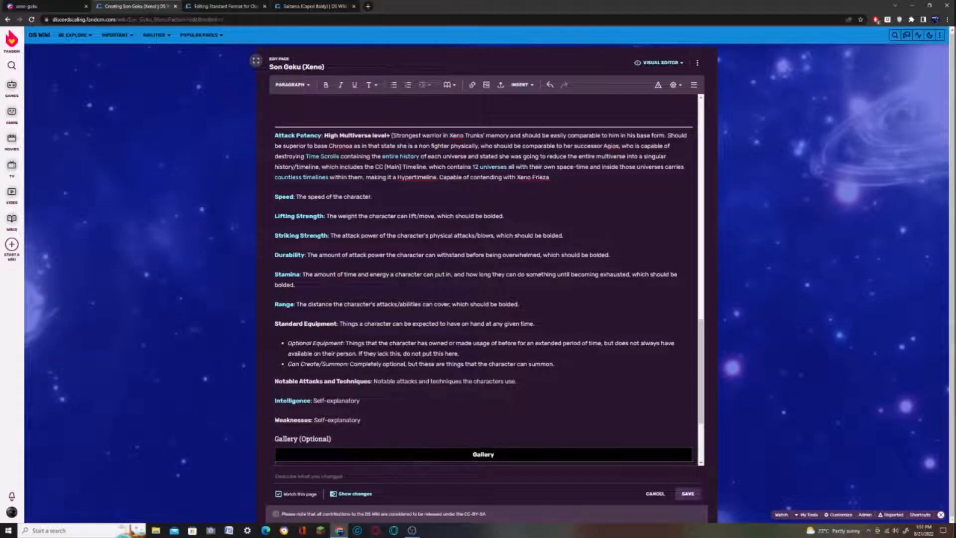
pyautogui.click(475, 87)
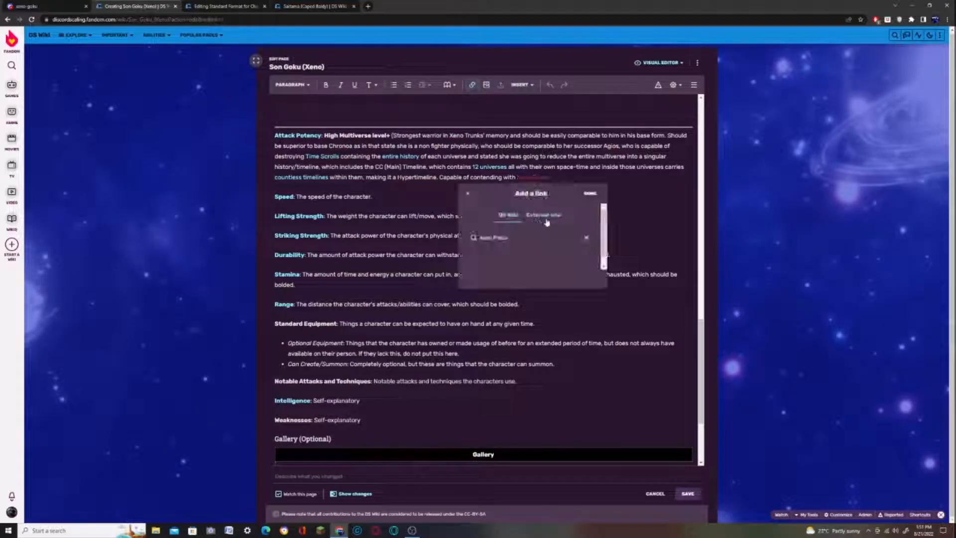
pyautogui.hotkey('ctrl', 'v')
pyautogui.press('Return')
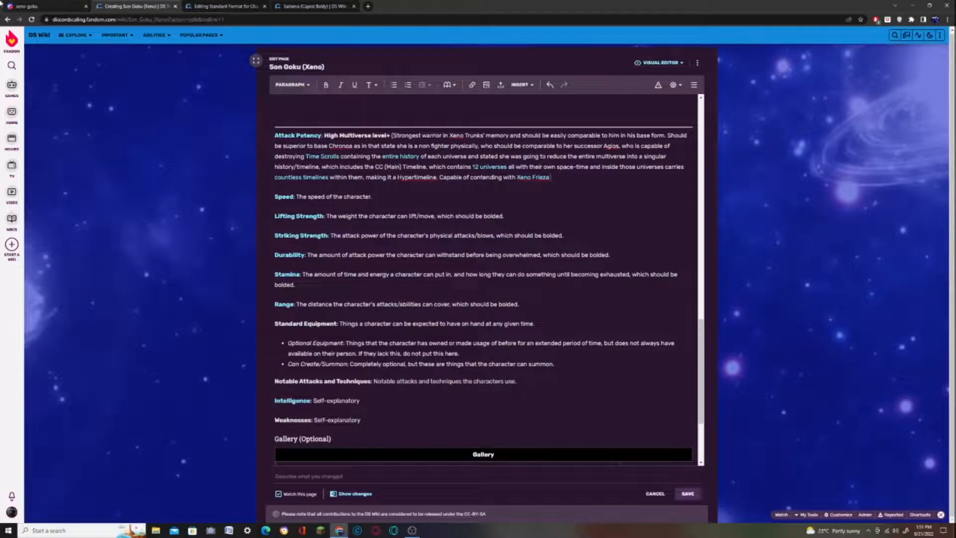
# - Append "and Xeno Buu" from Discord to Attack Potency and link "Xeno Buu" to its Imgur address
pyautogui.click(1, 3)
pyautogui.click(148, 6)
pyautogui.moveTo(589, 177); pyautogui.dragTo(562, 178)
pyautogui.click(30, 6)
pyautogui.rightClick(290, 359)
pyautogui.click(308, 403)
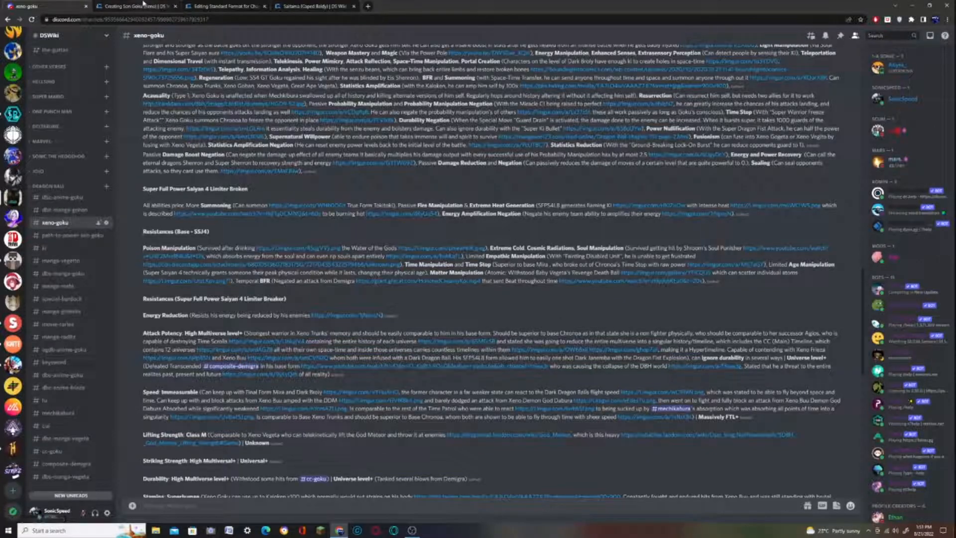
pyautogui.click(141, 5)
pyautogui.click(584, 218)
pyautogui.hotkey('ctrl', 'v')
pyautogui.click(632, 194)
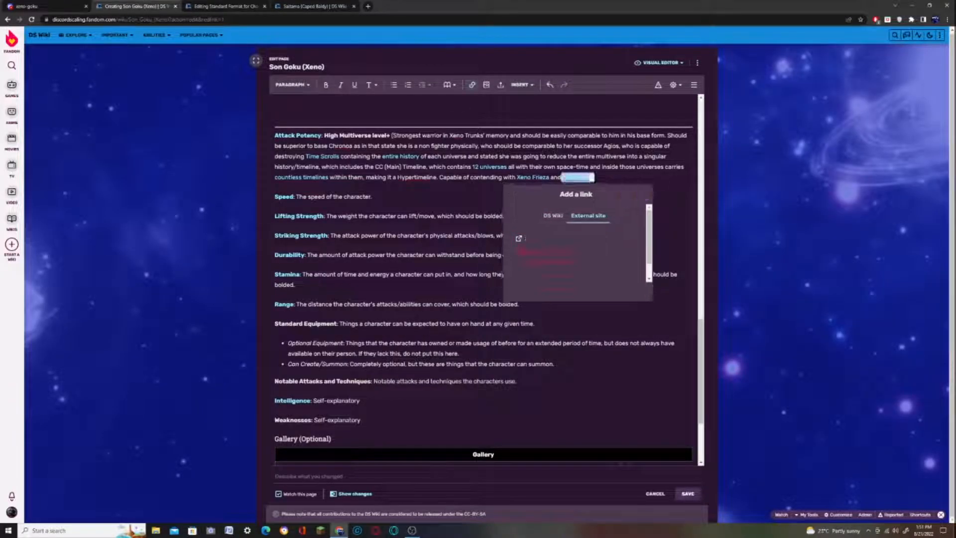
# - Append "whom both were infused with a Dark Dragon Ball" through "can ignore durability in several ways" from the Discord notes to Attack Potency
pyautogui.click(15, 6)
pyautogui.moveTo(328, 357); pyautogui.dragTo(746, 358)
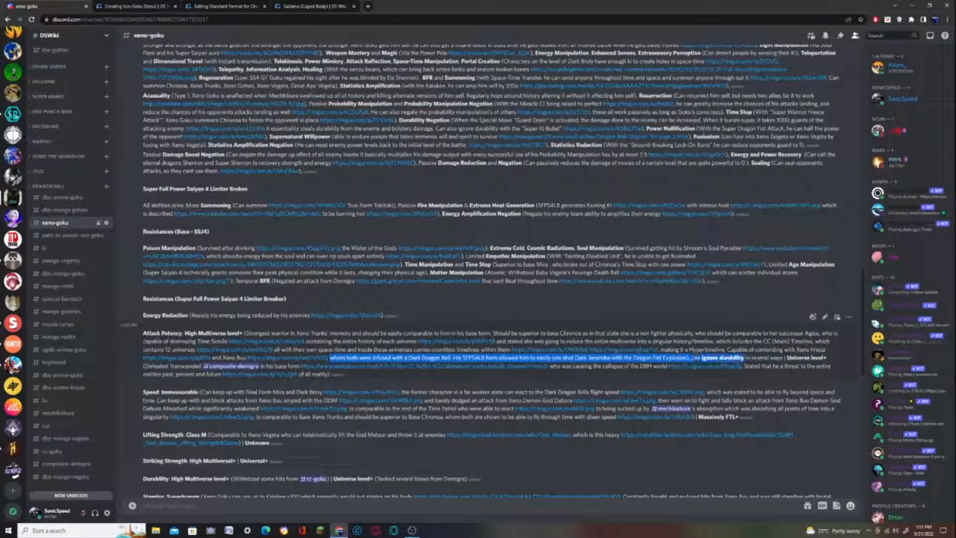
pyautogui.hotkey('ctrl', 'c')
pyautogui.click(107, 6)
pyautogui.hotkey('ctrl', 'v')
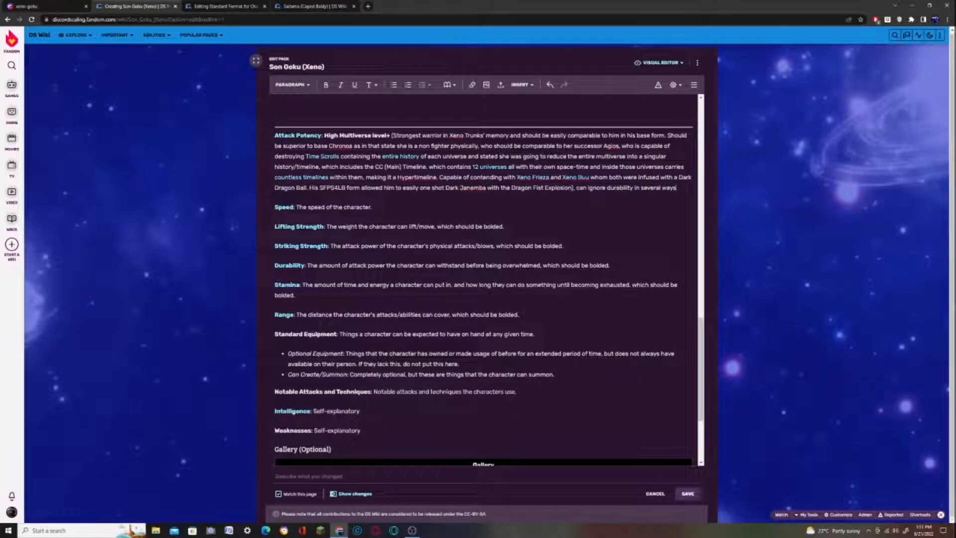
# - Link "ignore" to the Negation wiki page and "durability" to the Durability wiki page in Attack Potency
pyautogui.click(472, 84)
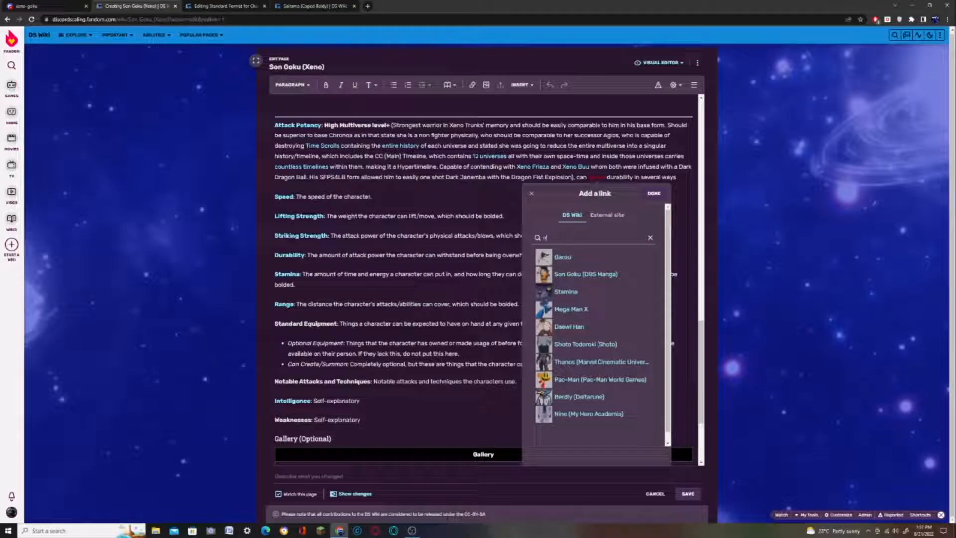
pyautogui.click(586, 258)
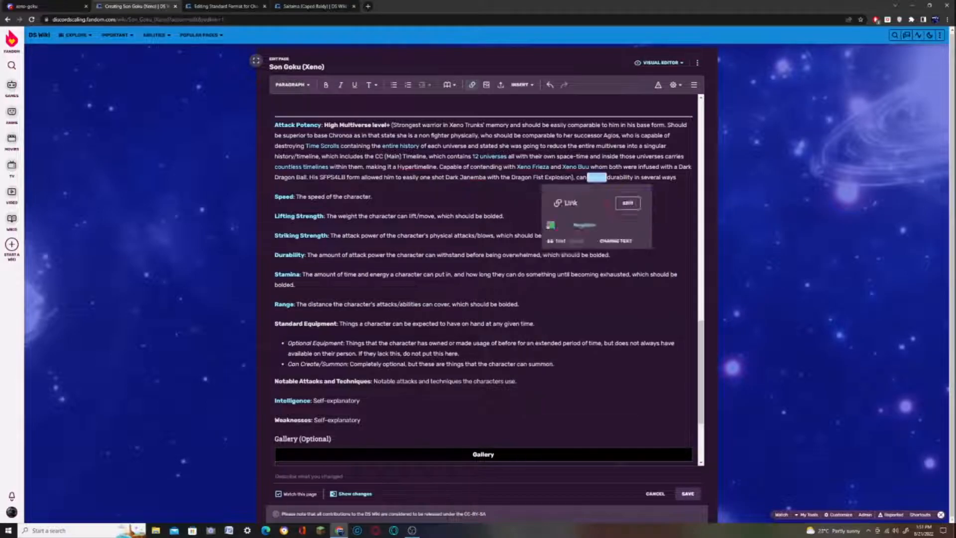
pyautogui.doubleClick(616, 178)
pyautogui.click(472, 84)
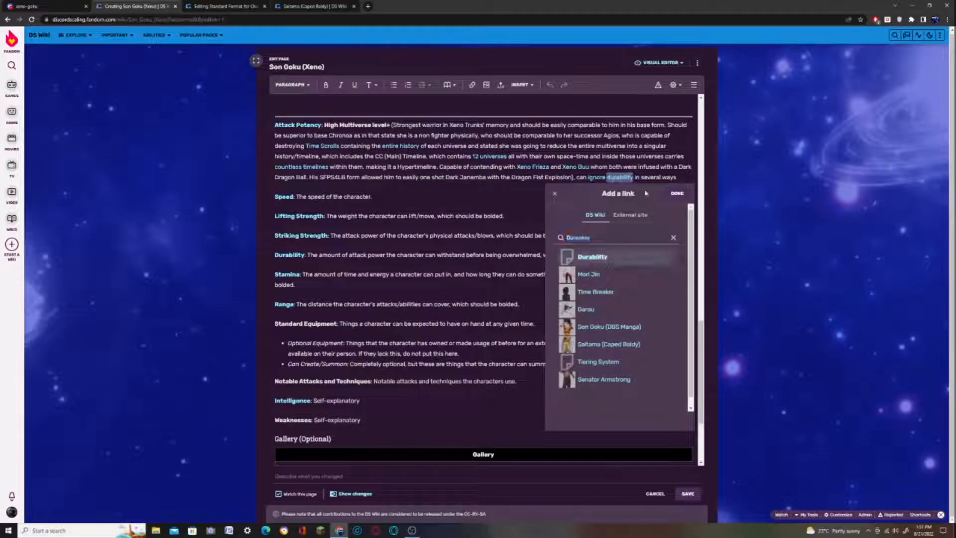
pyautogui.click(603, 258)
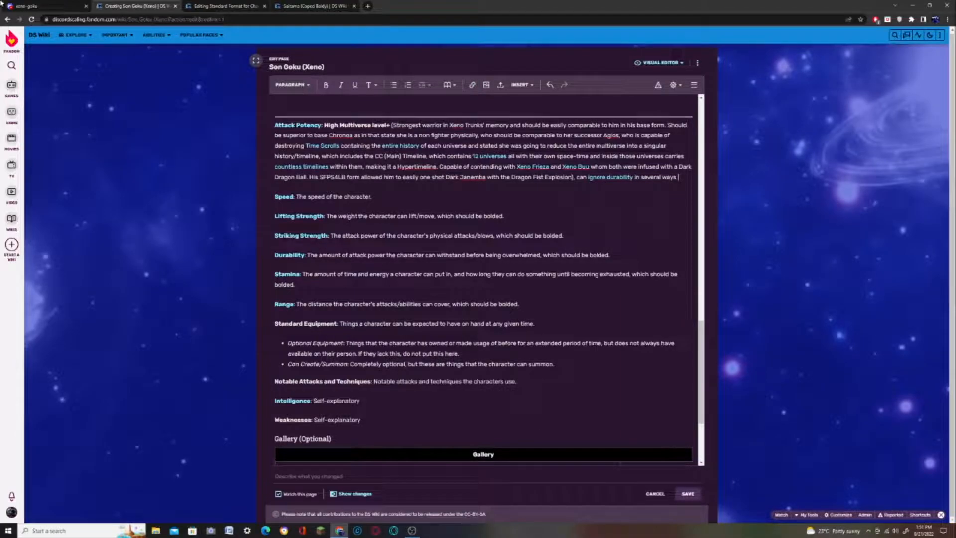
# - Append "| Universe level+ (Defeated Transcended" from the Discord notes to the end of Attack Potency
pyautogui.click(52, 3)
pyautogui.moveTo(787, 358); pyautogui.dragTo(586, 334)
pyautogui.moveTo(793, 357); pyautogui.dragTo(184, 365)
pyautogui.click(111, 3)
pyautogui.hotkey('ctrl', 'v')
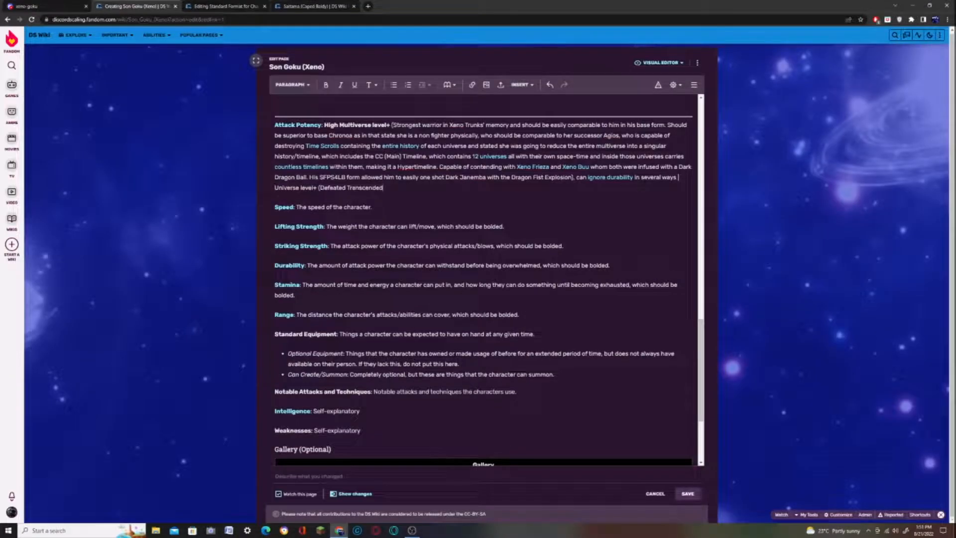
# - Bold "Universe level+" in Attack Potency and add "Demigra" after "Defeated Transcended"
pyautogui.click(325, 86)
pyautogui.hotkey('alt', 'Tab')
pyautogui.hotkey('alt', 'Tab')
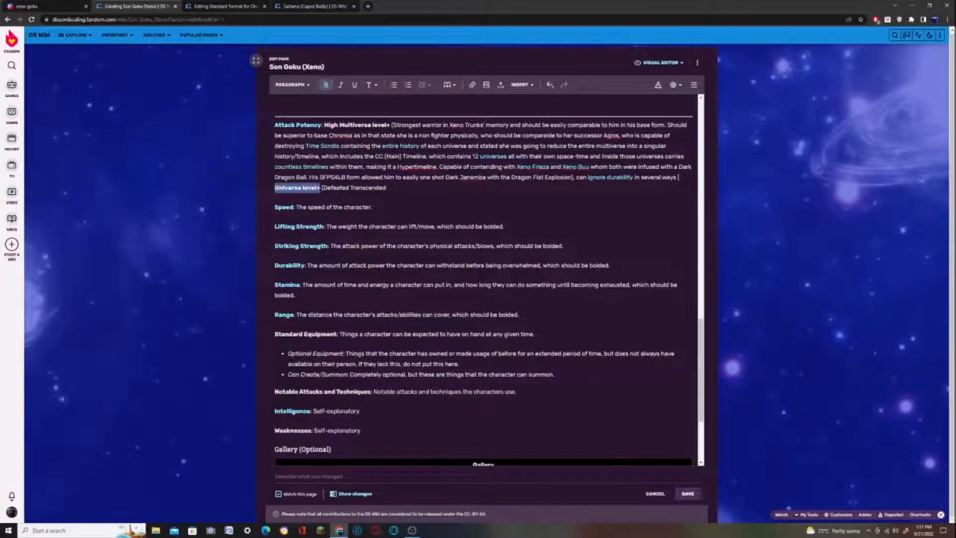
pyautogui.click(387, 187)
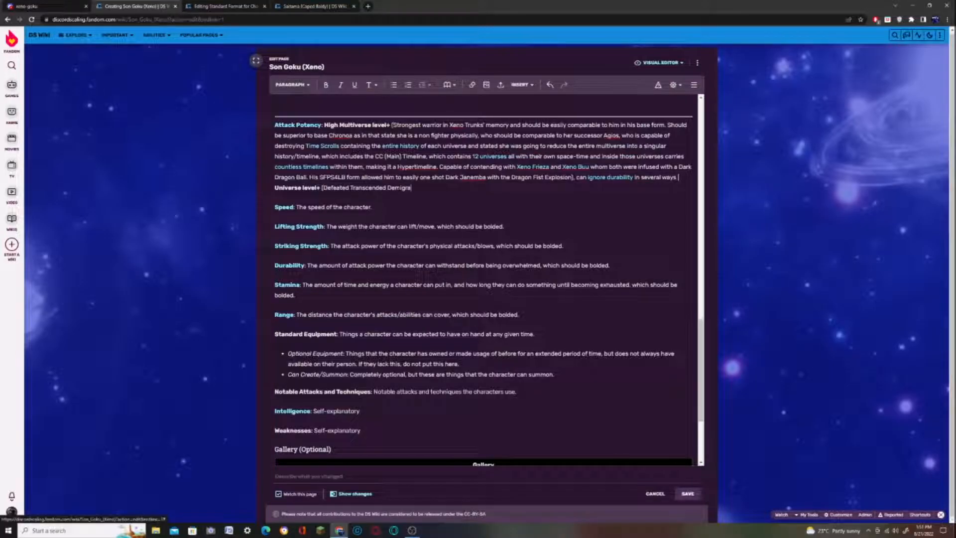
pyautogui.hotkey('ctrl', 'shift', 'Tab')
pyautogui.moveTo(266, 366); pyautogui.dragTo(286, 366)
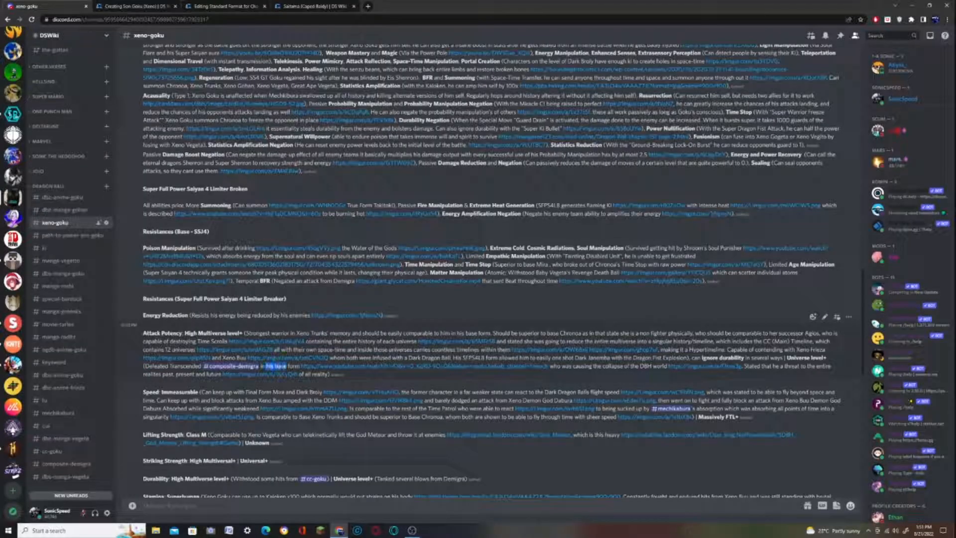
pyautogui.click(257, 366)
pyautogui.hotkey('alt', 'Left')
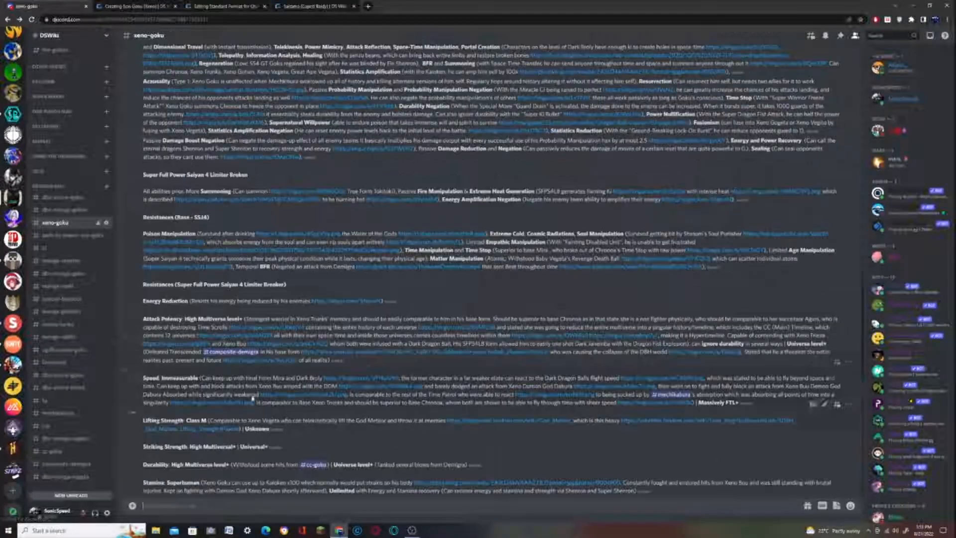
pyautogui.hotkey('ctrl', 'Tab')
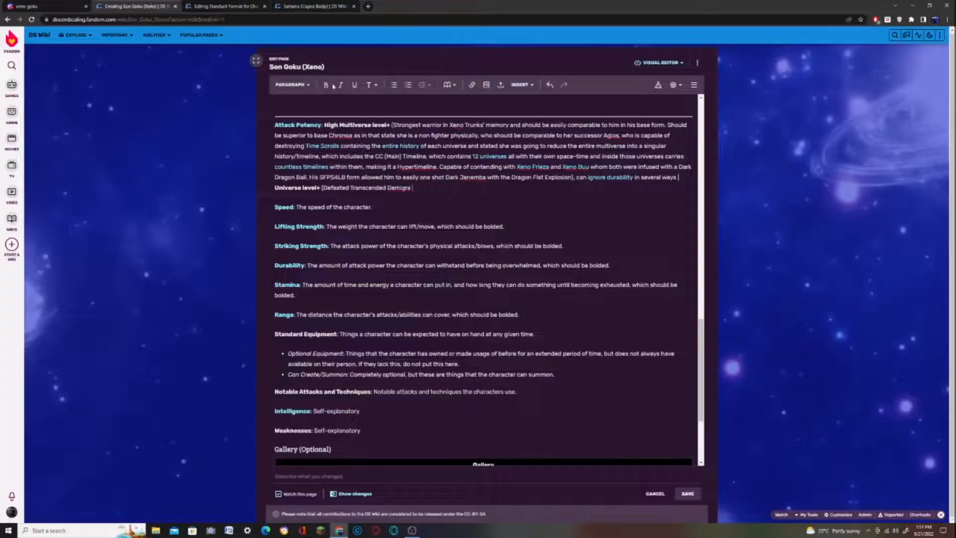
# - Add "in his base form" after "Demigra" and link it to the YouTube address copied from the Discord notes
pyautogui.hotkey('ctrl', 'shift', 'Tab')
pyautogui.rightClick(347, 352)
pyautogui.click(369, 395)
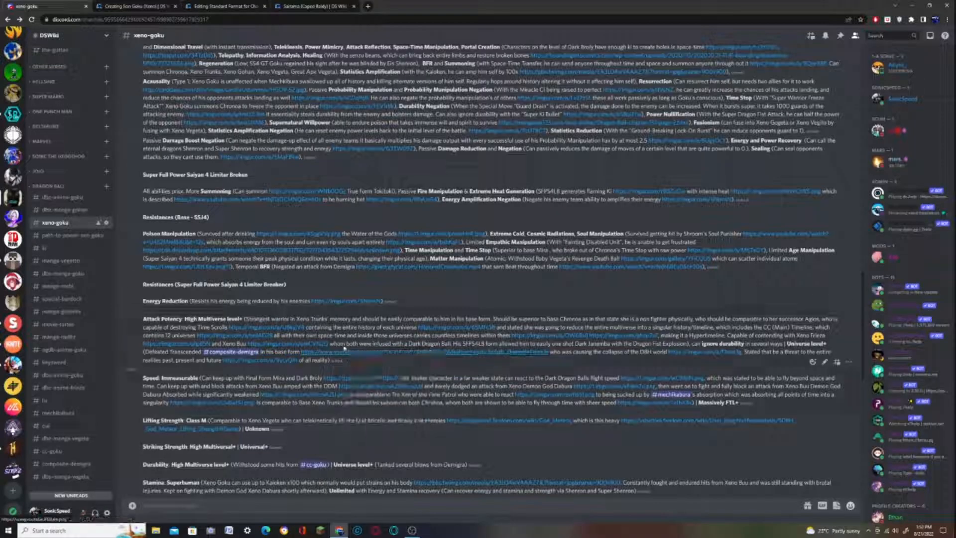
pyautogui.hotkey('ctrl', 'Tab')
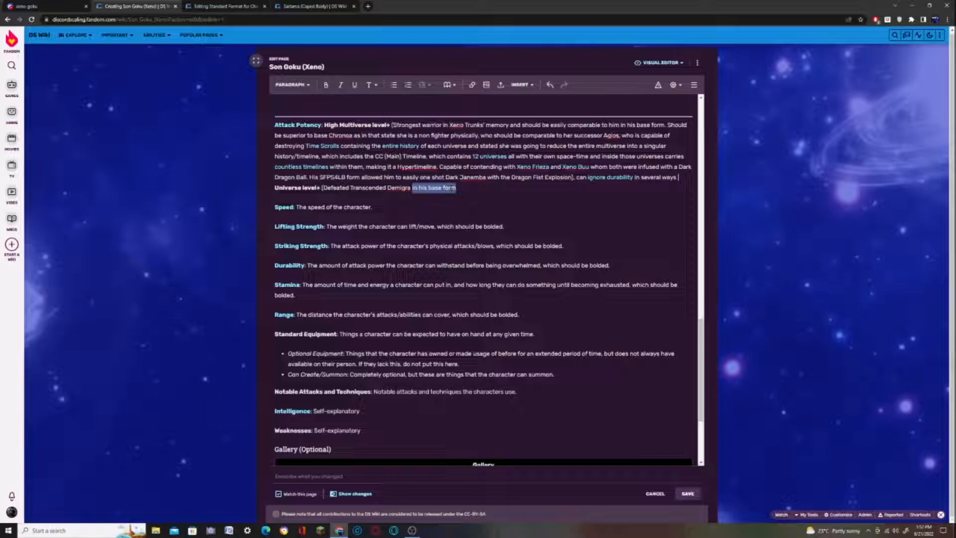
pyautogui.hotkey('ctrl', 'k')
pyautogui.hotkey('ctrl', 'v')
pyautogui.press('Return')
pyautogui.press('Escape')
# - Append "who was causing the collapse of the DBH world" from the Discord notes to Attack Potency
pyautogui.hotkey('ctrl', 'shift', 'Tab')
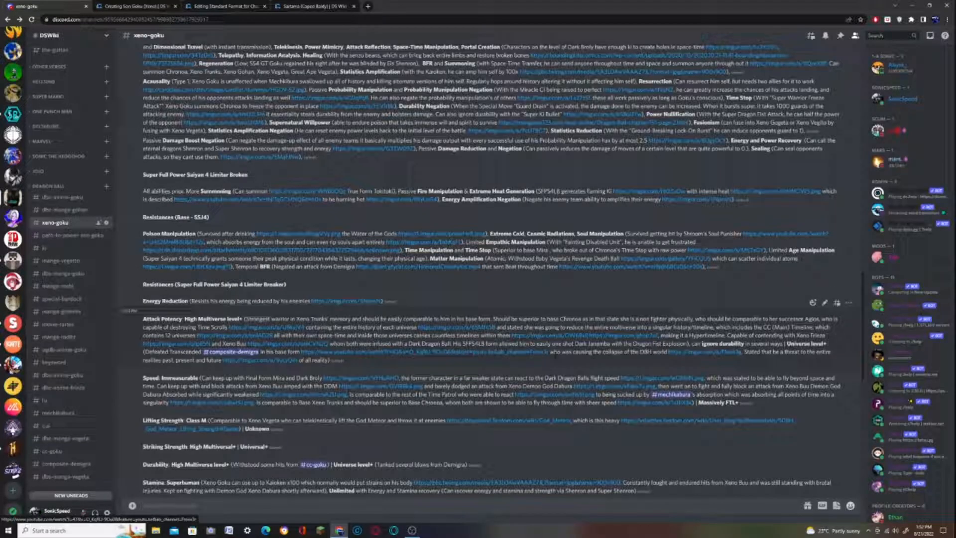
pyautogui.moveTo(550, 353); pyautogui.dragTo(668, 353)
pyautogui.click(130, 6)
pyautogui.hotkey('ctrl', 'v')
# - Copy the Imgur address after "DBH world" from Discord and link "DBH world" in Attack Potency to it
pyautogui.click(2, 4)
pyautogui.rightClick(668, 353)
pyautogui.click(677, 353)
pyautogui.rightClick(680, 354)
pyautogui.click(697, 398)
pyautogui.click(149, 7)
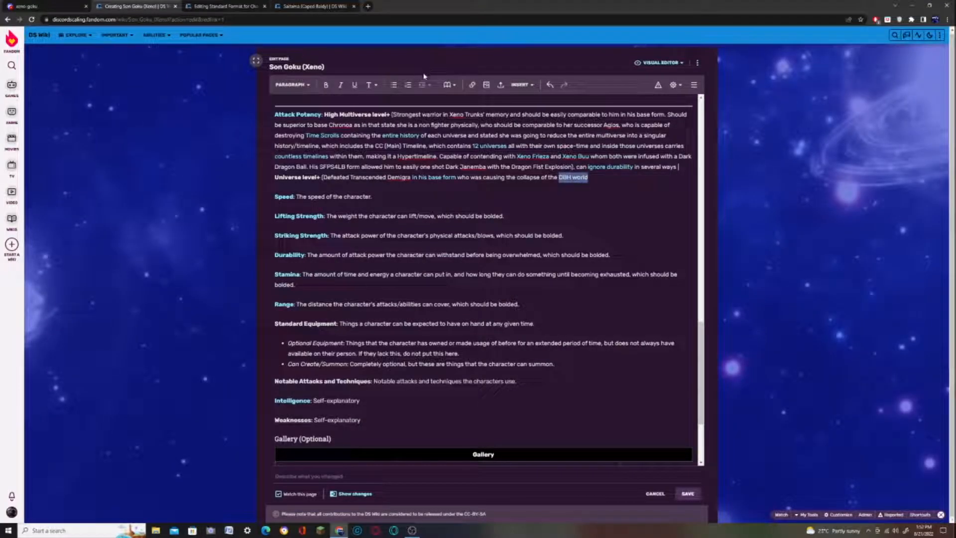
pyautogui.click(471, 88)
pyautogui.hotkey('ctrl', 'v')
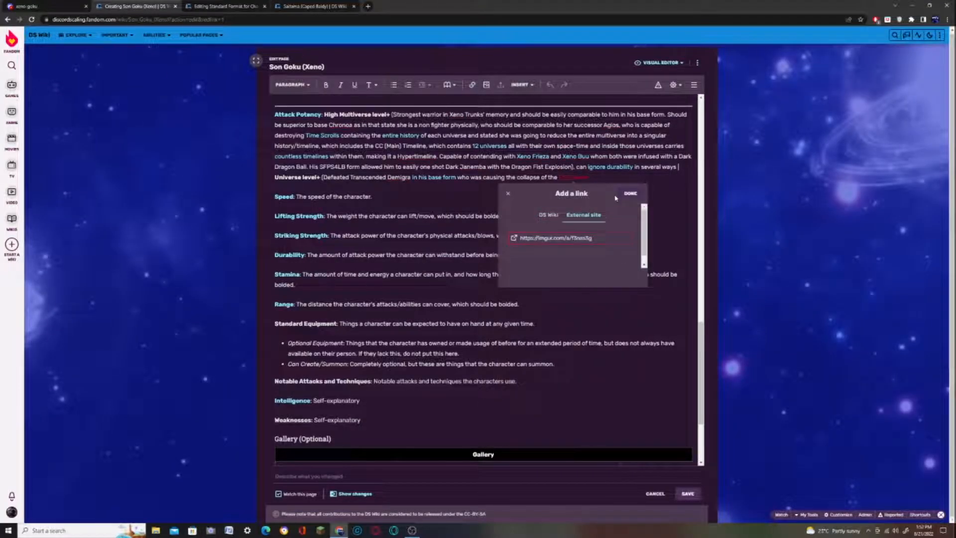
pyautogui.click(630, 194)
pyautogui.press('Right')
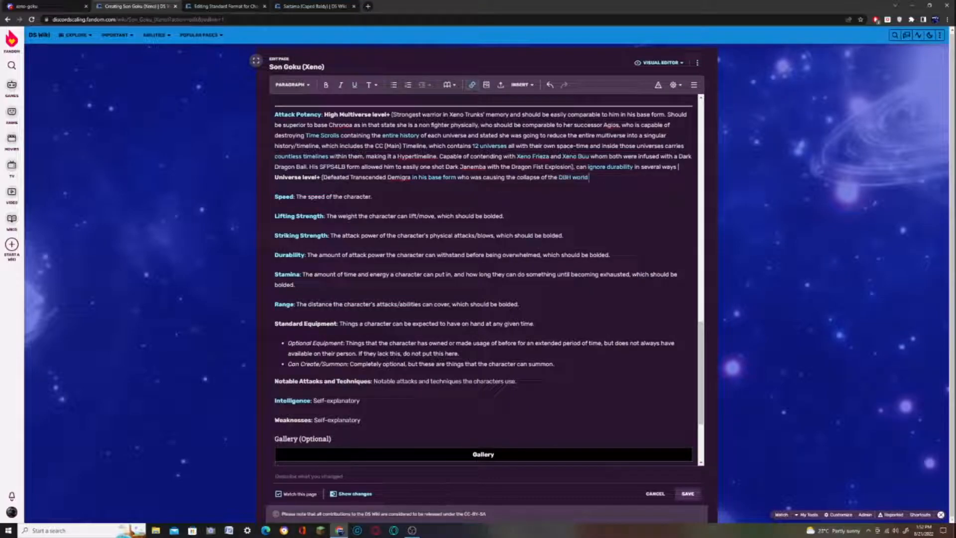
# - Append ". Stated that he a threat to the entire realites past, present and future" from Discord directly after "DBH world"
pyautogui.click(1, 4)
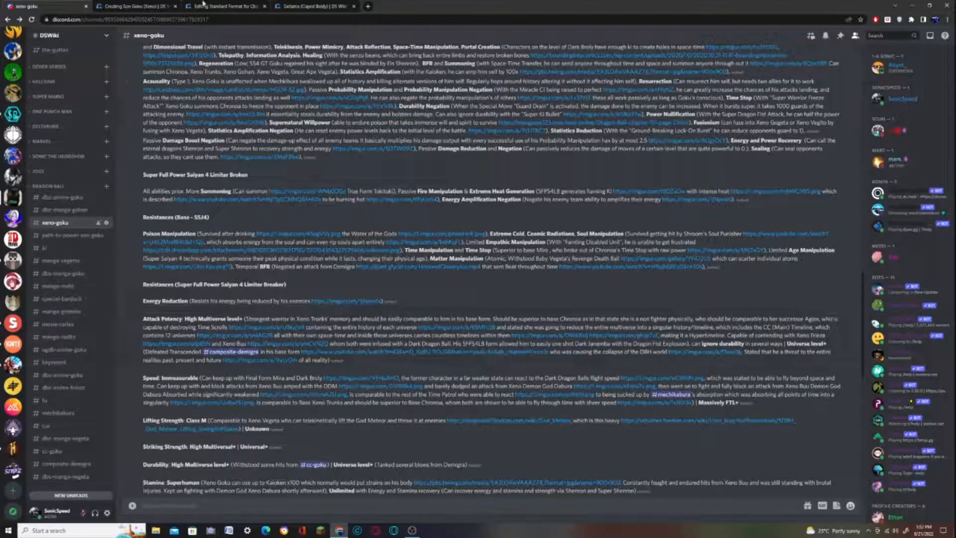
pyautogui.click(139, 6)
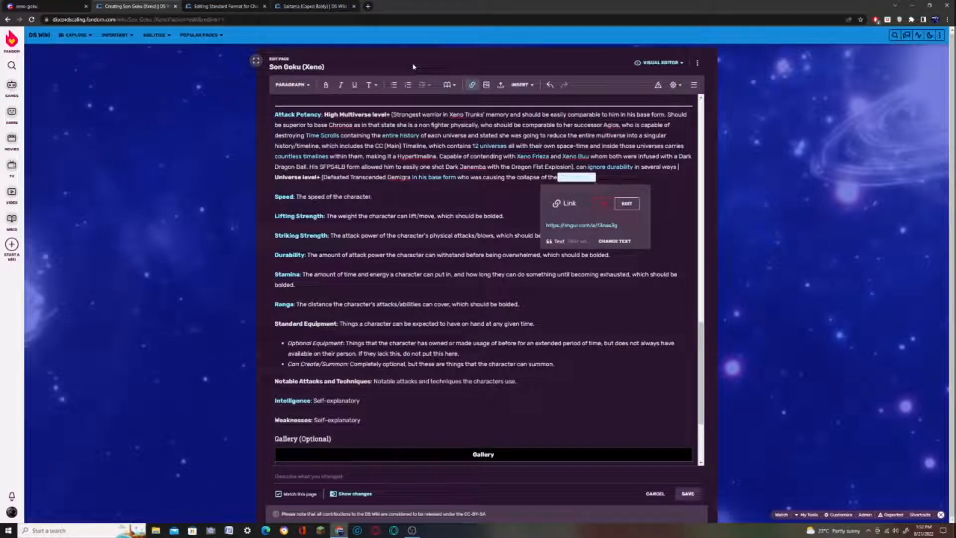
pyautogui.press('Right')
pyautogui.press('Right')
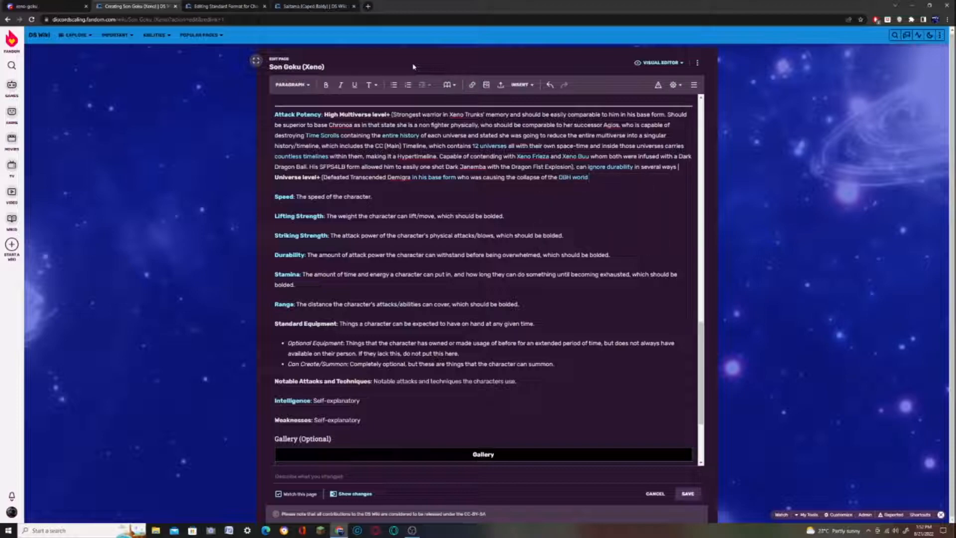
pyautogui.press('BackSpace')
pyautogui.press('Right')
pyautogui.hotkey('ctrl', 'shift', 'Tab')
pyautogui.moveTo(744, 352); pyautogui.dragTo(222, 360)
pyautogui.hotkey('ctrl', 'c')
pyautogui.click(132, 6)
pyautogui.hotkey('ctrl', 'v')
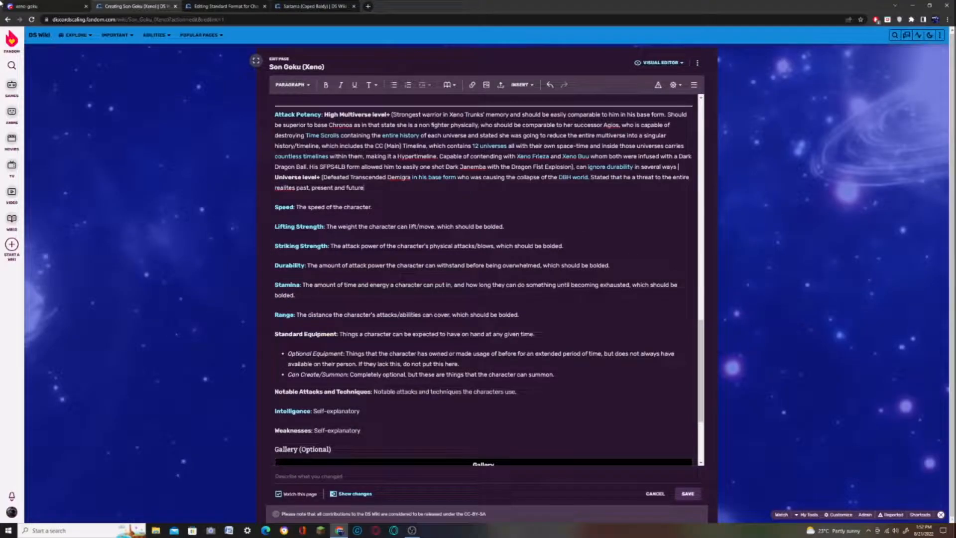
# - Correct "realites" to "realties" and link "past, present and future" to its Imgur address from the Discord notes
pyautogui.click(54, 6)
pyautogui.rightClick(269, 367)
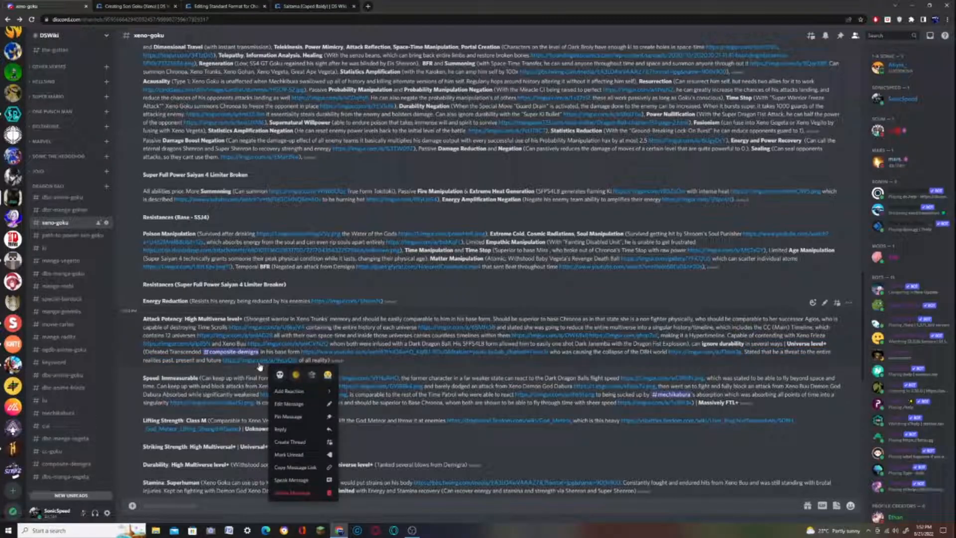
pyautogui.click(167, 7)
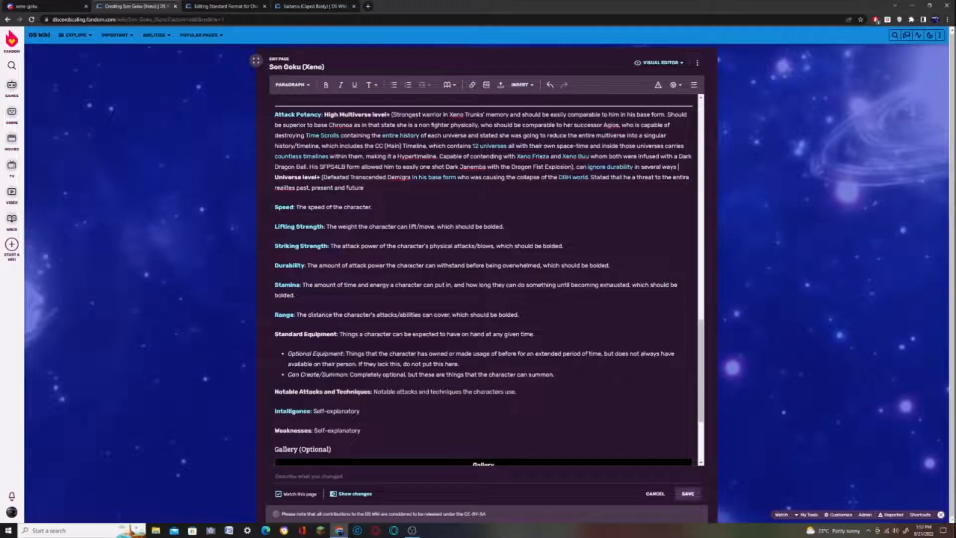
pyautogui.rightClick(286, 186)
pyautogui.click(300, 194)
pyautogui.moveTo(297, 187); pyautogui.dragTo(365, 188)
pyautogui.click(472, 85)
pyautogui.hotkey('ctrl', 'v')
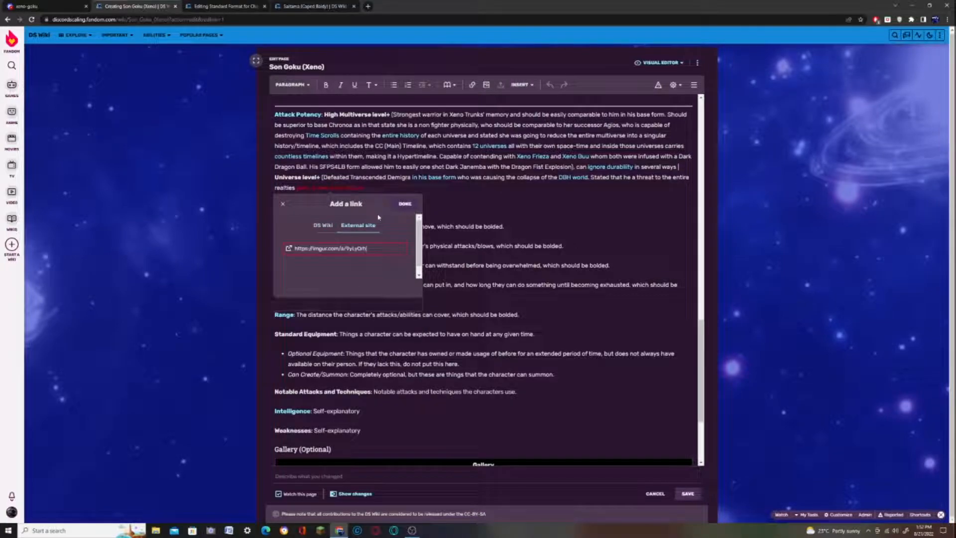
pyautogui.click(400, 204)
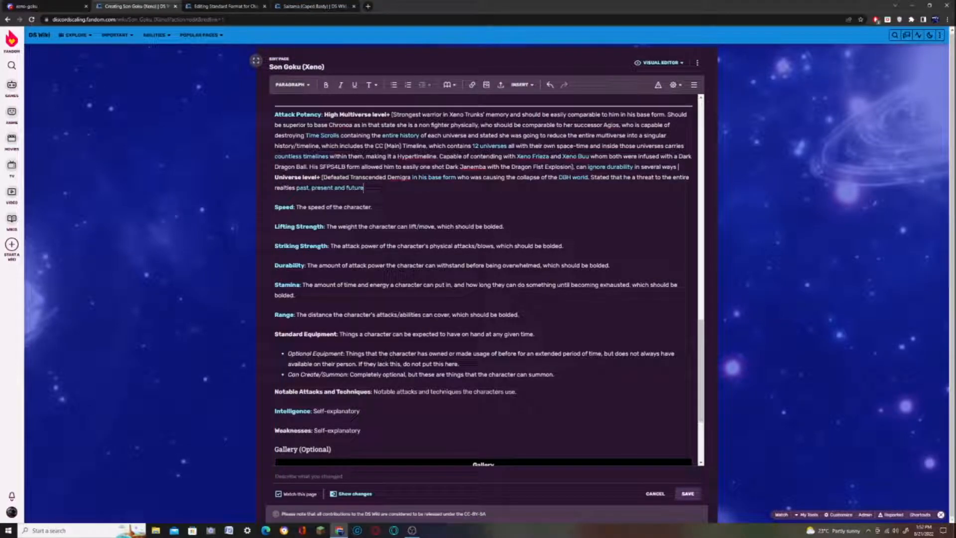
# - Close the Attack Potency bracket and replace the Speed placeholder with "Immeasurable (Can keep up with Final Form Mira and Dark Broly" from Discord
pyautogui.click(29, 5)
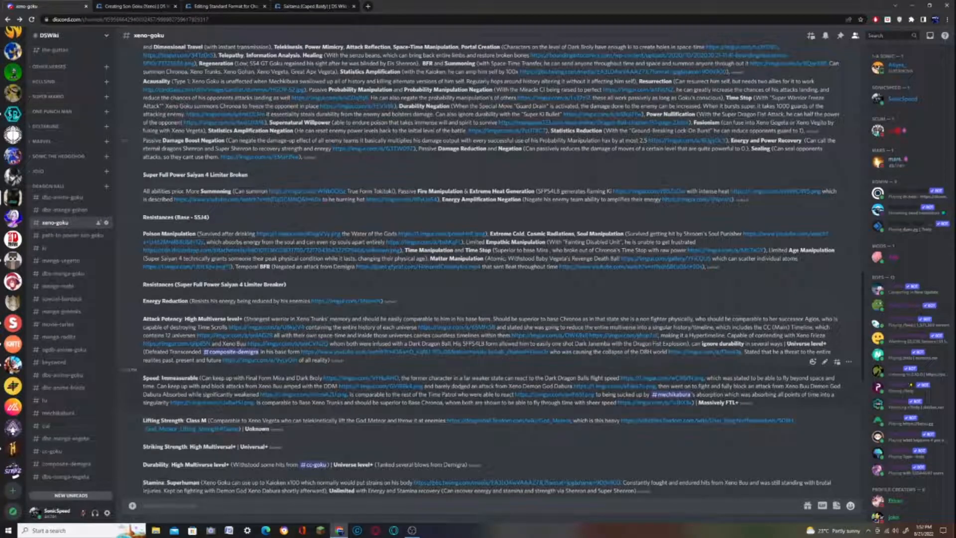
pyautogui.click(132, 6)
pyautogui.moveTo(297, 208); pyautogui.dragTo(371, 207)
pyautogui.press('BackSpace')
pyautogui.press('Return')
pyautogui.click(45, 6)
pyautogui.moveTo(197, 379); pyautogui.dragTo(322, 379)
pyautogui.hotkey('ctrl', 'c')
pyautogui.click(128, 6)
pyautogui.hotkey('ctrl', 'v')
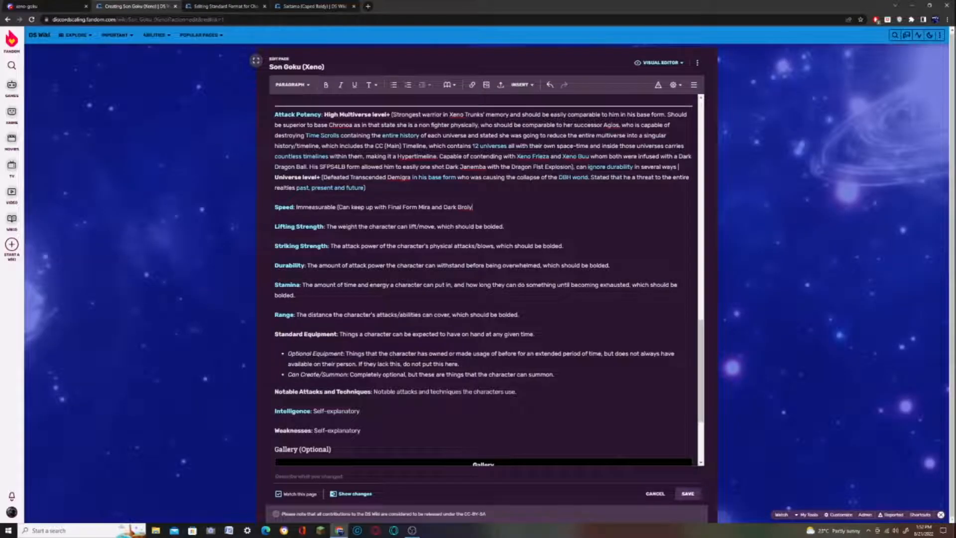
# - Bold "Immeasurable" in Speed and link "Final Form Mira and Dark Broly" to its Imgur address from Discord
pyautogui.click(325, 89)
pyautogui.click(44, 6)
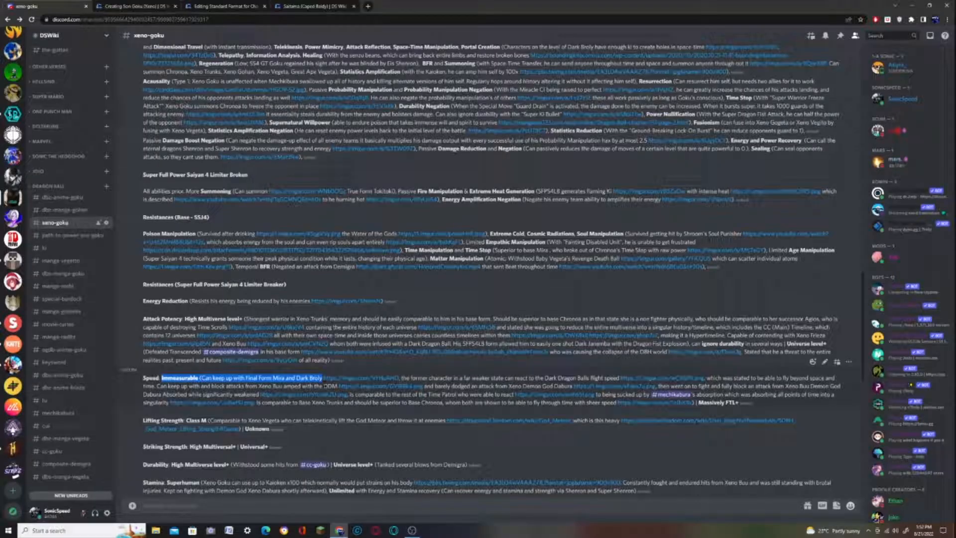
pyautogui.rightClick(339, 380)
pyautogui.click(368, 423)
pyautogui.click(131, 6)
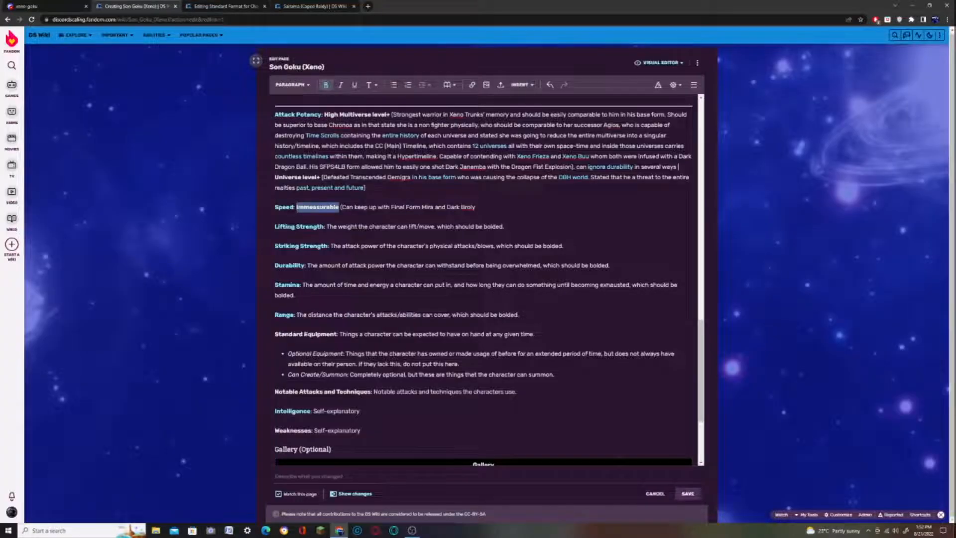
pyautogui.moveTo(391, 208); pyautogui.dragTo(459, 207)
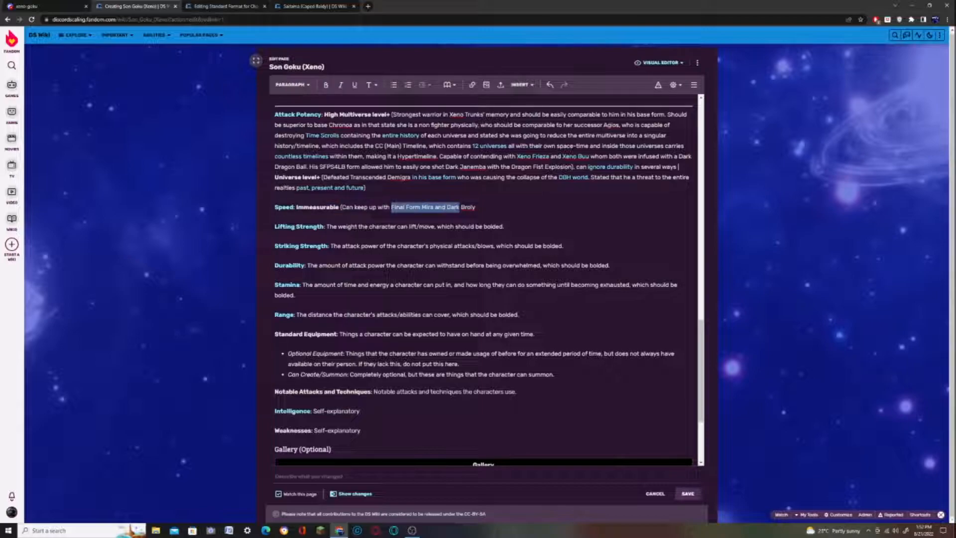
pyautogui.click(472, 85)
pyautogui.hotkey('ctrl', 'v')
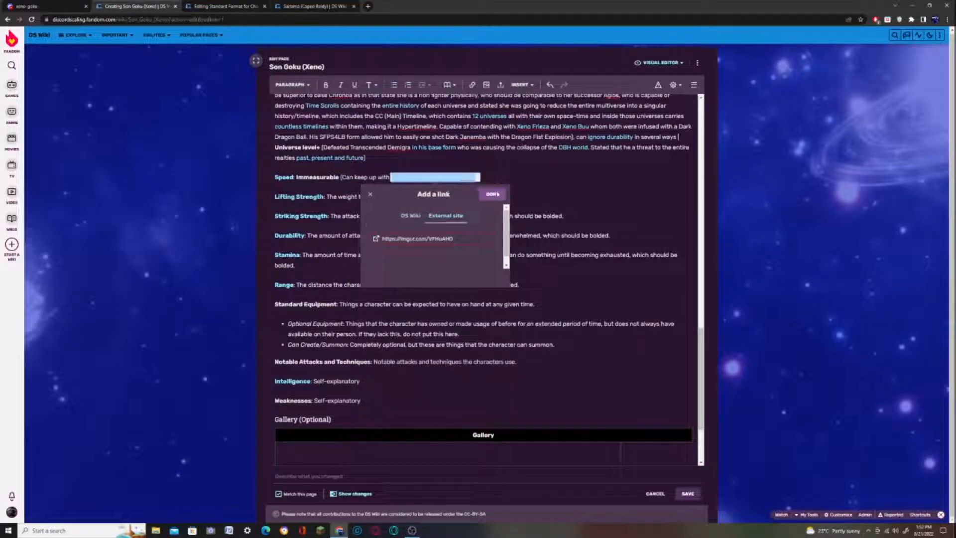
pyautogui.click(493, 195)
# - Append ", the former character in a far weaker state can react to the Dark Dragon Balls flight speed" from Discord to Speed
pyautogui.click(62, 6)
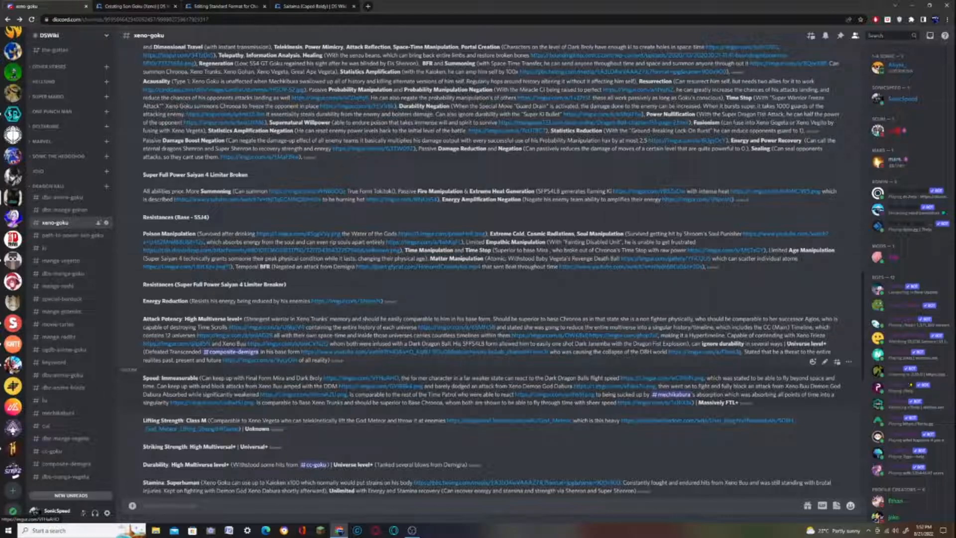
pyautogui.click(140, 6)
pyautogui.click(79, 3)
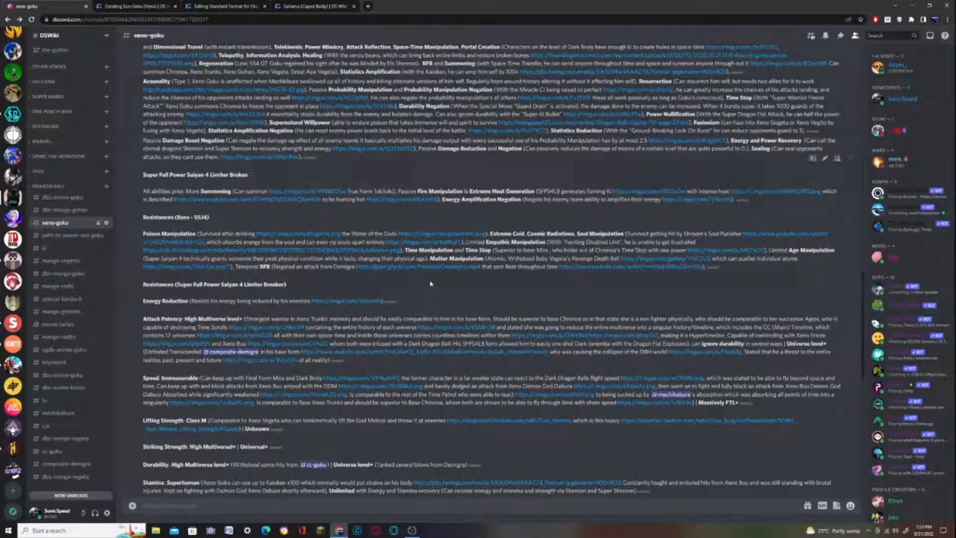
pyautogui.moveTo(402, 378); pyautogui.dragTo(619, 378)
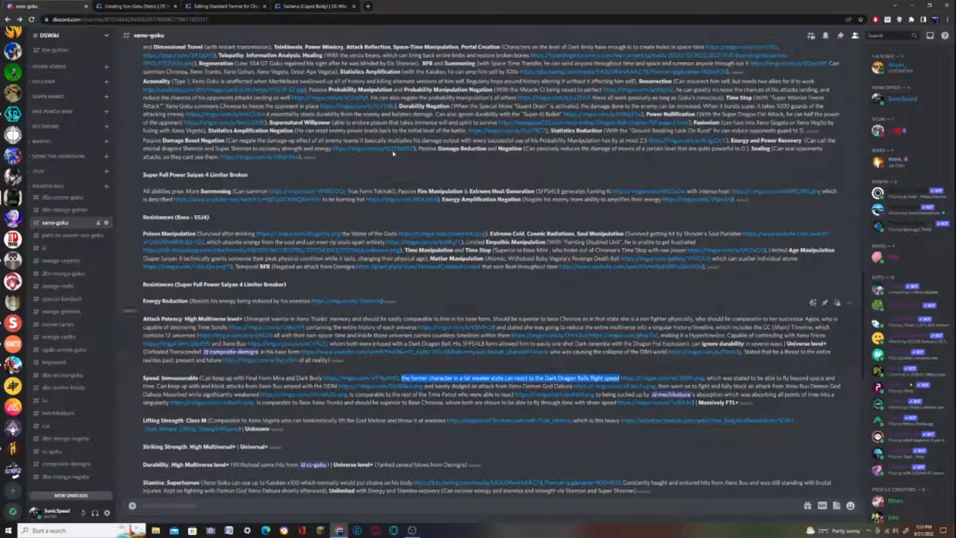
pyautogui.click(132, 6)
# - Link "Dark Dragon Balls" in the Speed entry to the Imgur address that follows "flight speed" in the Discord notes
pyautogui.click(59, 5)
pyautogui.rightClick(636, 380)
pyautogui.click(658, 422)
pyautogui.click(133, 6)
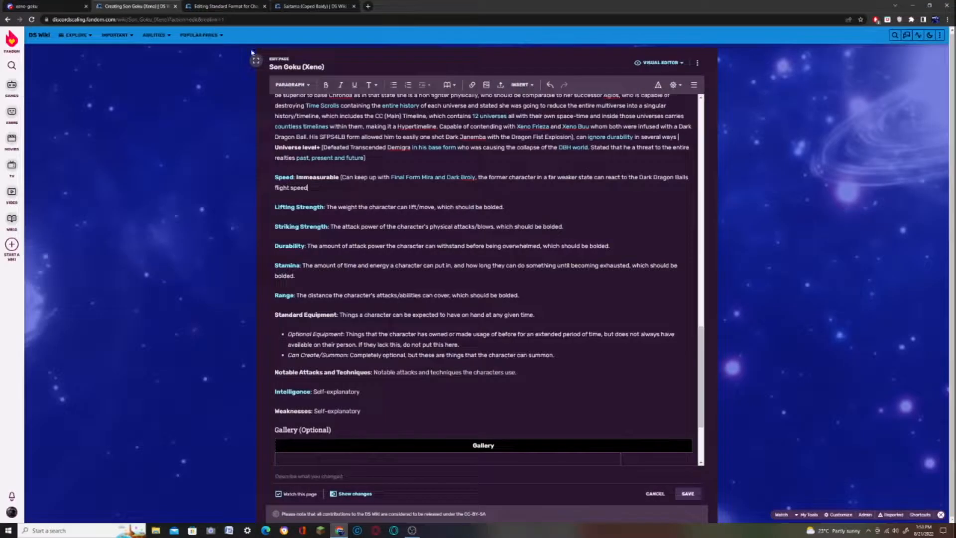
pyautogui.moveTo(640, 178); pyautogui.dragTo(688, 178)
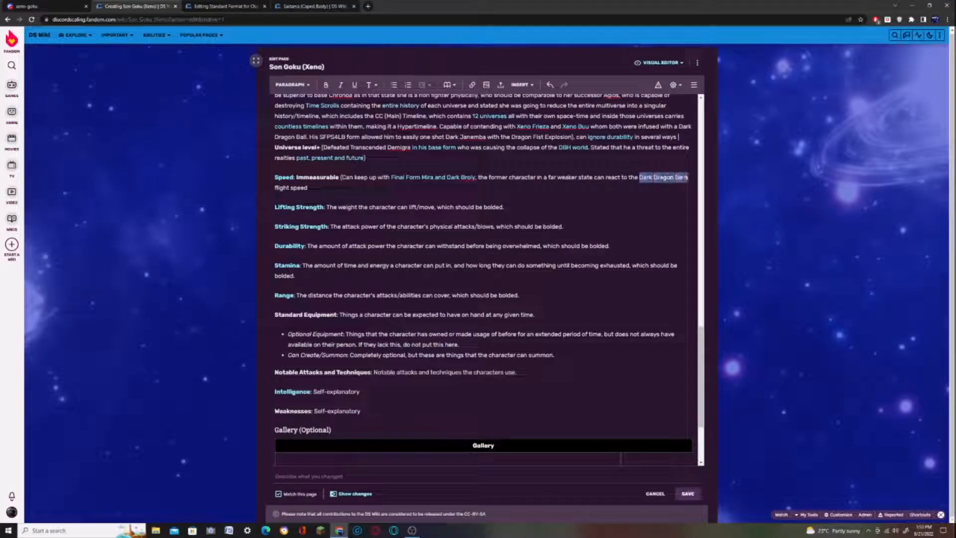
pyautogui.click(472, 90)
pyautogui.hotkey('ctrl', 'v')
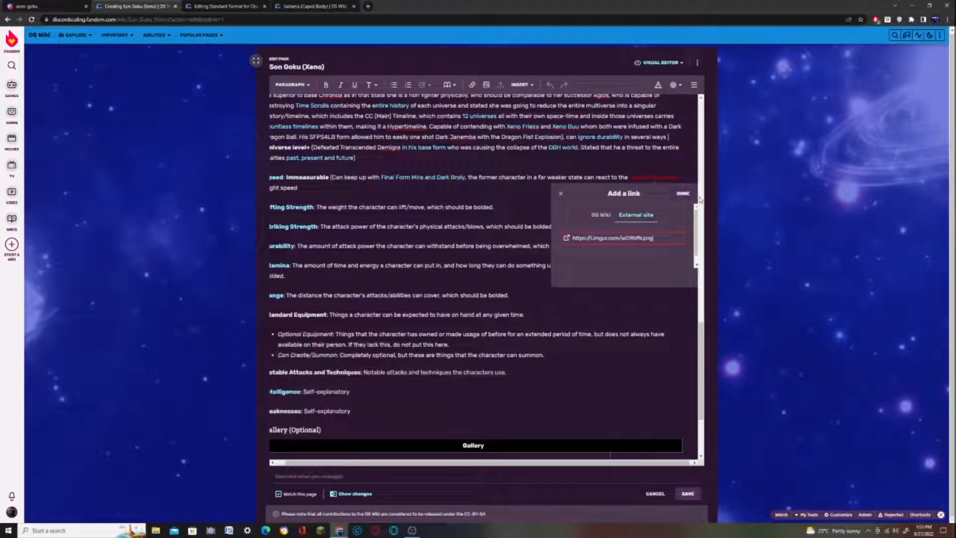
pyautogui.click(683, 193)
# - Append the Discord text from ", which was stated to be able to fly" through "Xeno Buu amped with the DDM" after "flight speed"
pyautogui.click(310, 188)
pyautogui.click(65, 6)
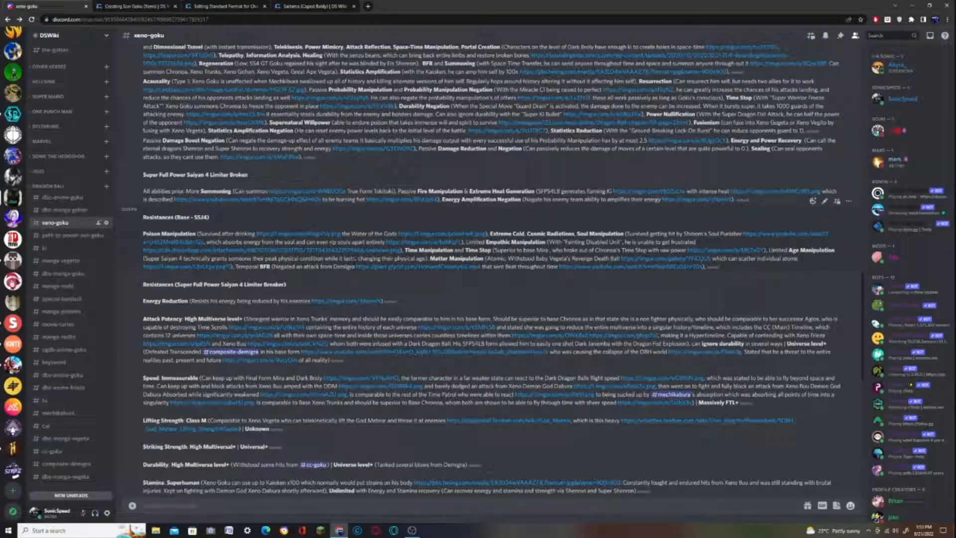
pyautogui.click(115, 5)
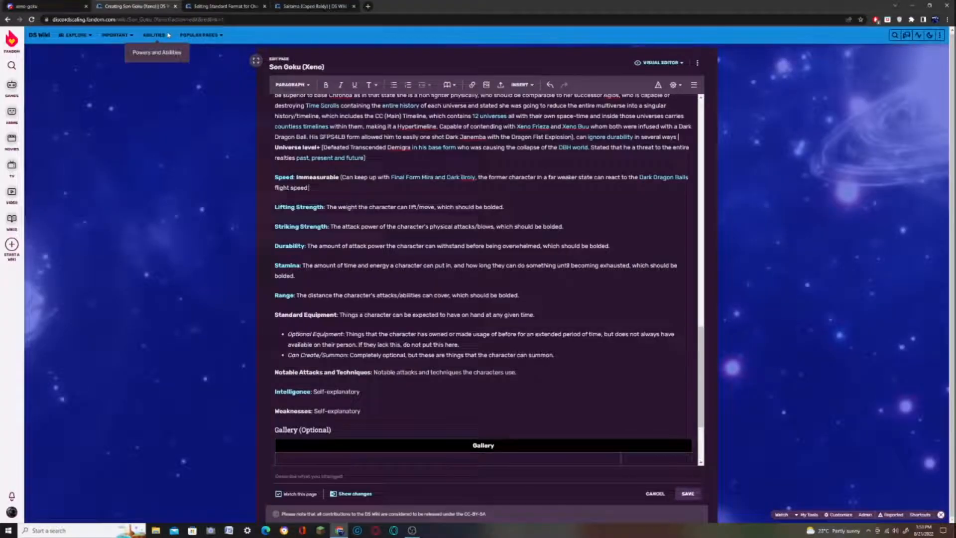
pyautogui.click(30, 6)
pyautogui.moveTo(707, 378); pyautogui.dragTo(338, 386)
pyautogui.click(158, 6)
pyautogui.hotkey('ctrl', 'v')
# - Link "Xeno Buu amped with the DDM" in Speed to its Imgur address from the Discord notes
pyautogui.click(30, 6)
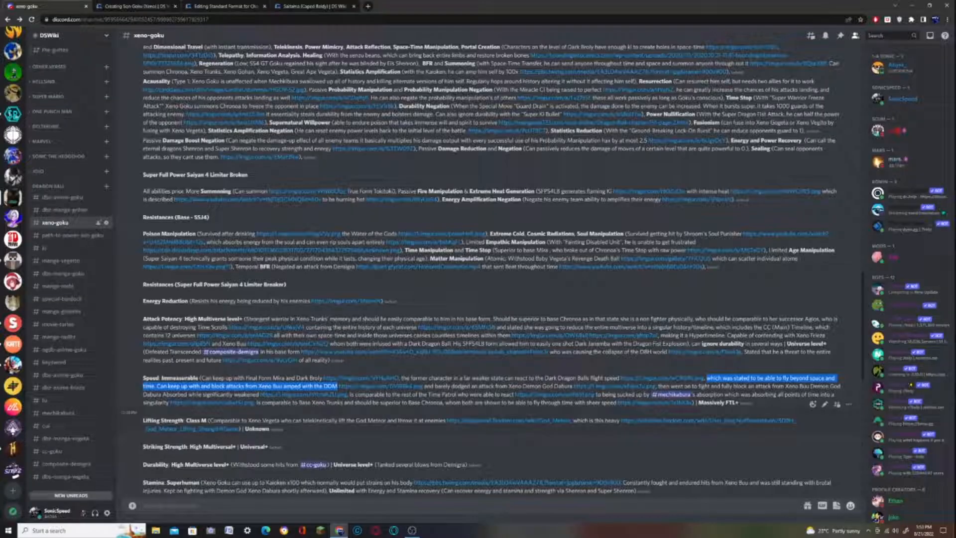
pyautogui.rightClick(348, 387)
pyautogui.click(384, 434)
pyautogui.click(116, 5)
pyautogui.moveTo(585, 188); pyautogui.dragTo(671, 188)
pyautogui.click(472, 84)
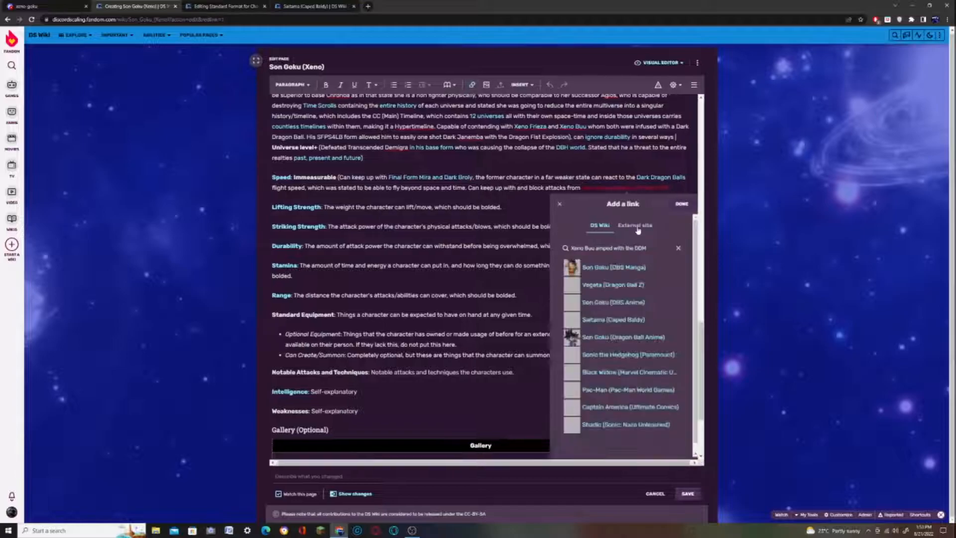
pyautogui.hotkey('ctrl', 'v')
pyautogui.press('Return')
pyautogui.press('Right')
pyautogui.press('Right')
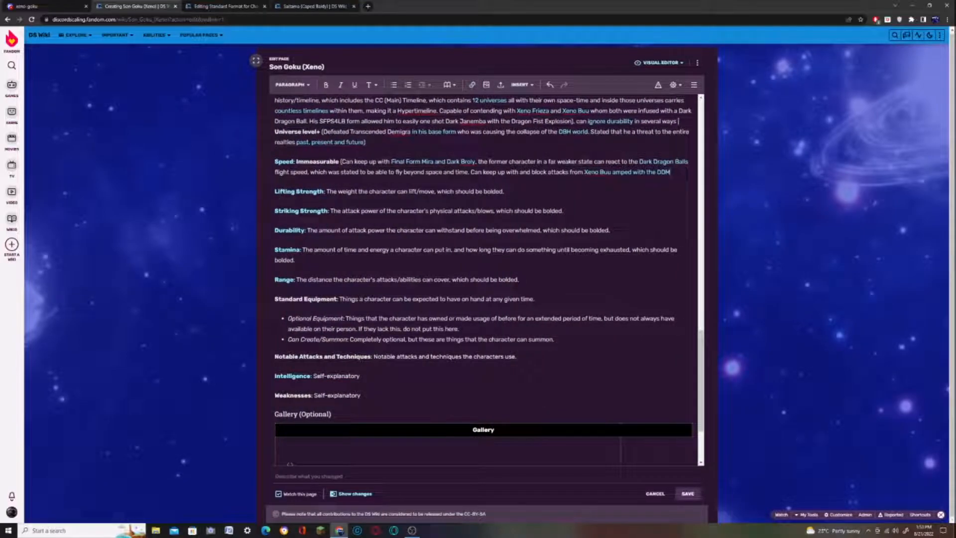
# - Append "and barely dodged an attack from Xeno Demon God Dabura" from Discord to the Speed entry
pyautogui.hotkey('ctrl', 'shift', 'Tab')
pyautogui.hotkey('ctrl', 'Tab')
pyautogui.hotkey('ctrl', 'shift', 'Tab')
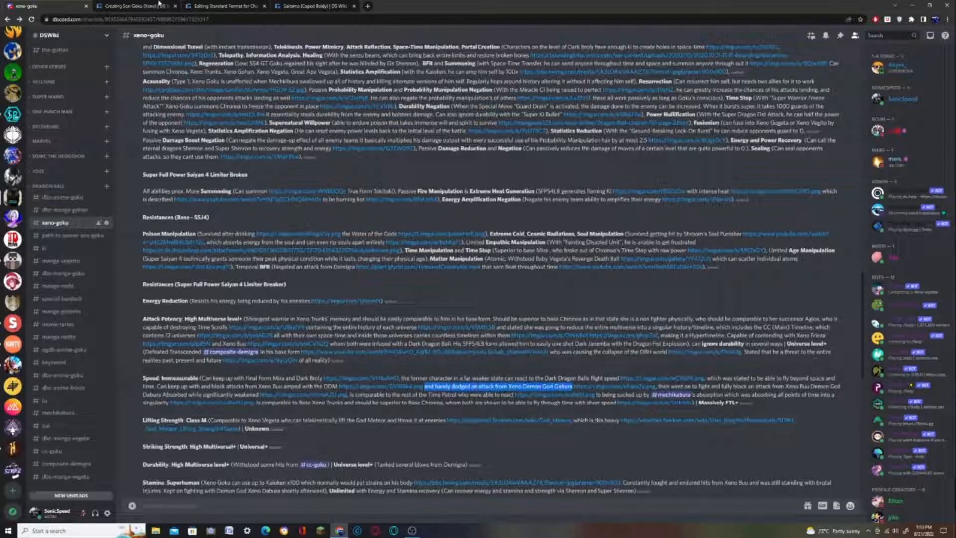
pyautogui.hotkey('ctrl', 'Tab')
# - Link "barely dodged" in Speed to the Imgur address that follows "Xeno Demon God Dabura" in the Discord notes
pyautogui.click(78, 4)
pyautogui.rightClick(574, 387)
pyautogui.click(613, 427)
pyautogui.click(129, 6)
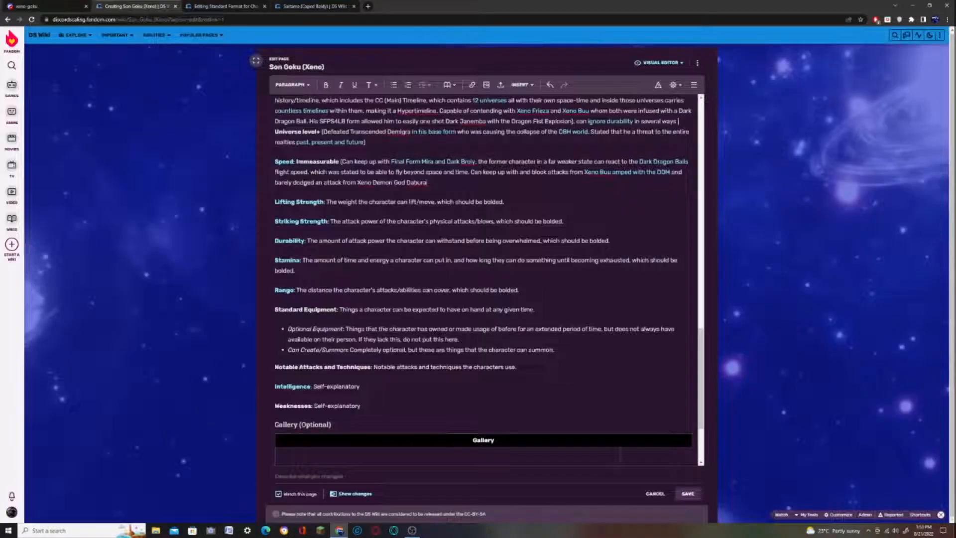
pyautogui.doubleClick(298, 183)
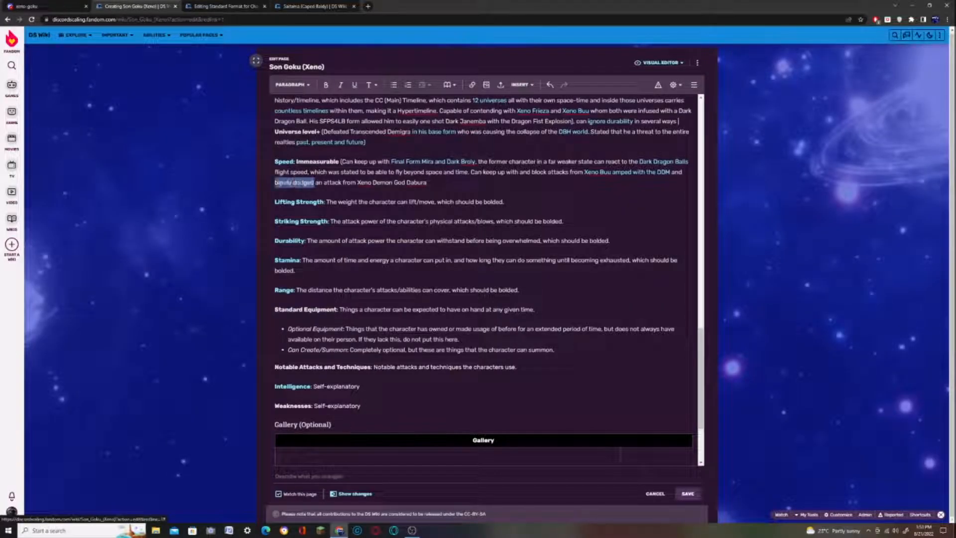
pyautogui.click(472, 85)
pyautogui.hotkey('ctrl', 'v')
pyautogui.press('Return')
# - Append the Discord text from ", then went on to fight" through "Dabura Absorbed while significantly weakened" to the Speed entry
pyautogui.click(35, 6)
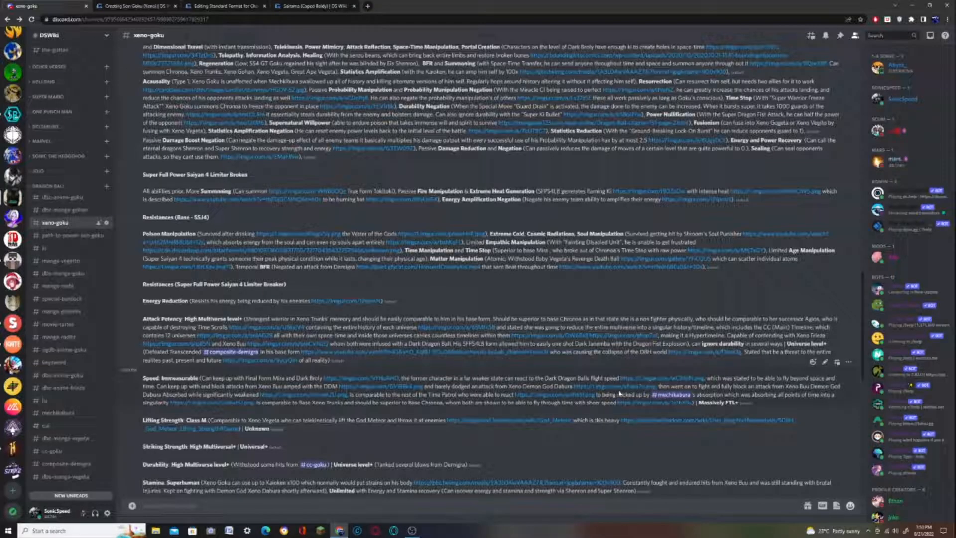
pyautogui.click(132, 6)
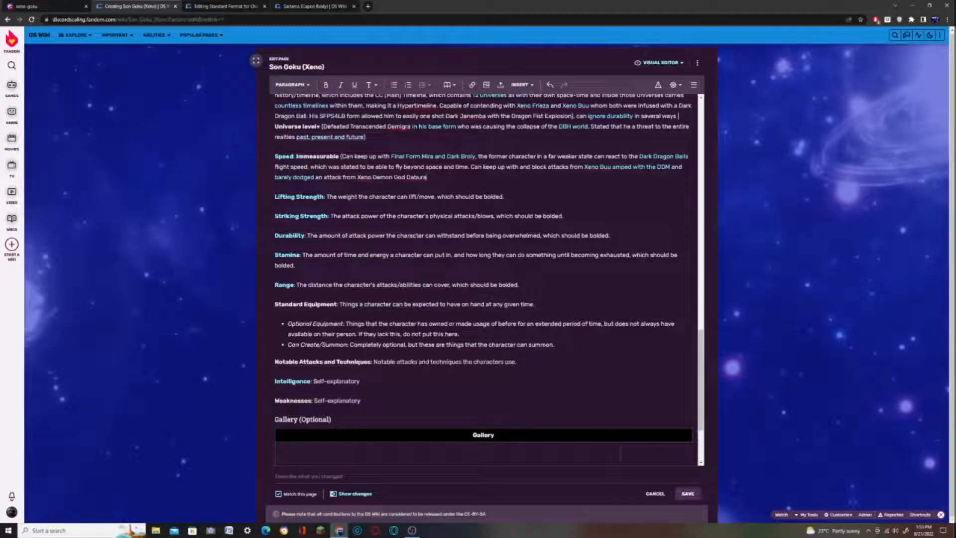
pyautogui.click(2, 4)
pyautogui.moveTo(661, 387); pyautogui.dragTo(258, 395)
pyautogui.hotkey('ctrl', 'c')
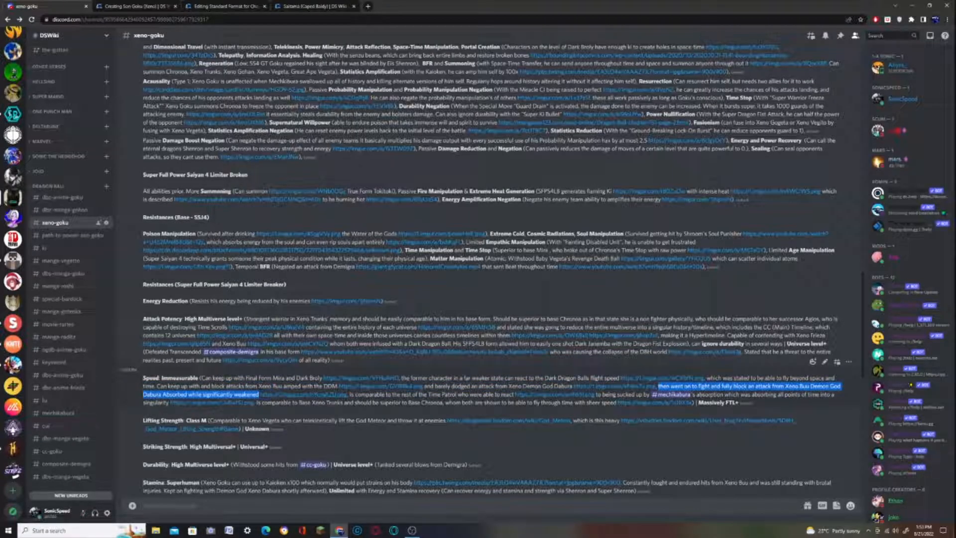
pyautogui.click(132, 6)
pyautogui.hotkey('ctrl', 'v')
# - Link "significantly weakened" in Speed to its Imgur address from the Discord notes
pyautogui.click(45, 6)
pyautogui.rightClick(282, 394)
pyautogui.click(334, 437)
pyautogui.click(117, 6)
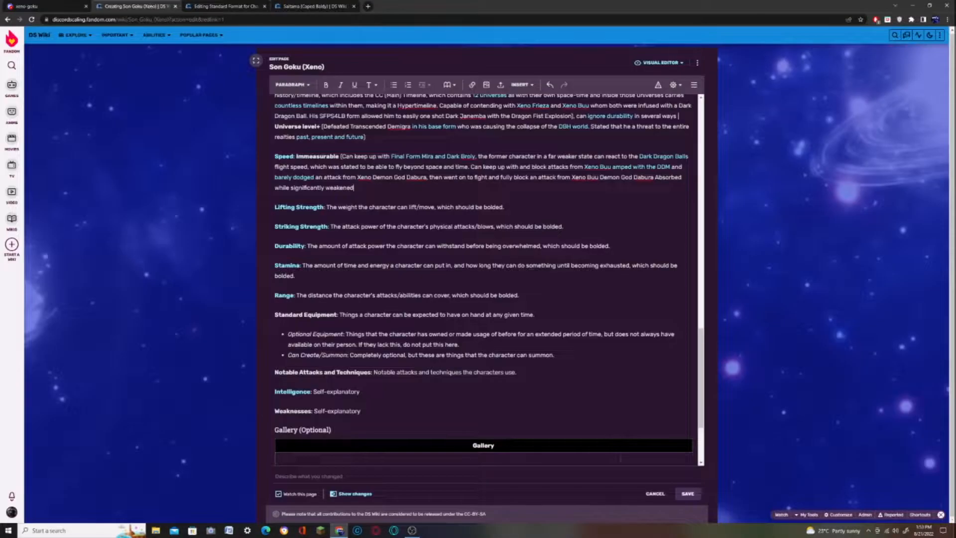
pyautogui.moveTo(291, 188); pyautogui.dragTo(354, 187)
pyautogui.click(473, 84)
pyautogui.hotkey('ctrl', 'v')
pyautogui.click(404, 204)
# - Append ". Is comparable to the rest of the Time Patrol who were able to react" from Discord to the Speed entry
pyautogui.click(45, 6)
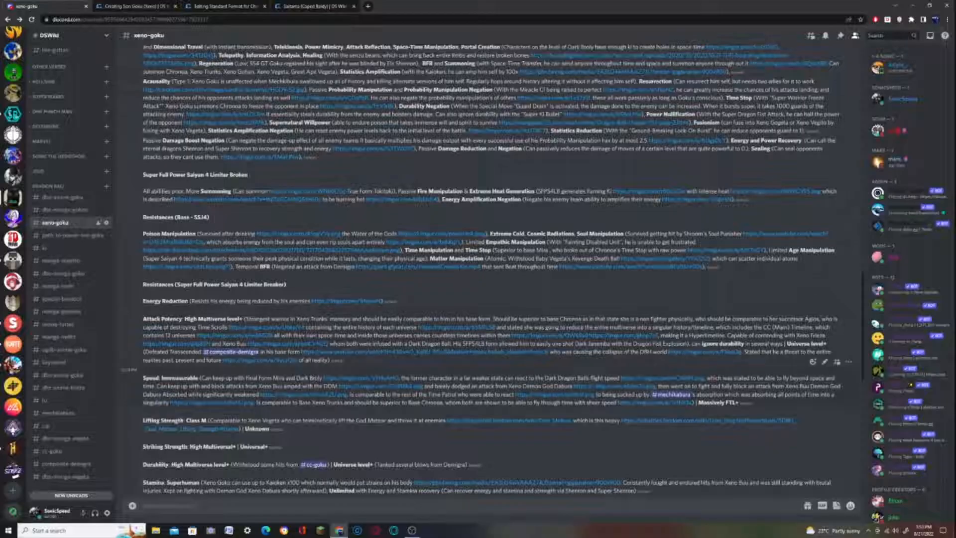
pyautogui.moveTo(349, 395); pyautogui.dragTo(514, 394)
pyautogui.click(118, 6)
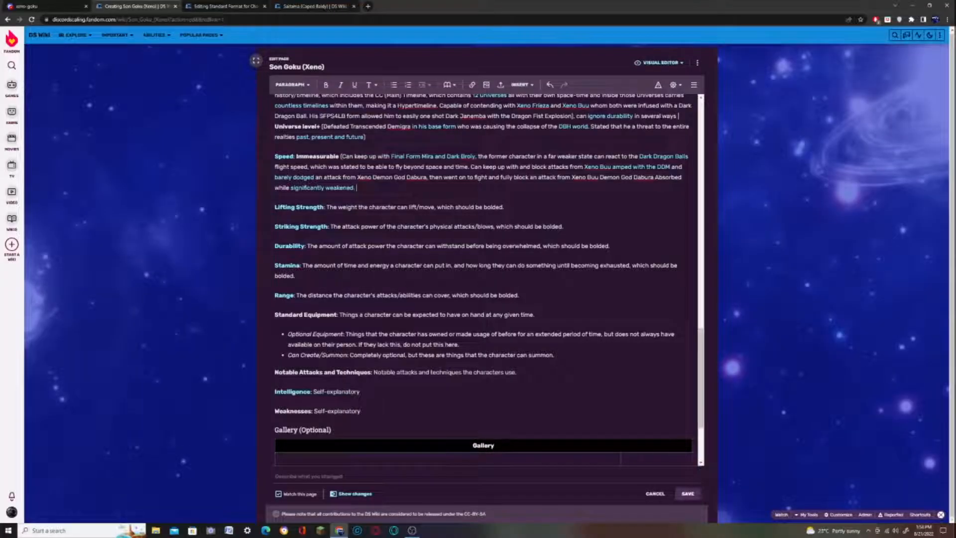
# - Link "Time Patrol" in Speed to the Imgur address that follows "able to react" in the Discord notes
pyautogui.click(45, 6)
pyautogui.rightClick(556, 396)
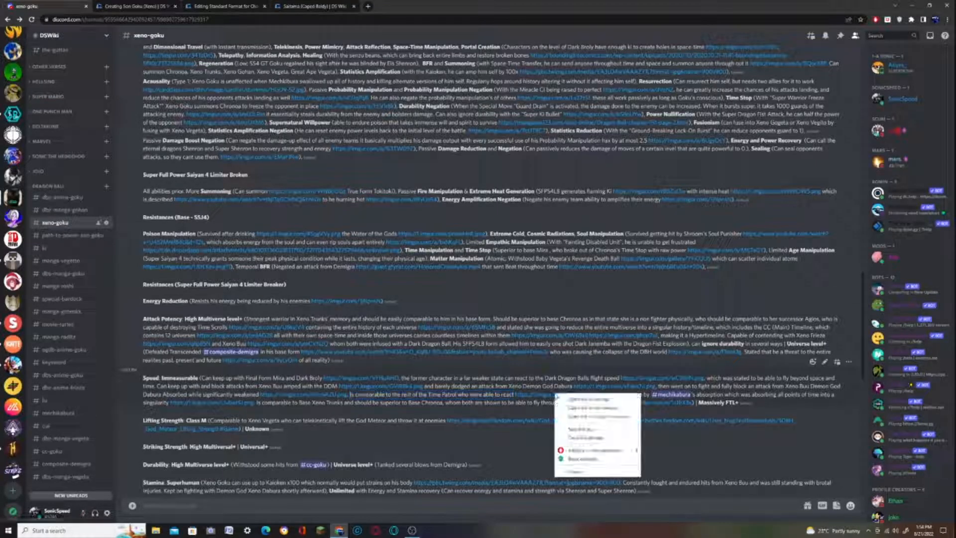
pyautogui.click(578, 437)
pyautogui.click(142, 6)
pyautogui.moveTo(445, 187); pyautogui.dragTo(475, 188)
pyautogui.click(472, 84)
pyautogui.hotkey('ctrl', 'v')
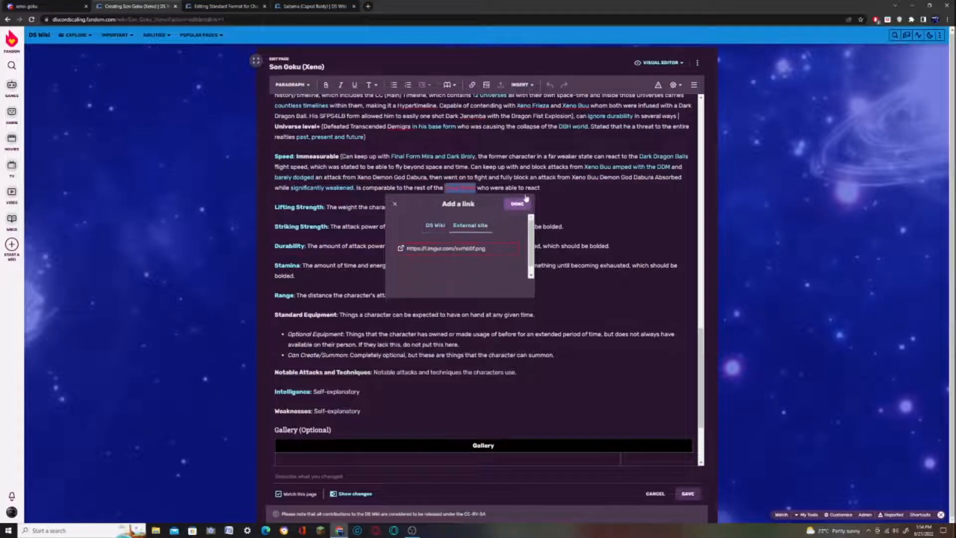
pyautogui.click(518, 204)
# - Continue the Speed sentence with "to being sucked up by Mechikabura's", following the wording in the Discord notes
pyautogui.click(29, 6)
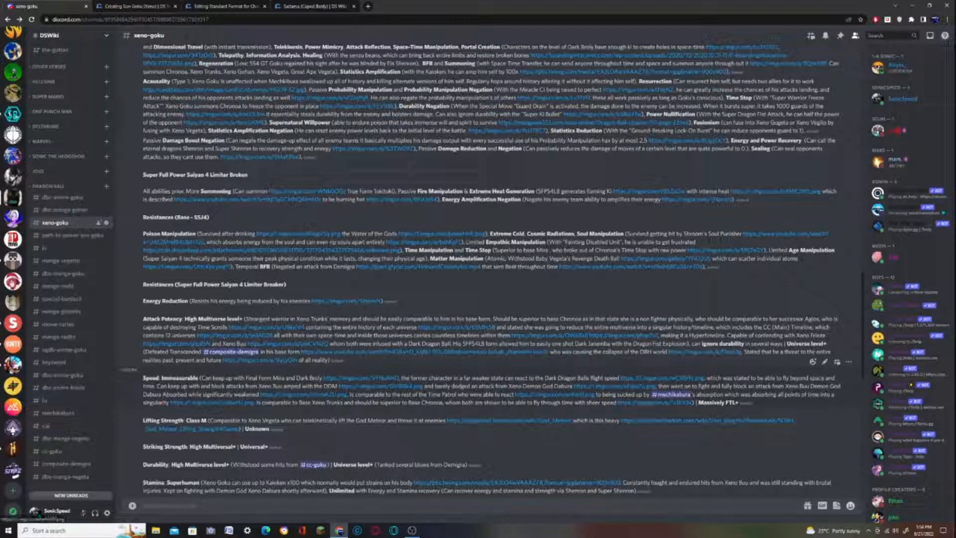
pyautogui.click(132, 6)
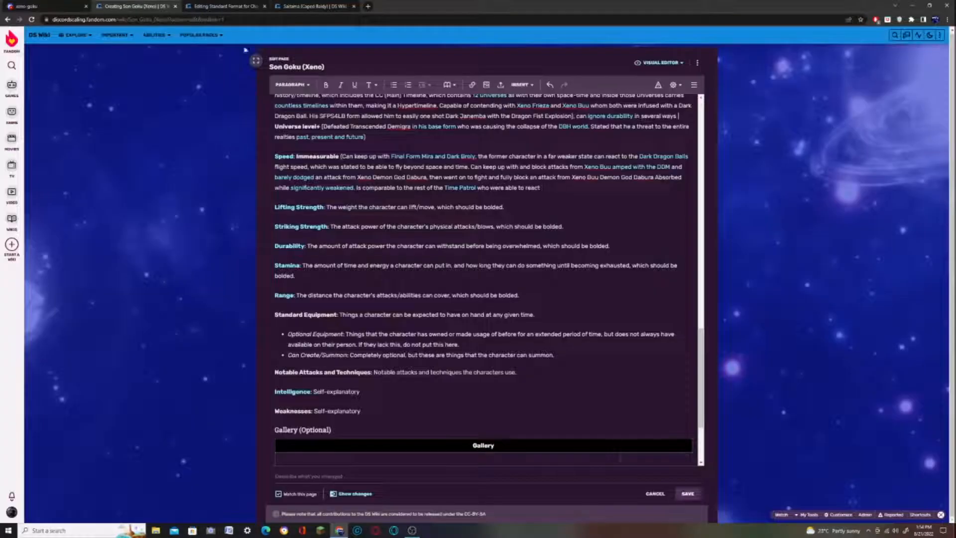
pyautogui.write('to being sucked up by')
pyautogui.click(30, 6)
pyautogui.click(125, 6)
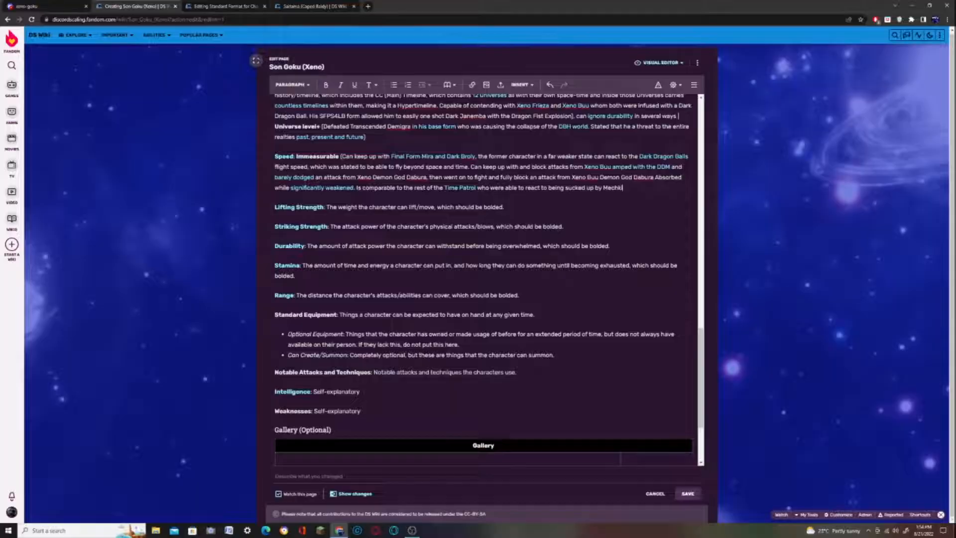
pyautogui.click(29, 5)
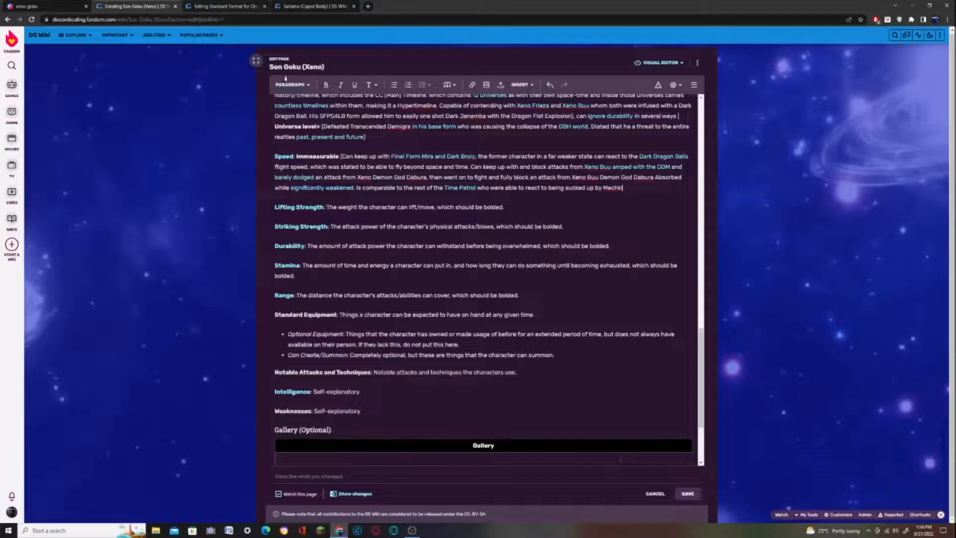
pyautogui.click(132, 6)
pyautogui.write("Mechikabura's")
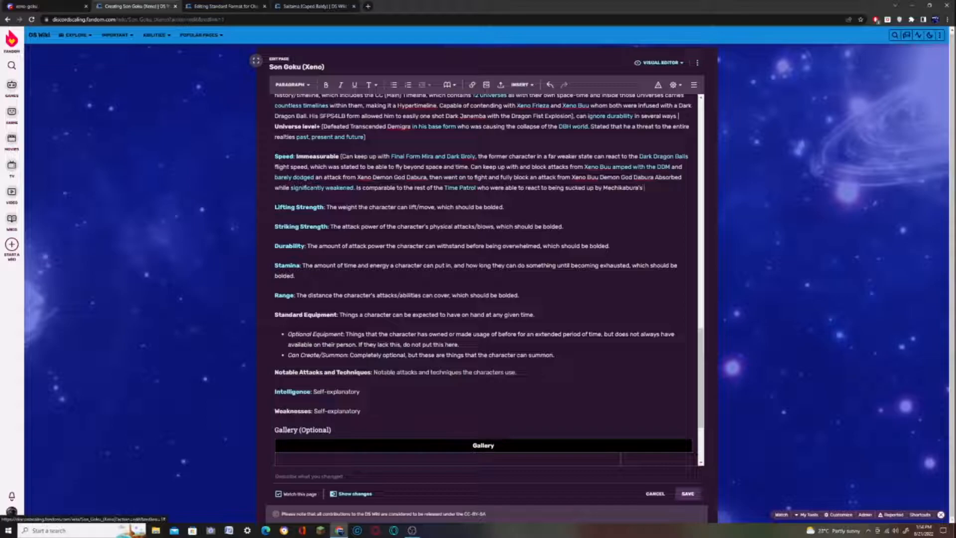
# - Append "absorption which was absorbing all points of time into a singularity" from Discord after "Mechikabura's"
pyautogui.click(45, 6)
pyautogui.moveTo(697, 394); pyautogui.dragTo(169, 402)
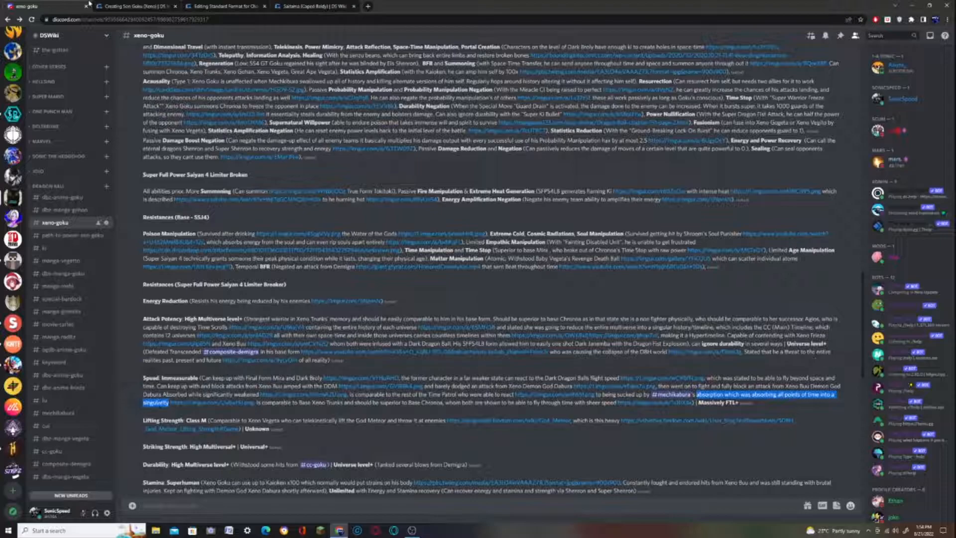
pyautogui.click(134, 6)
pyautogui.hotkey('ctrl', 'v')
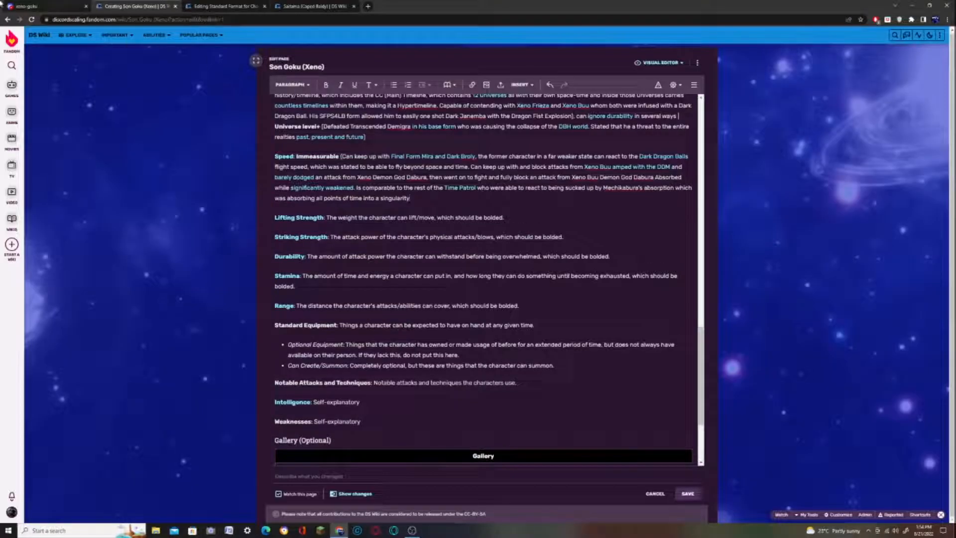
# - Link "absorption" in Speed to the Imgur address that follows "singularity" in the Discord notes
pyautogui.click(24, 5)
pyautogui.rightClick(212, 401)
pyautogui.click(241, 449)
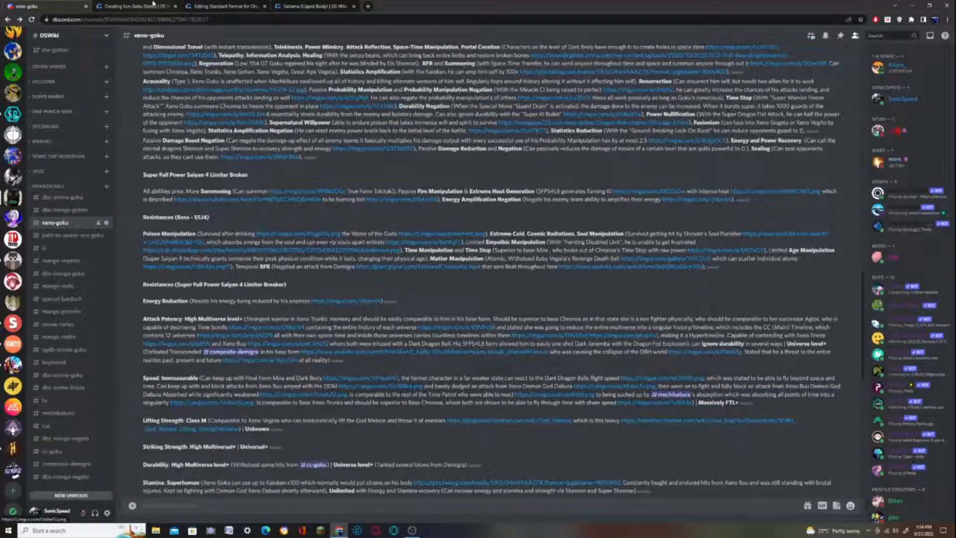
pyautogui.click(153, 4)
pyautogui.doubleClick(672, 188)
pyautogui.click(472, 85)
pyautogui.hotkey('ctrl', 'v')
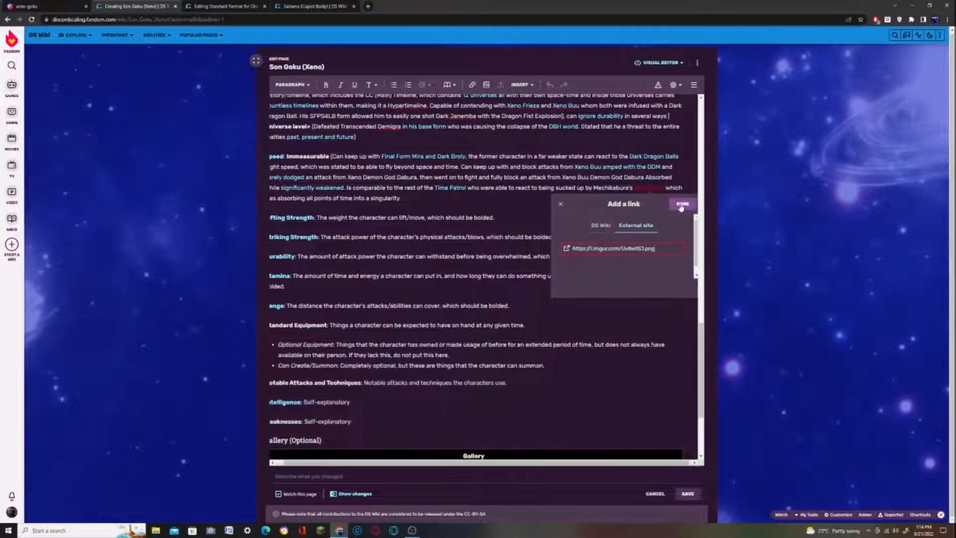
pyautogui.click(682, 204)
# - Append the Discord sentence from "Is comparable to Base Xeno Trunks" through "fly through time with sheer speed" to the Speed entry
pyautogui.click(45, 6)
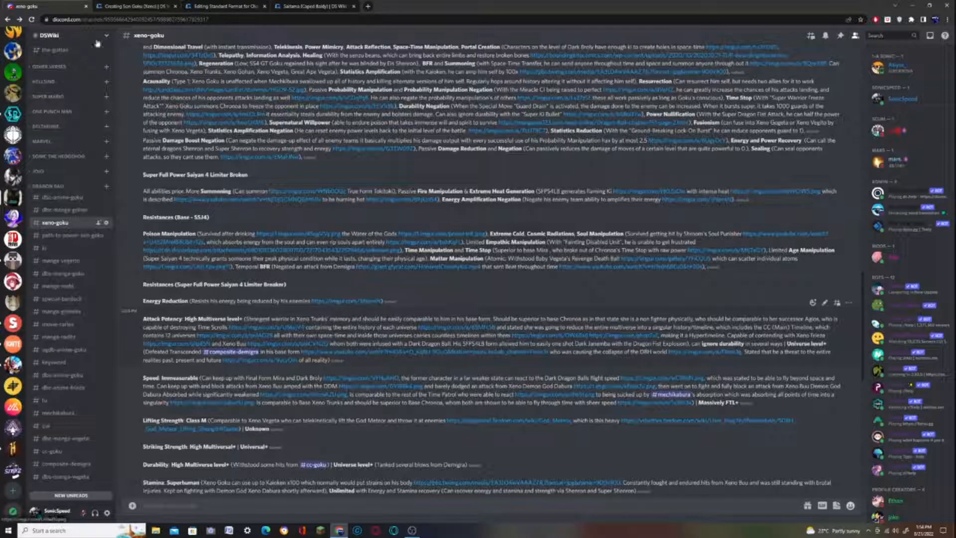
pyautogui.click(131, 6)
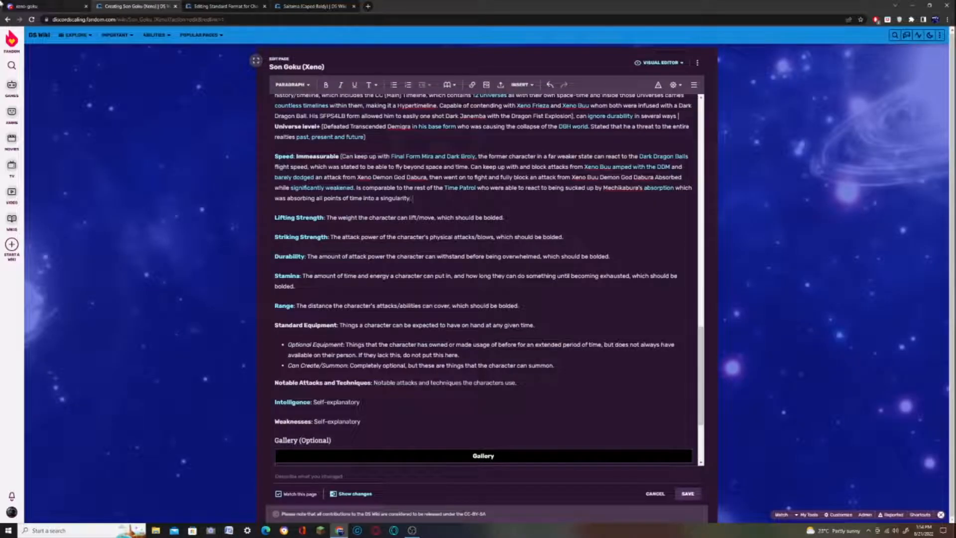
pyautogui.click(2, 3)
pyautogui.moveTo(256, 403); pyautogui.dragTo(616, 402)
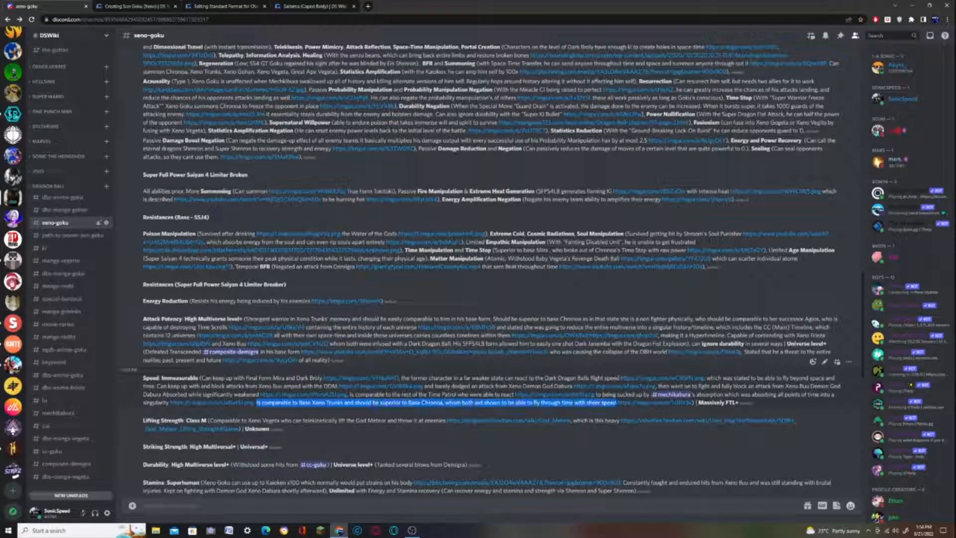
pyautogui.click(118, 5)
# - Link "whom both are shown to be able to fly through time with sheer speed" to its Imgur address from Discord and close the parenthesis
pyautogui.click(65, 5)
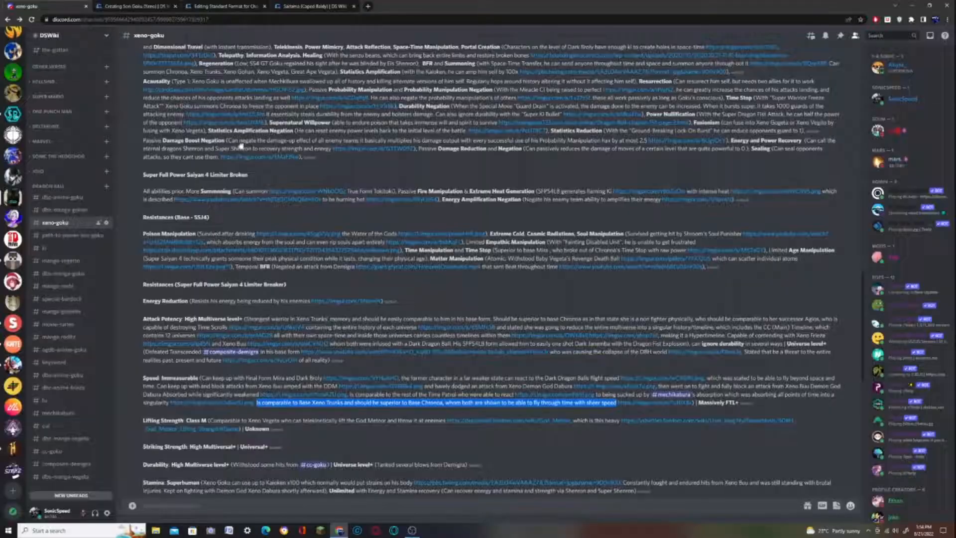
pyautogui.rightClick(639, 403)
pyautogui.click(657, 448)
pyautogui.click(117, 5)
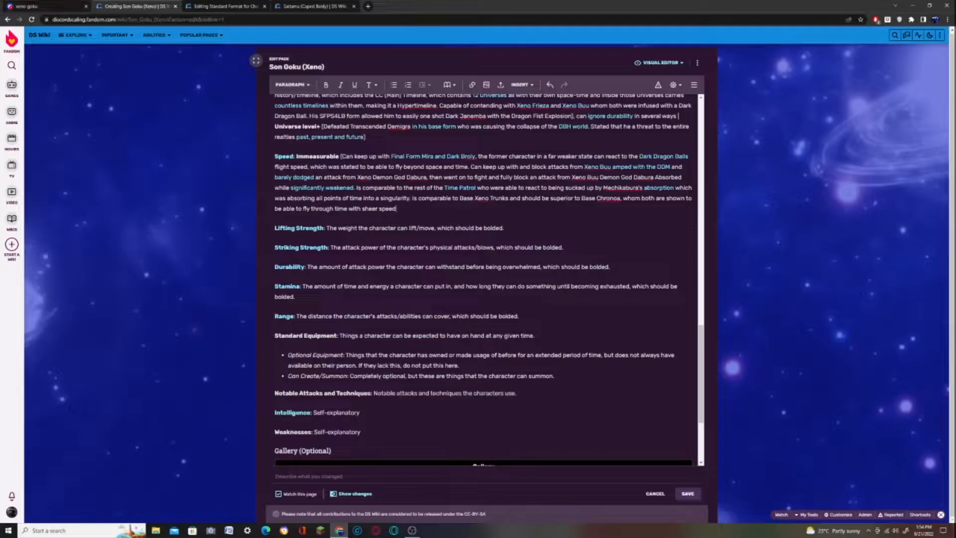
pyautogui.moveTo(397, 209); pyautogui.dragTo(622, 199)
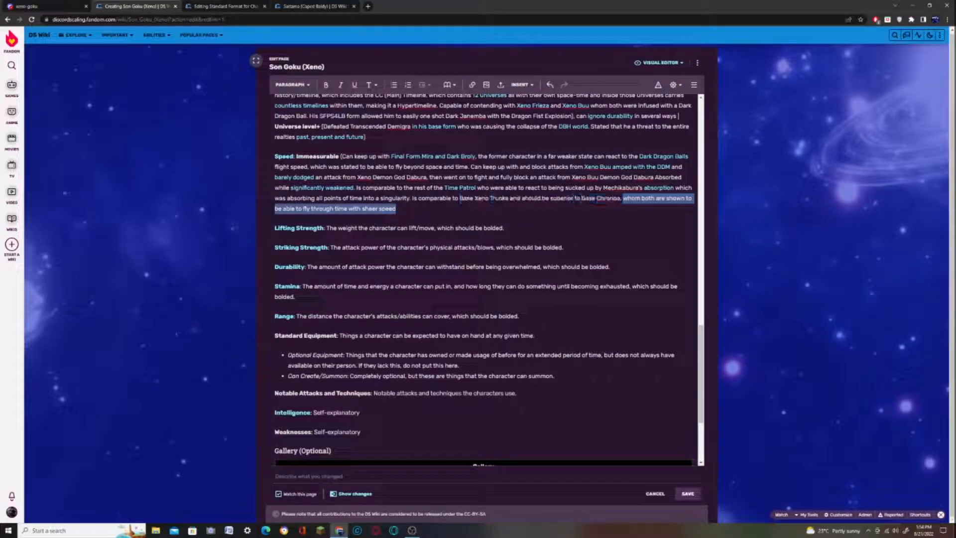
pyautogui.click(482, 86)
pyautogui.hotkey('ctrl', 'v')
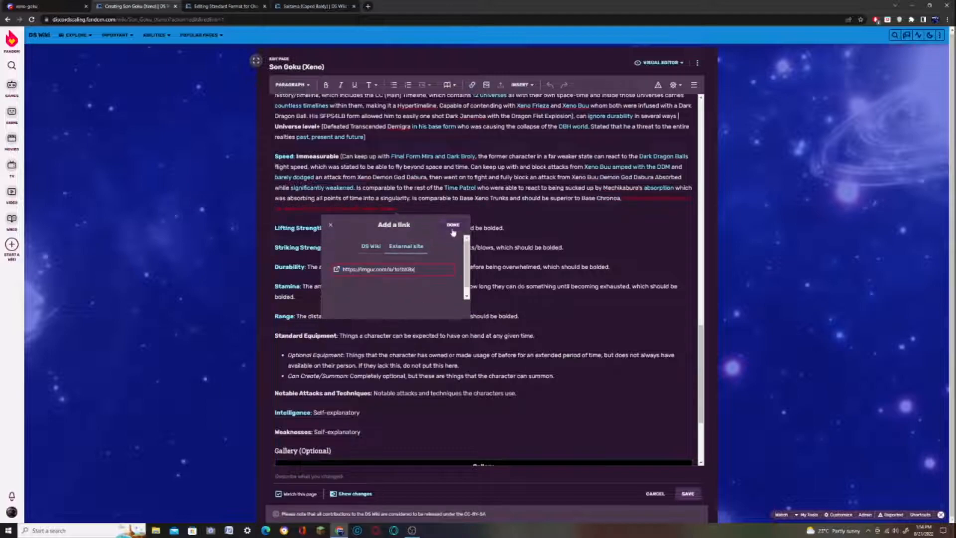
pyautogui.press('Return')
pyautogui.click(397, 209)
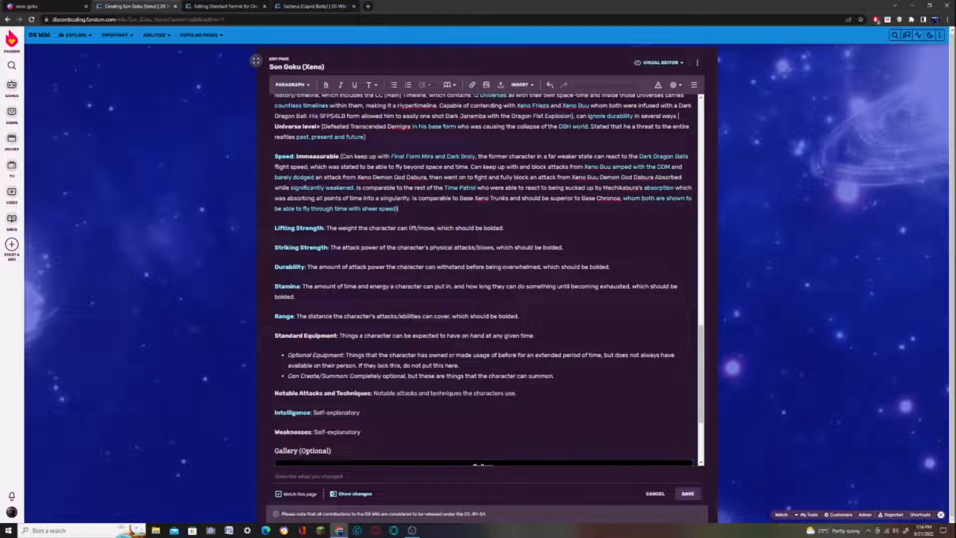
# - Replace the Lifting Strength placeholder with the Discord text from "Class M (Comparable to Xeno Vegeta" through "throw it at enemies", with "Class M" in bold
pyautogui.click(25, 6)
pyautogui.moveTo(185, 420); pyautogui.dragTo(445, 421)
pyautogui.click(132, 6)
pyautogui.moveTo(326, 228); pyautogui.dragTo(504, 228)
pyautogui.hotkey('ctrl', 'v')
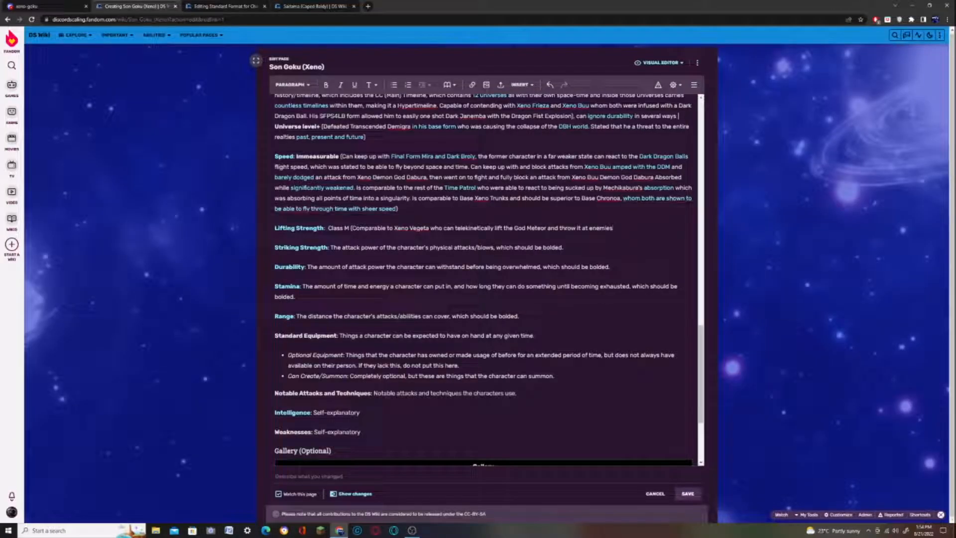
pyautogui.moveTo(327, 229); pyautogui.dragTo(349, 228)
pyautogui.click(326, 85)
# - Link "God Meteor" in Lifting Strength to the Dragon Ball Wiki God_Meteor address given in the Discord notes
pyautogui.click(45, 6)
pyautogui.click(476, 424)
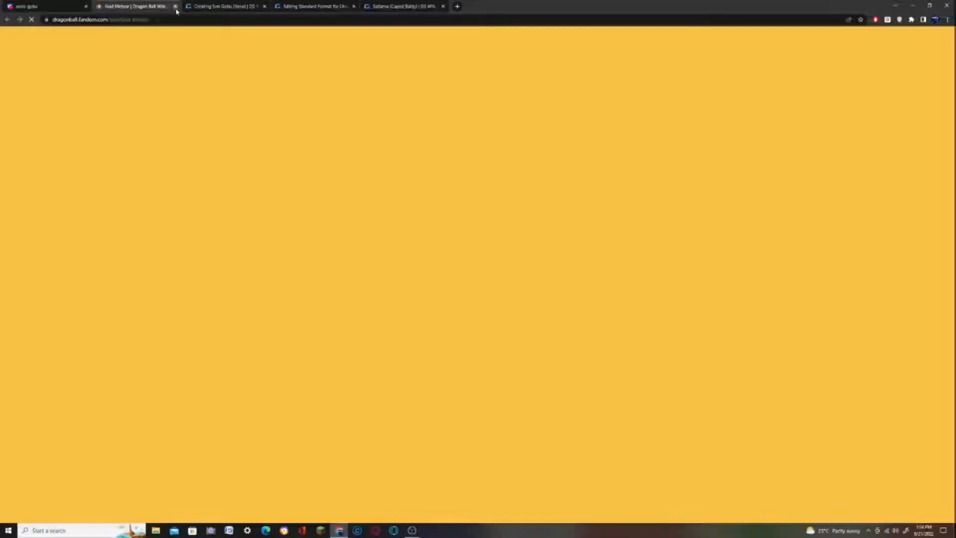
pyautogui.click(176, 7)
pyautogui.rightClick(543, 422)
pyautogui.click(562, 462)
pyautogui.click(135, 7)
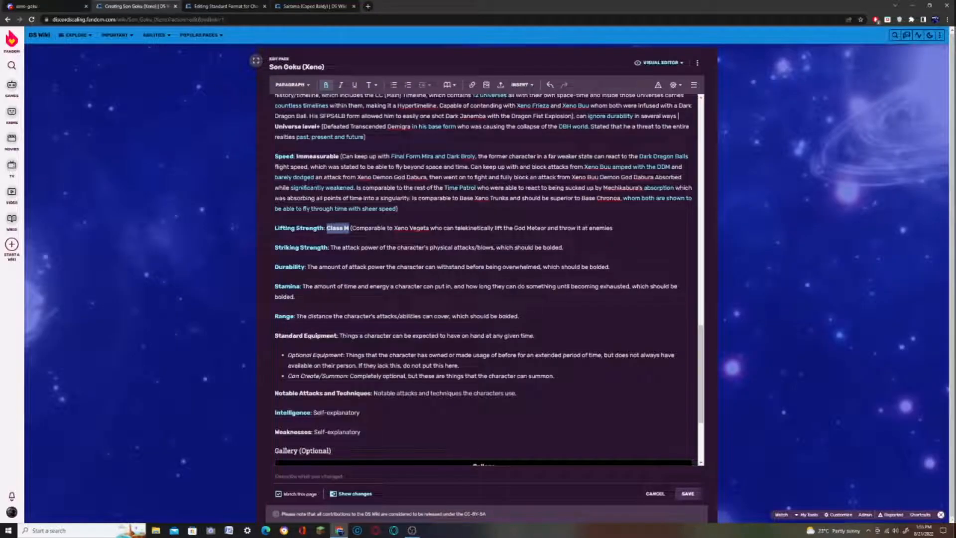
pyautogui.moveTo(514, 228); pyautogui.dragTo(547, 228)
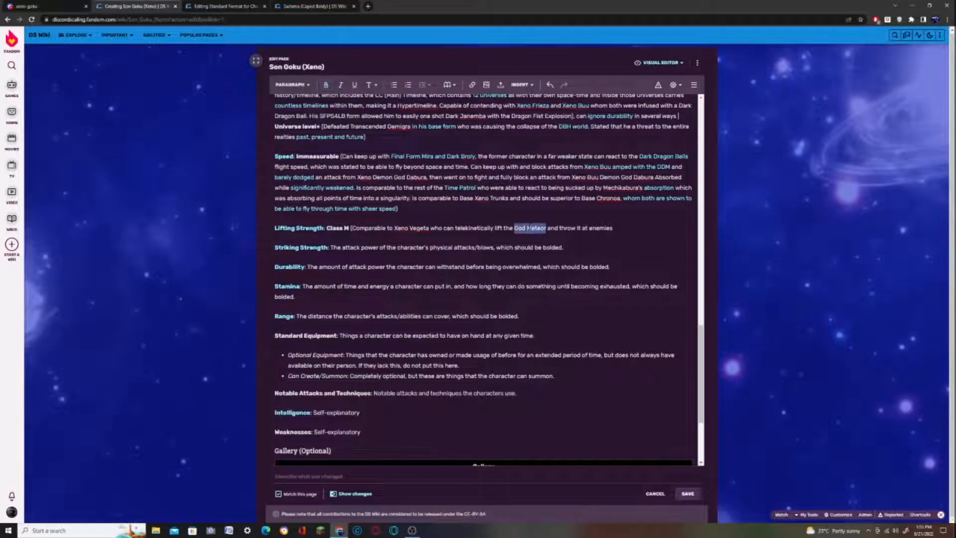
pyautogui.click(472, 86)
pyautogui.hotkey('ctrl', 'v')
pyautogui.press('Return')
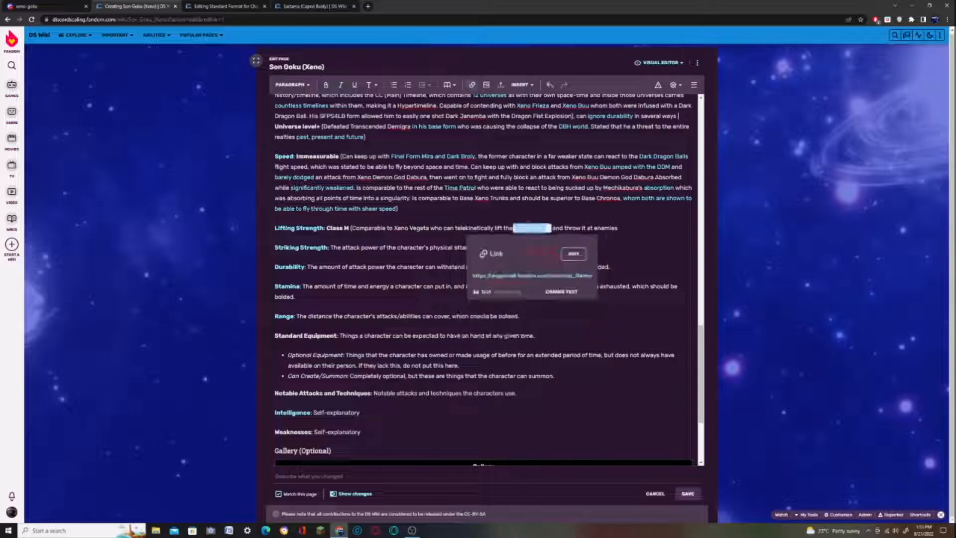
# - Append ", which is this heavy" from the Discord notes after "throw it at enemies" in Lifting Strength
pyautogui.click(2, 5)
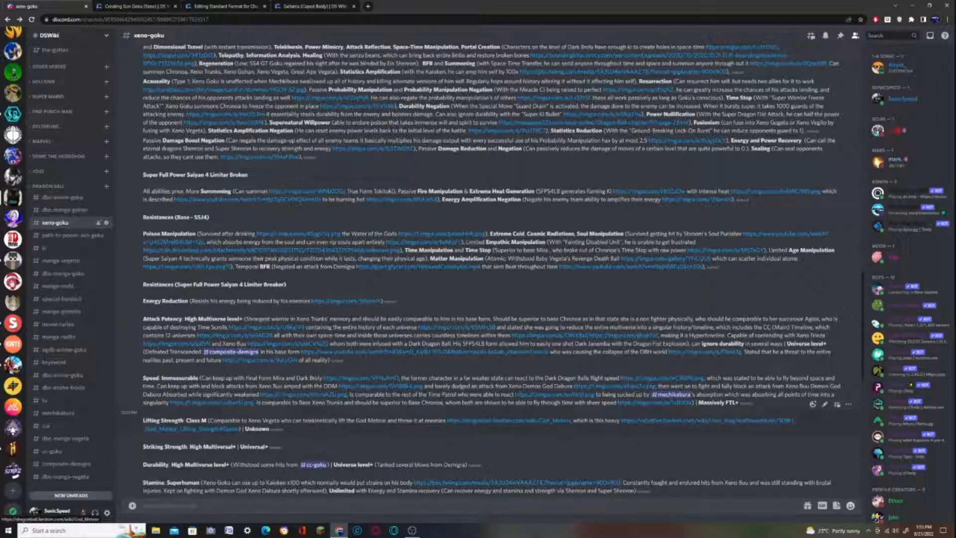
pyautogui.moveTo(575, 421); pyautogui.dragTo(614, 439)
pyautogui.click(162, 3)
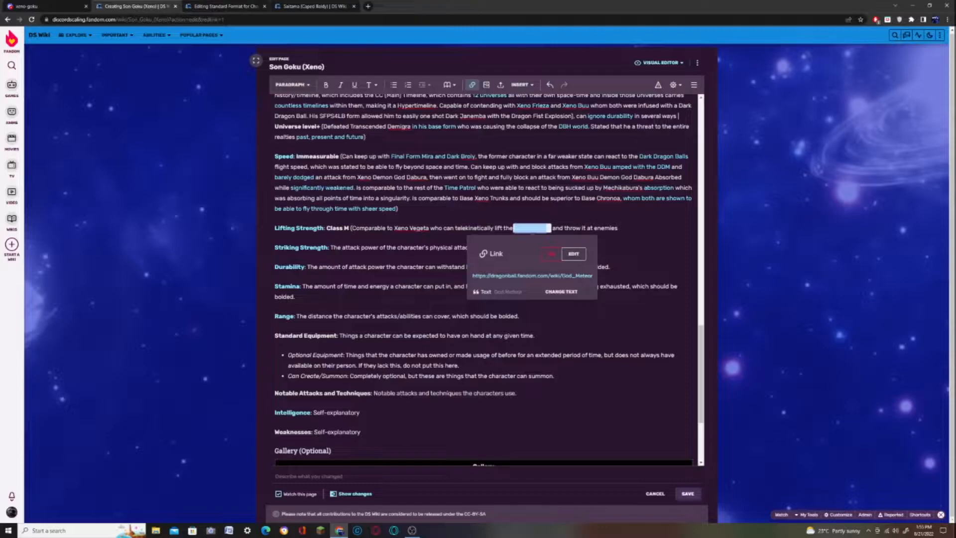
pyautogui.hotkey('ctrl', 'v')
# - Link "which is this heavy" in Lifting Strength to the God Meteor lifting strength blog address that follows it in the Discord notes
pyautogui.click(40, 6)
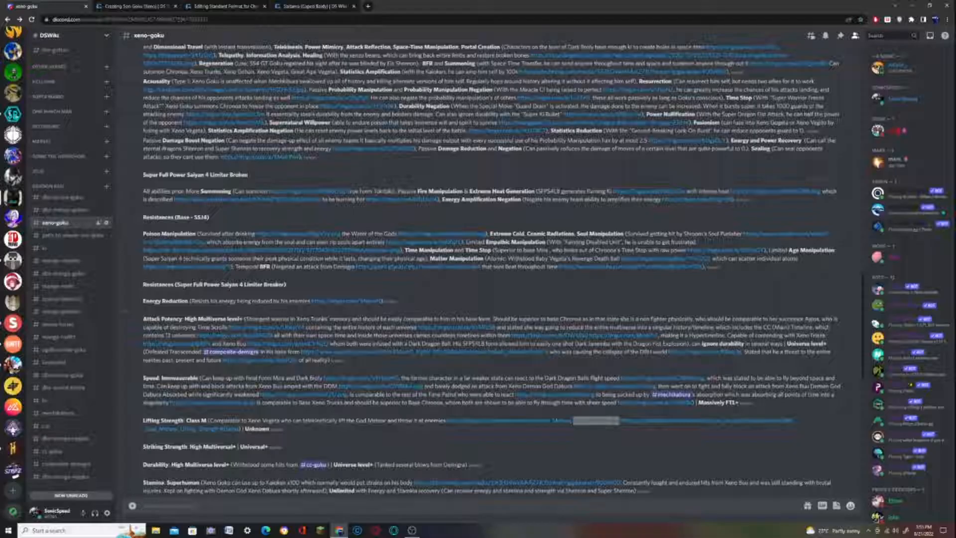
pyautogui.rightClick(706, 426)
pyautogui.click(722, 468)
pyautogui.click(139, 6)
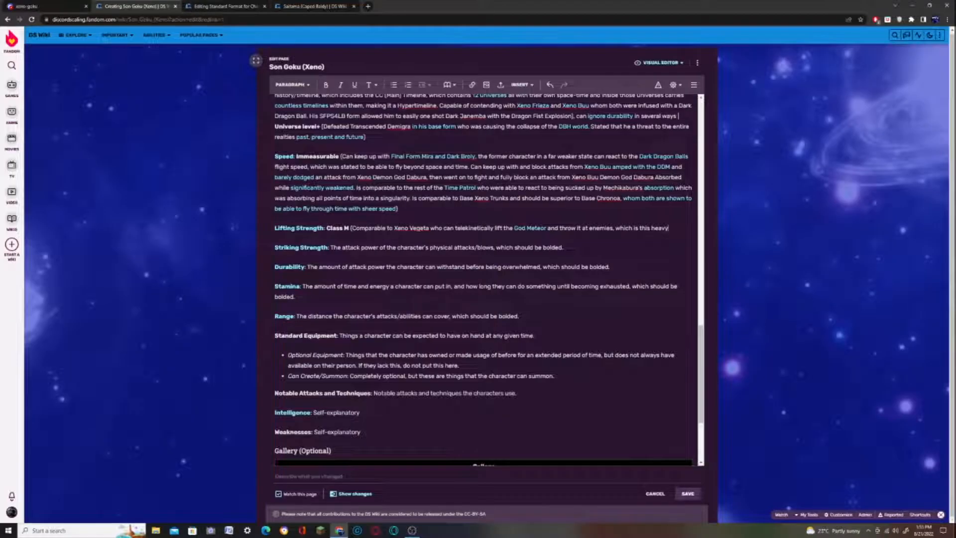
pyautogui.moveTo(616, 228); pyautogui.dragTo(668, 228)
pyautogui.click(473, 85)
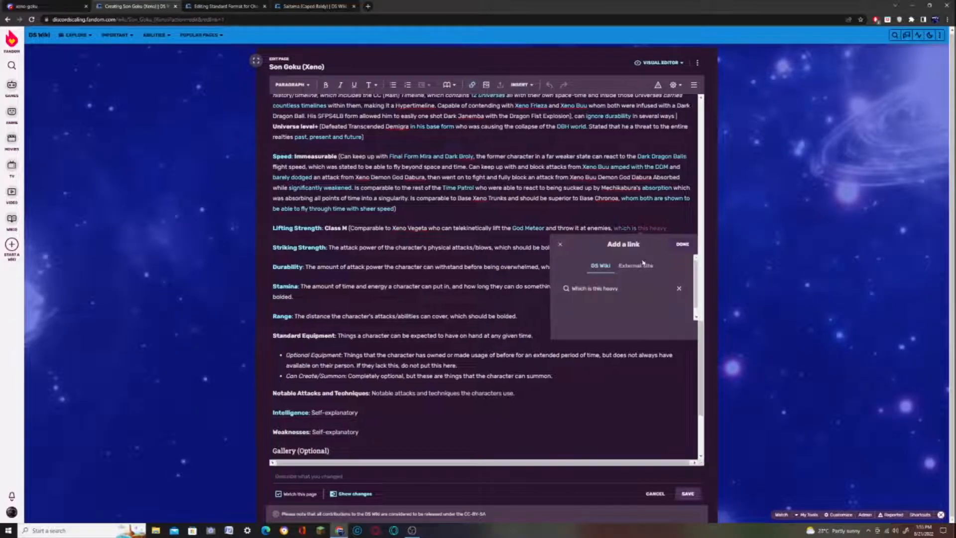
pyautogui.hotkey('ctrl', 'v')
pyautogui.press('Return')
pyautogui.press('Right')
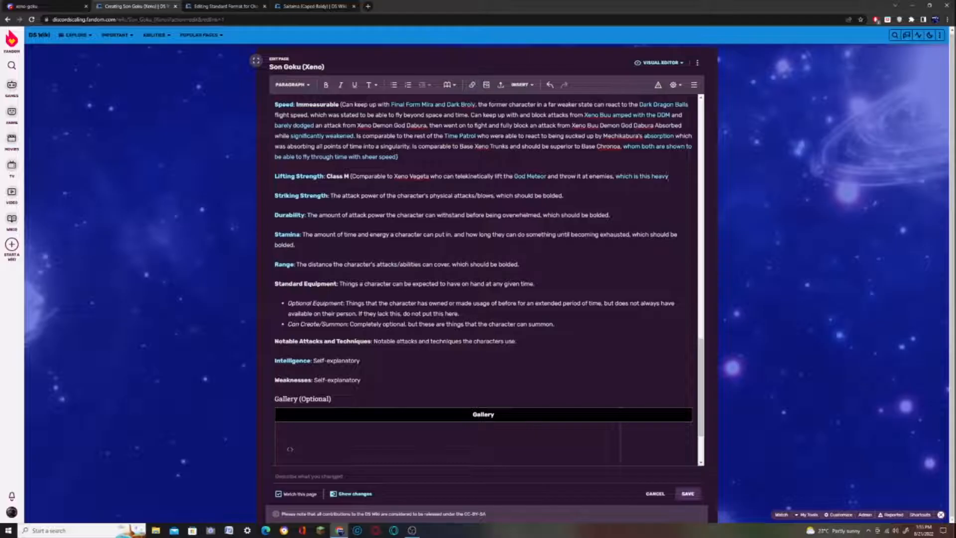
# - Finish the Lifting Strength entry with ") | Unknown" and make "Unknown" bold
pyautogui.click(8, 4)
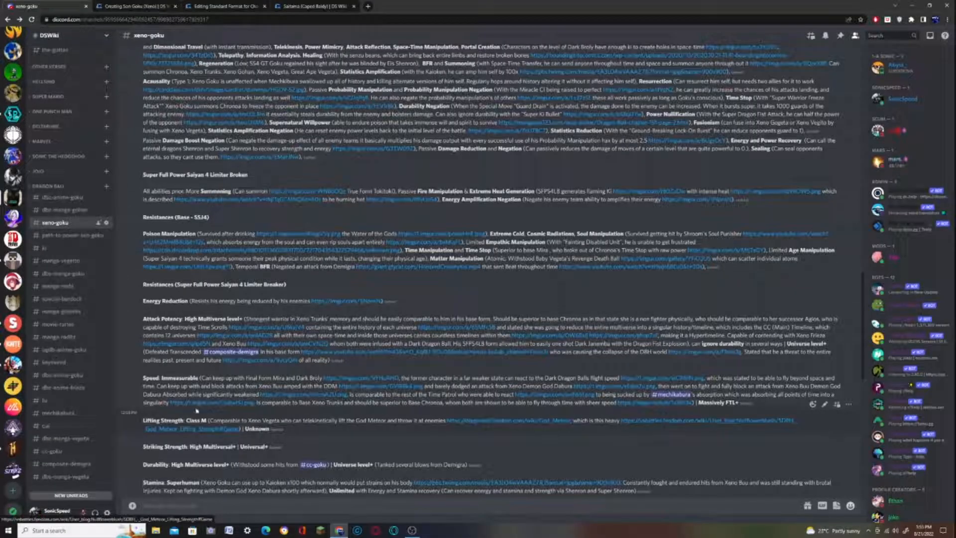
pyautogui.click(135, 6)
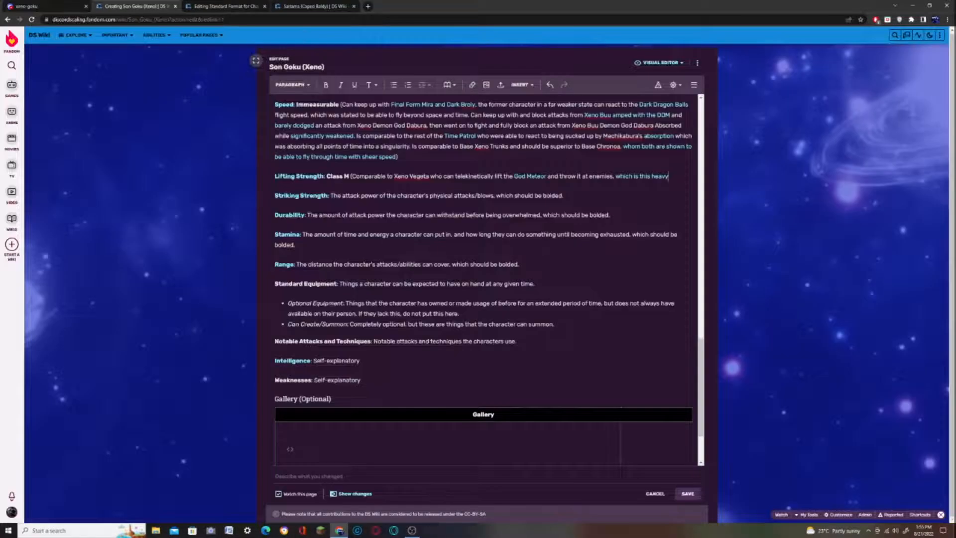
pyautogui.write(') | Unknown')
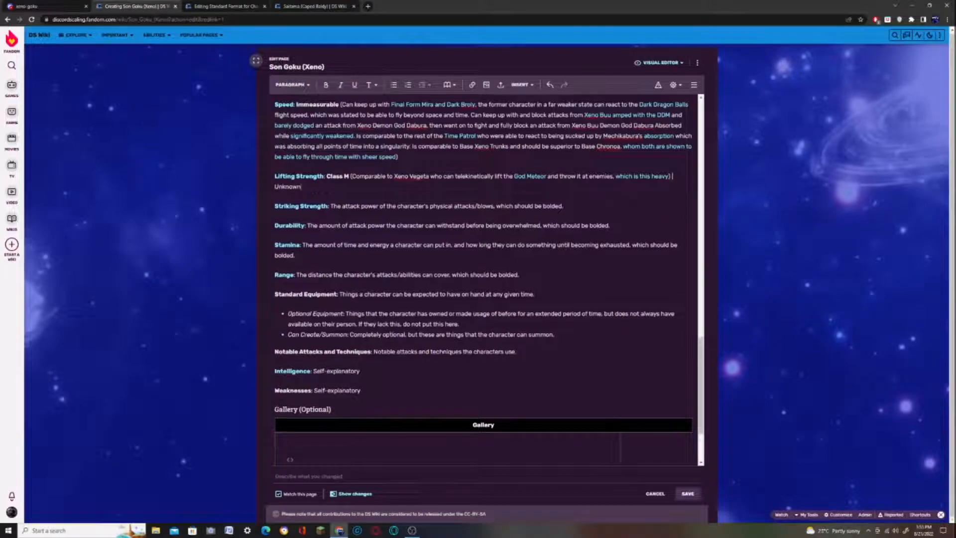
pyautogui.hotkey('ctrl', 'shift', 'Left')
pyautogui.click(325, 85)
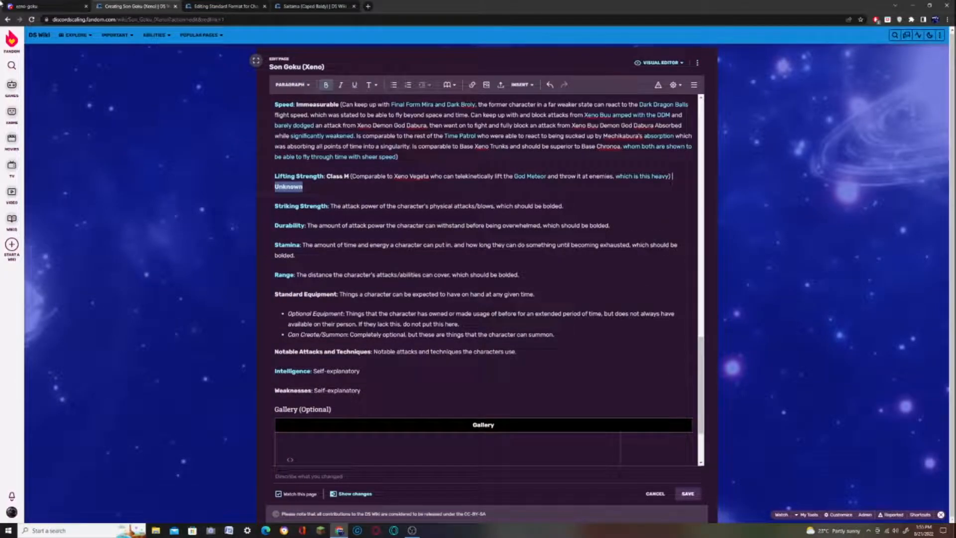
# - Replace the Striking Strength placeholder with "High Multiversal+ | Universal+" from Discord and make both ratings bold
pyautogui.click(44, 6)
pyautogui.moveTo(202, 447); pyautogui.dragTo(149, 439)
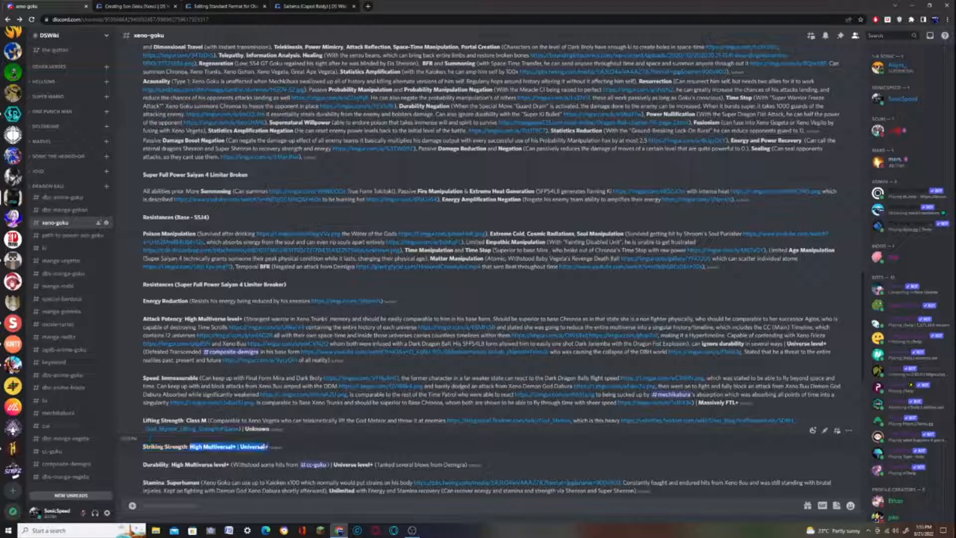
pyautogui.click(132, 6)
pyautogui.moveTo(331, 206); pyautogui.dragTo(563, 206)
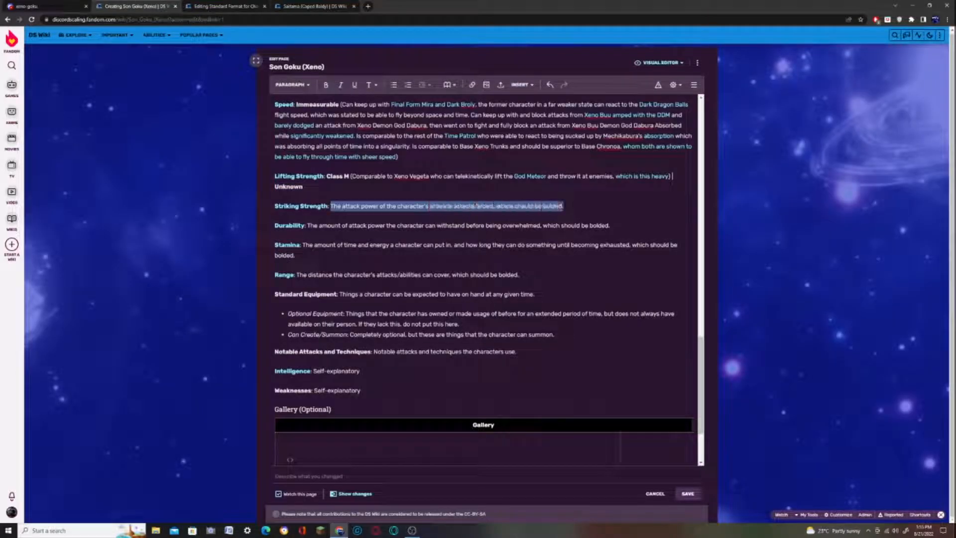
pyautogui.hotkey('ctrl', 'v')
pyautogui.moveTo(331, 206); pyautogui.dragTo(375, 206)
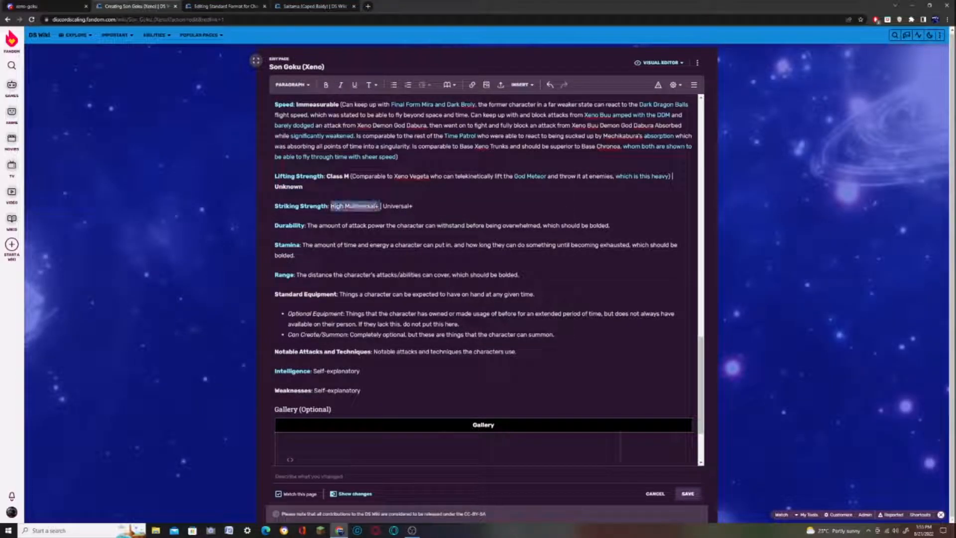
pyautogui.click(325, 84)
pyautogui.moveTo(387, 206); pyautogui.dragTo(415, 206)
# - Replace the Durability placeholder with the High Multiverse level+ and Universe level+ text from Discord, changing the "cc-goku" channel tag to "CC Goku"
pyautogui.click(54, 6)
pyautogui.scroll(-2, 197, 457)
pyautogui.moveTo(171, 390); pyautogui.dragTo(466, 390)
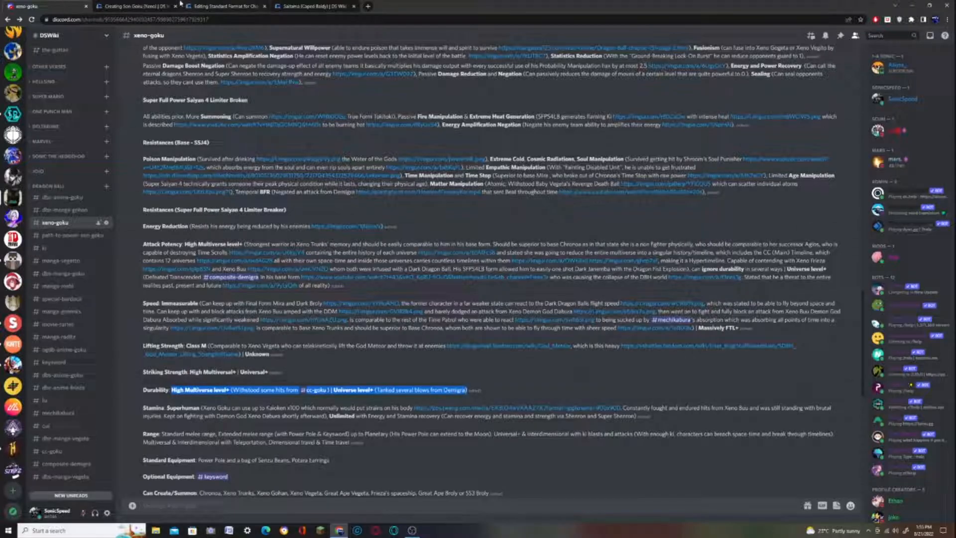
pyautogui.click(144, 6)
pyautogui.moveTo(306, 225); pyautogui.dragTo(620, 225)
pyautogui.hotkey('ctrl', 'v')
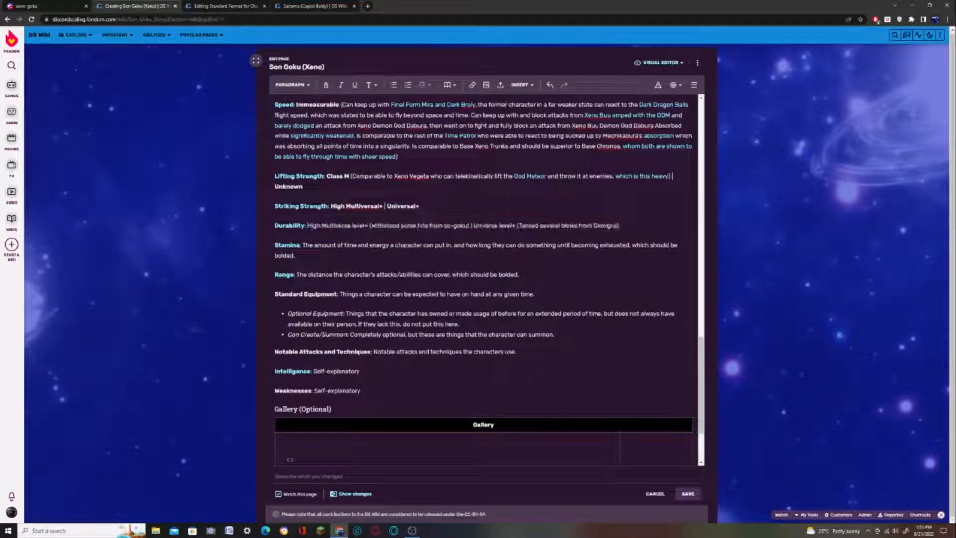
pyautogui.moveTo(443, 226); pyautogui.dragTo(468, 226)
pyautogui.write('CC Goku')
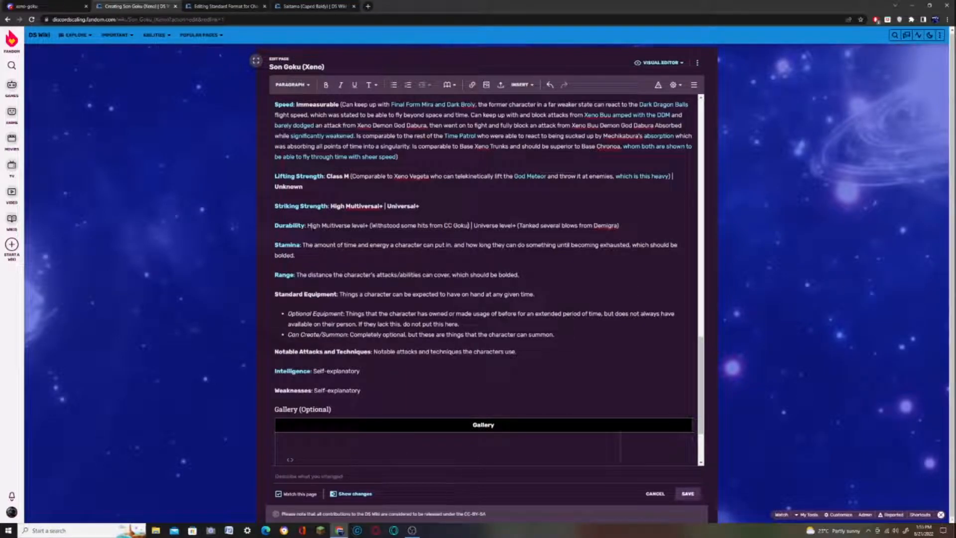
# - Make "High Multiverse level+" and "Universe level+" bold in the Durability entry
pyautogui.moveTo(307, 225); pyautogui.dragTo(369, 225)
pyautogui.click(326, 85)
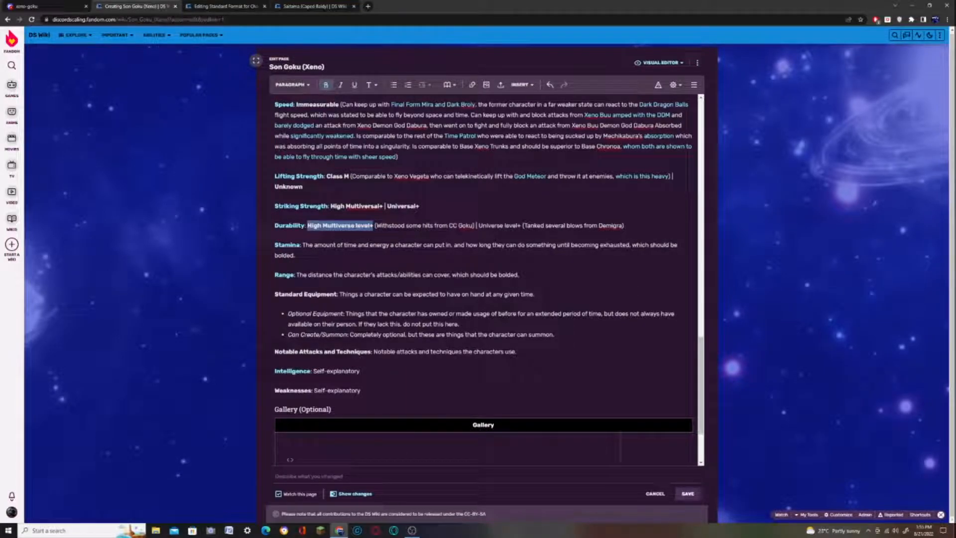
pyautogui.moveTo(478, 225); pyautogui.dragTo(518, 226)
pyautogui.click(326, 85)
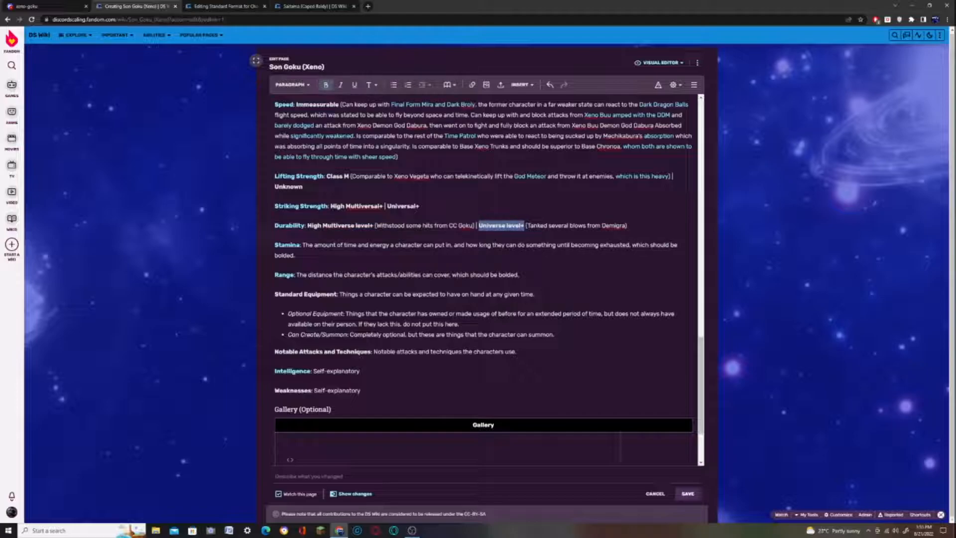
# - Replace the Stamina placeholder with the Discord text from "Superhuman (Xeno Goku" through "strains on his body", keeping Range in its own paragraph
pyautogui.click(28, 6)
pyautogui.moveTo(167, 408); pyautogui.dragTo(412, 408)
pyautogui.click(145, 5)
pyautogui.moveTo(302, 245); pyautogui.dragTo(274, 265)
pyautogui.hotkey('ctrl', 'v')
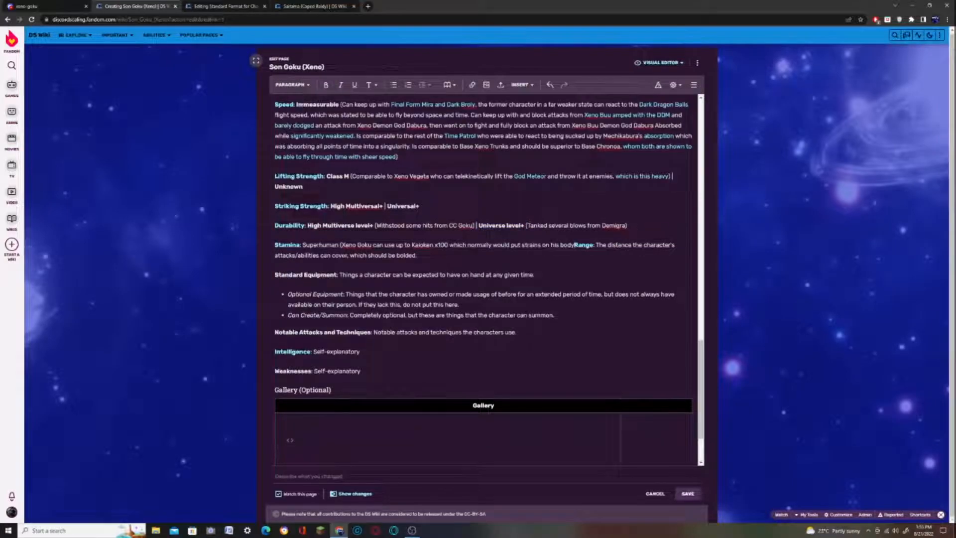
pyautogui.press('Return')
# - Link "Kaioken x100" in the Stamina entry to the source image URL copied from the Discord Stamina note
pyautogui.click(27, 6)
pyautogui.rightClick(442, 410)
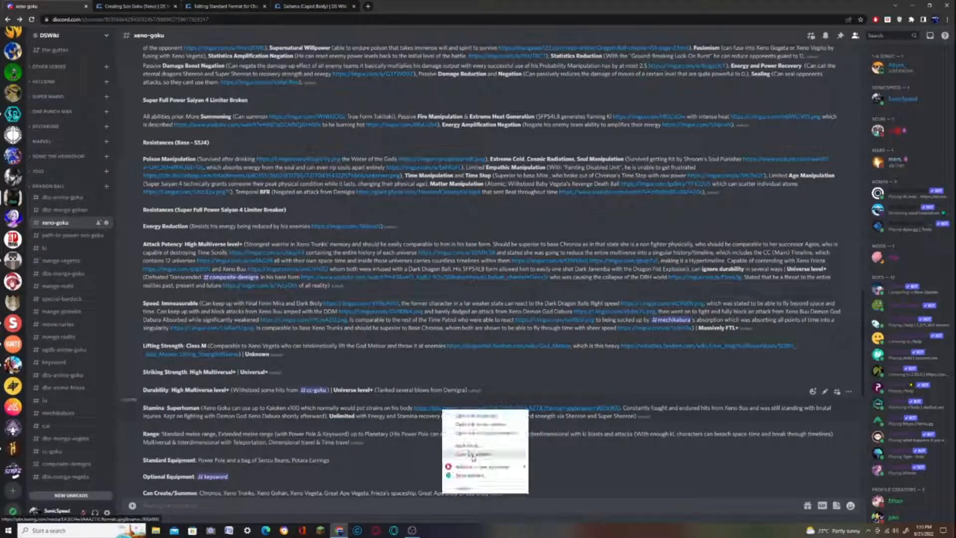
pyautogui.click(473, 454)
pyautogui.click(142, 6)
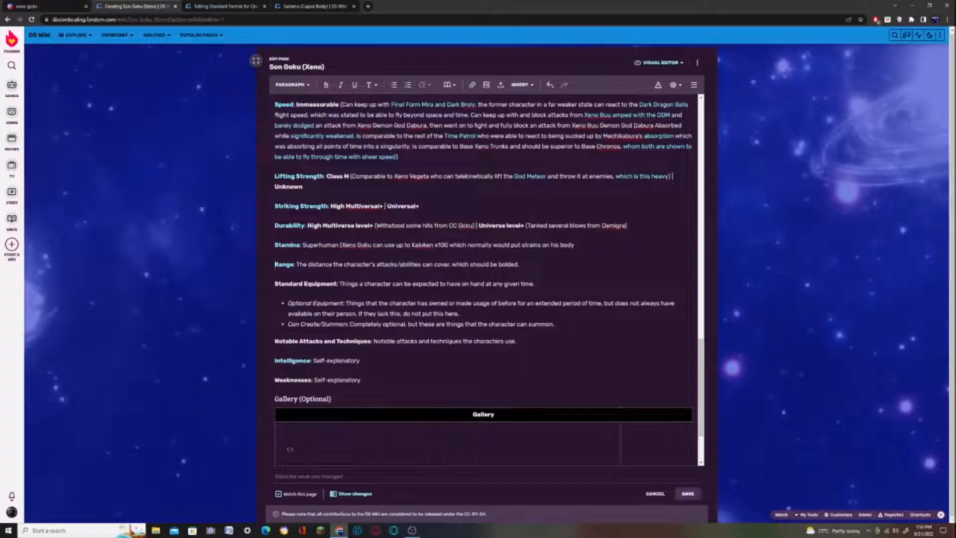
pyautogui.moveTo(412, 245); pyautogui.dragTo(448, 245)
pyautogui.click(469, 87)
pyautogui.click(438, 281)
pyautogui.hotkey('ctrl', 'v')
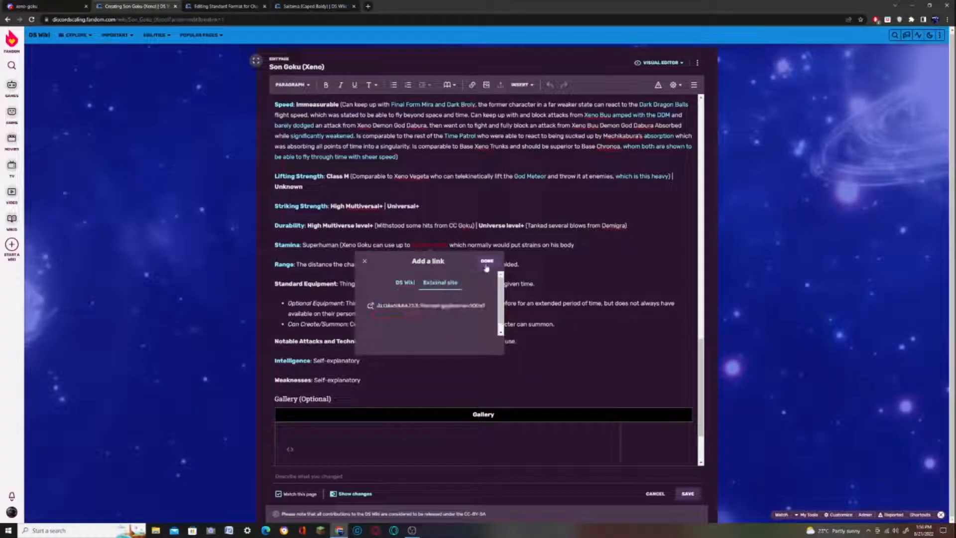
pyautogui.click(487, 263)
# - Append the rest of the Discord Stamina text, from "Constantly fought" to "Super Shenron", and make "Superhuman" and "Unlimited" bold
pyautogui.click(20, 6)
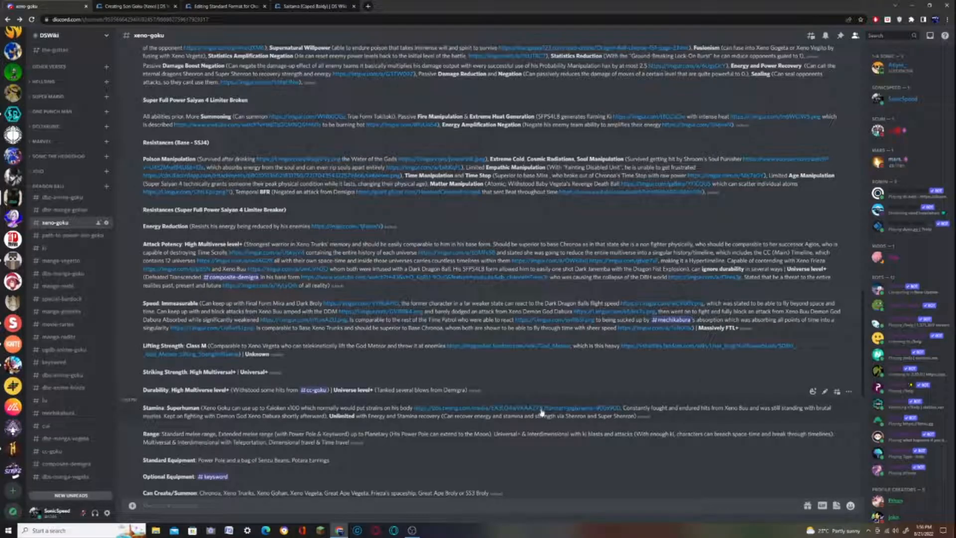
pyautogui.moveTo(624, 408); pyautogui.dragTo(634, 416)
pyautogui.hotkey('ctrl', 'c')
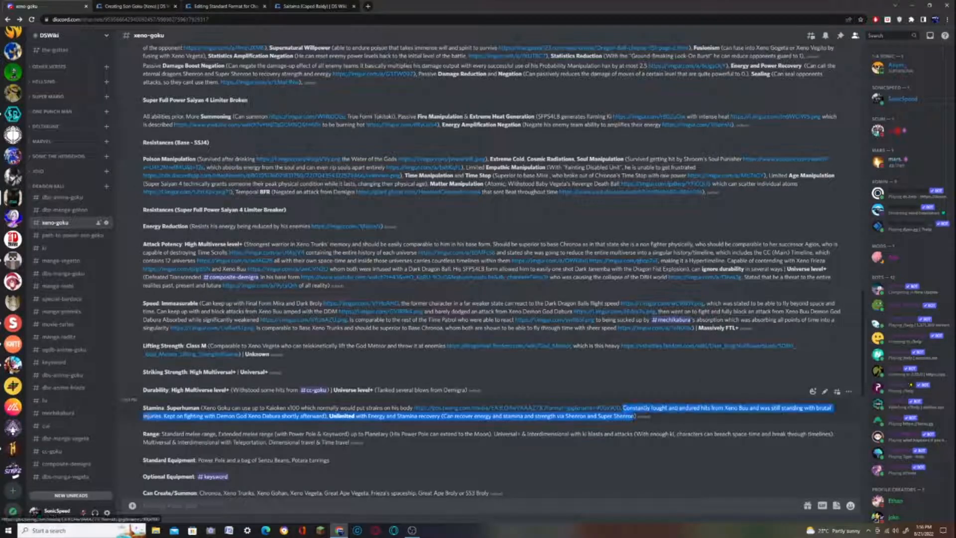
pyautogui.click(170, 8)
pyautogui.click(326, 86)
pyautogui.press('End')
pyautogui.hotkey('ctrl', 'v')
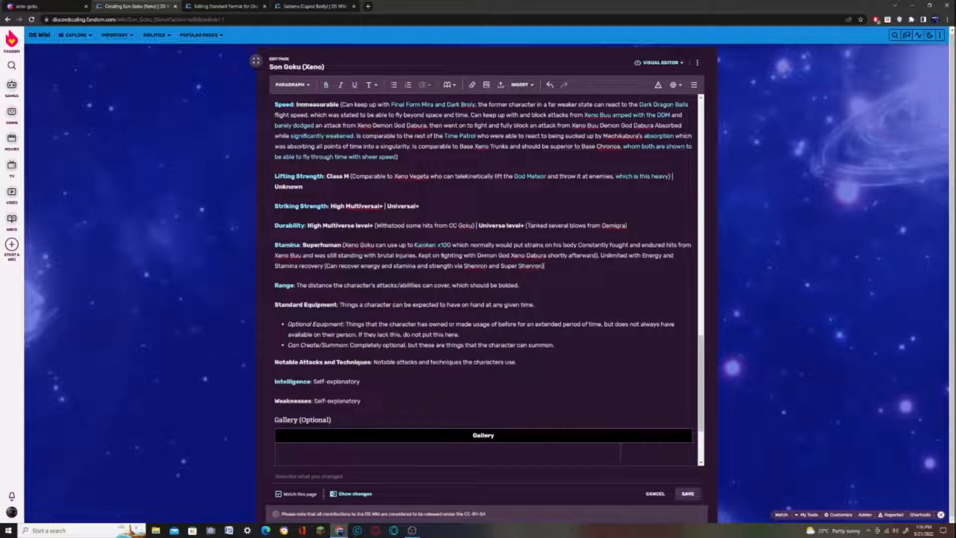
pyautogui.doubleClick(614, 255)
pyautogui.click(326, 85)
# - Replace the Range placeholder with the Discord range text and correct the spelling of "breach"
pyautogui.click(45, 6)
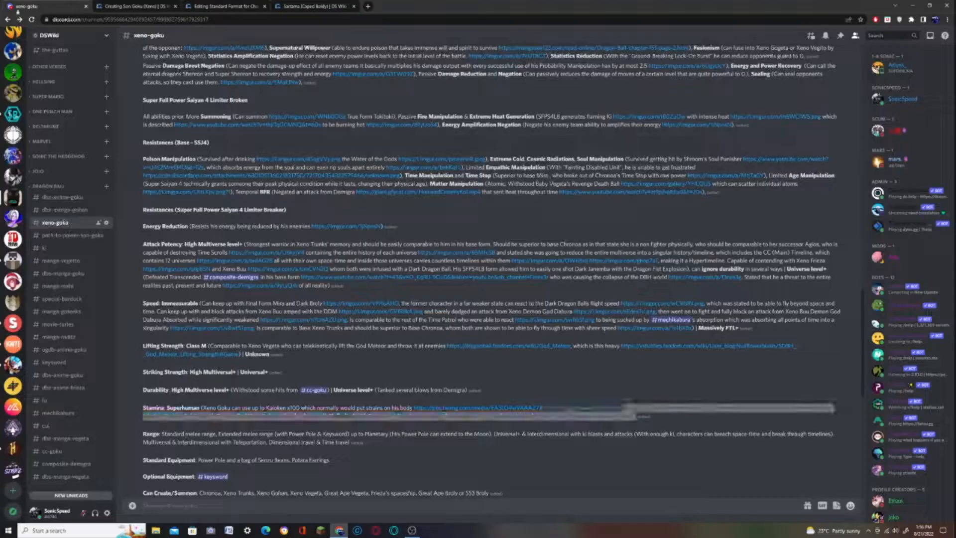
pyautogui.moveTo(162, 434); pyautogui.dragTo(349, 442)
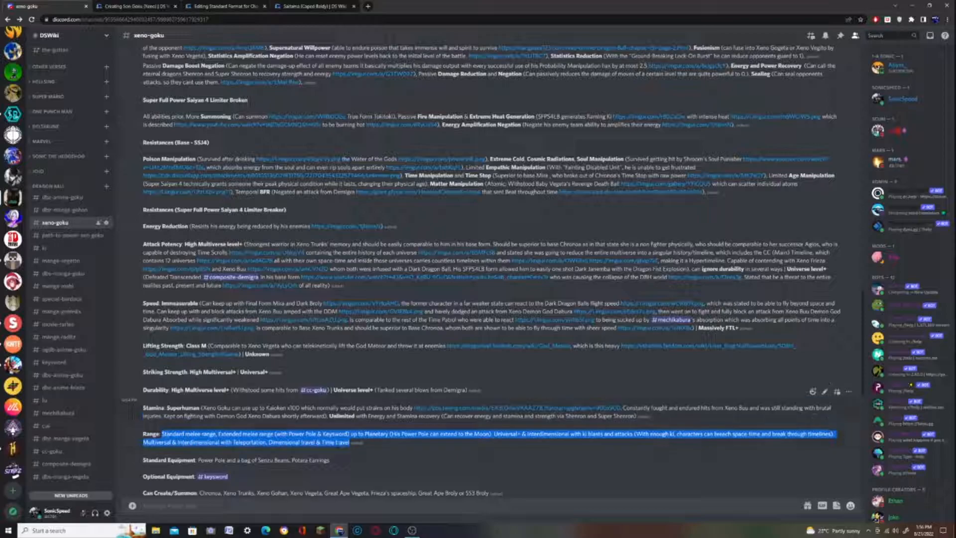
pyautogui.click(149, 6)
pyautogui.moveTo(296, 284); pyautogui.dragTo(518, 285)
pyautogui.write('Standard melee range, Extended melee range (with Power Pole & Keysword) up to Planetary (His Power Pole can extend to the Moon). Universal+ & Interdimensional with ki blasts and attacks (With enough ki, characters can breach space-time and break through timelines). Multiversal & Interdimensional with Teleportation, Dimensional travel & Time travel')
pyautogui.click(529, 295)
pyautogui.press('BackSpace')
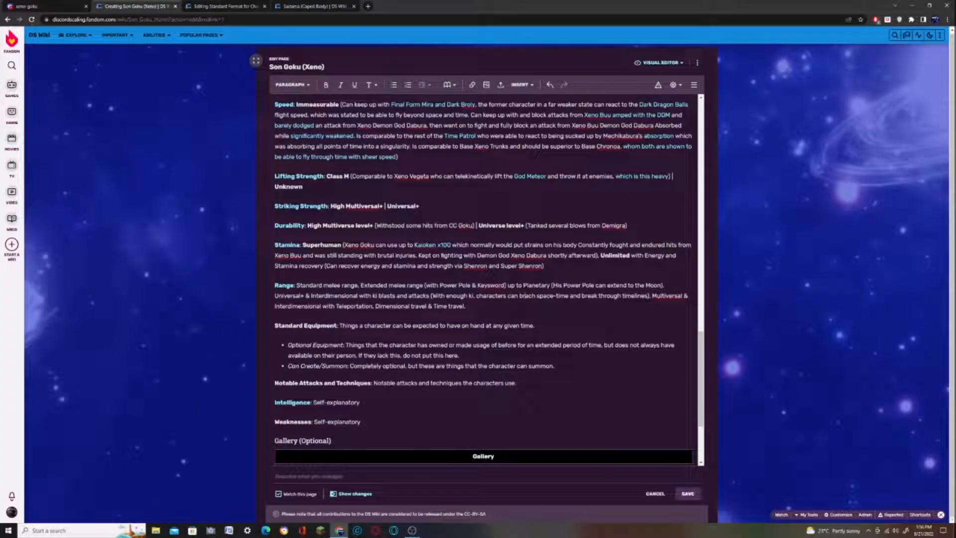
pyautogui.write('e')
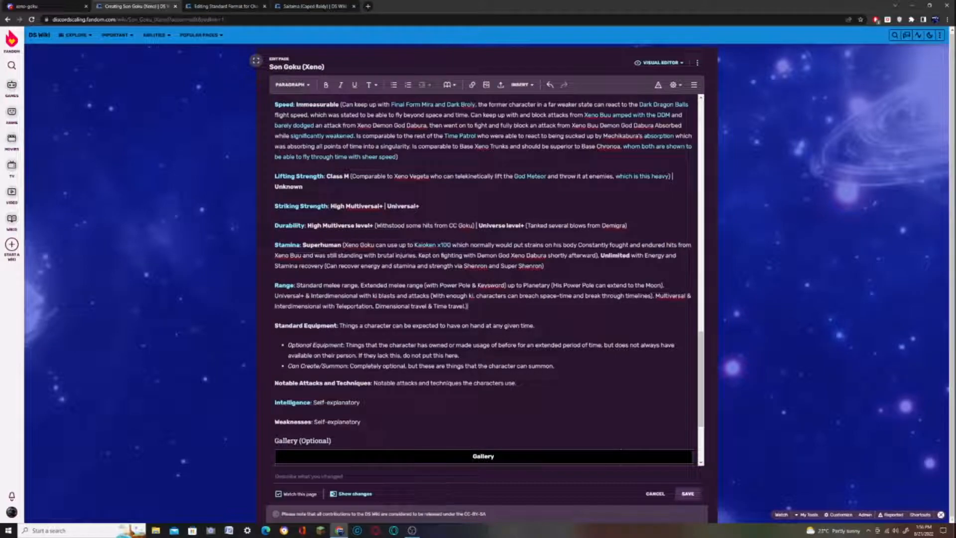
# - Replace the Standard Equipment placeholder with "Power Pole and a bag of Senzu Beans, Potara Earrings" from Discord
pyautogui.click(43, 7)
pyautogui.click(206, 459)
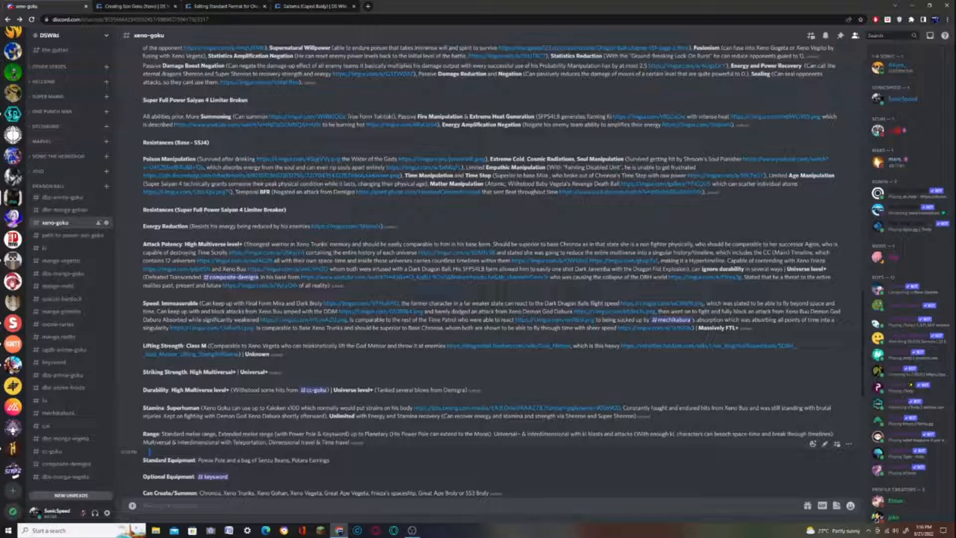
pyautogui.moveTo(197, 459); pyautogui.dragTo(331, 459)
pyautogui.hotkey('ctrl', 'c')
pyautogui.click(132, 6)
pyautogui.doubleClick(348, 325)
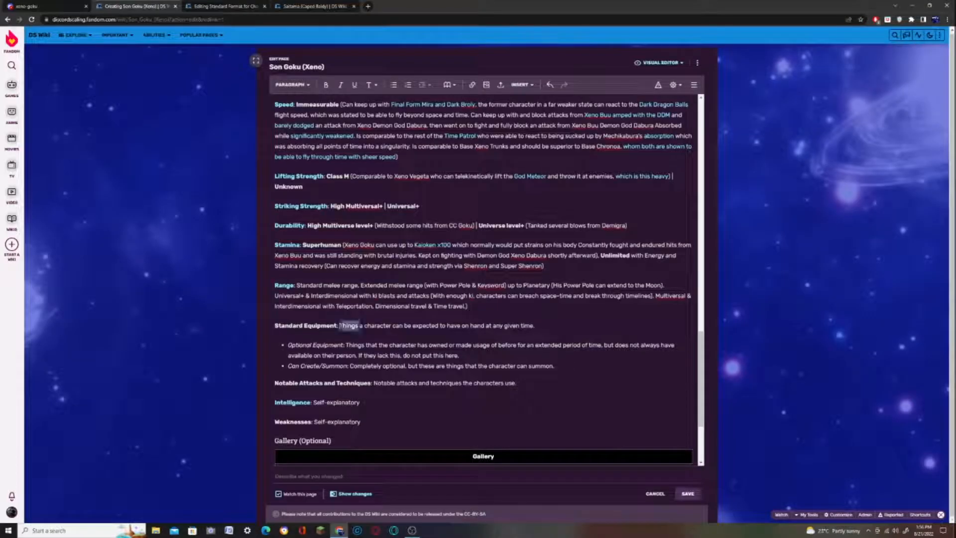
pyautogui.moveTo(349, 325); pyautogui.dragTo(535, 325)
pyautogui.hotkey('ctrl', 'v')
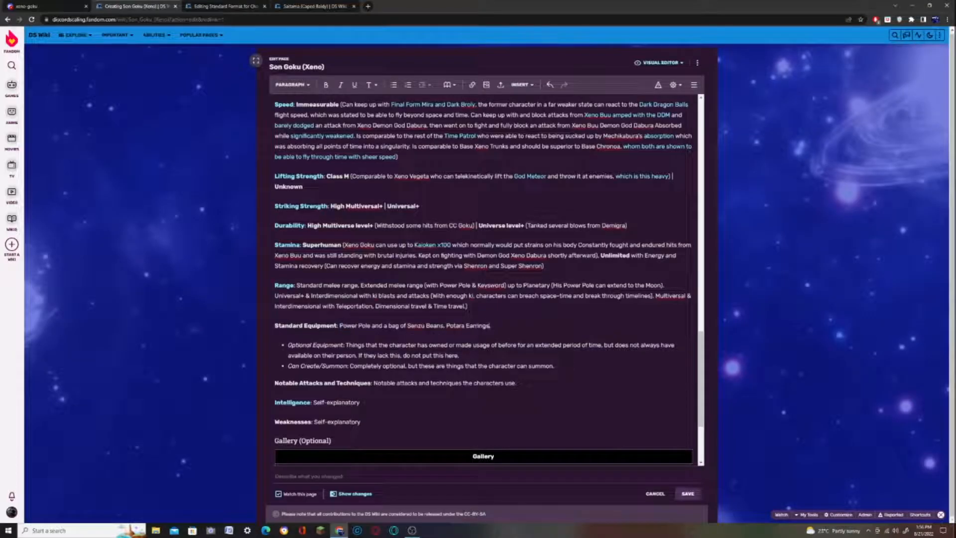
# - Check the optional equipment in Discord and replace the Optional Equipment placeholder with "Keysword"
pyautogui.click(42, 7)
pyautogui.scroll(-2, 241, 402)
pyautogui.click(132, 6)
pyautogui.doubleClick(355, 345)
pyautogui.moveTo(355, 344); pyautogui.dragTo(459, 355)
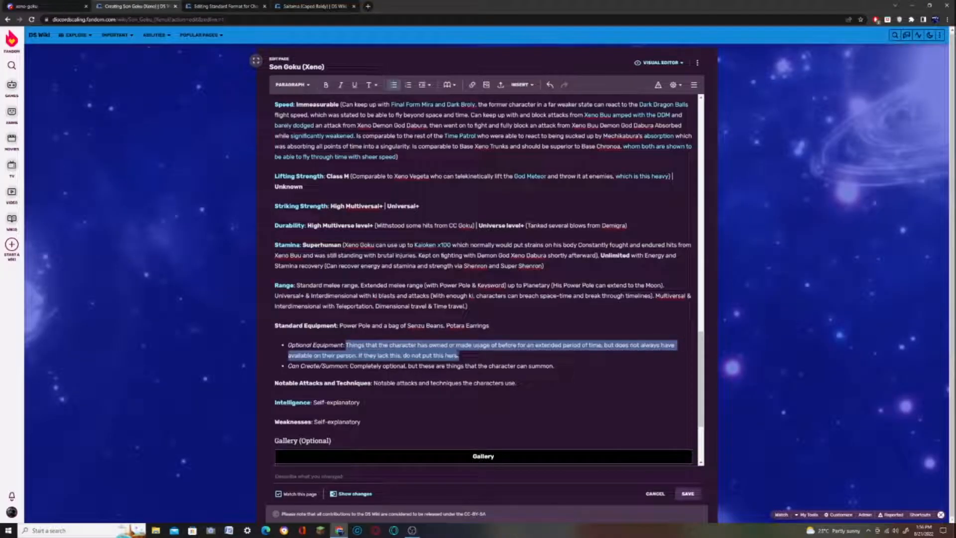
pyautogui.write('Keysword')
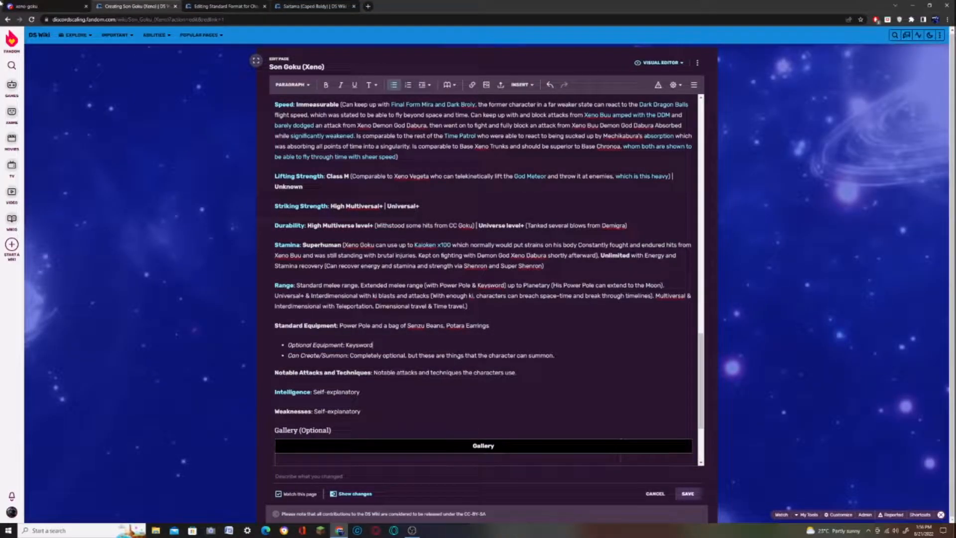
# - Replace the Can Create/Summon placeholder with the Discord list from "Chronoa, Xeno Trunks" to "Great Ape Broly or SS3 Broly"
pyautogui.click(2, 4)
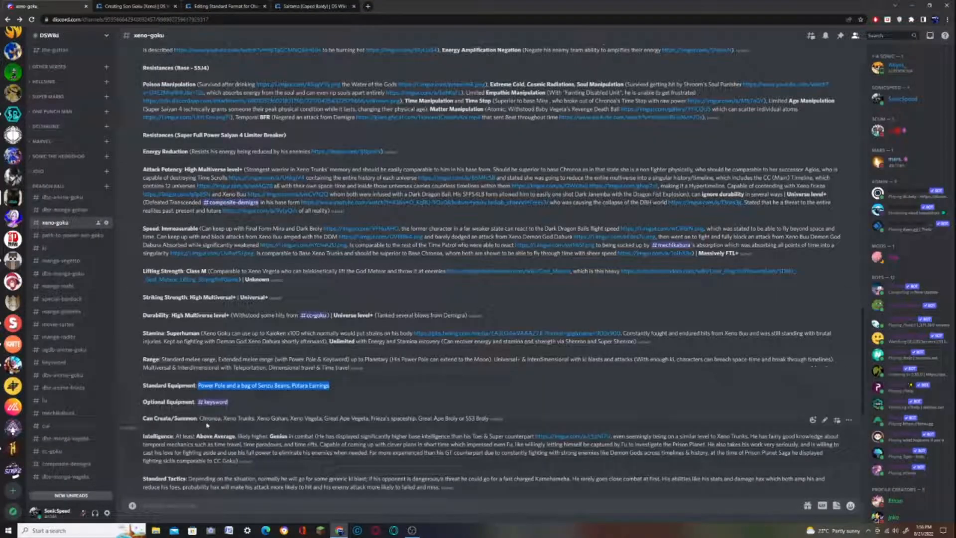
pyautogui.moveTo(222, 418); pyautogui.dragTo(199, 418)
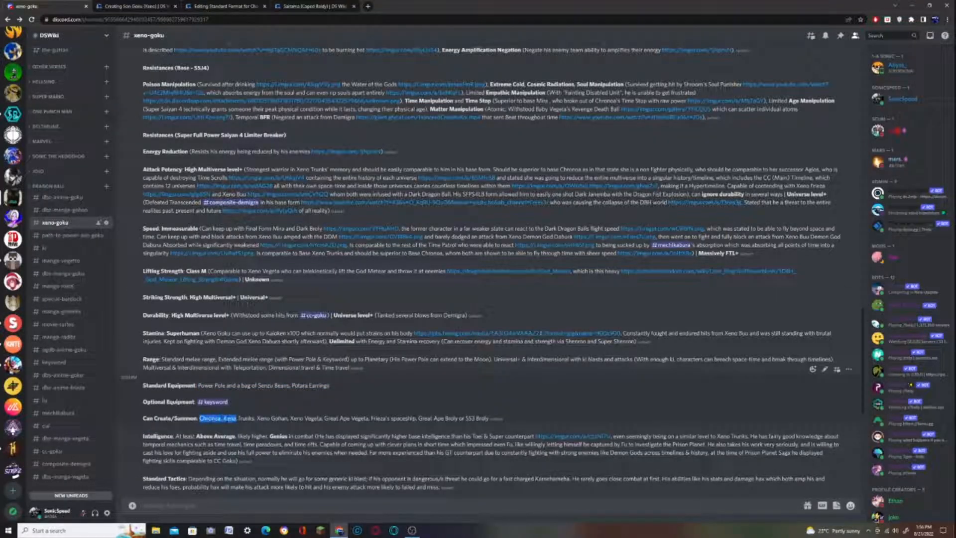
pyautogui.moveTo(270, 420); pyautogui.dragTo(490, 420)
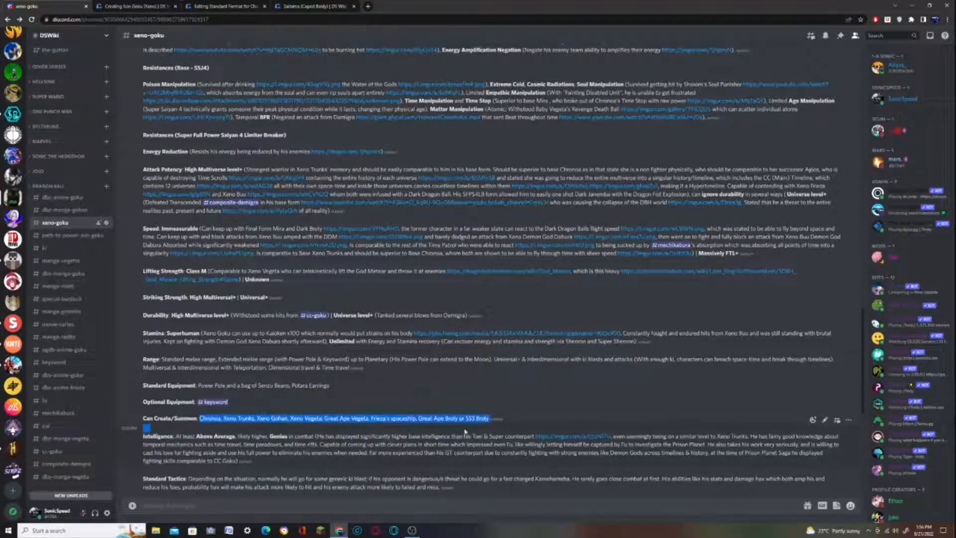
pyautogui.click(135, 6)
pyautogui.moveTo(350, 356); pyautogui.dragTo(554, 355)
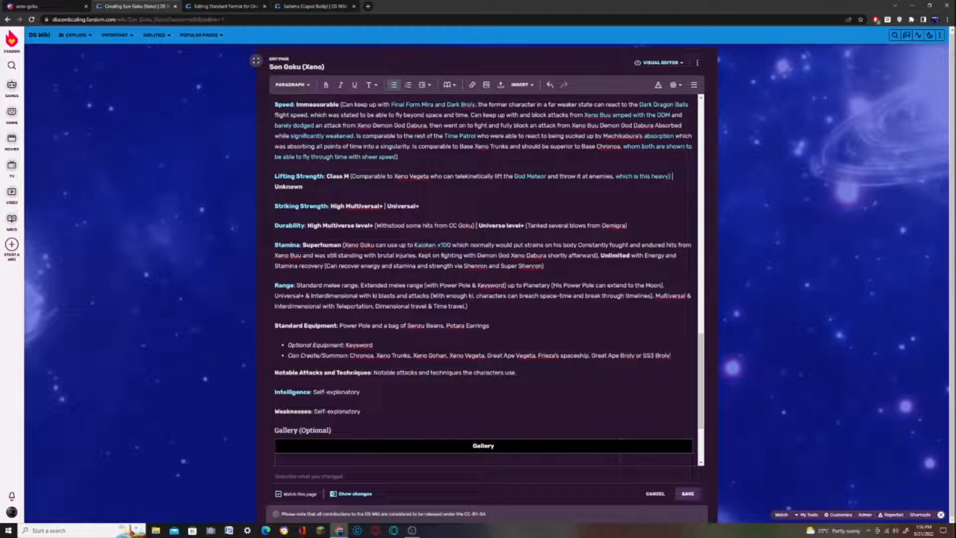
# - Delete the Notable Attacks and Techniques entry from the profile
pyautogui.tripleClick(353, 373)
pyautogui.press('BackSpace')
pyautogui.press('BackSpace')
# - Replace the Intelligence placeholder with the Discord text up to "Toei & Super counterpart" and make "Above Average", "higher" and "Genius" bold
pyautogui.click(34, 7)
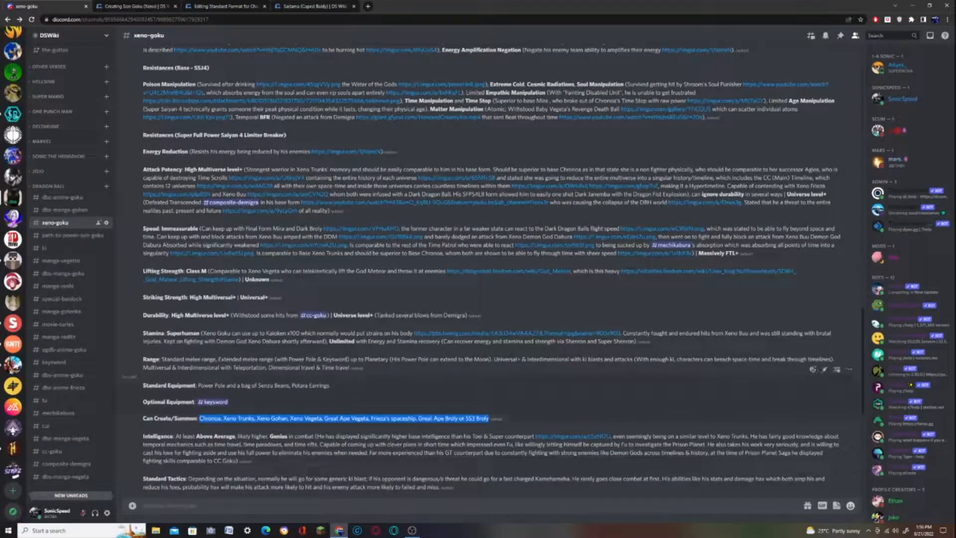
pyautogui.moveTo(182, 436); pyautogui.dragTo(534, 437)
pyautogui.hotkey('ctrl', 'c')
pyautogui.click(132, 6)
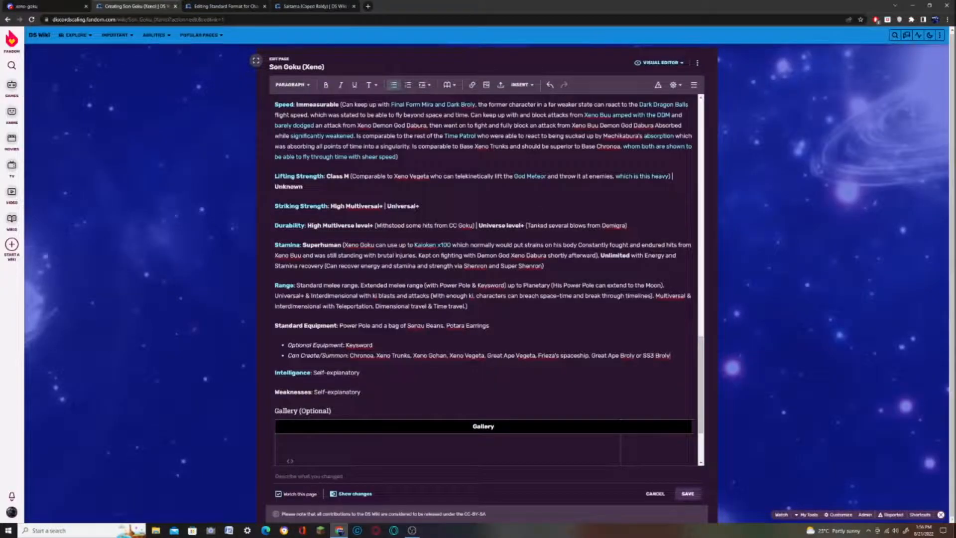
pyautogui.moveTo(314, 373); pyautogui.dragTo(377, 373)
pyautogui.hotkey('ctrl', 'v')
pyautogui.click(326, 85)
pyautogui.doubleClick(408, 373)
pyautogui.click(325, 85)
pyautogui.doubleClick(431, 372)
pyautogui.click(326, 85)
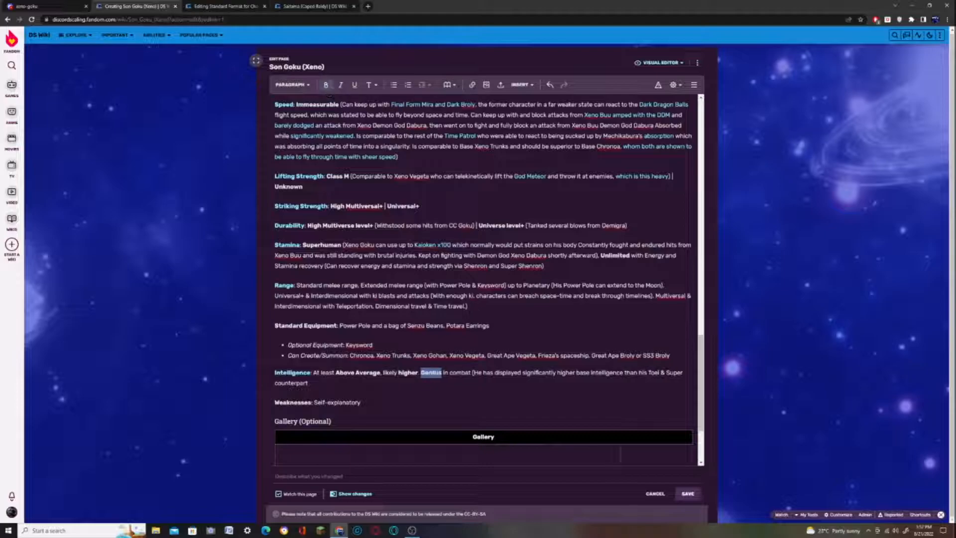
# - Link "significantly higher" in the Intelligence entry to the source URL from the Discord Intelligence note
pyautogui.click(2, 3)
pyautogui.rightClick(550, 438)
pyautogui.click(569, 484)
pyautogui.click(138, 5)
pyautogui.moveTo(522, 373); pyautogui.dragTo(576, 372)
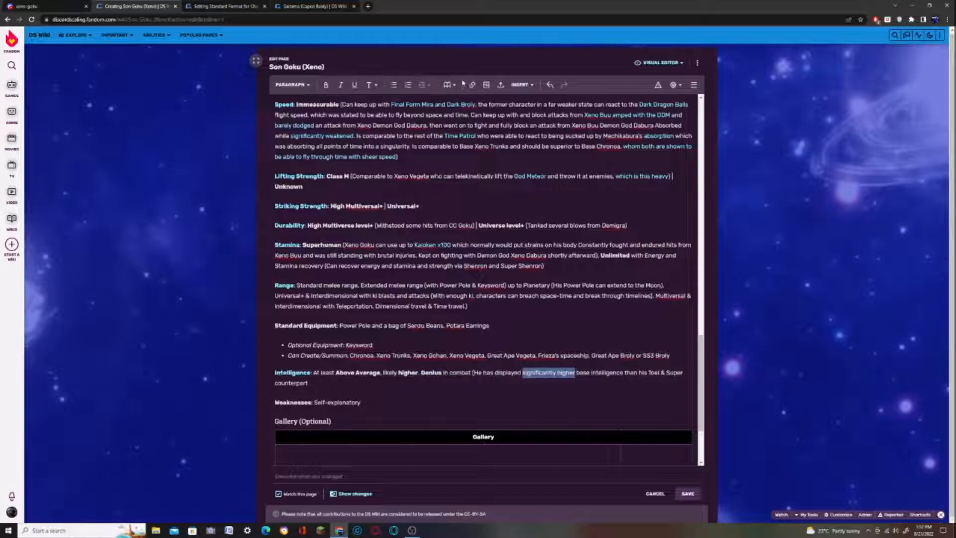
pyautogui.hotkey('ctrl', 'k')
pyautogui.hotkey('ctrl', 'v')
pyautogui.press('Return')
# - Append the remaining Discord Intelligence text, from "even seemingly being on a similar level" to "comparable to CC Goku)"
pyautogui.click(55, 5)
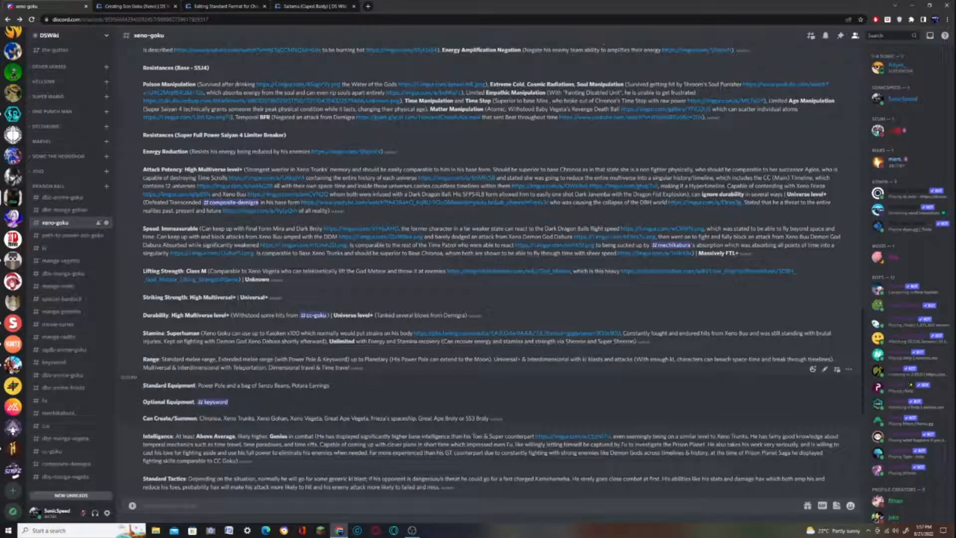
pyautogui.moveTo(611, 436); pyautogui.dragTo(238, 461)
pyautogui.hotkey('ctrl', 'c')
pyautogui.click(134, 6)
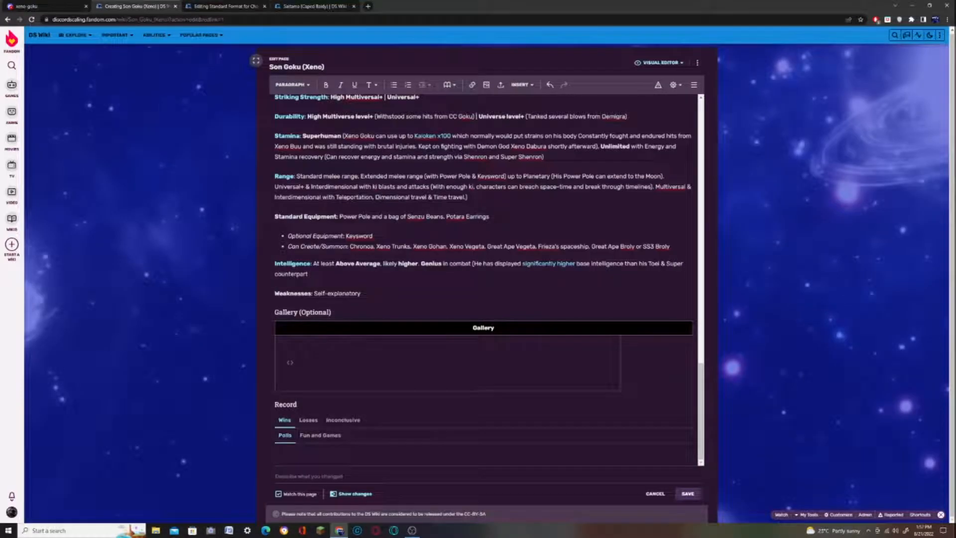
pyautogui.hotkey('ctrl', 'v')
# - Add the Standard Tactics paragraph from Discord below Intelligence and make its "Standard Tactics" label bold
pyautogui.click(55, 6)
pyautogui.scroll(-2, 478, 298)
pyautogui.doubleClick(154, 404)
pyautogui.moveTo(154, 404); pyautogui.dragTo(438, 412)
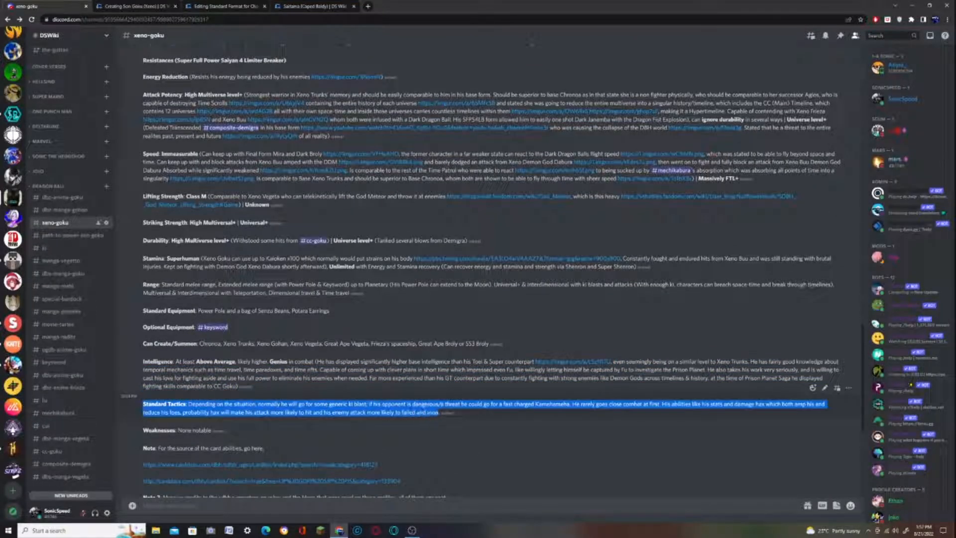
pyautogui.click(140, 8)
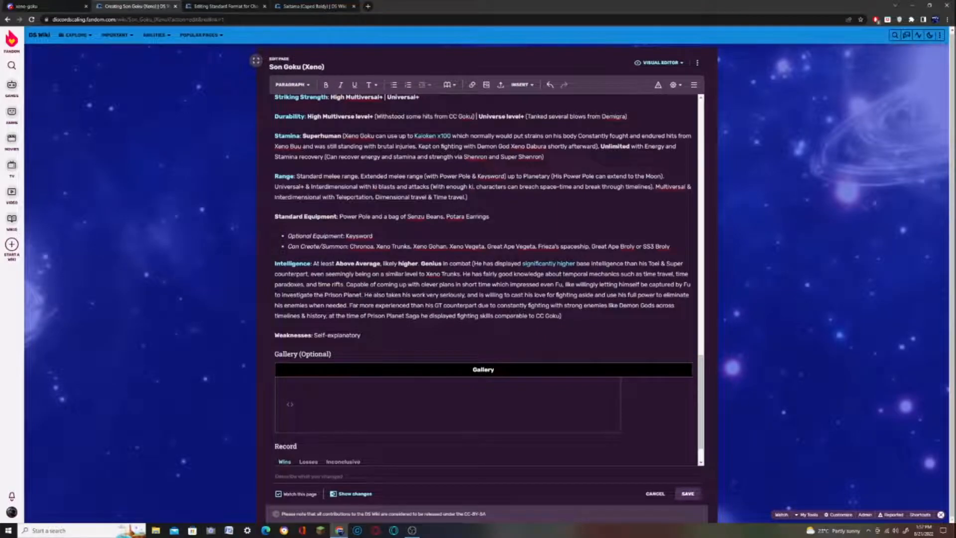
pyautogui.press('Return')
pyautogui.hotkey('ctrl', 'v')
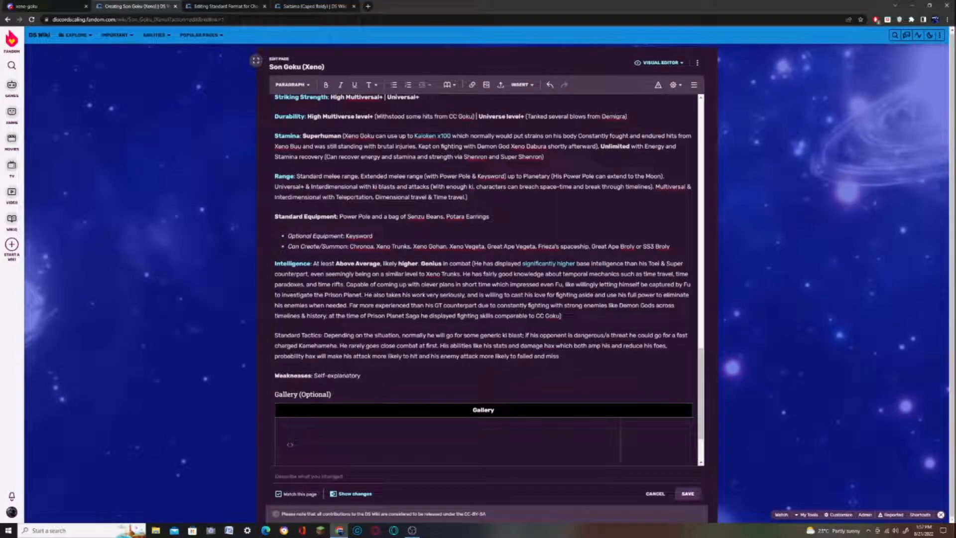
pyautogui.moveTo(321, 336); pyautogui.dragTo(275, 336)
pyautogui.hotkey('ctrl', 'b')
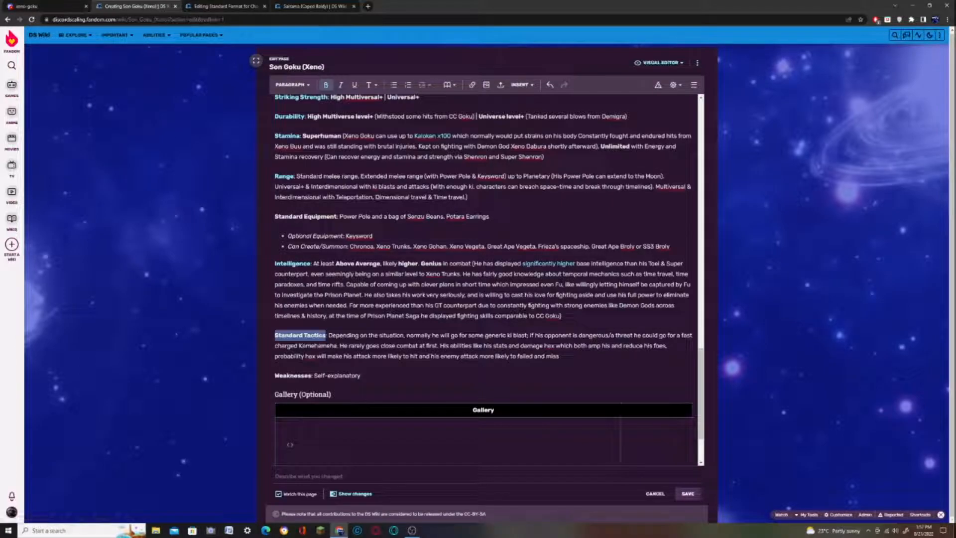
# - Replace the Weaknesses placeholder with "None notable" from Discord
pyautogui.click(26, 8)
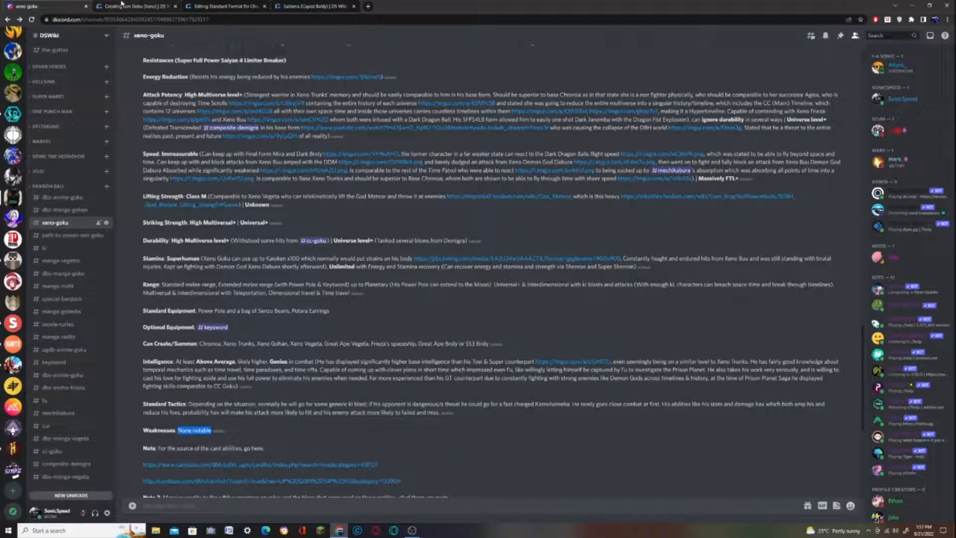
pyautogui.click(132, 7)
pyautogui.moveTo(313, 376); pyautogui.dragTo(361, 376)
pyautogui.hotkey('ctrl', 'v')
# - Check the closing notes in Discord and add a bold "Note 1:" label in a new paragraph below Weaknesses
pyautogui.click(34, 7)
pyautogui.scroll(-2, 267, 357)
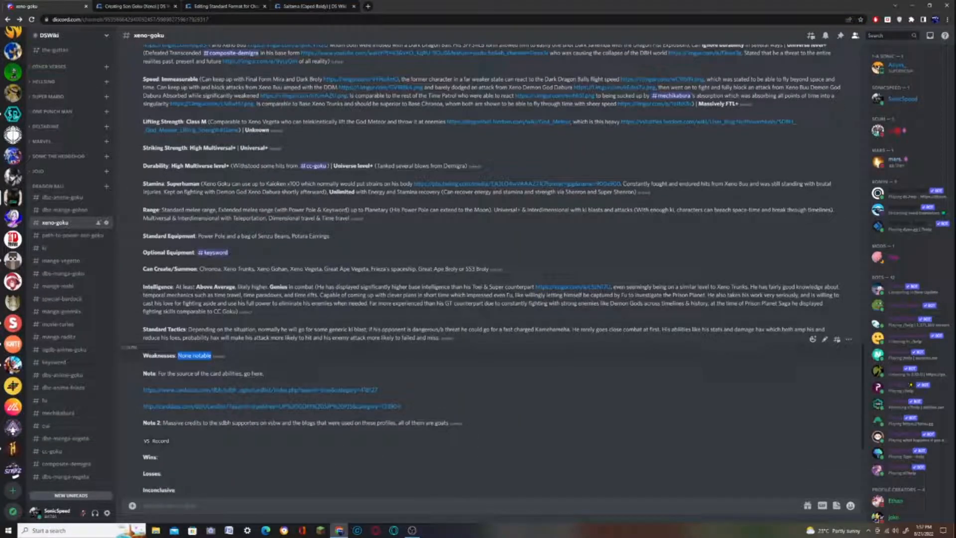
pyautogui.click(132, 6)
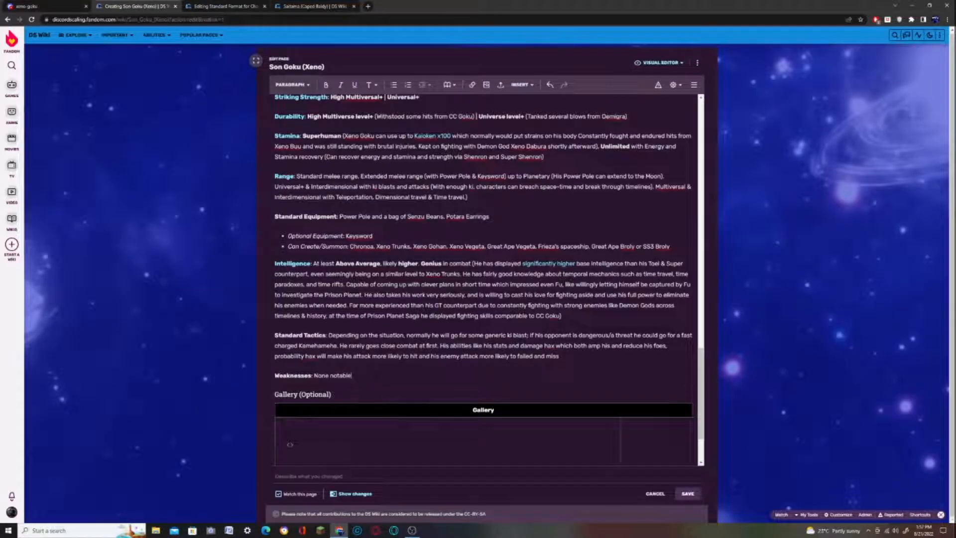
pyautogui.press('Return')
pyautogui.write('Note 1:')
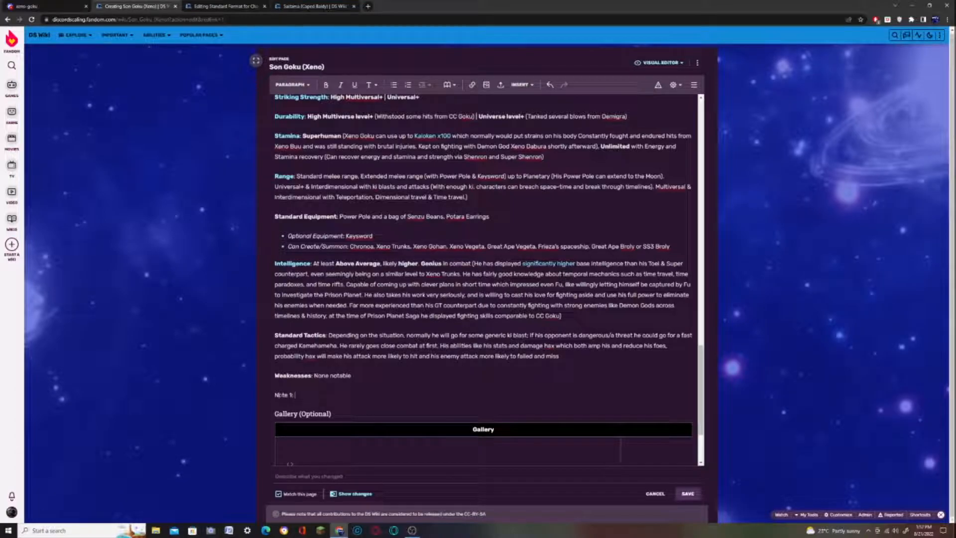
pyautogui.hotkey('shift', 'Home')
pyautogui.hotkey('ctrl', 'b')
# - Add "For the source of the card abilities, go here" from the Discord note after the "Note 1:" label
pyautogui.click(55, 6)
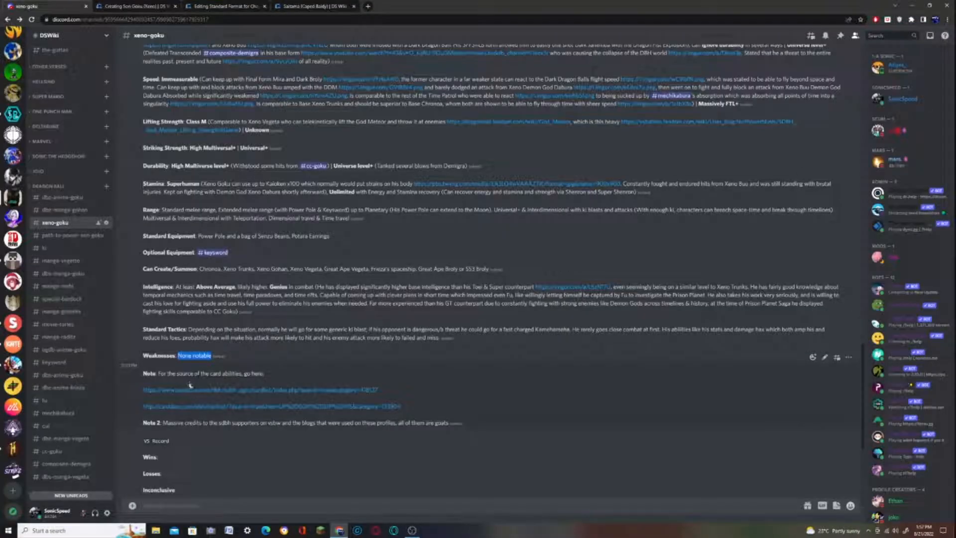
pyautogui.moveTo(157, 373); pyautogui.dragTo(259, 374)
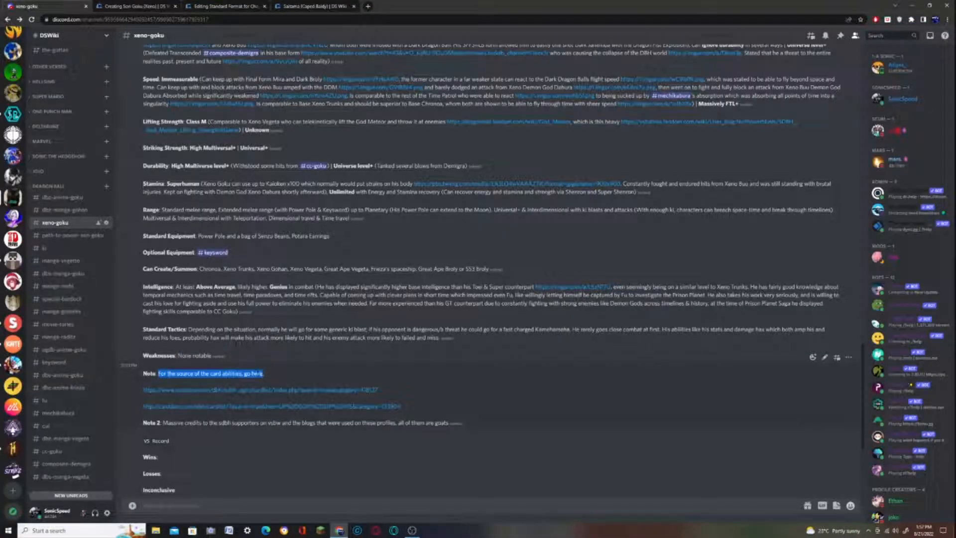
pyautogui.click(154, 5)
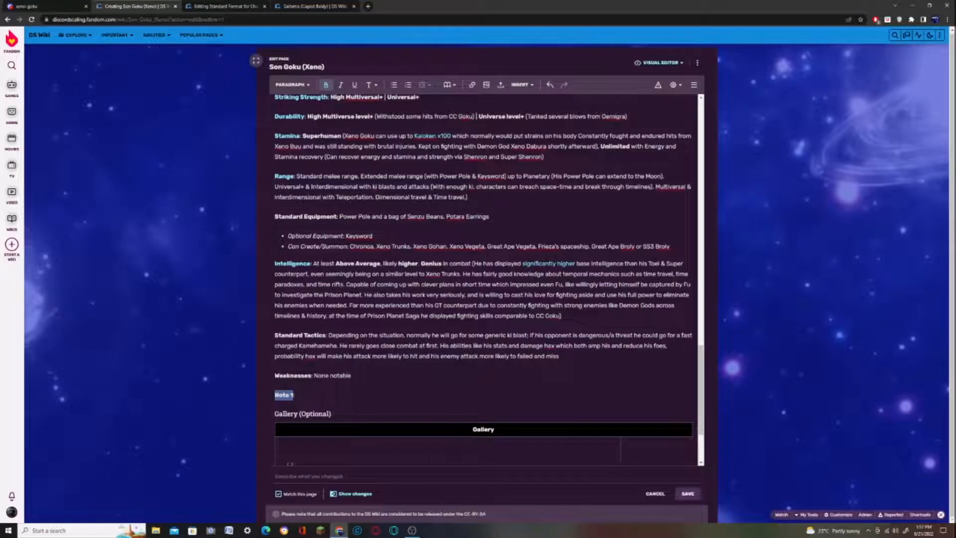
pyautogui.click(297, 395)
pyautogui.hotkey('ctrl', 'v')
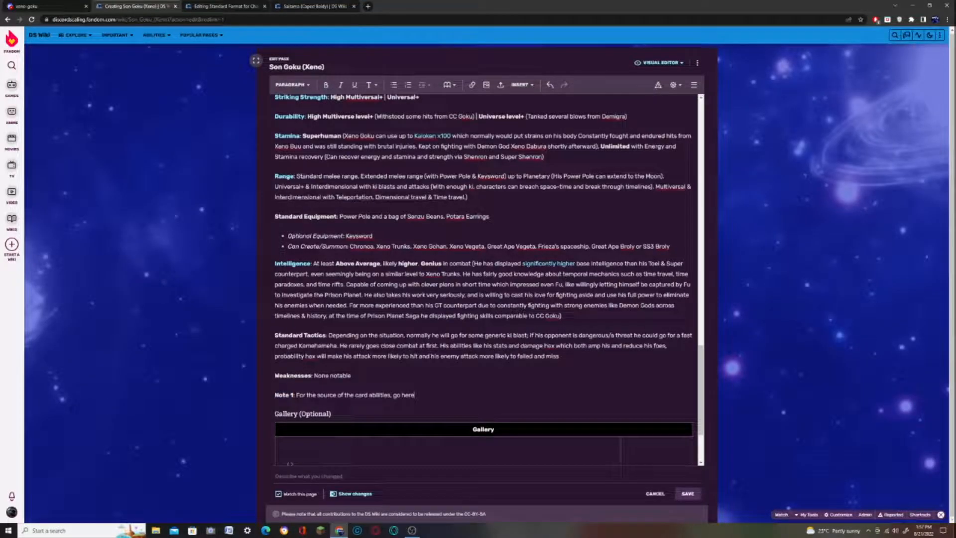
# - Link the word "go" in Note 1 to the first carddass.com card list URL from Discord as an external site
pyautogui.click(50, 6)
pyautogui.rightClick(288, 398)
pyautogui.click(308, 439)
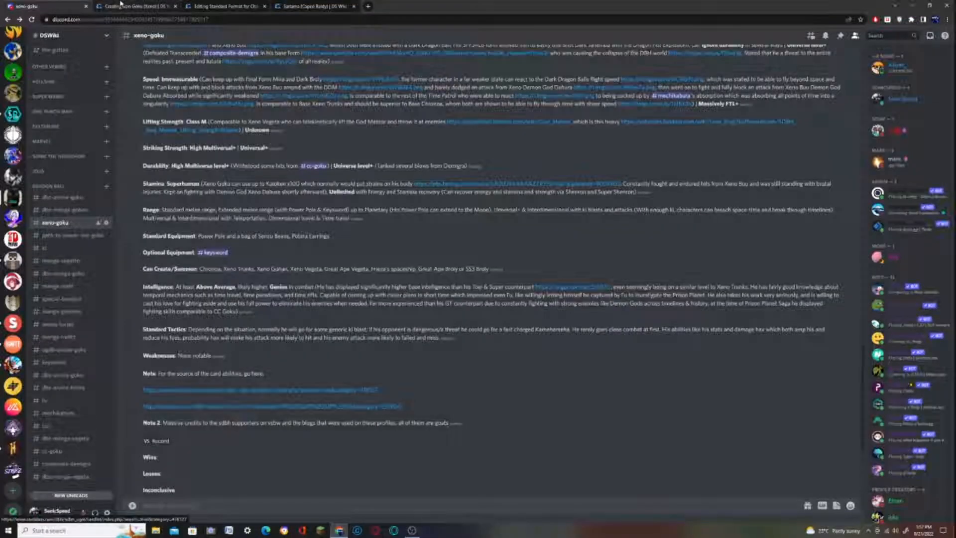
pyautogui.click(145, 6)
pyautogui.doubleClick(396, 395)
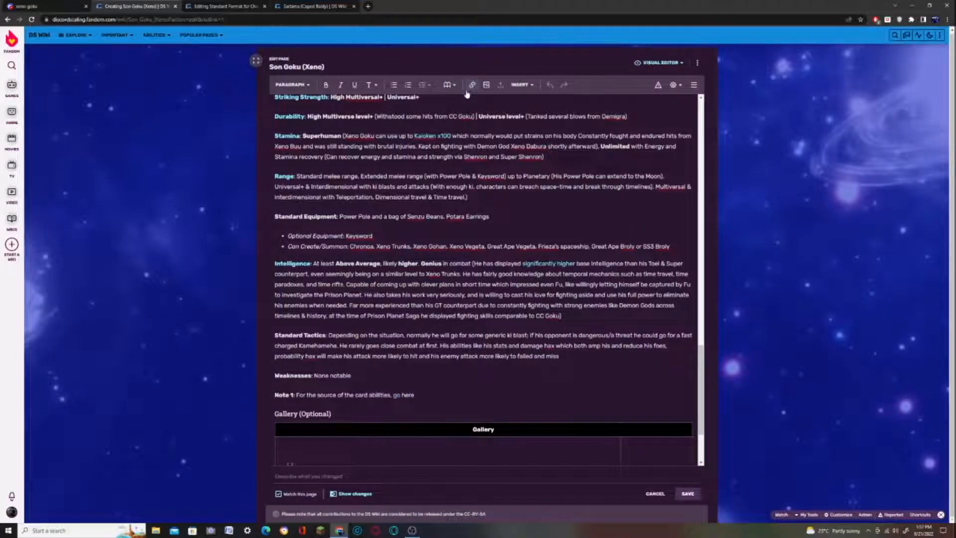
pyautogui.click(472, 84)
pyautogui.click(406, 216)
pyautogui.hotkey('ctrl', 'v')
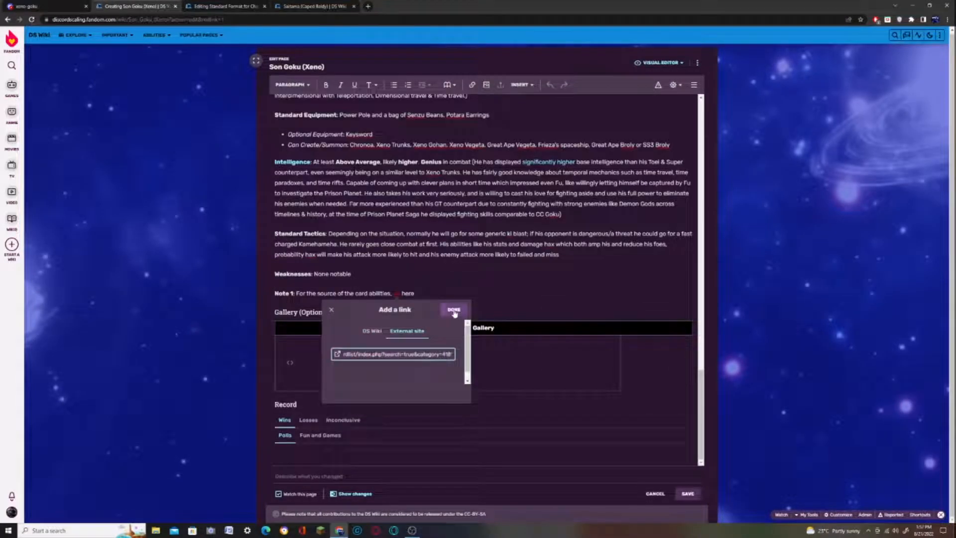
pyautogui.click(453, 310)
# - Link the word "here" in Note 1 to the second carddass.com card list URL from Discord as an external site
pyautogui.click(44, 7)
pyautogui.rightClick(300, 406)
pyautogui.click(319, 448)
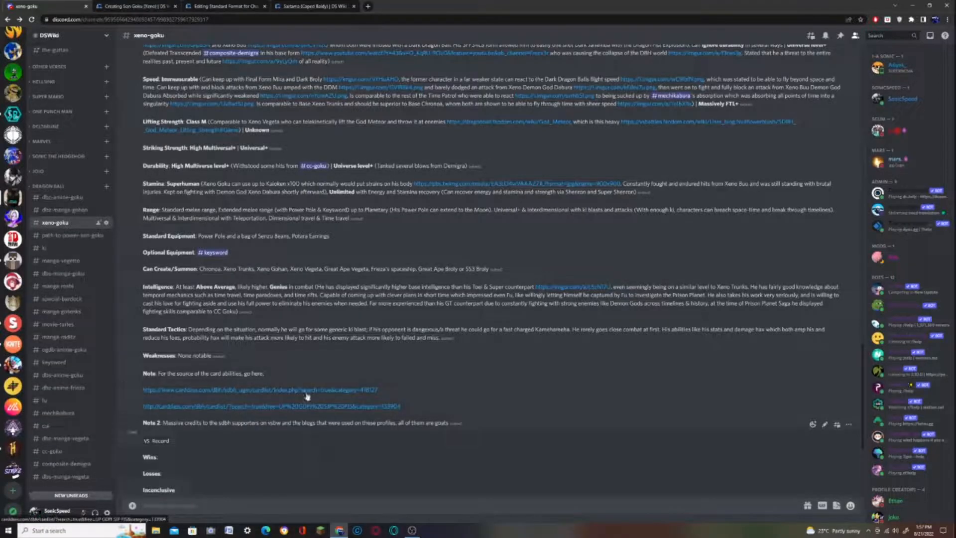
pyautogui.click(140, 6)
pyautogui.doubleClick(411, 294)
pyautogui.click(472, 85)
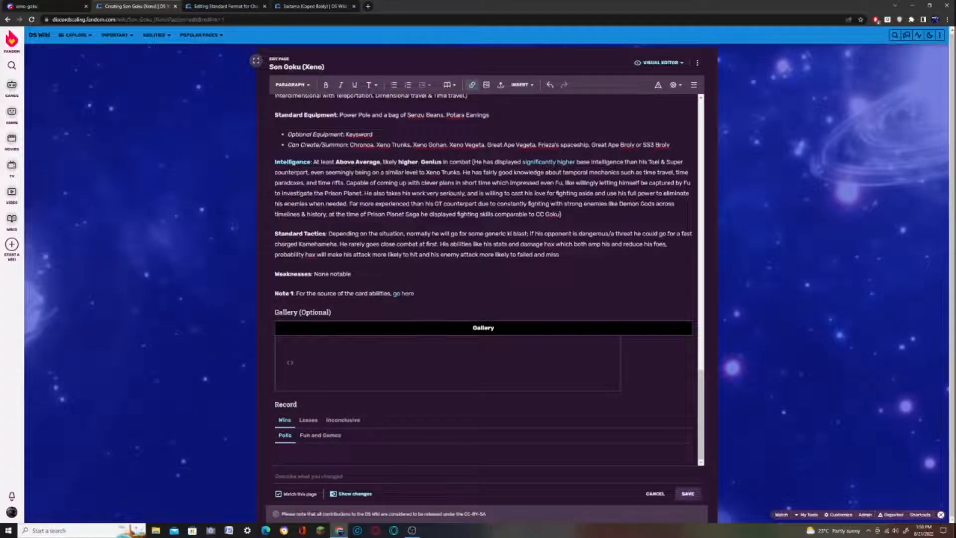
pyautogui.click(422, 252)
pyautogui.hotkey('ctrl', 'v')
pyautogui.click(459, 311)
pyautogui.click(472, 84)
pyautogui.click(411, 254)
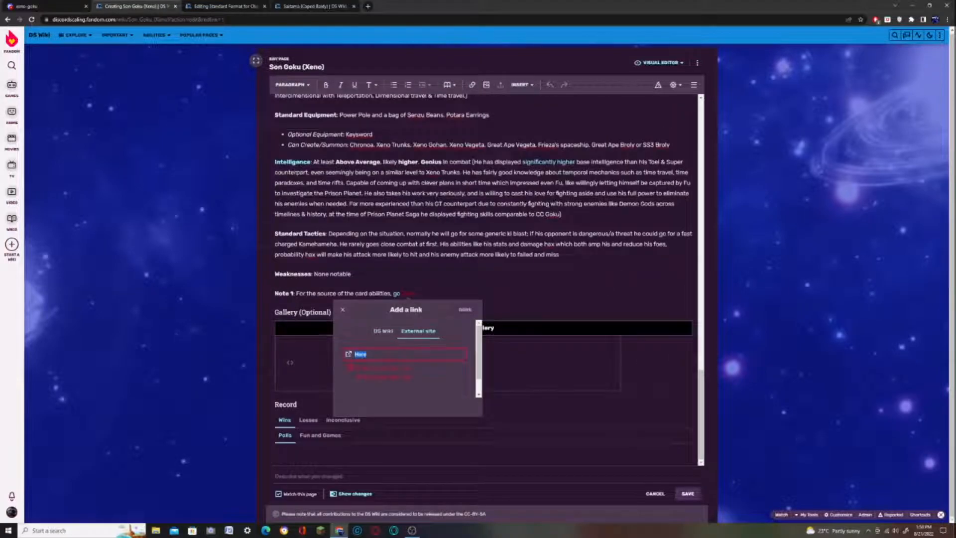
pyautogui.hotkey('ctrl', 'v')
pyautogui.click(464, 309)
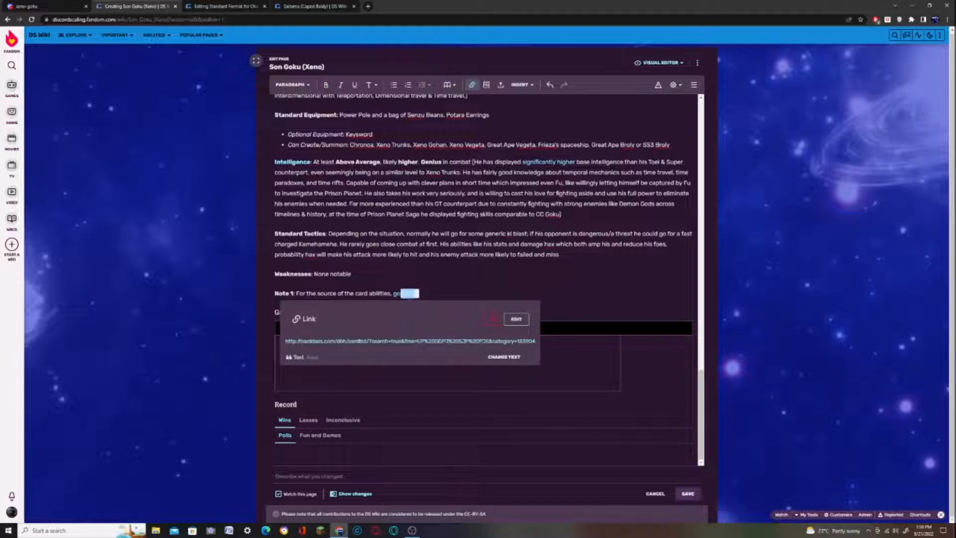
# - Add a new paragraph below Note 1 reading "Note 2: Massive credits to VSBW for some help on this page."
pyautogui.click(22, 6)
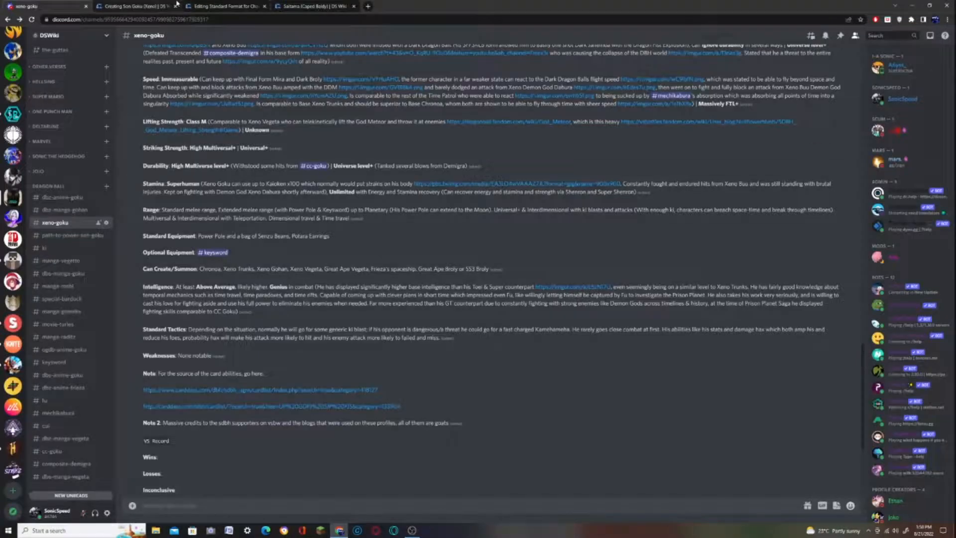
pyautogui.click(137, 6)
pyautogui.click(410, 293)
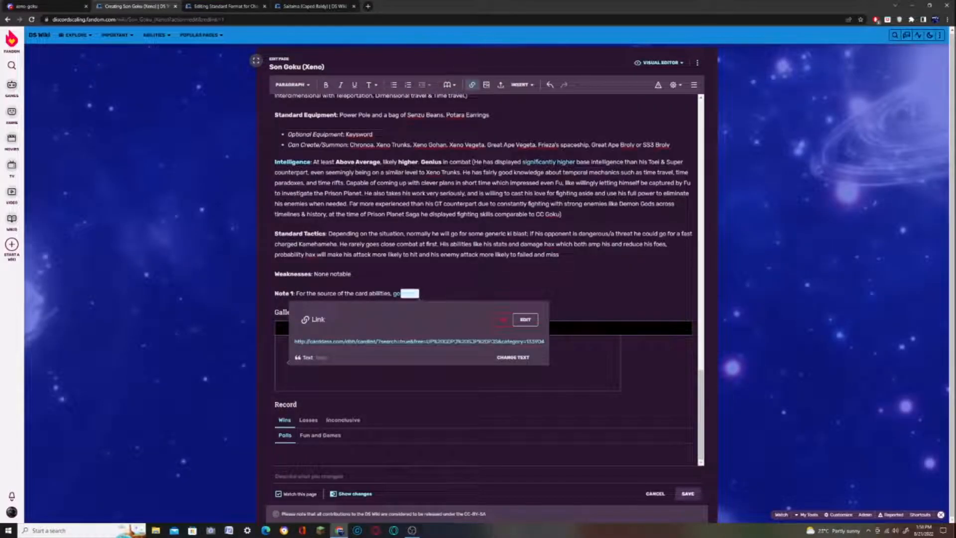
pyautogui.press('End')
pyautogui.press('Return')
pyautogui.write('N')
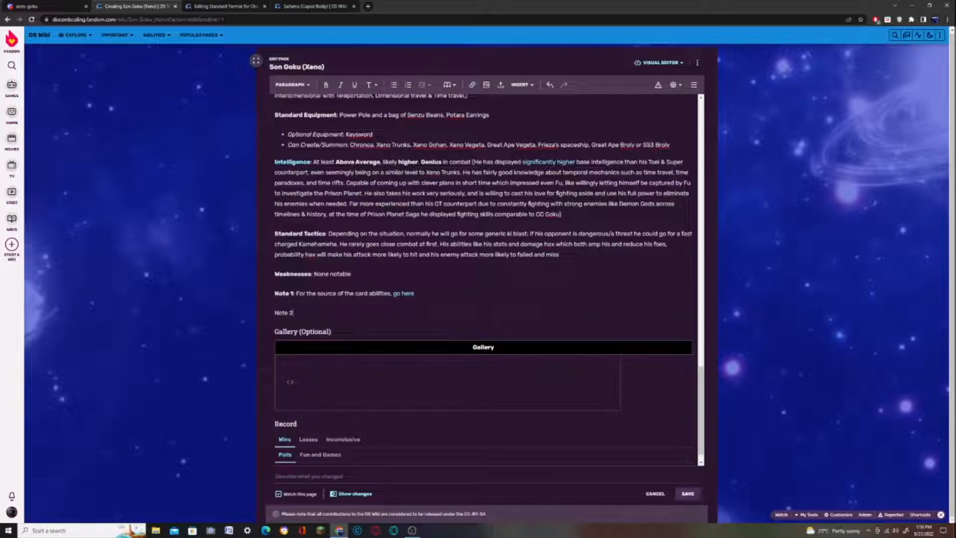
pyautogui.write('ote 2: Massive credits forVSBW ')
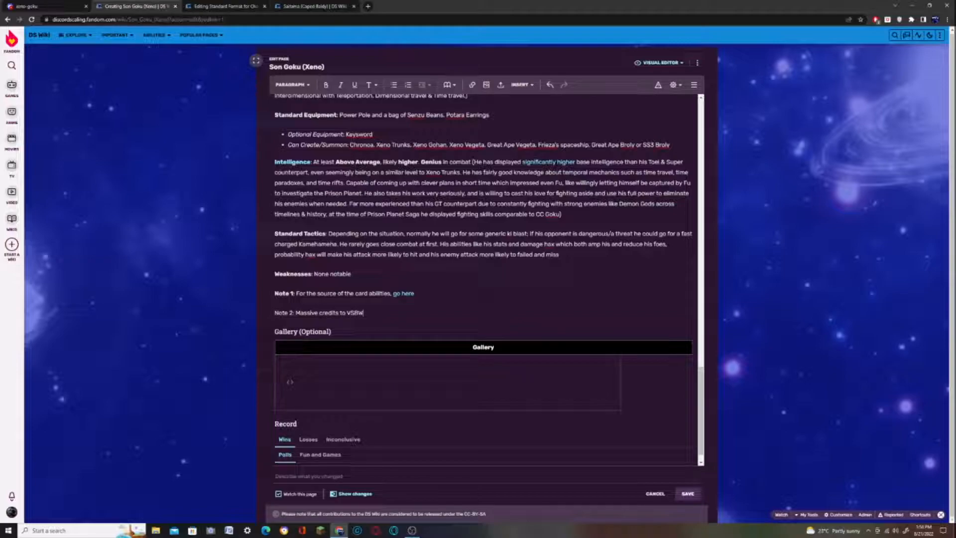
pyautogui.write('for some help on this page.')
pyautogui.scroll(-1, 417, 382)
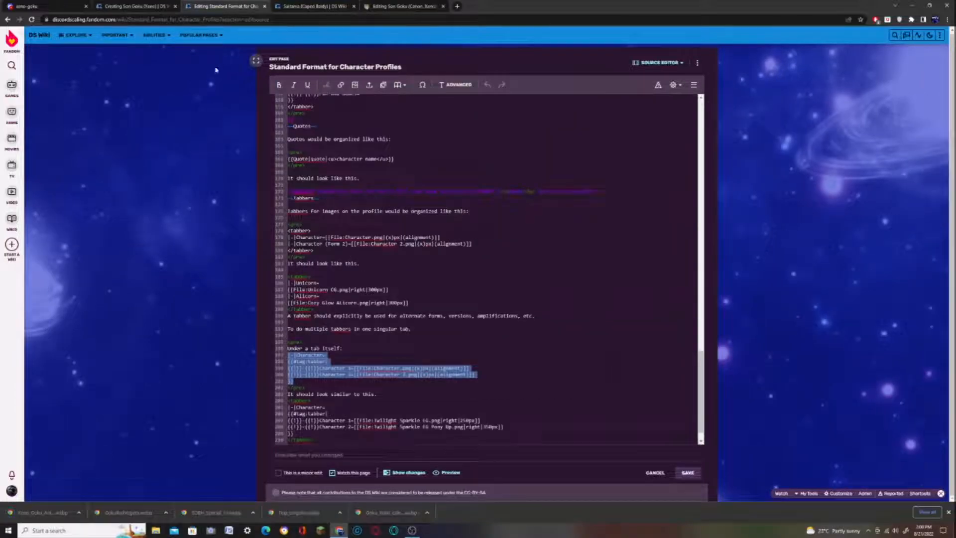
# - Upload the downloaded image Xeno_Goku_Anime_8.webp and insert it below the closing gallery tag in the page source
pyautogui.click(180, 2)
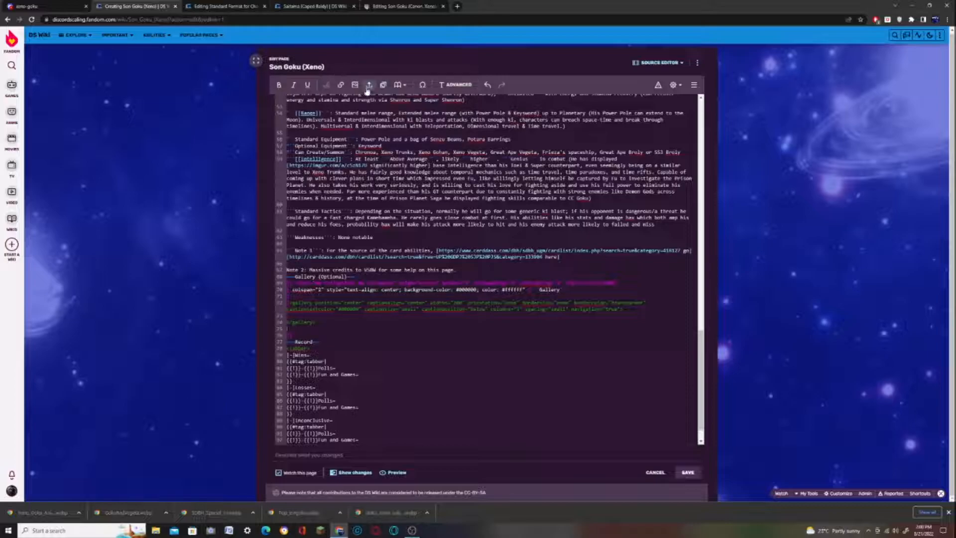
pyautogui.click(393, 4)
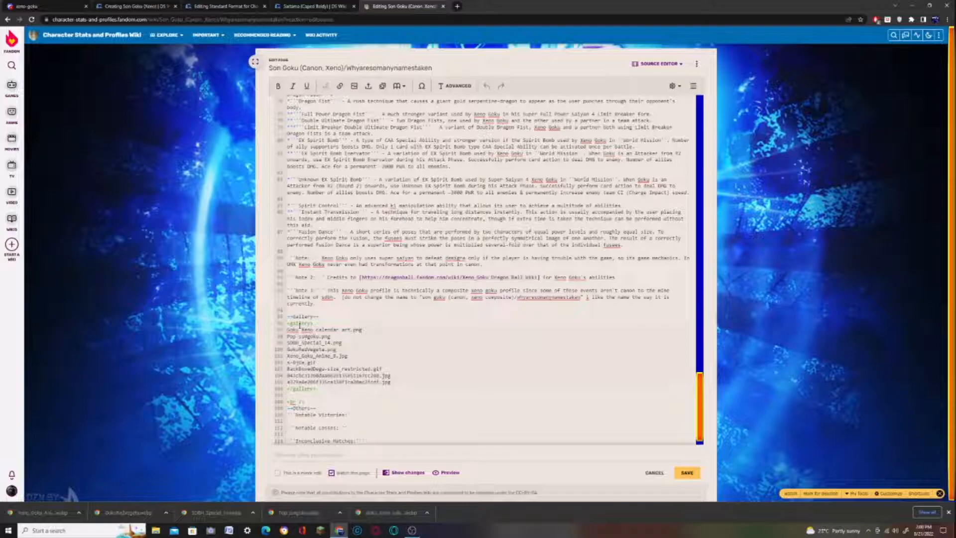
pyautogui.click(125, 6)
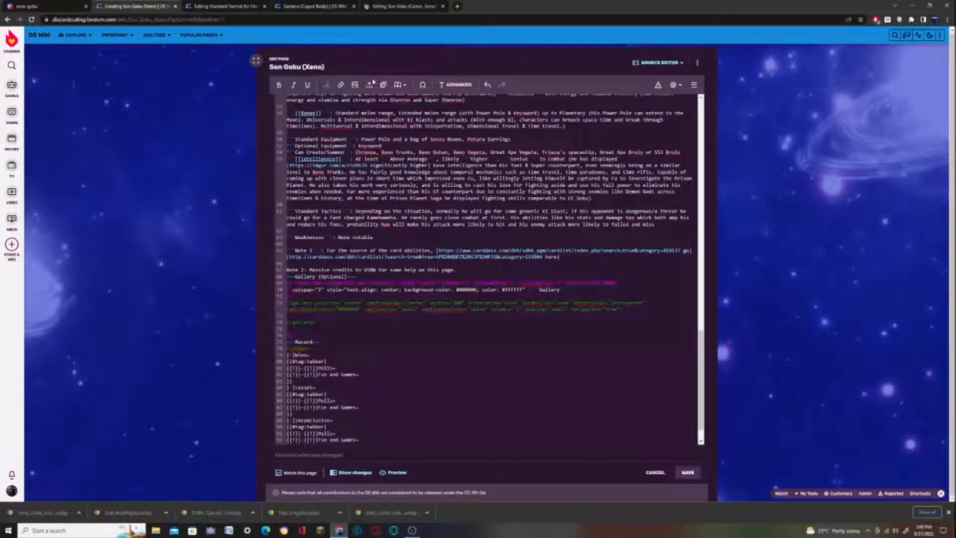
pyautogui.click(369, 85)
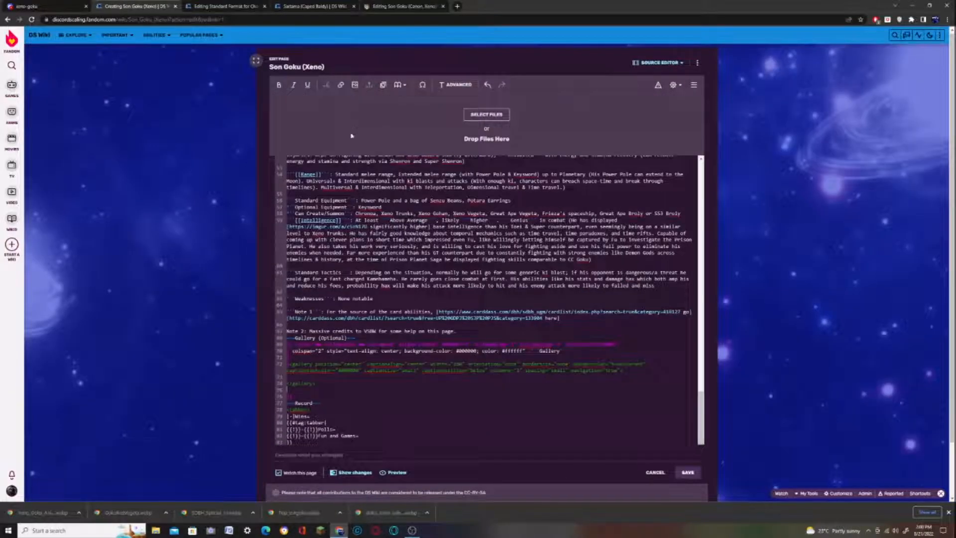
pyautogui.moveTo(42, 512); pyautogui.dragTo(448, 135)
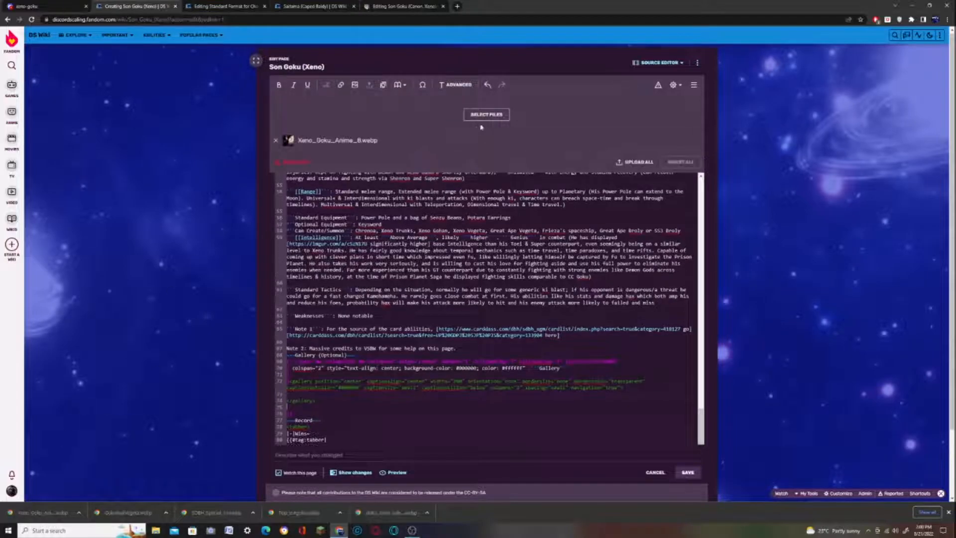
pyautogui.click(634, 162)
pyautogui.click(688, 163)
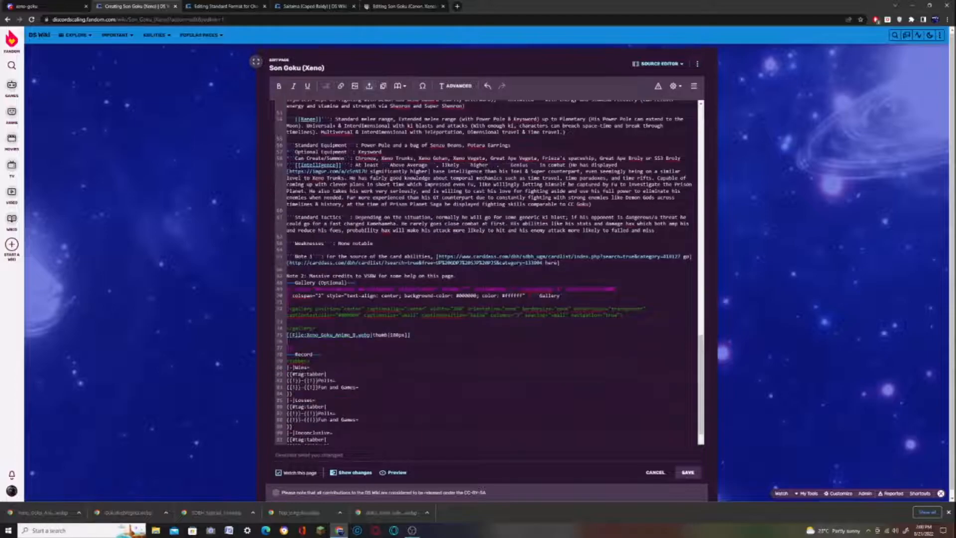
# - Strip the file-link and thumbnail markup around Xeno_Goku_Anime_8.webp, following the other wiki's gallery format so only the file name is left
pyautogui.click(383, 5)
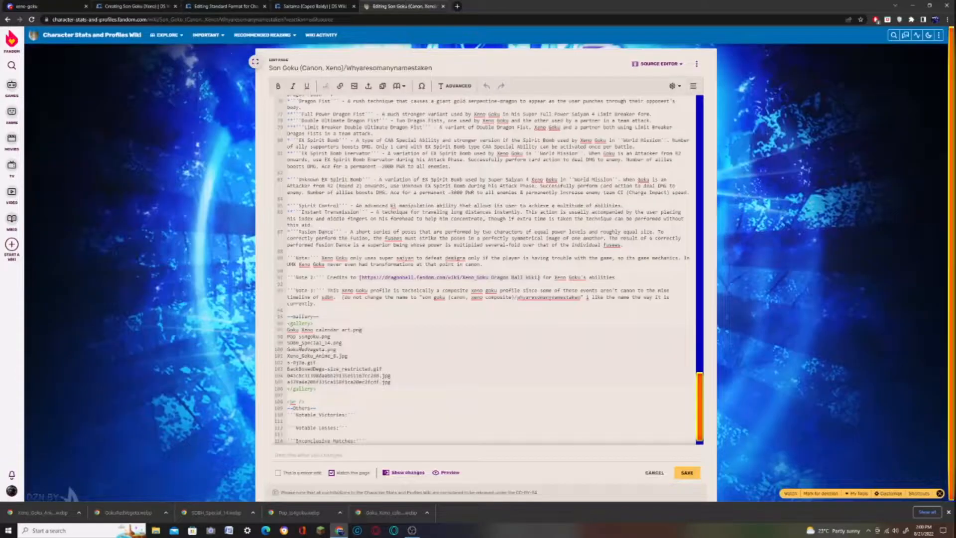
pyautogui.click(122, 6)
pyautogui.moveTo(306, 331); pyautogui.dragTo(286, 332)
pyautogui.press('BackSpace')
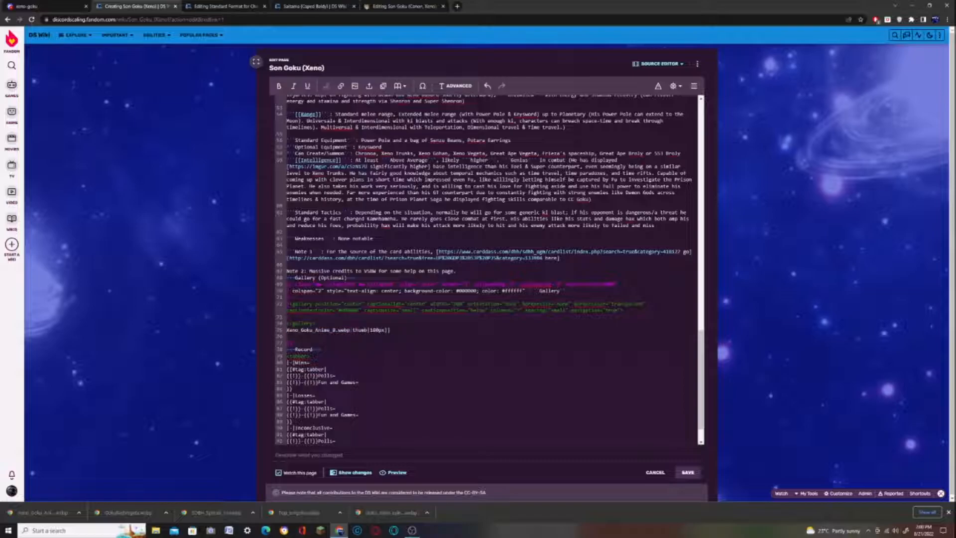
pyautogui.click(383, 4)
pyautogui.click(125, 6)
pyautogui.moveTo(391, 330); pyautogui.dragTo(350, 331)
pyautogui.press('BackSpace')
pyautogui.click(396, 6)
pyautogui.click(129, 5)
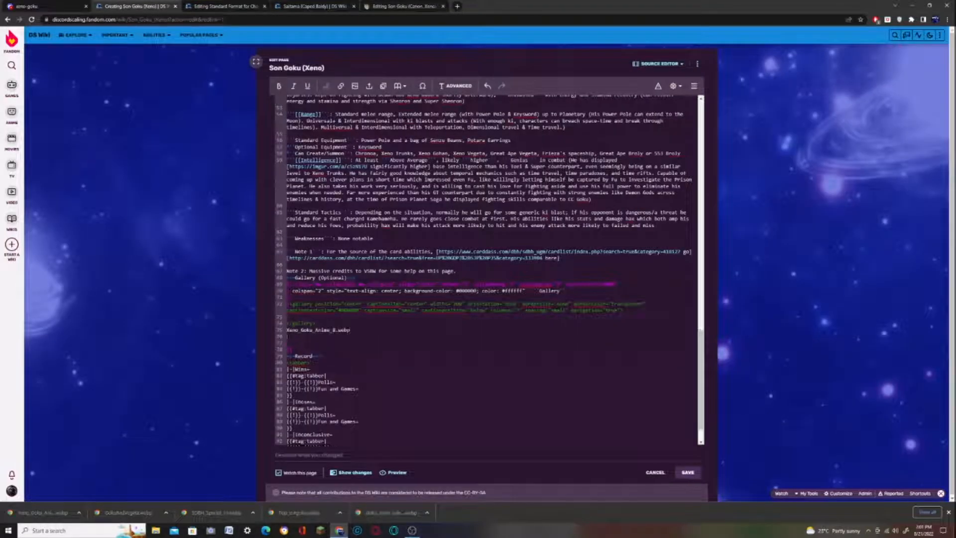
# - Upload the downloaded image GokuRedVegeta.webp and insert it below the first image's file name
pyautogui.click(369, 87)
pyautogui.moveTo(128, 512); pyautogui.dragTo(469, 119)
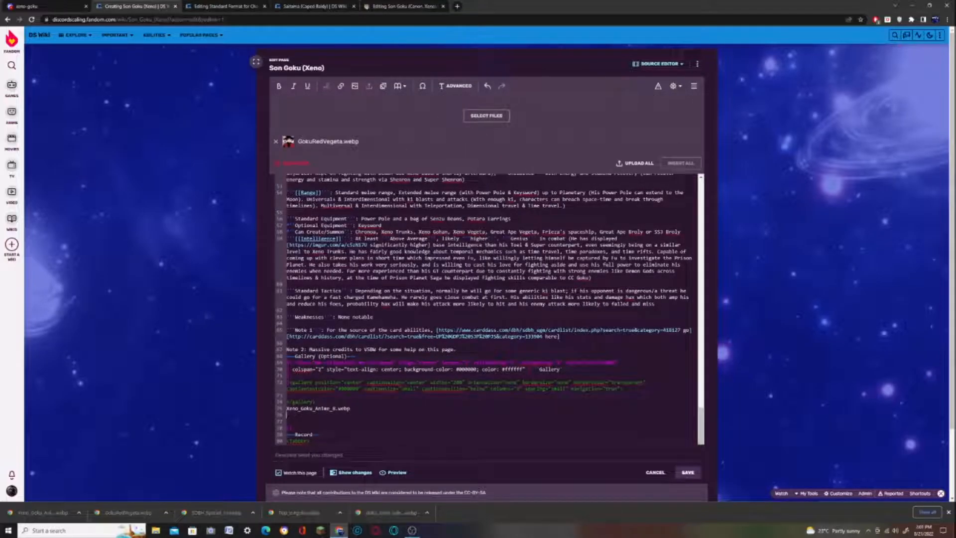
pyautogui.click(622, 163)
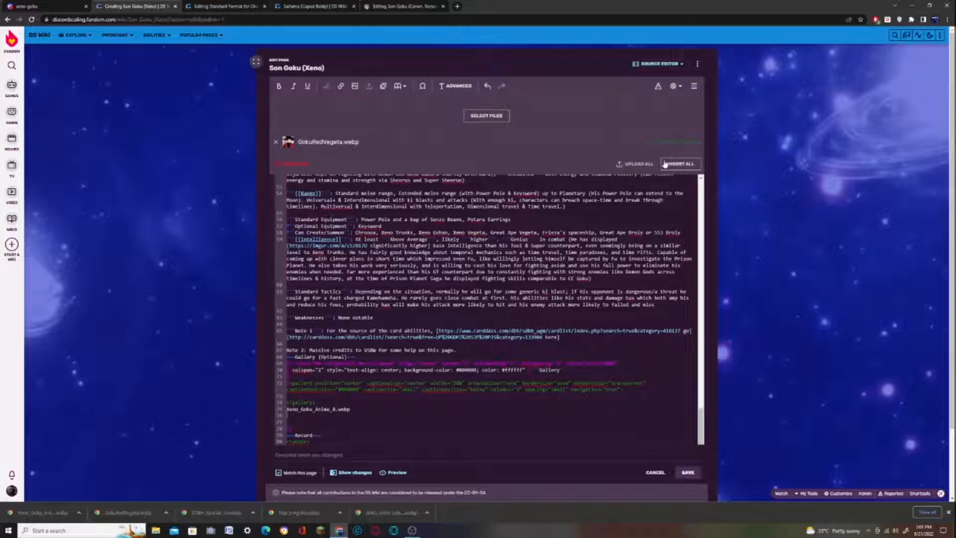
pyautogui.click(680, 164)
# - Remove the file prefix and the thumbnail size markup around GokuRedVegeta.webp, leaving just its file name
pyautogui.moveTo(306, 337); pyautogui.dragTo(287, 339)
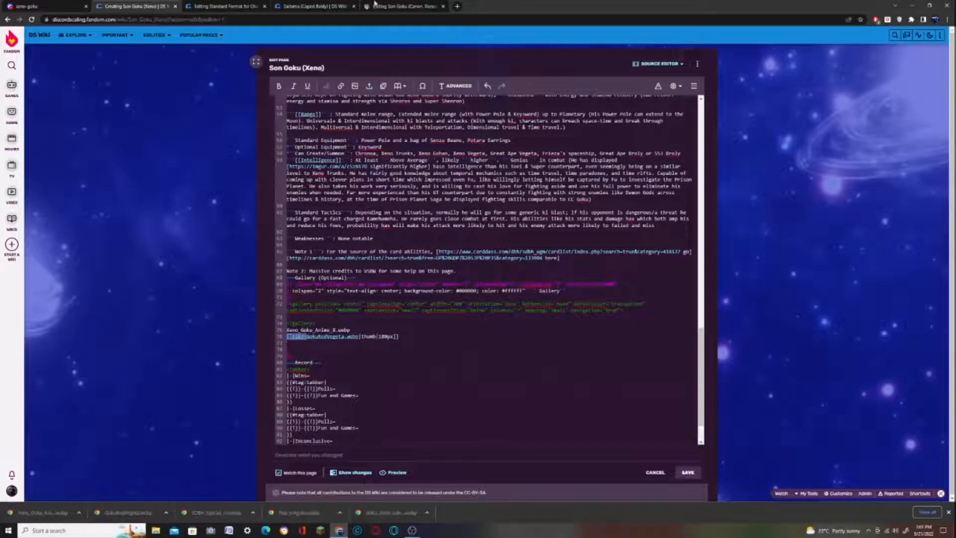
pyautogui.click(381, 6)
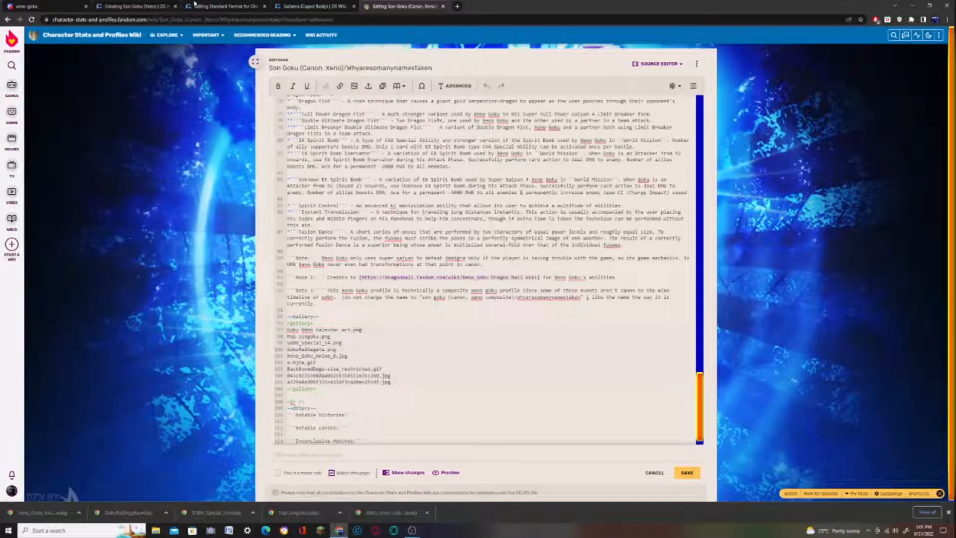
pyautogui.click(136, 6)
pyautogui.press('BackSpace')
pyautogui.hotkey('shift', 'Left')
pyautogui.hotkey('shift', 'Left')
pyautogui.hotkey('shift', 'Left')
pyautogui.hotkey('shift', 'Left')
pyautogui.hotkey('shift', 'Left')
pyautogui.hotkey('shift', 'Left')
pyautogui.hotkey('shift', 'Left')
pyautogui.hotkey('shift', 'Left')
pyautogui.hotkey('shift', 'Left')
pyautogui.hotkey('shift', 'Left')
pyautogui.hotkey('shift', 'Left')
pyautogui.hotkey('shift', 'Left')
pyautogui.hotkey('shift', 'Left')
pyautogui.hotkey('shift', 'Left')
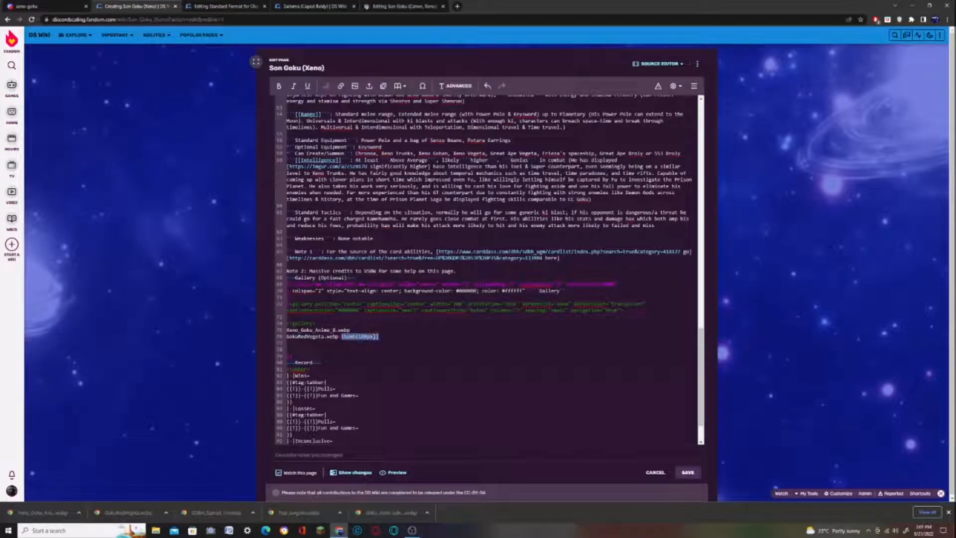
pyautogui.press('BackSpace')
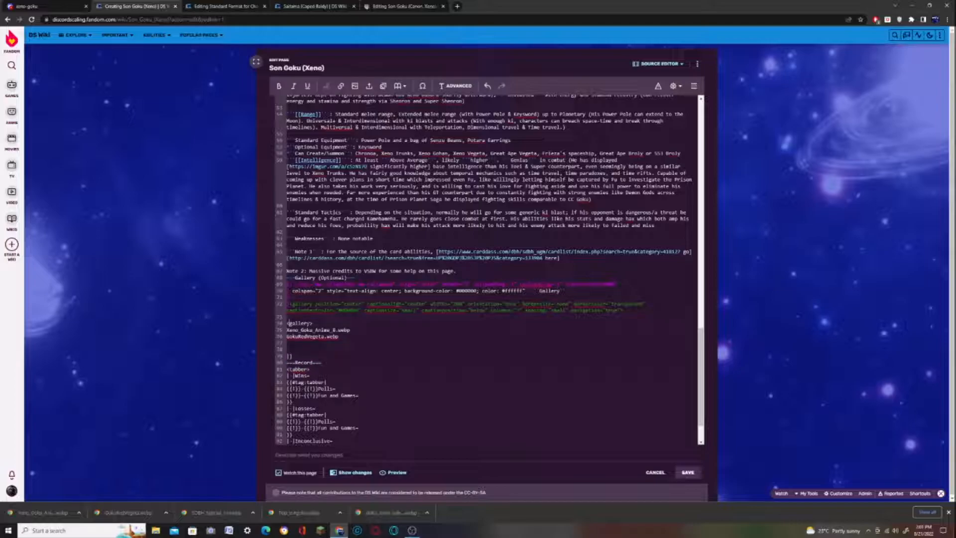
# - Move both image file names from below the closing gallery tag to inside the gallery block
pyautogui.press('BackSpace')
pyautogui.press('BackSpace')
pyautogui.moveTo(287, 330)
pyautogui.mouseDown()
pyautogui.moveTo(351, 331)
pyautogui.moveTo(286, 330)
pyautogui.mouseUp()
pyautogui.hotkey('ctrl', 'c')
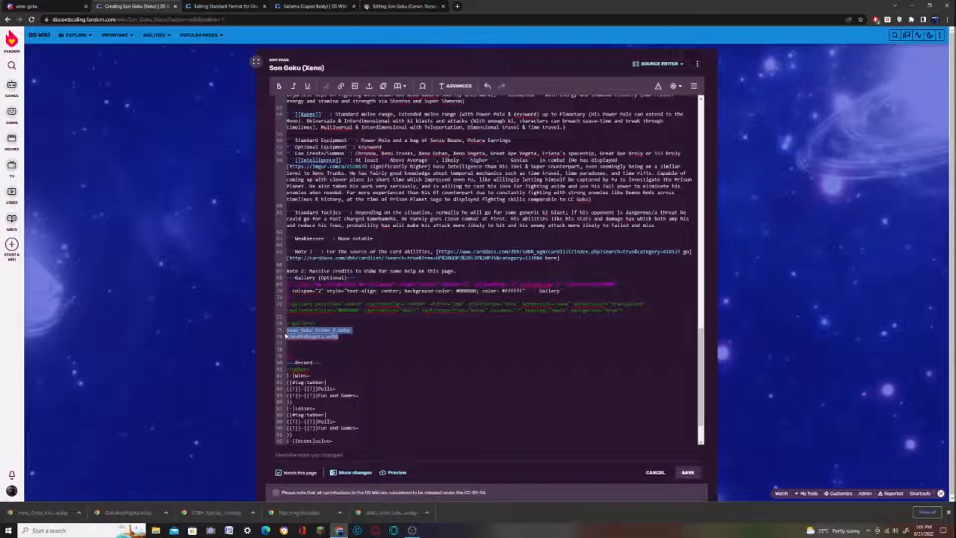
pyautogui.press('BackSpace')
pyautogui.hotkey('ctrl', 'v')
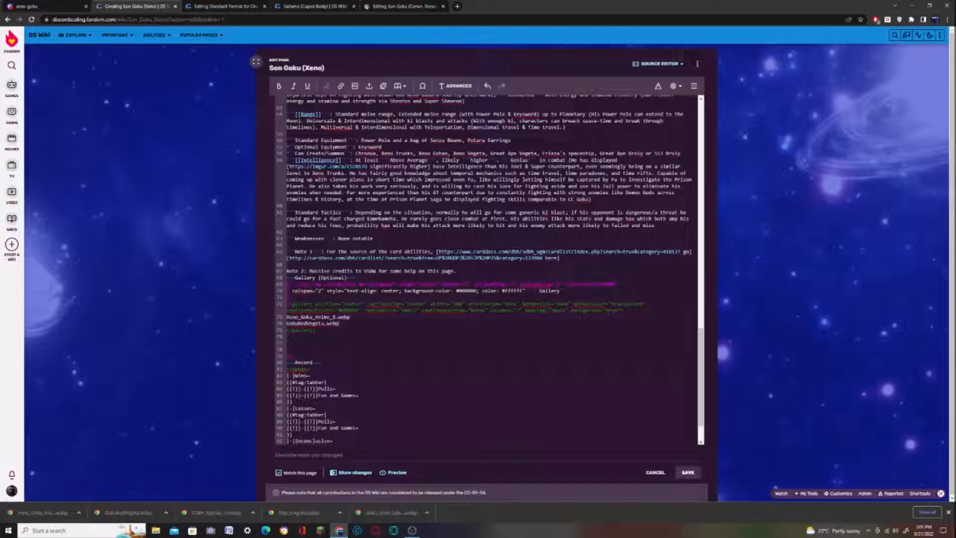
# - Preview the page and expand the Gallery section to check its images
pyautogui.click(394, 473)
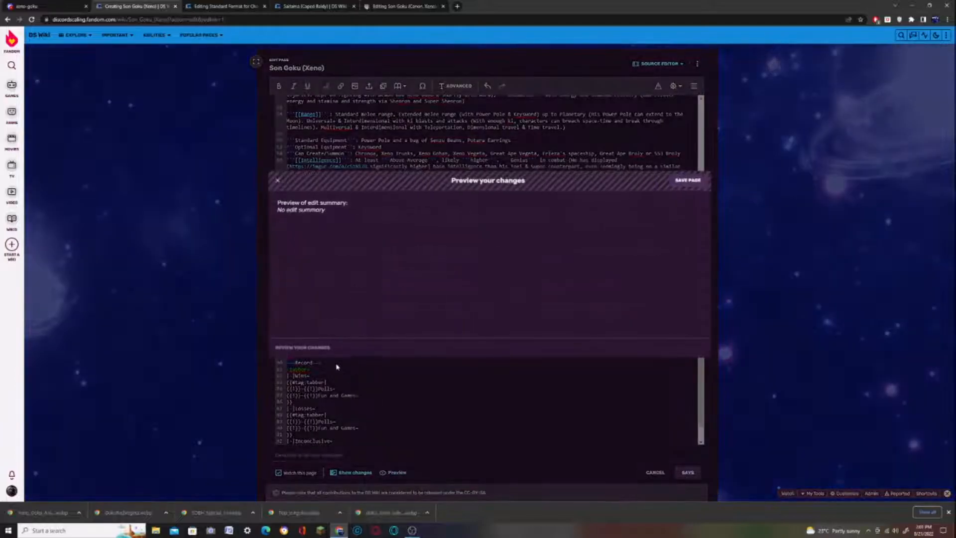
pyautogui.scroll(-15, 344, 295)
pyautogui.click(561, 381)
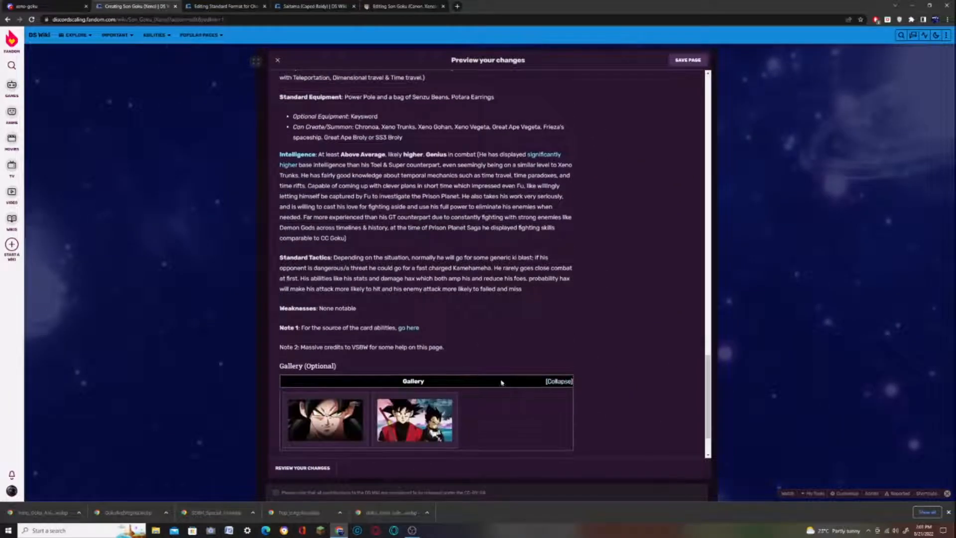
# - Close the preview, then upload SDBH_Special_14.webp and insert it on a new line below GokuRedVegeta.webp in the gallery block
pyautogui.click(278, 60)
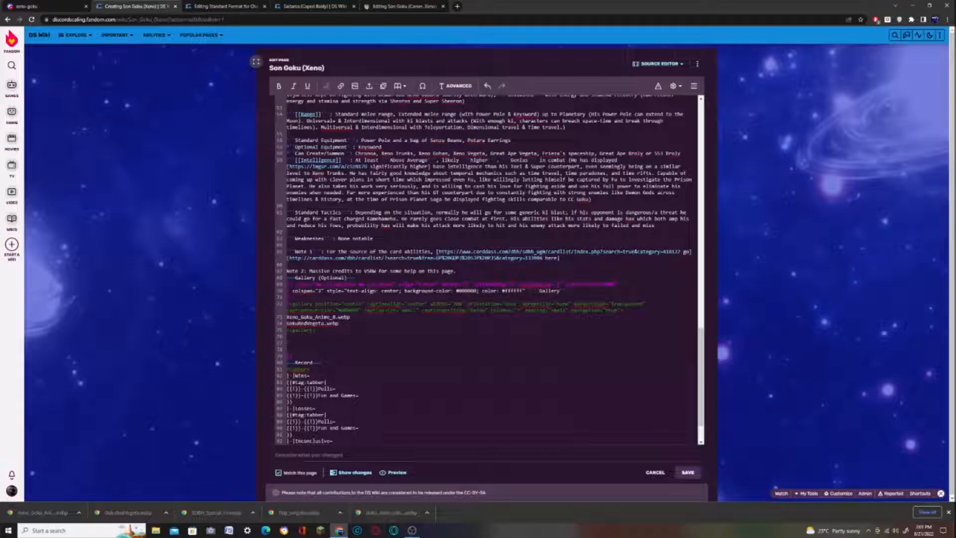
pyautogui.press('Return')
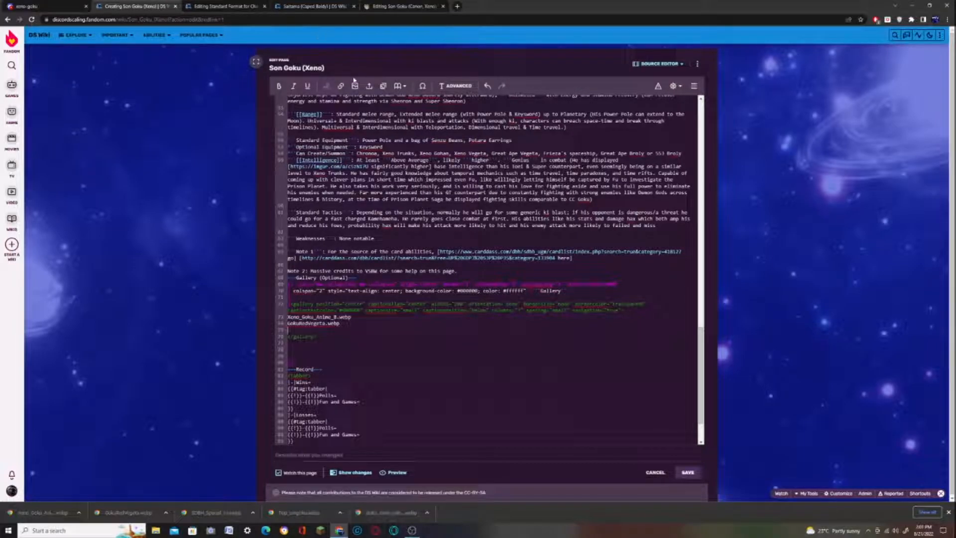
pyautogui.click(369, 86)
pyautogui.moveTo(502, 122); pyautogui.dragTo(502, 122)
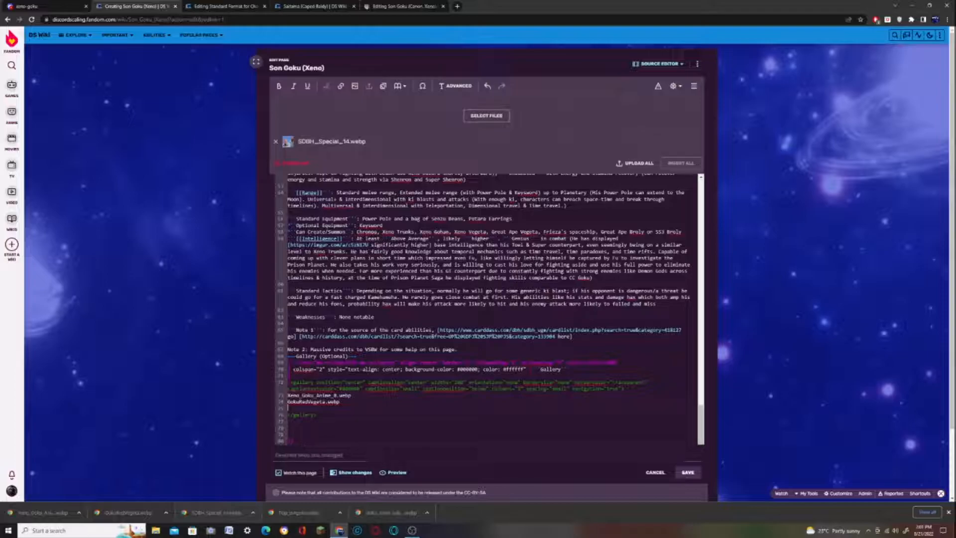
pyautogui.click(635, 163)
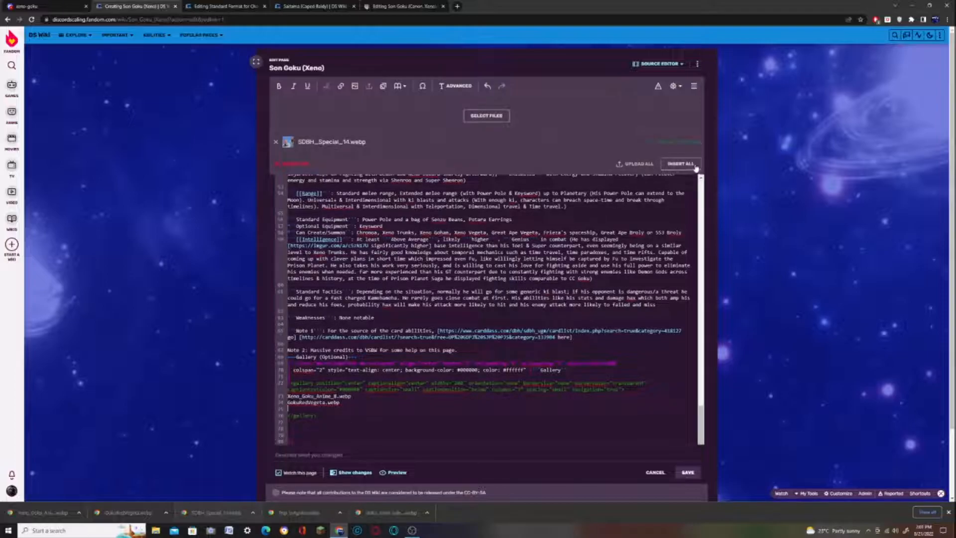
pyautogui.click(681, 163)
# - Remove the file prefix and thumbnail markup around SDBH_Special_14.webp, leaving only its file name
pyautogui.moveTo(308, 331); pyautogui.dragTo(287, 331)
pyautogui.press('BackSpace')
pyautogui.moveTo(387, 330); pyautogui.dragTo(346, 330)
pyautogui.press('BackSpace')
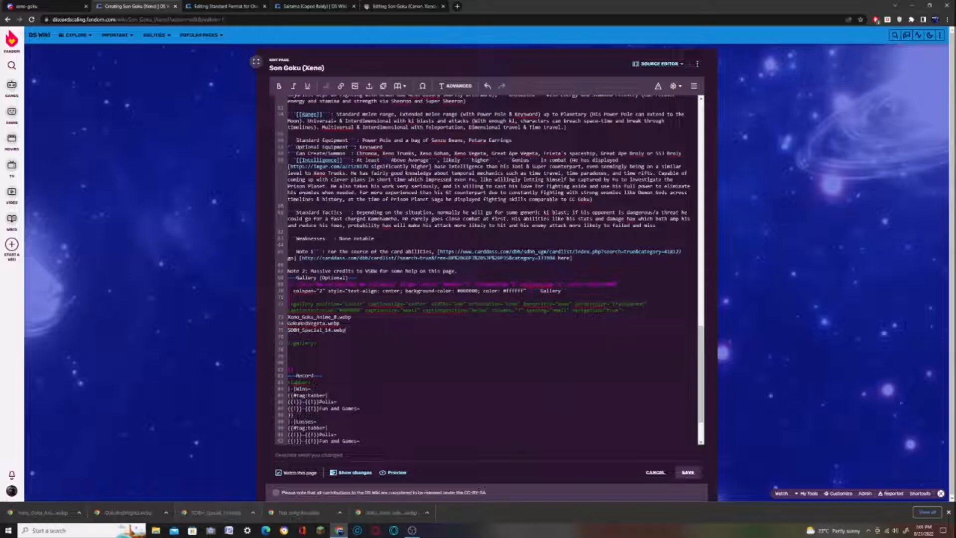
# - Upload Pop_ss4goku.webp, insert it below SDBH_Special_14.webp, and trim its markup down to the bare file name
pyautogui.click(369, 86)
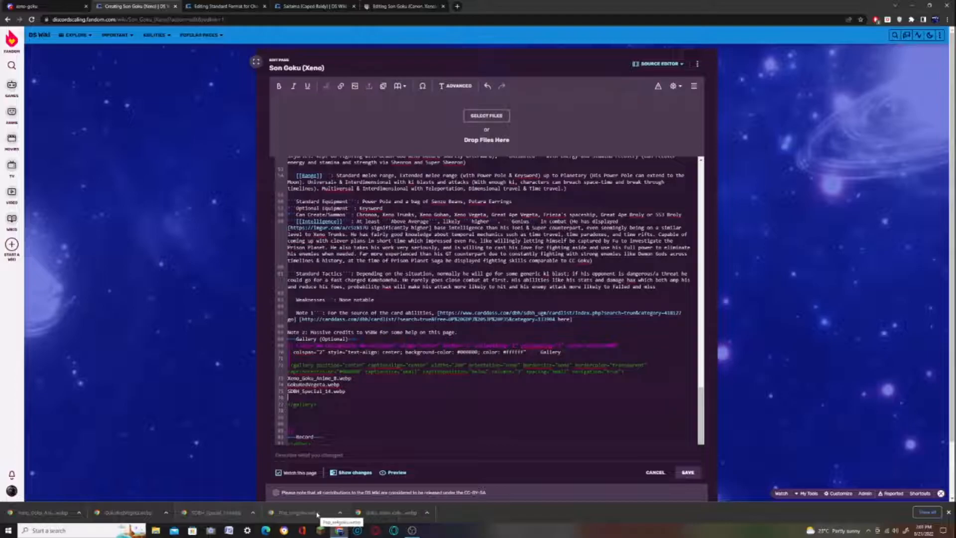
pyautogui.moveTo(317, 514); pyautogui.dragTo(379, 242)
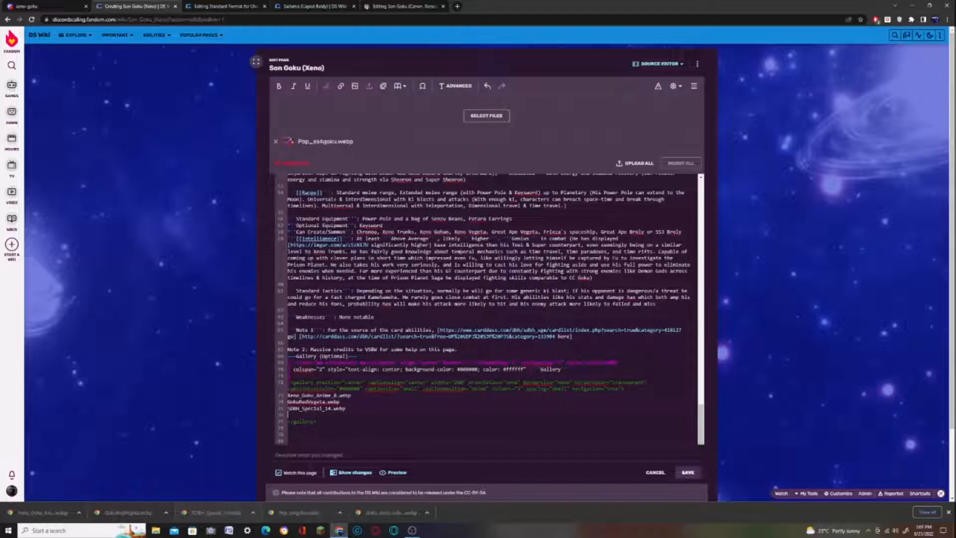
pyautogui.click(639, 163)
pyautogui.click(681, 163)
pyautogui.moveTo(308, 336); pyautogui.dragTo(274, 337)
pyautogui.press('BackSpace')
pyautogui.moveTo(375, 338); pyautogui.dragTo(339, 336)
pyautogui.press('BackSpace')
# - Upload Goku_Xeno_calendar_art.webp and insert it below Pop_ss4goku.webp in the gallery block
pyautogui.click(369, 86)
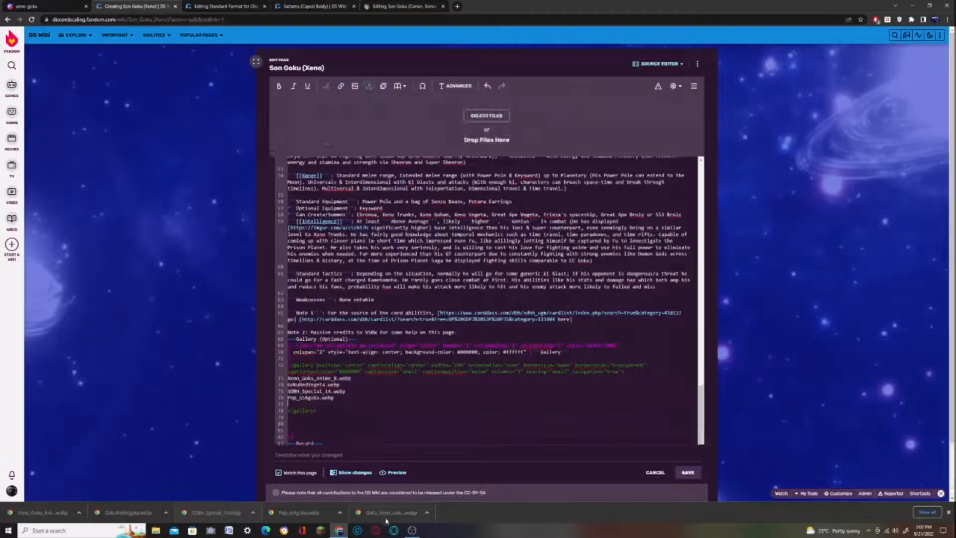
pyautogui.moveTo(391, 514); pyautogui.dragTo(514, 141)
pyautogui.click(632, 164)
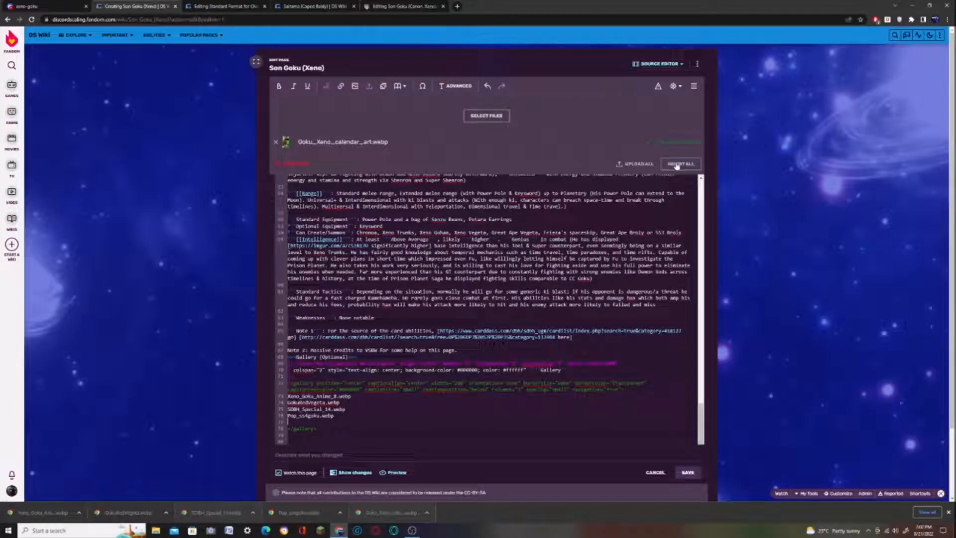
pyautogui.click(679, 164)
pyautogui.moveTo(408, 532)
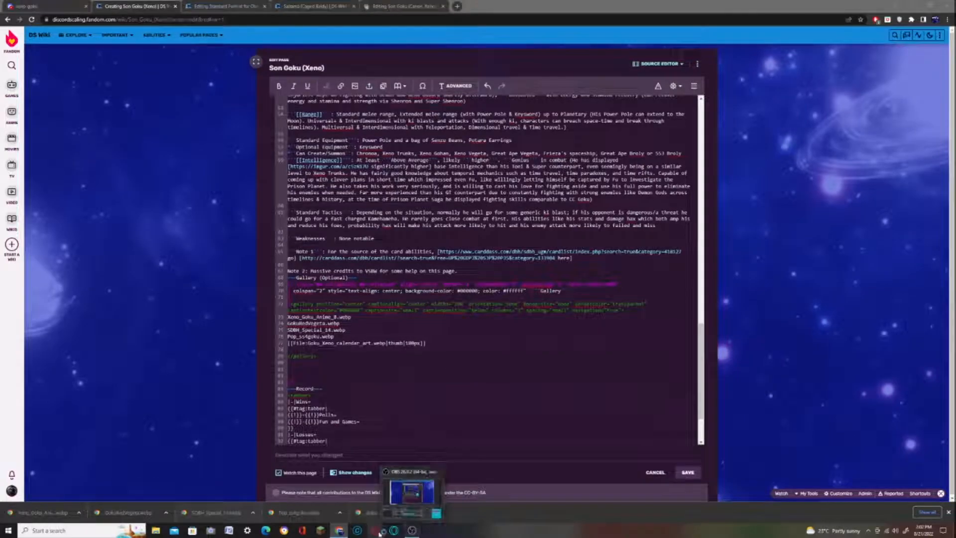
pyautogui.click(399, 479)
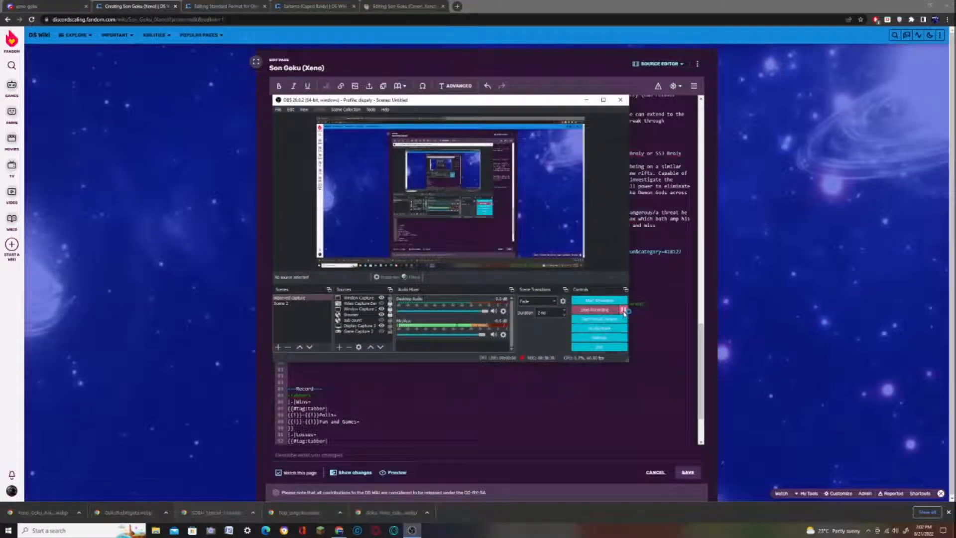
pyautogui.click(585, 101)
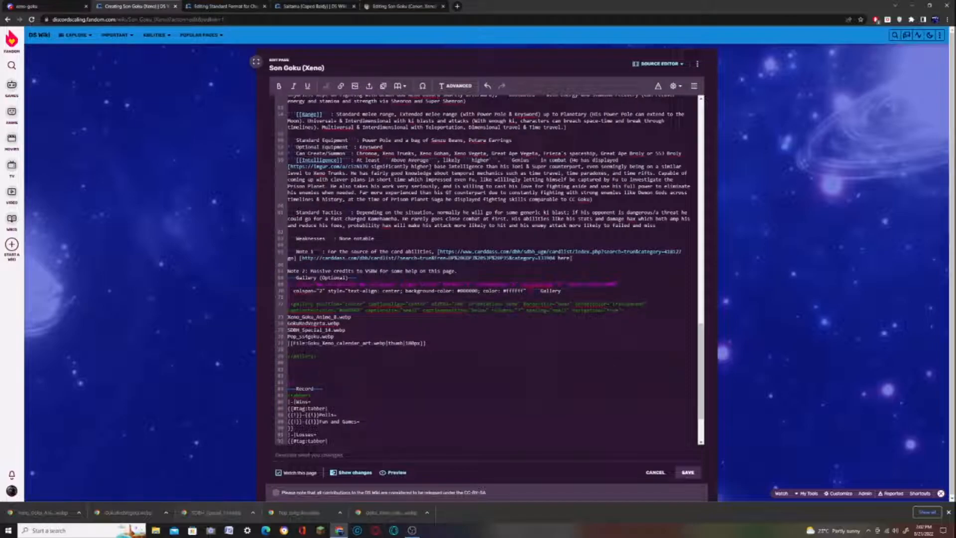
# - Remove the file prefix and thumbnail markup around Goku_Xeno_calendar_art.webp, leaving only its file name
pyautogui.press('BackSpace')
pyautogui.press('BackSpace')
pyautogui.press('BackSpace')
pyautogui.press('BackSpace')
pyautogui.press('BackSpace')
pyautogui.press('BackSpace')
pyautogui.press('BackSpace')
pyautogui.moveTo(406, 343); pyautogui.dragTo(365, 343)
pyautogui.press('BackSpace')
pyautogui.click(289, 350)
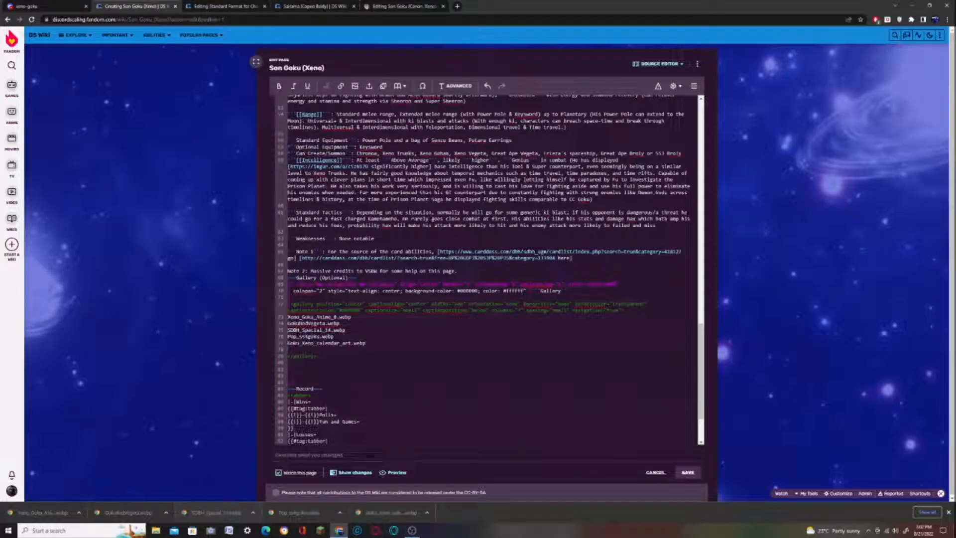
# - Upload the downloaded BackBowedDegu-max-1mb.gif and insert it below Goku_Xeno_calendar_art.webp on the Son Goku (Xeno) page
pyautogui.click(392, 6)
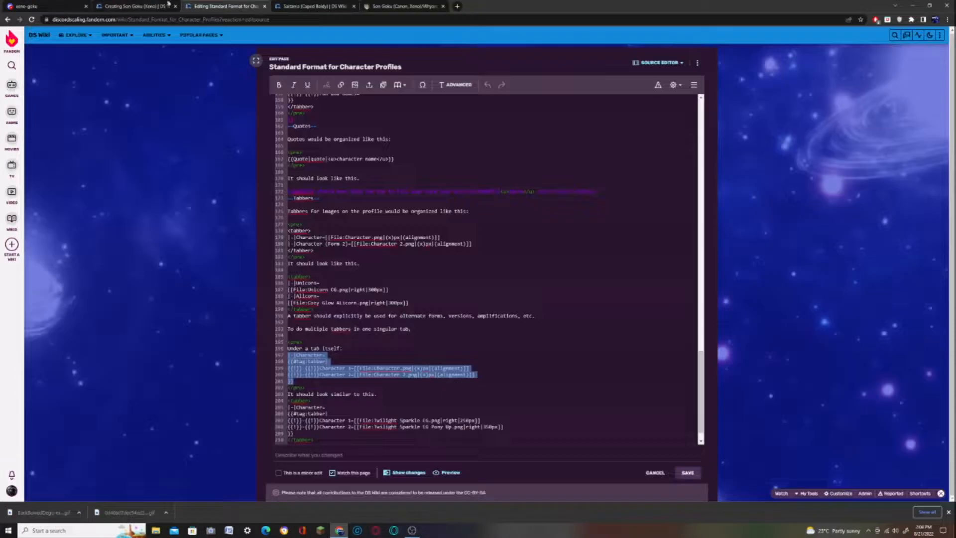
pyautogui.click(154, 6)
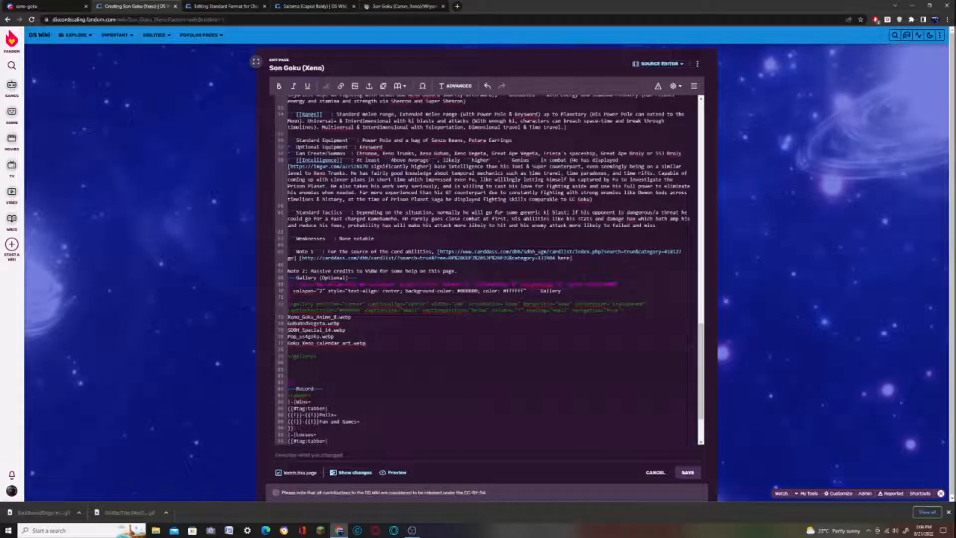
pyautogui.press('Return')
pyautogui.click(369, 86)
pyautogui.moveTo(40, 512); pyautogui.dragTo(418, 107)
pyautogui.click(634, 163)
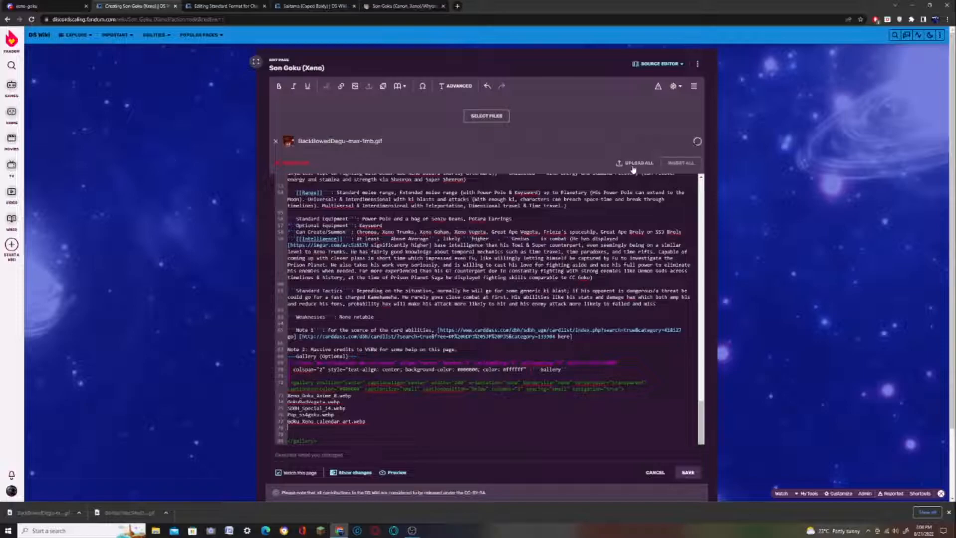
pyautogui.click(681, 164)
# - Remove the file prefix and thumbnail markup around BackBowedDegu-max-1mb.gif, leaving only its file name
pyautogui.moveTo(308, 349); pyautogui.dragTo(285, 350)
pyautogui.press('BackSpace')
pyautogui.moveTo(400, 349); pyautogui.dragTo(371, 350)
pyautogui.press('BackSpace')
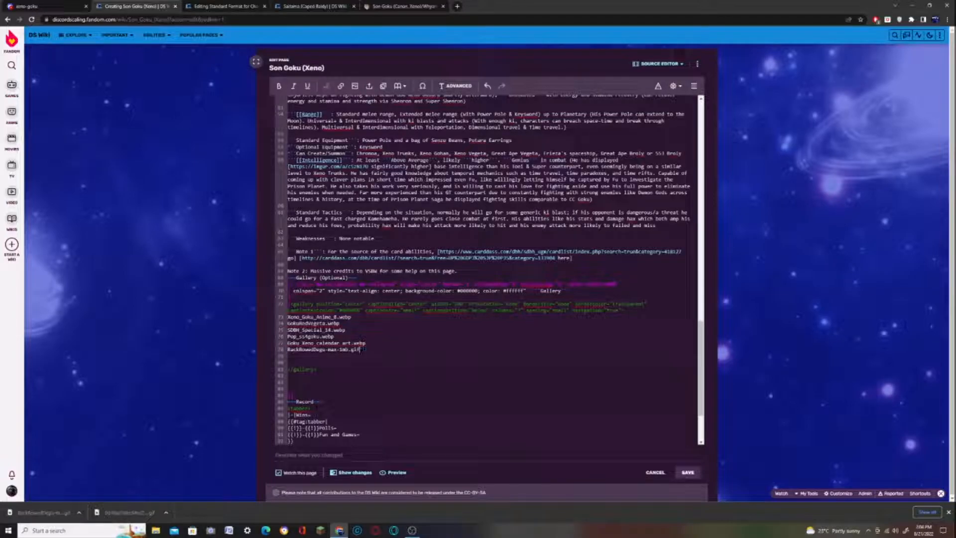
# - Upload the other downloaded GIF, whose name ends in 640-360_hq.gif, and insert it below BackBowedDegu-max-1mb.gif
pyautogui.click(369, 86)
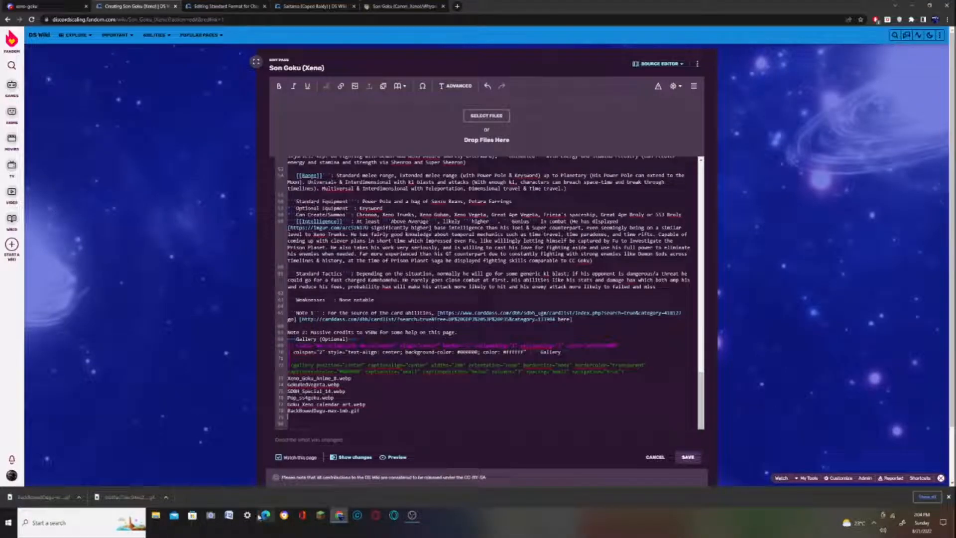
pyautogui.moveTo(306, 516); pyautogui.dragTo(304, 519)
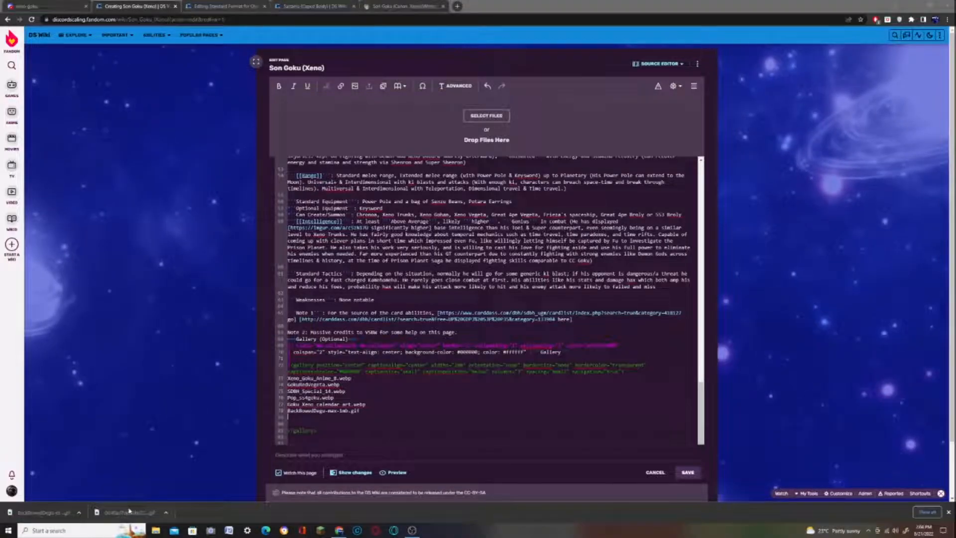
pyautogui.moveTo(130, 511); pyautogui.dragTo(486, 120)
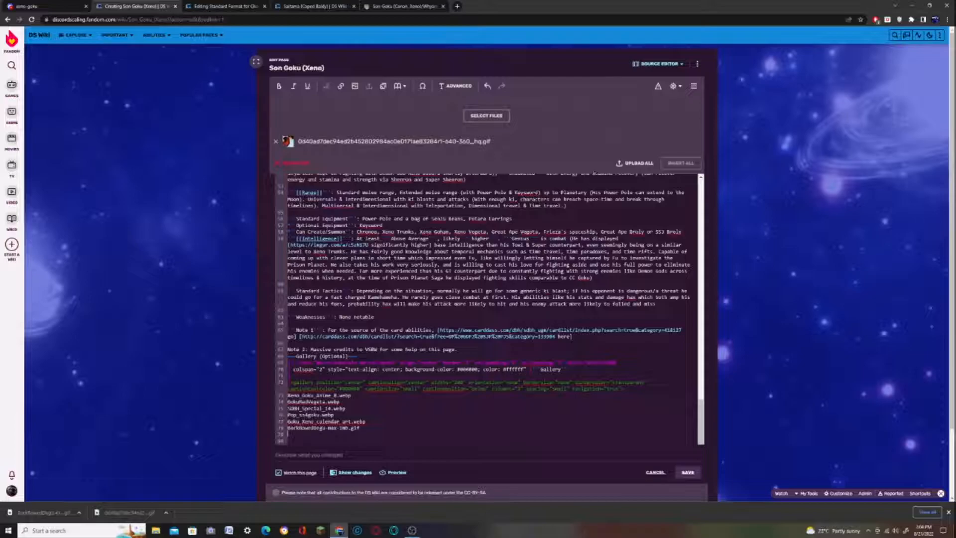
pyautogui.click(643, 165)
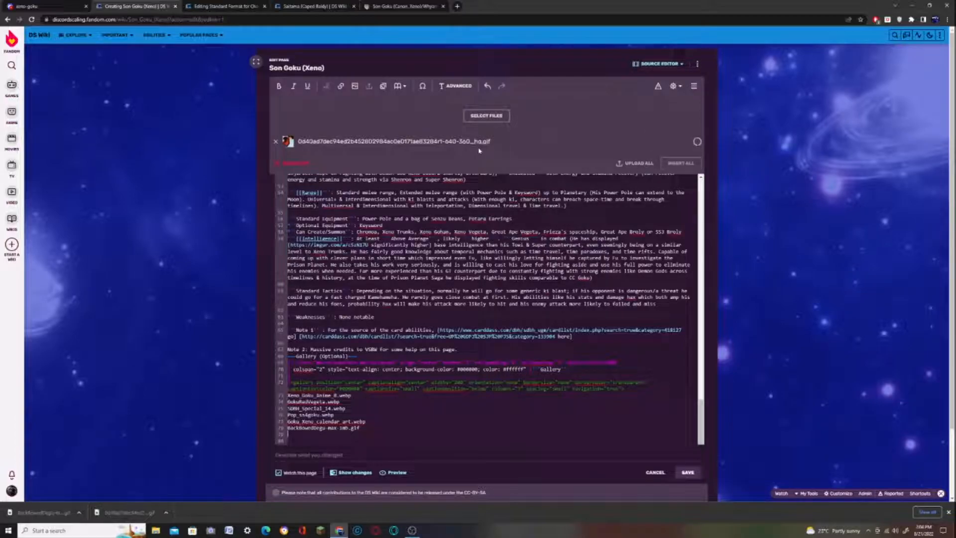
pyautogui.click(680, 164)
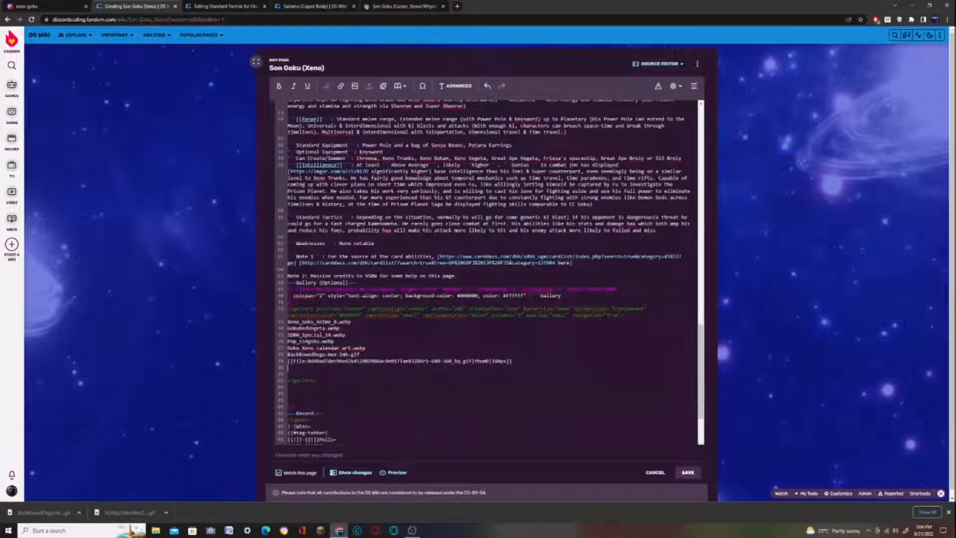
# - Delete the blank lines before the closing gallery tag and strip the last GIF's markup down to its file name
pyautogui.press('BackSpace')
pyautogui.press('BackSpace')
pyautogui.moveTo(308, 282); pyautogui.dragTo(493, 281)
pyautogui.press('BackSpace')
pyautogui.click(454, 282)
pyautogui.press('BackSpace')
# - Preview the page, expand the Gallery section to check all its images, then return to the source editor
pyautogui.click(395, 473)
pyautogui.scroll(-10, 348, 386)
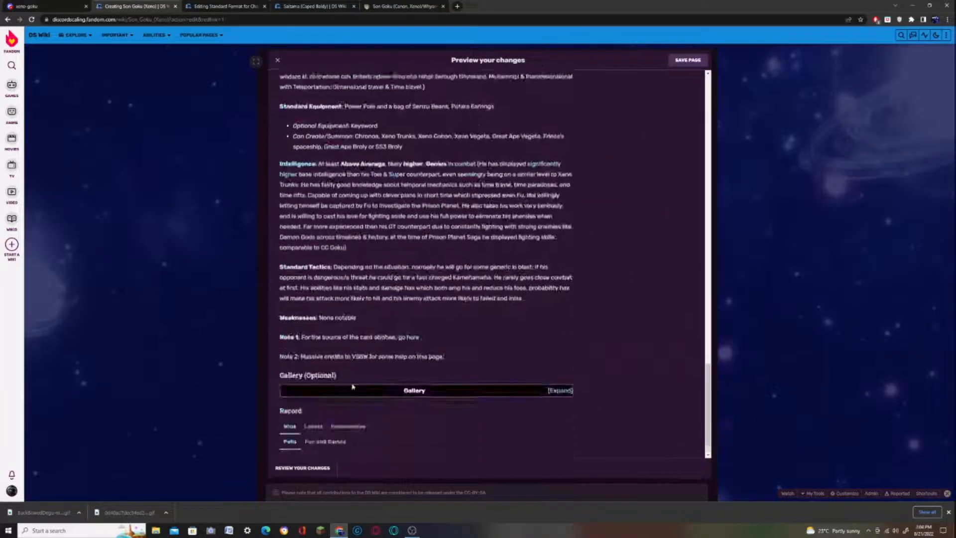
pyautogui.click(559, 380)
pyautogui.scroll(-3, 464, 301)
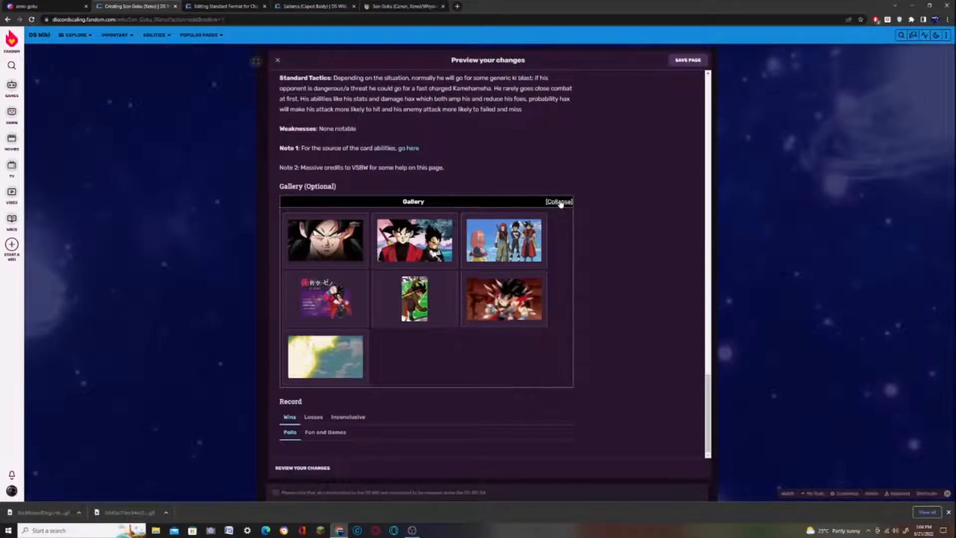
pyautogui.click(559, 202)
pyautogui.click(277, 60)
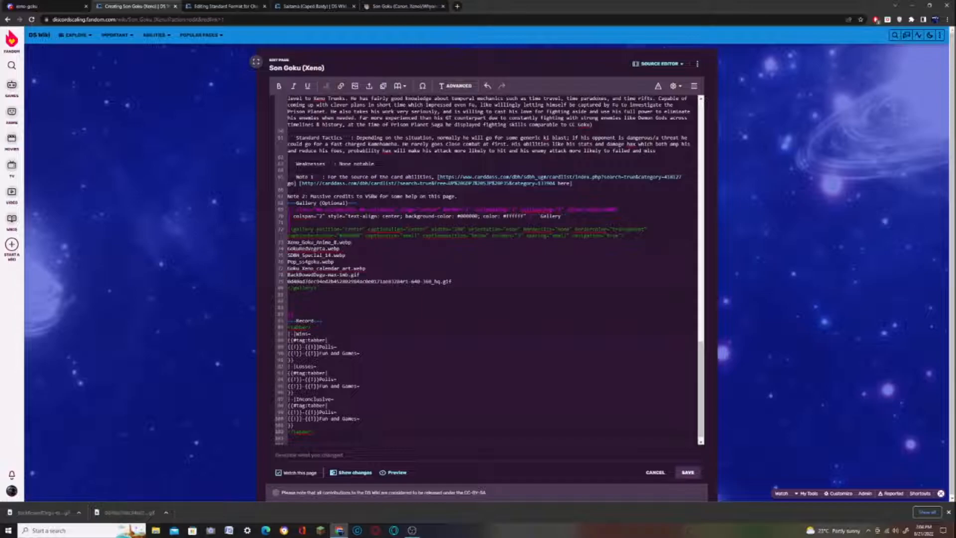
# - Bold the "Note 2" label and try to save the page, then return to the source editor
pyautogui.click(279, 86)
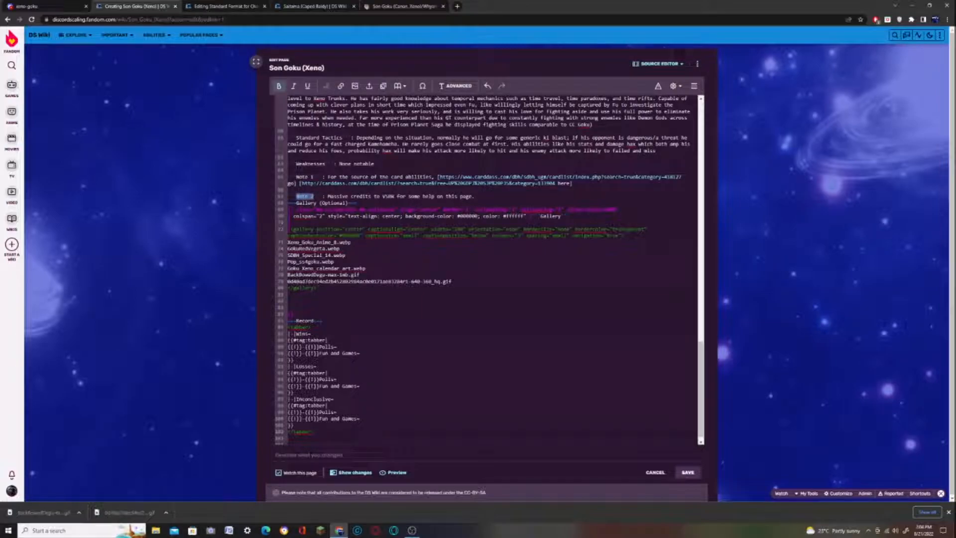
pyautogui.click(696, 475)
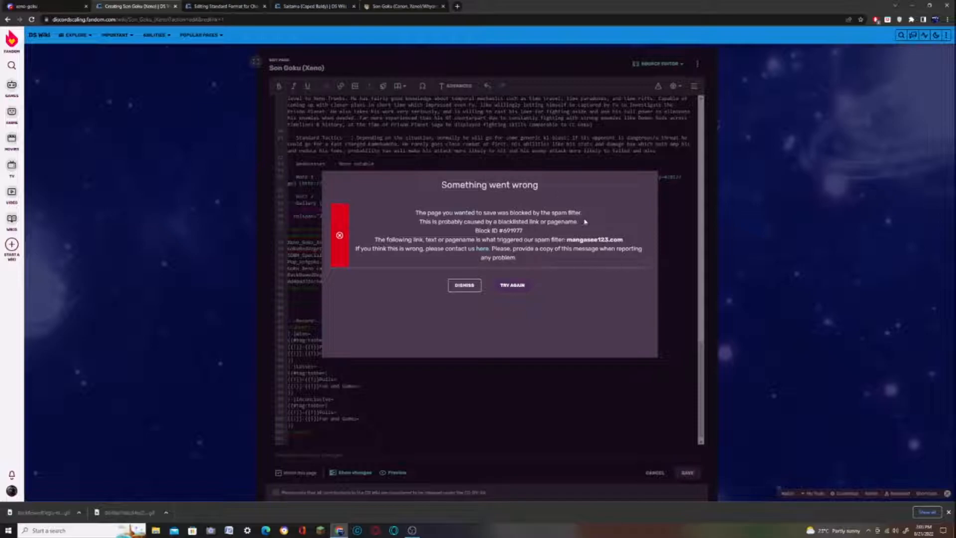
pyautogui.moveTo(414, 246); pyautogui.dragTo(628, 241)
pyautogui.click(557, 247)
pyautogui.click(504, 289)
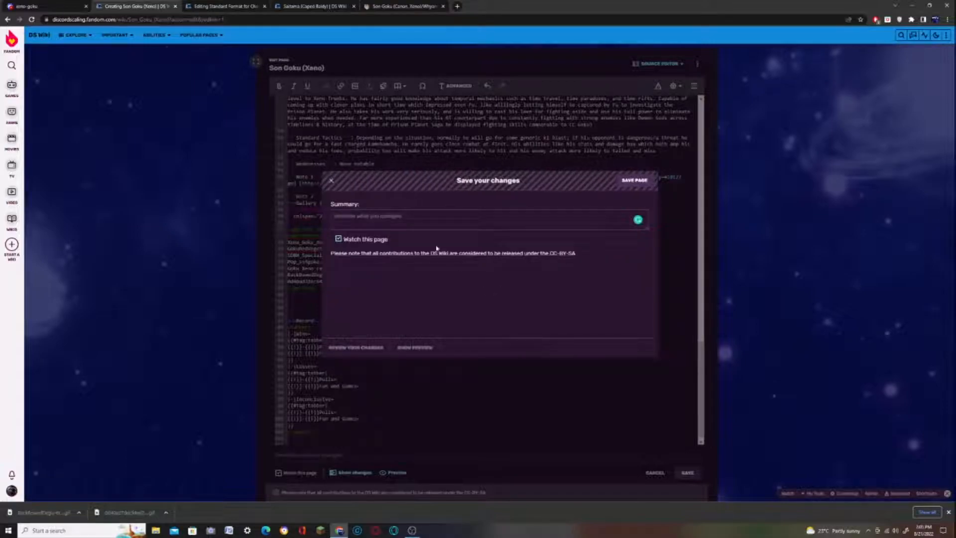
pyautogui.click(457, 288)
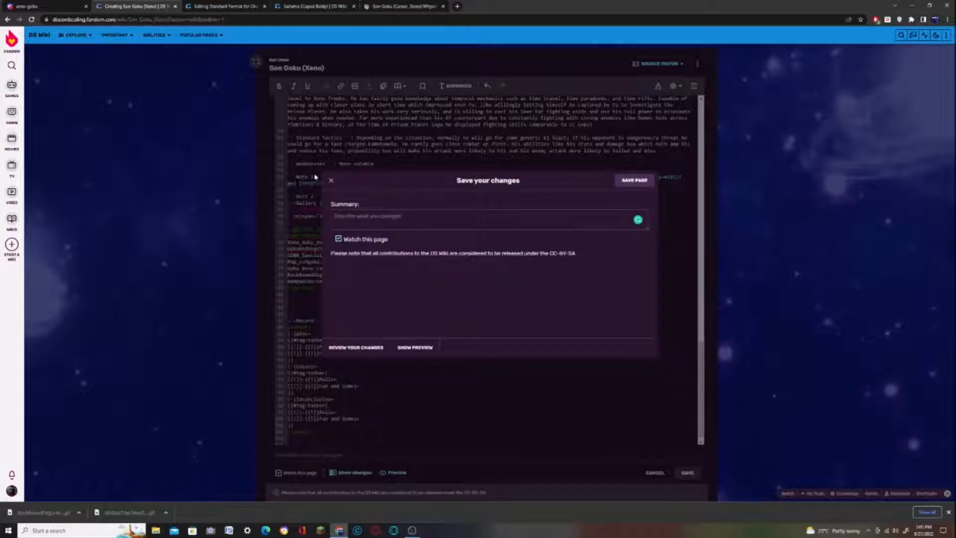
pyautogui.click(330, 180)
# - Search the source for "mangas" and delete the mangasee123.com address from the Supernatural Willpower entry
pyautogui.scroll(10, 488, 269)
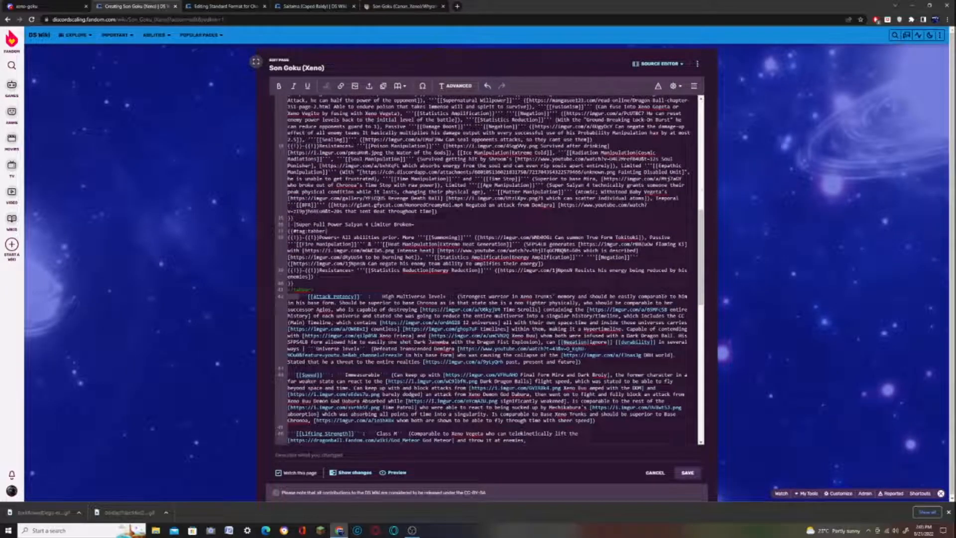
pyautogui.scroll(5, 488, 269)
pyautogui.hotkey('ctrl', 'f')
pyautogui.write('man')
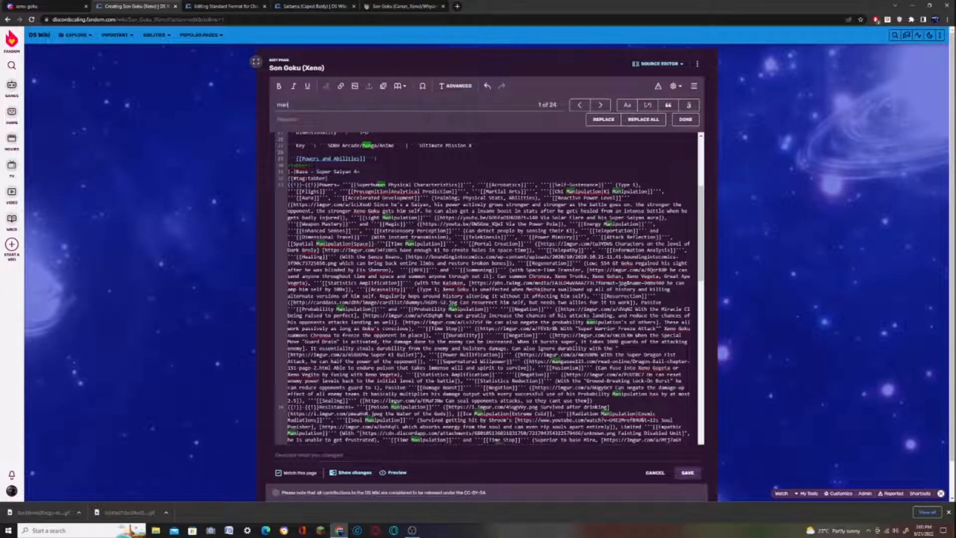
pyautogui.write('gas')
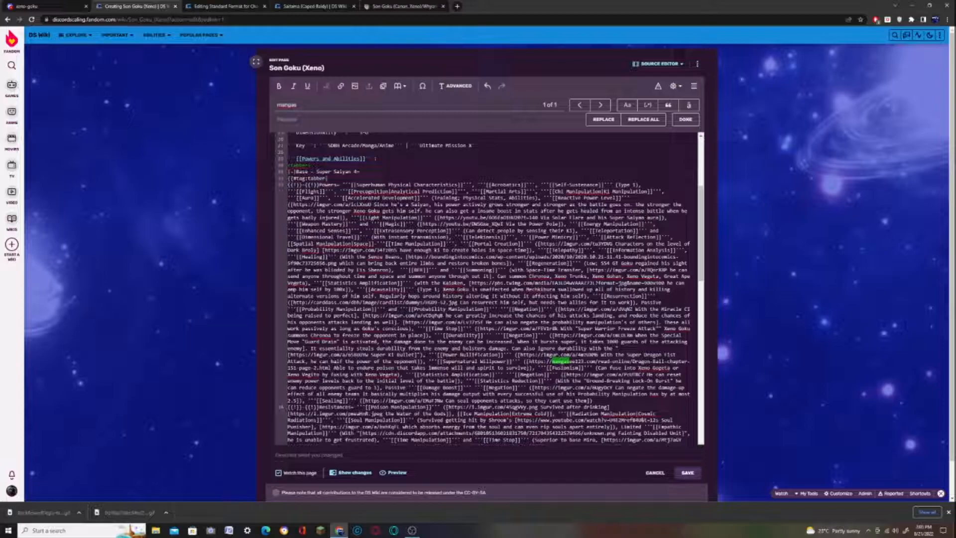
pyautogui.moveTo(526, 361); pyautogui.dragTo(331, 367)
pyautogui.press('BackSpace')
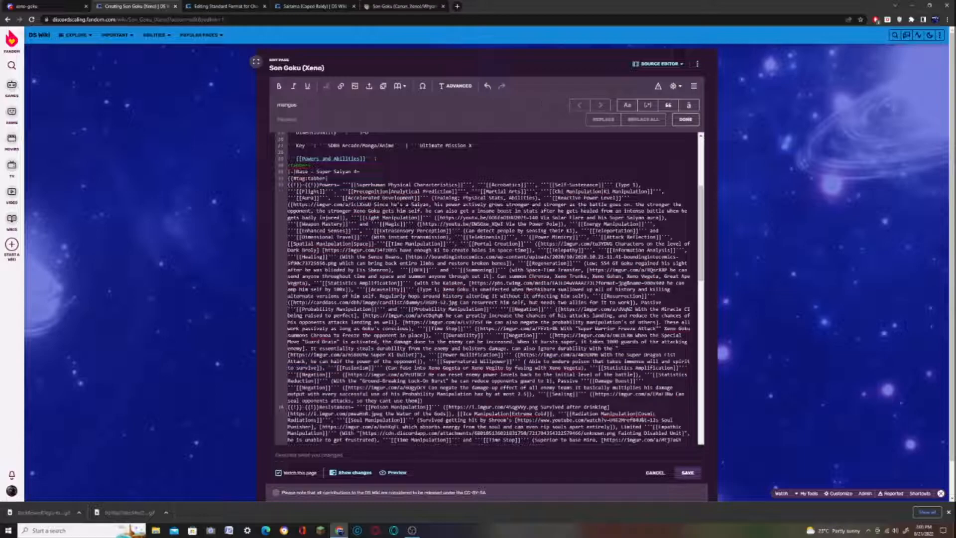
# - Delete the leftover space and closing link bracket around the Supernatural Willpower explanation, and save the page
pyautogui.click(529, 362)
pyautogui.press('BackSpace')
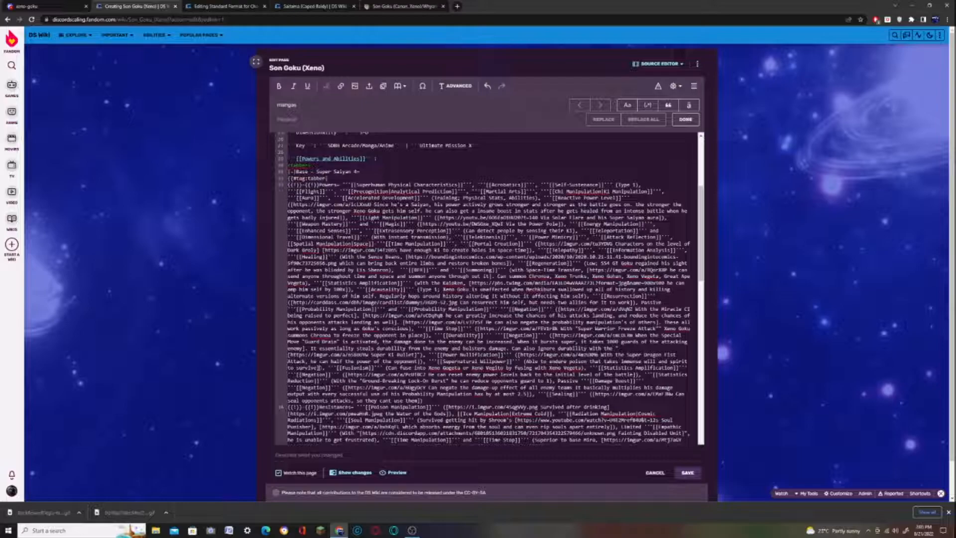
pyautogui.press('BackSpace')
pyautogui.click(687, 475)
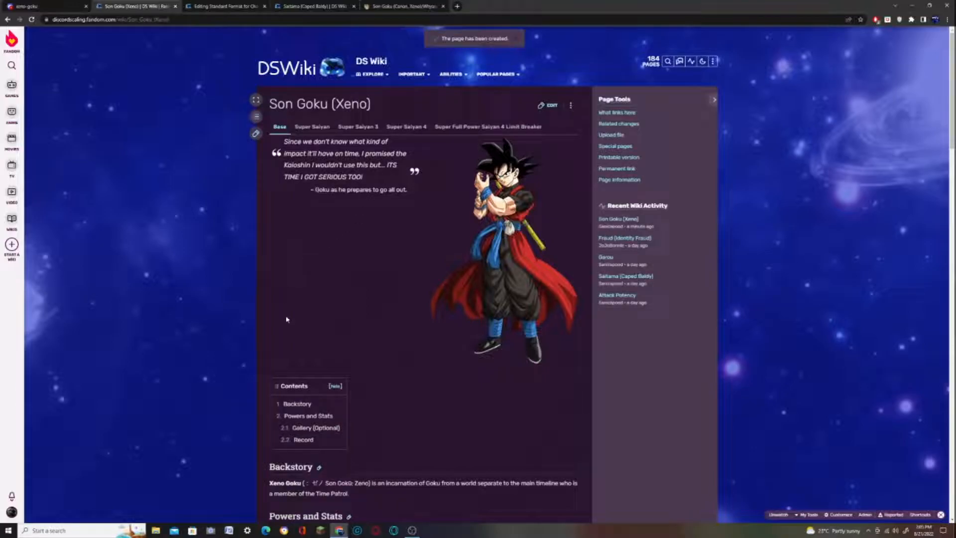
# - Add the categories "Tier 2" and "Dragon Ball" to the Son Goku (Xeno) page
pyautogui.scroll(-15, 371, 204)
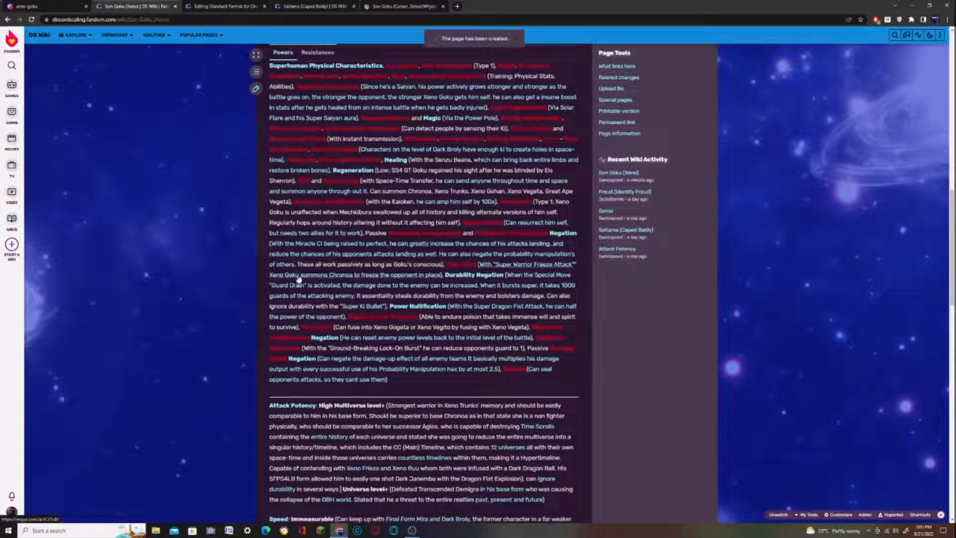
pyautogui.scroll(-1, 225, 376)
pyautogui.scroll(-18, 226, 377)
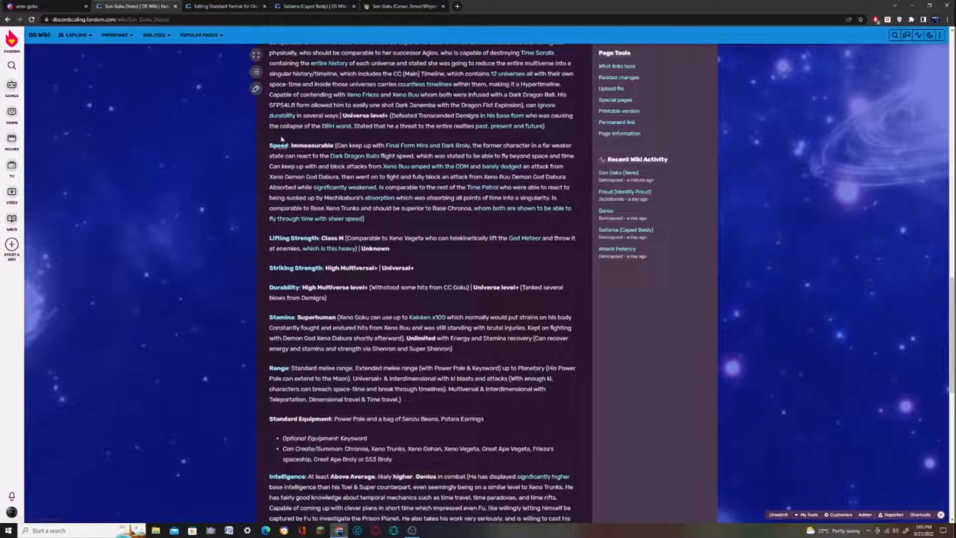
pyautogui.click(315, 476)
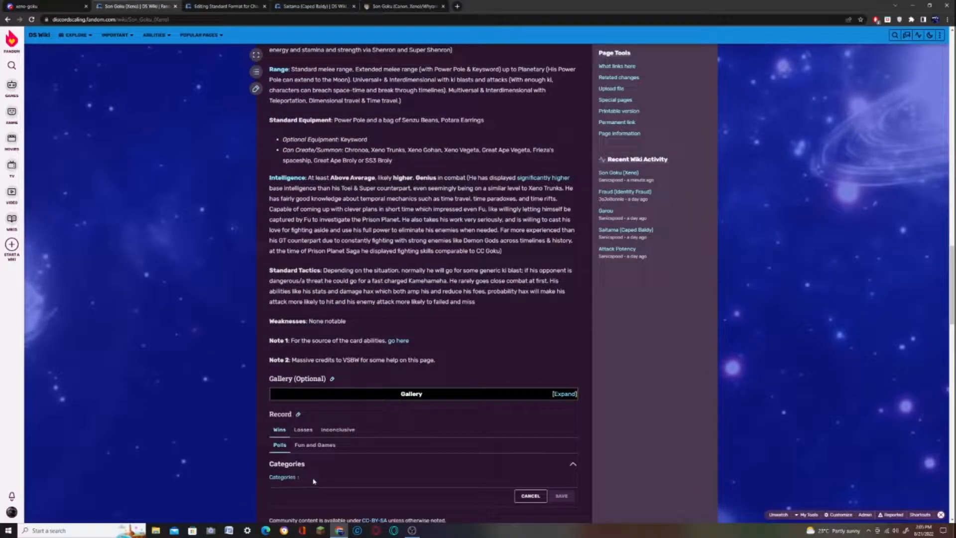
pyautogui.write('Tier 2')
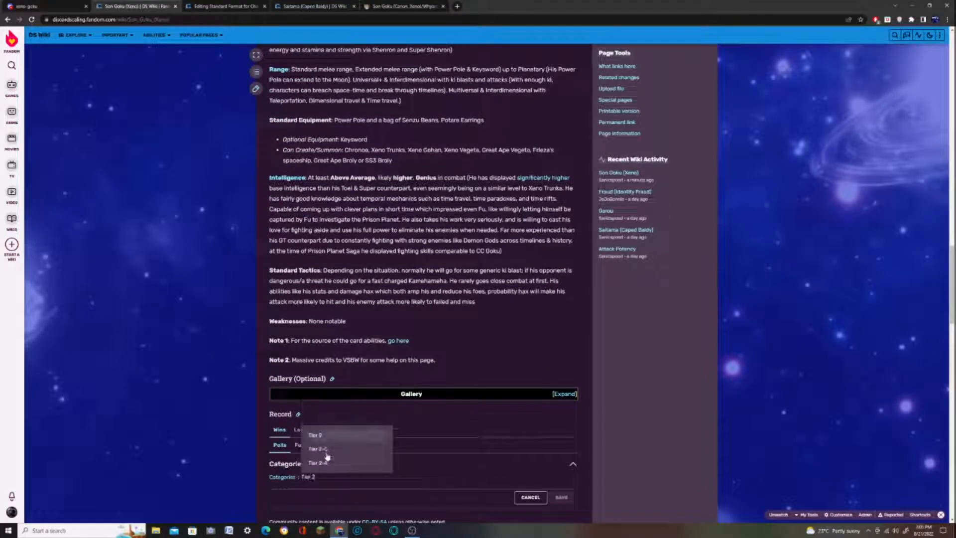
pyautogui.click(330, 436)
pyautogui.write('Dragon')
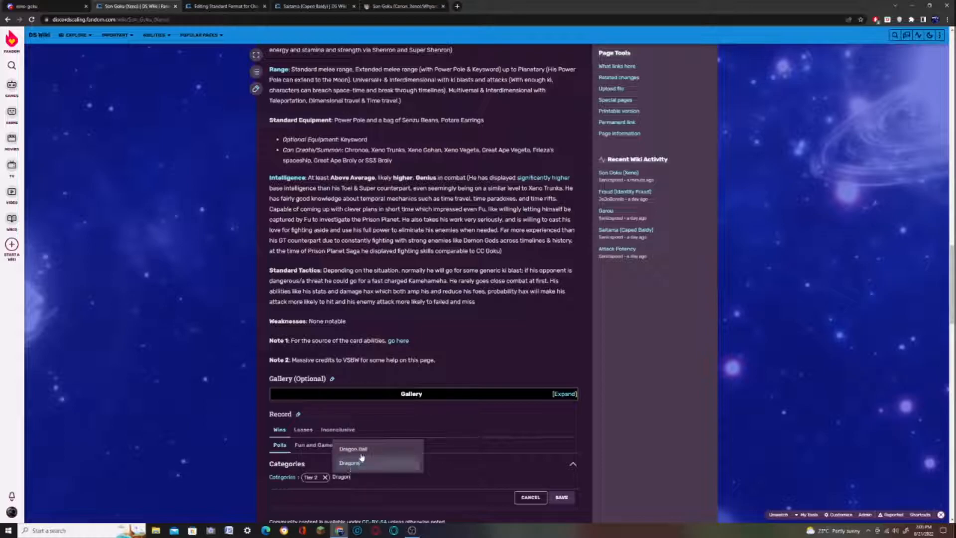
pyautogui.click(365, 449)
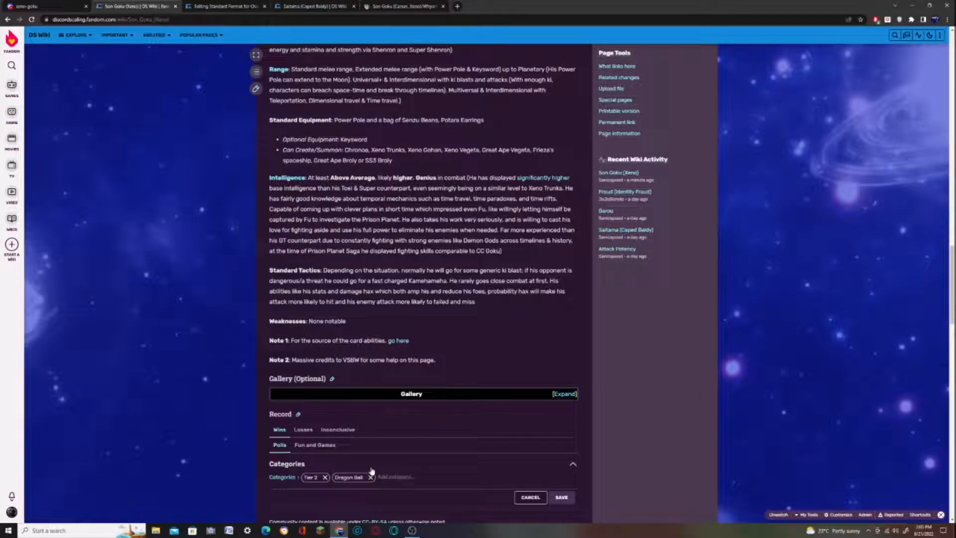
# - Add the categories "Tier High 2-A" and "Tier 2-C" and save the page's category changes
pyautogui.write('Tier High 2-A')
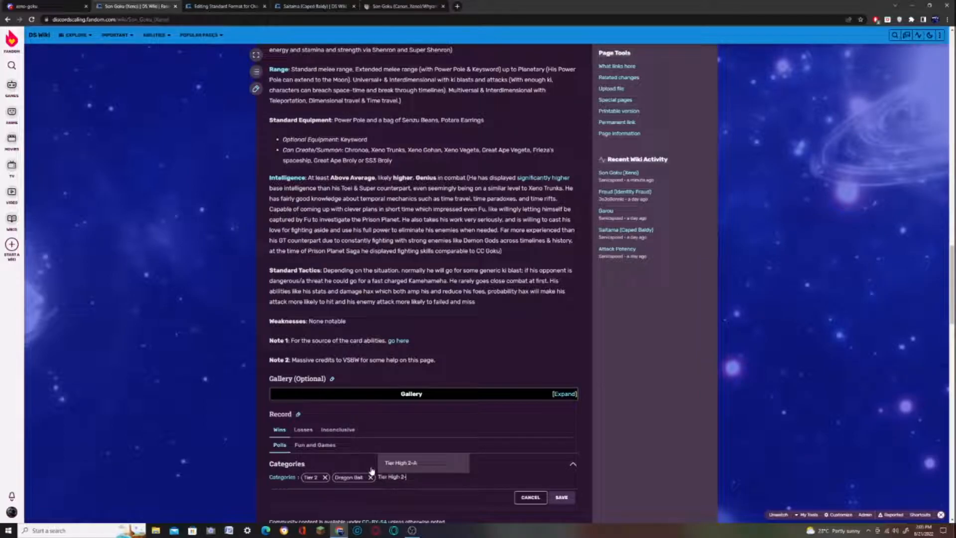
pyautogui.press('Return')
pyautogui.write('Tier 2-C')
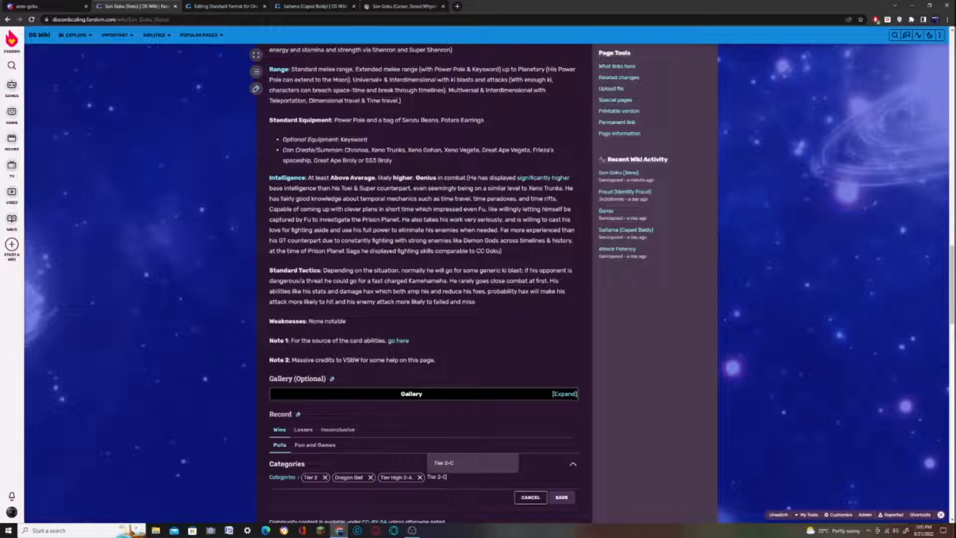
pyautogui.press('Return')
pyautogui.scroll(6, 349, 227)
pyautogui.scroll(5, 402, 338)
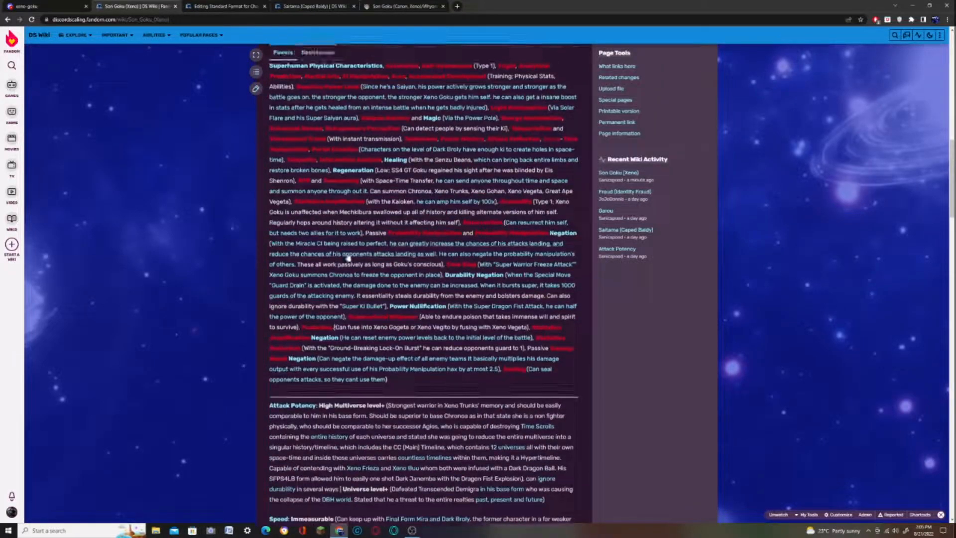
pyautogui.scroll(-15, 402, 338)
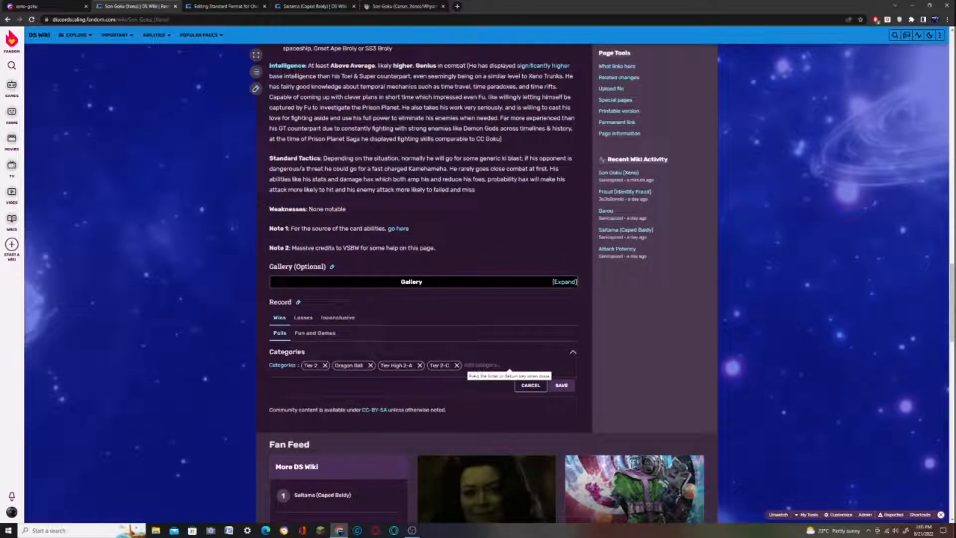
pyautogui.click(560, 385)
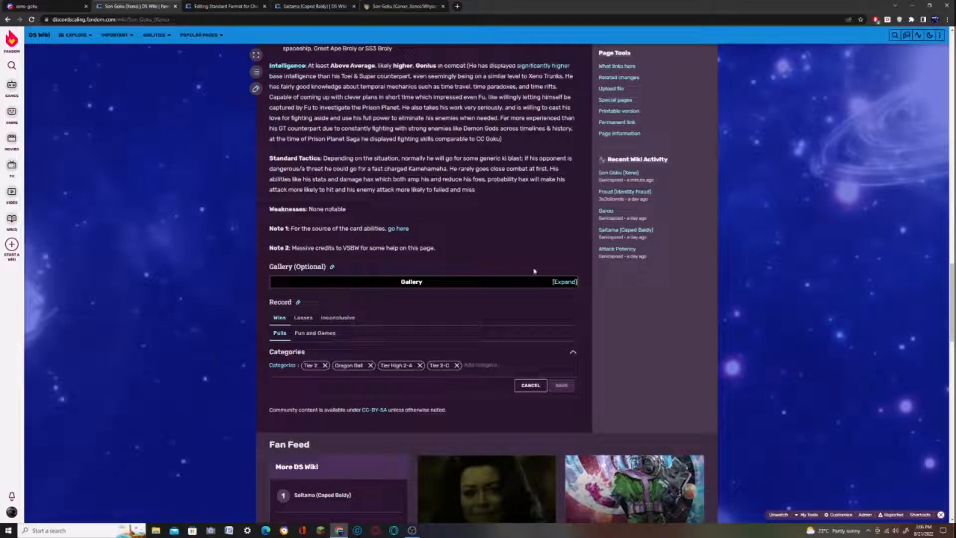
# - Find the Son Goku (DBS Manga) page, open its source in a separate tab and copy the "Articles about Son Goku" block above the tabber
pyautogui.scroll(15, 498, 319)
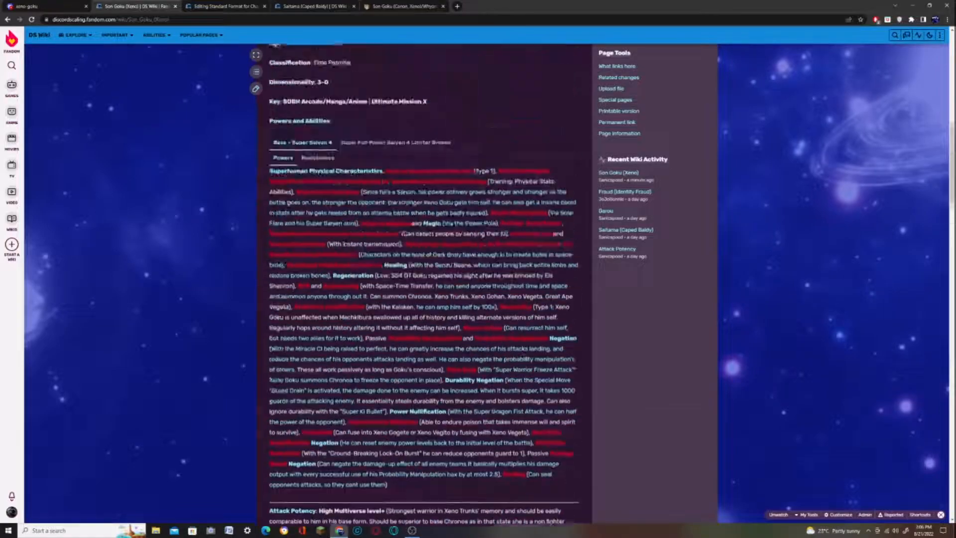
pyautogui.scroll(6, 524, 335)
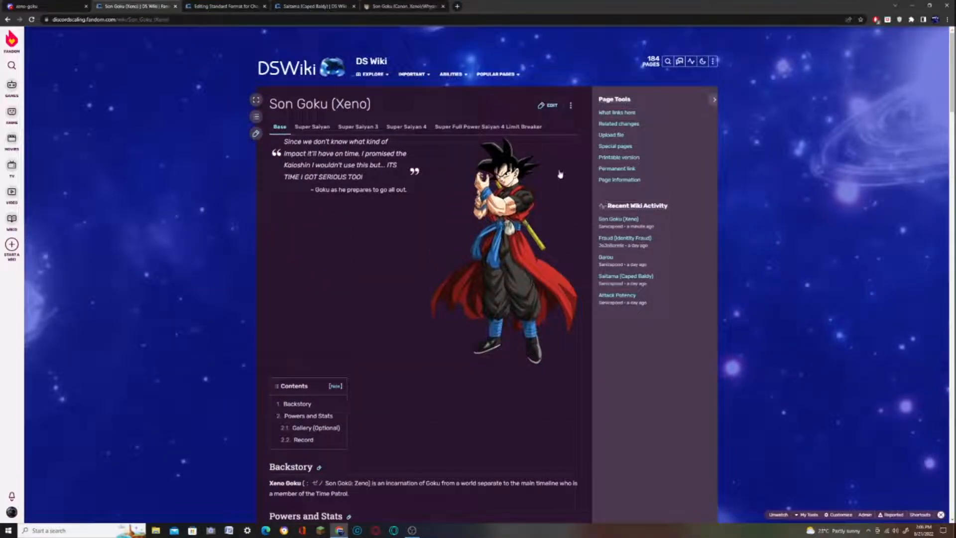
pyautogui.click(666, 61)
pyautogui.write('con goku')
pyautogui.middleClick(368, 239)
pyautogui.click(267, 231)
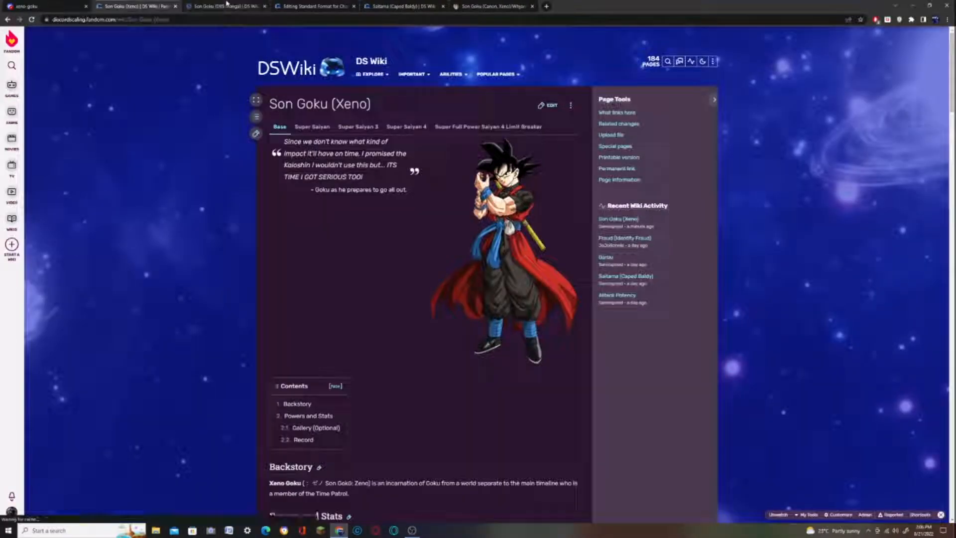
pyautogui.click(226, 6)
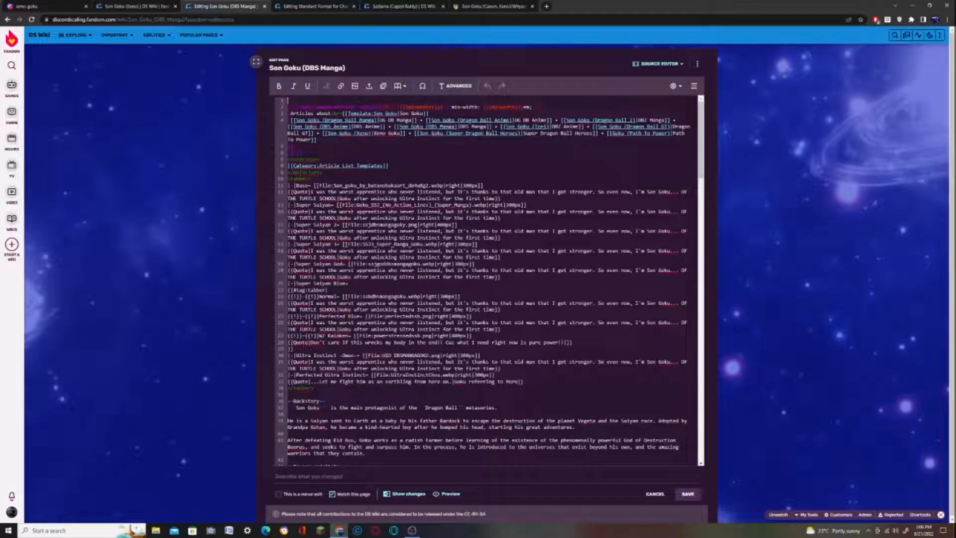
pyautogui.moveTo(322, 172); pyautogui.dragTo(283, 113)
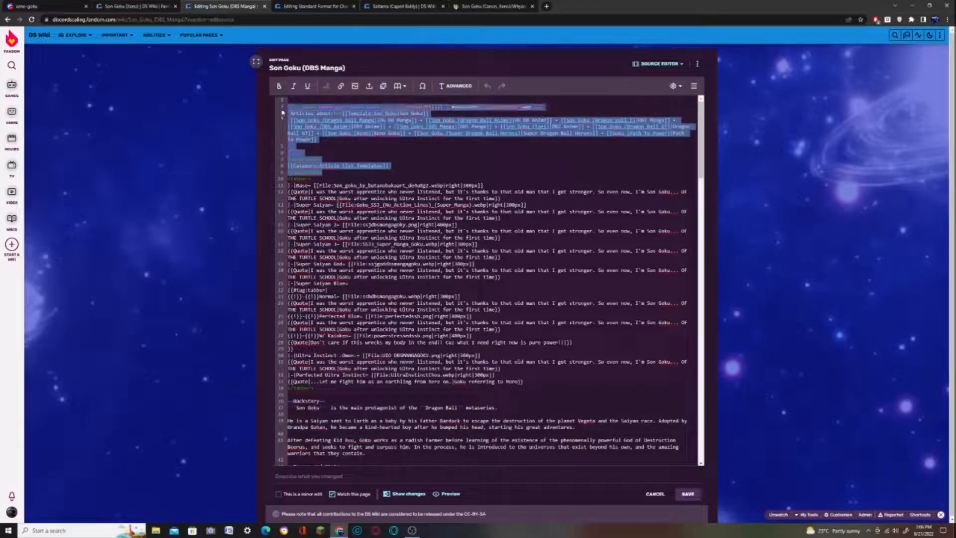
# - Open the Son Goku (Xeno) page in the source editor and paste the copied article-links block above the opening tabber
pyautogui.click(144, 6)
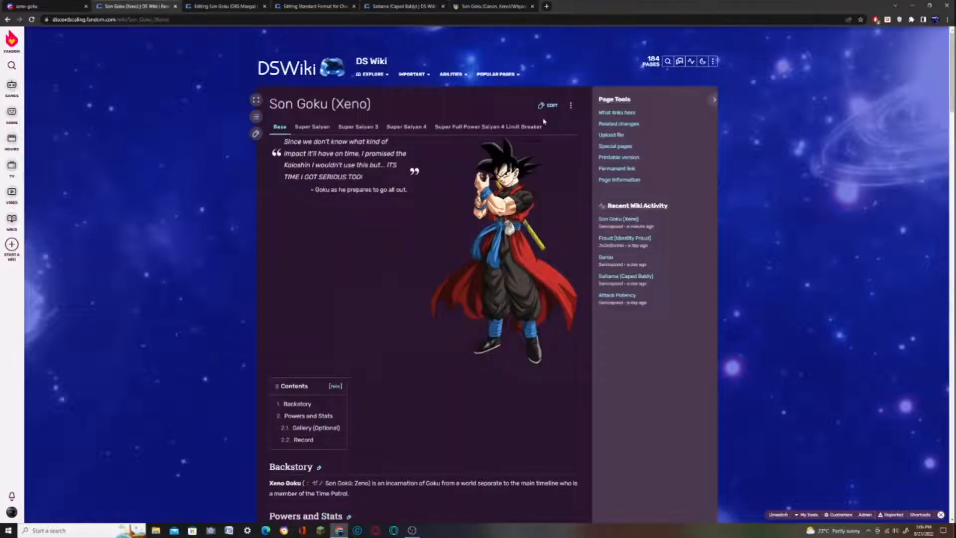
pyautogui.click(543, 107)
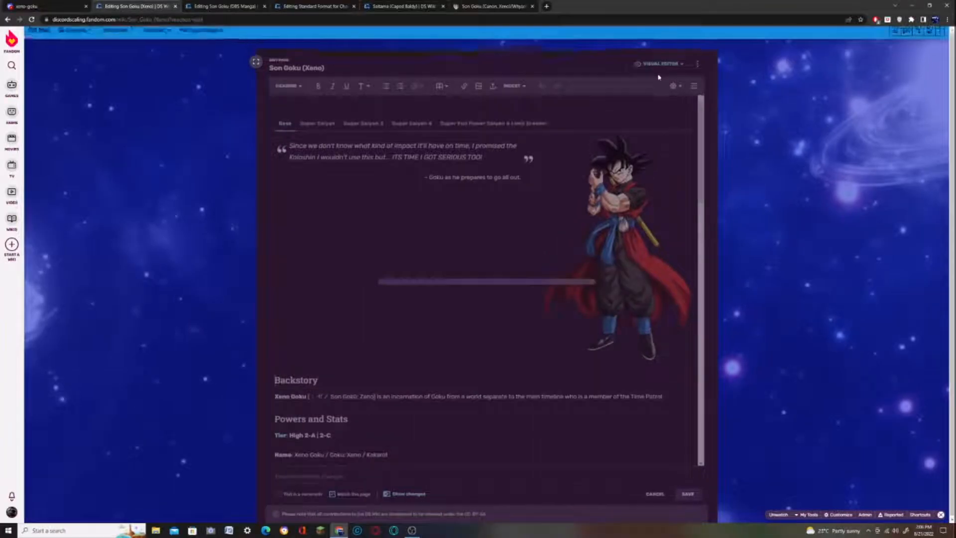
pyautogui.click(658, 65)
pyautogui.click(647, 109)
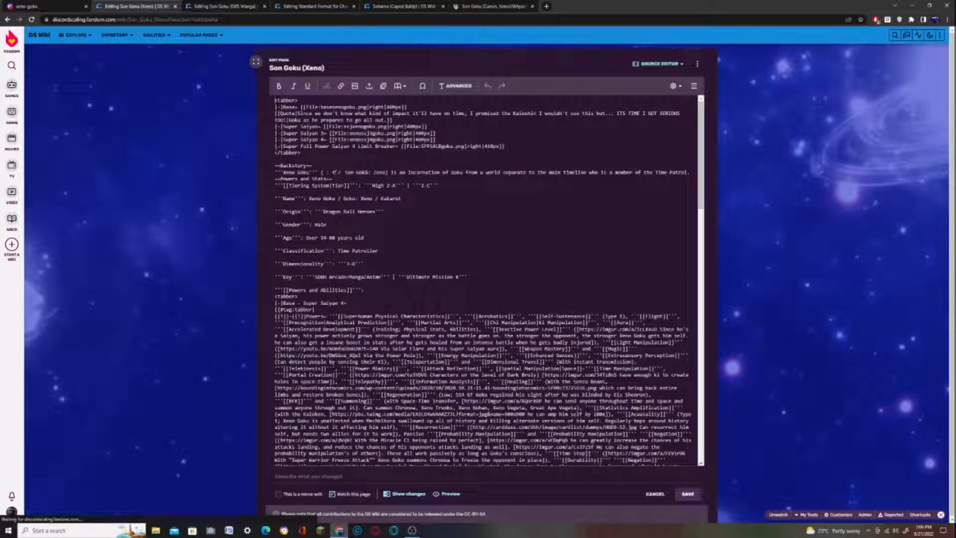
pyautogui.press('Return')
pyautogui.press('Return')
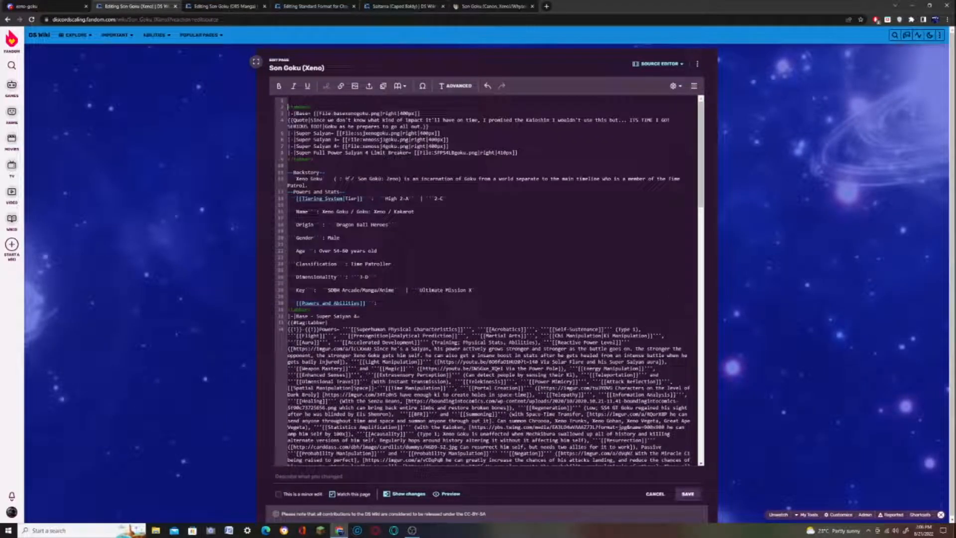
pyautogui.hotkey('ctrl', 'v')
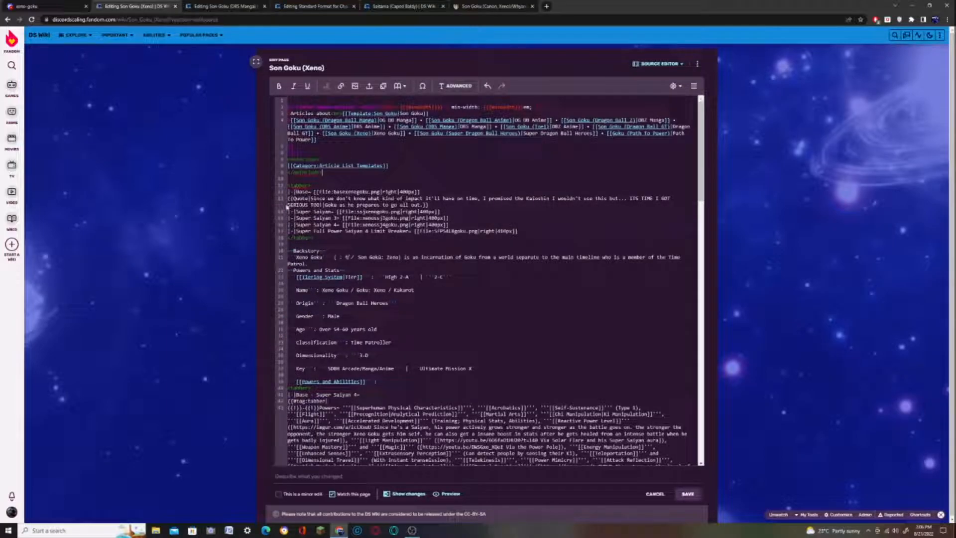
# - Bold "ITS TIME I GOT SERIOUS TOO!" in the Base quote and save the page
pyautogui.moveTo(630, 198); pyautogui.dragTo(321, 205)
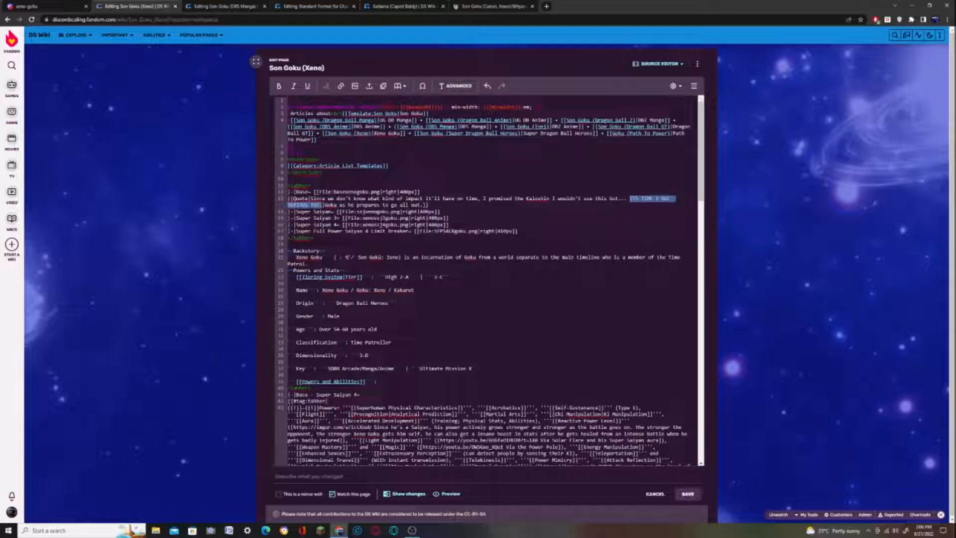
pyautogui.click(279, 86)
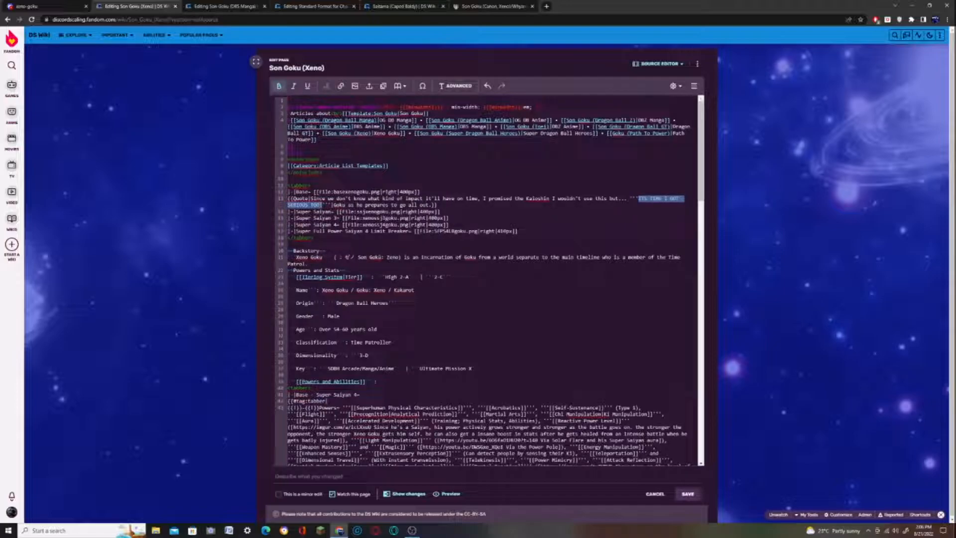
pyautogui.click(688, 493)
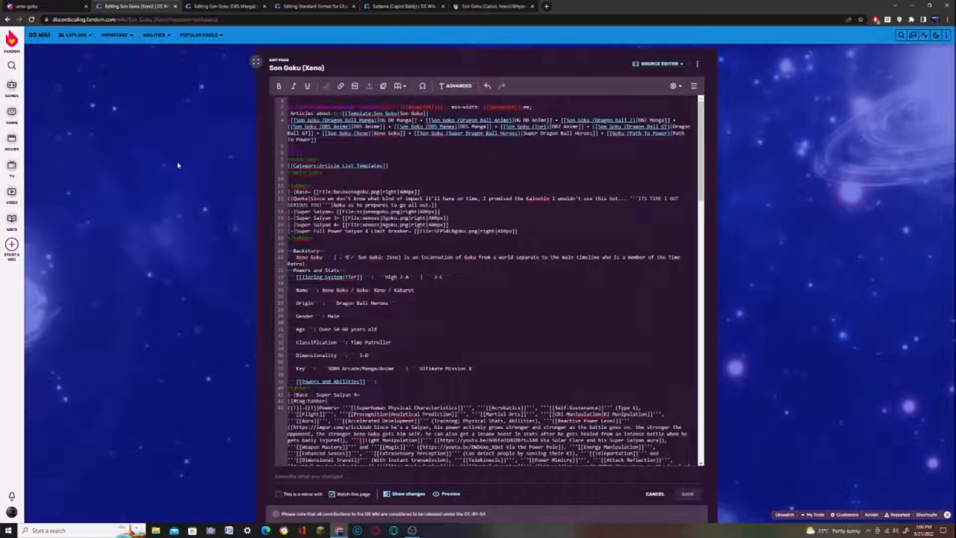
# - Reopen the page source, delete the empty line between the article-links block and the tabber, and save
pyautogui.scroll(-6, 249, 348)
pyautogui.scroll(4, 245, 363)
pyautogui.scroll(1, 244, 365)
pyautogui.click(545, 85)
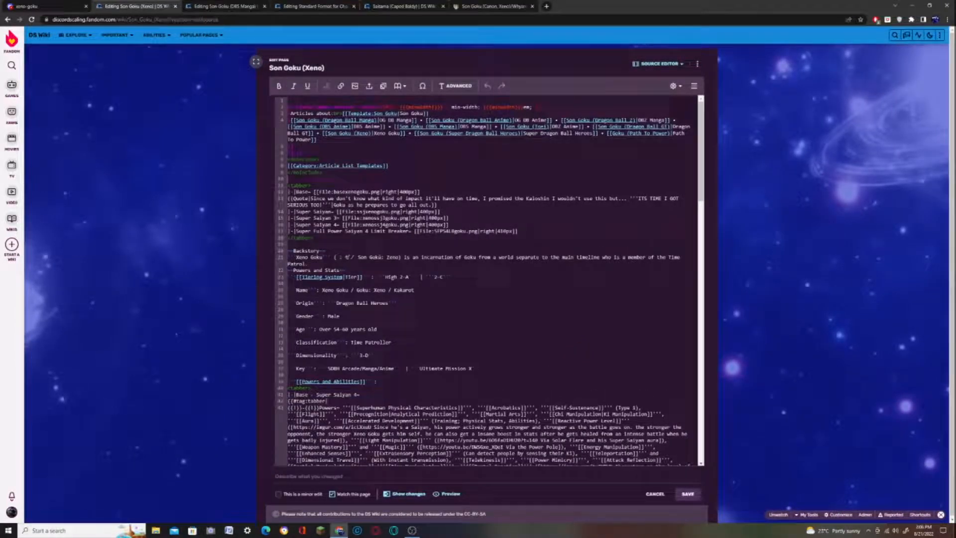
pyautogui.press('BackSpace')
pyautogui.click(697, 496)
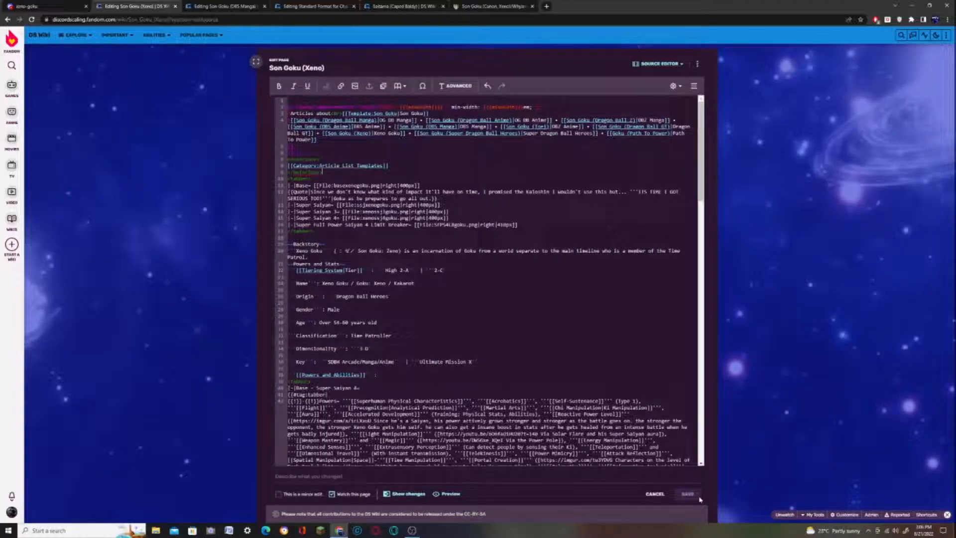
# - Review the saved page's statistics sections and expand the Gallery to check its images, then collapse it again
pyautogui.scroll(-3, 551, 504)
pyautogui.scroll(-15, 308, 311)
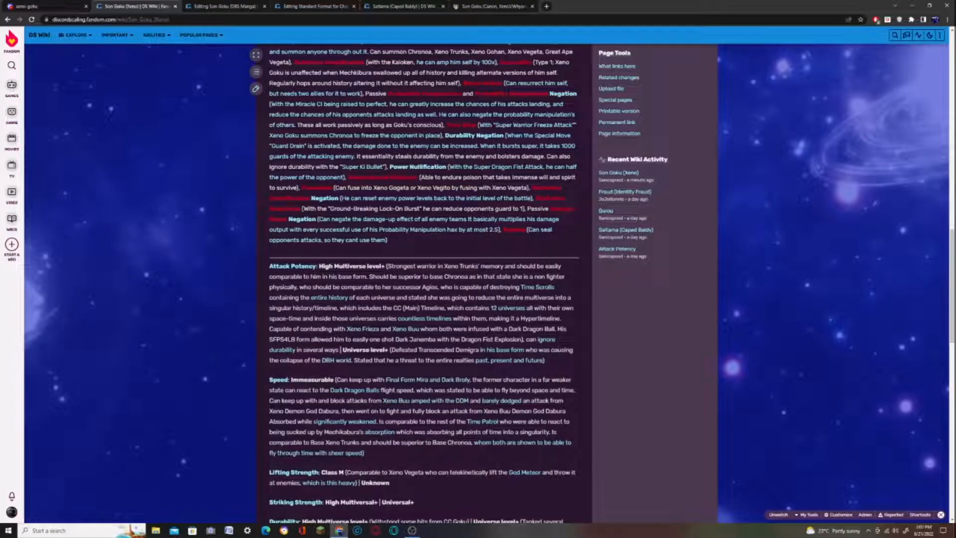
pyautogui.scroll(5, 274, 360)
pyautogui.scroll(-20, 275, 210)
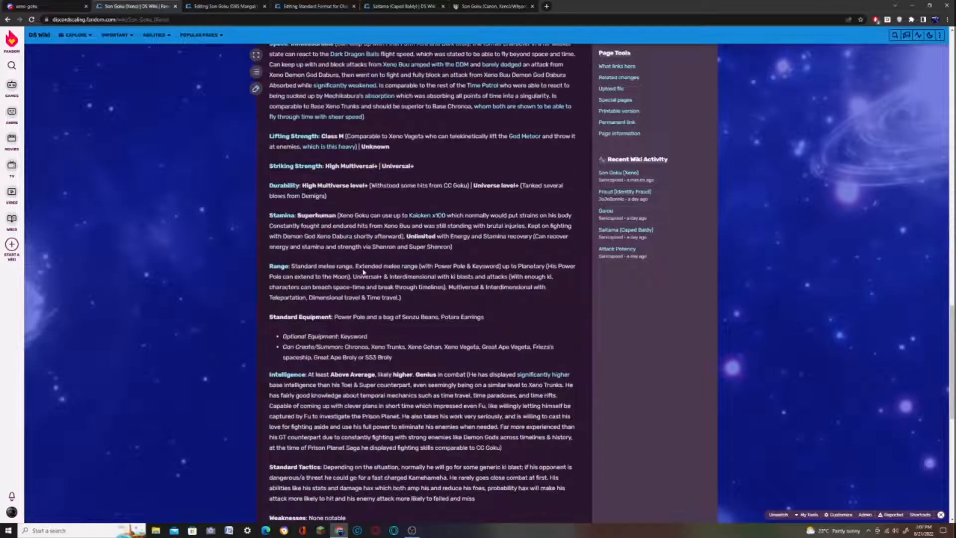
pyautogui.scroll(3, 344, 327)
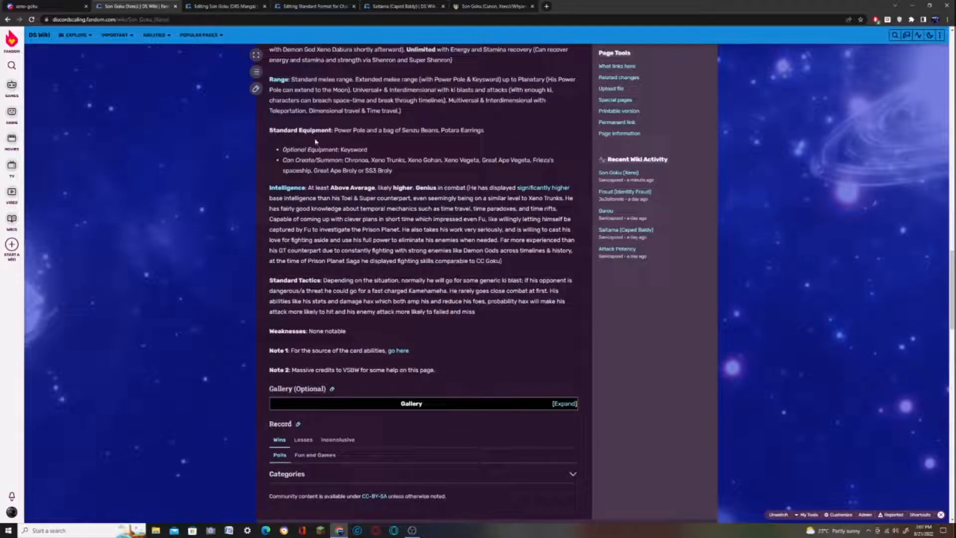
pyautogui.click(564, 403)
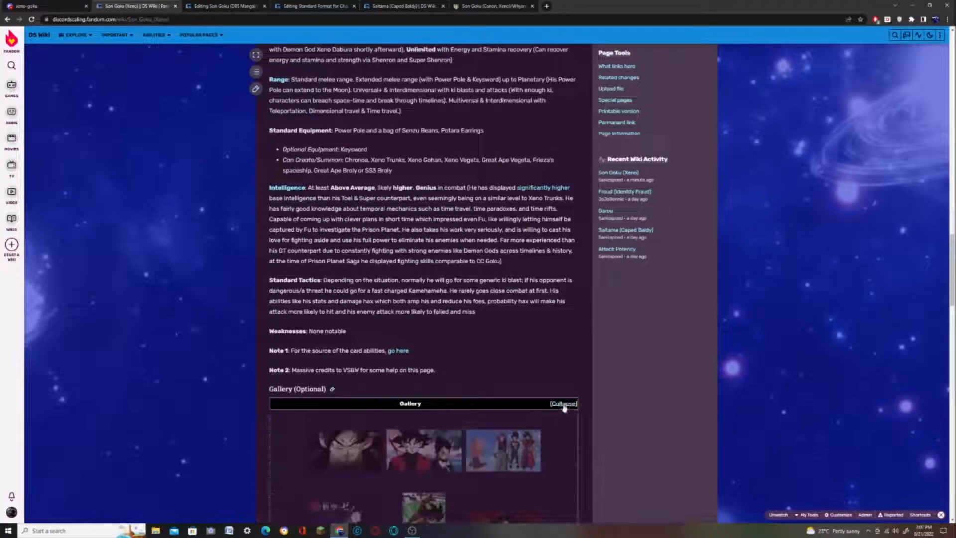
pyautogui.scroll(-4, 463, 268)
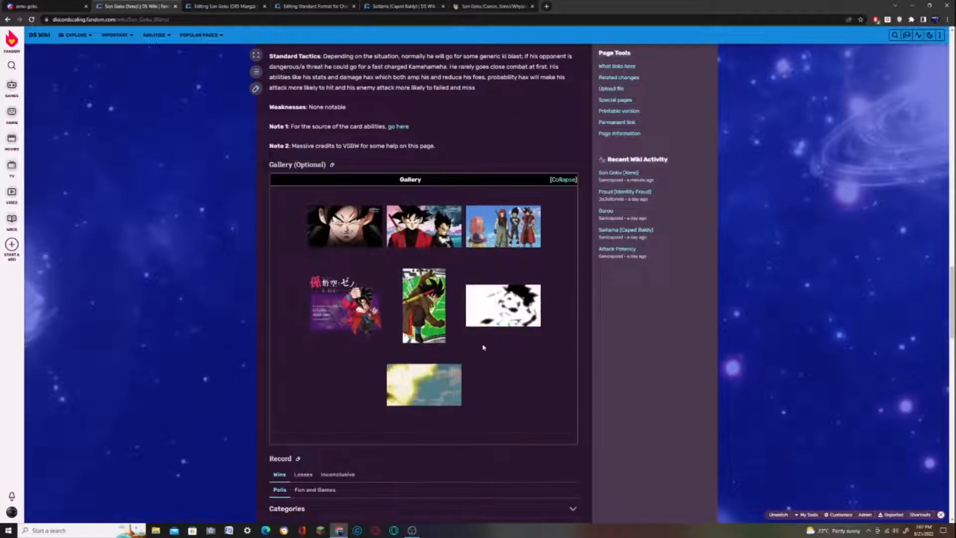
pyautogui.click(563, 180)
# - Review the Powers and Abilities section, viewing the "Super Full Power Saiyan 4 Limiter Broken" powers before returning to "Base - Super Saiyan 4"
pyautogui.scroll(4, 327, 468)
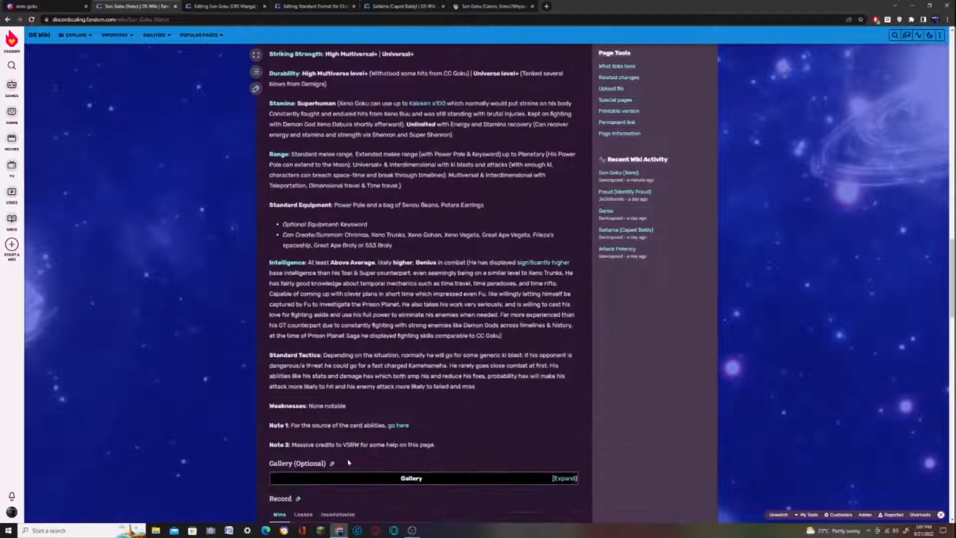
pyautogui.scroll(3, 349, 461)
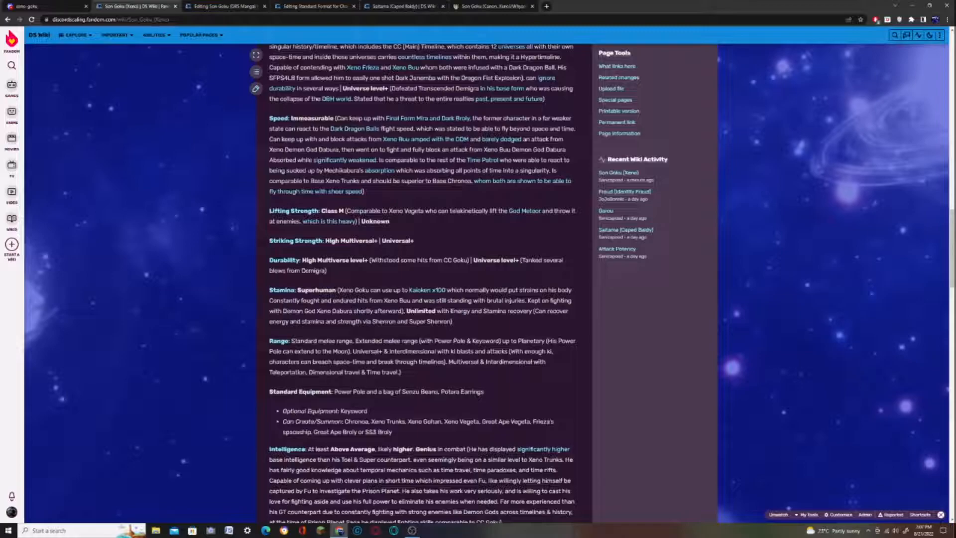
pyautogui.scroll(2, 449, 367)
pyautogui.scroll(3, 927, 236)
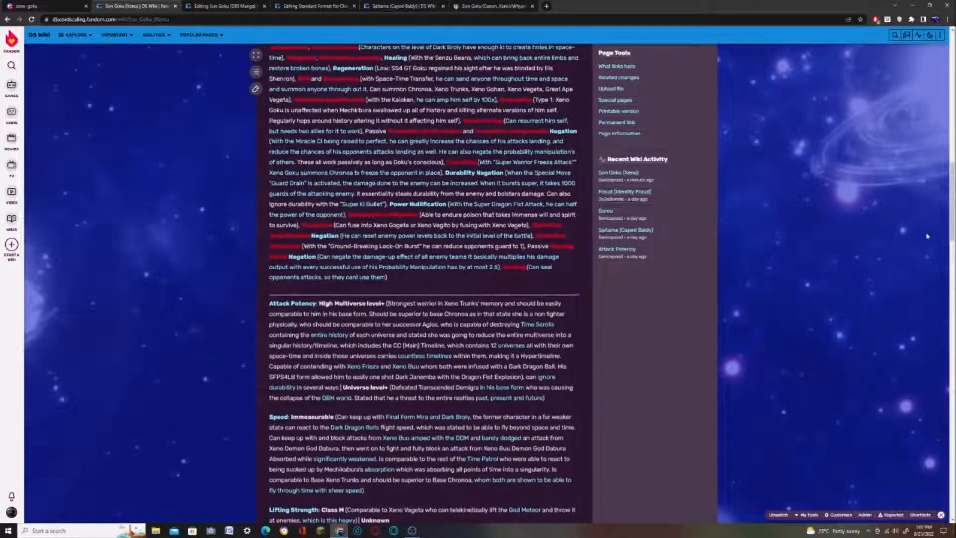
pyautogui.scroll(3, 464, 394)
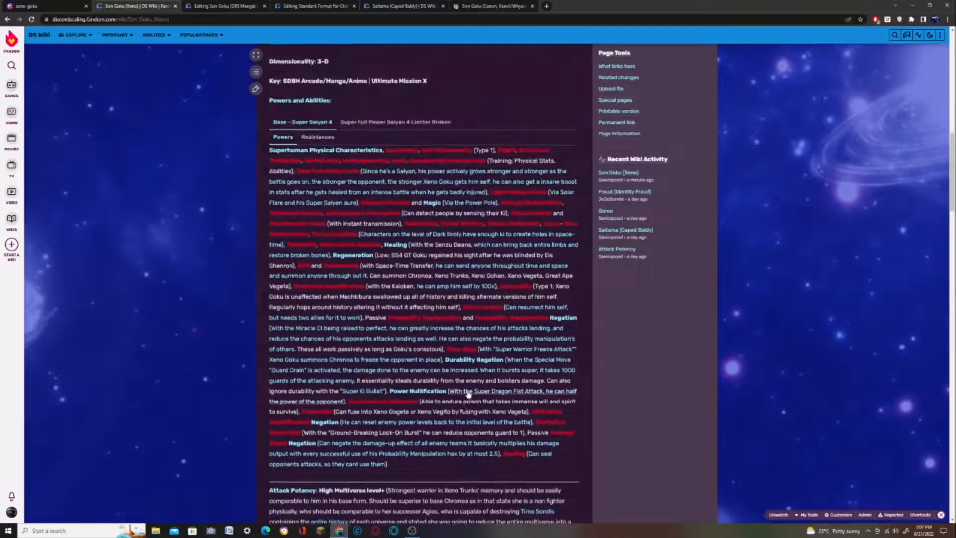
pyautogui.click(403, 122)
pyautogui.click(311, 123)
# - Check the Super Saiyan 3, Super Saiyan 4 and Super Full Power Saiyan 4 Limit Breaker form images, then return to the Base form
pyautogui.scroll(12, 323, 200)
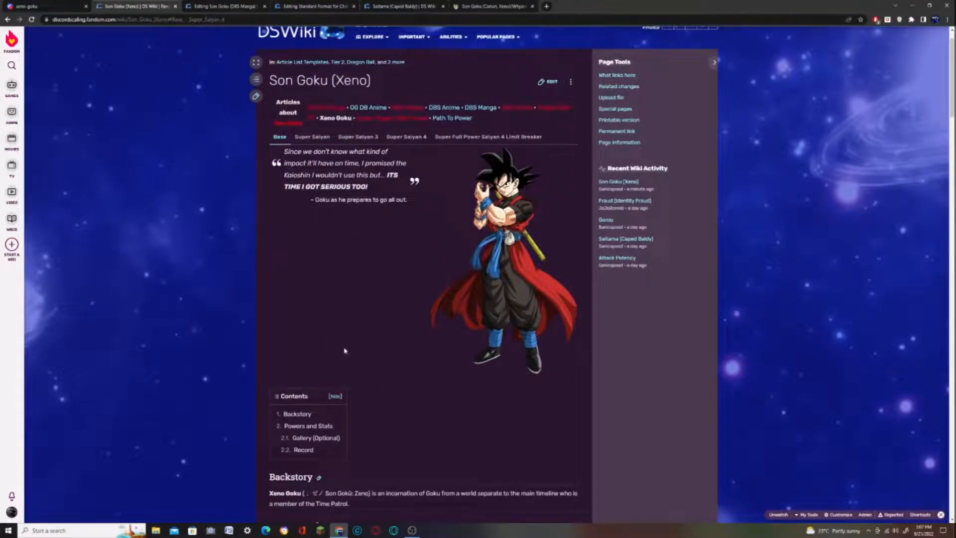
pyautogui.click(344, 138)
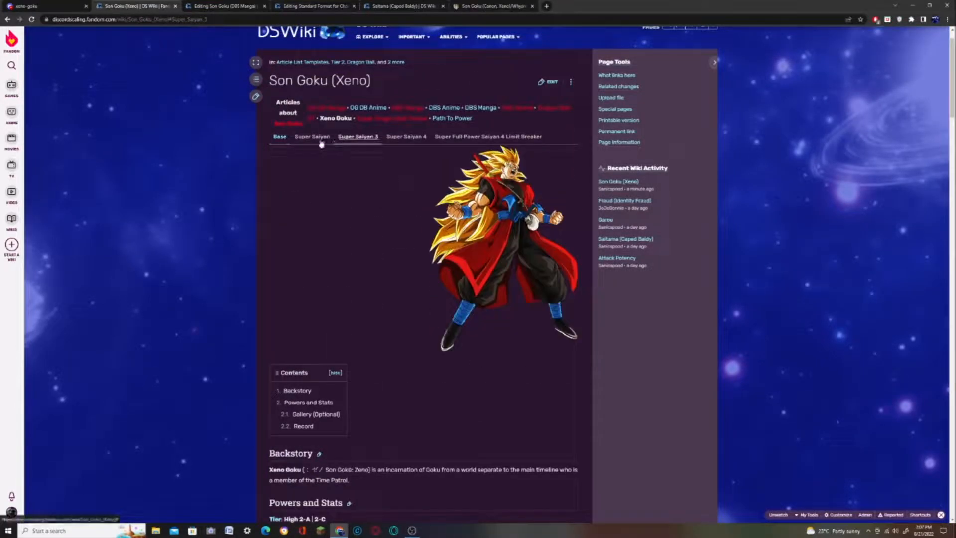
pyautogui.click(424, 141)
pyautogui.click(484, 142)
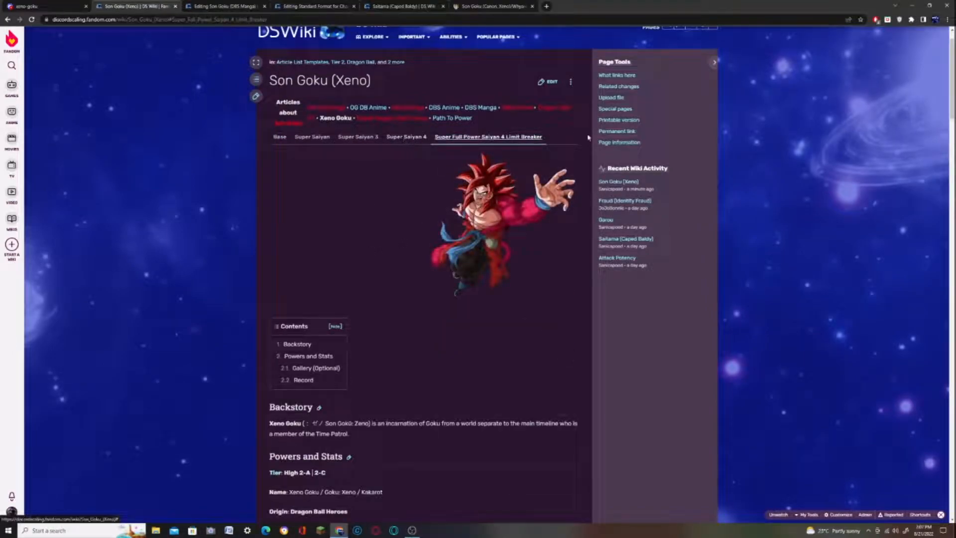
pyautogui.click(279, 136)
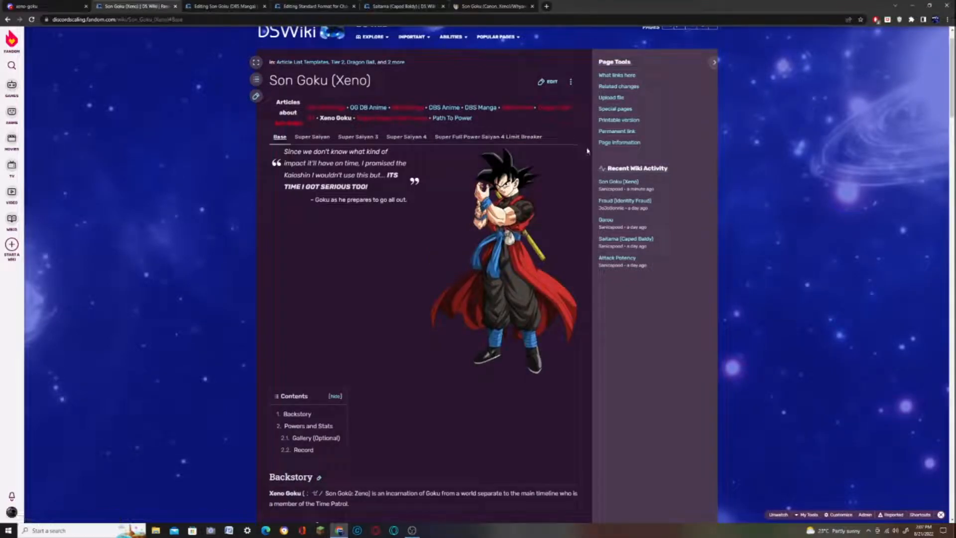